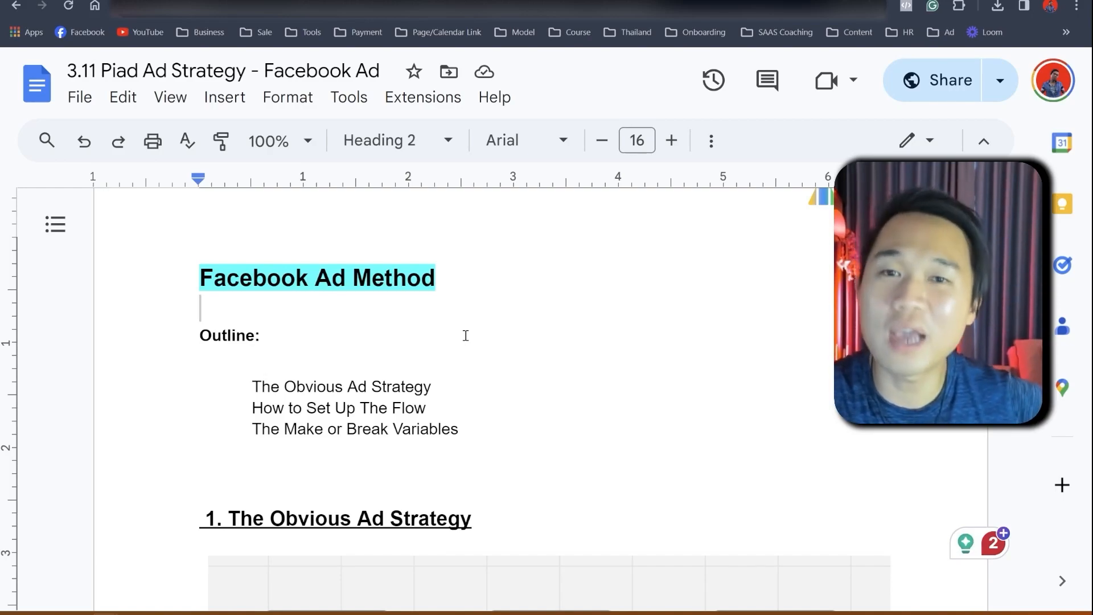
Step: Read through the three outline topics of the Facebook Ad Method document, highlighting each topic line
{"action": "scroll", "coordinate": [450, 337], "scroll_direction": "down", "scroll_amount": 3}
{"action": "scroll", "coordinate": [449, 337], "scroll_direction": "up", "scroll_amount": 3}
{"action": "scroll", "coordinate": [449, 336], "scroll_direction": "down", "scroll_amount": 4}
{"action": "scroll", "coordinate": [450, 333], "scroll_direction": "up", "scroll_amount": 4}
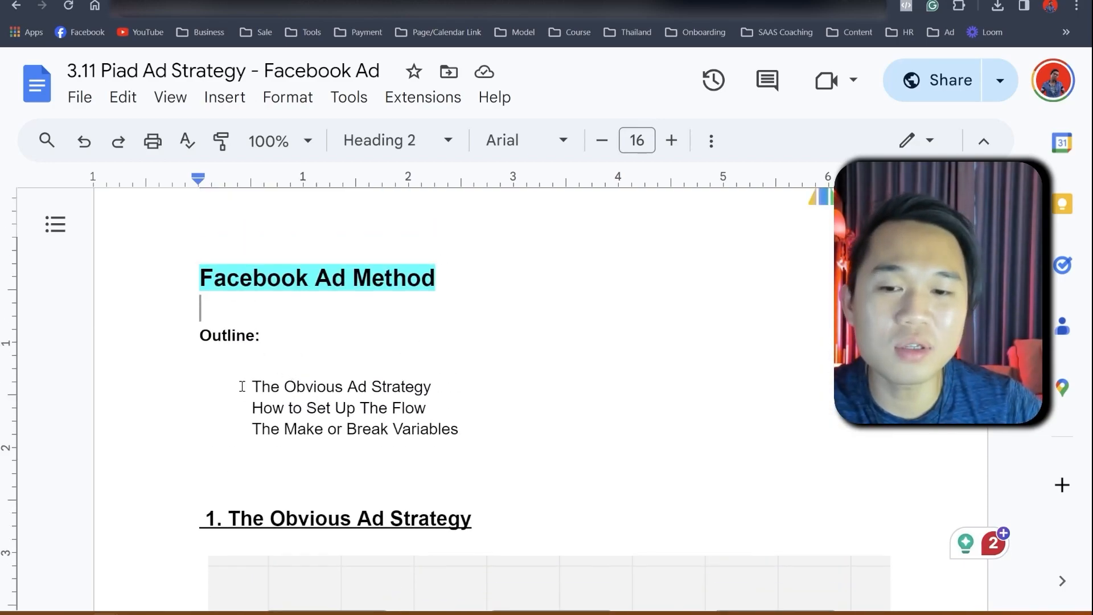
{"action": "left_click_drag", "start_coordinate": [245, 386], "coordinate": [435, 385]}
{"action": "scroll", "coordinate": [396, 382], "scroll_direction": "down", "scroll_amount": 3}
{"action": "left_click_drag", "start_coordinate": [248, 262], "coordinate": [462, 279]}
{"action": "left_click", "coordinate": [245, 292]}
{"action": "left_click_drag", "start_coordinate": [247, 289], "coordinate": [467, 285]}
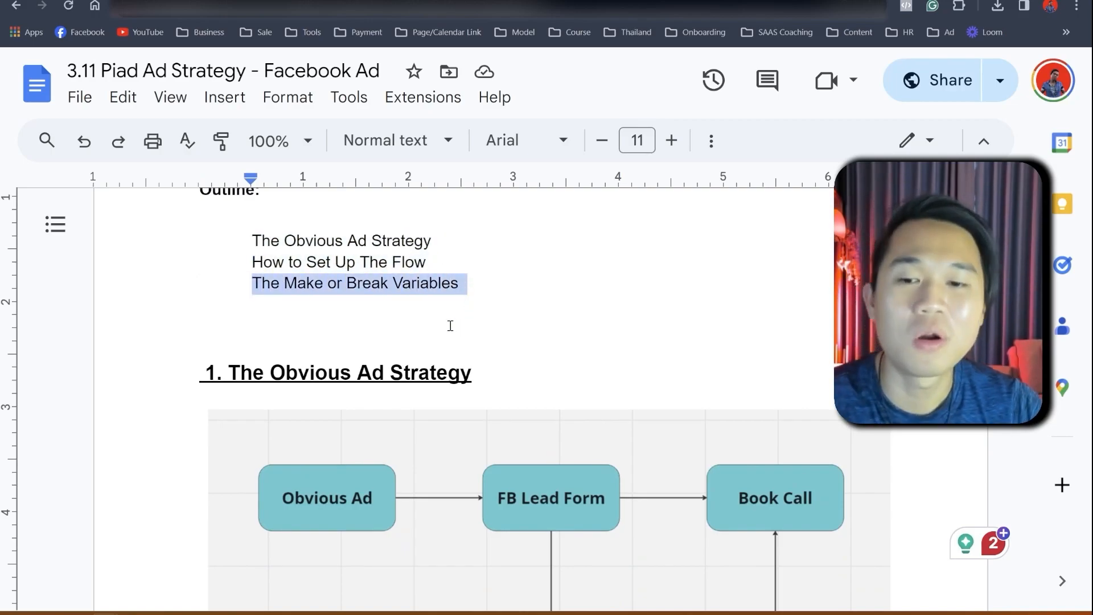
{"action": "scroll", "coordinate": [442, 325], "scroll_direction": "down", "scroll_amount": 2}
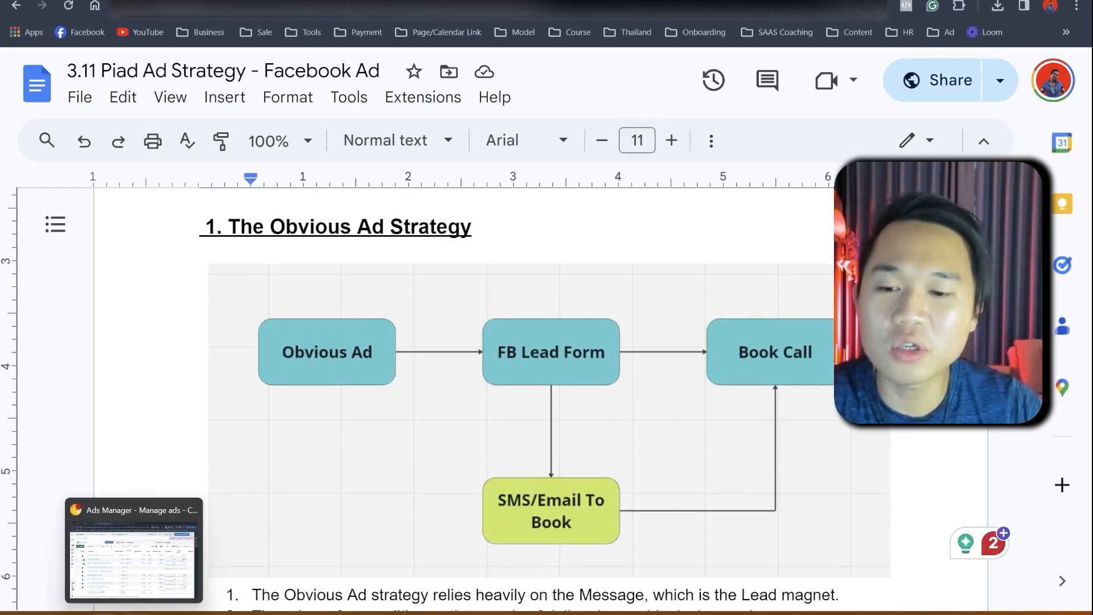
Step: Switch to Ads Manager and examine the total amount spent across campaigns and the list of available ad accounts
{"action": "left_click", "coordinate": [133, 611]}
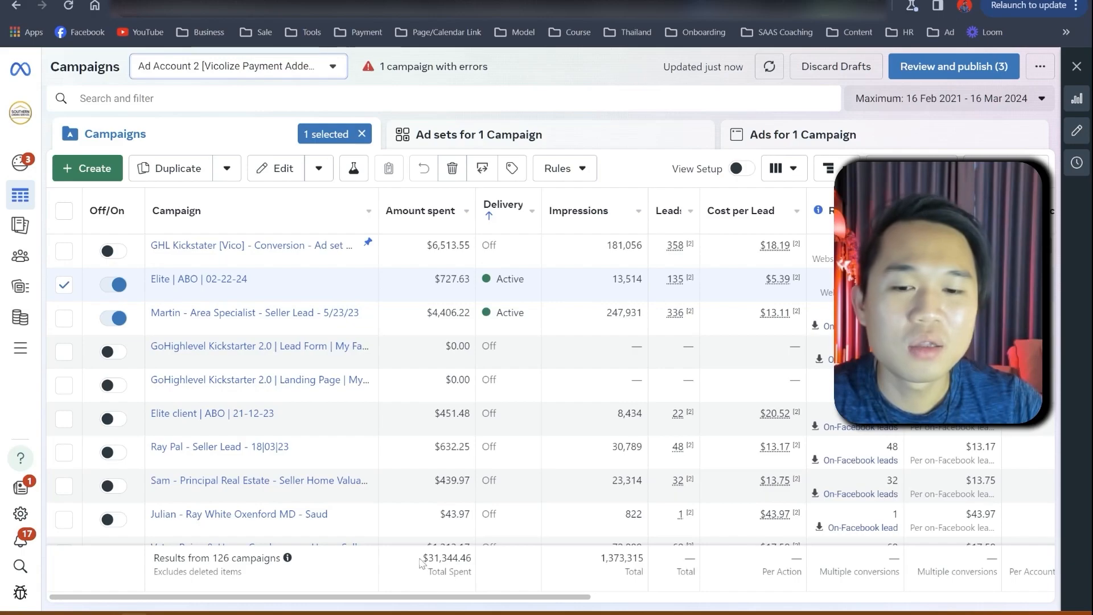
{"action": "left_click_drag", "start_coordinate": [425, 561], "coordinate": [473, 569]}
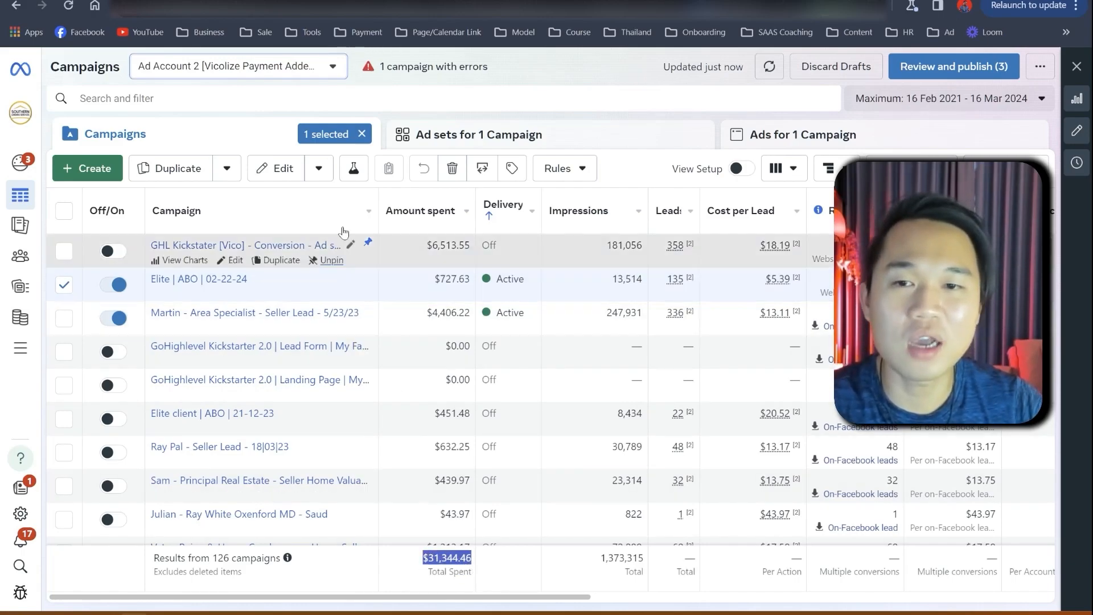
{"action": "left_click", "coordinate": [312, 67]}
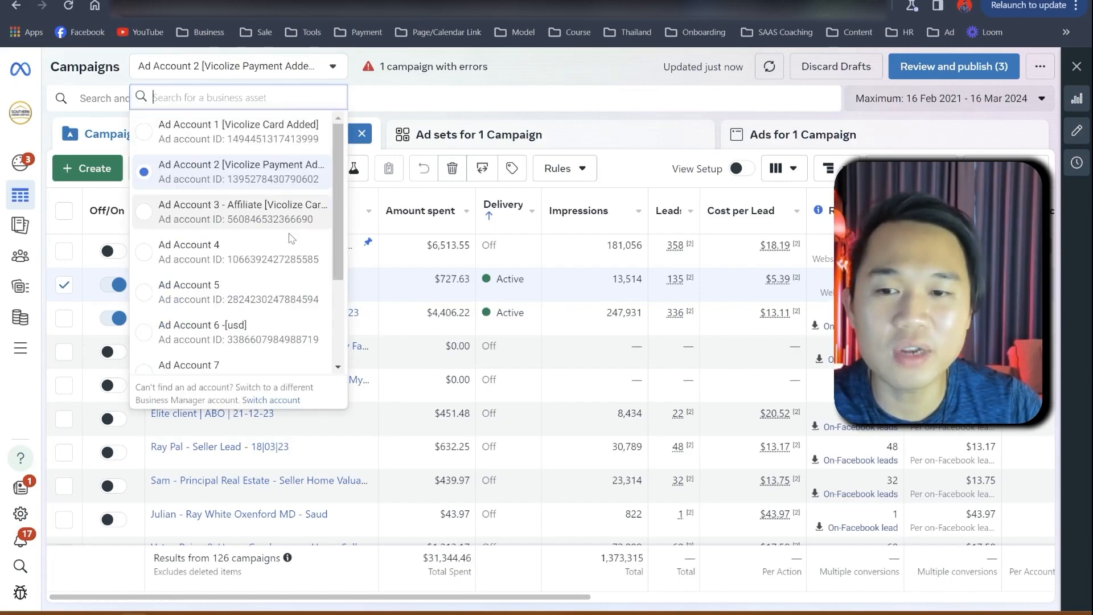
{"action": "scroll", "coordinate": [239, 228], "scroll_direction": "down", "scroll_amount": 3}
{"action": "left_click", "coordinate": [502, 93]}
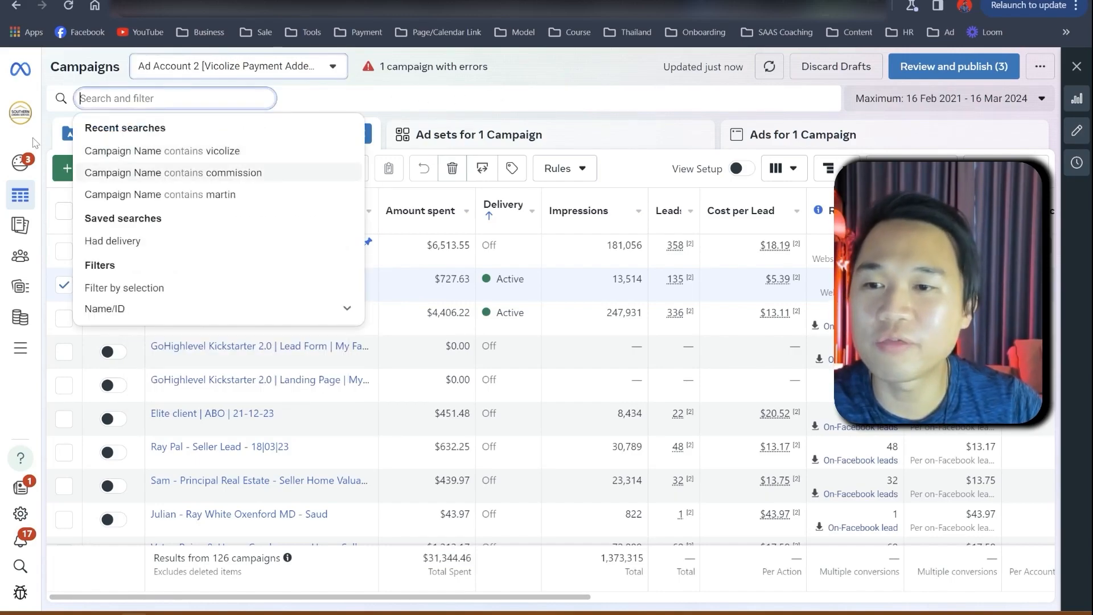
{"action": "left_click", "coordinate": [440, 87]}
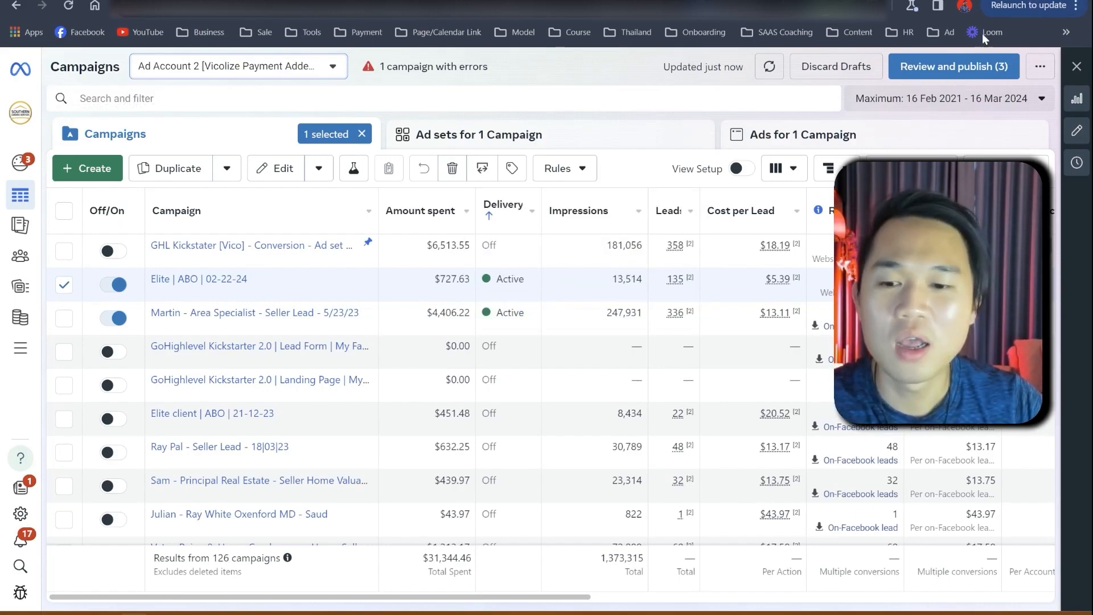
Step: Return to the Google Docs strategy document and examine the Obvious Ad Strategy flowchart
{"action": "mouse_move", "coordinate": [135, 613]}
{"action": "left_click", "coordinate": [126, 591]}
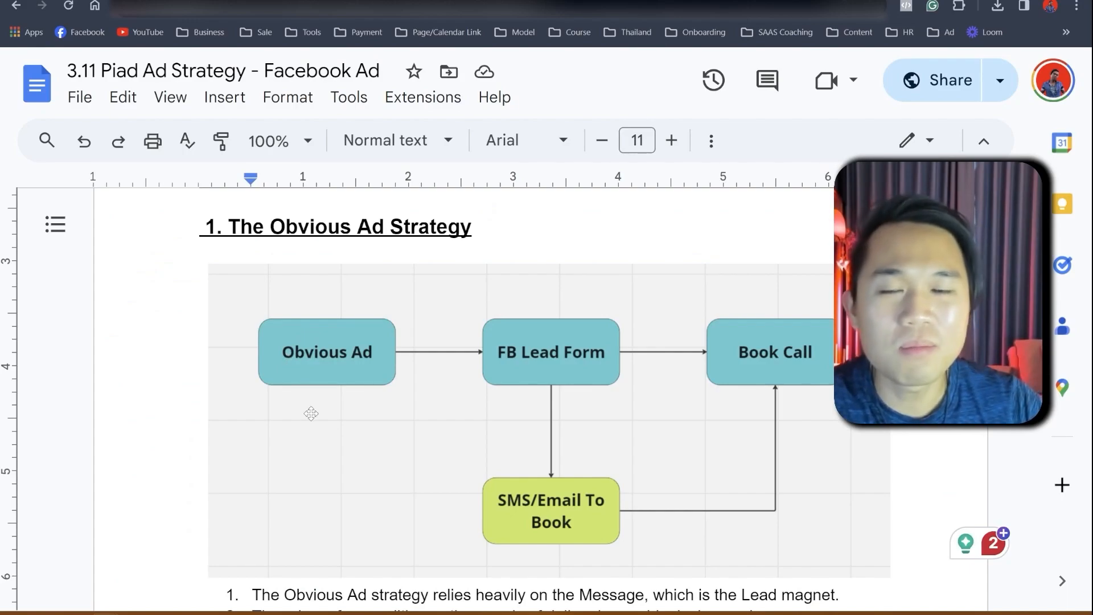
{"action": "scroll", "coordinate": [309, 412], "scroll_direction": "down", "scroll_amount": 1}
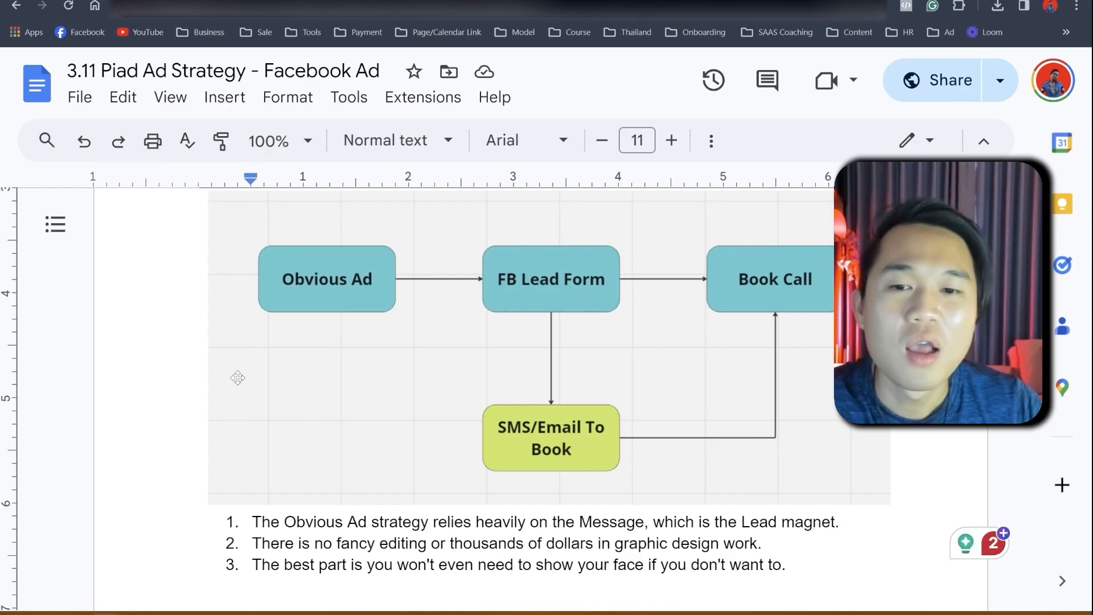
{"action": "left_click", "coordinate": [314, 310]}
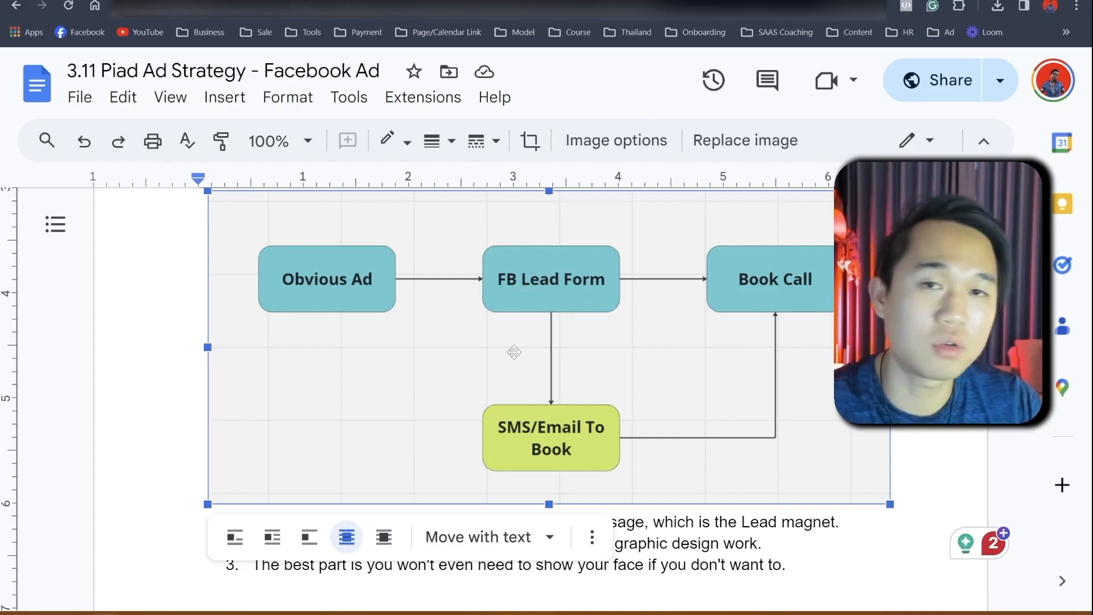
{"action": "scroll", "coordinate": [598, 398], "scroll_direction": "down", "scroll_amount": 1}
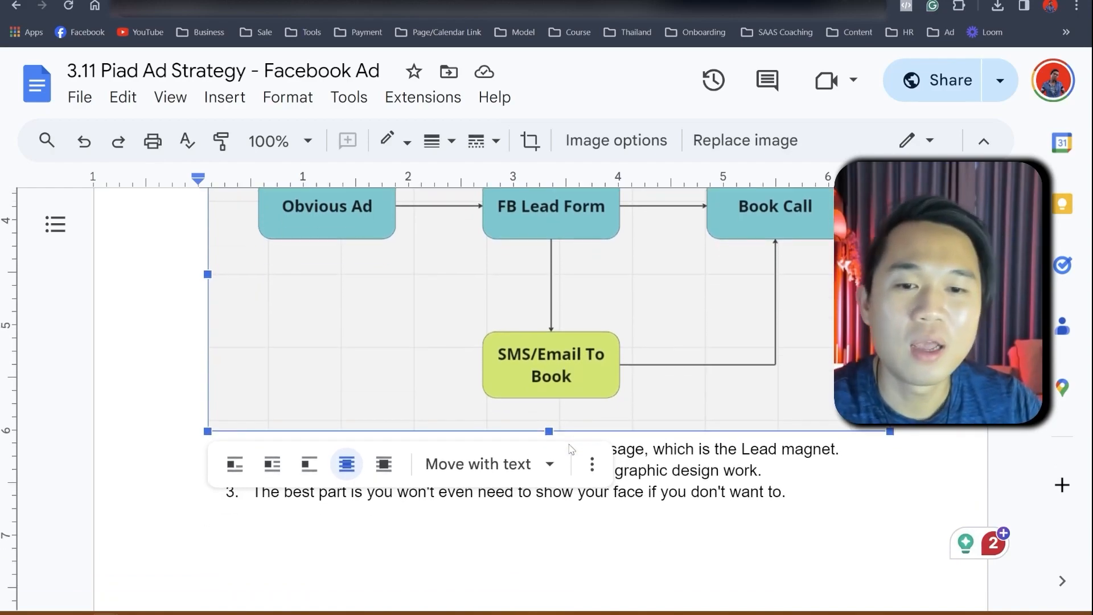
{"action": "left_click", "coordinate": [886, 471]}
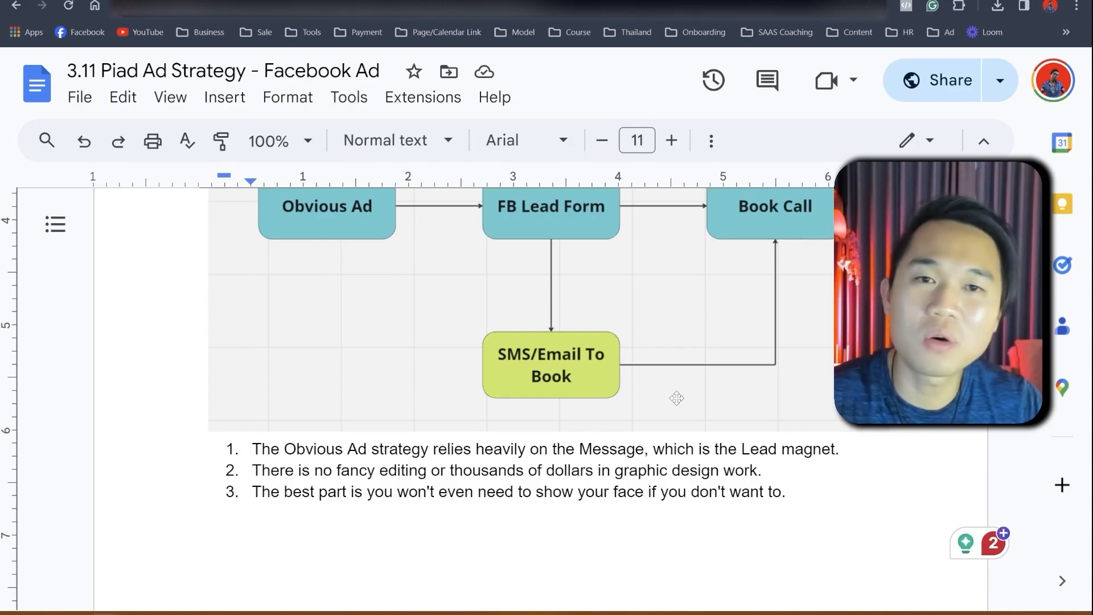
{"action": "scroll", "coordinate": [676, 399], "scroll_direction": "up", "scroll_amount": 1}
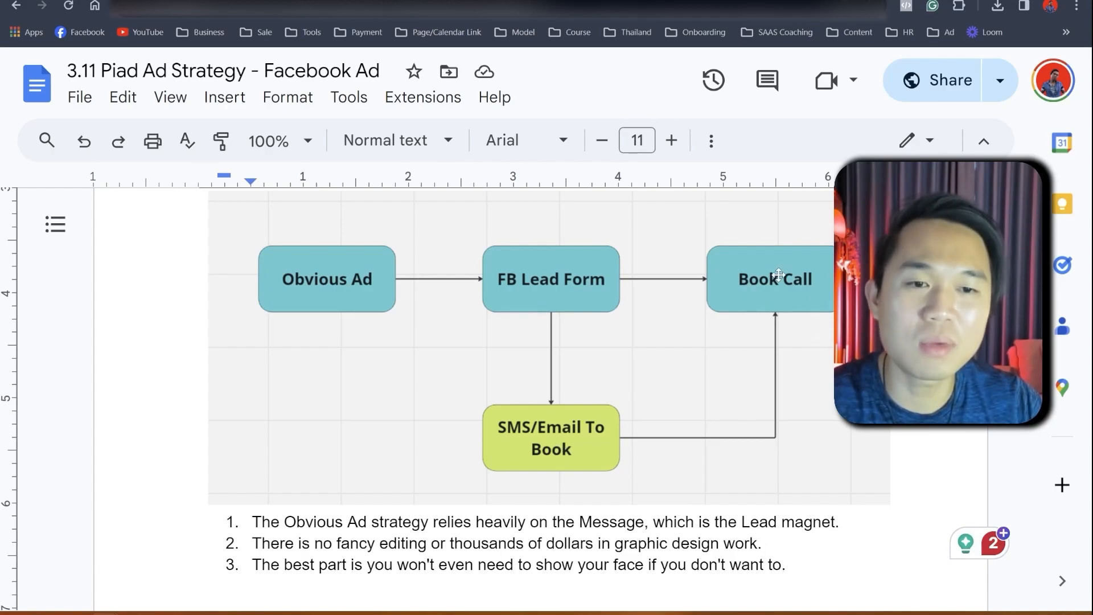
Step: Read the first numbered point below the flowchart, about the Message as Lead magnet, with the page zoomed out to 125%
{"action": "scroll", "coordinate": [751, 422], "scroll_direction": "down", "scroll_amount": 3}
{"action": "left_click_drag", "start_coordinate": [264, 309], "coordinate": [457, 298]}
{"action": "key", "text": "ctrl+minus"}
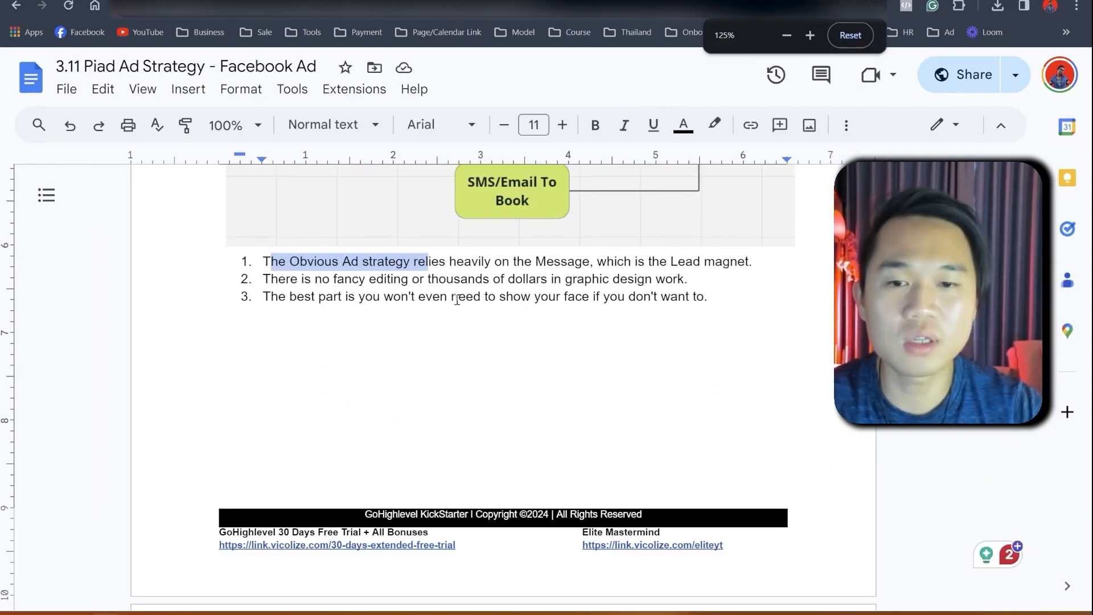
{"action": "scroll", "coordinate": [435, 378], "scroll_direction": "up", "scroll_amount": 1}
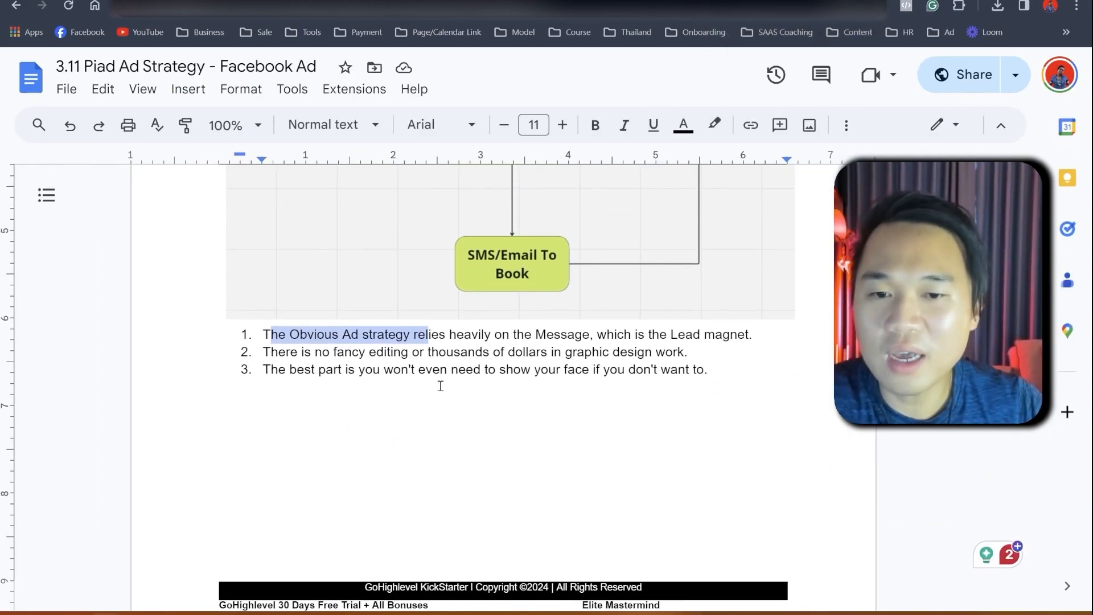
{"action": "left_click", "coordinate": [435, 337]}
{"action": "left_click_drag", "start_coordinate": [448, 336], "coordinate": [767, 334]}
{"action": "left_click", "coordinate": [738, 336]}
{"action": "scroll", "coordinate": [715, 395], "scroll_direction": "up", "scroll_amount": 2}
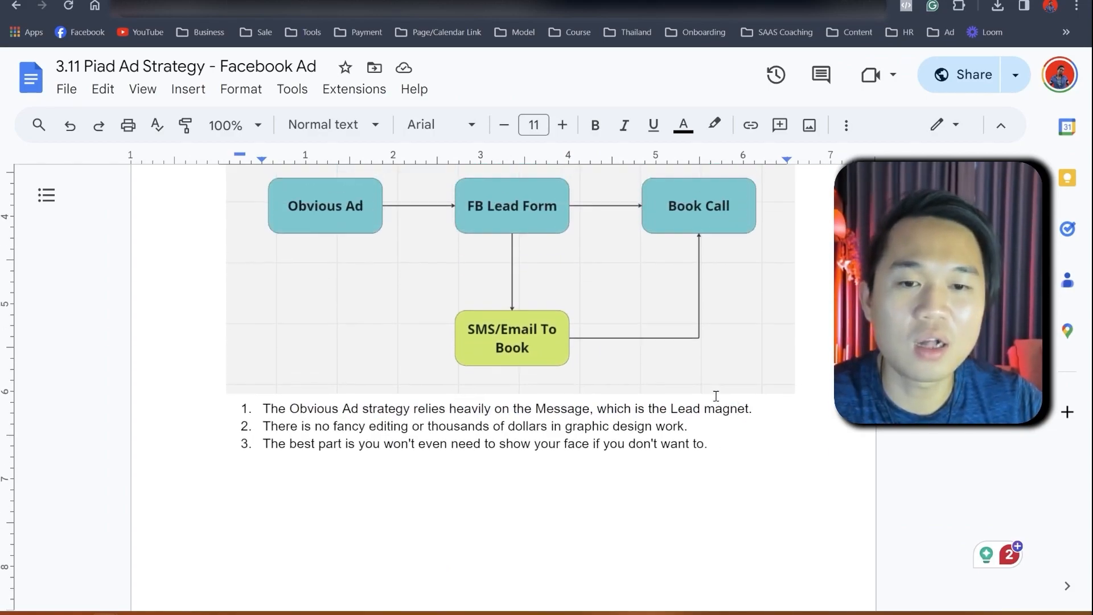
{"action": "scroll", "coordinate": [717, 393], "scroll_direction": "down", "scroll_amount": 1}
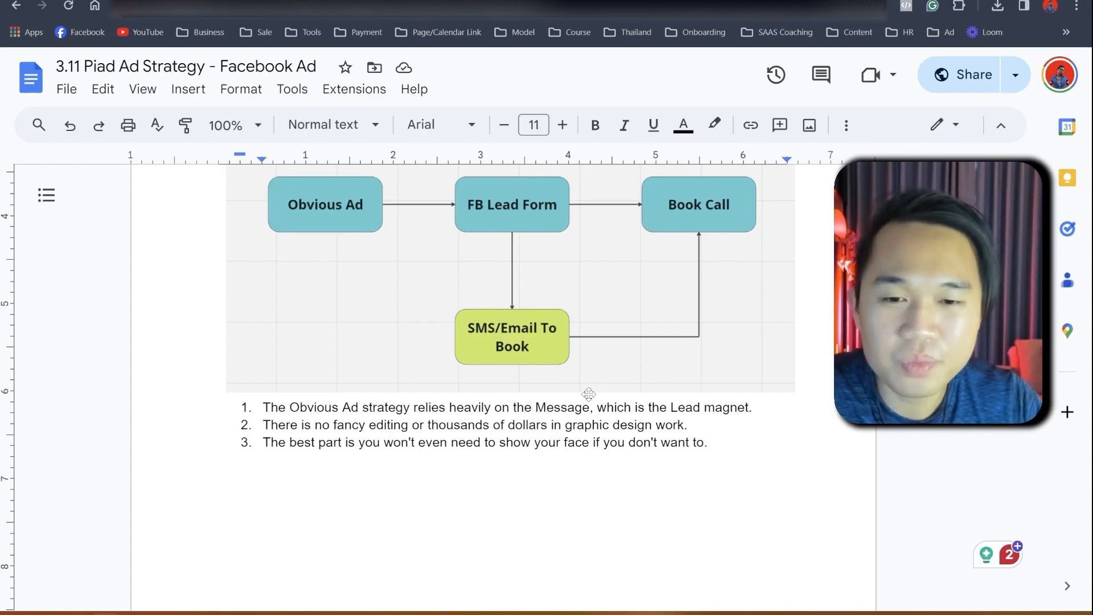
Step: Zoom the page to 150% and read the second and third numbered points, highlighting the text of each
{"action": "key", "text": "ctrl+plus"}
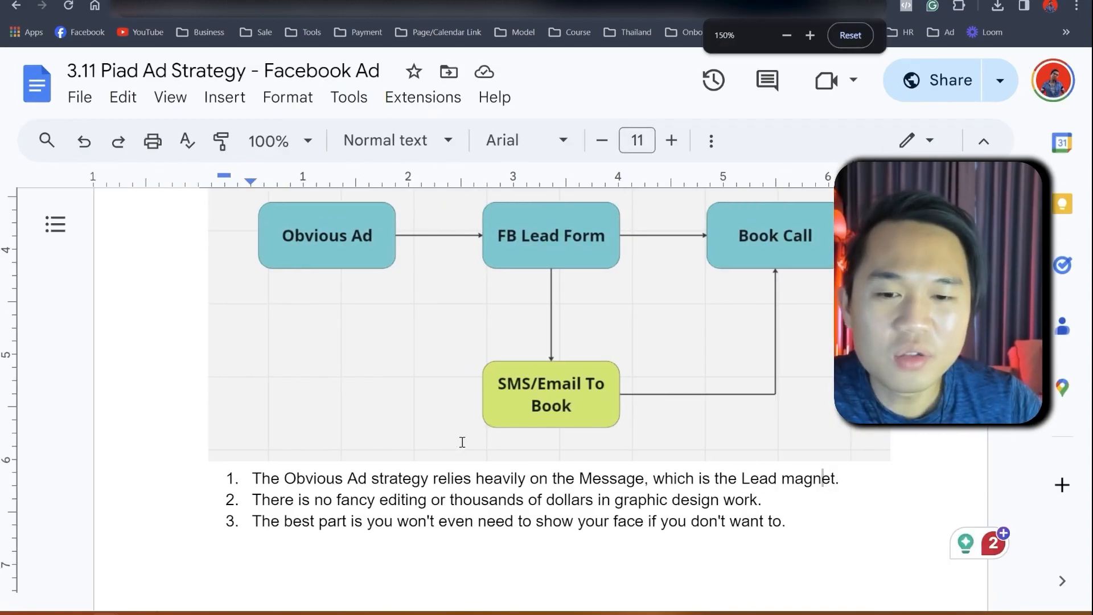
{"action": "scroll", "coordinate": [415, 446], "scroll_direction": "down", "scroll_amount": 3}
{"action": "left_click_drag", "start_coordinate": [293, 361], "coordinate": [766, 360]}
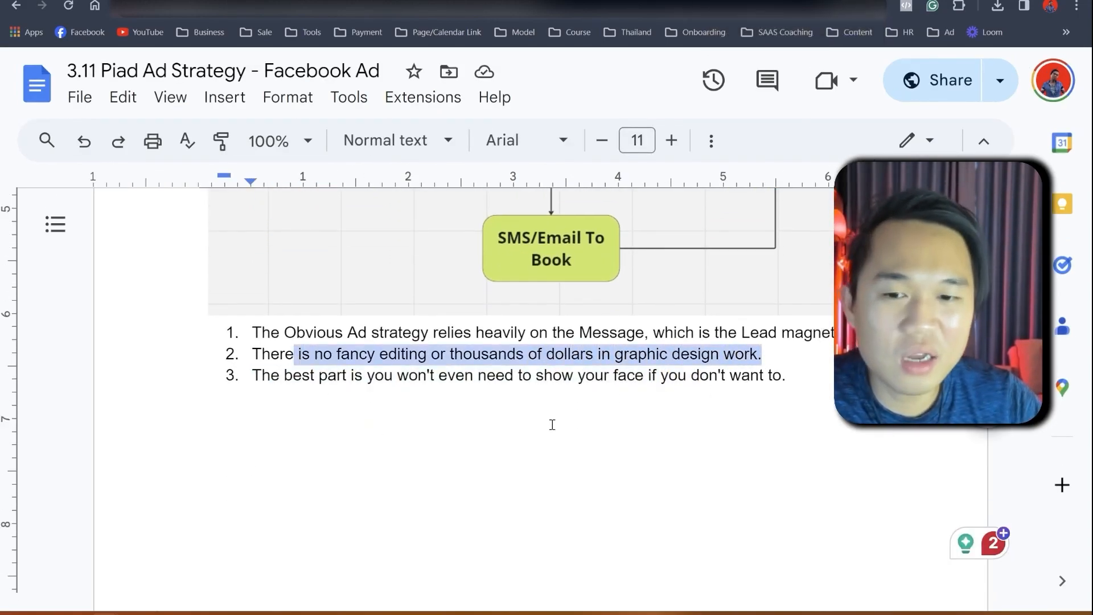
{"action": "left_click_drag", "start_coordinate": [280, 376], "coordinate": [532, 403]}
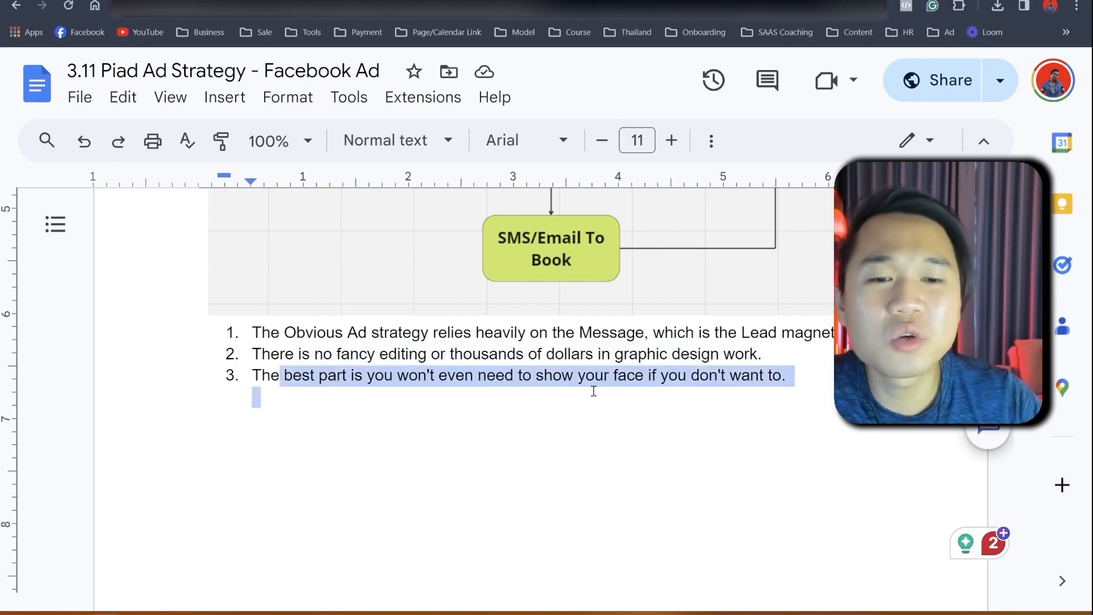
{"action": "left_click", "coordinate": [577, 405]}
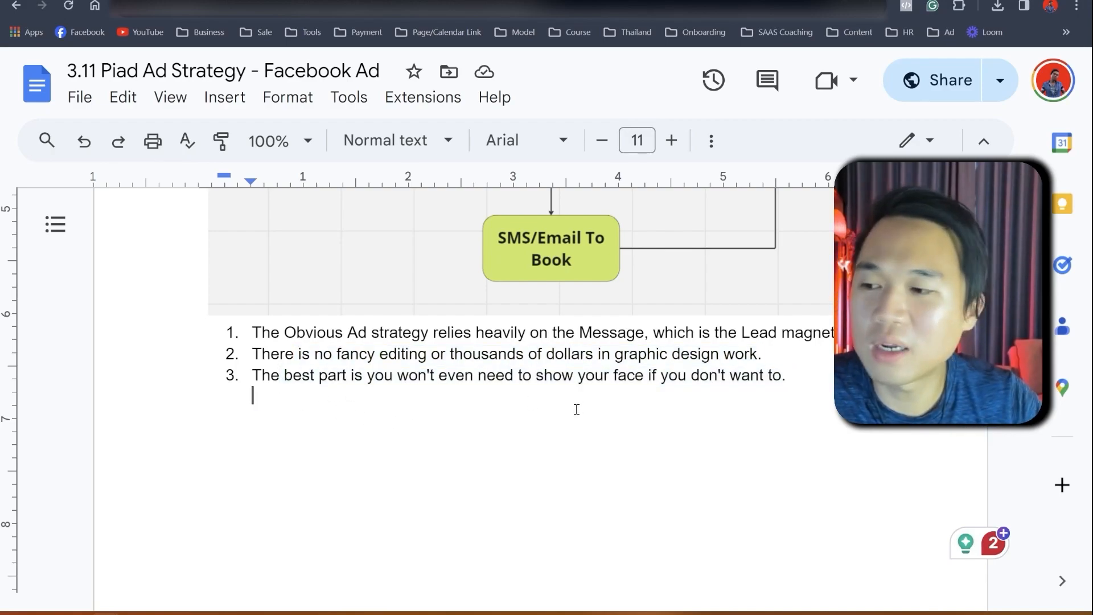
Step: Examine the two example ad creatives on page 2, for coaches and agency owners and for gym members
{"action": "scroll", "coordinate": [569, 429], "scroll_direction": "down", "scroll_amount": 9}
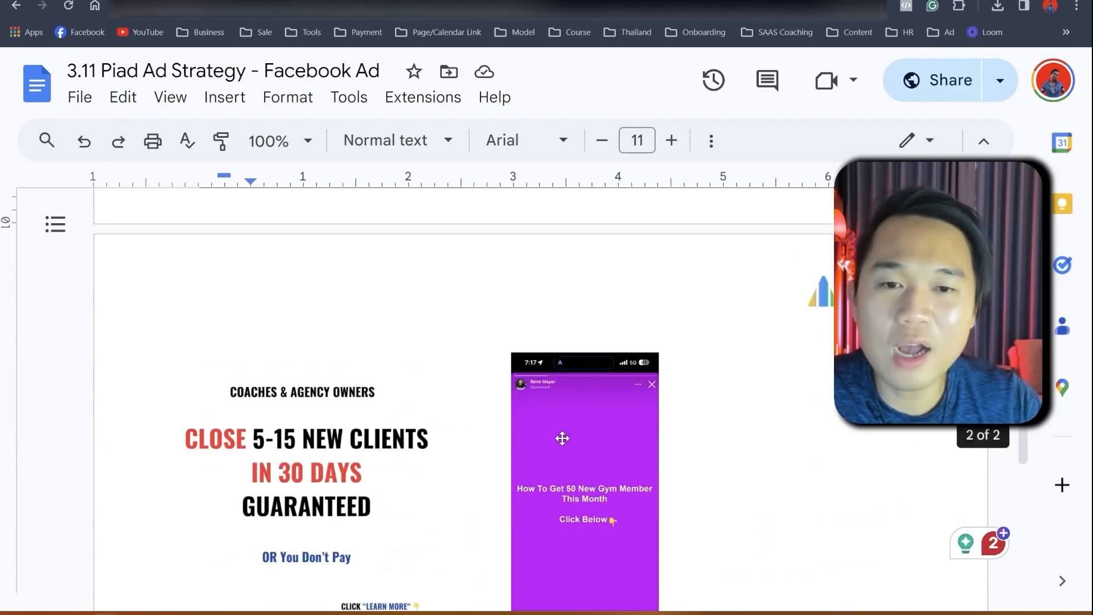
{"action": "scroll", "coordinate": [563, 437], "scroll_direction": "down", "scroll_amount": 4}
{"action": "scroll", "coordinate": [562, 437], "scroll_direction": "up", "scroll_amount": 3}
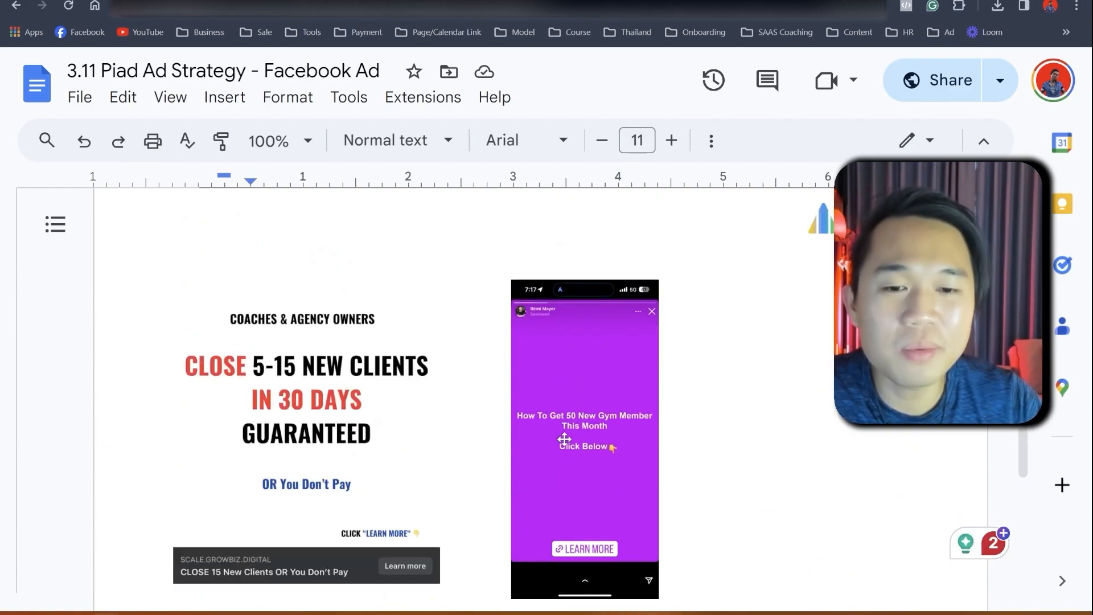
{"action": "left_click", "coordinate": [224, 344]}
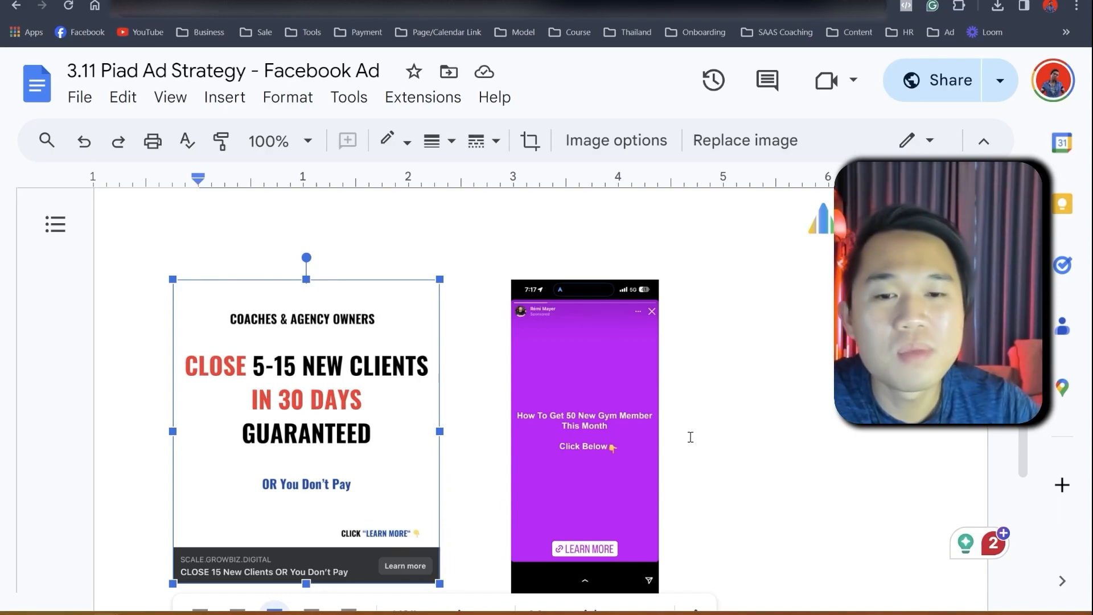
{"action": "key", "text": "Down"}
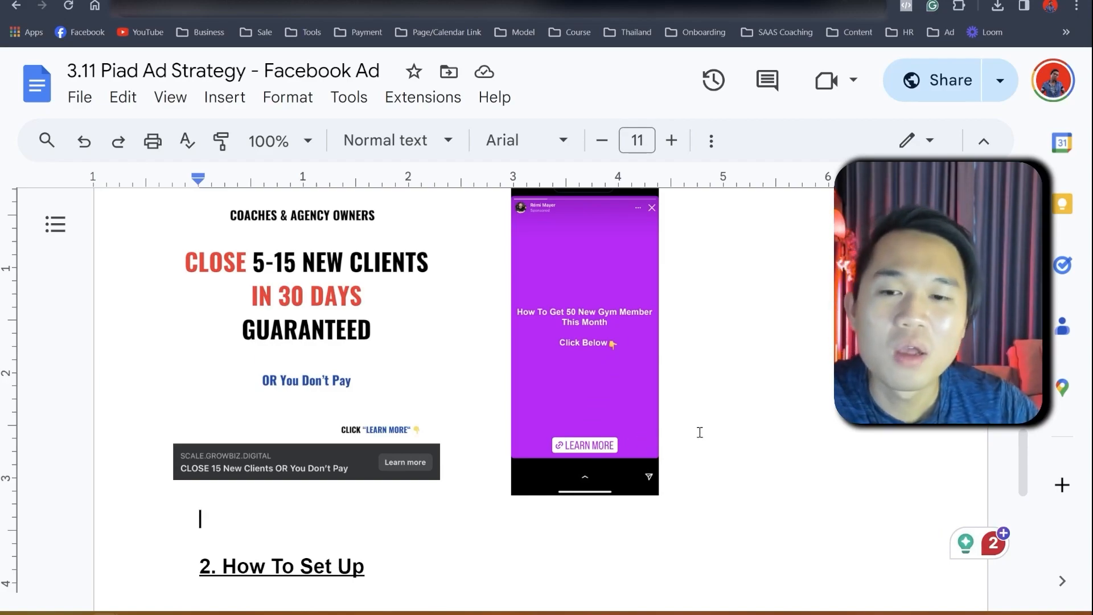
{"action": "scroll", "coordinate": [701, 455], "scroll_direction": "down", "scroll_amount": 4}
{"action": "scroll", "coordinate": [702, 468], "scroll_direction": "up", "scroll_amount": 5}
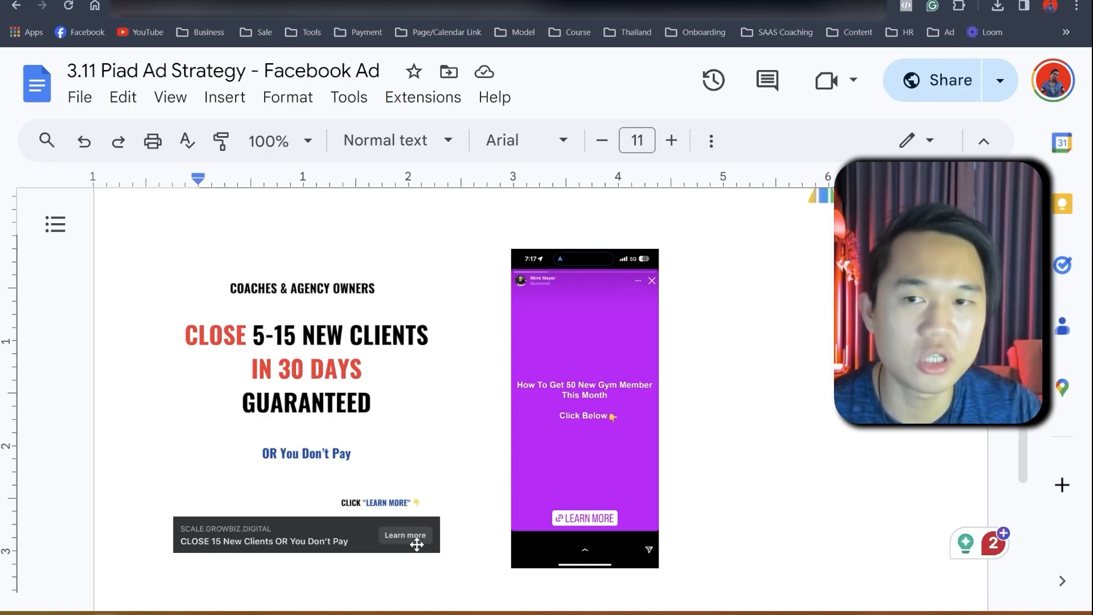
{"action": "mouse_move", "coordinate": [131, 608]}
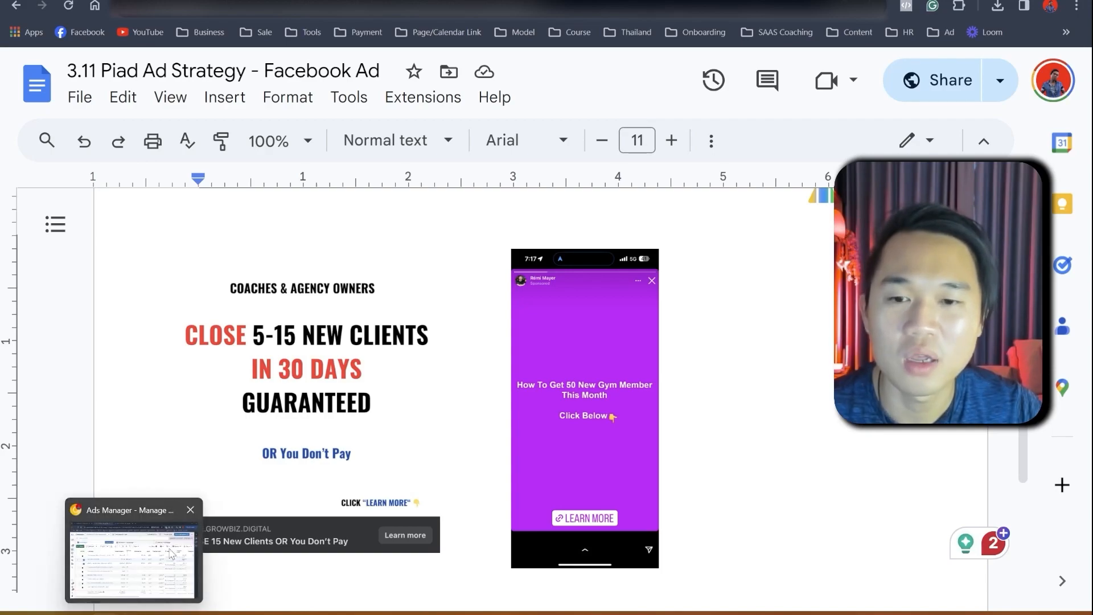
Step: Read through the five items of the How To Set Up section, from installing the snapshot to connecting the workflow
{"action": "scroll", "coordinate": [220, 285], "scroll_direction": "down", "scroll_amount": 6}
{"action": "left_click", "coordinate": [221, 283]}
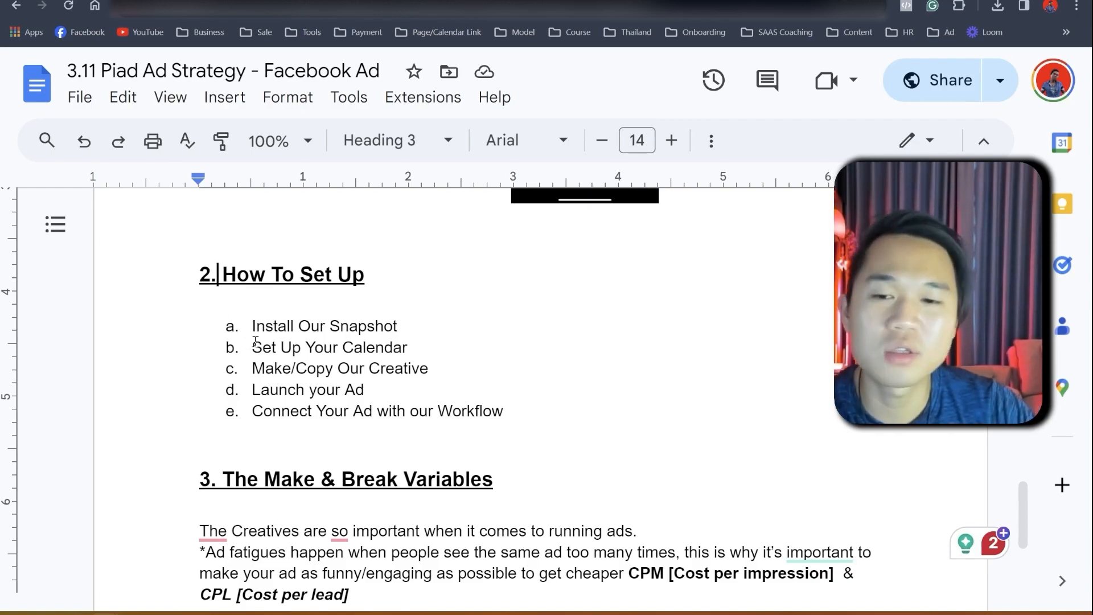
{"action": "left_click_drag", "start_coordinate": [252, 326], "coordinate": [429, 332]}
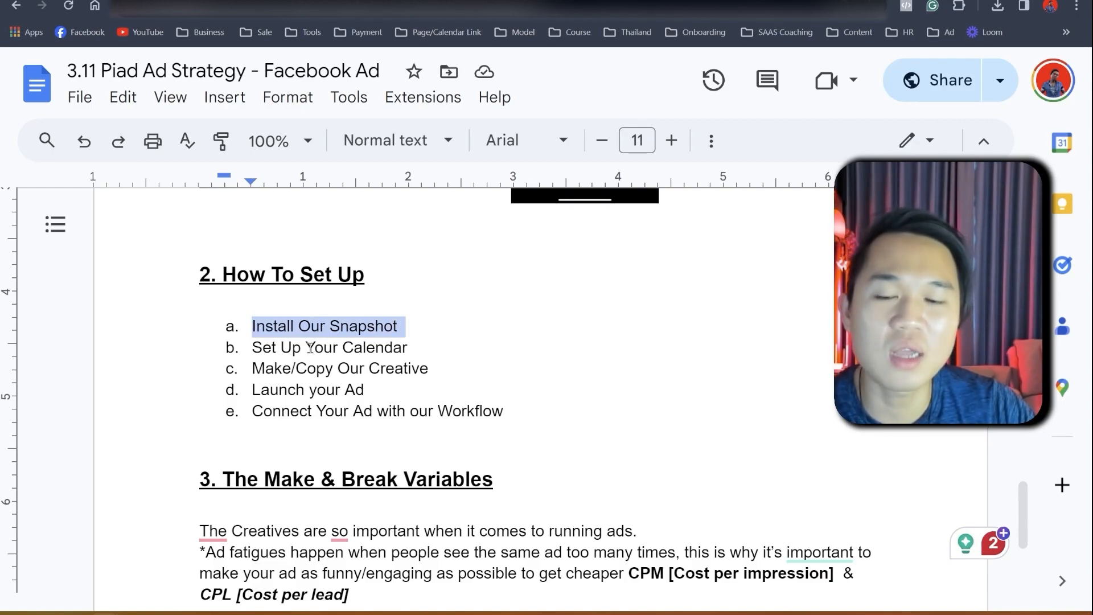
{"action": "left_click_drag", "start_coordinate": [258, 349], "coordinate": [396, 354]}
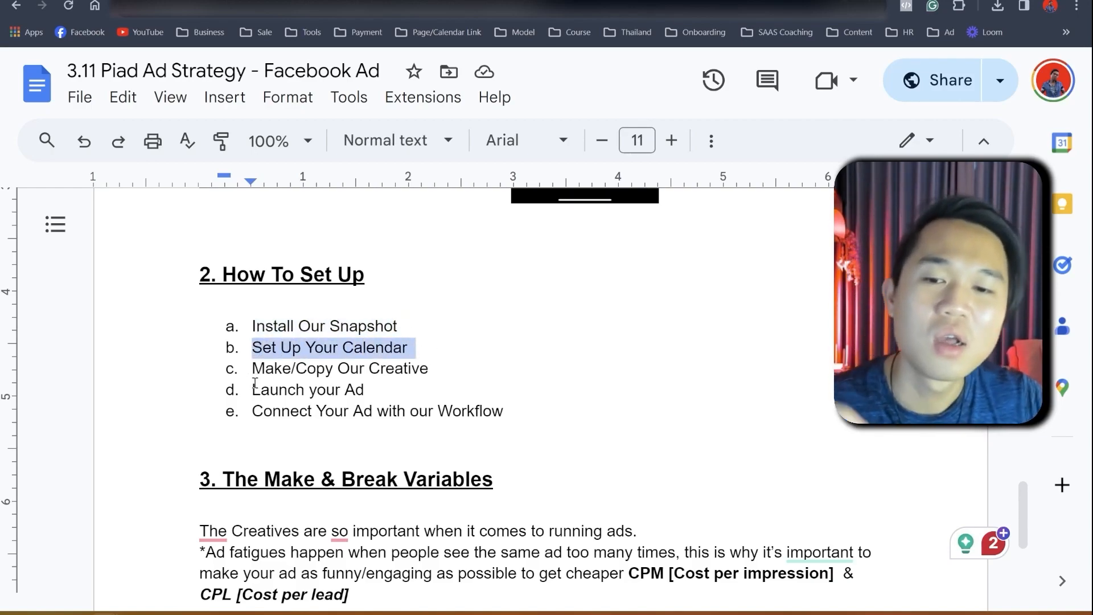
{"action": "left_click_drag", "start_coordinate": [251, 368], "coordinate": [453, 370]}
{"action": "left_click", "coordinate": [435, 372]}
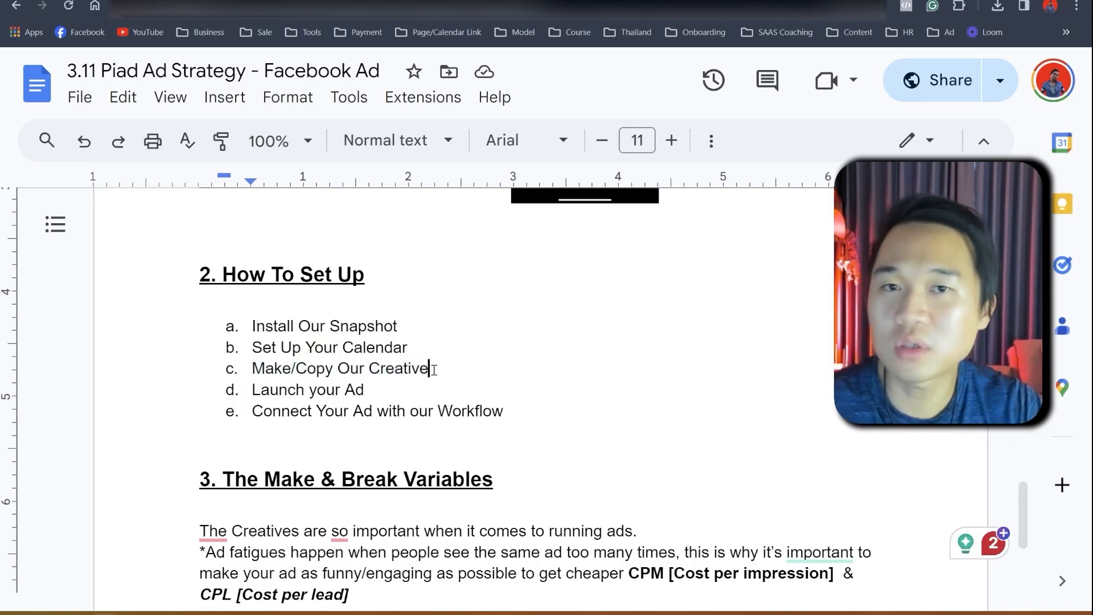
{"action": "left_click", "coordinate": [375, 392]}
{"action": "left_click_drag", "start_coordinate": [281, 411], "coordinate": [532, 426]}
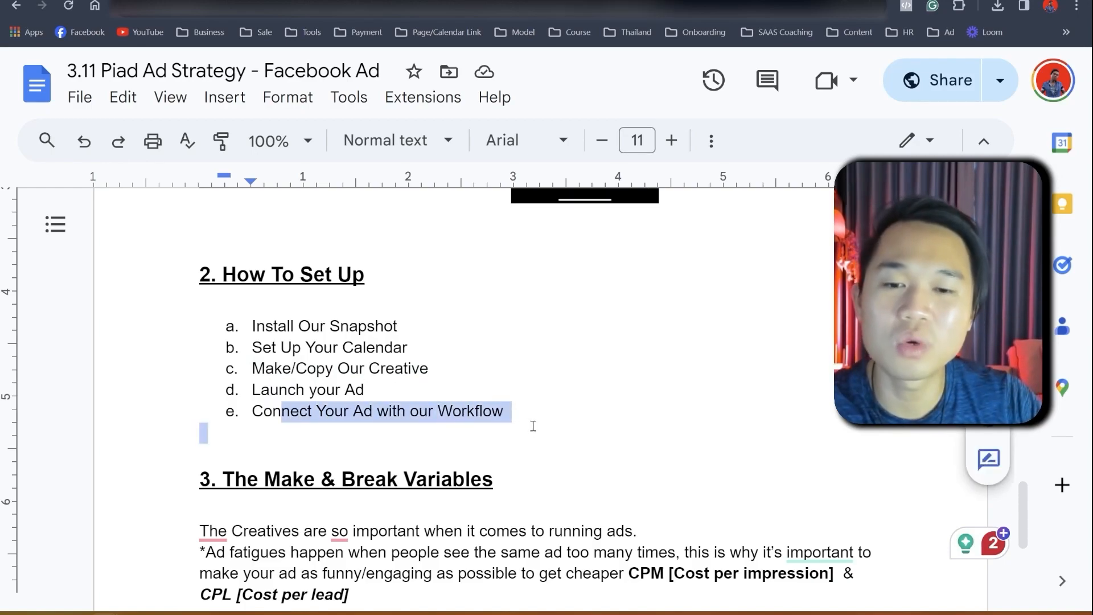
{"action": "left_click", "coordinate": [533, 425]}
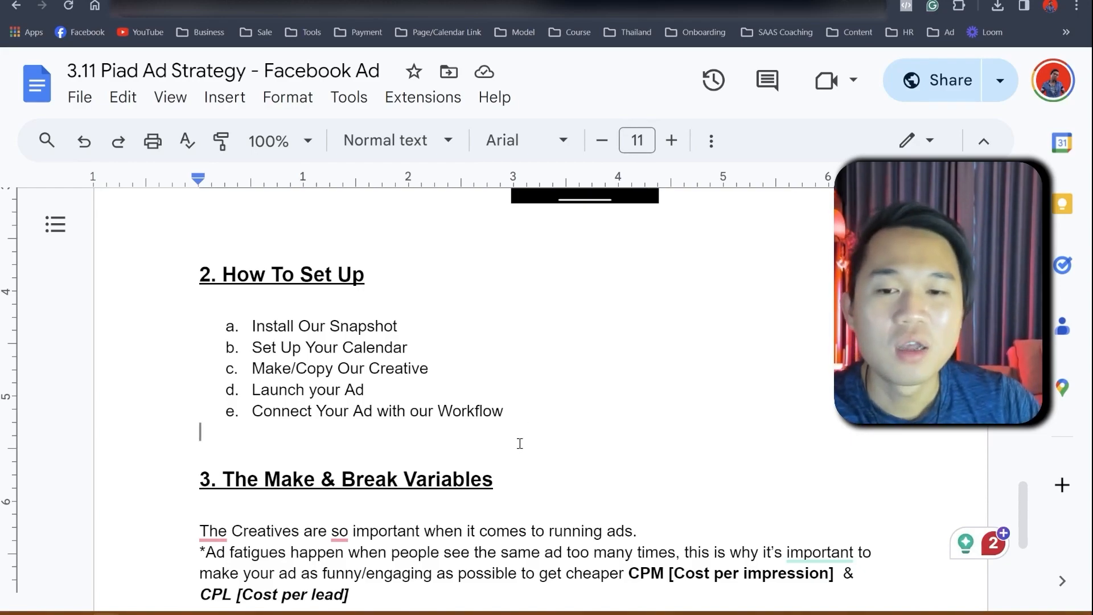
Step: Read the Make & Break Variables section, highlighting the text on ad fatigue, engaging ads, CPM and CPL
{"action": "scroll", "coordinate": [256, 402], "scroll_direction": "down", "scroll_amount": 1}
{"action": "left_click_drag", "start_coordinate": [223, 406], "coordinate": [504, 417]}
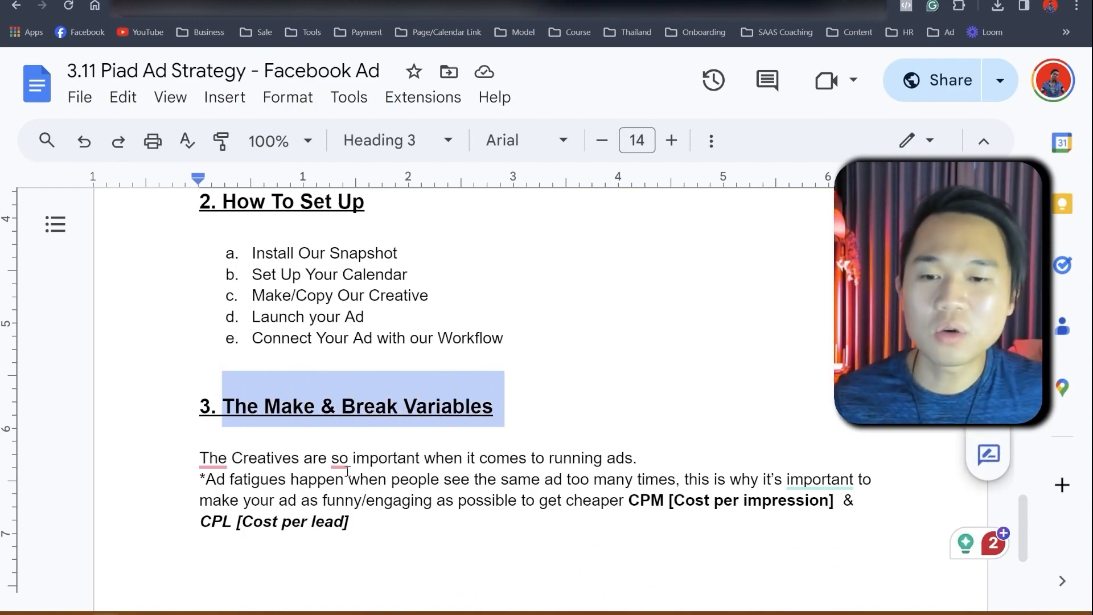
{"action": "left_click", "coordinate": [216, 459]}
{"action": "left_click", "coordinate": [259, 500]}
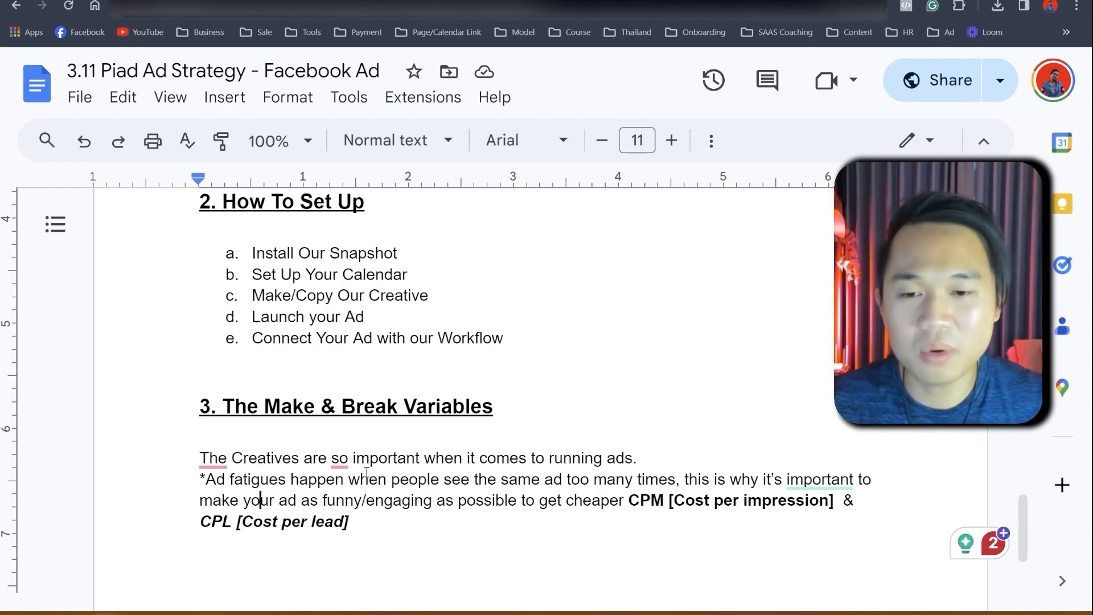
{"action": "scroll", "coordinate": [367, 473], "scroll_direction": "down", "scroll_amount": 1}
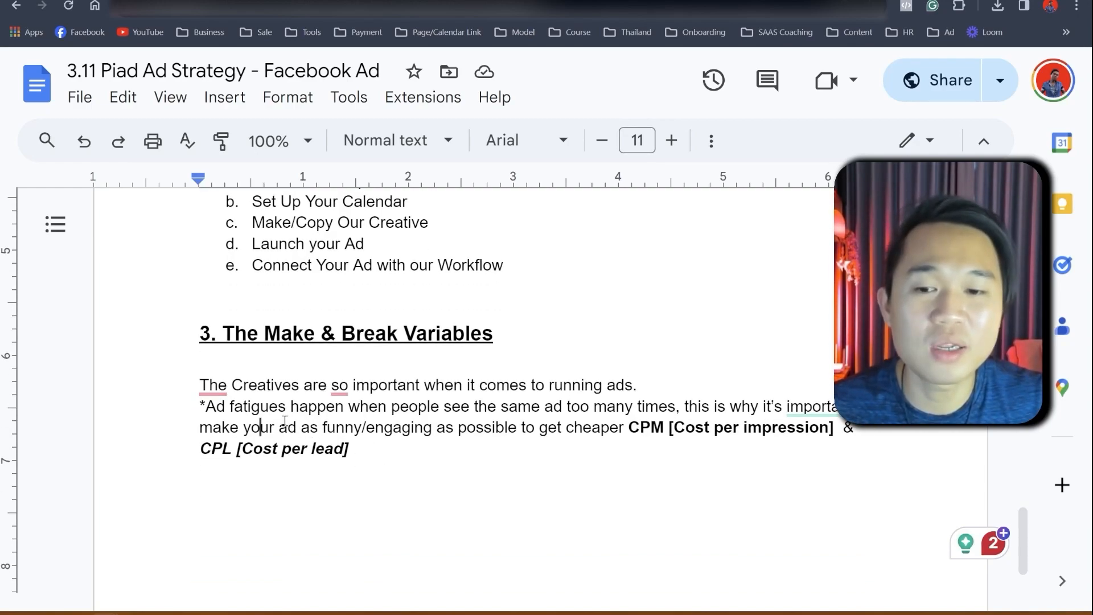
{"action": "left_click_drag", "start_coordinate": [267, 408], "coordinate": [663, 413]}
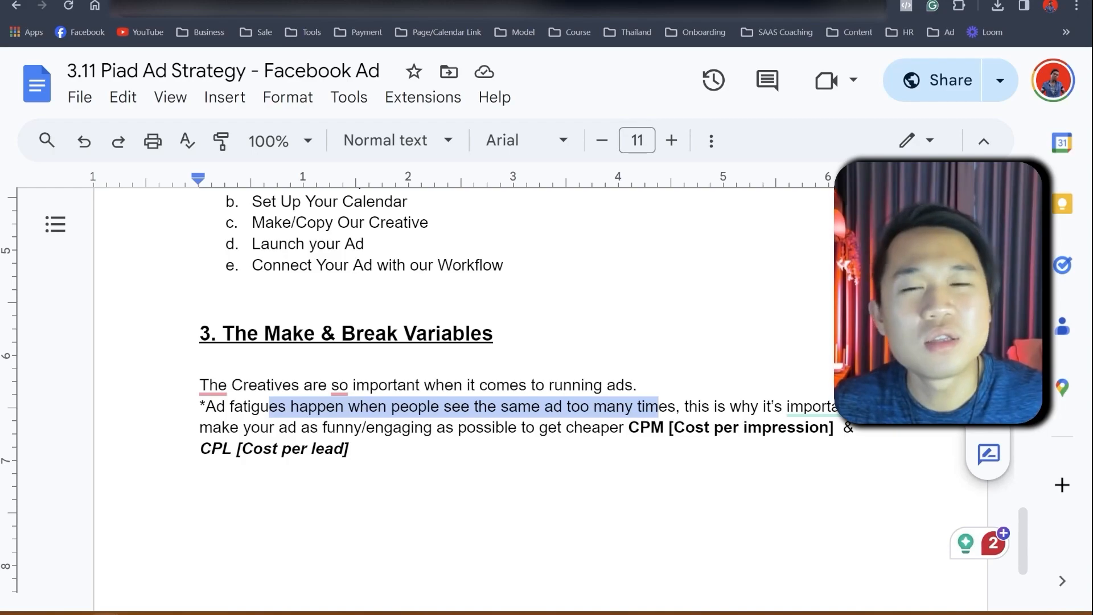
{"action": "left_click_drag", "start_coordinate": [690, 405], "coordinate": [475, 436]}
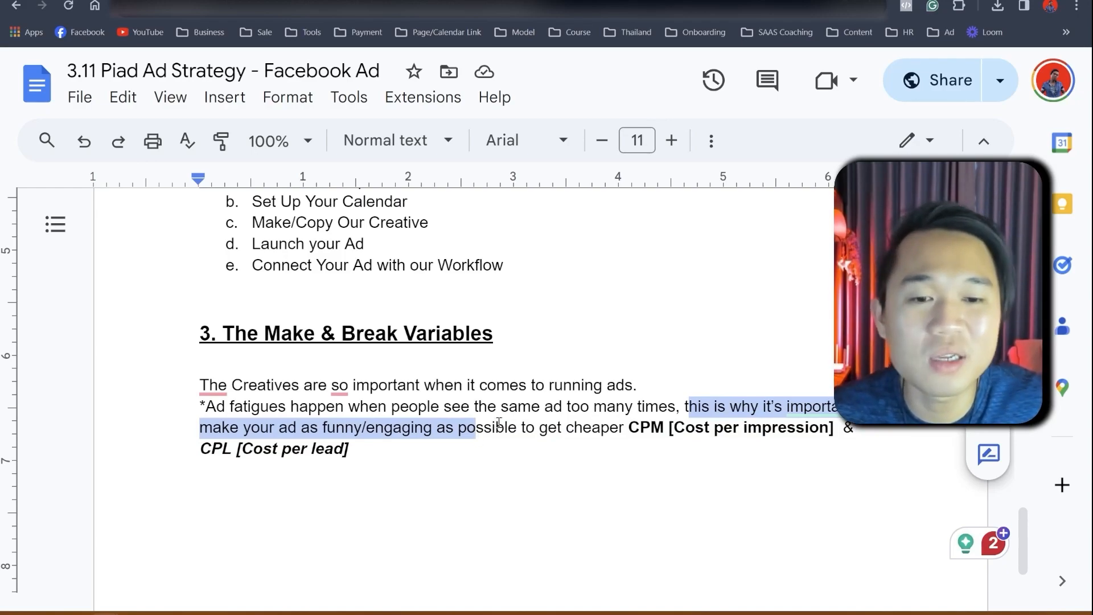
{"action": "left_click_drag", "start_coordinate": [601, 428], "coordinate": [665, 427]}
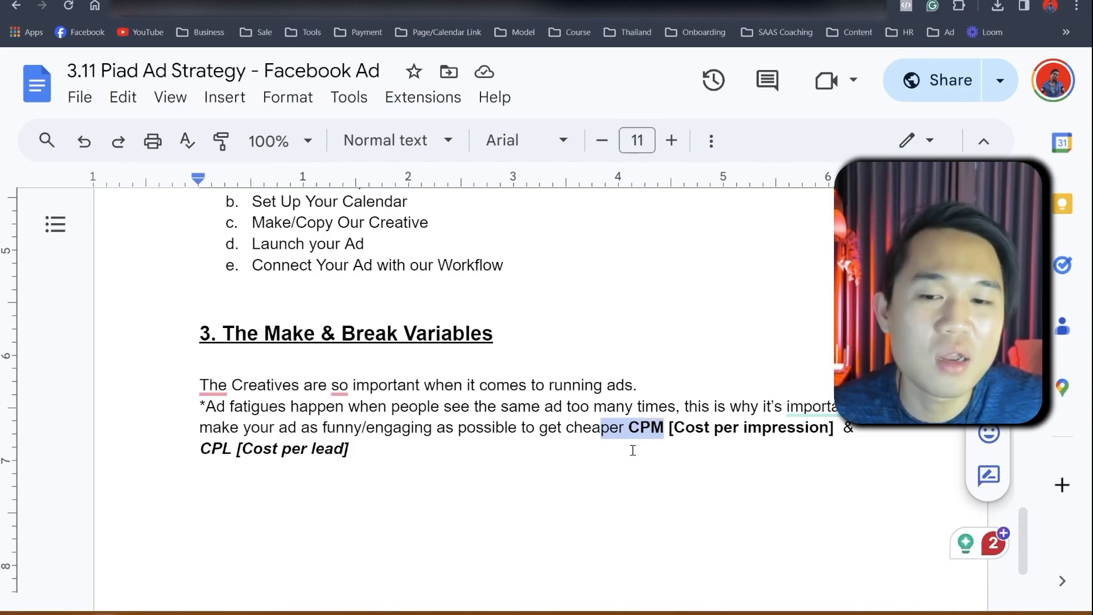
{"action": "left_click_drag", "start_coordinate": [203, 455], "coordinate": [227, 453]}
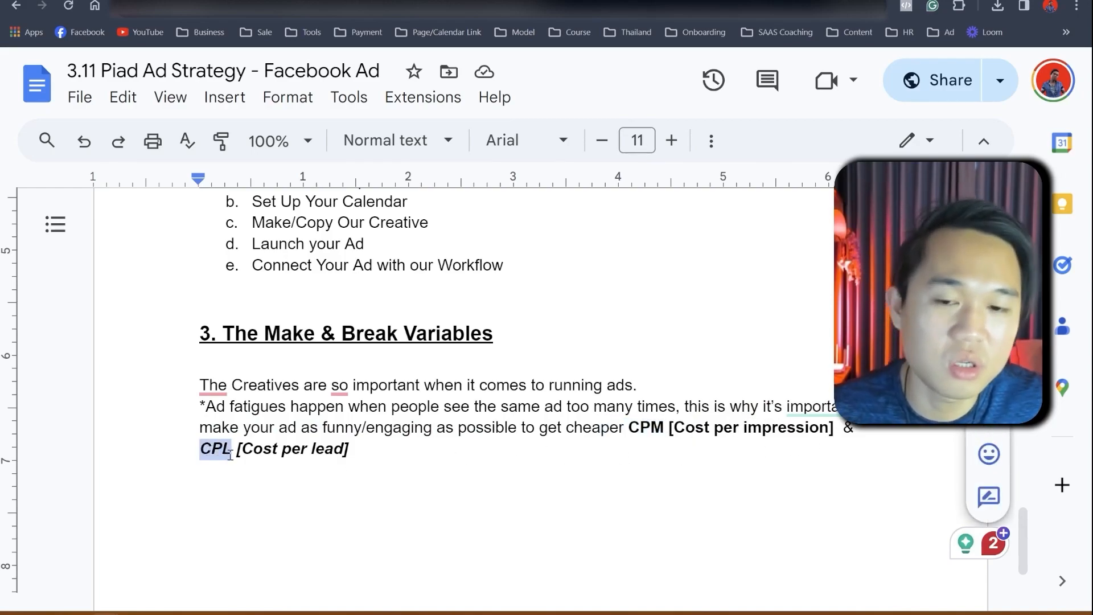
{"action": "scroll", "coordinate": [264, 521], "scroll_direction": "down", "scroll_amount": 3}
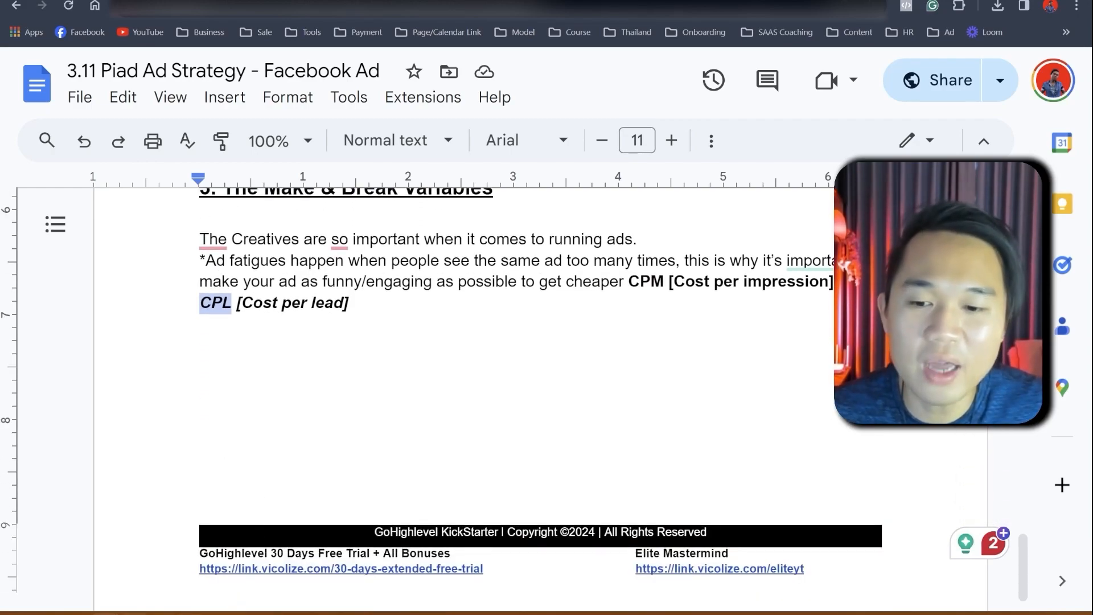
Step: Switch to Meta Ads Manager, check the leads and cost per lead of commission ad 1, and examine its creative in the ad editor
{"action": "key", "text": "alt+Tab"}
{"action": "left_click", "coordinate": [111, 1]}
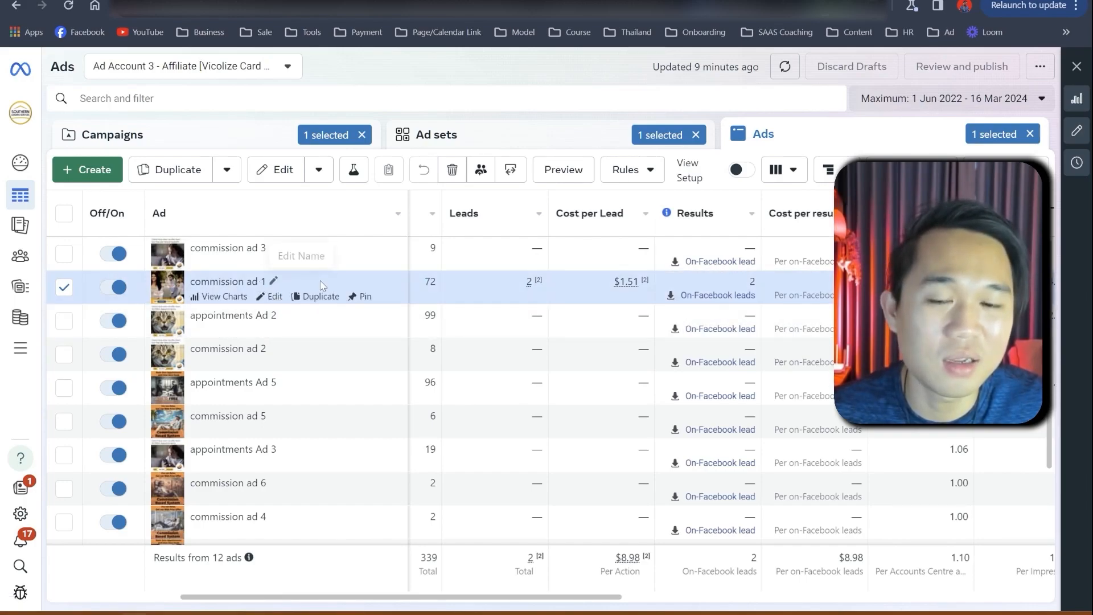
{"action": "double_click", "coordinate": [528, 282]}
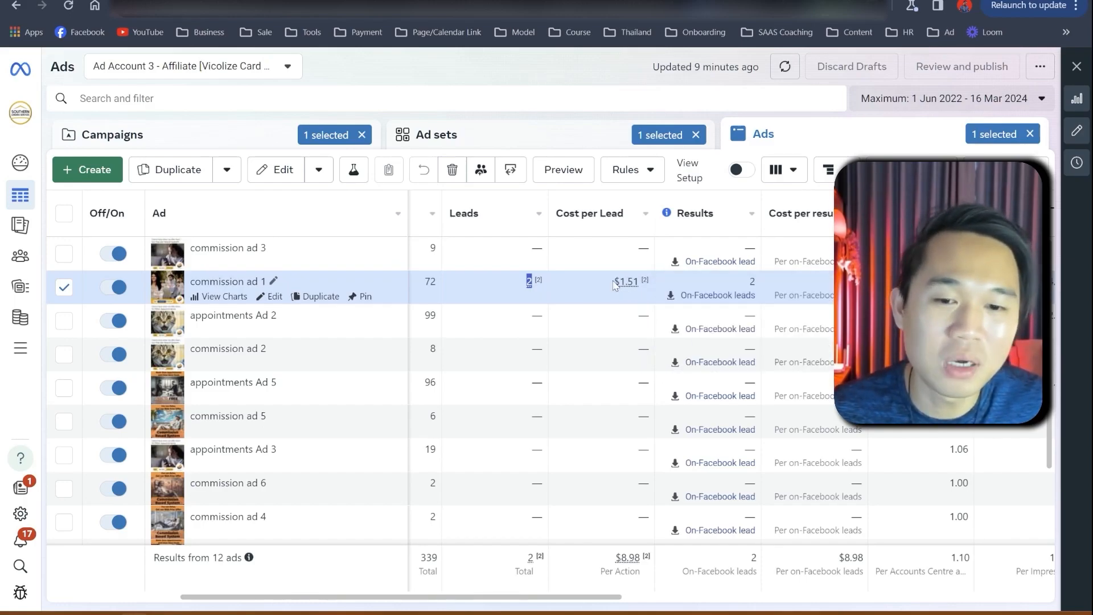
{"action": "left_click", "coordinate": [263, 297]}
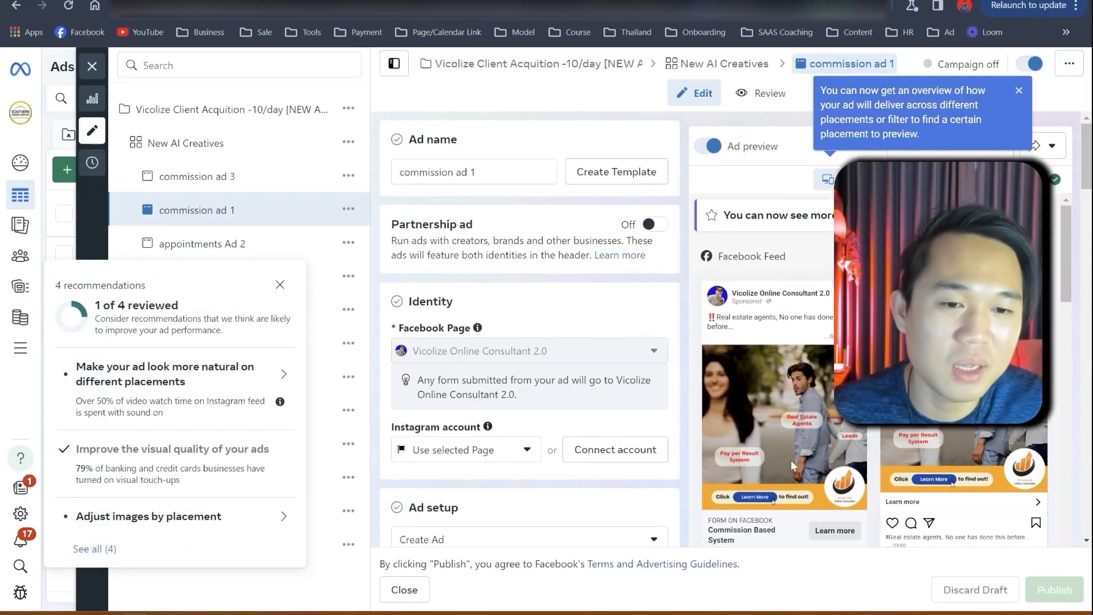
{"action": "scroll", "coordinate": [791, 461], "scroll_direction": "down", "scroll_amount": 3}
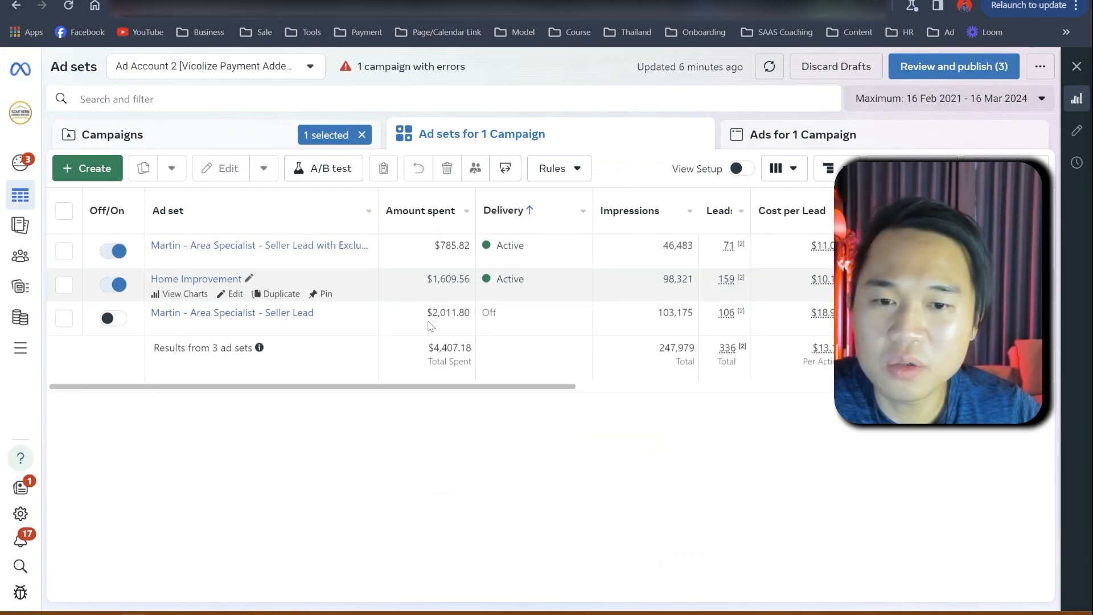
Step: Review the ad sets' lead costs in Ad Account 2 and check Ad 4's results within the Home Improvement ad set
{"action": "left_click_drag", "start_coordinate": [429, 353], "coordinate": [573, 385]}
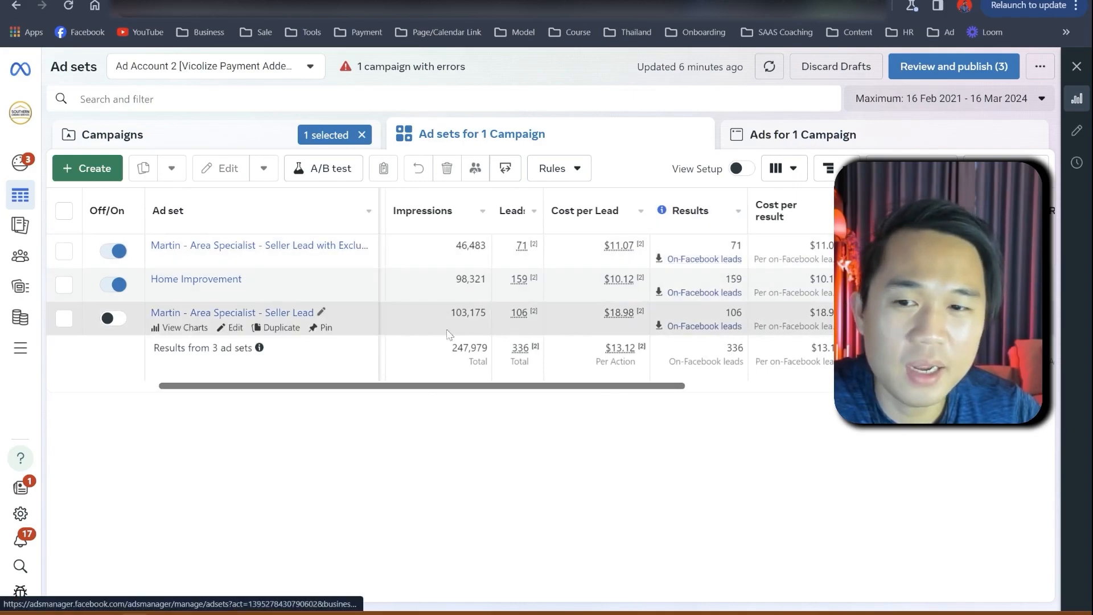
{"action": "double_click", "coordinate": [812, 280]}
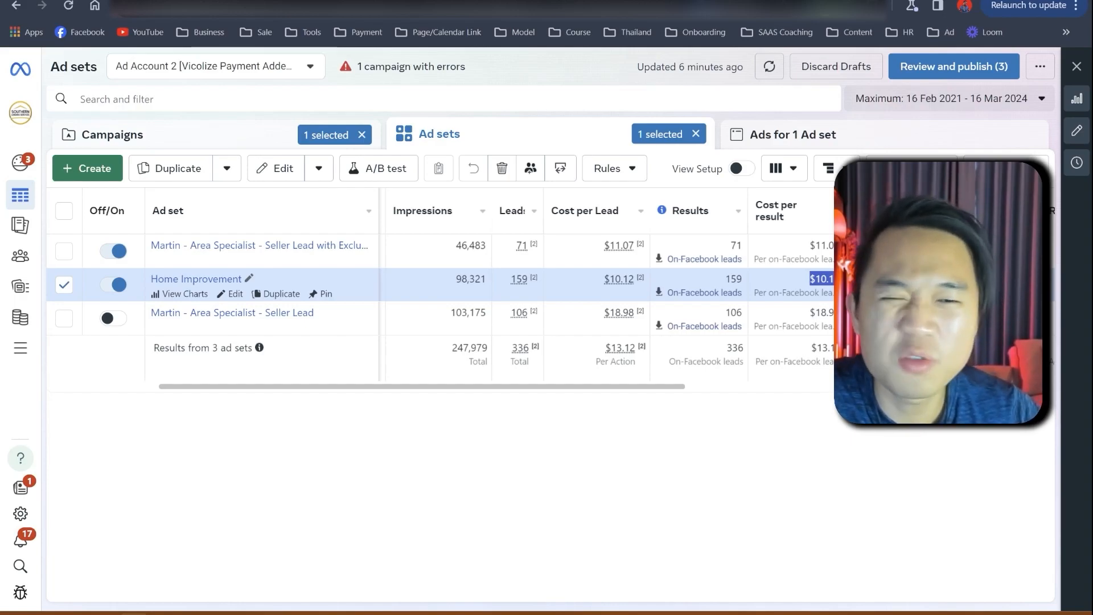
{"action": "left_click", "coordinate": [212, 279]}
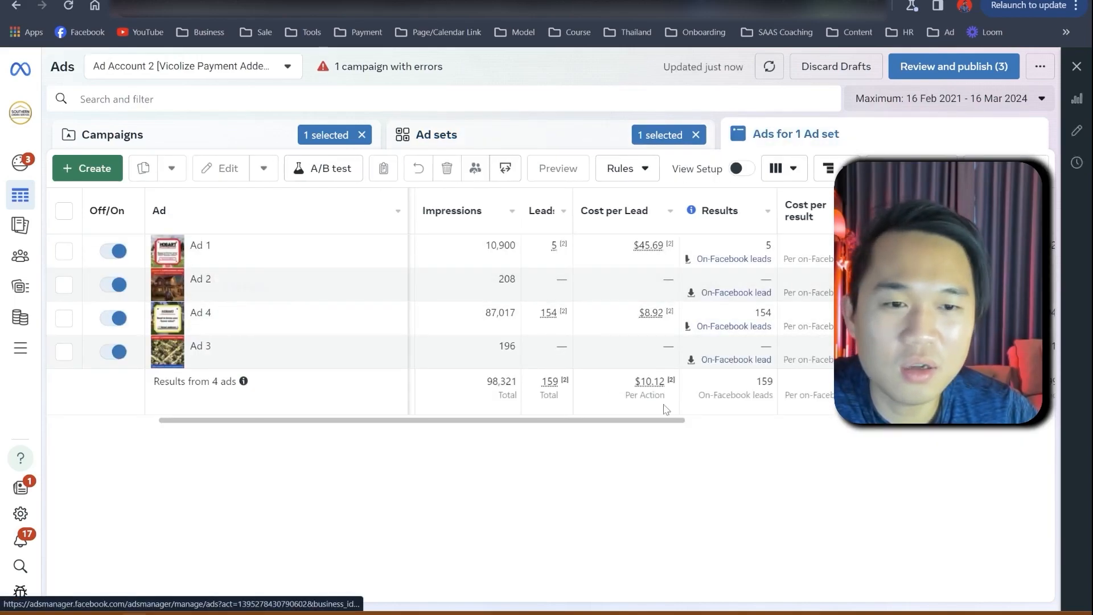
{"action": "double_click", "coordinate": [762, 313]}
{"action": "left_click", "coordinate": [762, 315]}
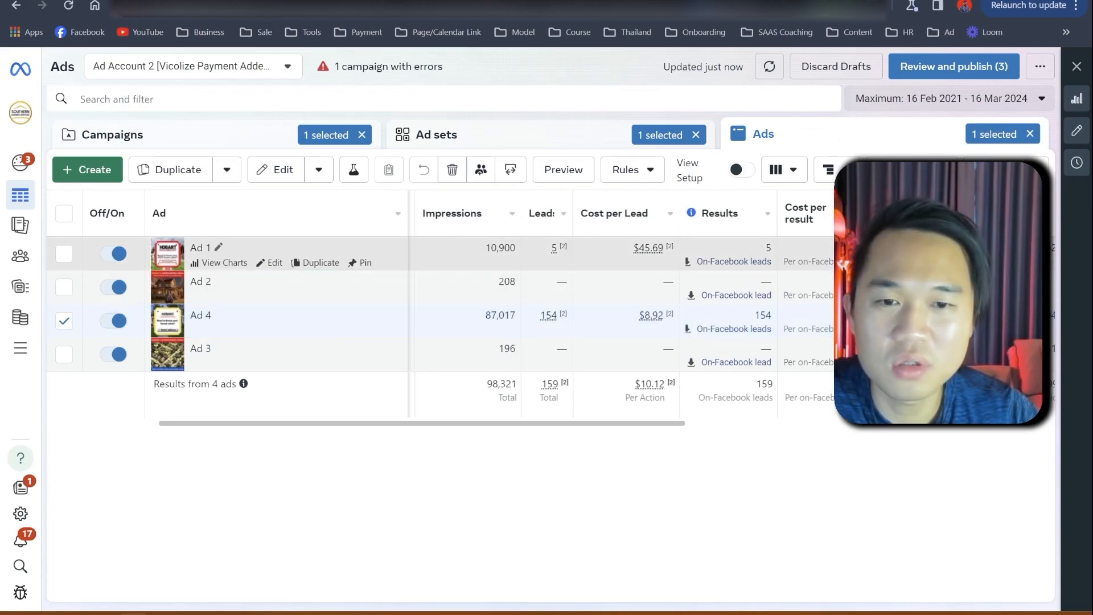
Step: Turn off Ad 1 in the Home Improvement ad set and examine its creative across placements in the advanced preview
{"action": "left_click", "coordinate": [118, 254]}
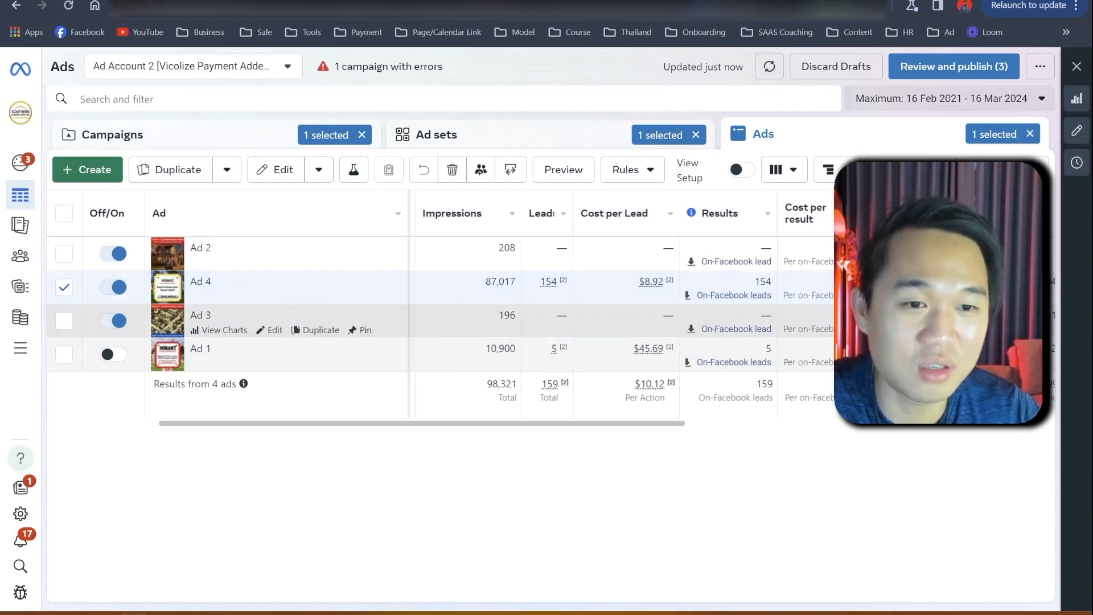
{"action": "left_click", "coordinate": [200, 349]}
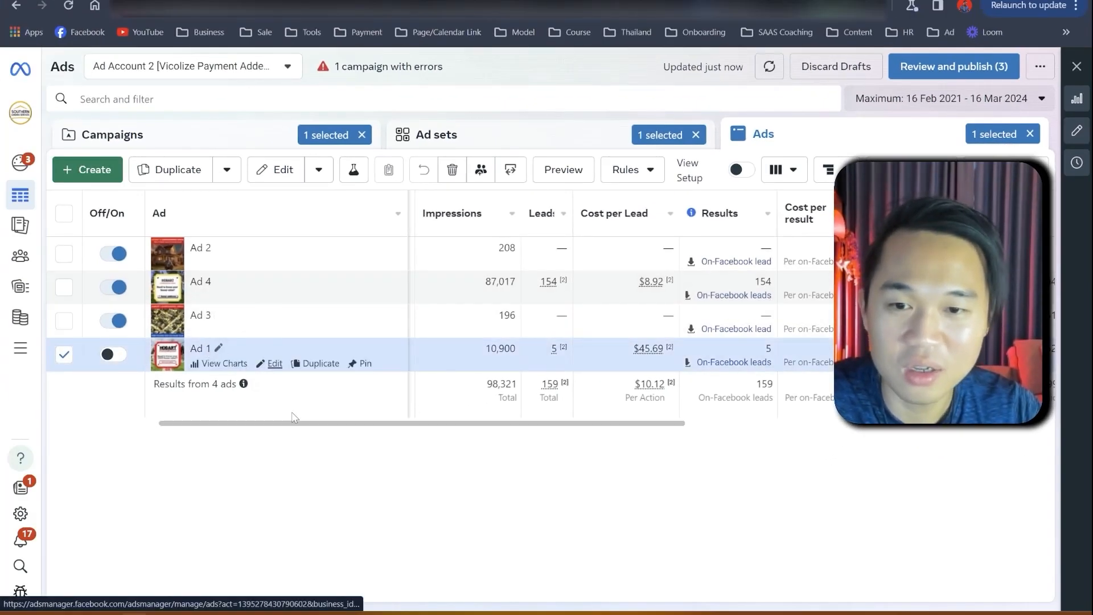
{"action": "left_click", "coordinate": [274, 363]}
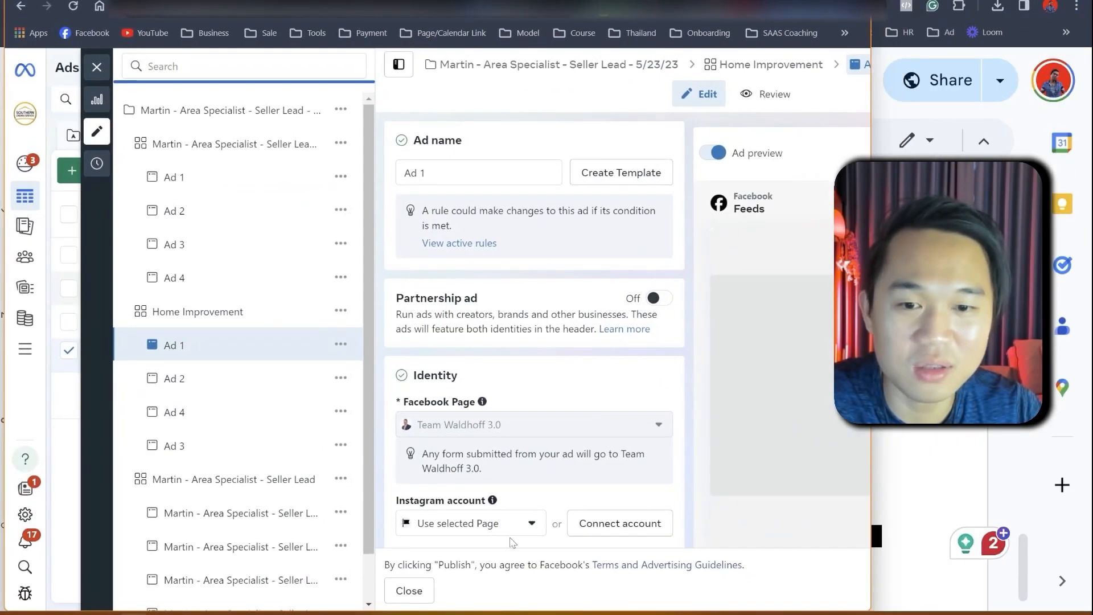
{"action": "left_click", "coordinate": [781, 151]}
{"action": "scroll", "coordinate": [256, 366], "scroll_direction": "down", "scroll_amount": 3}
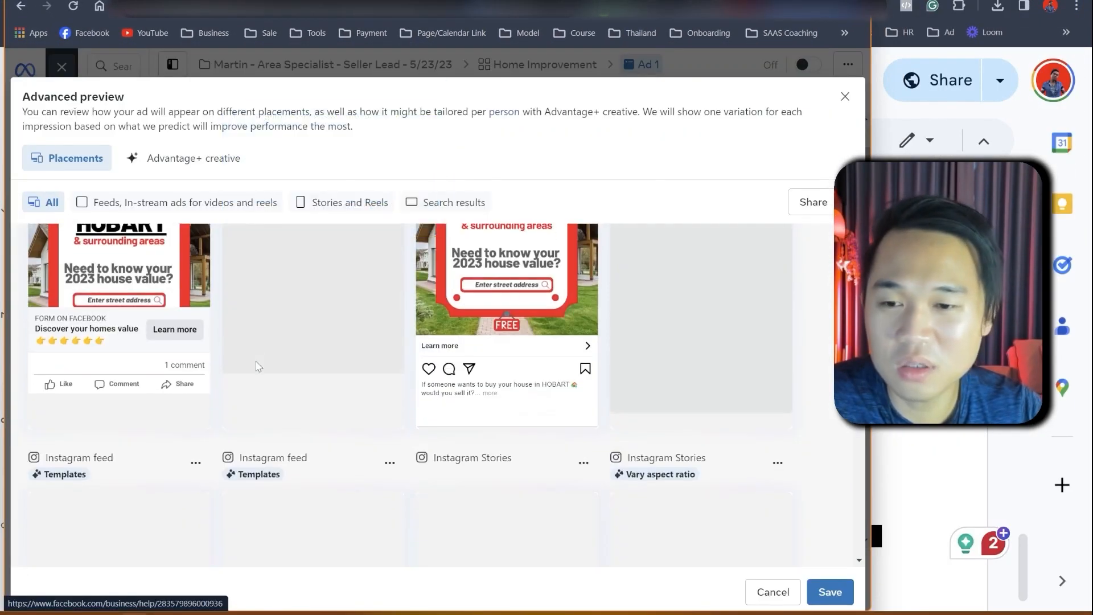
{"action": "scroll", "coordinate": [286, 420], "scroll_direction": "up", "scroll_amount": 2}
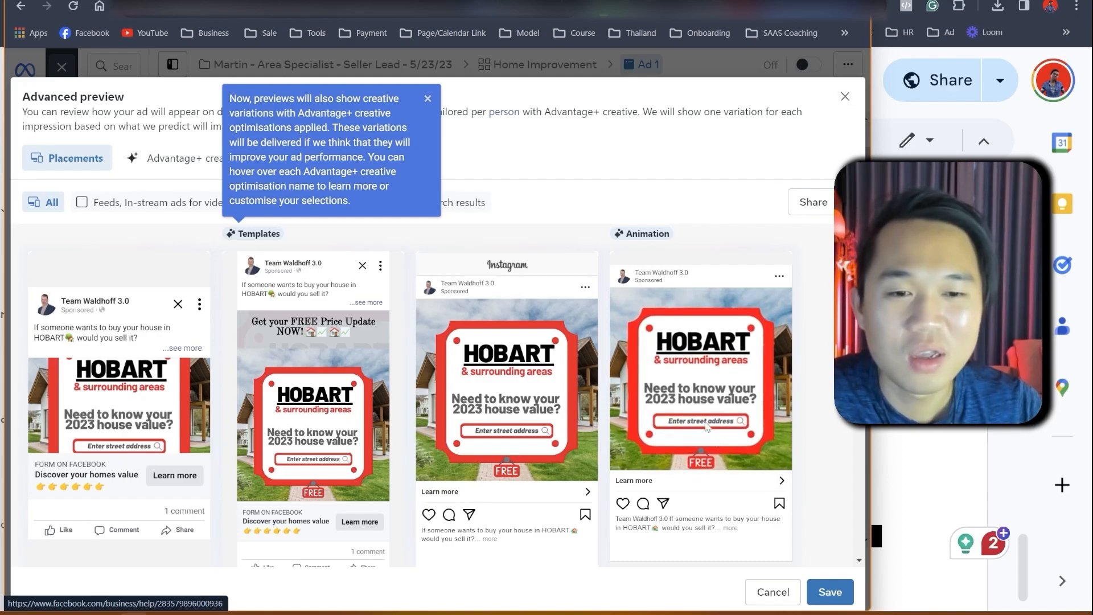
{"action": "left_click", "coordinate": [841, 98]}
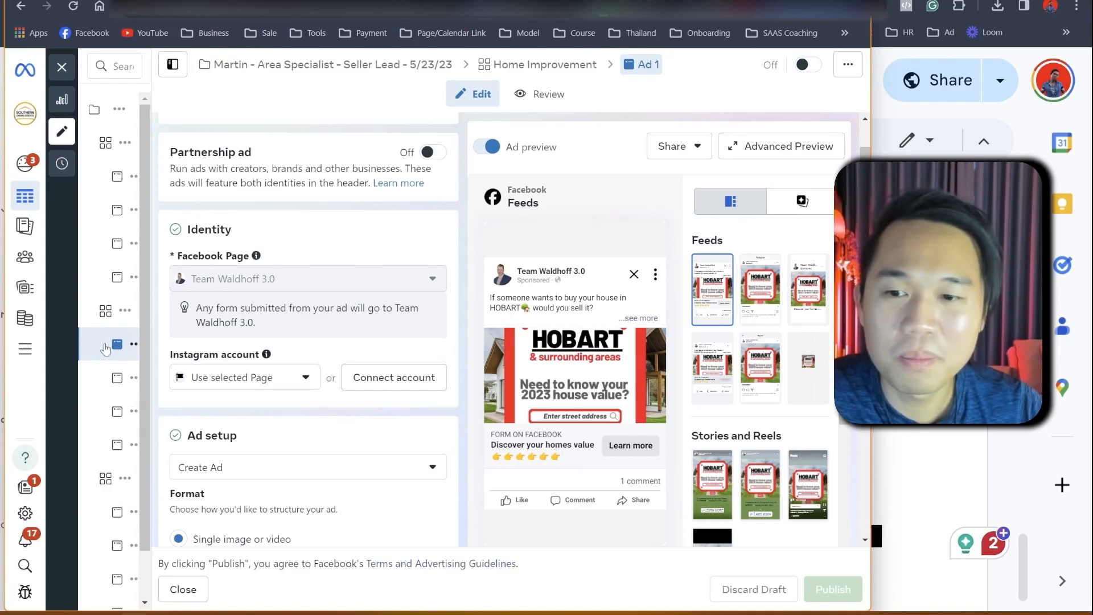
{"action": "mouse_move", "coordinate": [149, 315]}
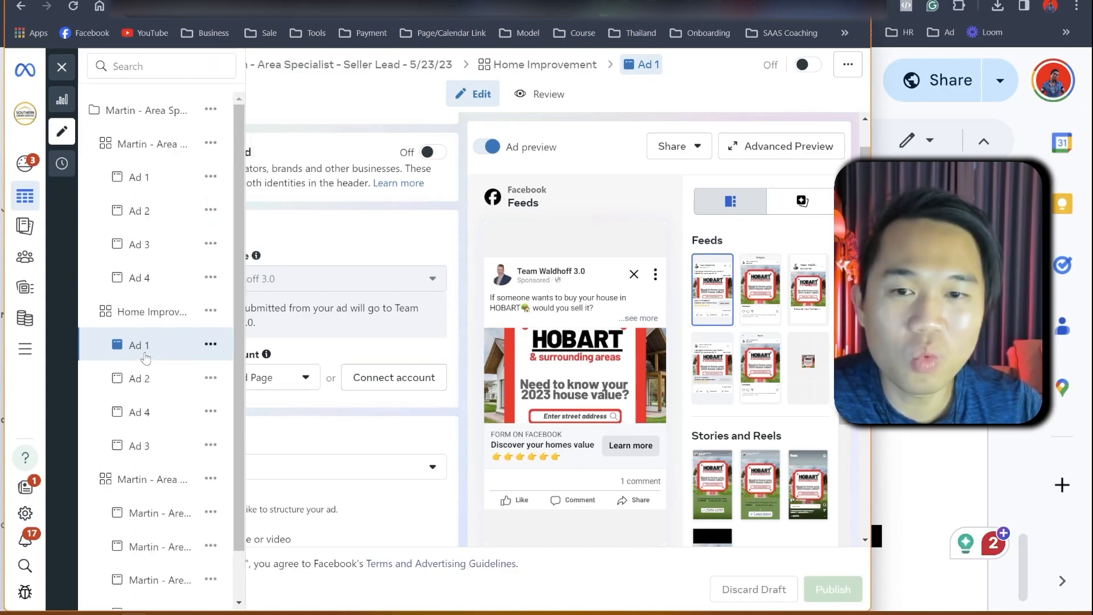
{"action": "mouse_move", "coordinate": [132, 342]}
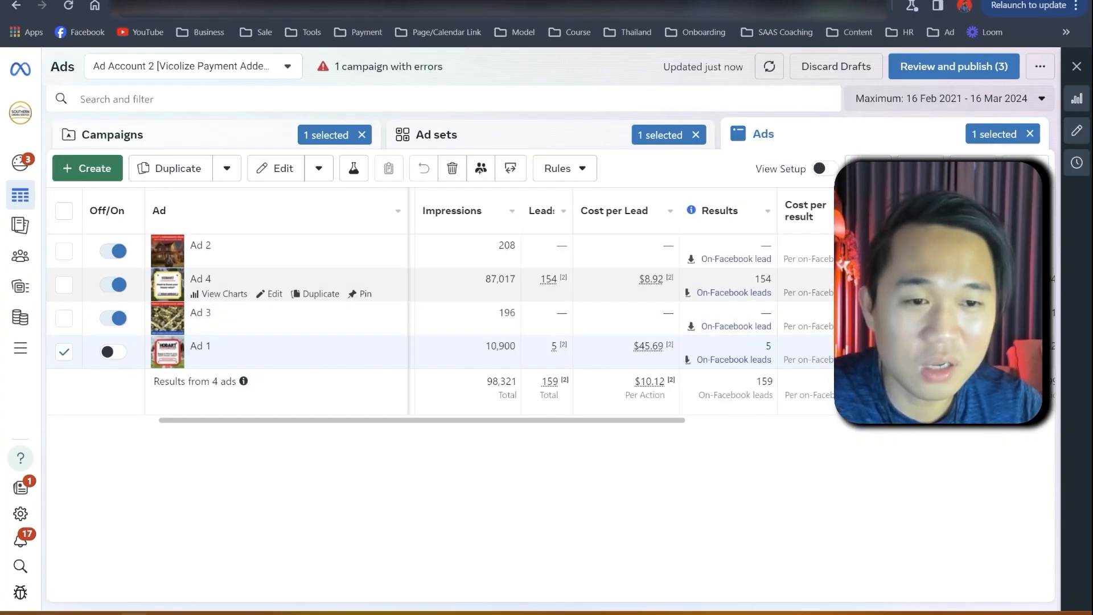
Step: Open Ad 4 of the Home Improvement ad set for editing, examine its ad creative and preview, and close the editor
{"action": "left_click", "coordinate": [450, 284]}
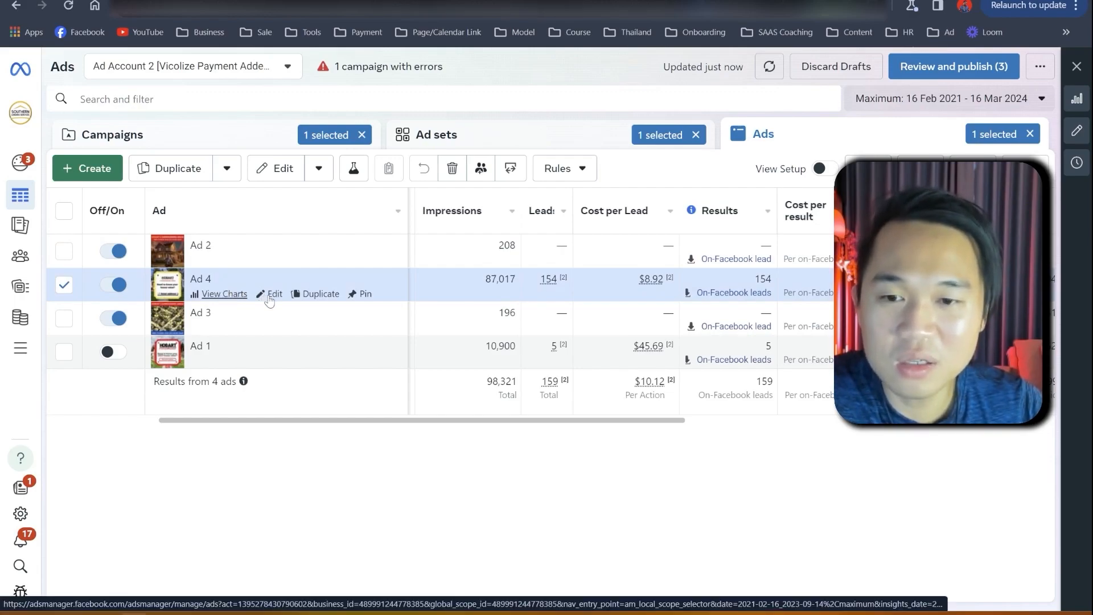
{"action": "left_click", "coordinate": [271, 293]}
{"action": "scroll", "coordinate": [529, 329], "scroll_direction": "down", "scroll_amount": 2}
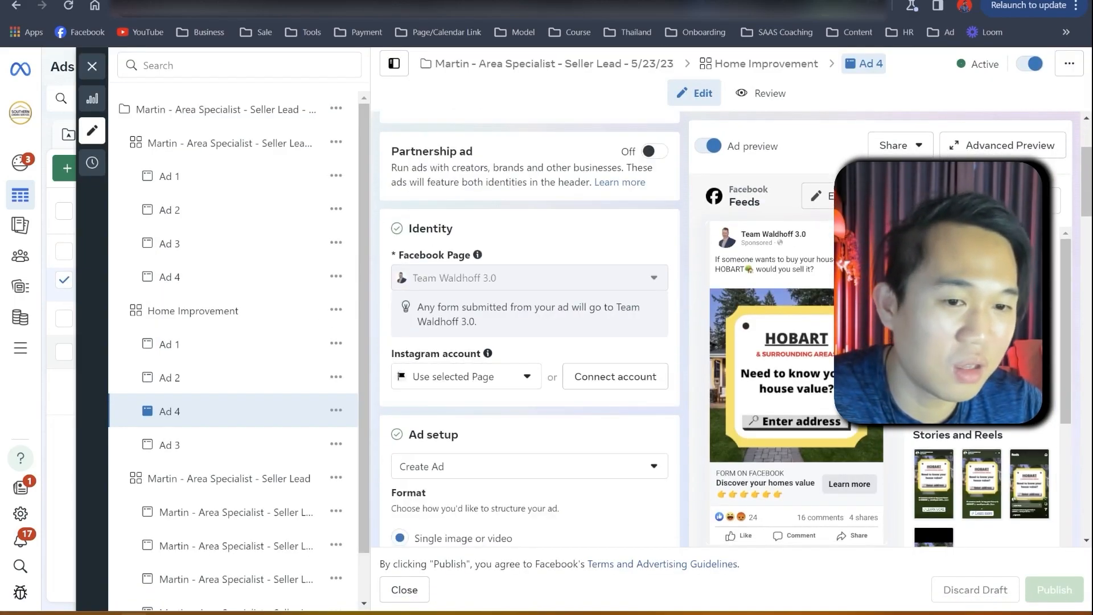
{"action": "scroll", "coordinate": [808, 431], "scroll_direction": "down", "scroll_amount": 1}
{"action": "scroll", "coordinate": [809, 430], "scroll_direction": "down", "scroll_amount": 2}
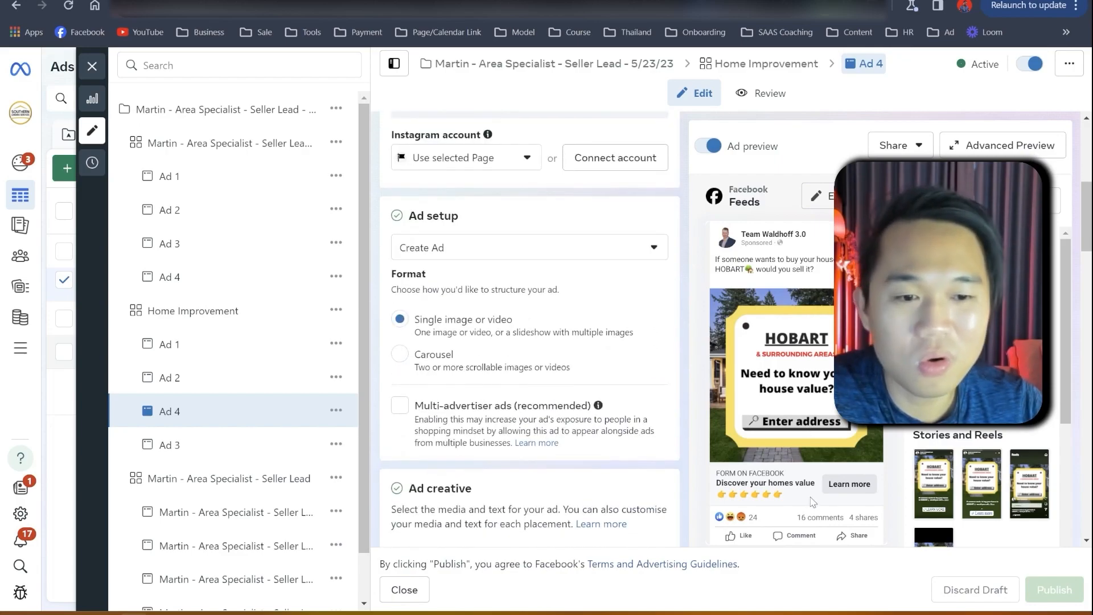
{"action": "scroll", "coordinate": [980, 449], "scroll_direction": "down", "scroll_amount": 2}
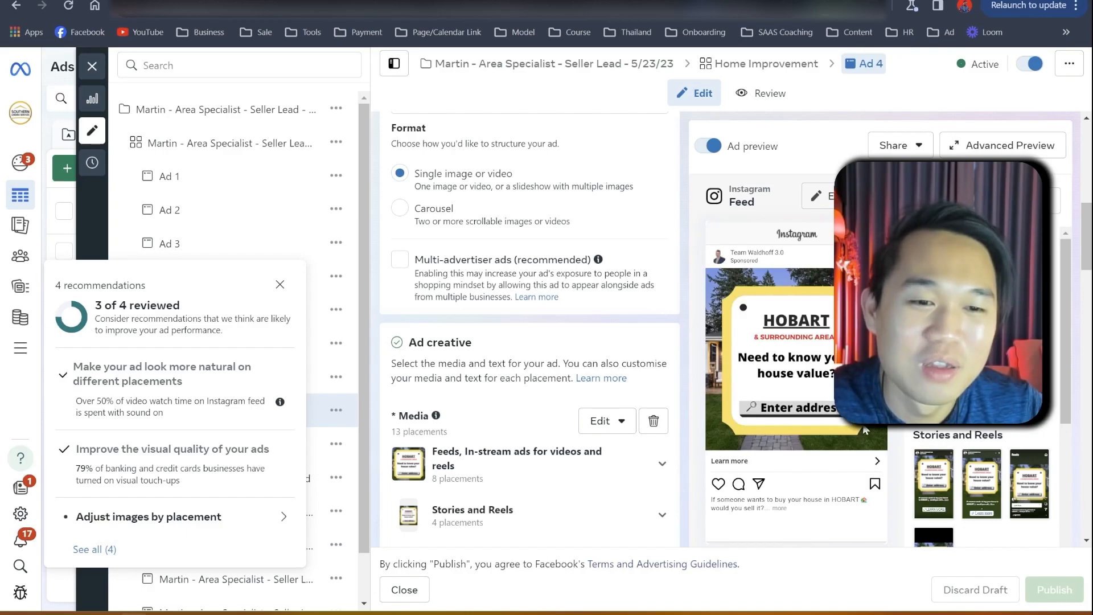
{"action": "left_click", "coordinate": [91, 67]}
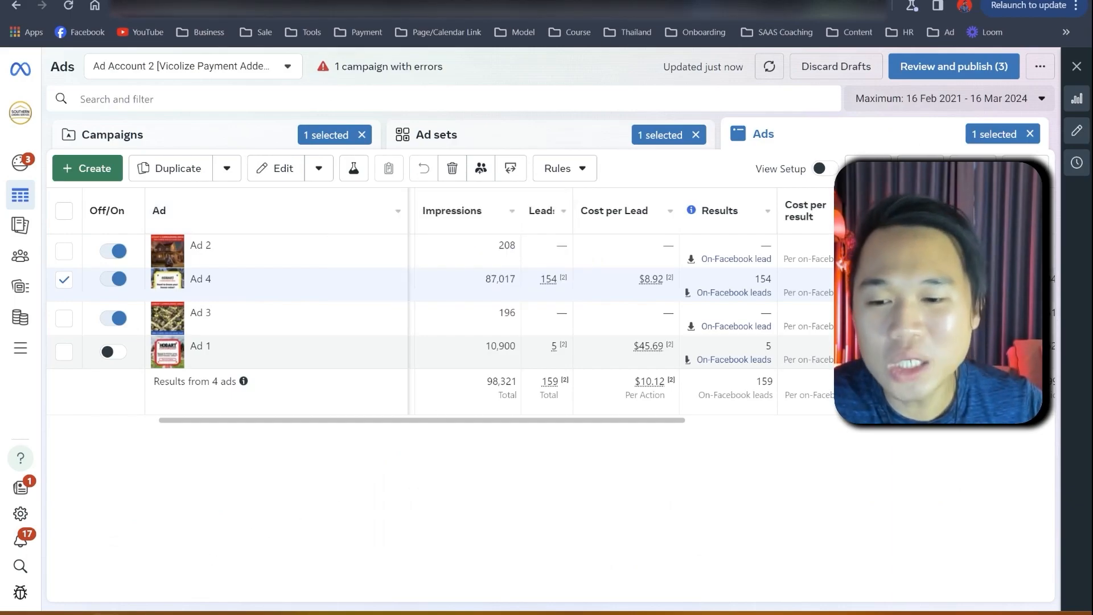
Step: Switch to Canva and look through the recent designs on the home page for ad creative examples
{"action": "mouse_move", "coordinate": [135, 611]}
{"action": "left_click", "coordinate": [94, 561]}
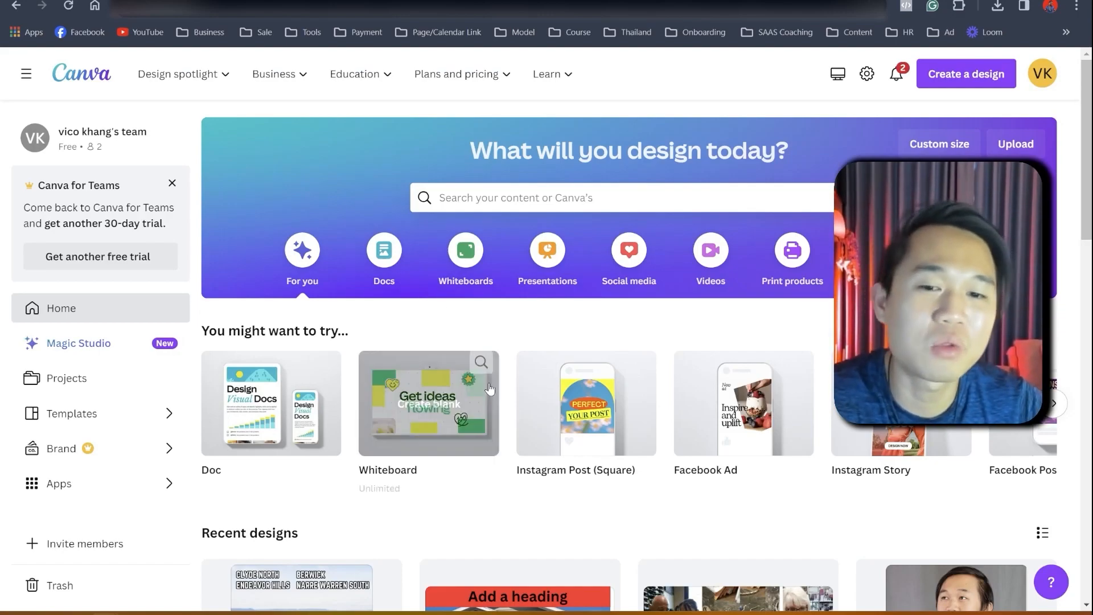
{"action": "scroll", "coordinate": [512, 436], "scroll_direction": "down", "scroll_amount": 4}
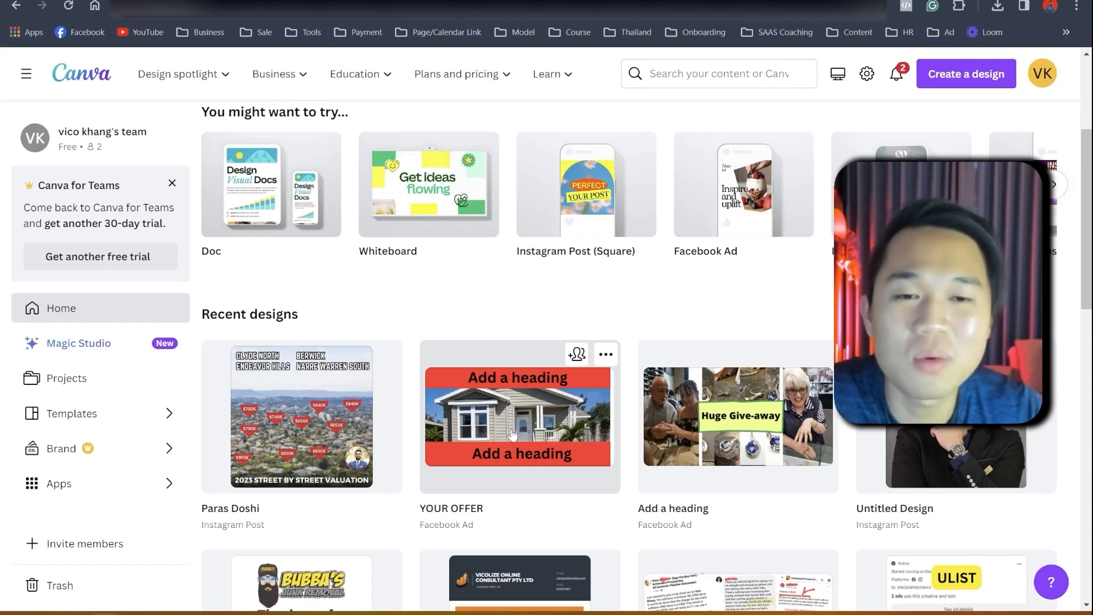
{"action": "scroll", "coordinate": [569, 370], "scroll_direction": "down", "scroll_amount": 4}
{"action": "scroll", "coordinate": [714, 277], "scroll_direction": "up", "scroll_amount": 1}
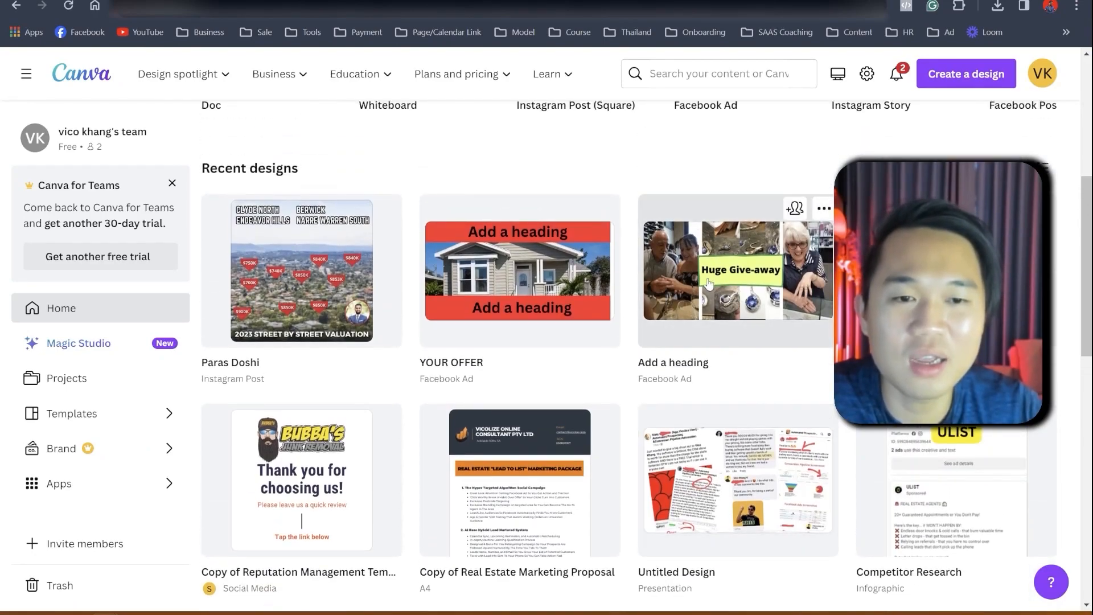
Step: Create a new blank design in the Facebook Ad format
{"action": "left_click", "coordinate": [965, 74]}
{"action": "left_click", "coordinate": [808, 256]}
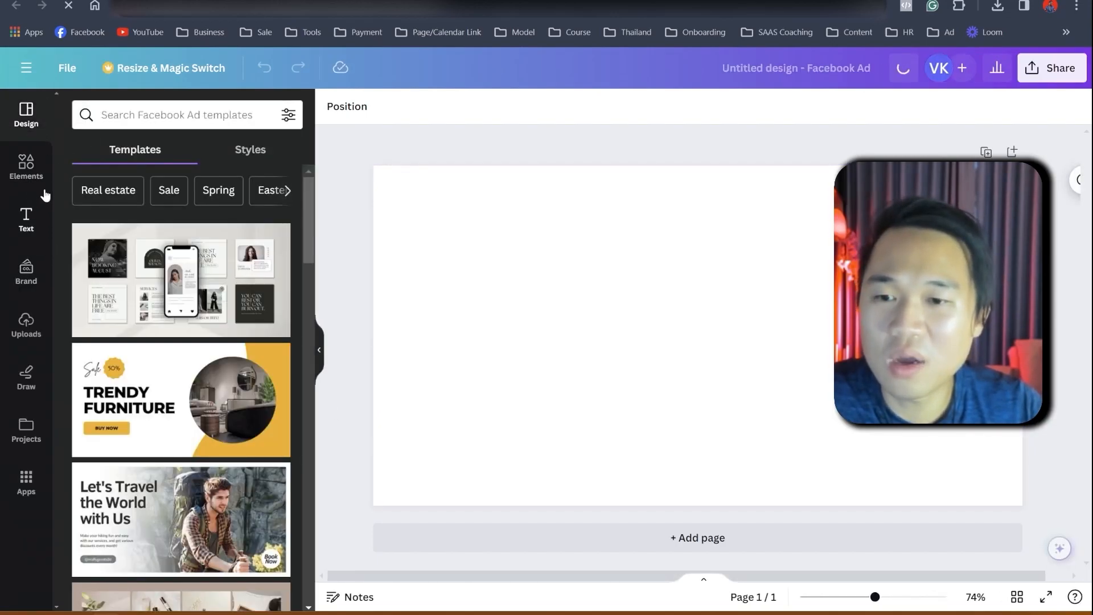
{"action": "left_click", "coordinate": [125, 119]}
{"action": "left_click", "coordinate": [130, 119]}
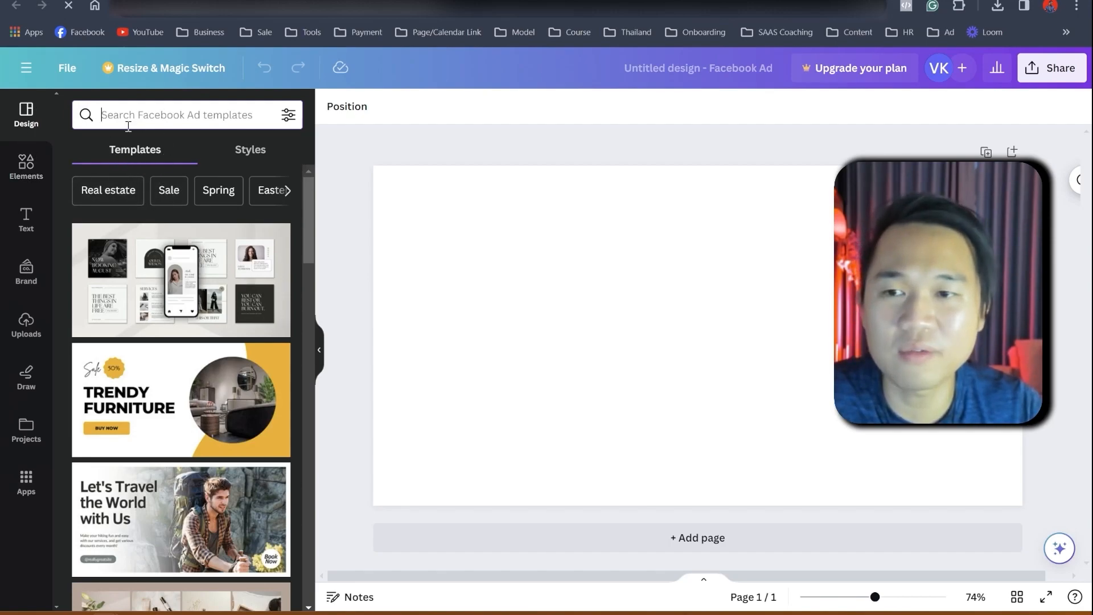
Step: Browse the Real estate templates and place the green "Your Dream House Near the City" template on the page
{"action": "left_click", "coordinate": [108, 191]}
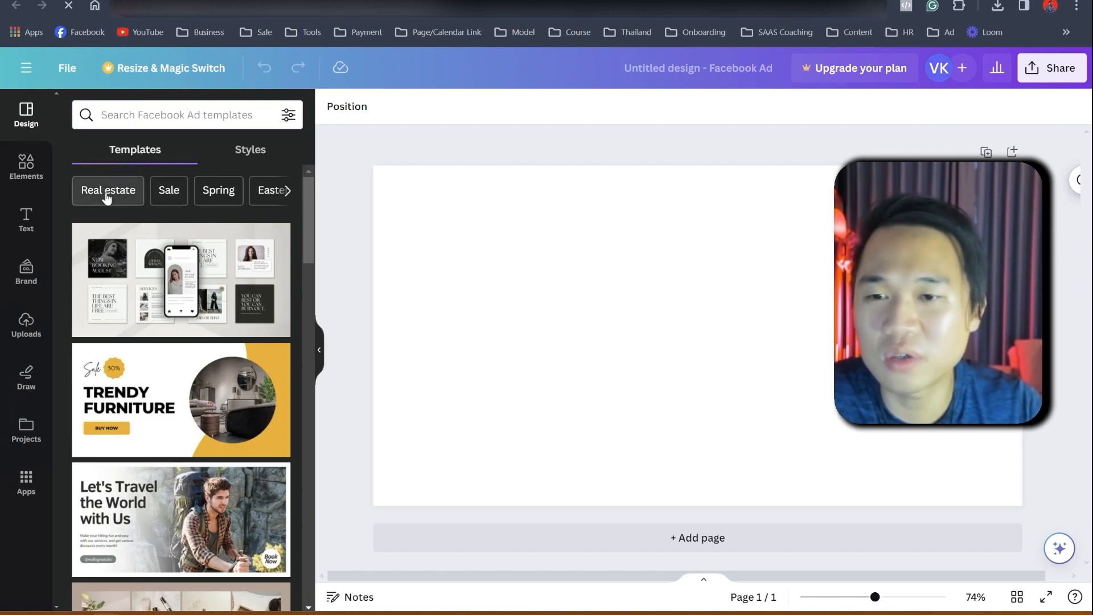
{"action": "scroll", "coordinate": [280, 380], "scroll_direction": "down", "scroll_amount": 6}
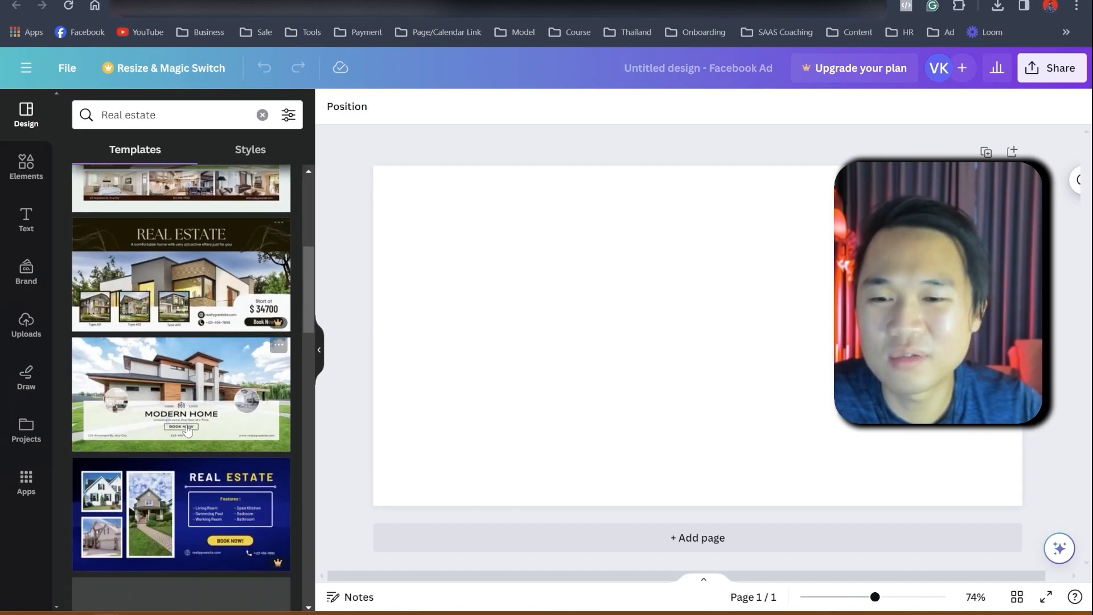
{"action": "scroll", "coordinate": [280, 379], "scroll_direction": "down", "scroll_amount": 10}
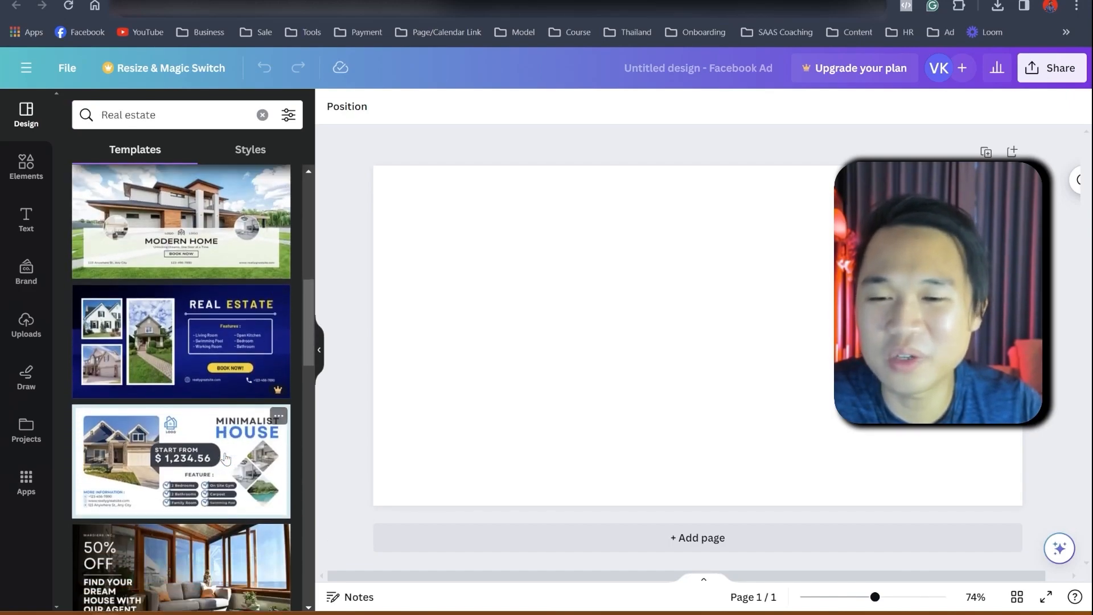
{"action": "scroll", "coordinate": [225, 455], "scroll_direction": "down", "scroll_amount": 3}
{"action": "scroll", "coordinate": [226, 459], "scroll_direction": "up", "scroll_amount": 6}
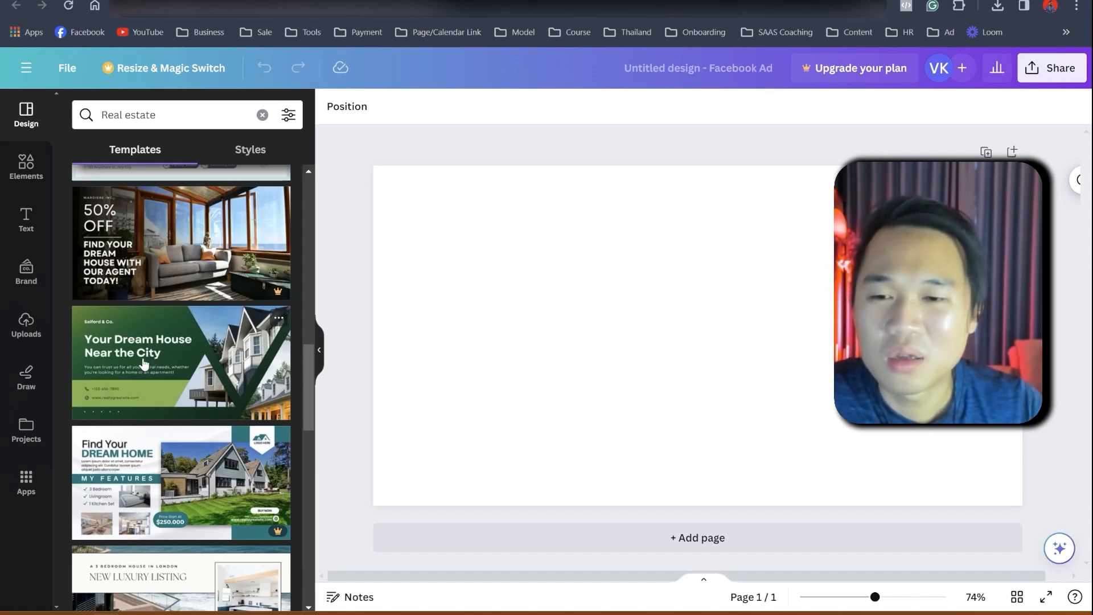
{"action": "scroll", "coordinate": [152, 360], "scroll_direction": "up", "scroll_amount": 5}
{"action": "scroll", "coordinate": [165, 387], "scroll_direction": "down", "scroll_amount": 10}
{"action": "scroll", "coordinate": [175, 411], "scroll_direction": "up", "scroll_amount": 5}
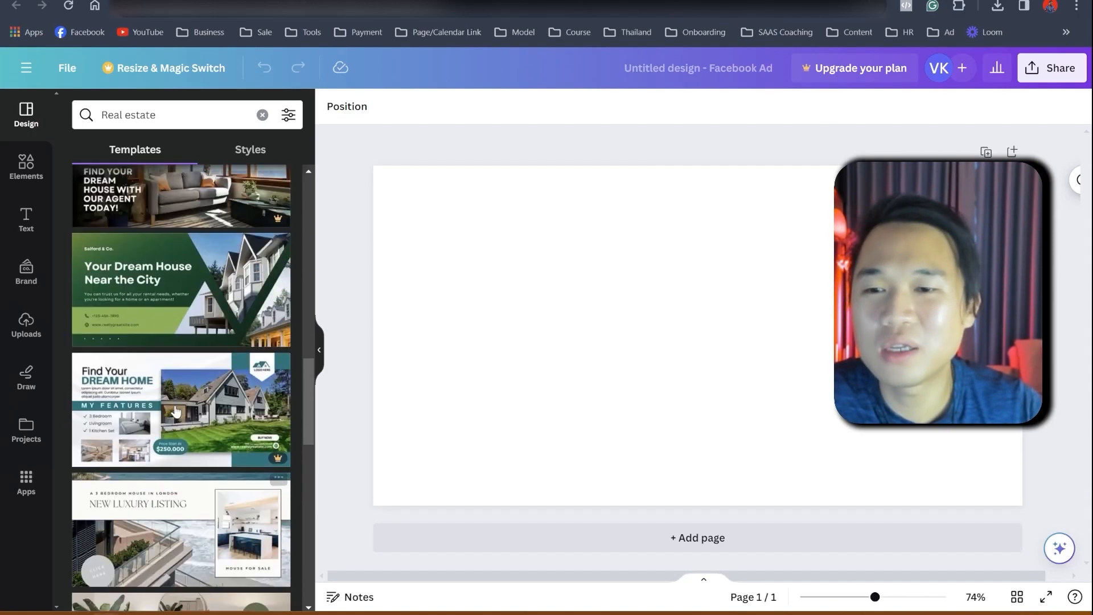
{"action": "left_click_drag", "start_coordinate": [168, 292], "coordinate": [635, 295]}
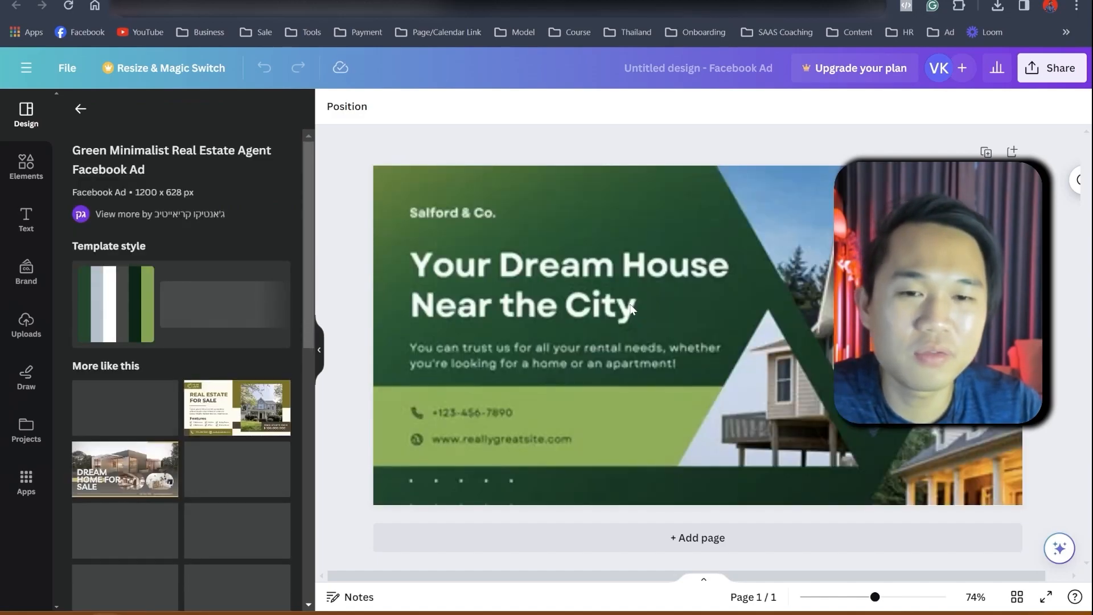
Step: Recolour the "Your Dream House Near the City" headline with the first dark green swatch from the photo colours
{"action": "left_click", "coordinate": [320, 357]}
{"action": "left_click", "coordinate": [380, 309]}
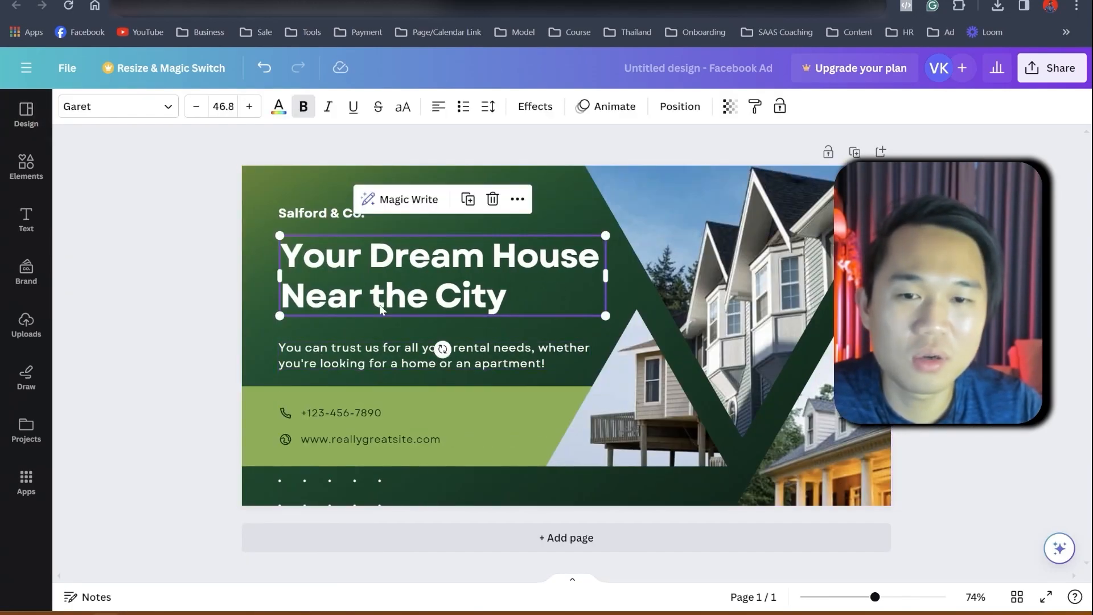
{"action": "left_click", "coordinate": [279, 106]}
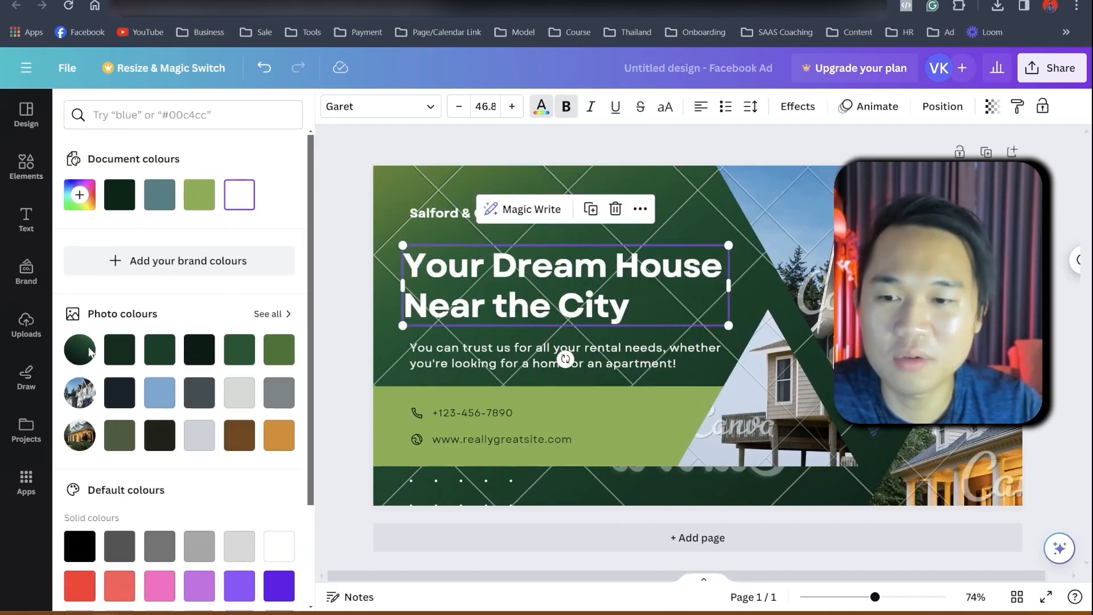
{"action": "left_click", "coordinate": [271, 313]}
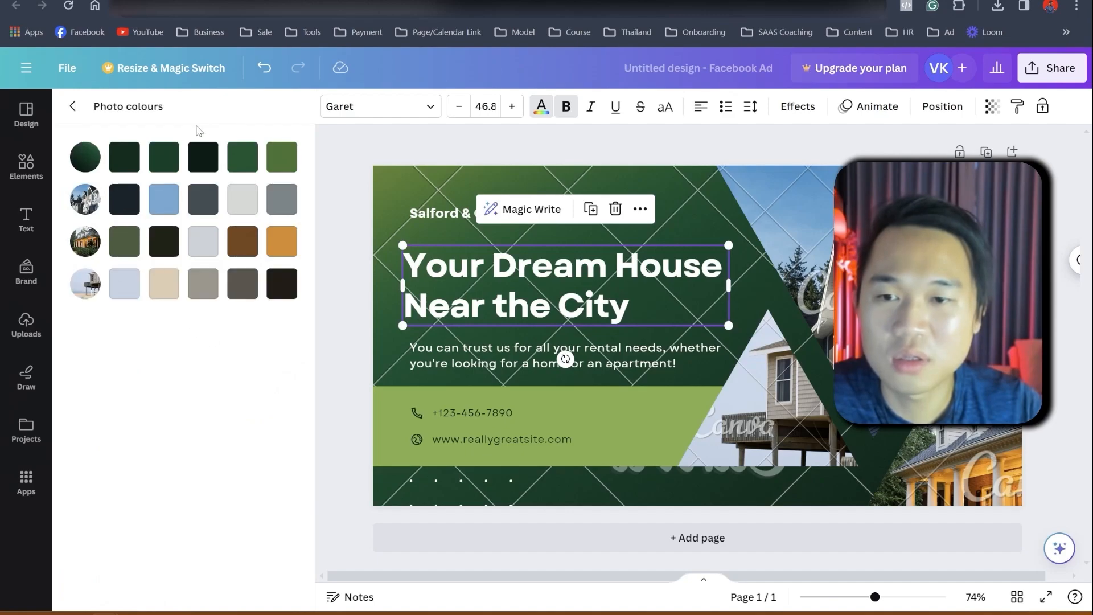
{"action": "left_click", "coordinate": [271, 163]}
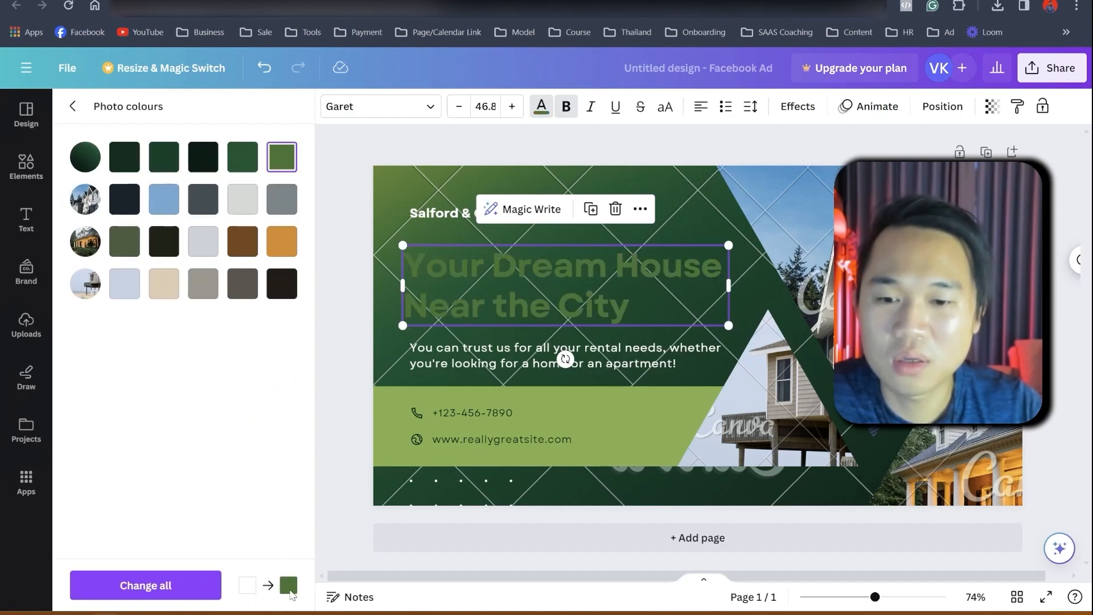
{"action": "left_click", "coordinate": [134, 166]}
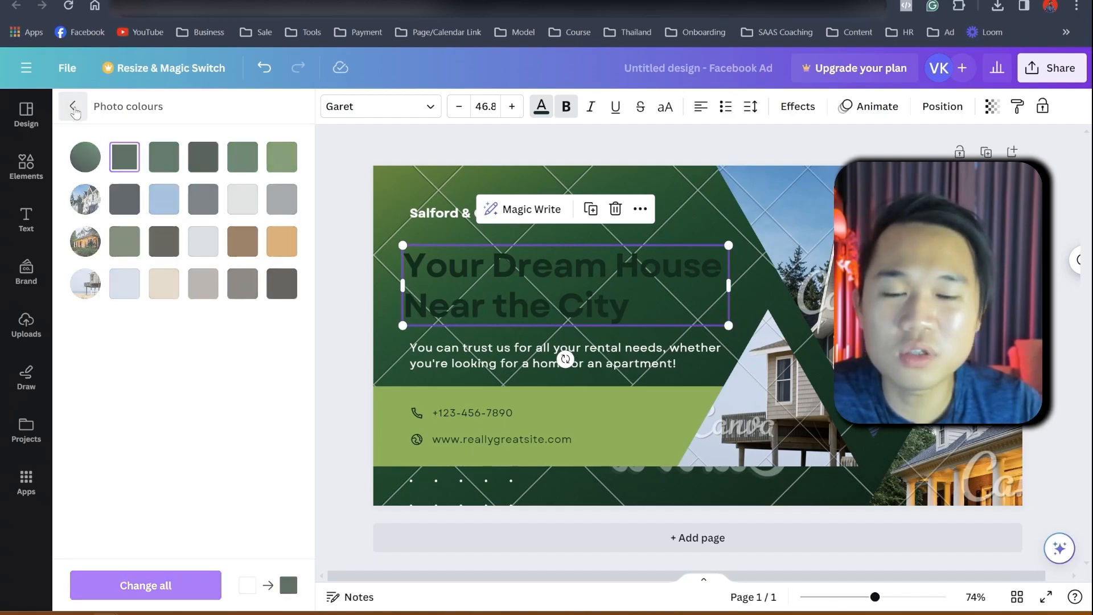
{"action": "left_click", "coordinate": [73, 105]}
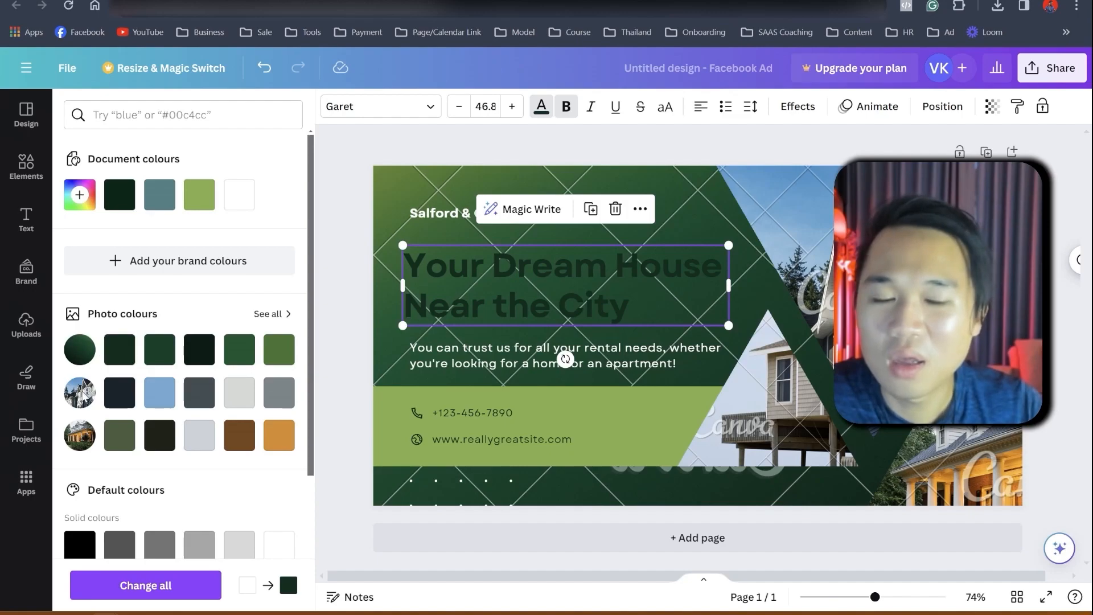
{"action": "left_click", "coordinate": [26, 117]}
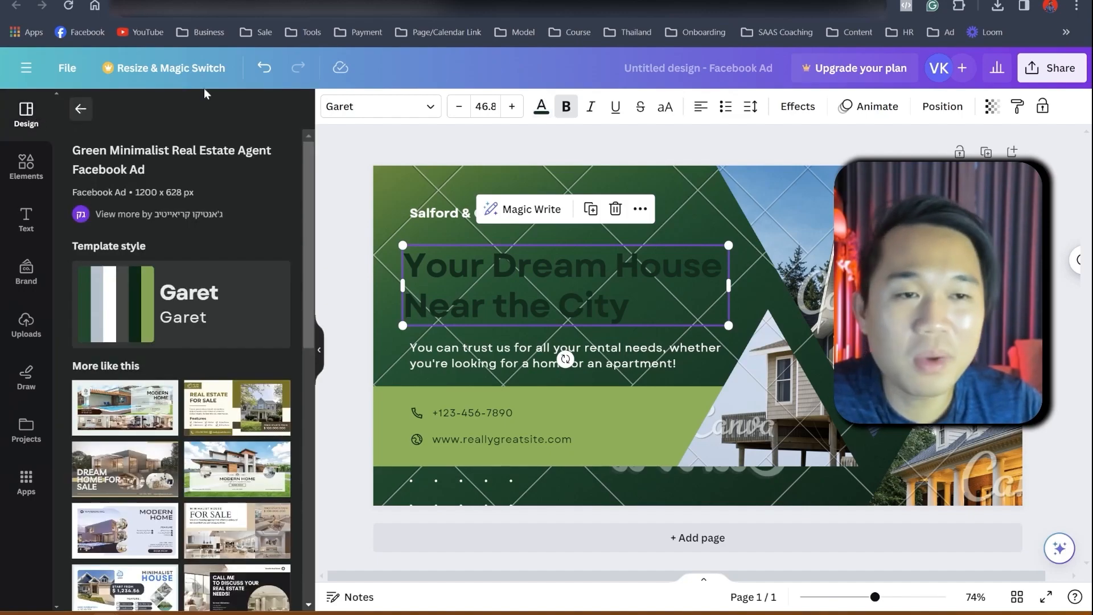
Step: Duplicate the headline text box on page 1 and add two blank pages to the design
{"action": "left_click", "coordinate": [590, 209]}
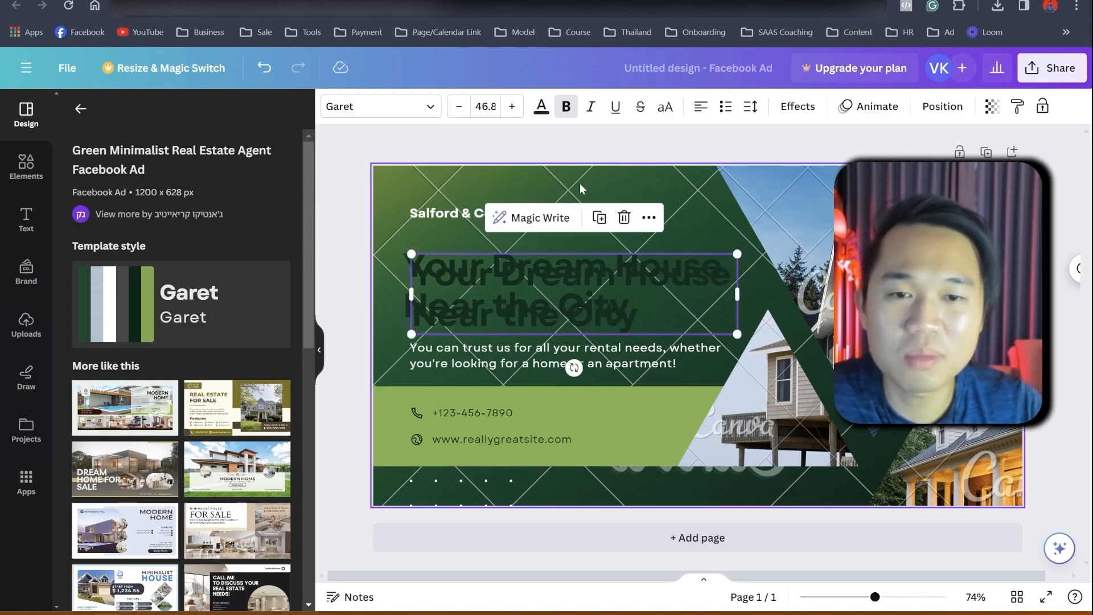
{"action": "left_click", "coordinate": [504, 491]}
{"action": "left_click", "coordinate": [858, 527]}
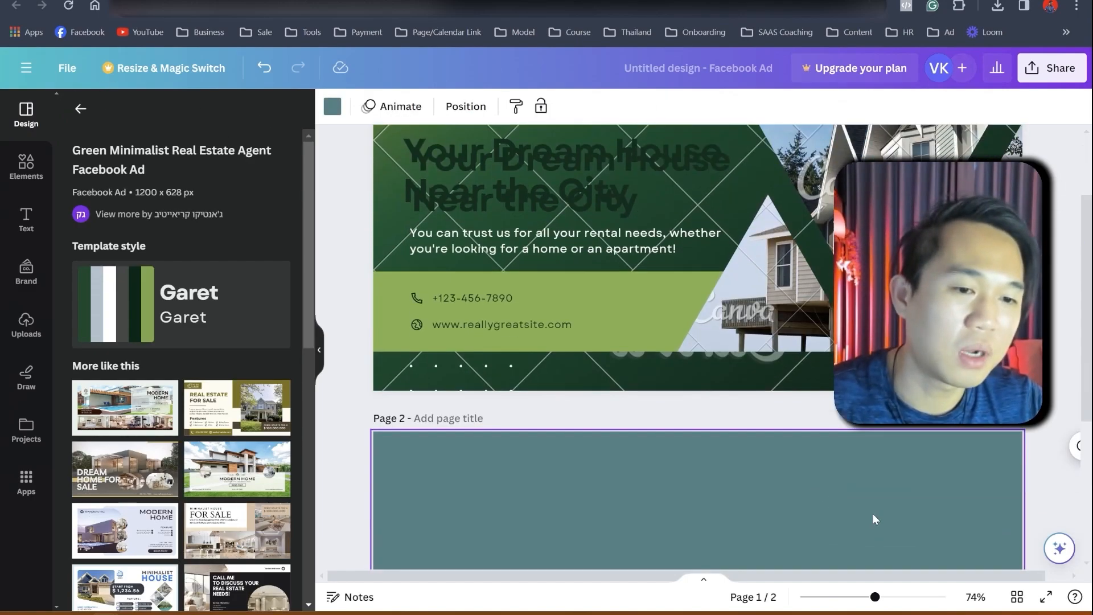
{"action": "left_click", "coordinate": [704, 538]}
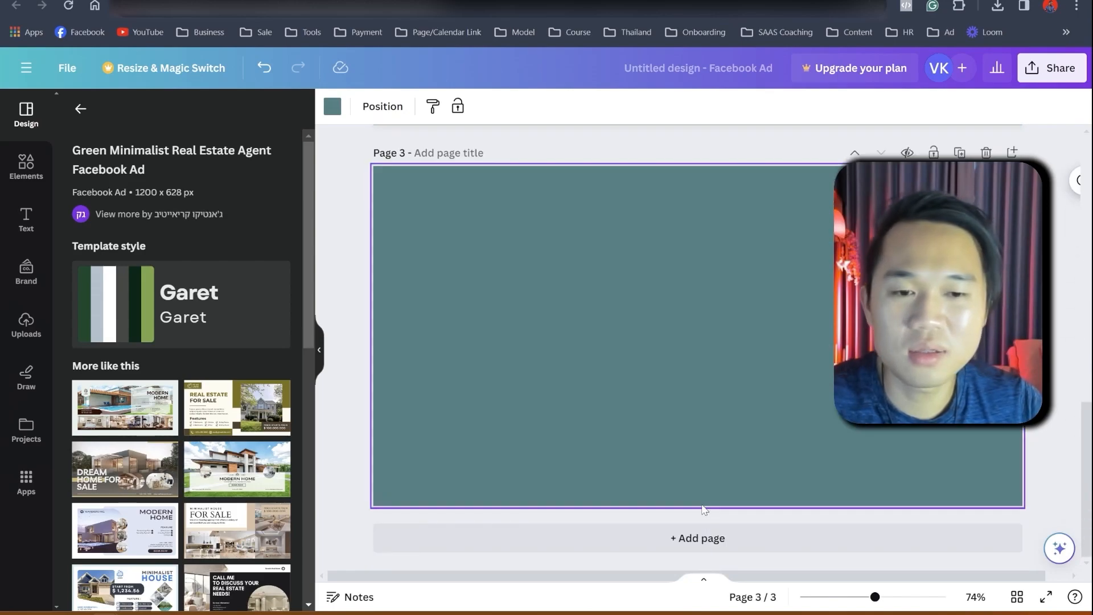
Step: Change the background colour of page 3 to solid white
{"action": "left_click", "coordinate": [332, 106]}
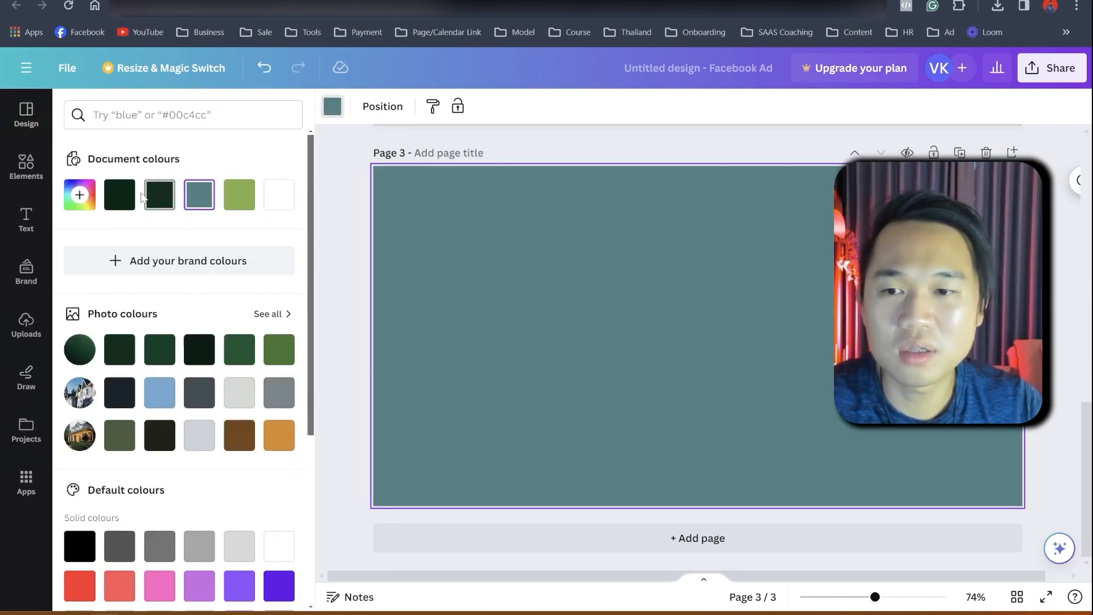
{"action": "left_click", "coordinate": [82, 195]}
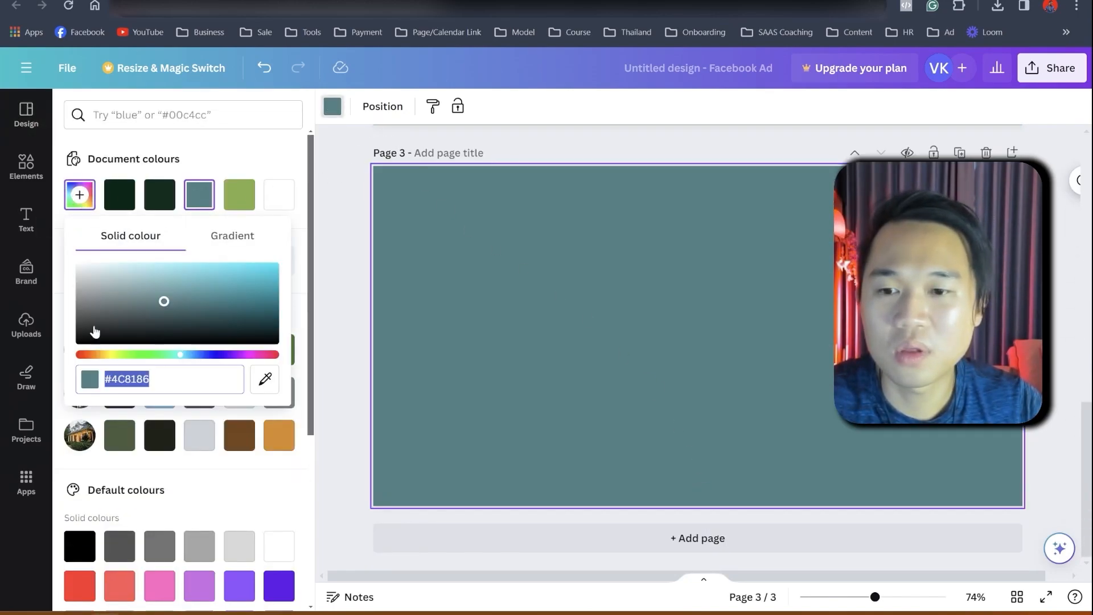
{"action": "left_click", "coordinate": [222, 378]}
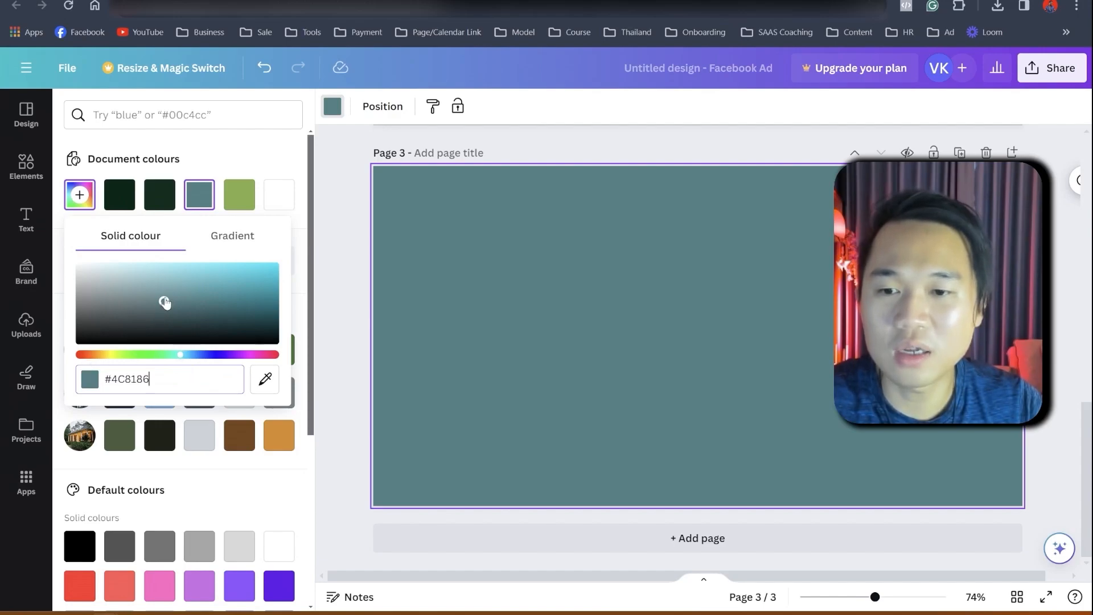
{"action": "left_click_drag", "start_coordinate": [164, 302], "coordinate": [38, 239]}
{"action": "left_click", "coordinate": [339, 139]}
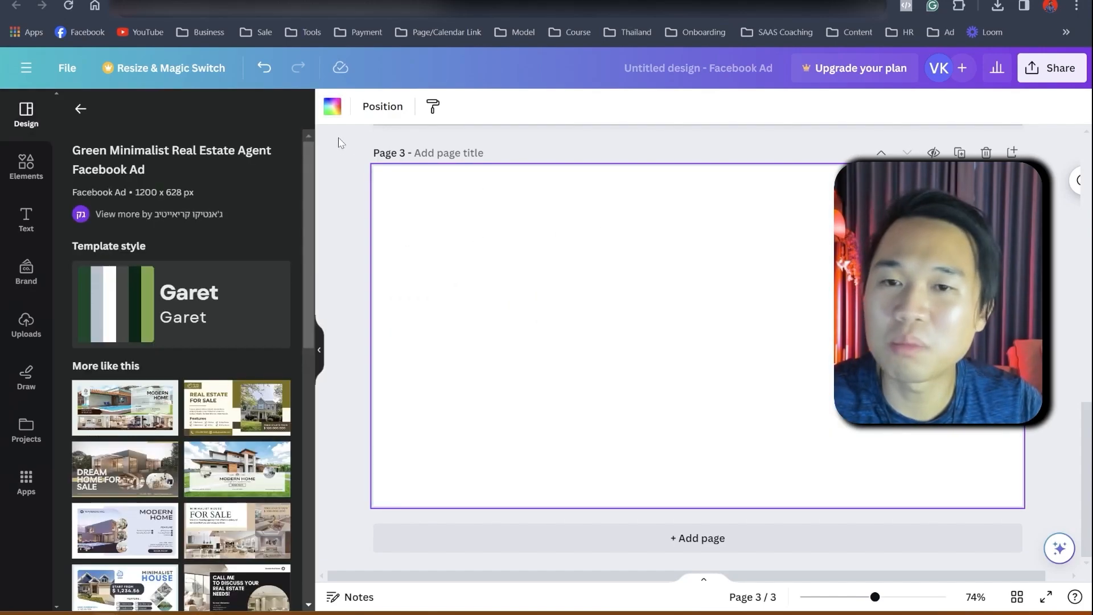
Step: Search the elements for "house", add the photo of the lit blue house to page 3 and enlarge it to cover most of the page
{"action": "scroll", "coordinate": [234, 493], "scroll_direction": "down", "scroll_amount": 4}
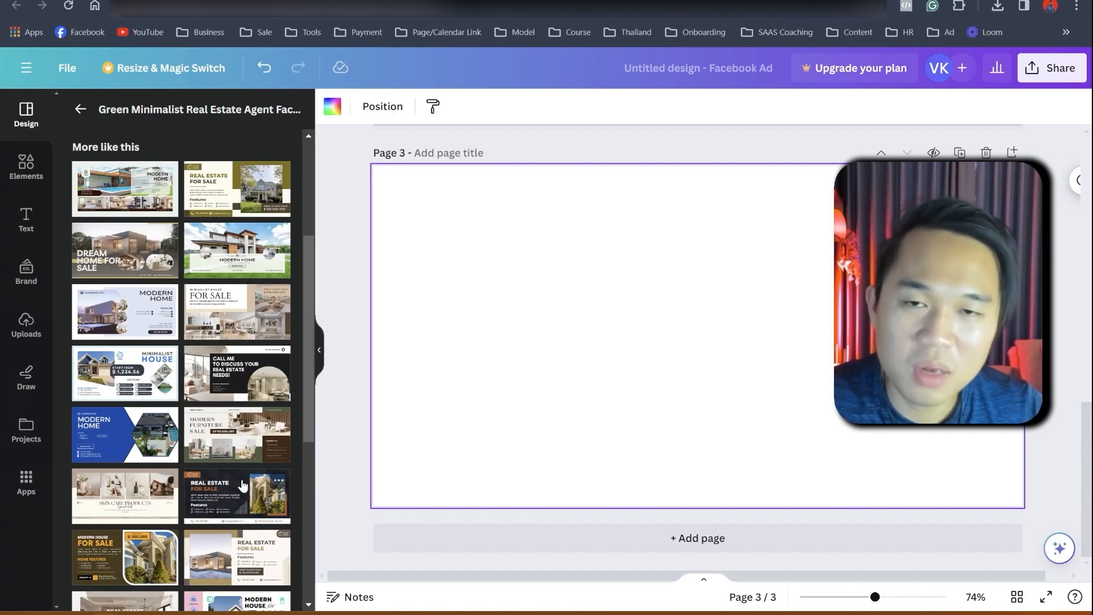
{"action": "left_click", "coordinate": [32, 171]}
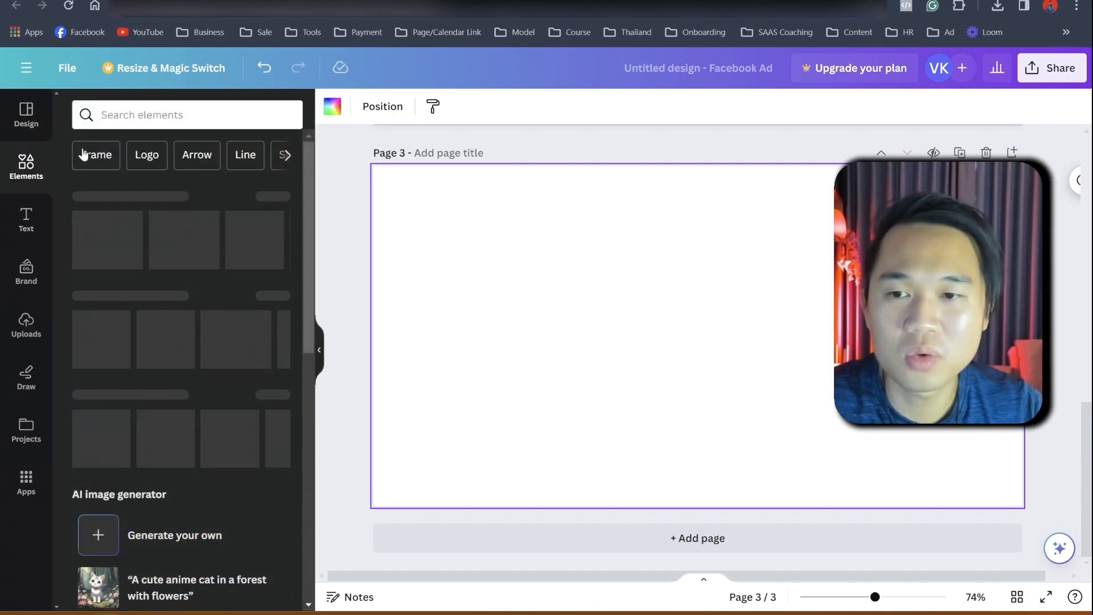
{"action": "left_click", "coordinate": [146, 116]}
{"action": "type", "text": "house"}
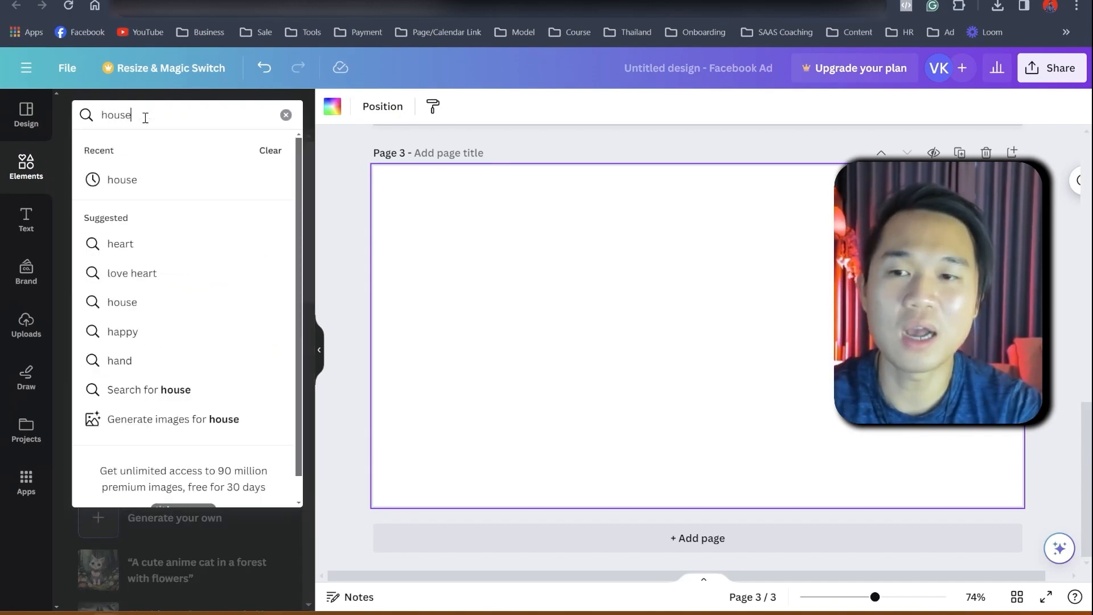
{"action": "key", "text": "Return"}
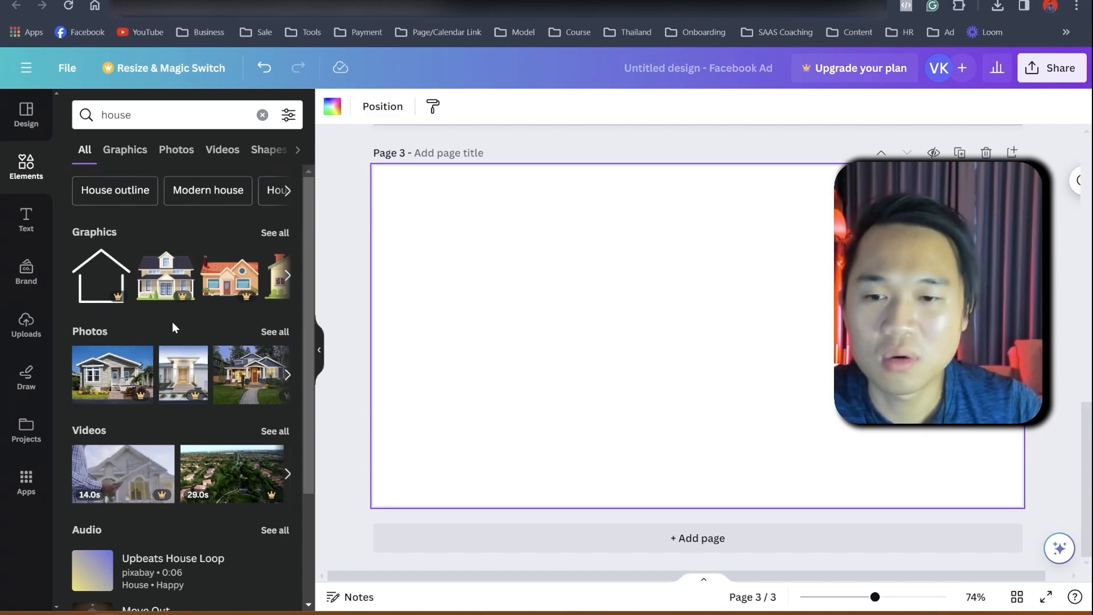
{"action": "left_click_drag", "start_coordinate": [253, 373], "coordinate": [436, 233]}
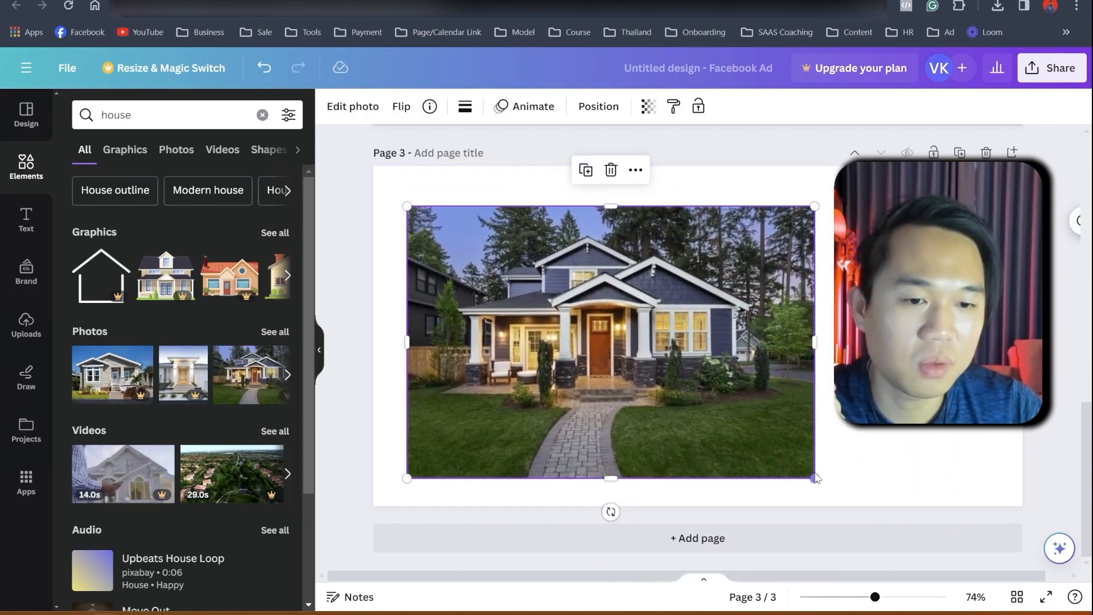
{"action": "left_click_drag", "start_coordinate": [814, 478], "coordinate": [1014, 505]}
{"action": "left_click_drag", "start_coordinate": [785, 413], "coordinate": [784, 382]}
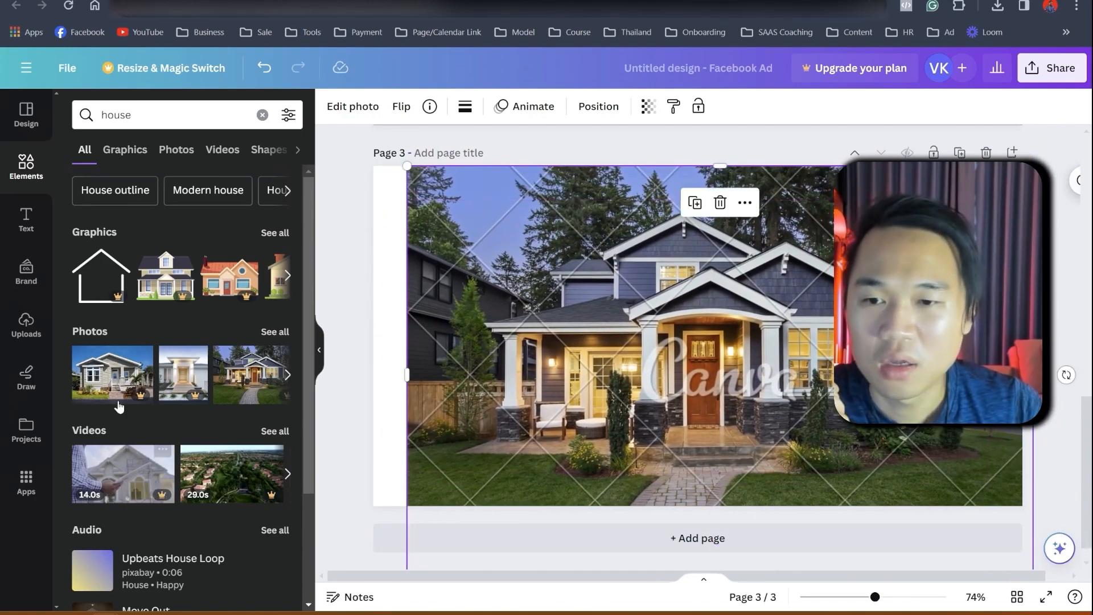
Step: Add a rectangle to page 3 and stretch it into a banner about 1,273 by 130 across the page's upper edge
{"action": "double_click", "coordinate": [116, 114]}
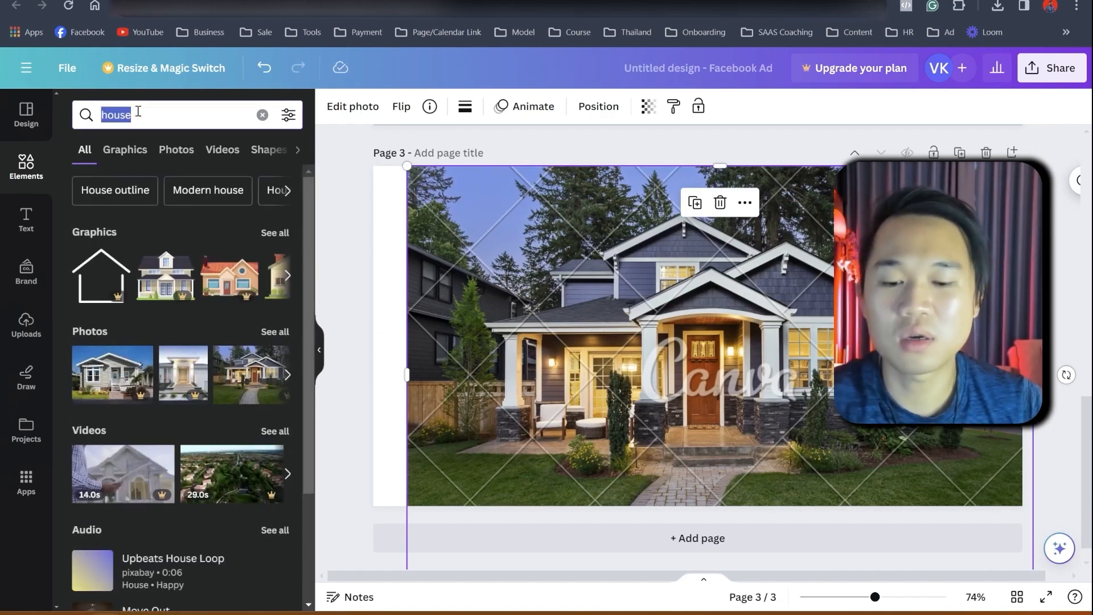
{"action": "type", "text": "re"}
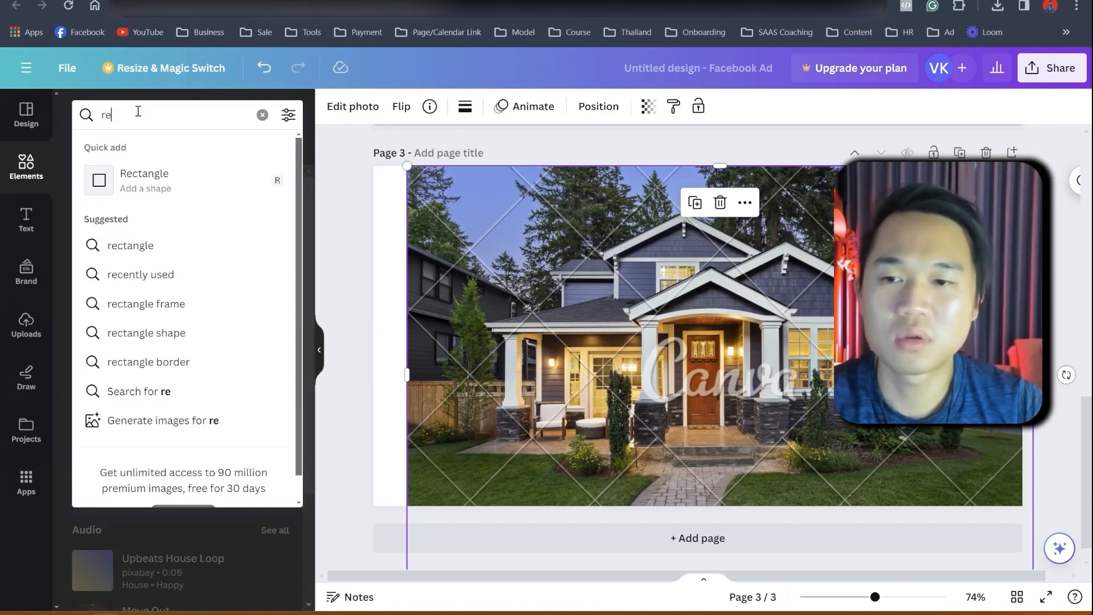
{"action": "left_click", "coordinate": [182, 186]}
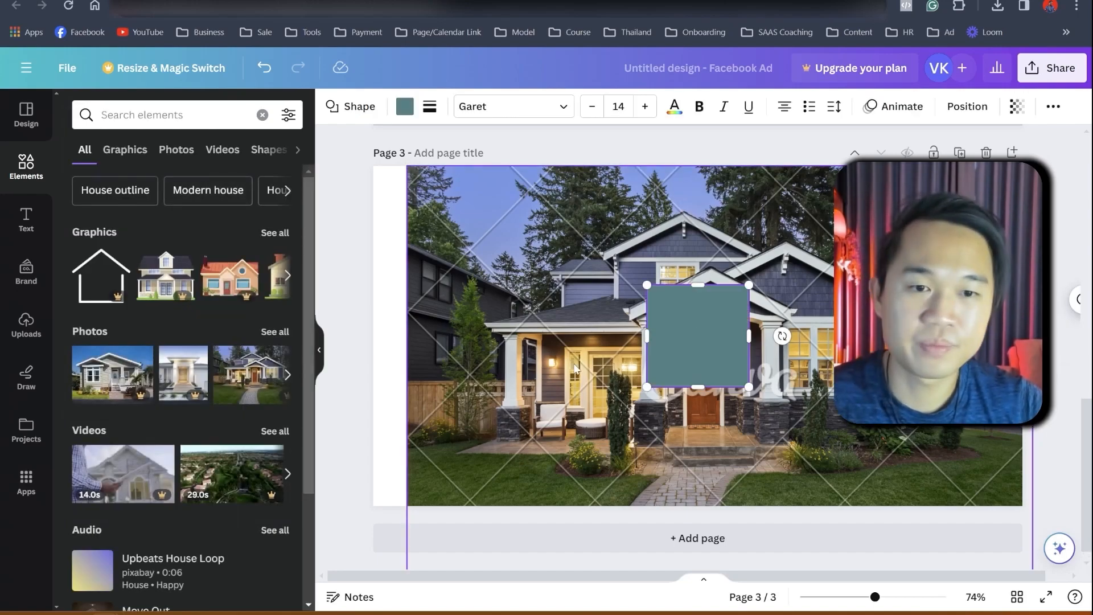
{"action": "left_click_drag", "start_coordinate": [678, 314], "coordinate": [433, 190]}
{"action": "left_click_drag", "start_coordinate": [500, 202], "coordinate": [1082, 211]}
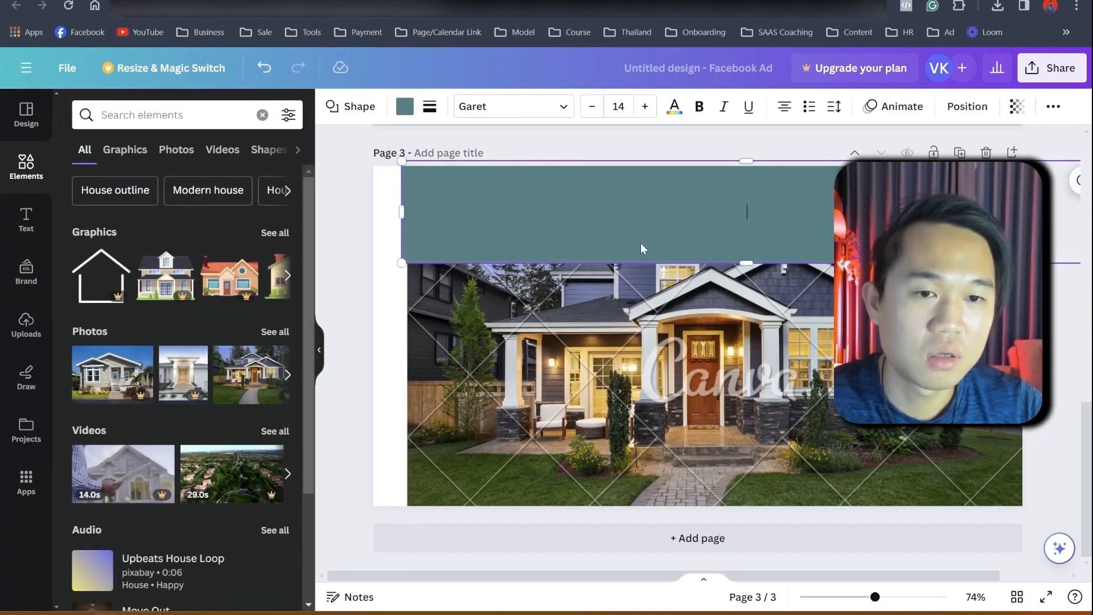
{"action": "left_click_drag", "start_coordinate": [747, 259], "coordinate": [734, 235]}
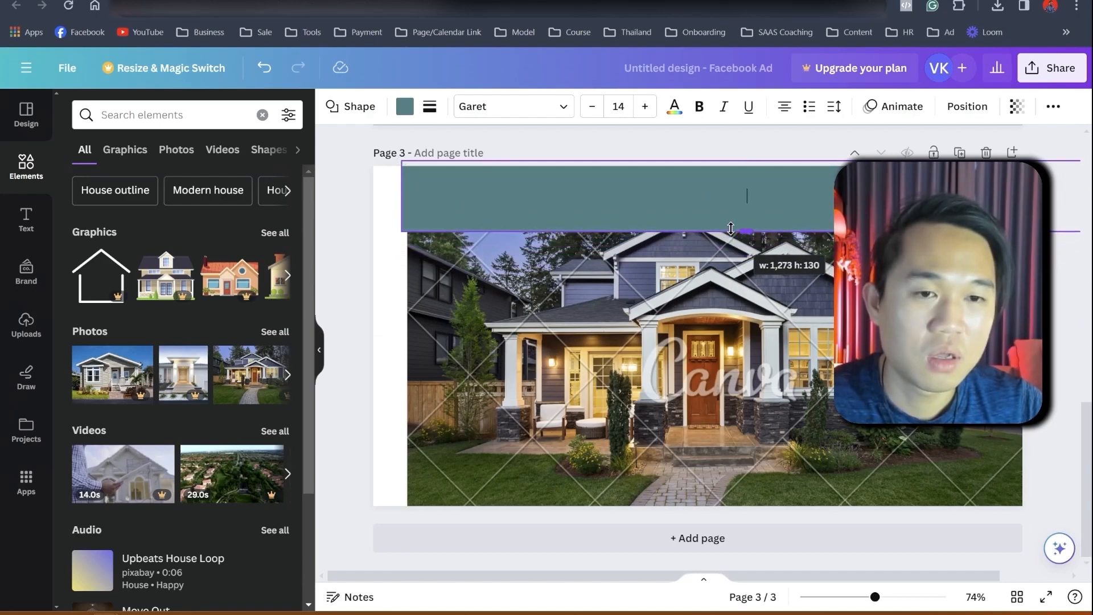
{"action": "left_click_drag", "start_coordinate": [659, 215], "coordinate": [622, 208]}
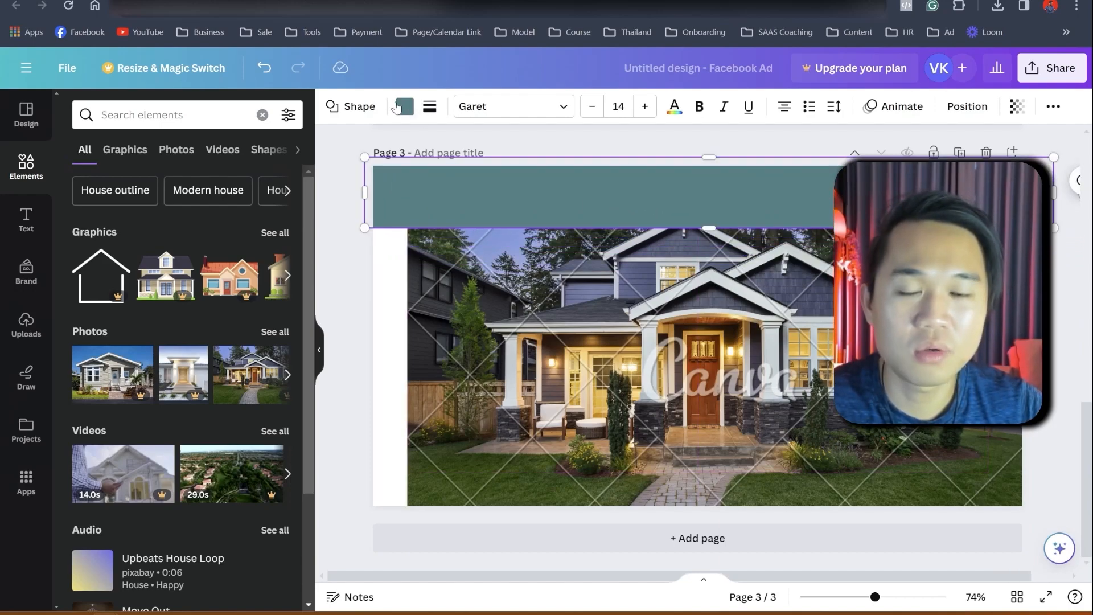
Step: Change the fill colour of the banner rectangle on page 3 to the default solid red
{"action": "left_click", "coordinate": [405, 107]}
{"action": "left_click", "coordinate": [86, 208]}
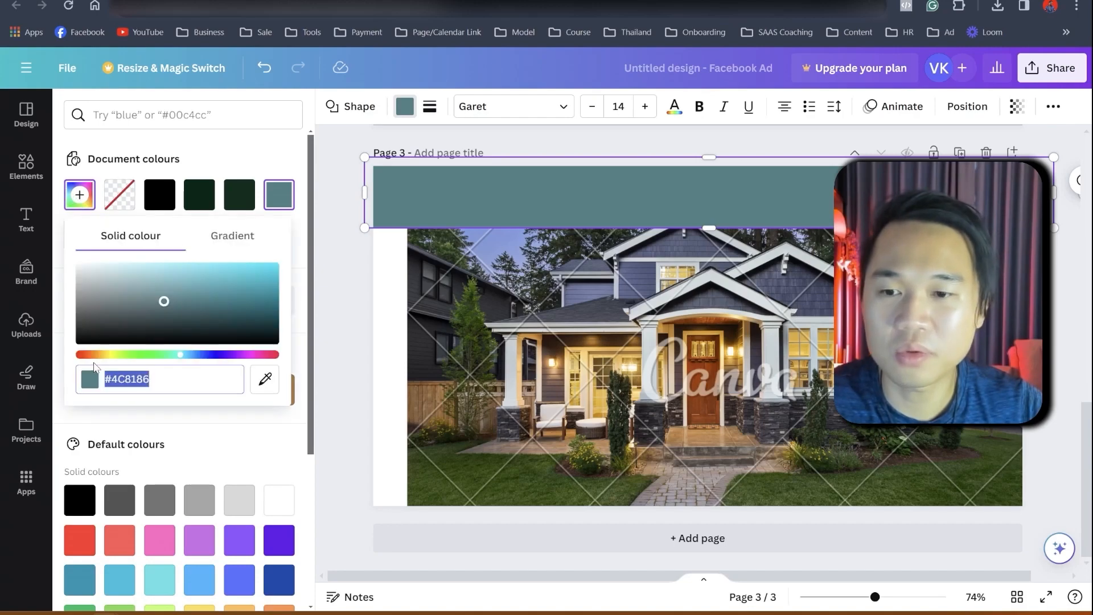
{"action": "left_click_drag", "start_coordinate": [83, 357], "coordinate": [3, 378]}
{"action": "left_click", "coordinate": [82, 539]}
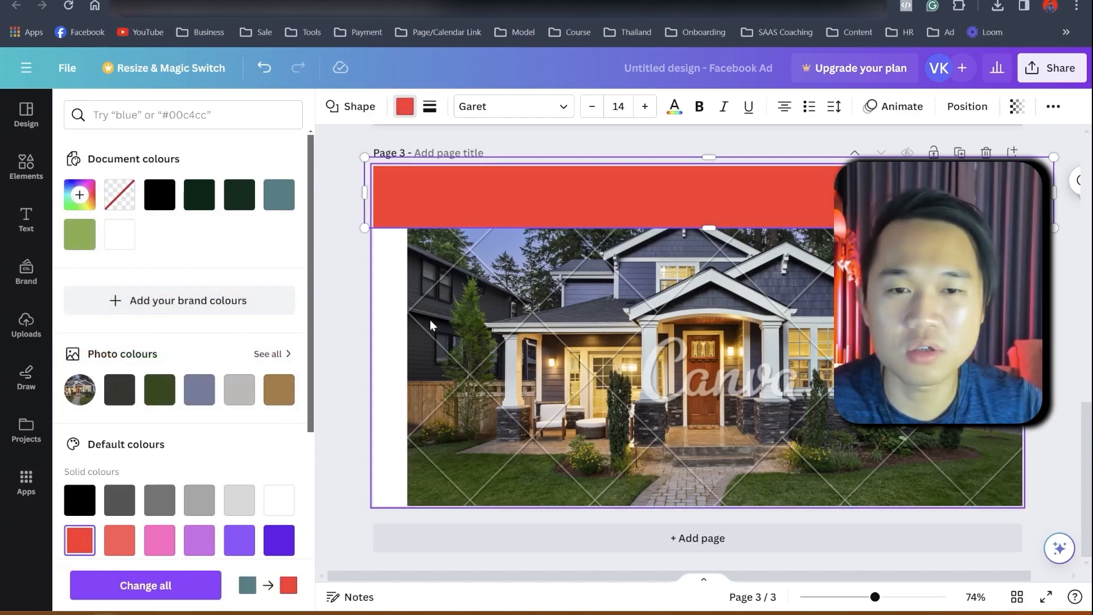
Step: Shift the house photo slightly left on page 3 and shorten the red banner's left end to line up with the photo's left edge
{"action": "left_click", "coordinate": [632, 273]}
{"action": "left_click_drag", "start_coordinate": [660, 206], "coordinate": [647, 198]}
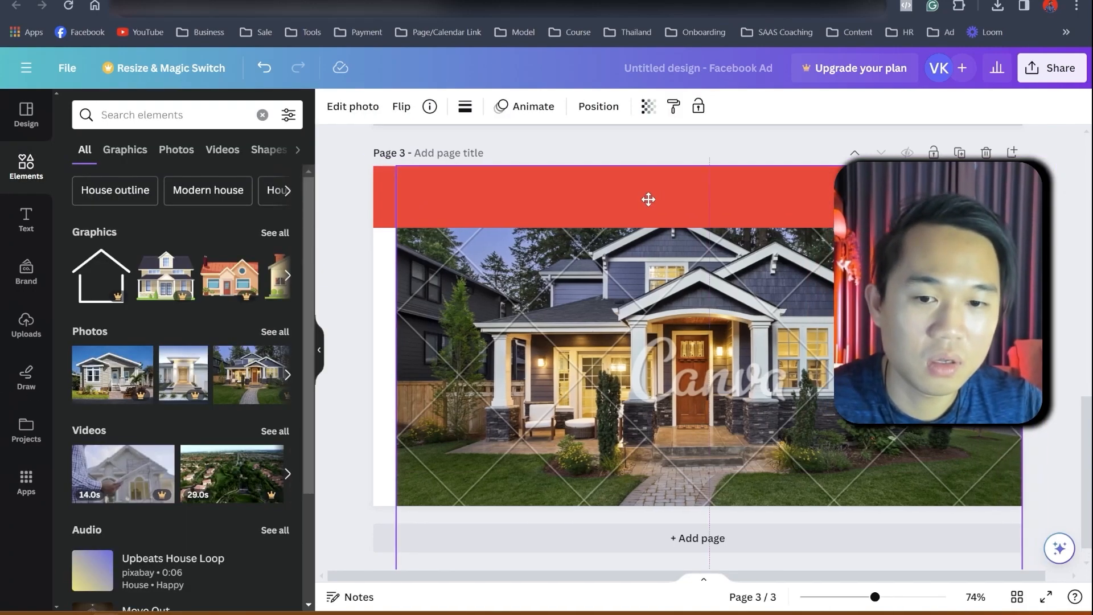
{"action": "left_click", "coordinate": [381, 203]}
{"action": "left_click_drag", "start_coordinate": [365, 192], "coordinate": [396, 192]}
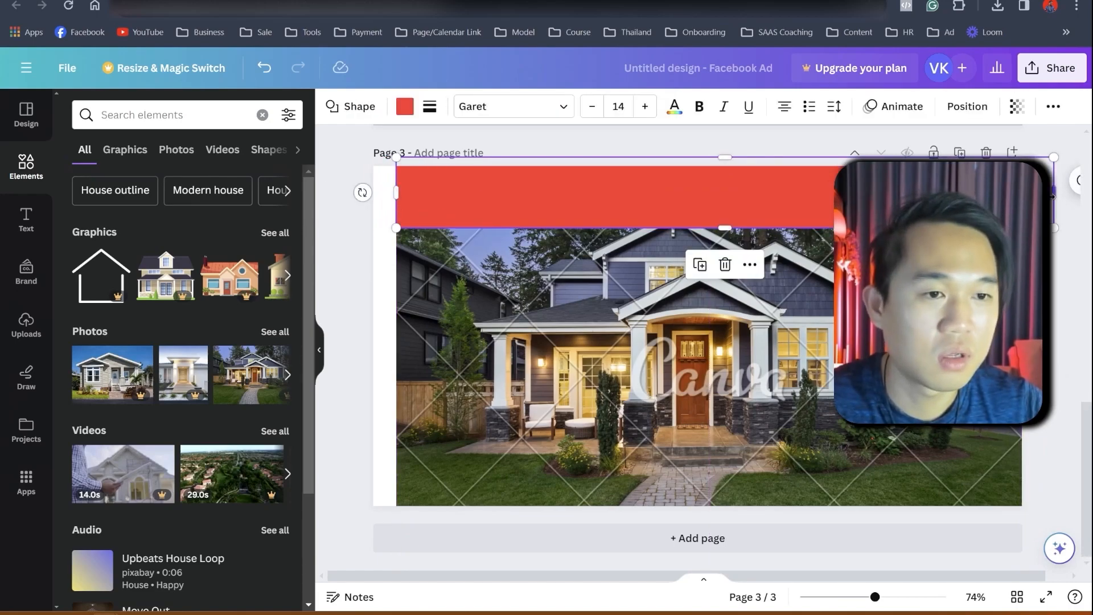
{"action": "left_click", "coordinate": [991, 258]}
{"action": "left_click", "coordinate": [596, 206]}
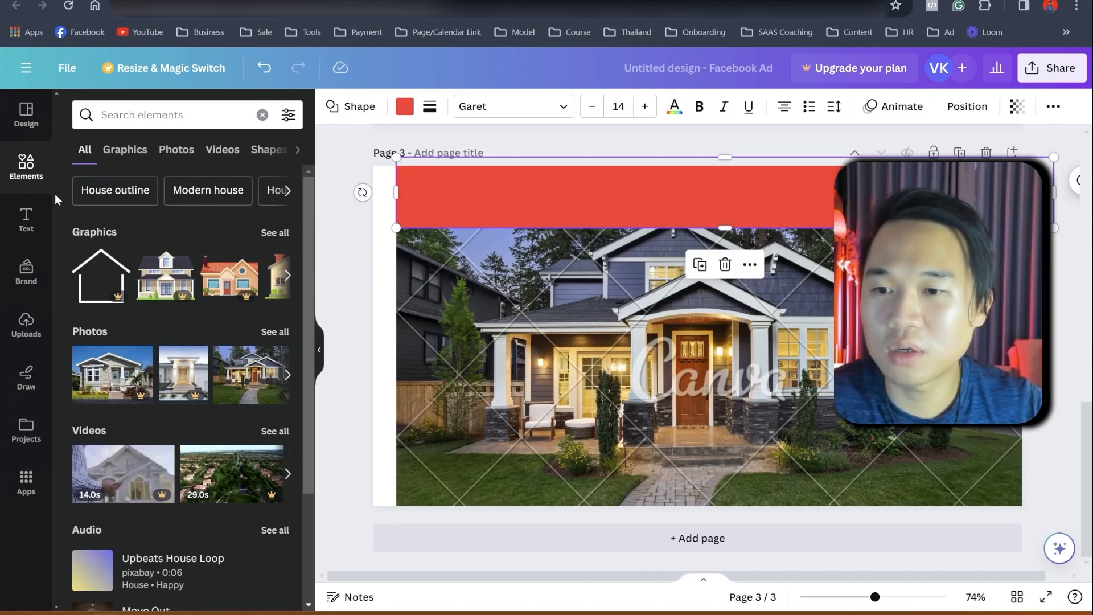
Step: Add a heading to page 3, place it on the red banner and replace its text with "Your Offer Here"
{"action": "left_click", "coordinate": [26, 219]}
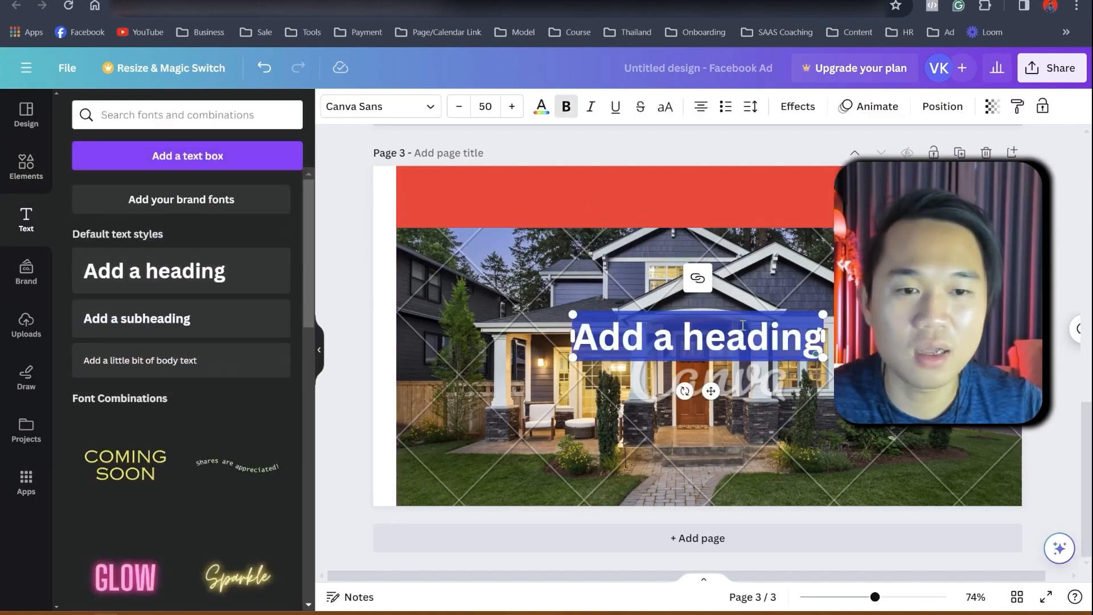
{"action": "left_click", "coordinate": [813, 284]}
{"action": "left_click", "coordinate": [774, 346]}
{"action": "left_click_drag", "start_coordinate": [774, 346], "coordinate": [765, 199]}
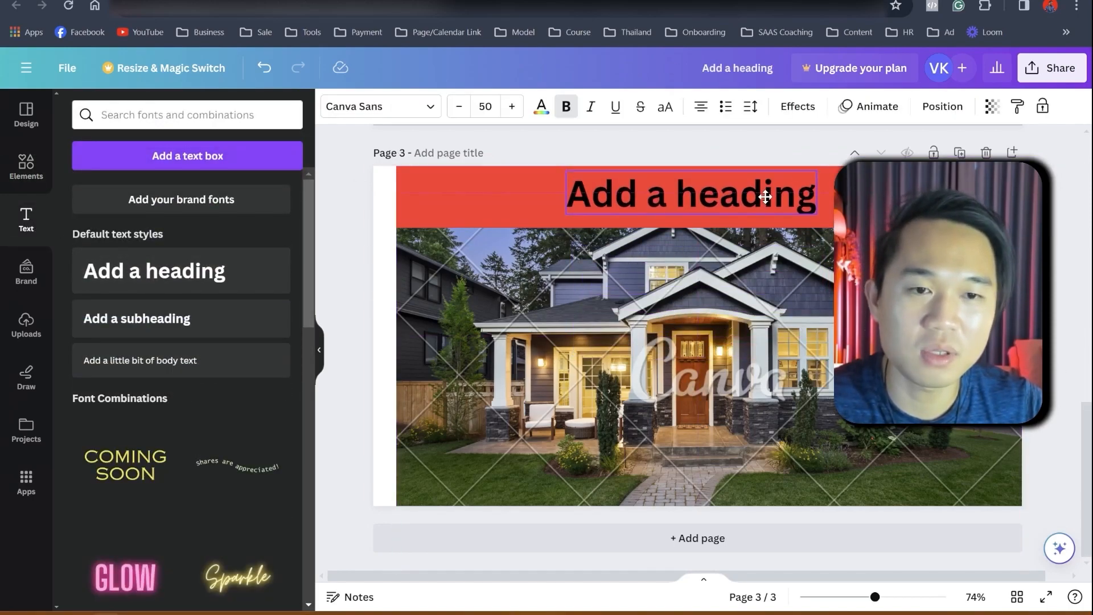
{"action": "left_click", "coordinate": [760, 194]}
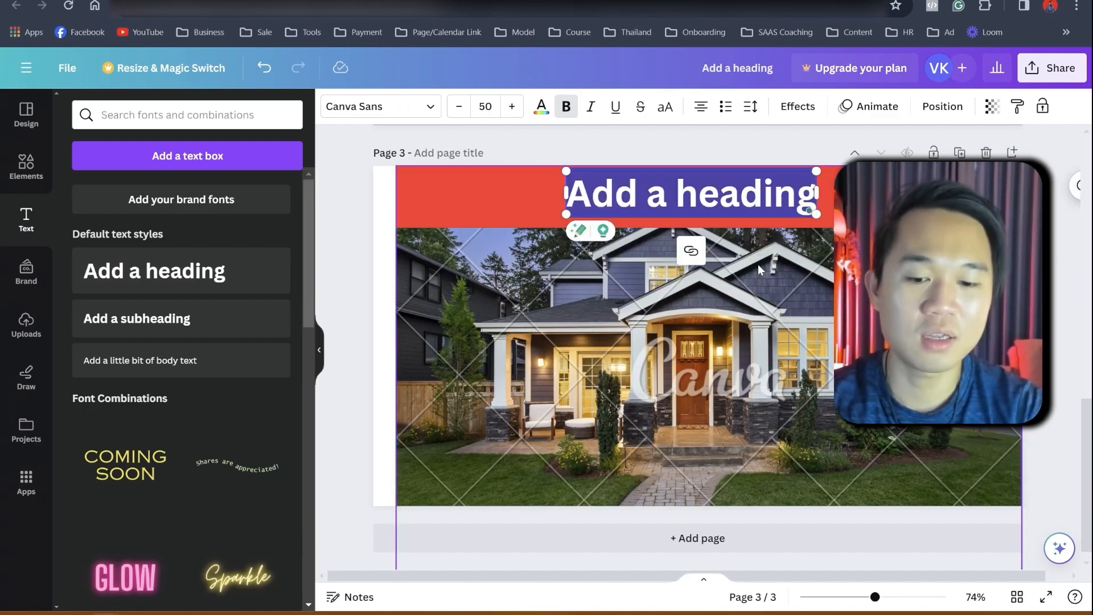
{"action": "type", "text": "Your Offer Here"}
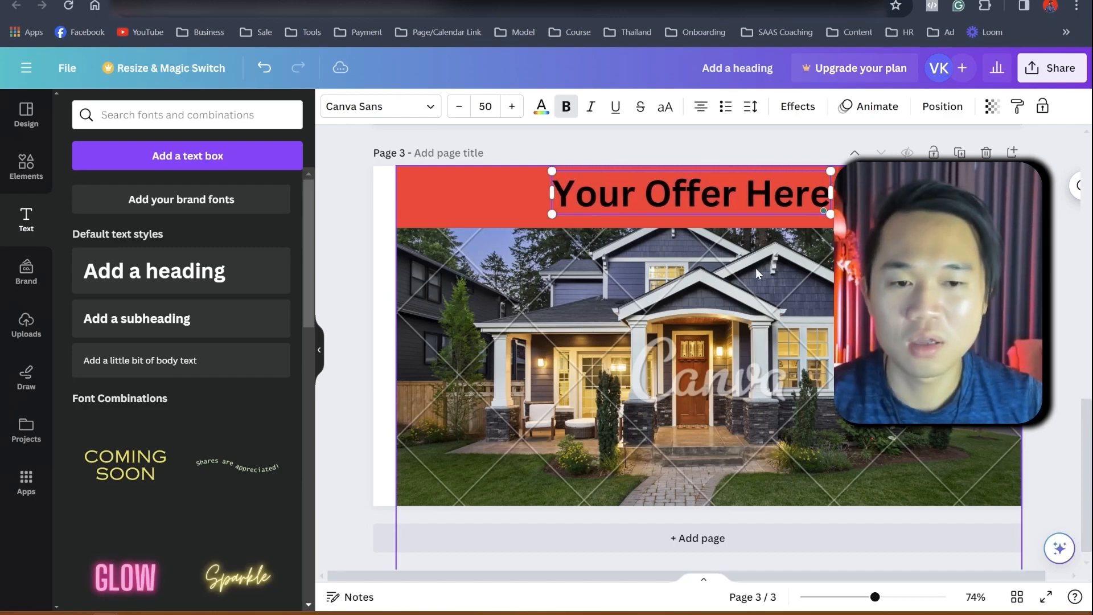
{"action": "left_click", "coordinate": [756, 267]}
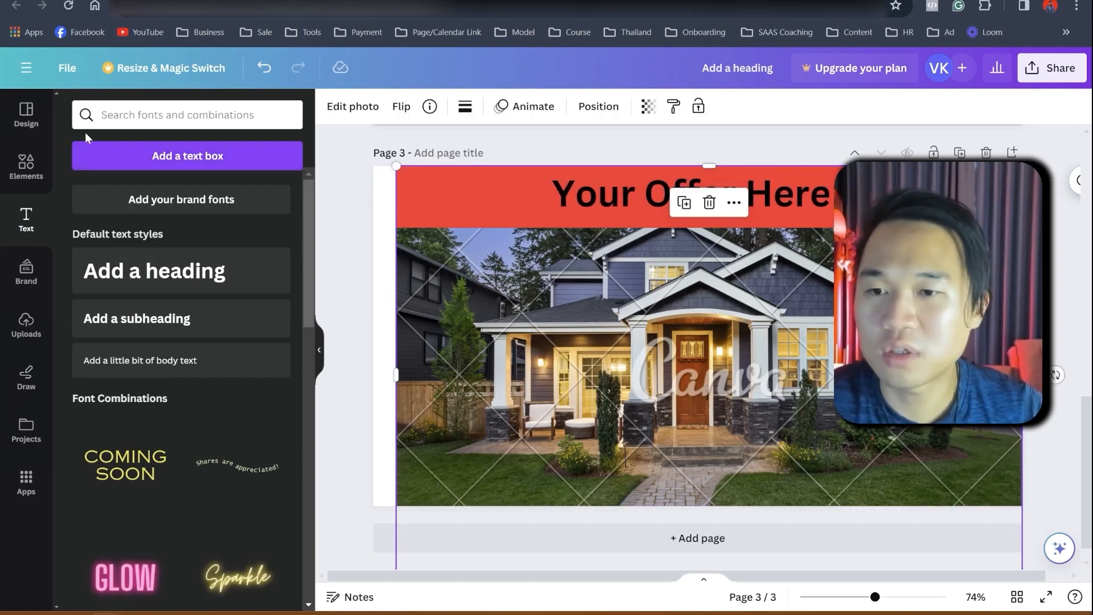
Step: Search the elements for "button", add the gold pill-shaped button photo to page 3 and shrink it to a small button
{"action": "left_click", "coordinate": [26, 165]}
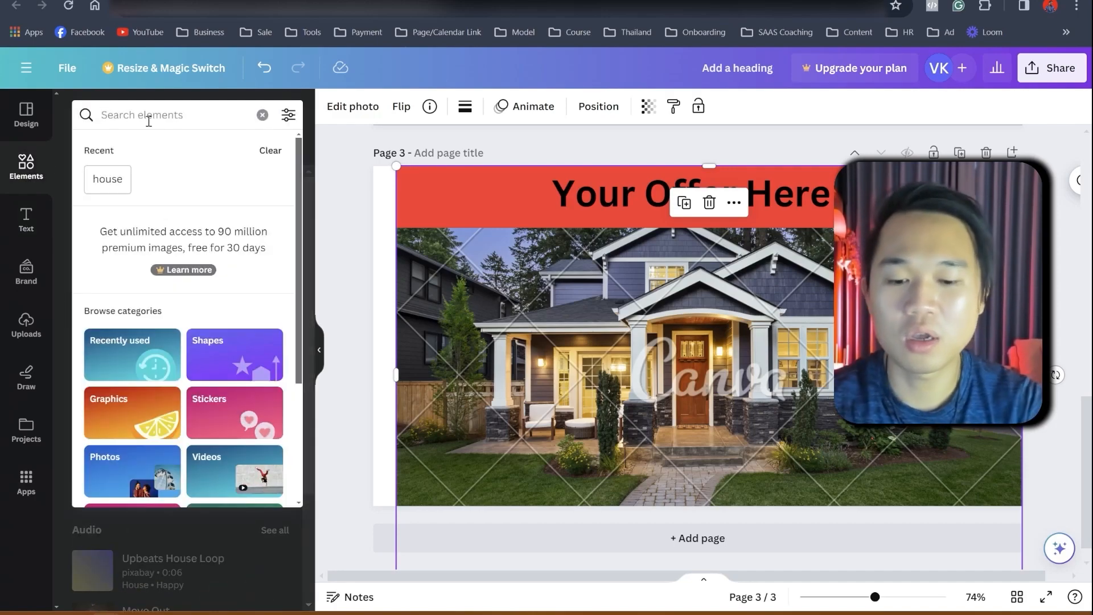
{"action": "type", "text": "buttone"}
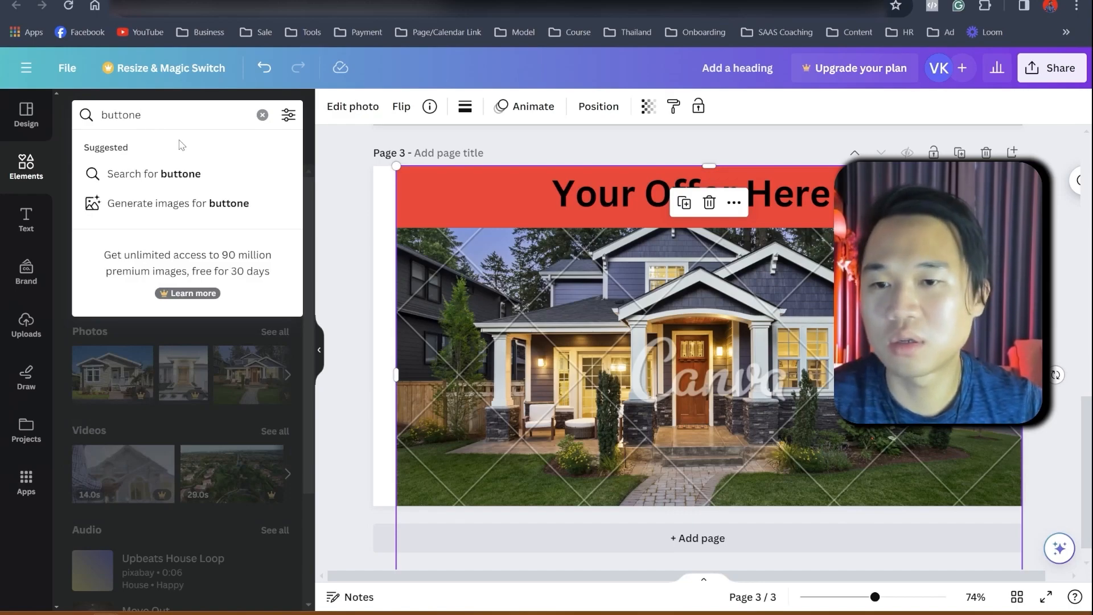
{"action": "key", "text": "BackSpace"}
{"action": "key", "text": "Return"}
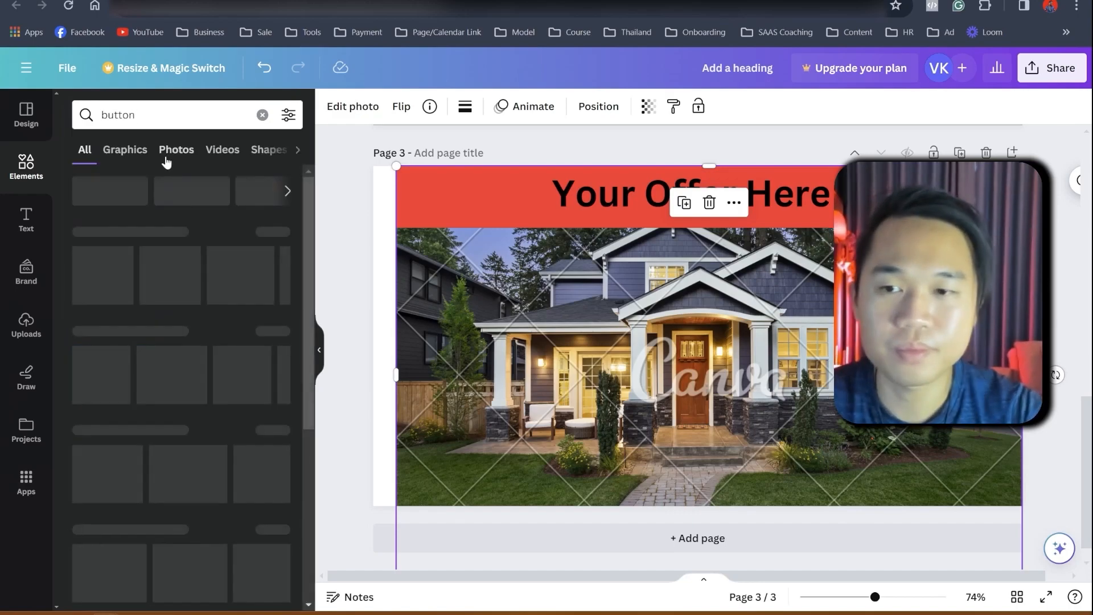
{"action": "left_click", "coordinate": [223, 305]}
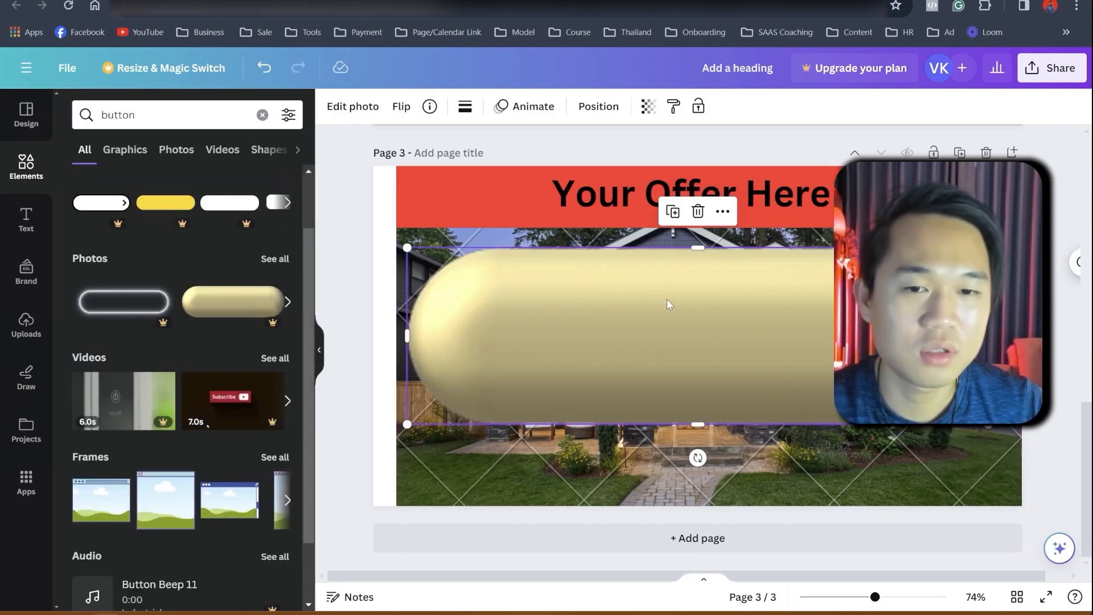
{"action": "left_click_drag", "start_coordinate": [406, 248], "coordinate": [821, 373]}
{"action": "double_click", "coordinate": [905, 398]}
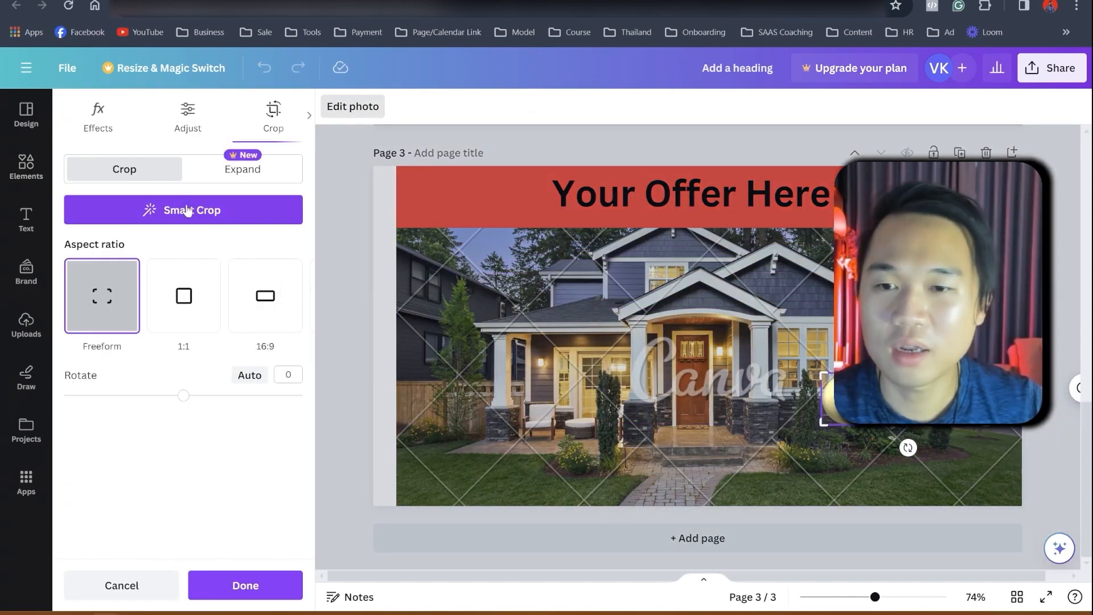
{"action": "left_click", "coordinate": [26, 219]}
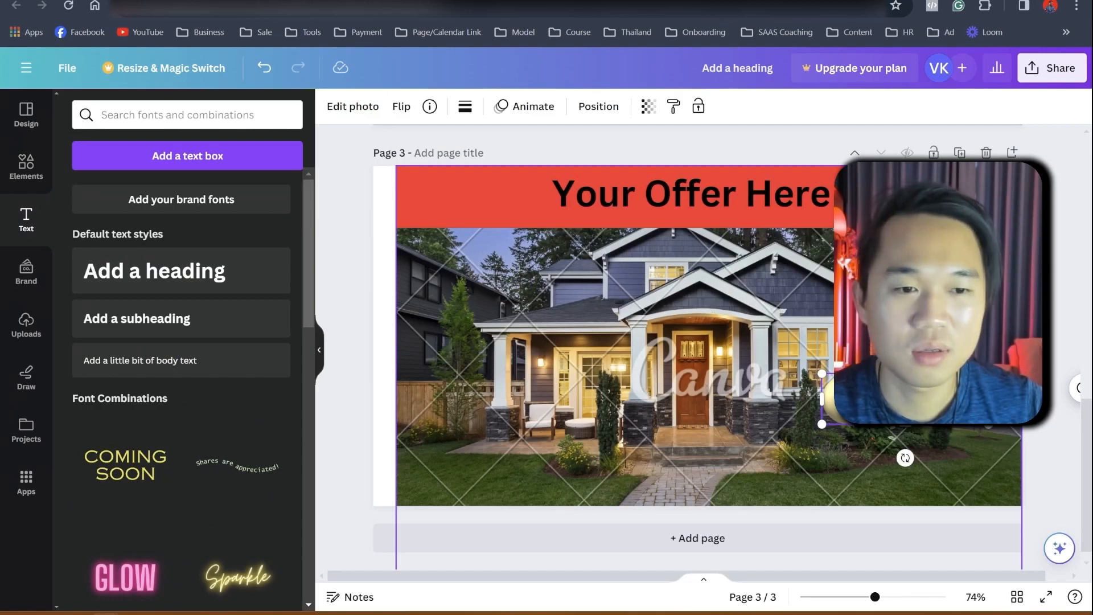
{"action": "double_click", "coordinate": [905, 399]}
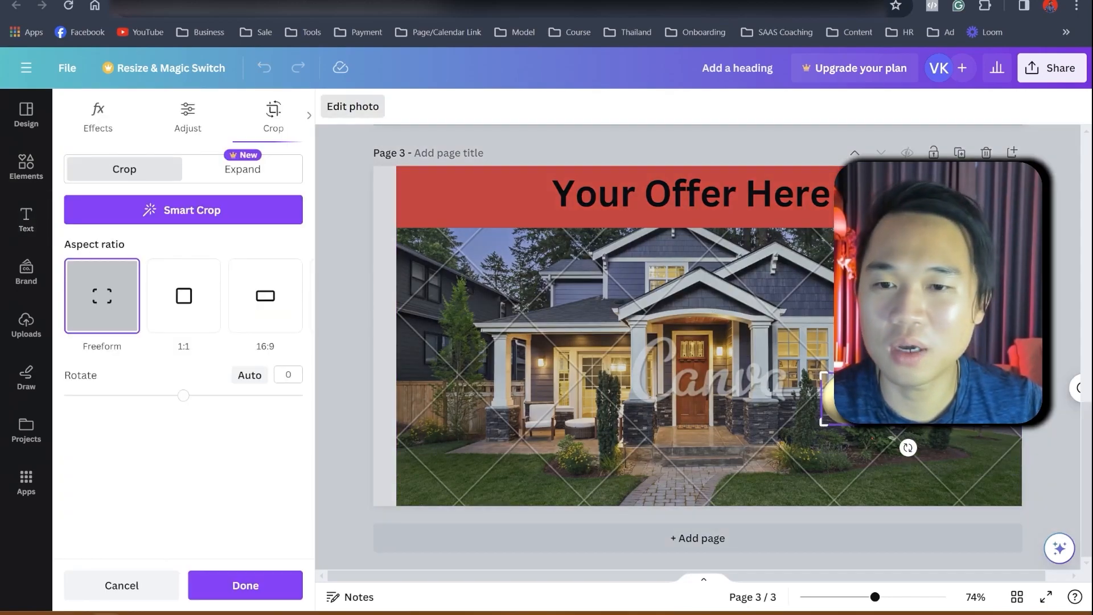
Step: Add a subheading on top of the gold button and replace its text with "Learn More"
{"action": "left_click", "coordinate": [26, 219]}
{"action": "left_click", "coordinate": [162, 120]}
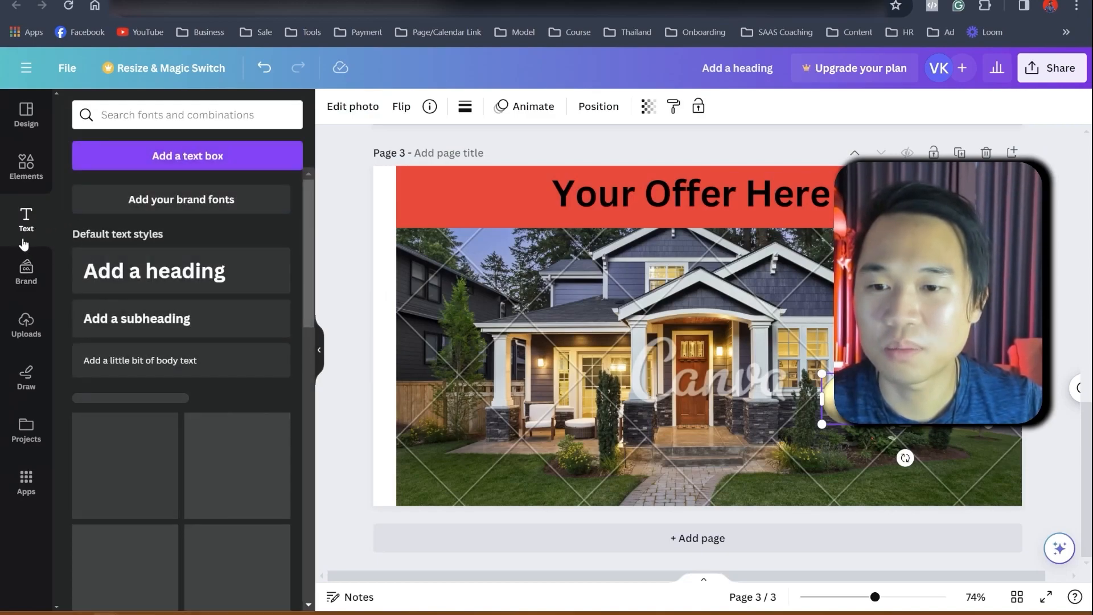
{"action": "left_click_drag", "start_coordinate": [132, 320], "coordinate": [865, 403]}
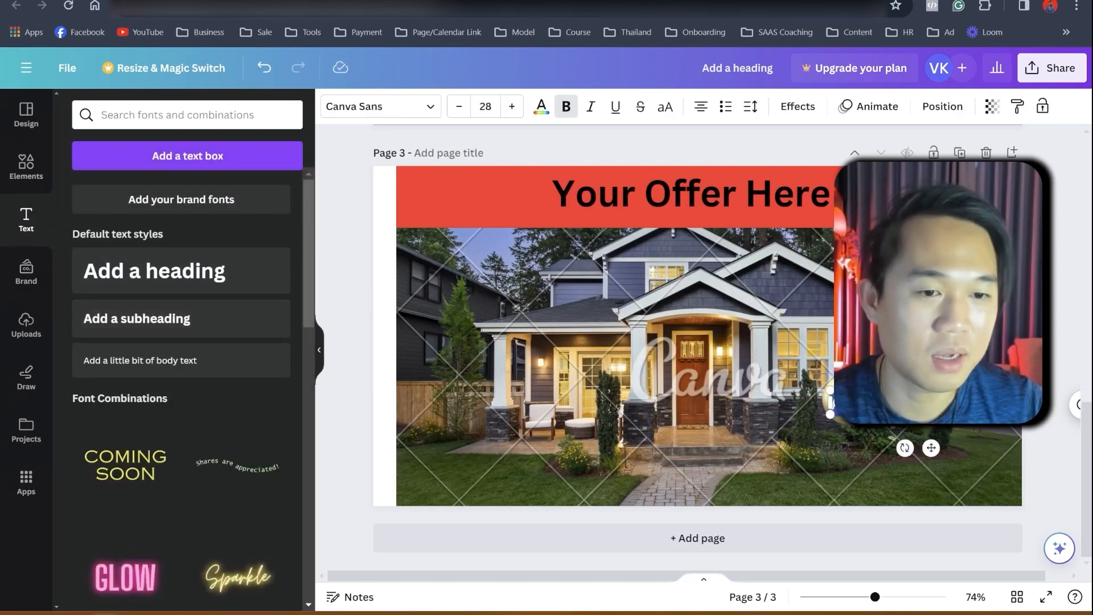
{"action": "double_click", "coordinate": [856, 403]}
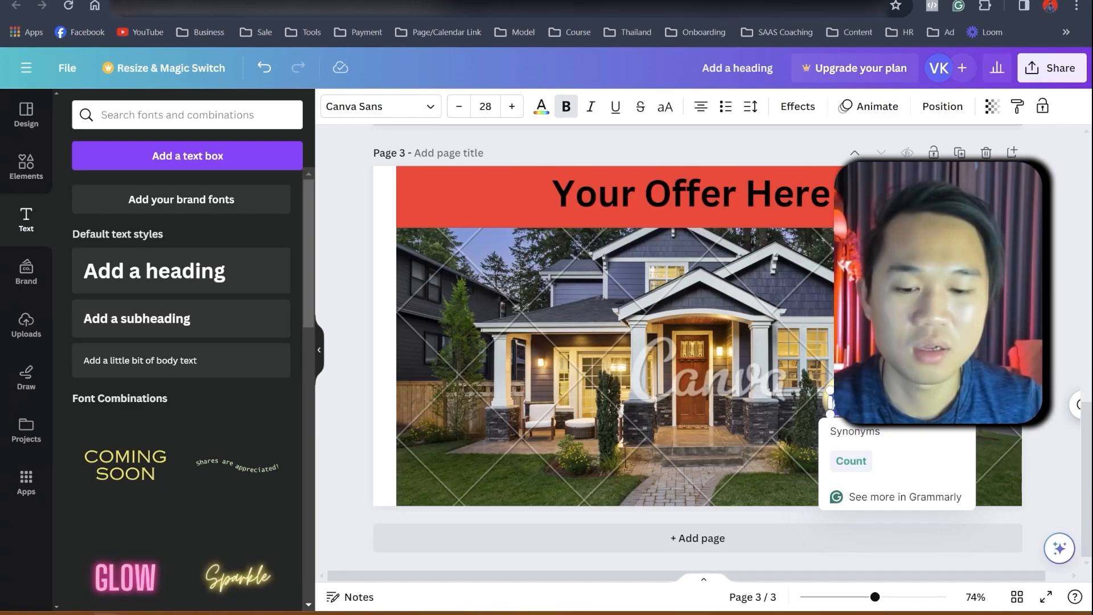
{"action": "key", "text": "BackSpace"}
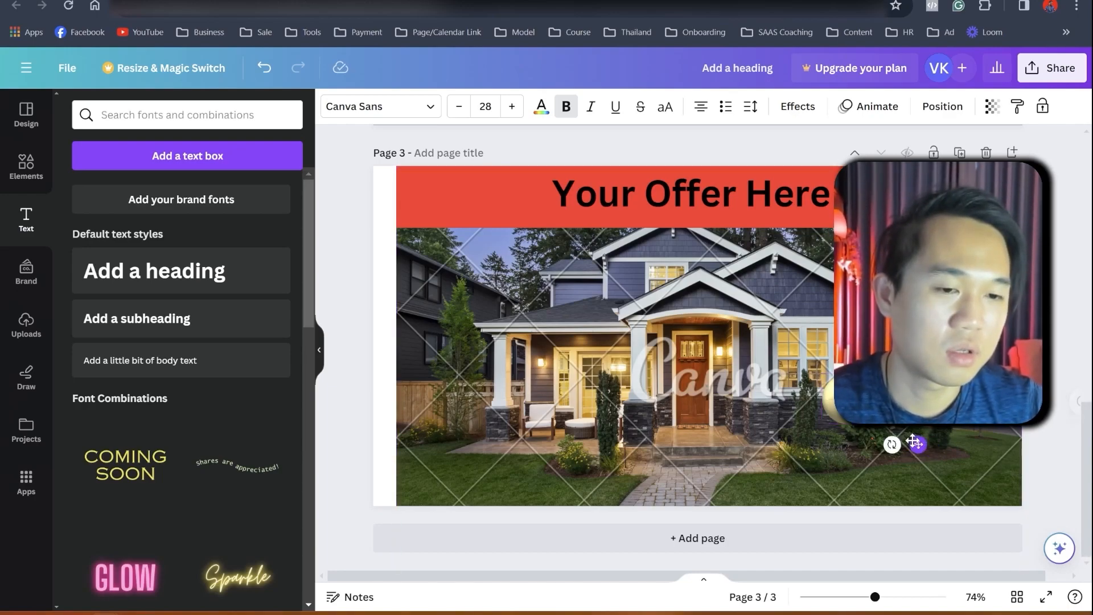
Step: Move the house photo and the red banner so that both start at the left edge of page 3
{"action": "left_click", "coordinate": [801, 398]}
{"action": "left_click_drag", "start_coordinate": [801, 398], "coordinate": [795, 363]}
{"action": "mouse_move", "coordinate": [531, 214]}
{"action": "left_mouse_down"}
{"action": "mouse_move", "coordinate": [493, 193]}
{"action": "mouse_move", "coordinate": [521, 201]}
{"action": "left_mouse_up"}
{"action": "left_click_drag", "start_coordinate": [893, 206], "coordinate": [858, 206]}
Step: Move the gold button to the lower-right corner of the house photo and centre the "Learn More" text on it
{"action": "left_click", "coordinate": [905, 401]}
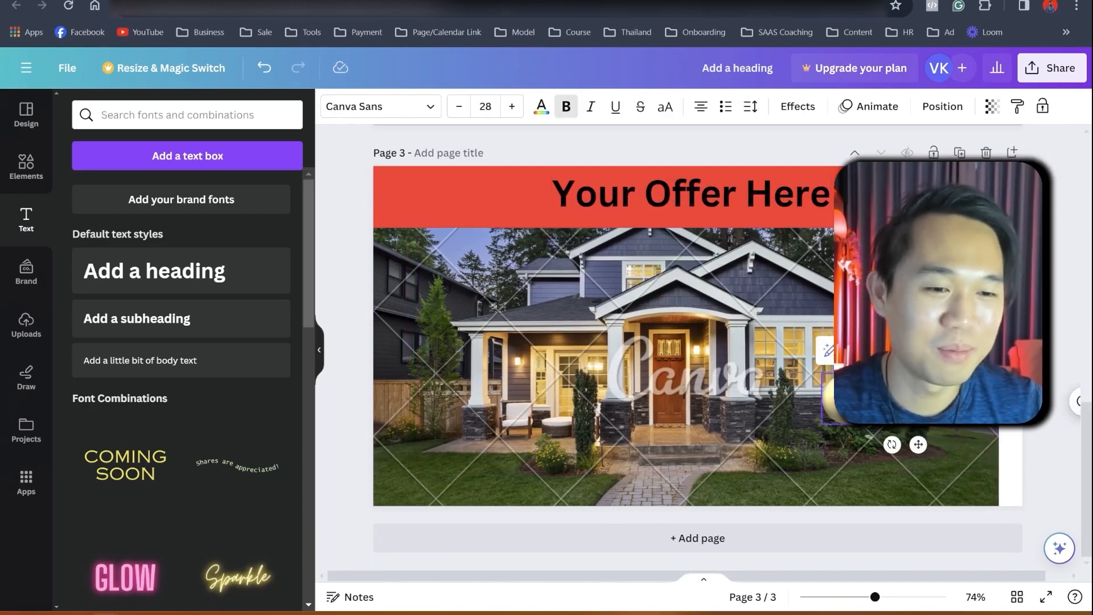
{"action": "left_click", "coordinate": [973, 397]}
{"action": "left_click_drag", "start_coordinate": [972, 396], "coordinate": [983, 471]}
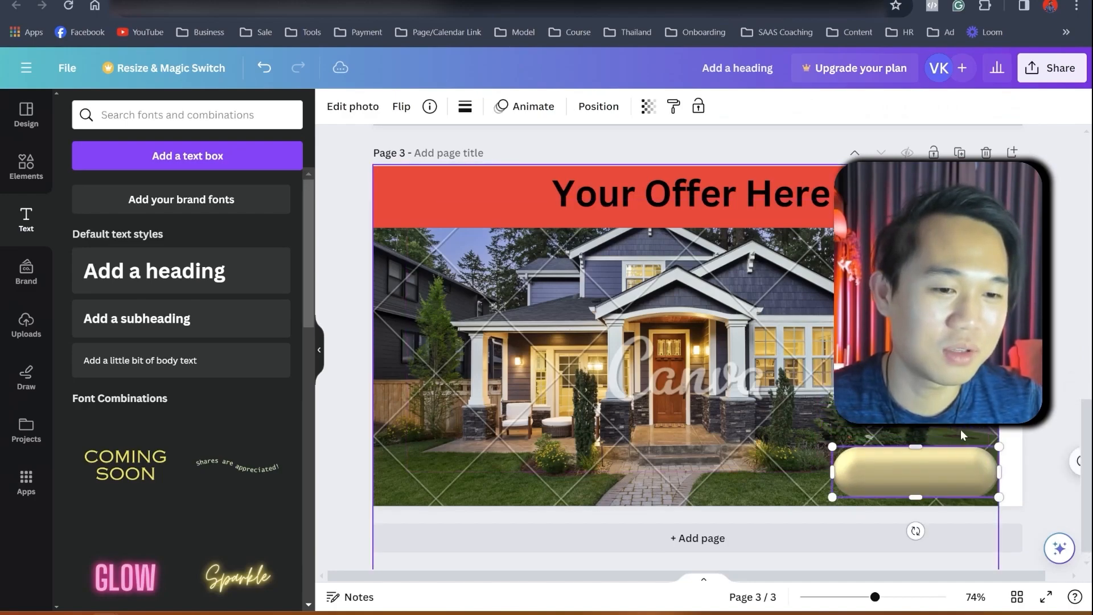
{"action": "left_click", "coordinate": [963, 441]}
{"action": "left_click_drag", "start_coordinate": [963, 399], "coordinate": [966, 469]}
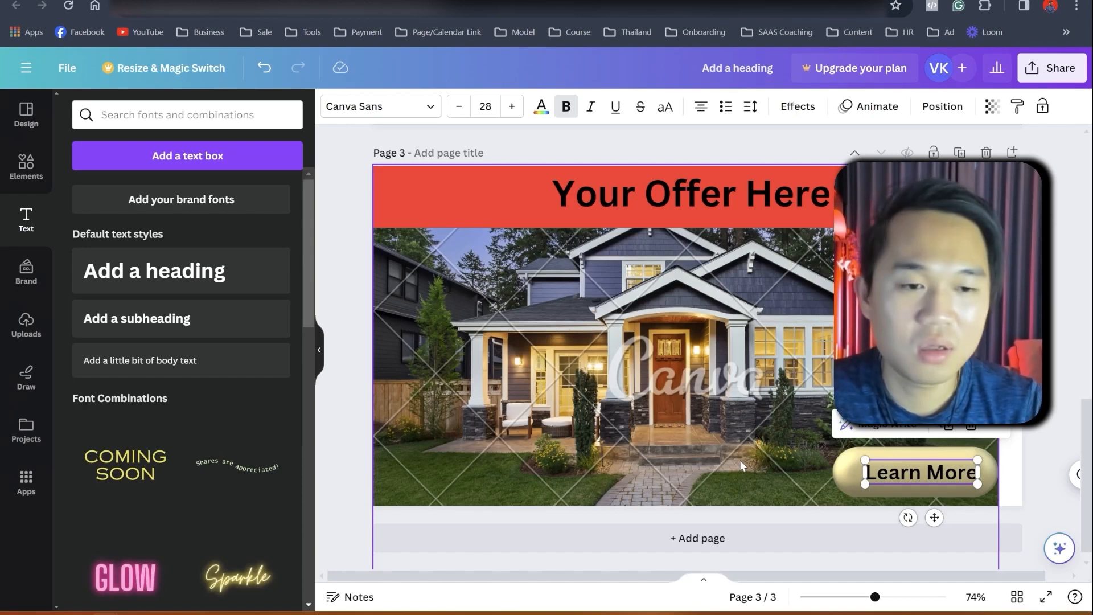
{"action": "left_click", "coordinate": [164, 108]}
{"action": "type", "text": "arrow"}
{"action": "key", "text": "Return"}
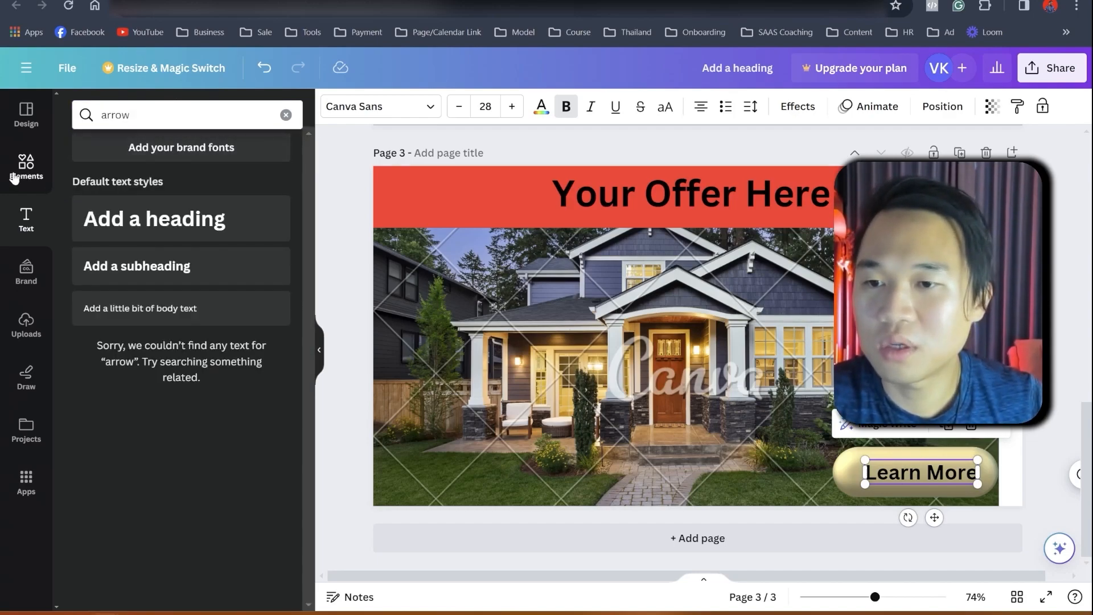
Step: Search the elements for "arrow", add the blue brush-stroke arrow photo to page 3 and shrink it to about the button's width
{"action": "left_click", "coordinate": [15, 177]}
{"action": "double_click", "coordinate": [146, 119]}
{"action": "type", "text": "arrow"}
{"action": "key", "text": "Return"}
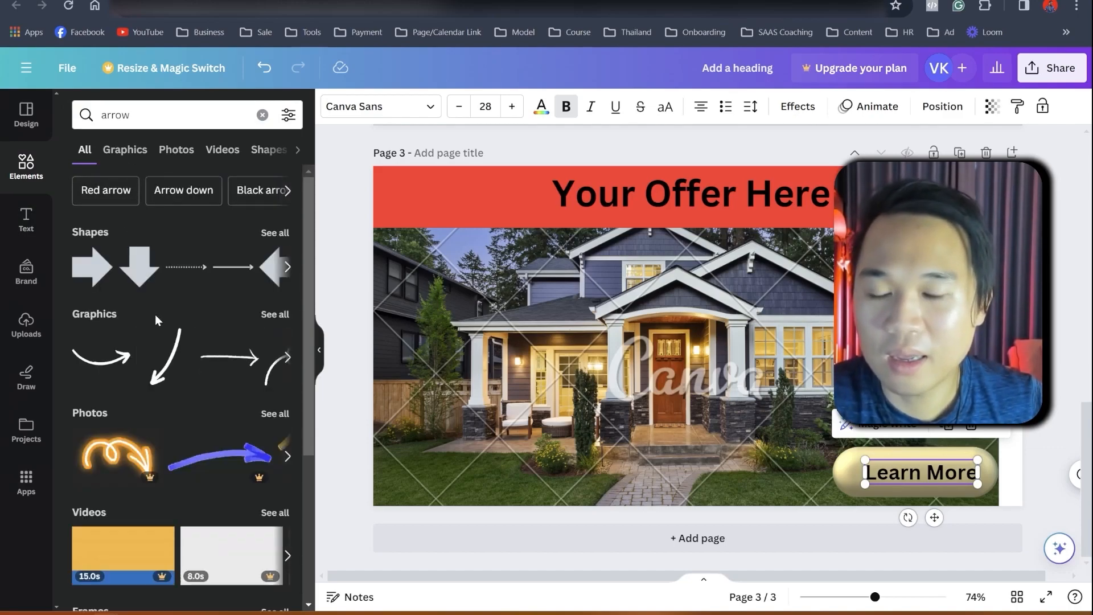
{"action": "left_click", "coordinate": [243, 459]}
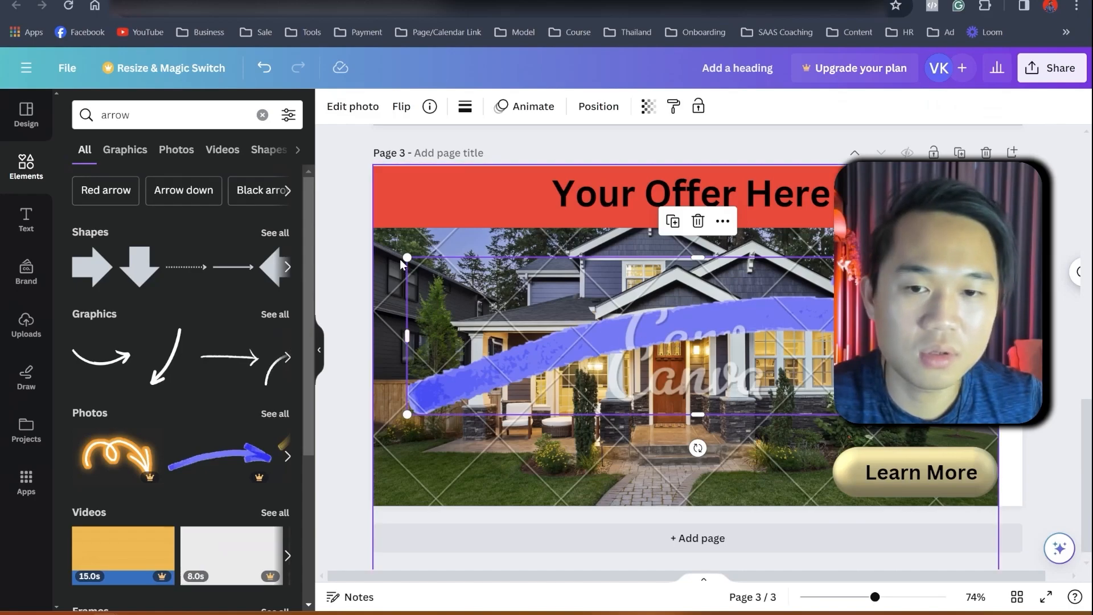
{"action": "left_click_drag", "start_coordinate": [407, 257], "coordinate": [813, 367]}
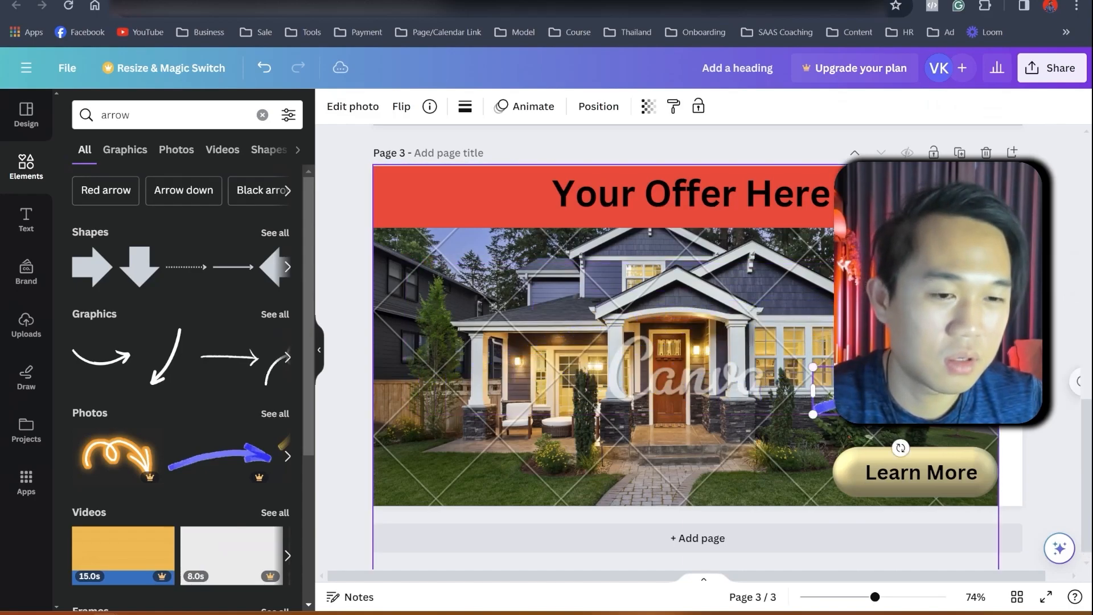
Step: Reposition and rotate the blue arrow so that it points down at the "Learn More" button
{"action": "left_click_drag", "start_coordinate": [878, 397], "coordinate": [720, 442]}
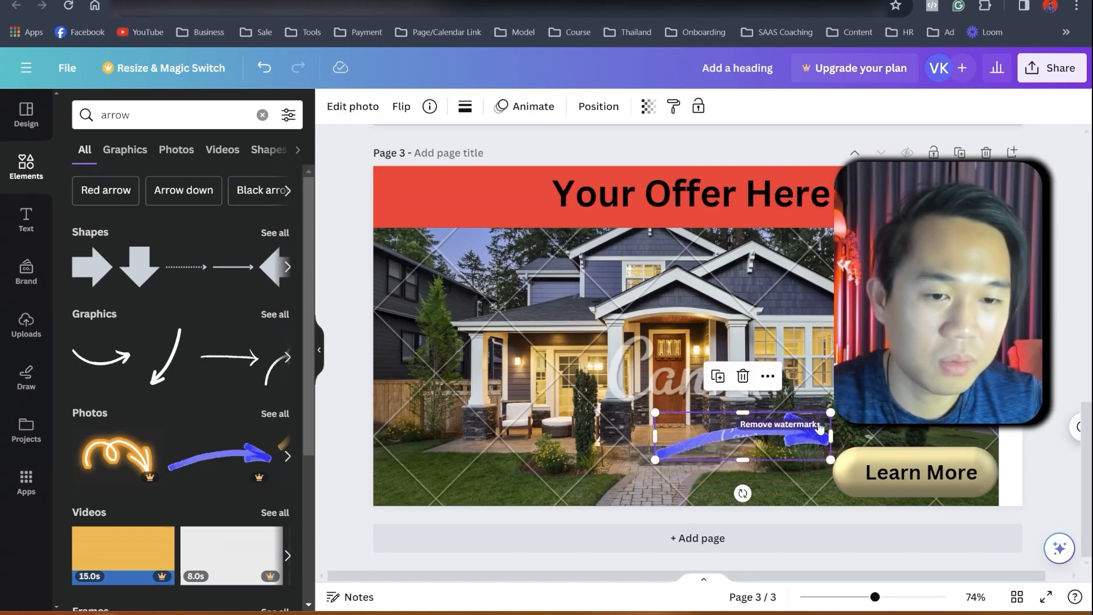
{"action": "left_click_drag", "start_coordinate": [742, 493], "coordinate": [720, 468]}
{"action": "left_click_drag", "start_coordinate": [718, 420], "coordinate": [806, 391]}
{"action": "left_click", "coordinate": [577, 518]}
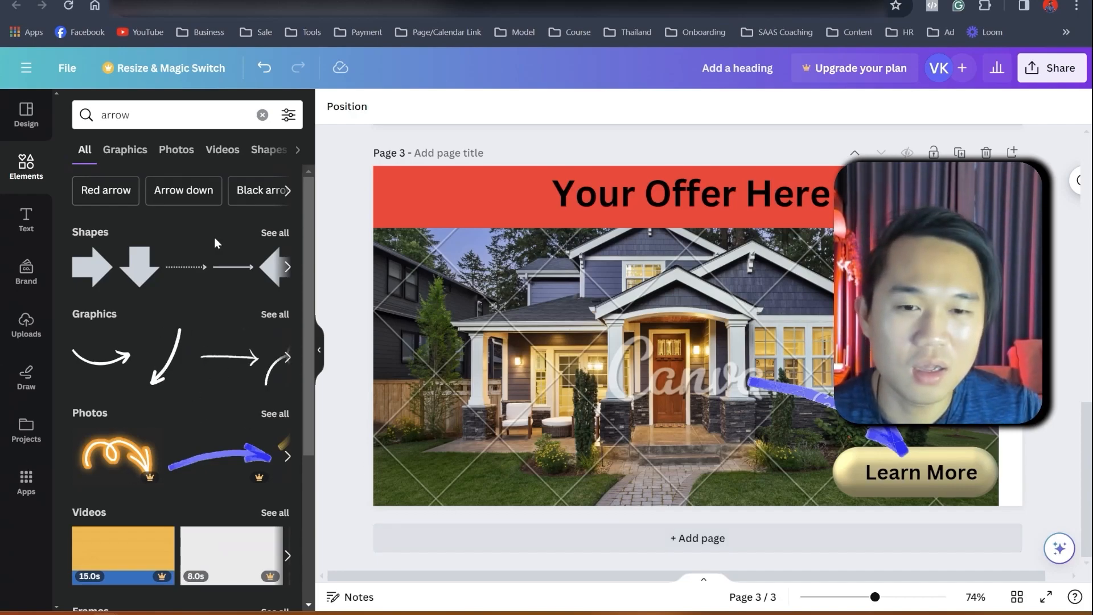
Step: Search the elements for "red circle" and add the thick red ring graphic to page 3
{"action": "left_click", "coordinate": [159, 121]}
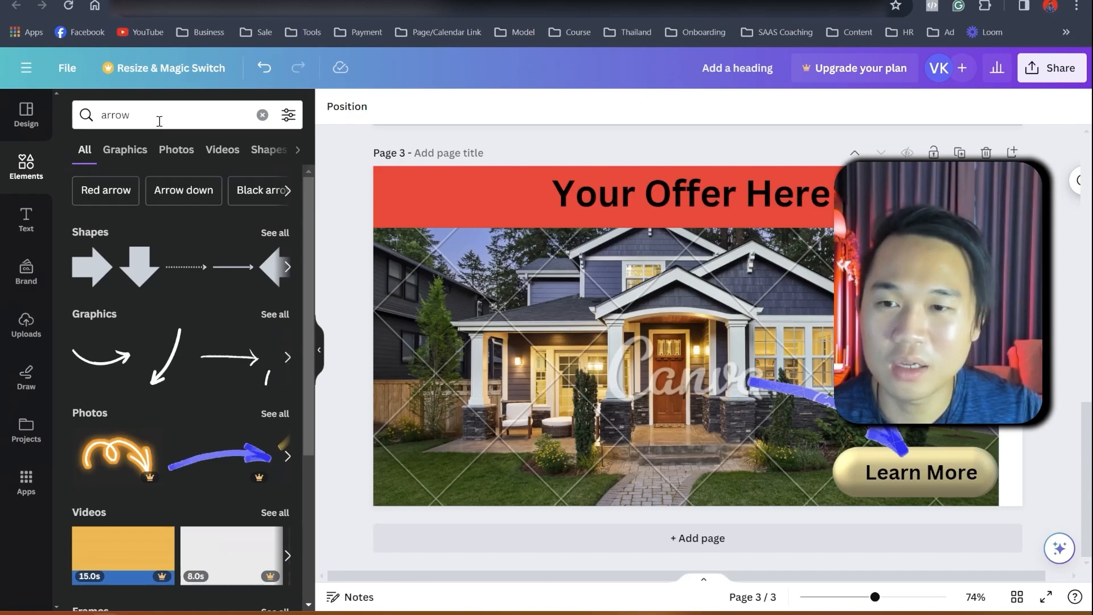
{"action": "type", "text": "red circle"}
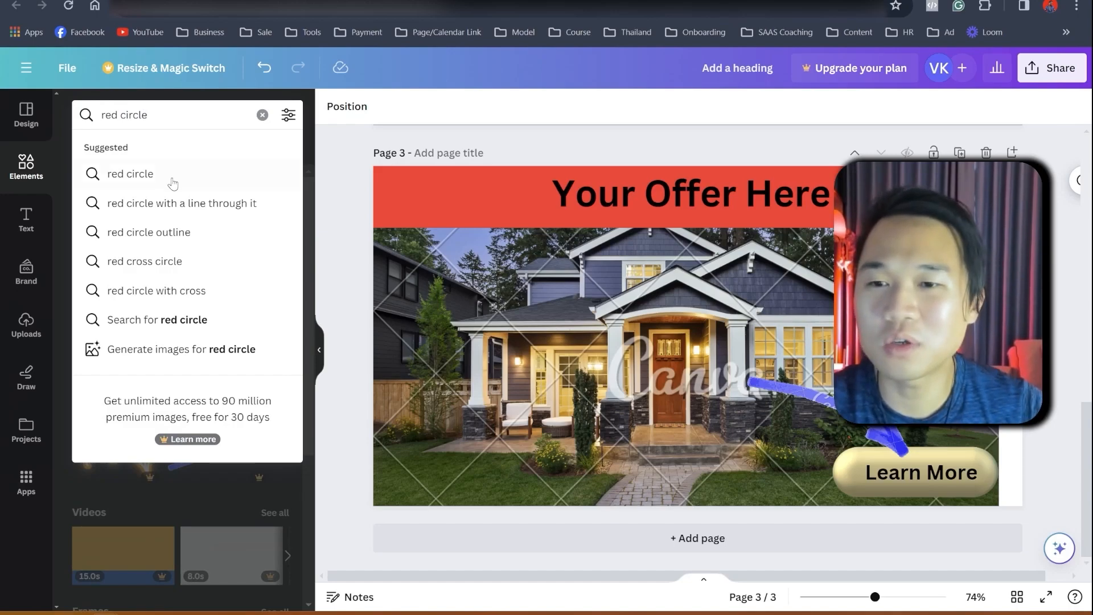
{"action": "left_click", "coordinate": [172, 181]}
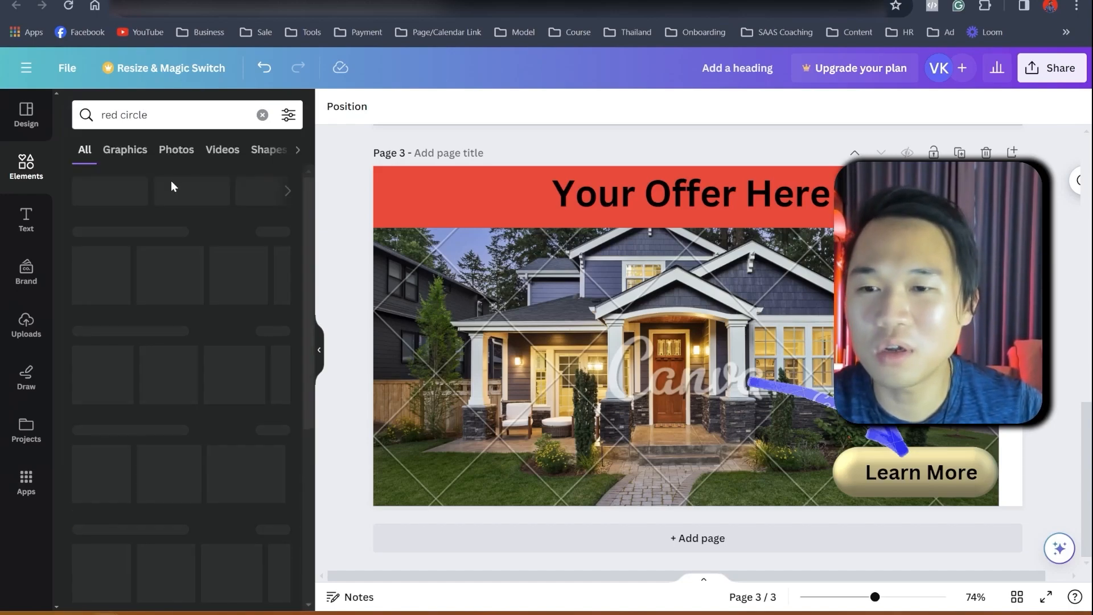
{"action": "scroll", "coordinate": [189, 412], "scroll_direction": "down", "scroll_amount": 3}
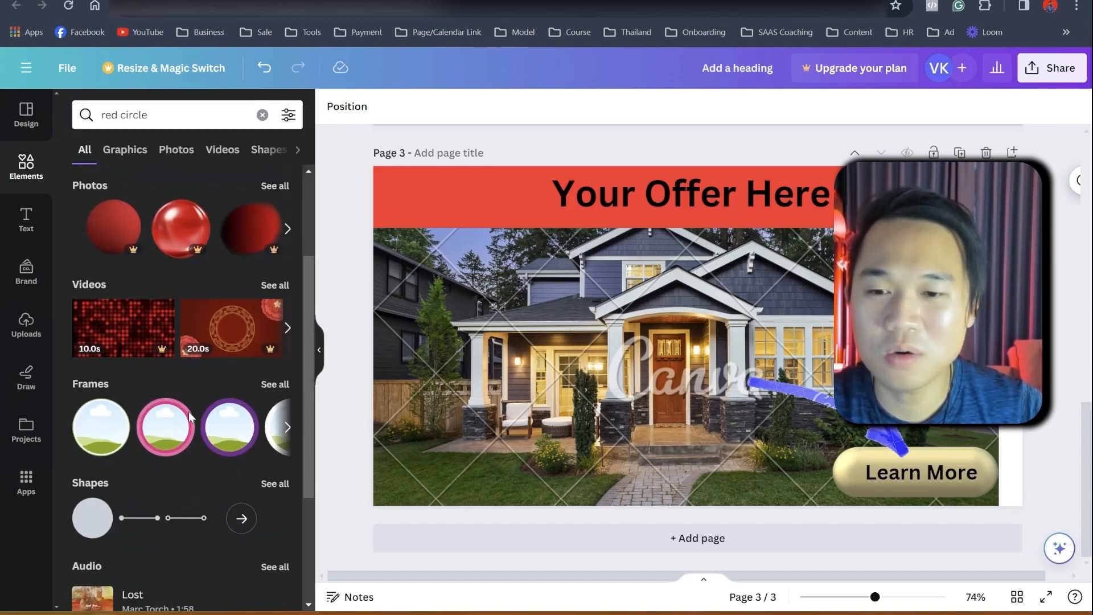
{"action": "scroll", "coordinate": [189, 411], "scroll_direction": "up", "scroll_amount": 3}
{"action": "left_click", "coordinate": [288, 375]}
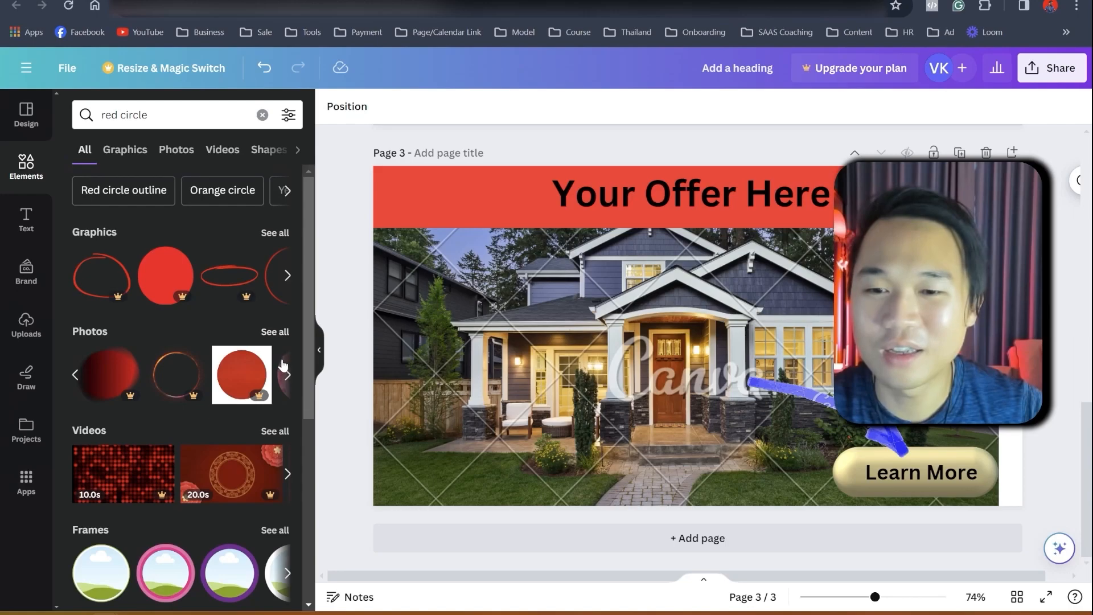
{"action": "left_click", "coordinate": [287, 373]}
{"action": "left_click", "coordinate": [287, 373]}
{"action": "left_click", "coordinate": [288, 276]}
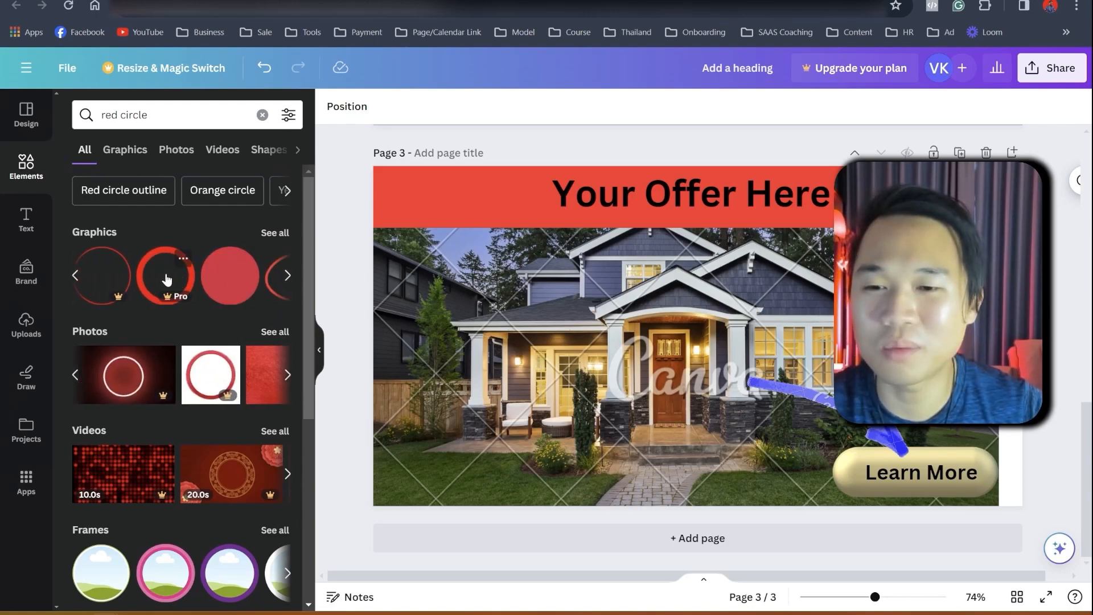
{"action": "left_click", "coordinate": [166, 279]}
Step: Shrink the red ring and place it over the upper middle of the house, just above the porch roof
{"action": "left_click_drag", "start_coordinate": [693, 346], "coordinate": [626, 326]}
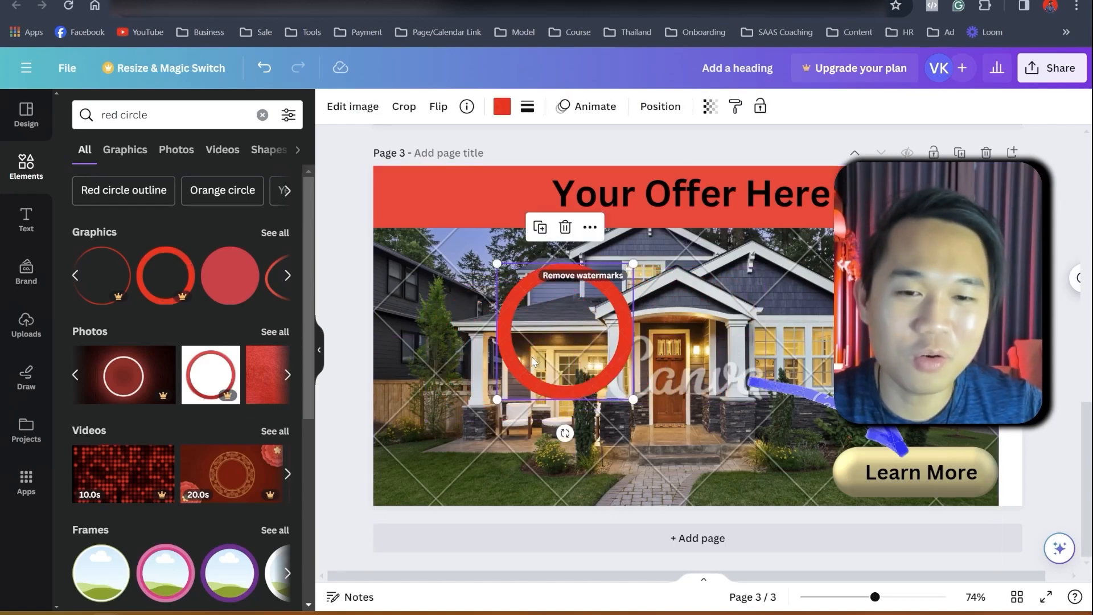
{"action": "left_click_drag", "start_coordinate": [497, 268], "coordinate": [525, 291]}
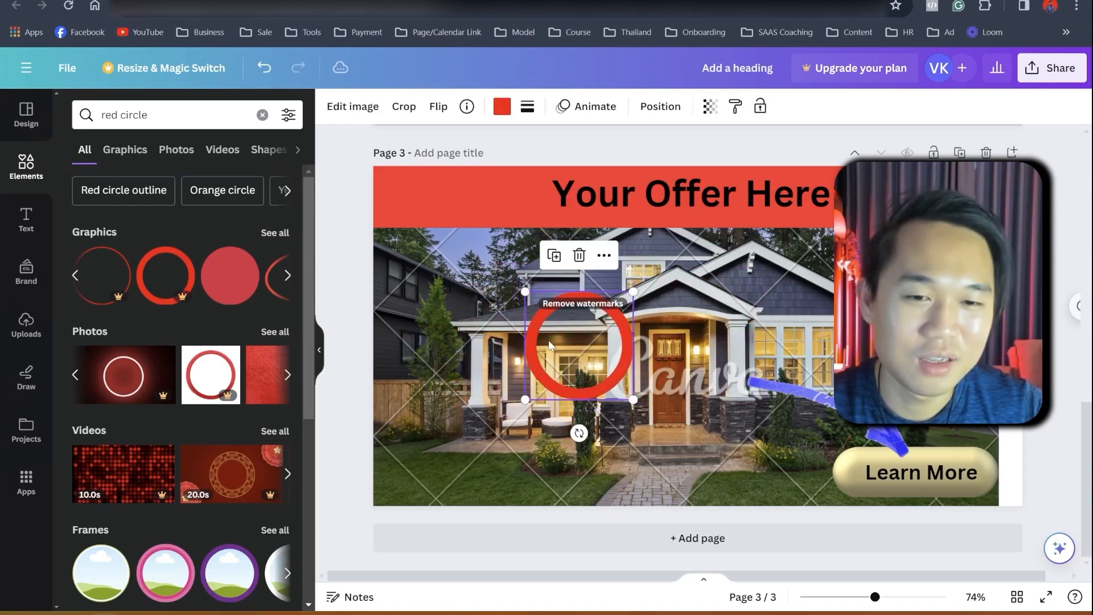
{"action": "left_click_drag", "start_coordinate": [622, 357], "coordinate": [590, 384]}
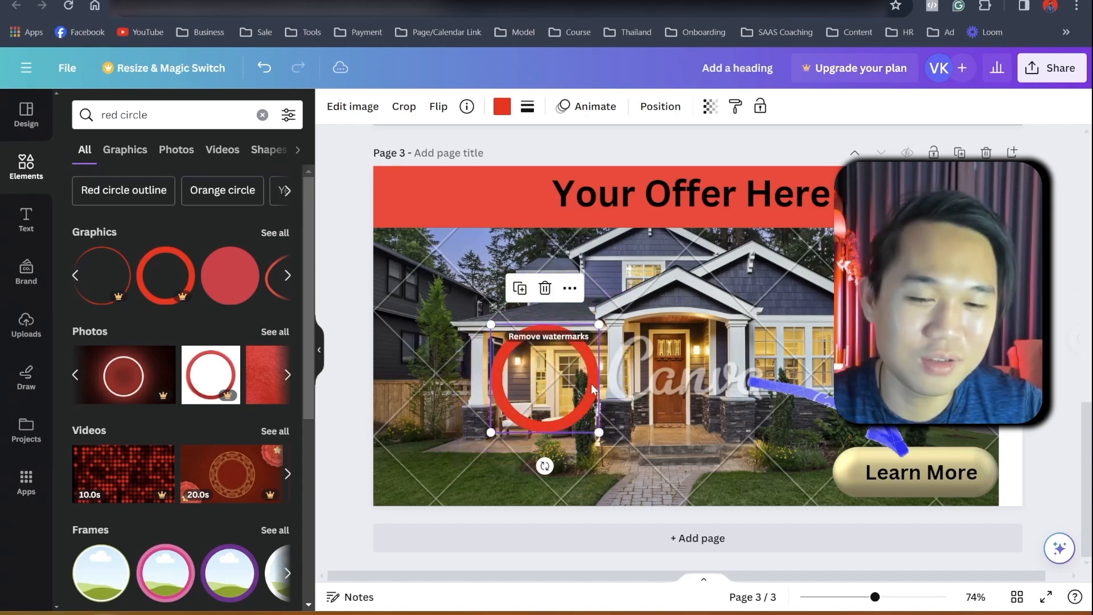
{"action": "left_click", "coordinate": [742, 468]}
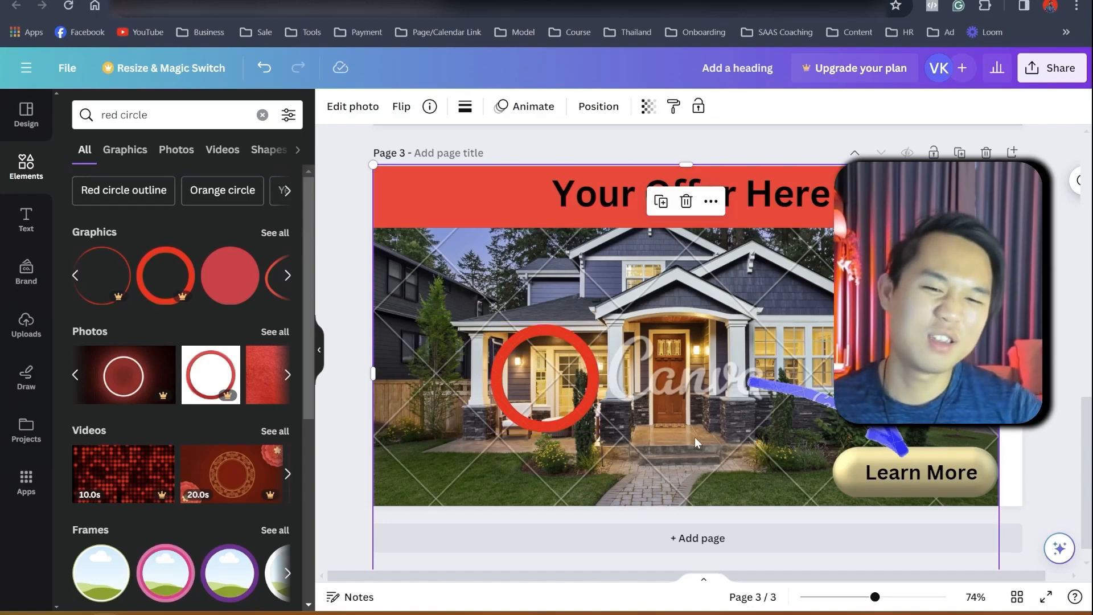
{"action": "left_click", "coordinate": [534, 385]}
{"action": "left_click_drag", "start_coordinate": [534, 384], "coordinate": [606, 302]}
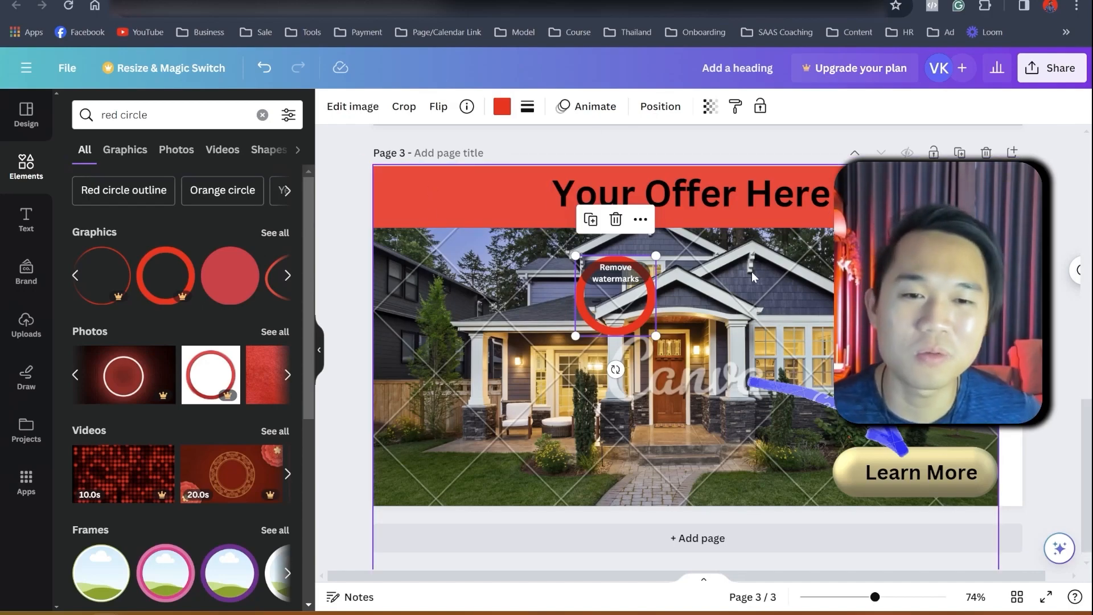
Step: Shorten the red banner so that its right end lines up with the right edge of the house photo
{"action": "left_click", "coordinate": [671, 405]}
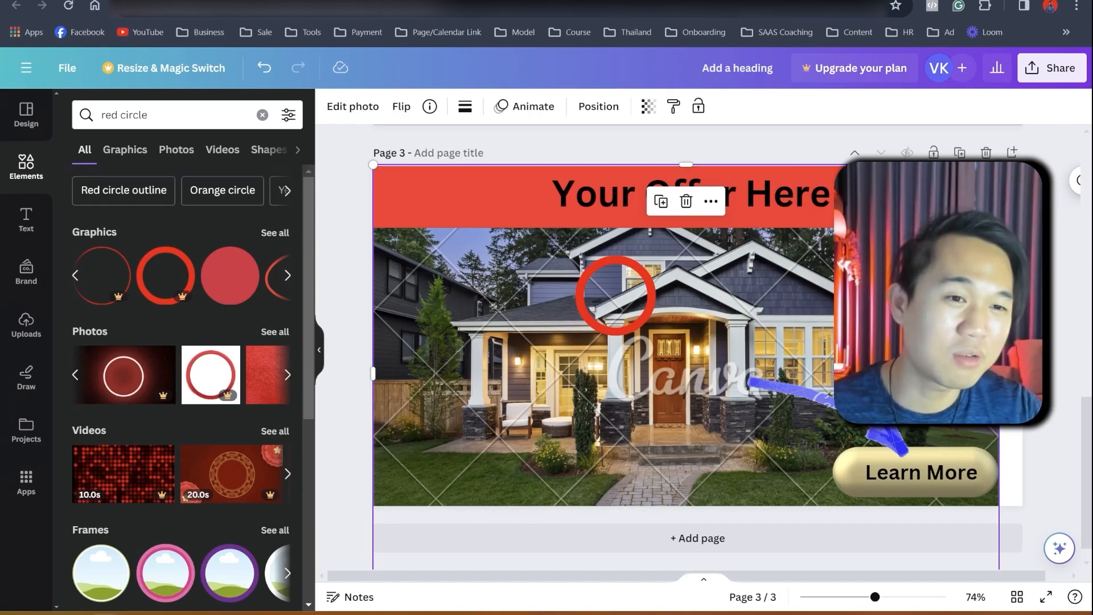
{"action": "left_click", "coordinate": [501, 201]}
{"action": "left_click_drag", "start_coordinate": [1020, 192], "coordinate": [998, 192]}
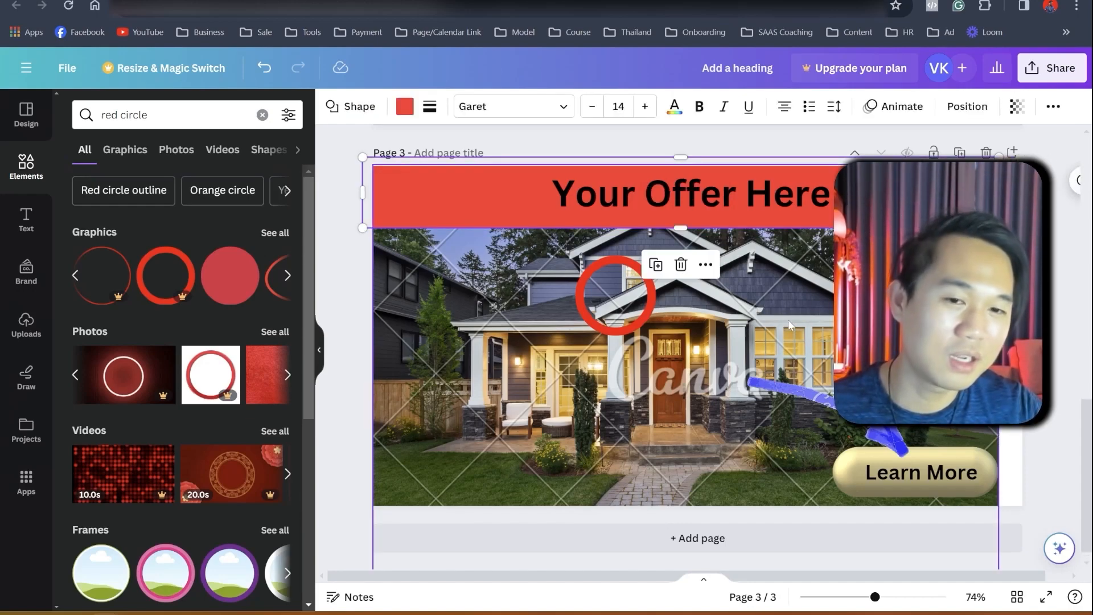
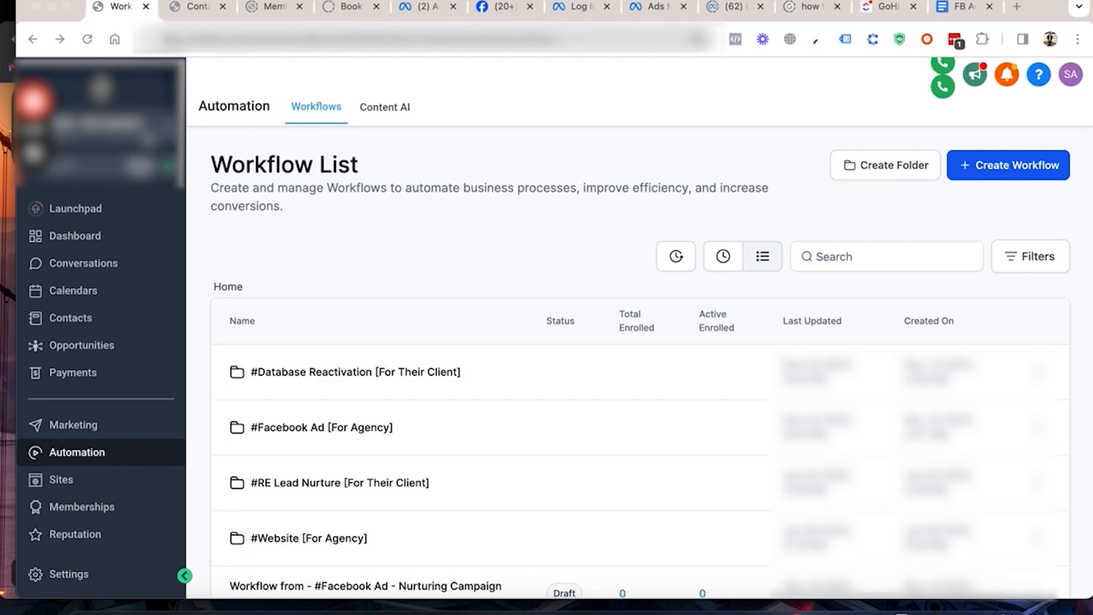
Step: Switch to GoHighLevel, change to the agency view and open the details of the "#Elite - Elite Snapshot" sub-account
{"action": "left_click", "coordinate": [160, 140]}
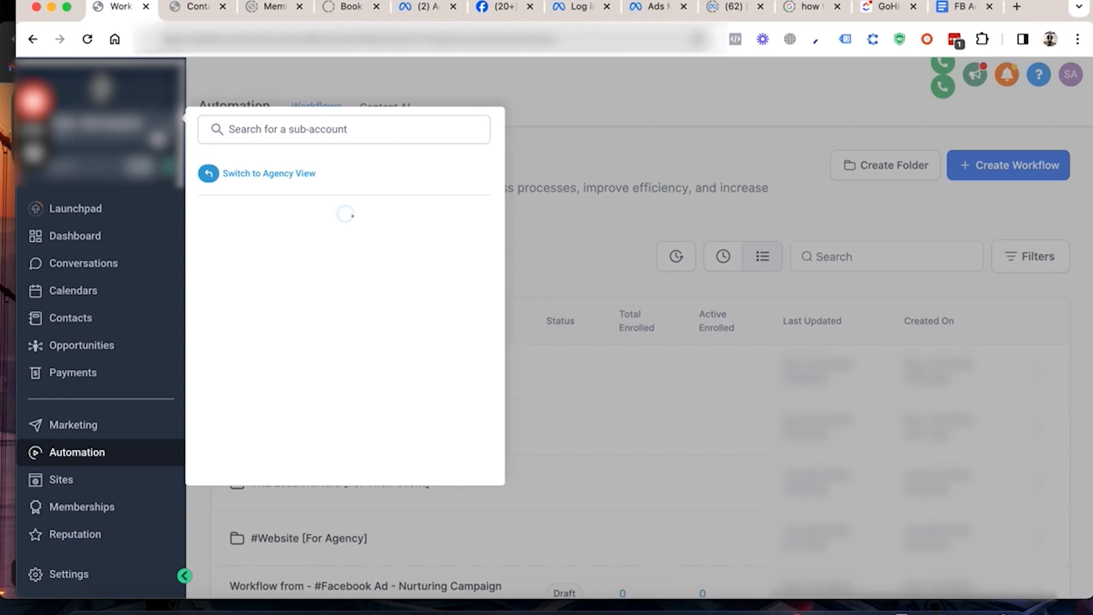
{"action": "left_click", "coordinate": [245, 173]}
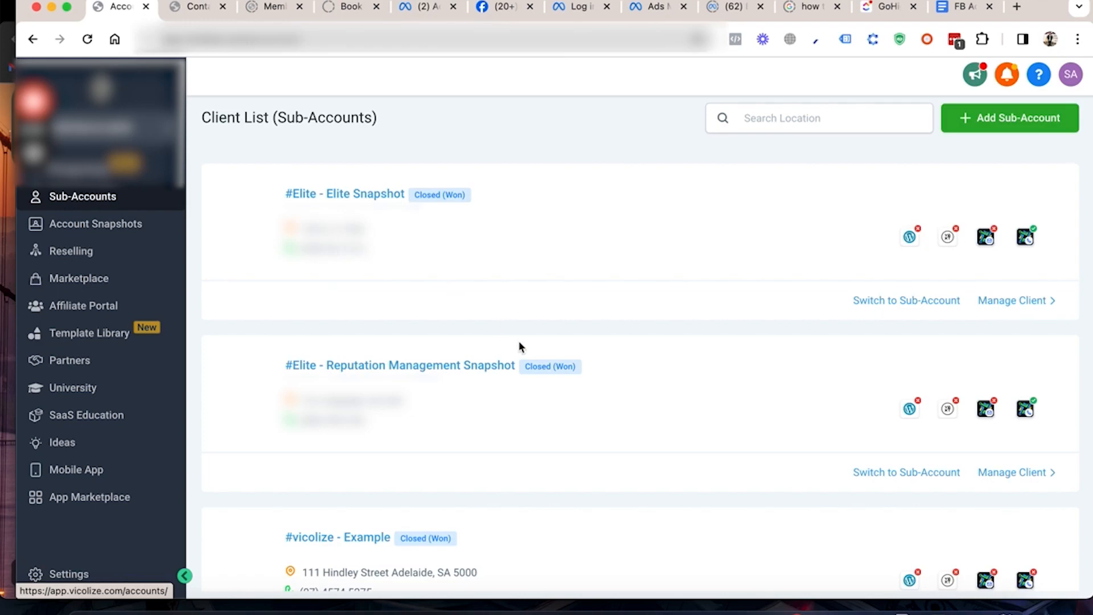
{"action": "left_click", "coordinate": [368, 196]}
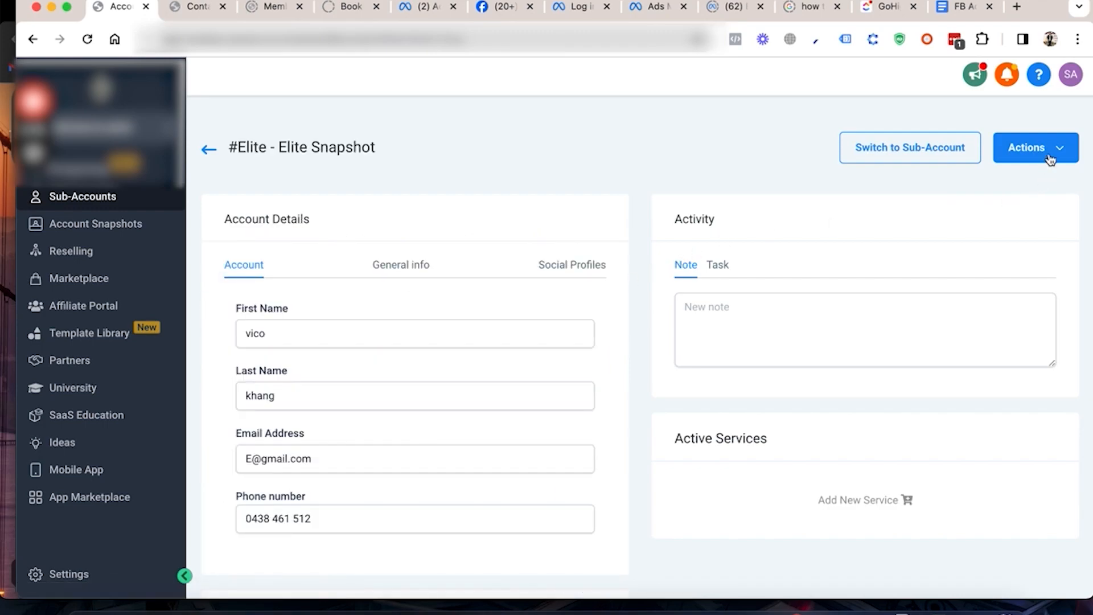
Step: Walk through loading "Imported - #Elite Snapshot" into the sub-account with all assets selected, up to the conflict check, and cancel it
{"action": "left_click", "coordinate": [1050, 157]}
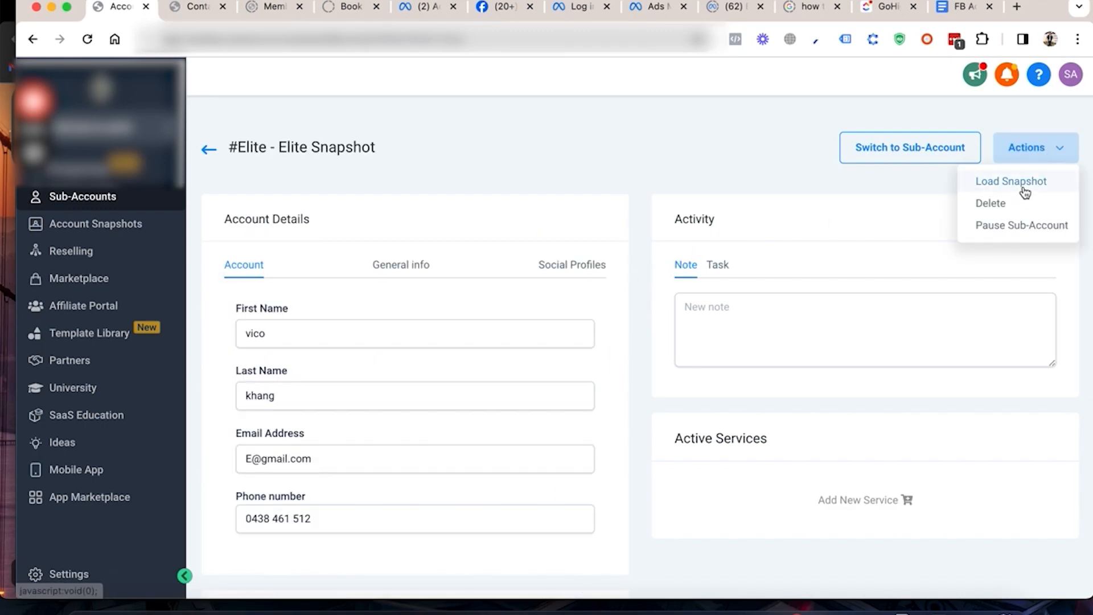
{"action": "left_click", "coordinate": [1023, 190]}
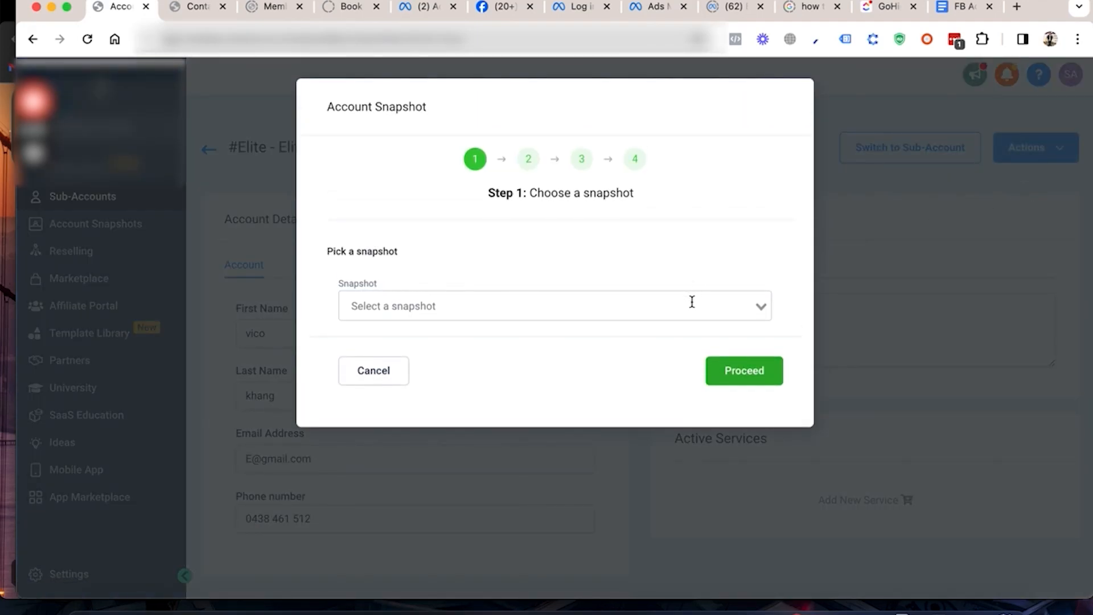
{"action": "left_click", "coordinate": [692, 302]}
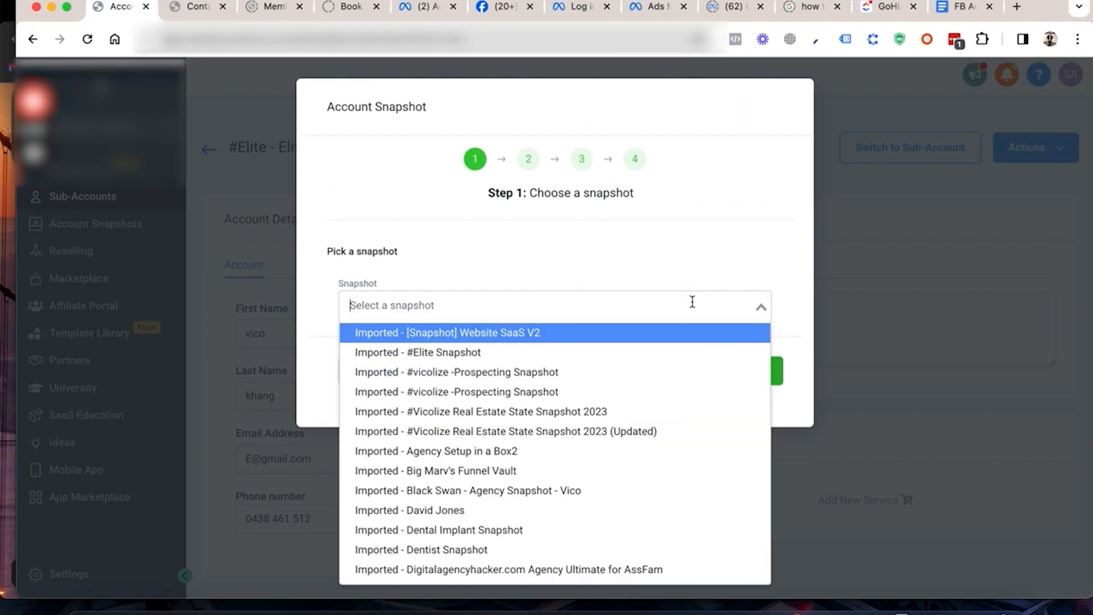
{"action": "left_click", "coordinate": [492, 358]}
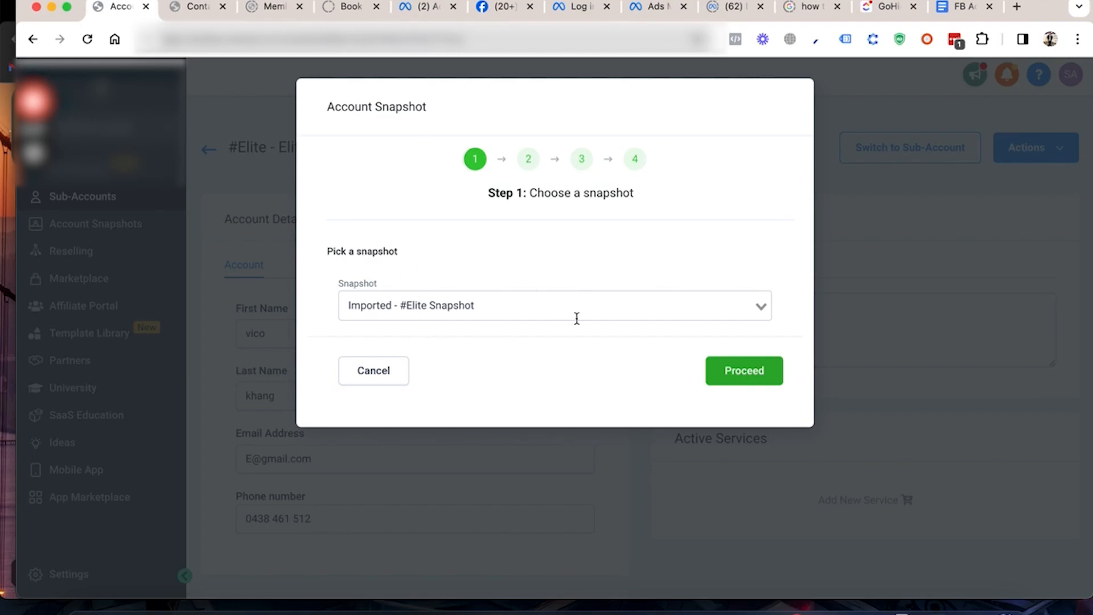
{"action": "left_click", "coordinate": [547, 314]}
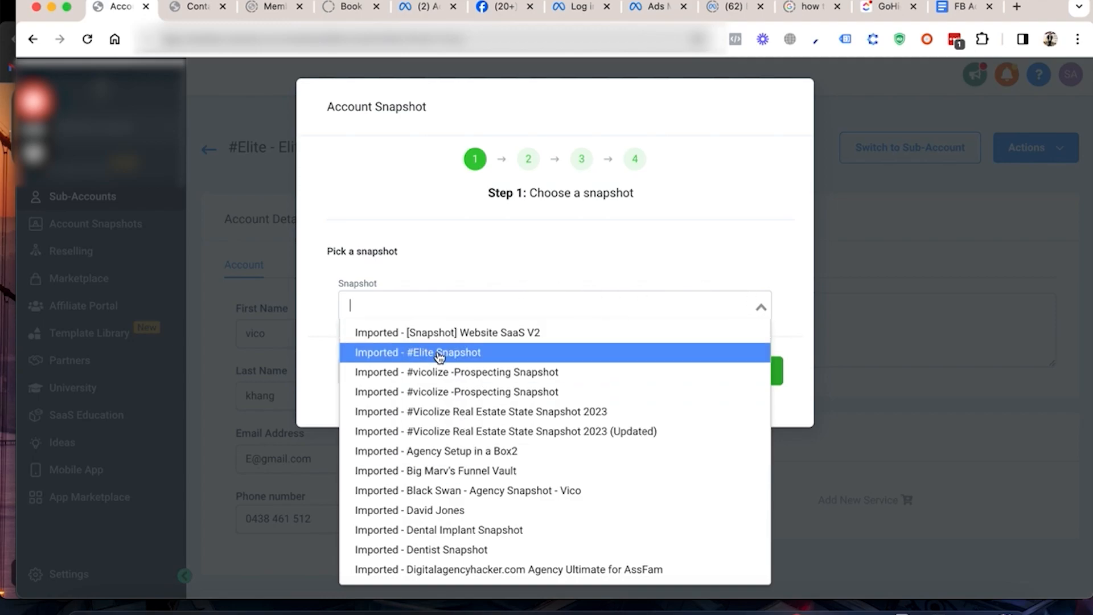
{"action": "left_click", "coordinate": [439, 357]}
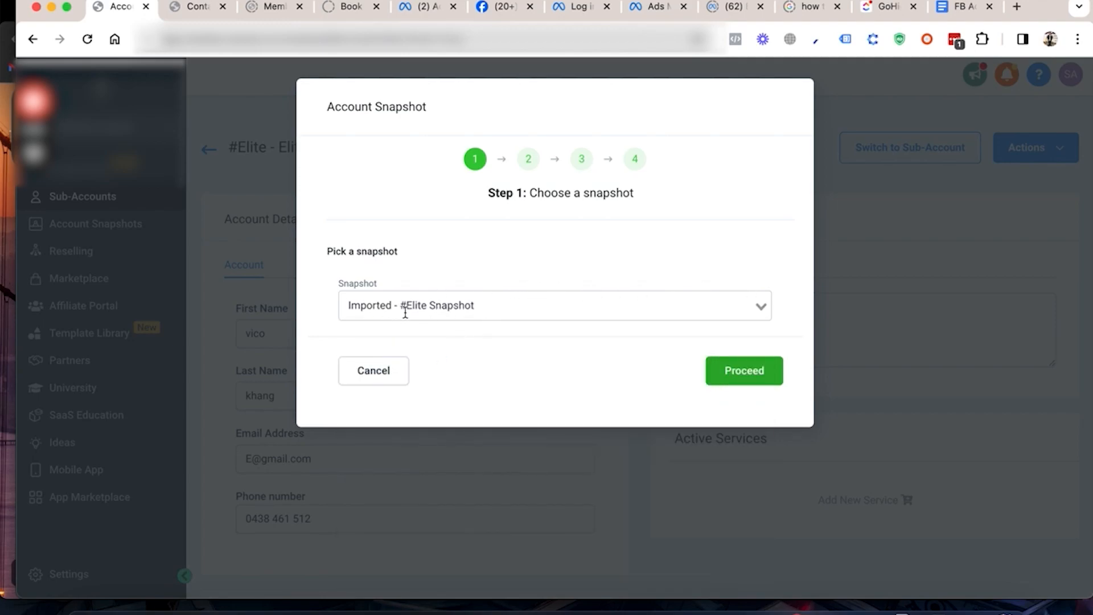
{"action": "left_click", "coordinate": [727, 371]}
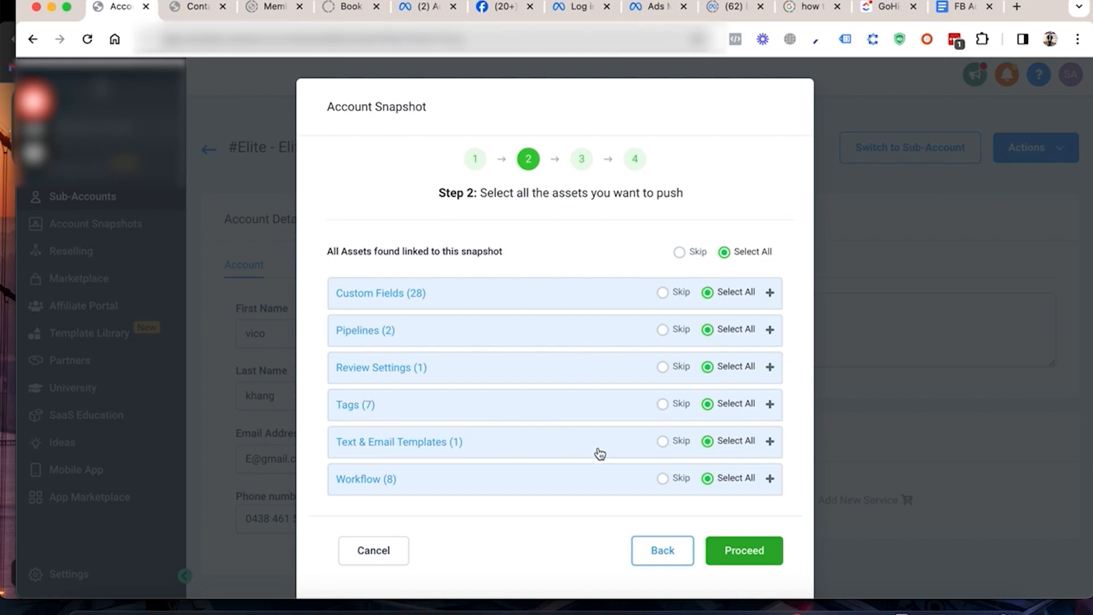
{"action": "left_click", "coordinate": [727, 551]}
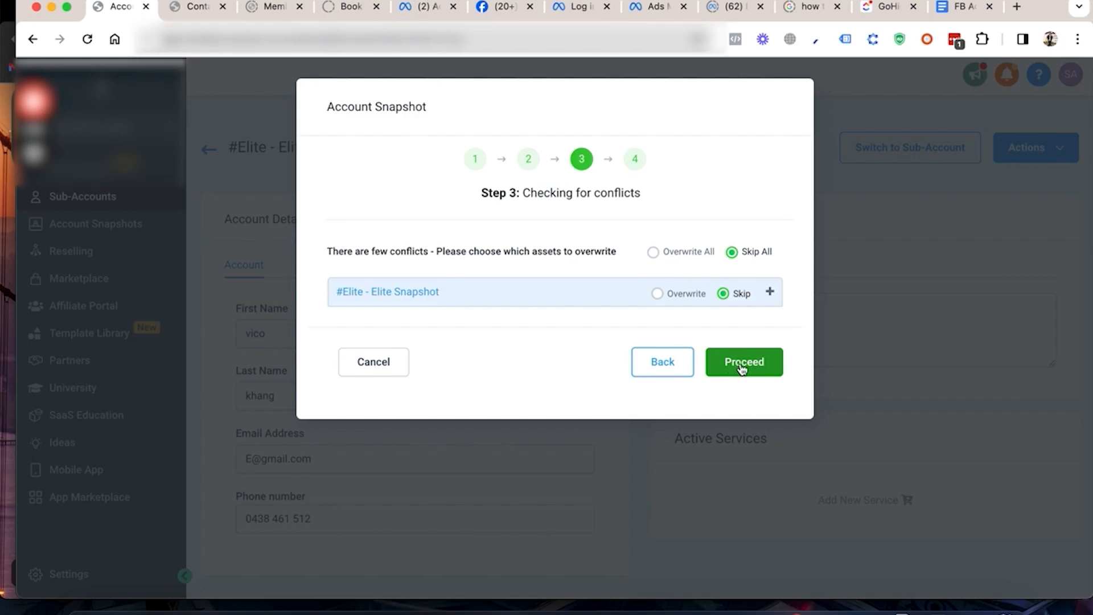
{"action": "left_click", "coordinate": [670, 370]}
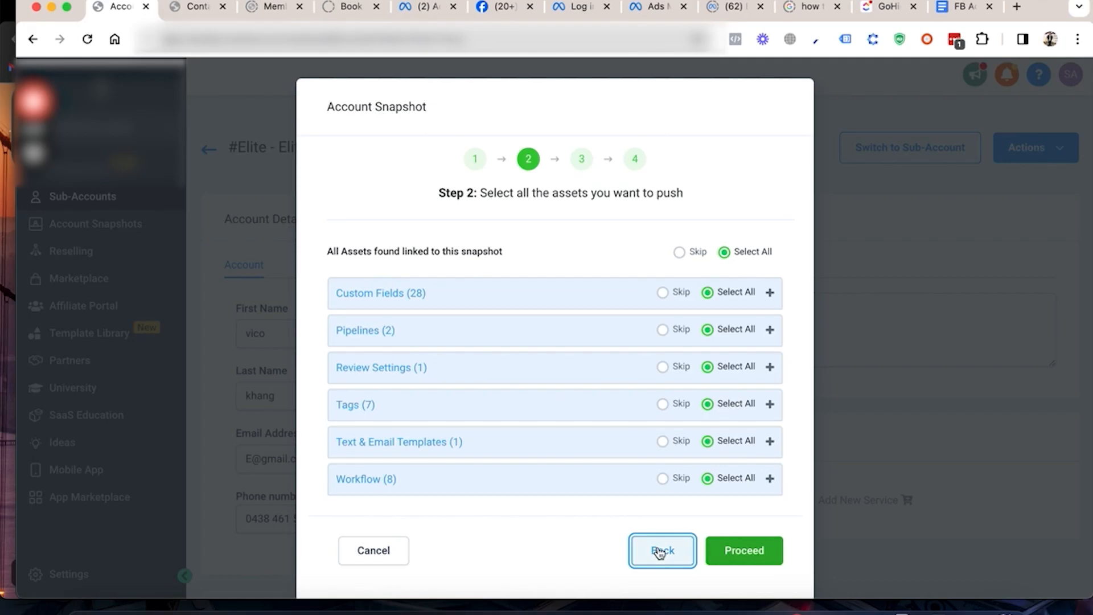
{"action": "left_click", "coordinate": [390, 549]}
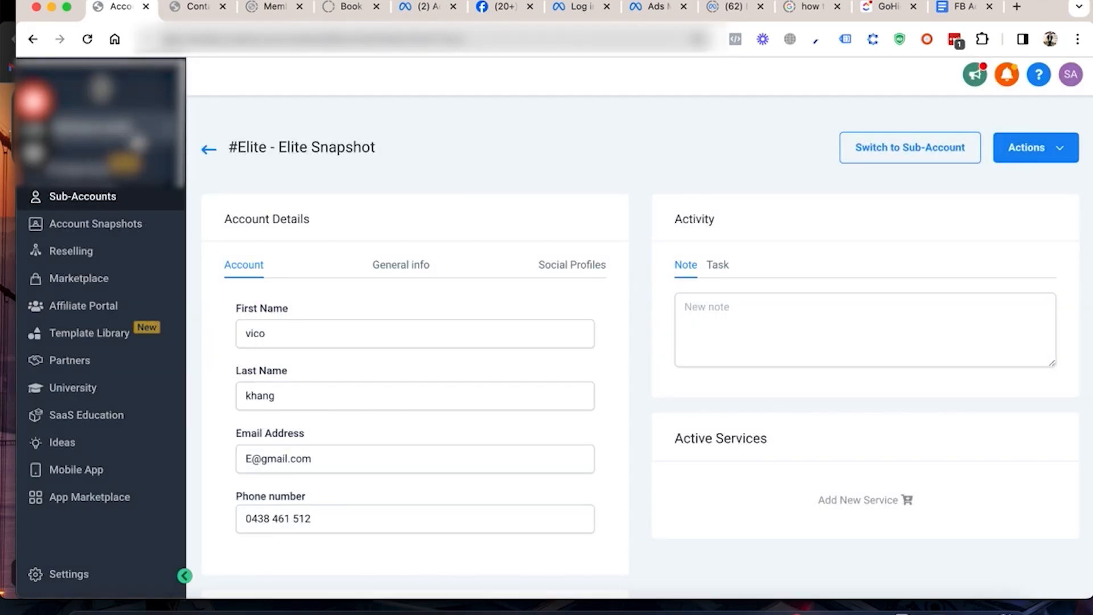
Step: Switch to the "#Elite - Elite Snapshot" sub-account from the recent accounts
{"action": "left_click", "coordinate": [137, 143]}
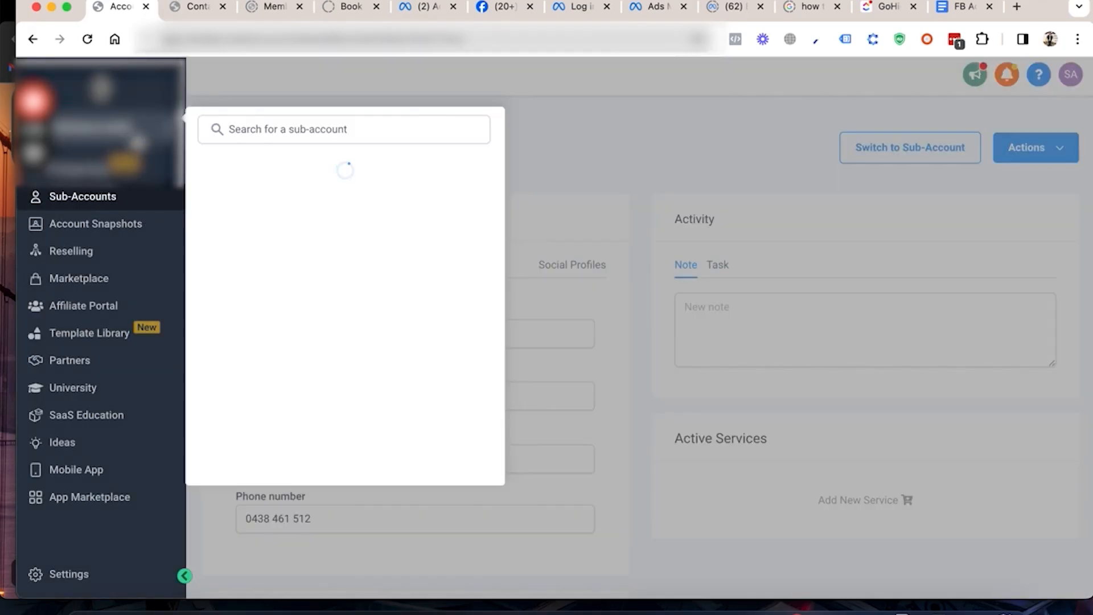
{"action": "left_click", "coordinate": [271, 131]}
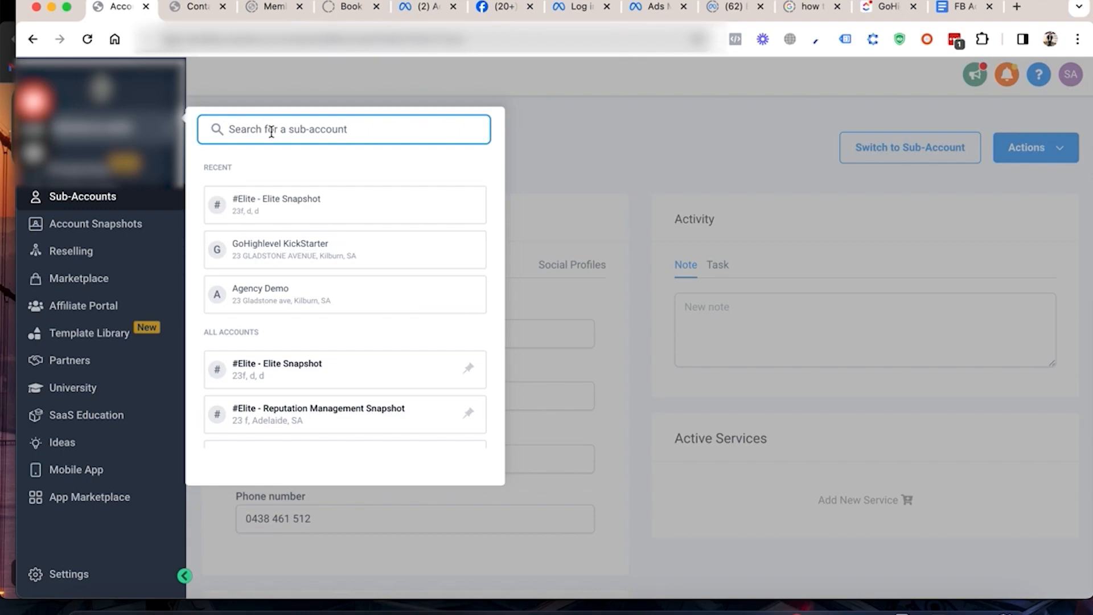
{"action": "left_click", "coordinate": [290, 212]}
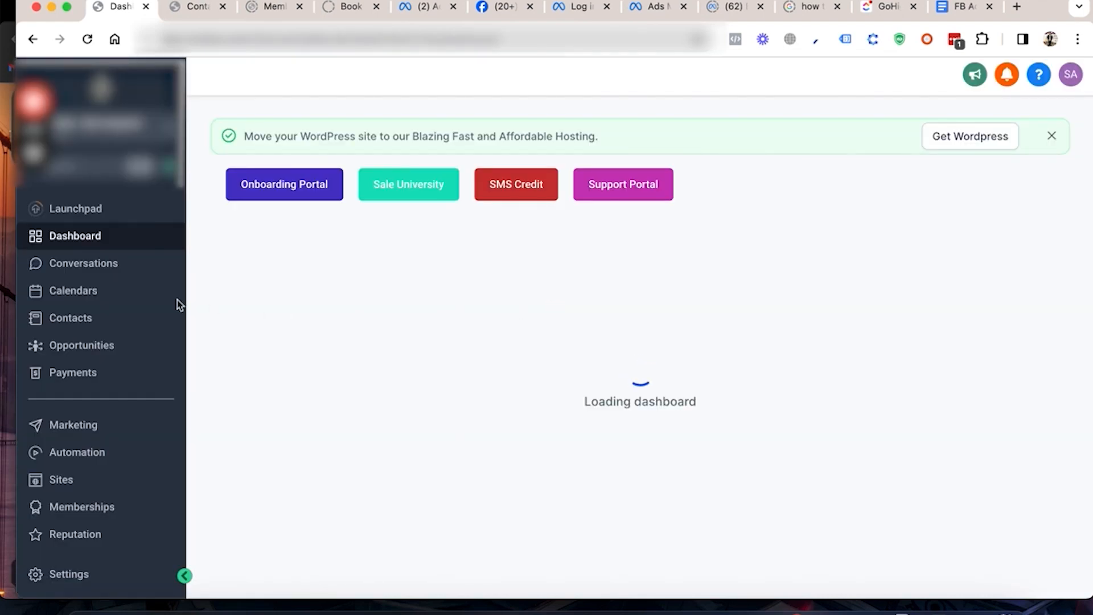
Step: Open the "#Facebook -Facebook Lead Form Submitted > Notification >FB Lead Nurture 1" workflow in the "#Facebook Ad [For Agency]" folder and examine its triggers and conditions
{"action": "left_click", "coordinate": [87, 454]}
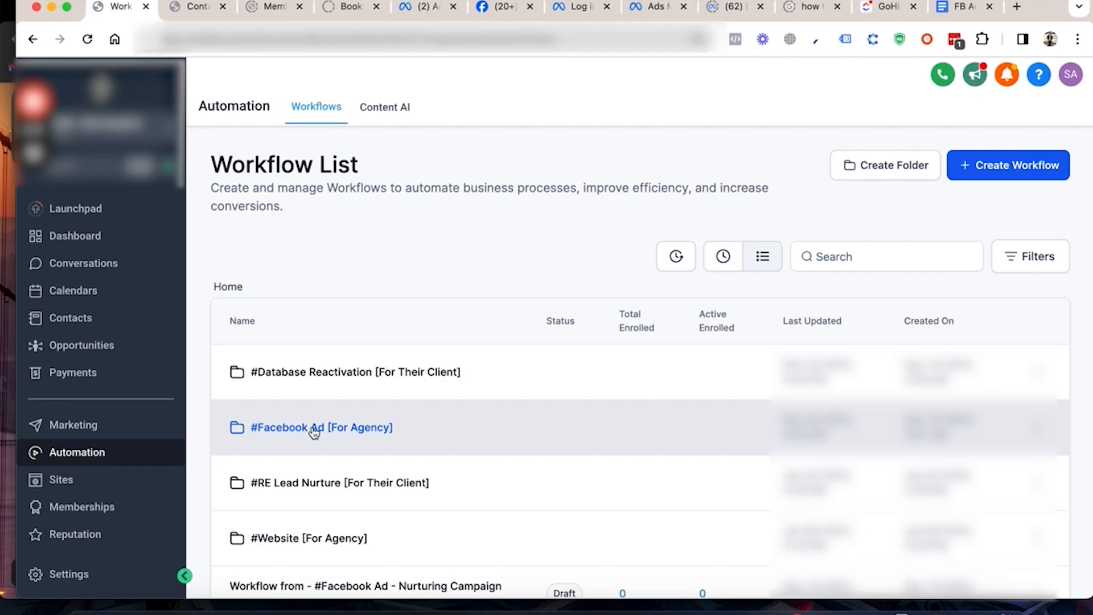
{"action": "left_click", "coordinate": [299, 431]}
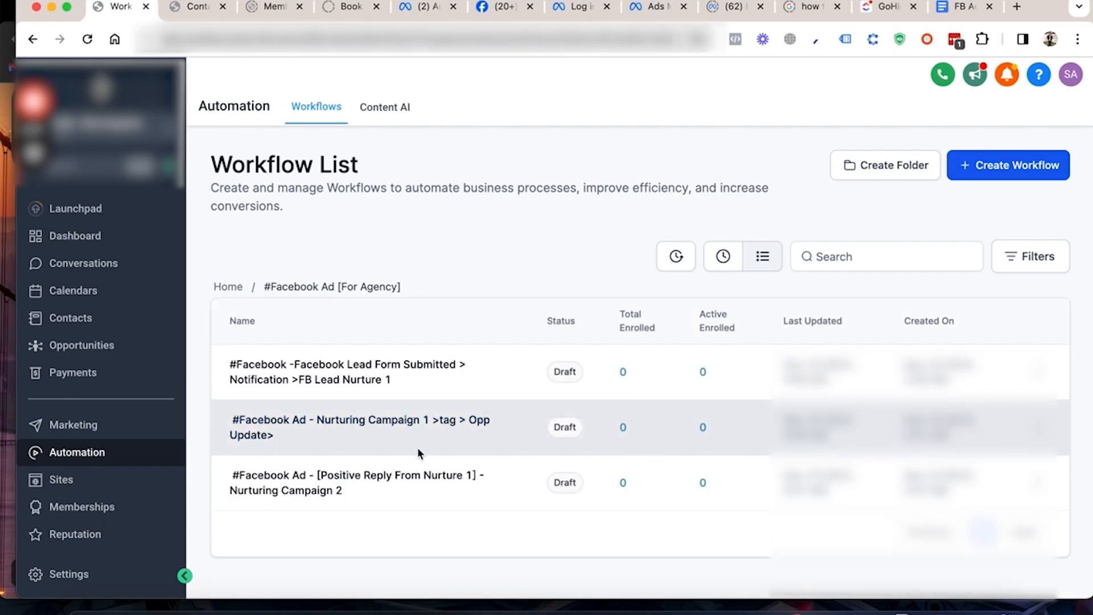
{"action": "left_click", "coordinate": [351, 379]}
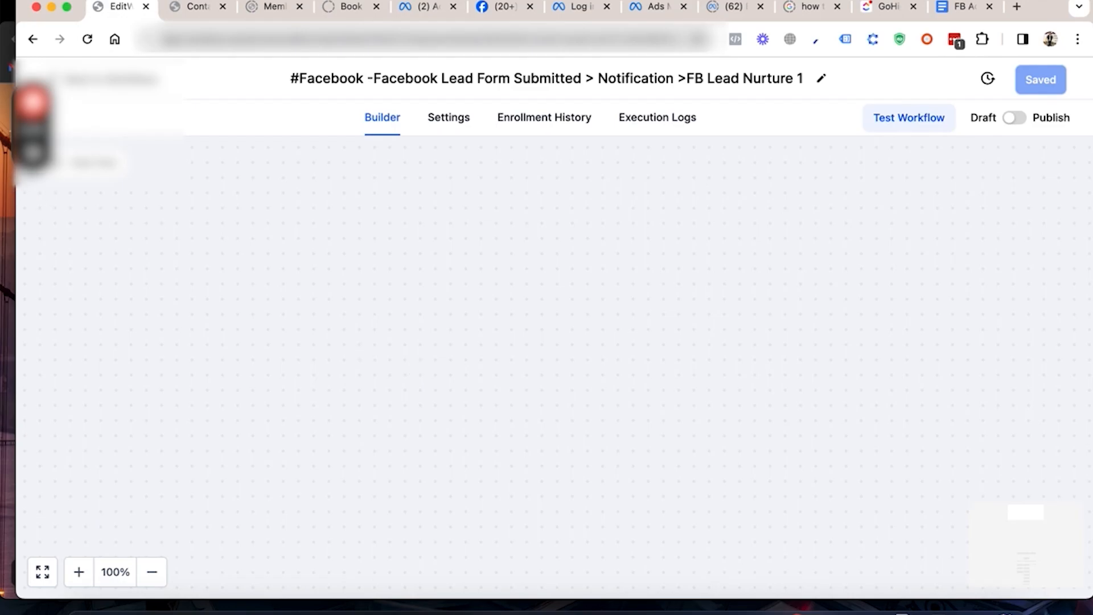
{"action": "mouse_move", "coordinate": [33, 154]}
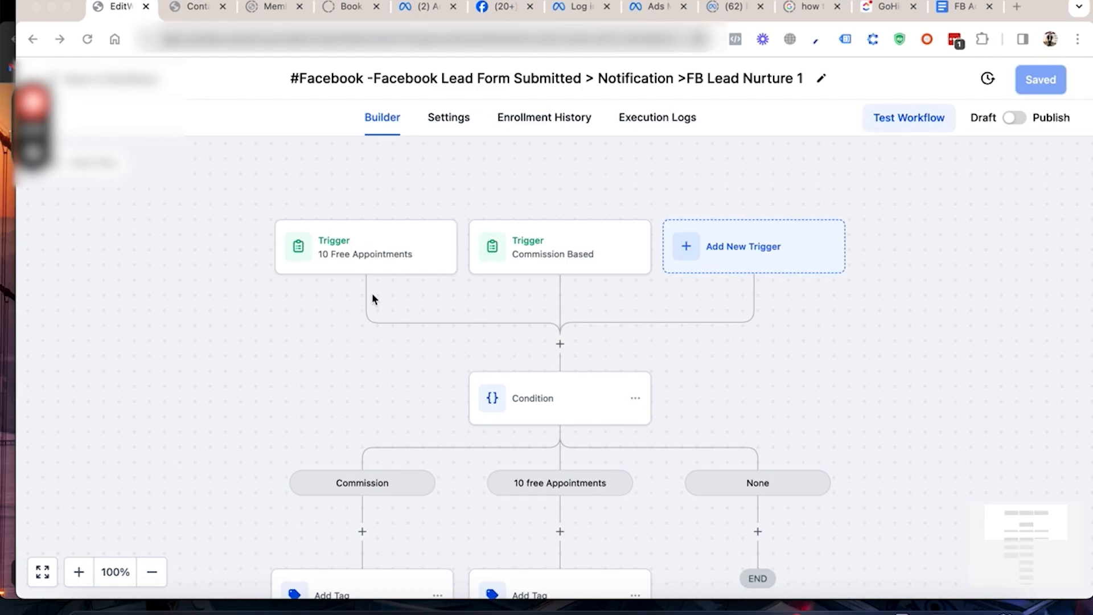
{"action": "scroll", "coordinate": [480, 371], "scroll_direction": "down", "scroll_amount": 3}
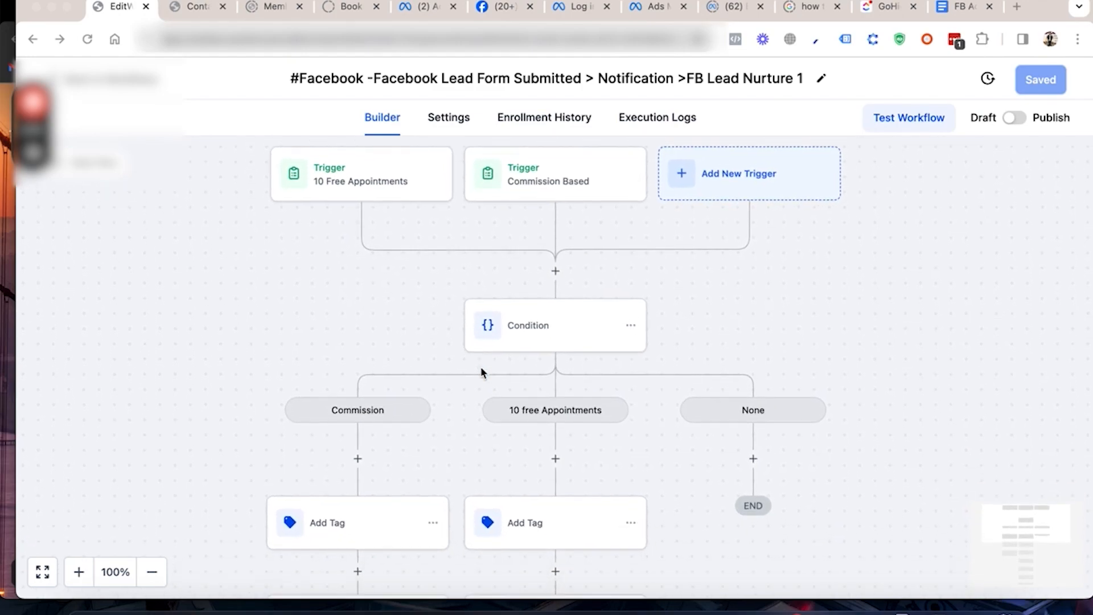
Step: Review the Create Or Update Opportunity action's settings in the 10 free Appointments branch and close it without saving
{"action": "scroll", "coordinate": [481, 368], "scroll_direction": "down", "scroll_amount": 8}
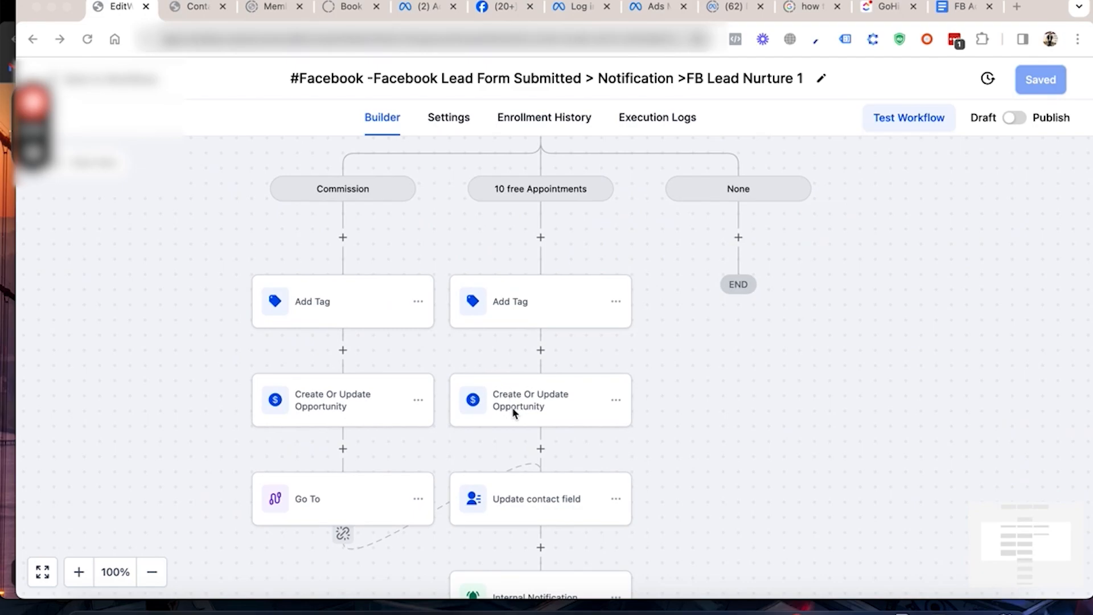
{"action": "left_click", "coordinate": [544, 414]}
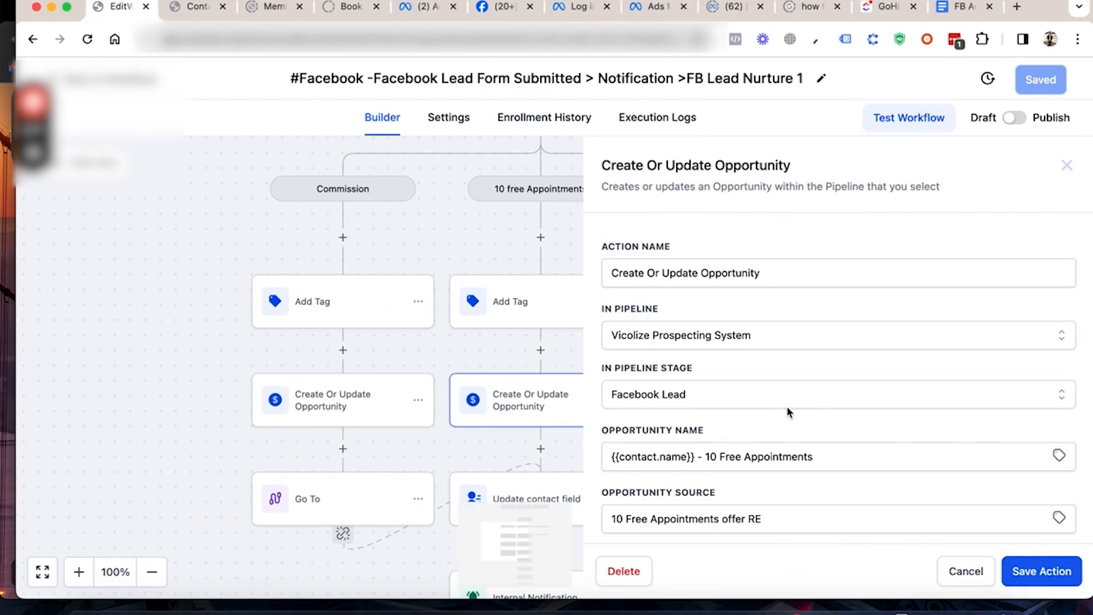
{"action": "scroll", "coordinate": [787, 413], "scroll_direction": "down", "scroll_amount": 2}
{"action": "scroll", "coordinate": [787, 409], "scroll_direction": "down", "scroll_amount": 2}
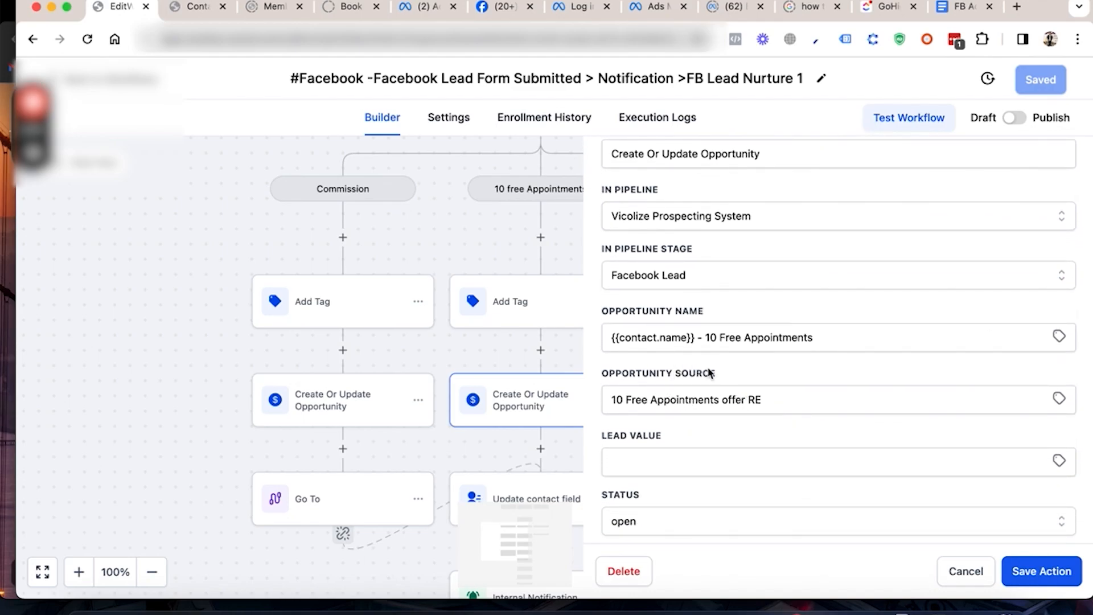
{"action": "scroll", "coordinate": [710, 370], "scroll_direction": "down", "scroll_amount": 3}
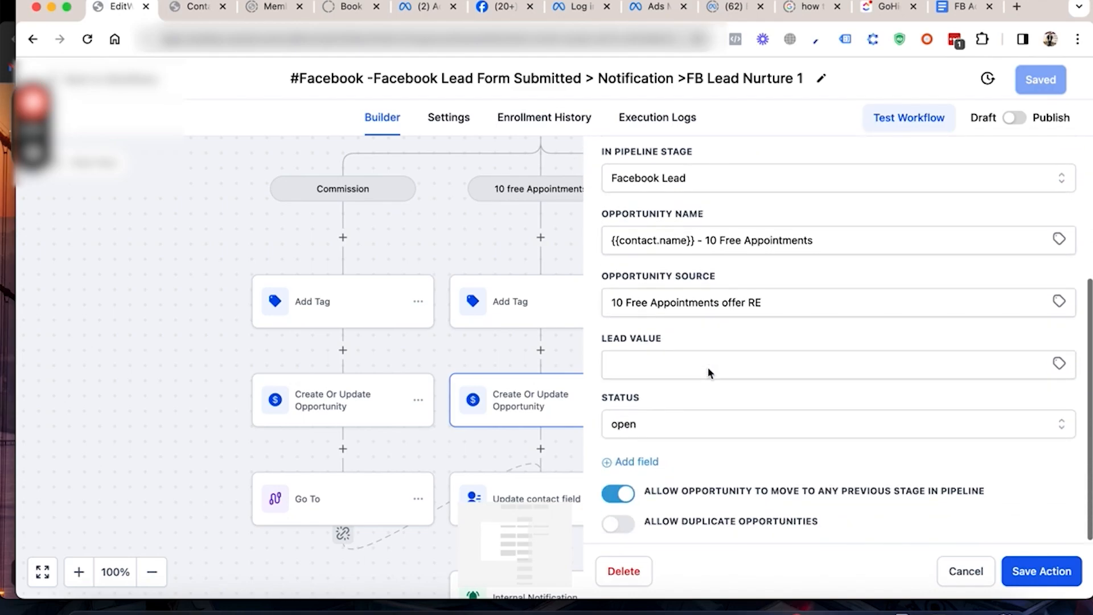
{"action": "left_click", "coordinate": [951, 568]}
Step: Review the Internal Notification action's email sender, recipients, subject and message, and close it without saving
{"action": "scroll", "coordinate": [541, 432], "scroll_direction": "down", "scroll_amount": 2}
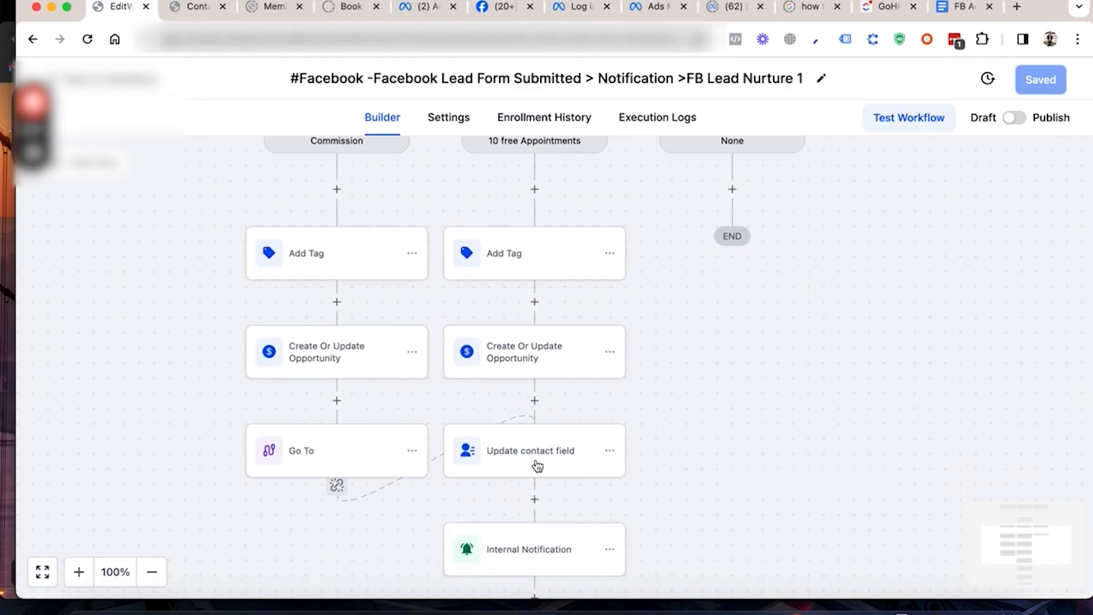
{"action": "scroll", "coordinate": [535, 455], "scroll_direction": "down", "scroll_amount": 2}
{"action": "left_click", "coordinate": [524, 507]}
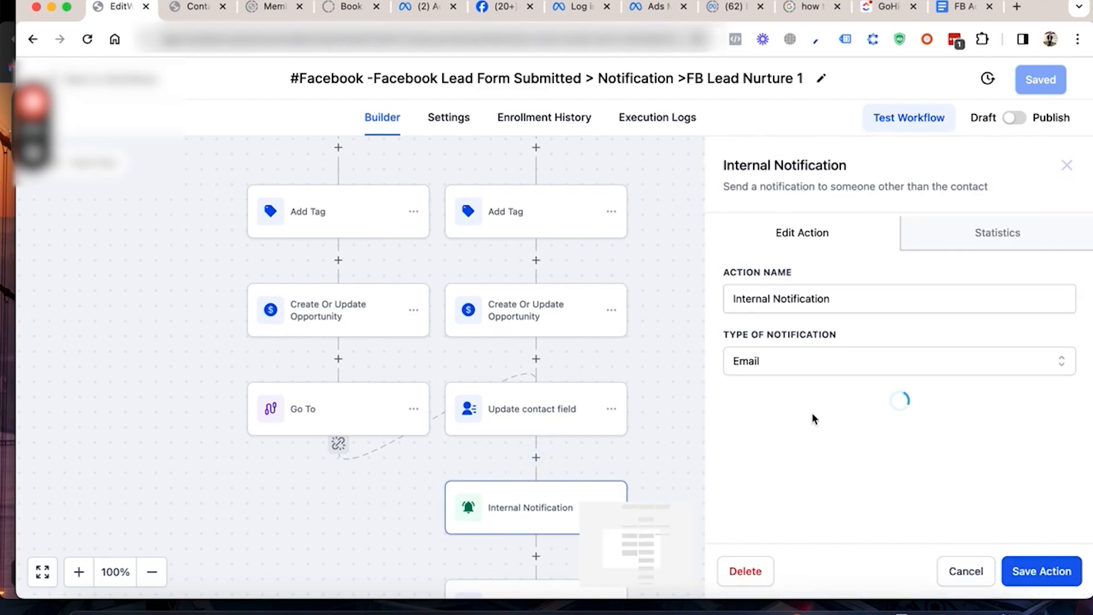
{"action": "scroll", "coordinate": [813, 418], "scroll_direction": "down", "scroll_amount": 5}
{"action": "scroll", "coordinate": [812, 414], "scroll_direction": "up", "scroll_amount": 2}
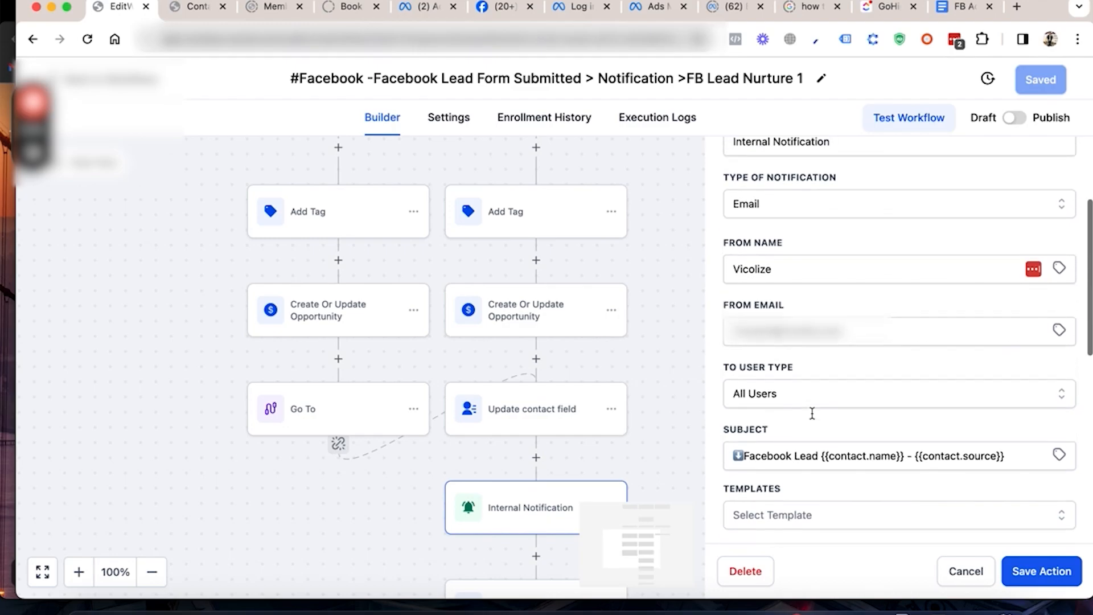
{"action": "scroll", "coordinate": [808, 398], "scroll_direction": "up", "scroll_amount": 2}
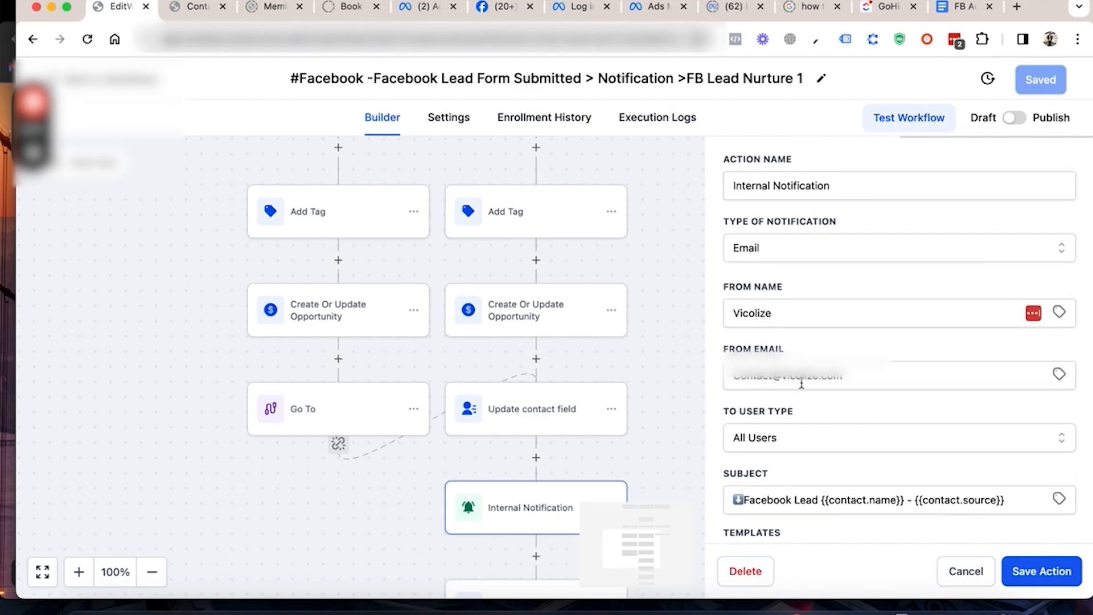
{"action": "scroll", "coordinate": [801, 384], "scroll_direction": "down", "scroll_amount": 5}
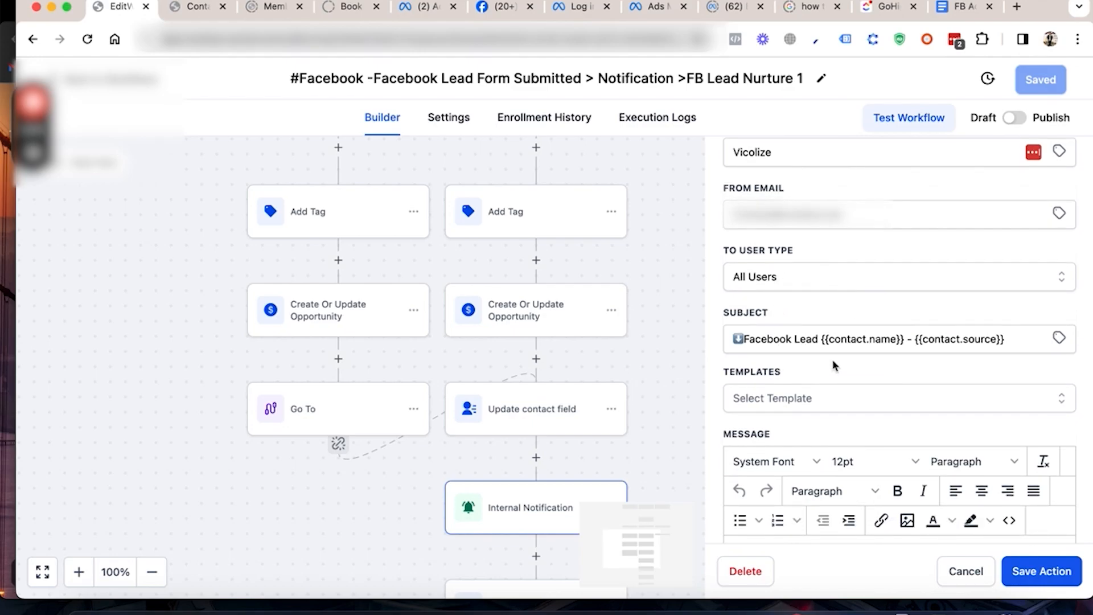
{"action": "scroll", "coordinate": [848, 370], "scroll_direction": "down", "scroll_amount": 10}
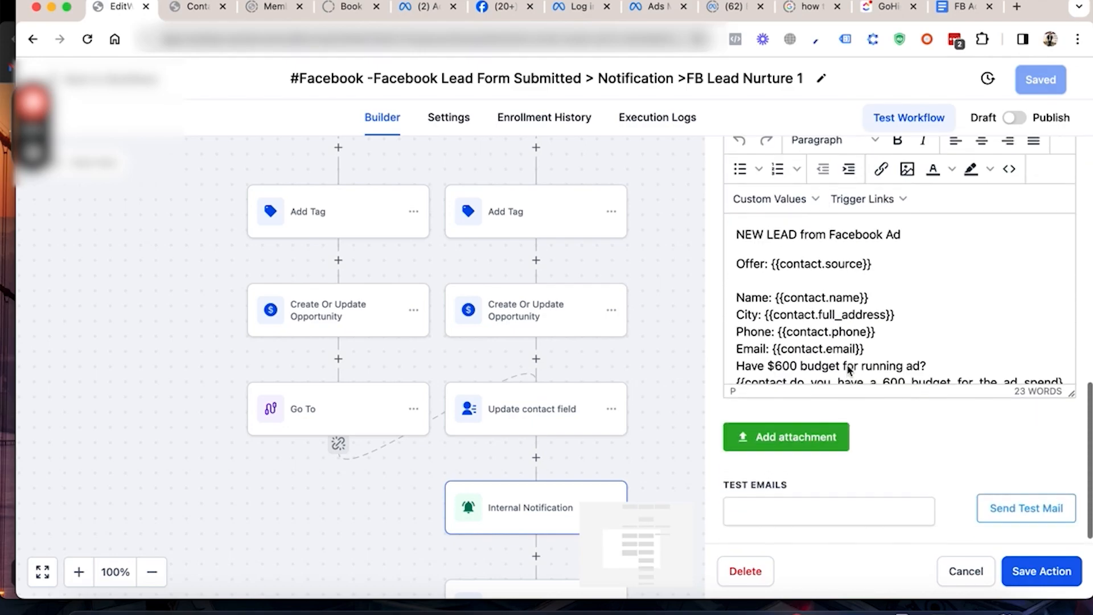
{"action": "scroll", "coordinate": [848, 370], "scroll_direction": "down", "scroll_amount": 3}
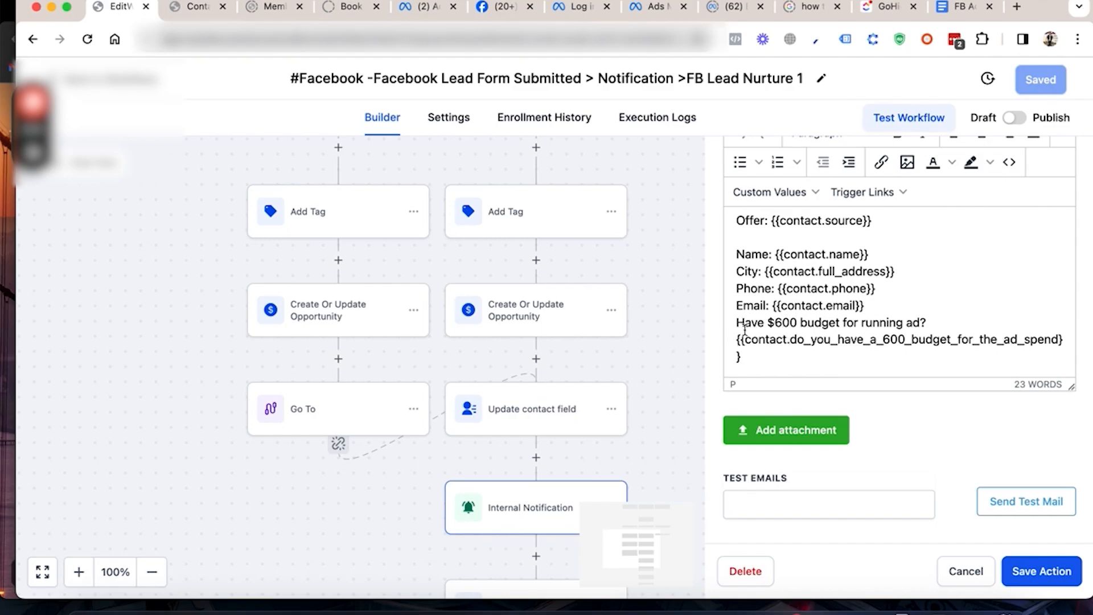
{"action": "left_click", "coordinate": [976, 571]}
Step: Open the Assign to user action after the notification and check which users can be assigned
{"action": "scroll", "coordinate": [539, 429], "scroll_direction": "down", "scroll_amount": 3}
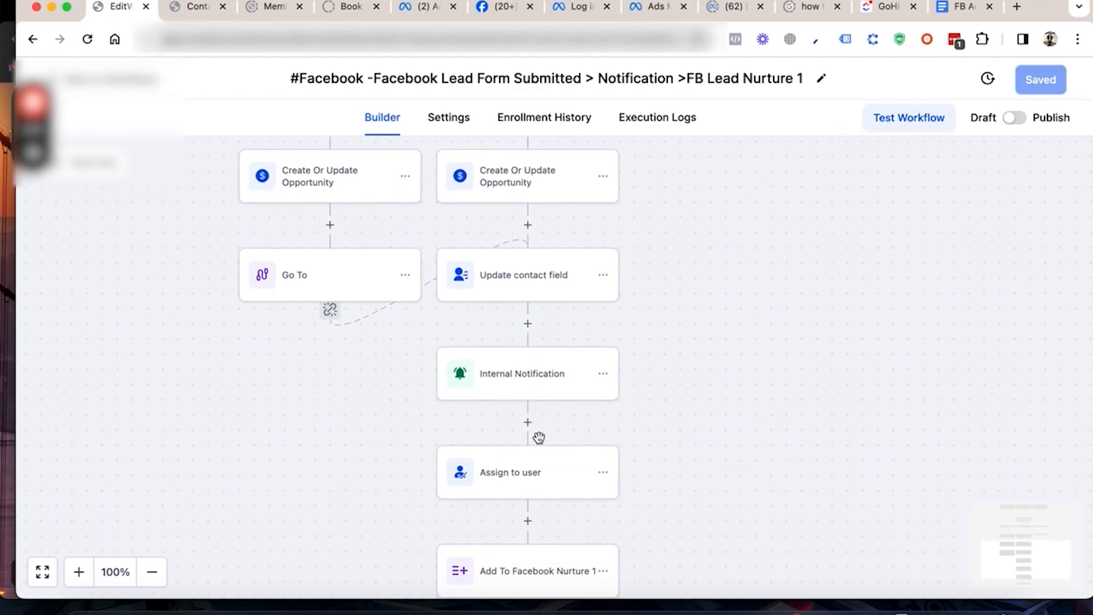
{"action": "left_click", "coordinate": [526, 496]}
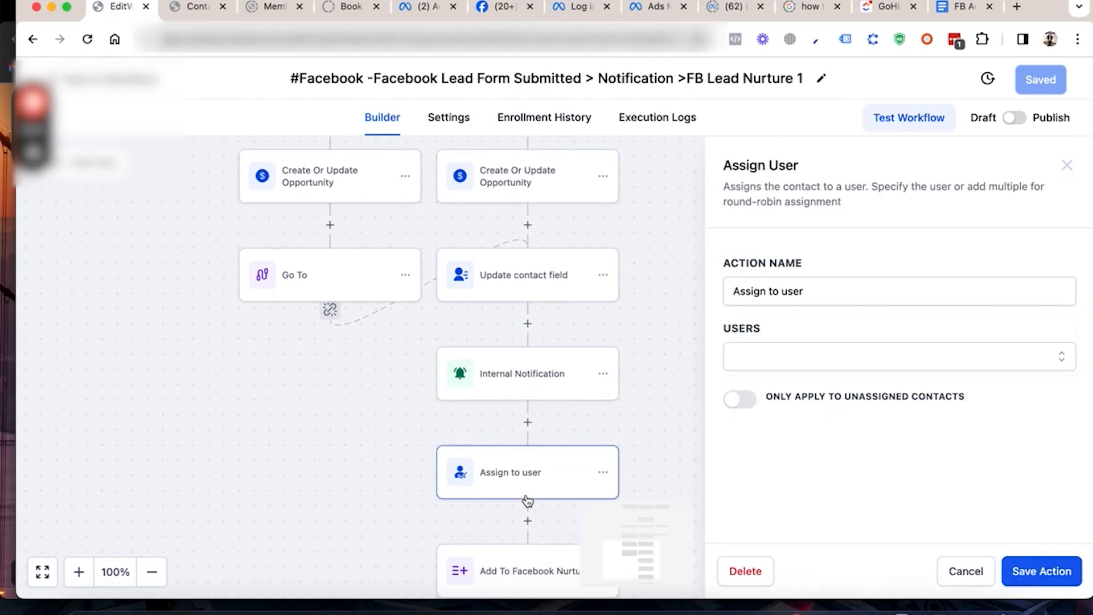
{"action": "left_click", "coordinate": [809, 359]}
{"action": "left_click", "coordinate": [811, 363]}
{"action": "scroll", "coordinate": [567, 465], "scroll_direction": "down", "scroll_amount": 3}
{"action": "scroll", "coordinate": [567, 464], "scroll_direction": "down", "scroll_amount": 1}
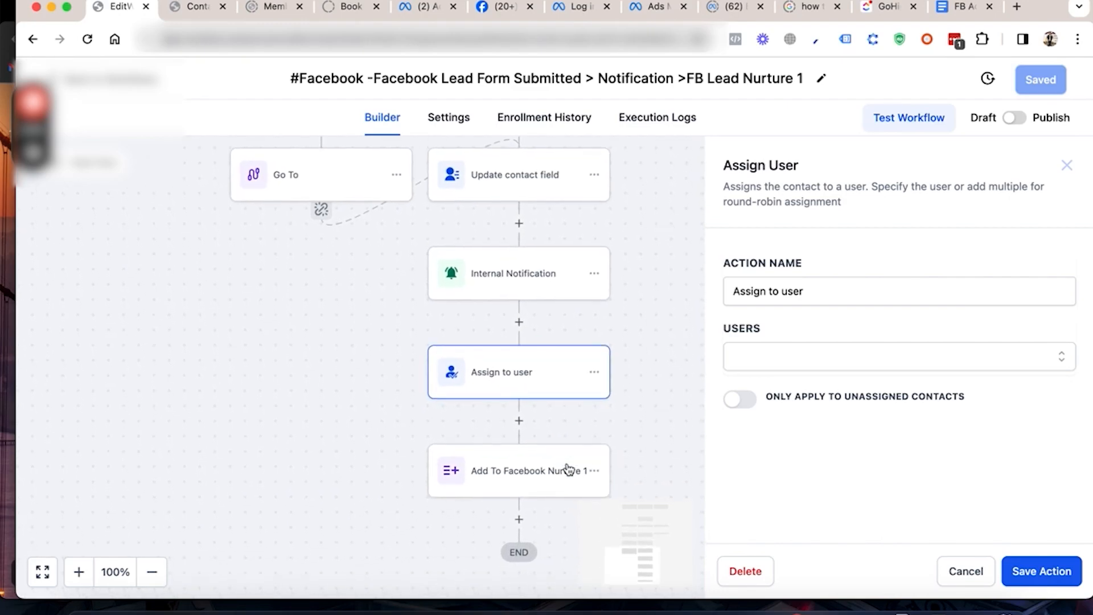
Step: Set Add To Facebook Nurture 1 to "Workflow from - #Facebook Ad - Nurturing Campaign 1 >tag > Opp Update>", enable passing input trigger parameters, and save the action
{"action": "left_click", "coordinate": [512, 470]}
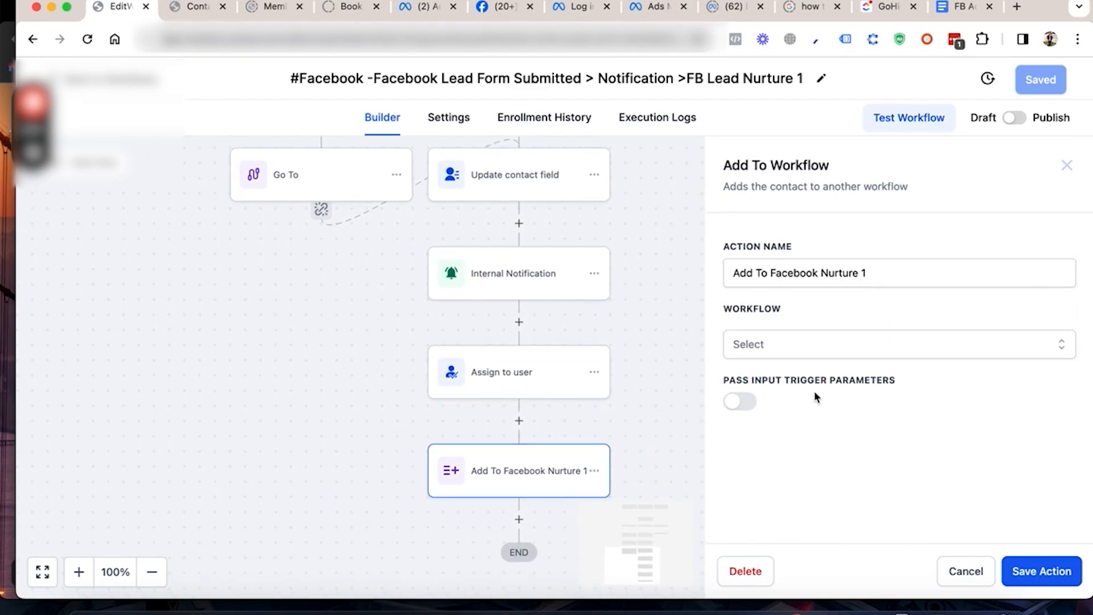
{"action": "left_click", "coordinate": [816, 350]}
{"action": "type", "text": "faceb"}
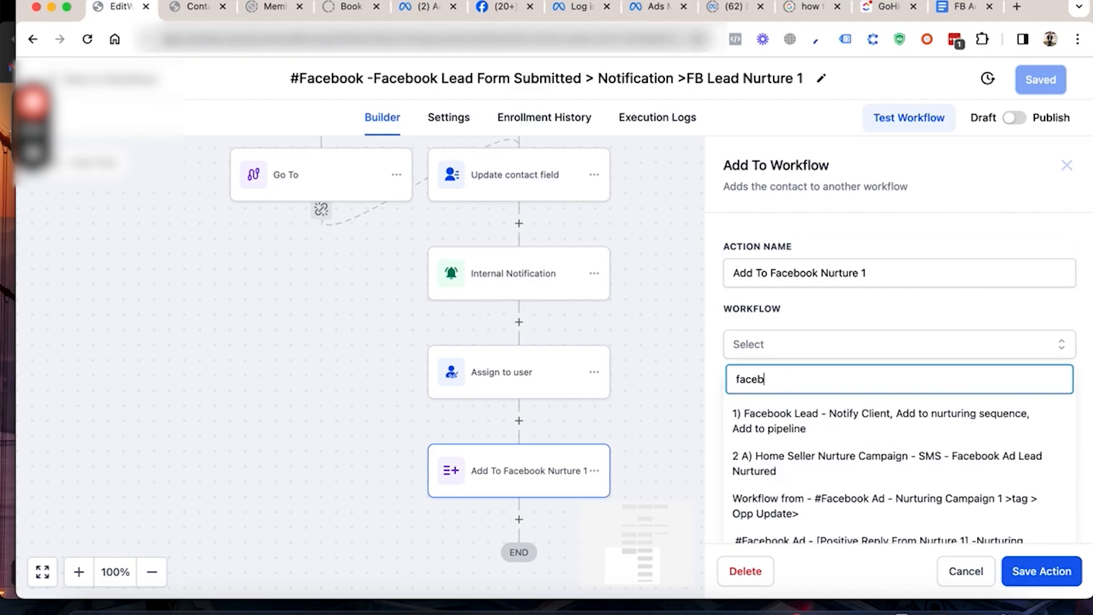
{"action": "type", "text": "ook"}
{"action": "scroll", "coordinate": [872, 464], "scroll_direction": "down", "scroll_amount": 1}
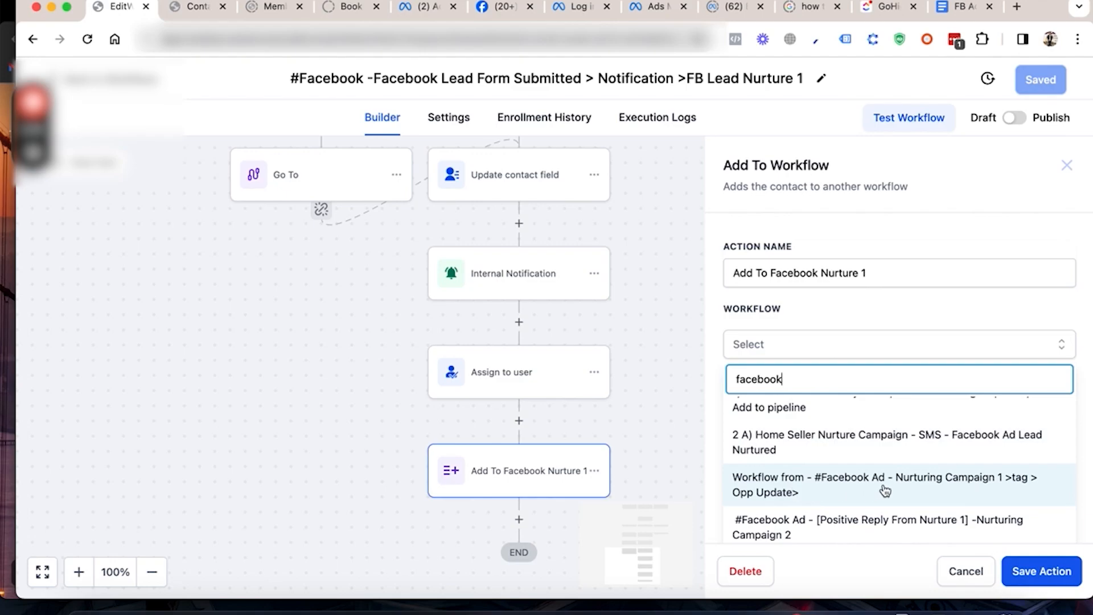
{"action": "left_click", "coordinate": [825, 498]}
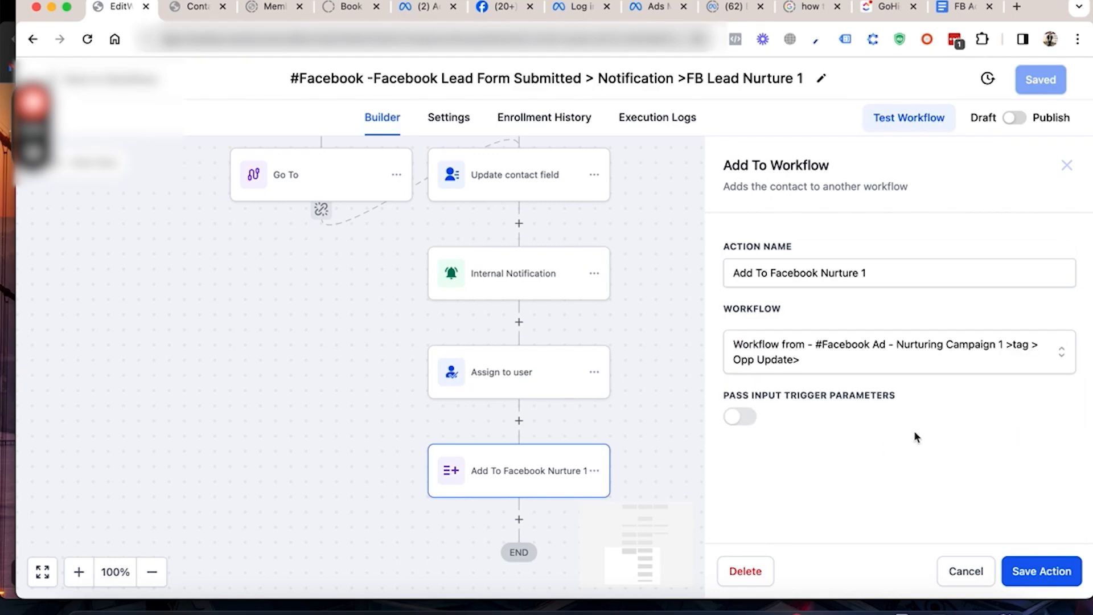
{"action": "left_click", "coordinate": [740, 416]}
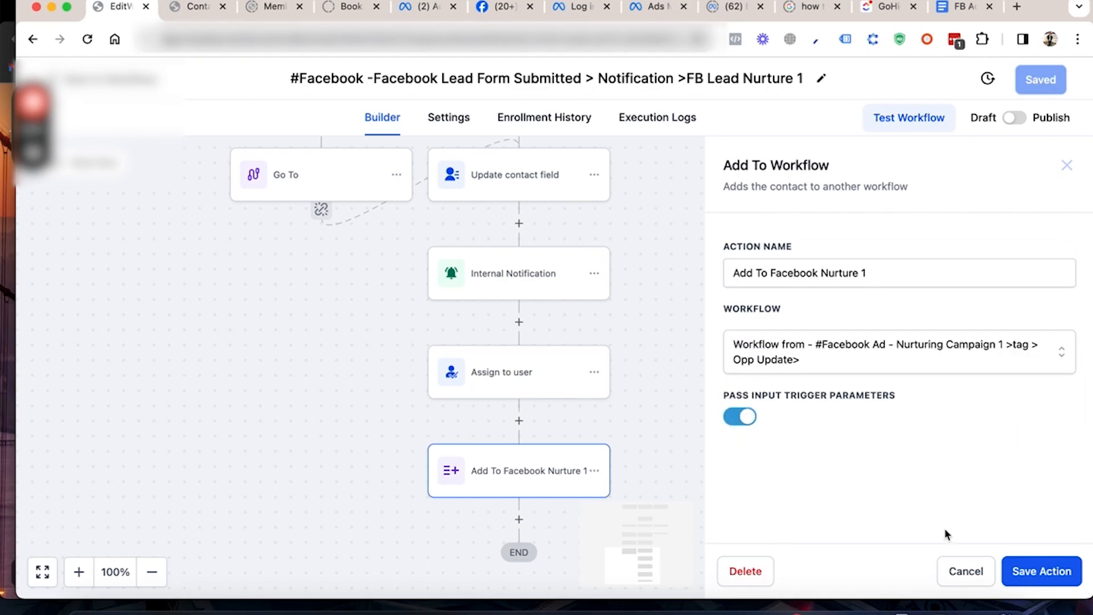
{"action": "left_click", "coordinate": [1037, 571]}
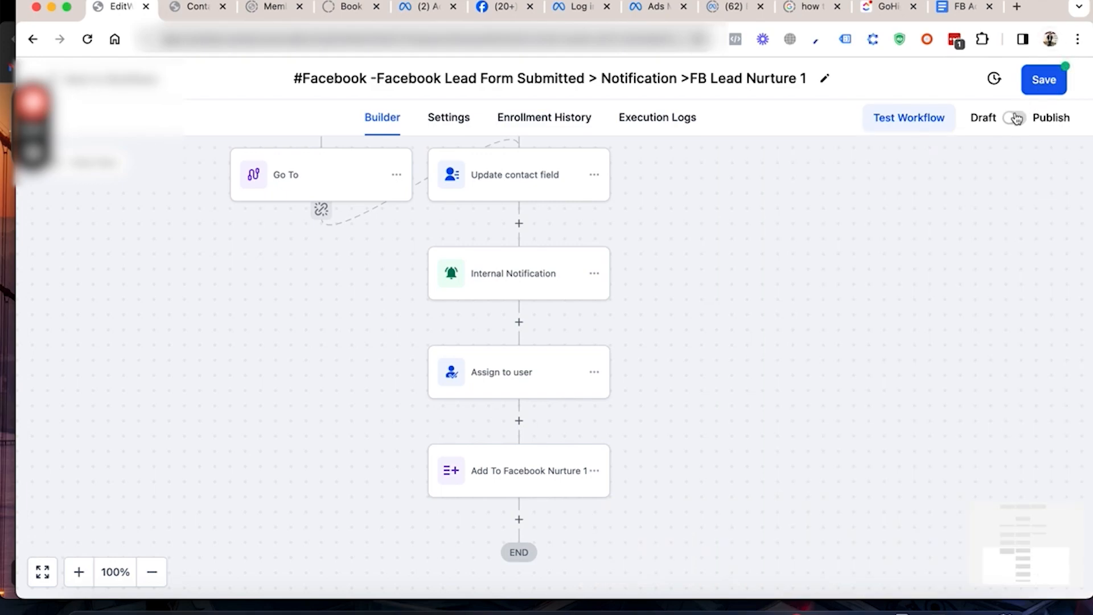
Step: Check the form choices in the Commission Based trigger's In Form filter and close the trigger without saving
{"action": "scroll", "coordinate": [728, 354], "scroll_direction": "up", "scroll_amount": 10}
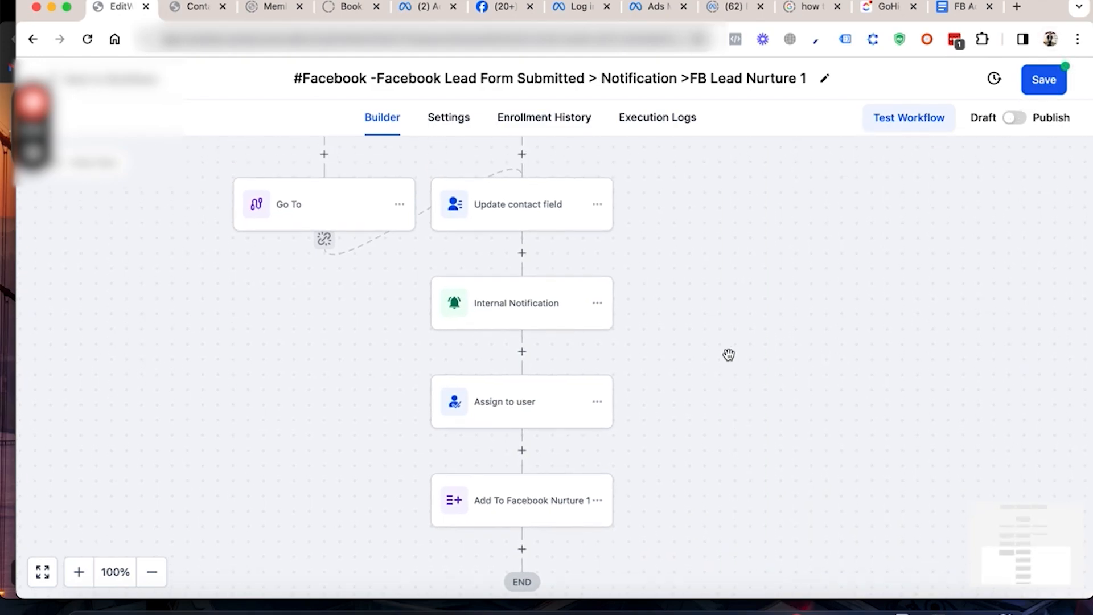
{"action": "scroll", "coordinate": [683, 357], "scroll_direction": "up", "scroll_amount": 6}
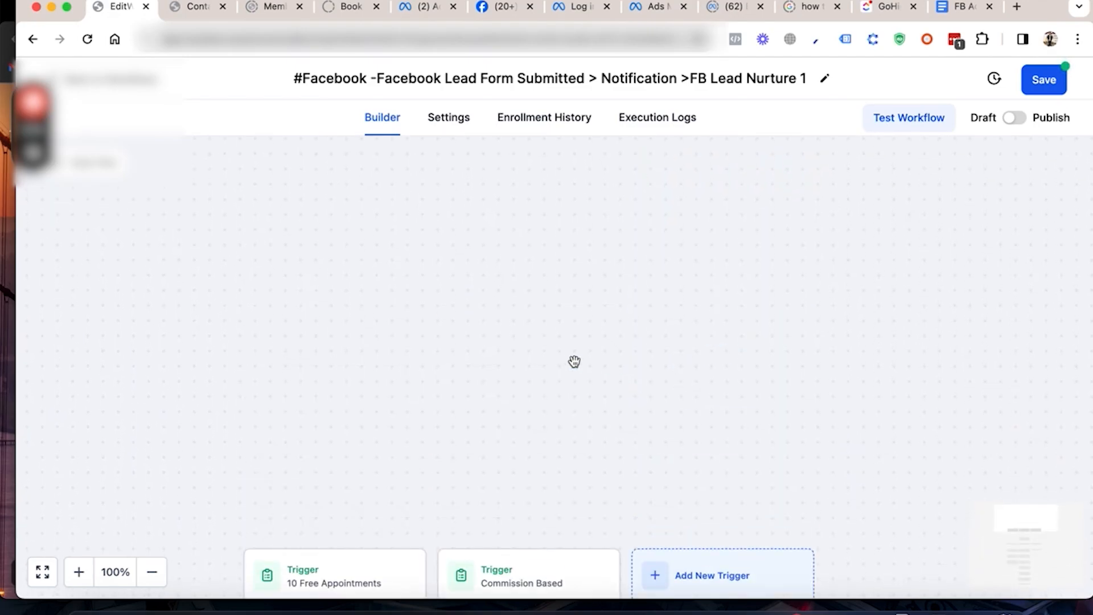
{"action": "scroll", "coordinate": [576, 362], "scroll_direction": "down", "scroll_amount": 4}
{"action": "scroll", "coordinate": [576, 367], "scroll_direction": "down", "scroll_amount": 1}
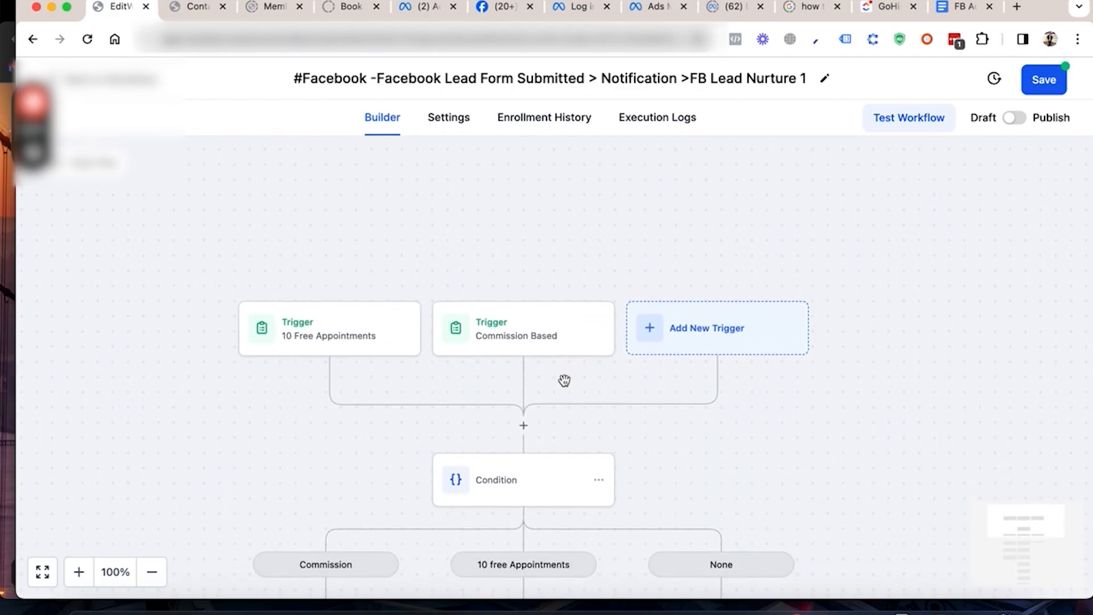
{"action": "scroll", "coordinate": [563, 381], "scroll_direction": "down", "scroll_amount": 2}
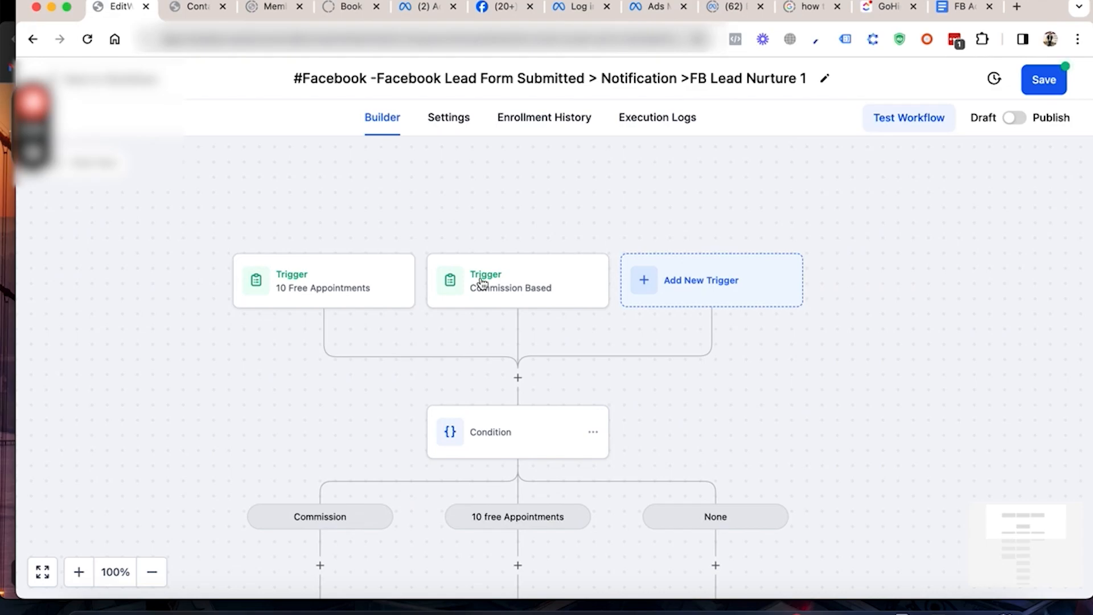
{"action": "left_click", "coordinate": [482, 283]}
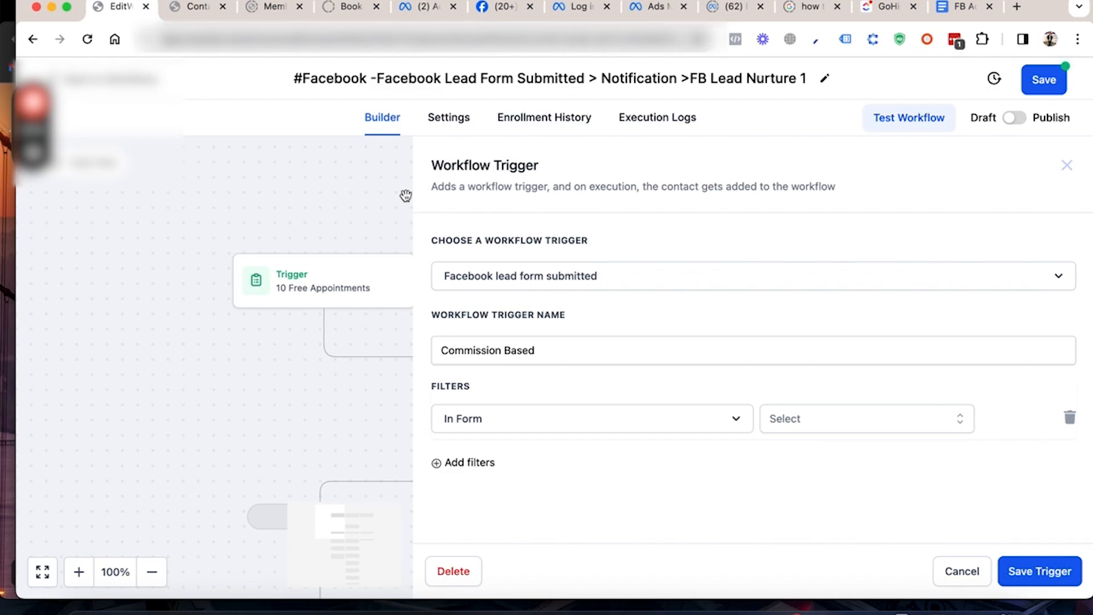
{"action": "left_click", "coordinate": [797, 419]}
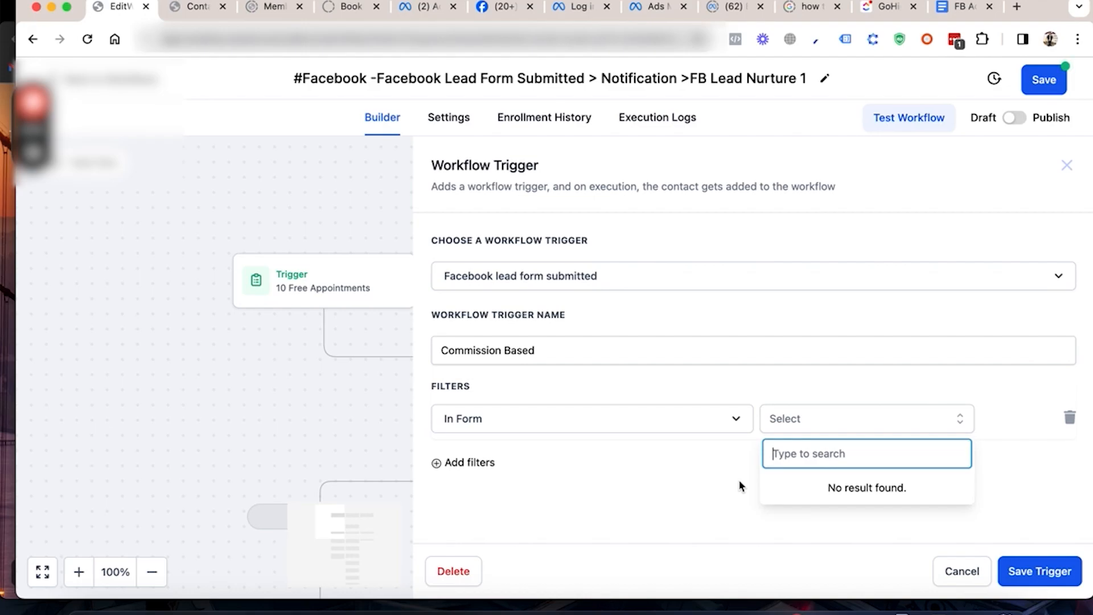
{"action": "left_click", "coordinate": [949, 576]}
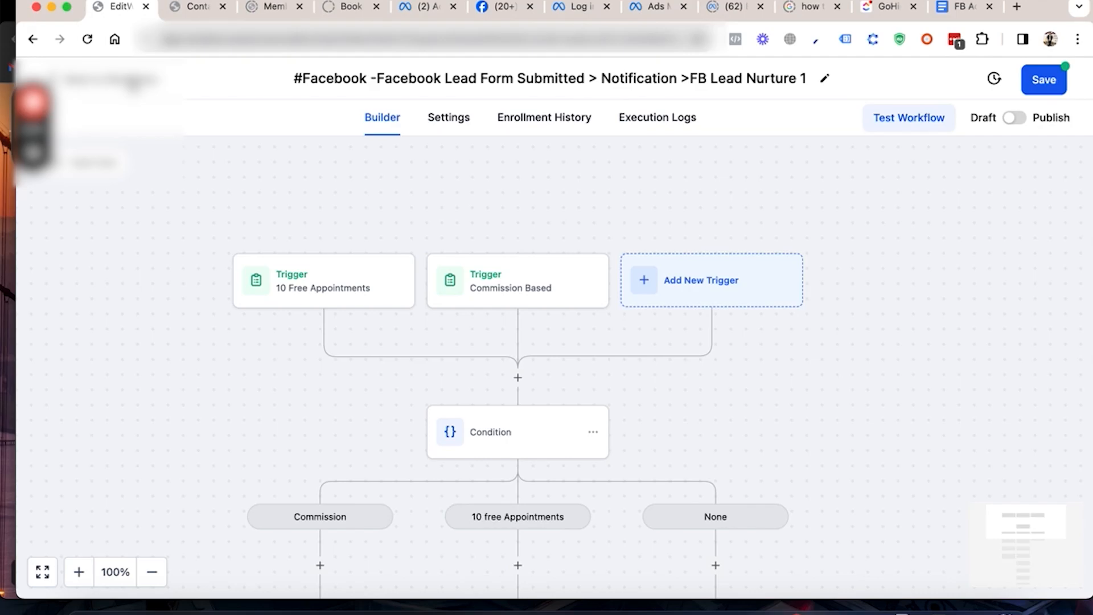
Step: Leave the workflow discarding its unsaved changes, and open the "#Facebook Ad - Nurturing Campaign 1 >tag > Opp Update>" workflow
{"action": "left_click", "coordinate": [133, 83]}
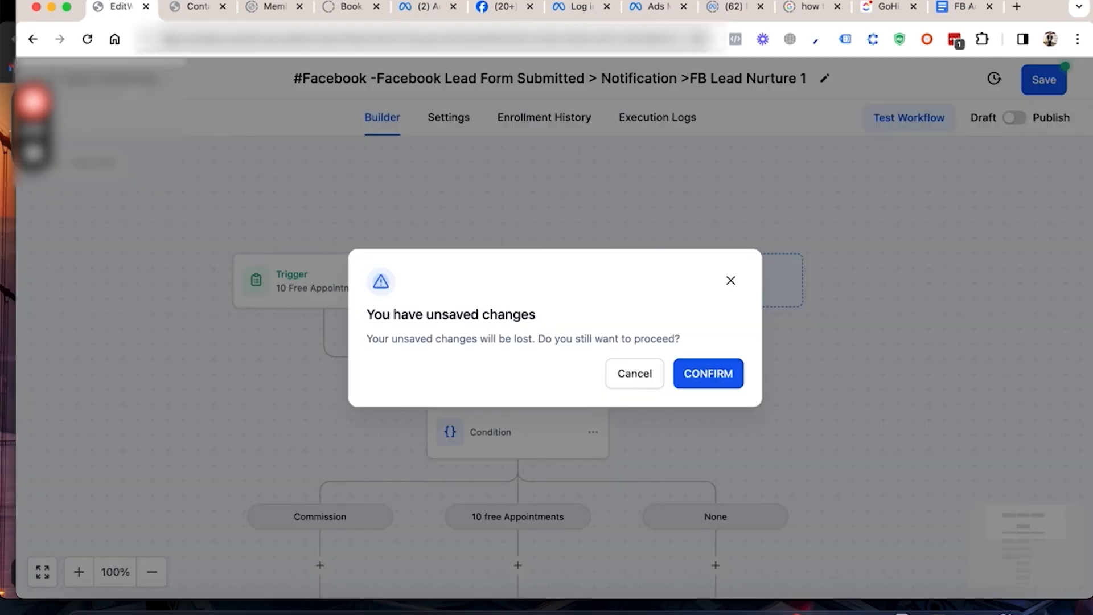
{"action": "left_click", "coordinate": [713, 373]}
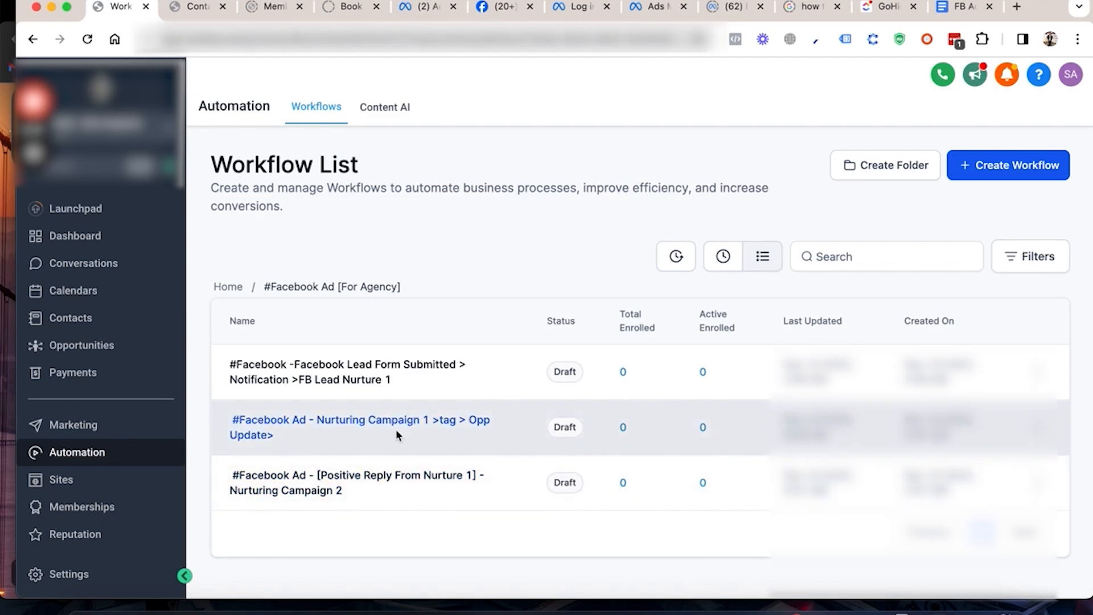
{"action": "left_click", "coordinate": [397, 435]}
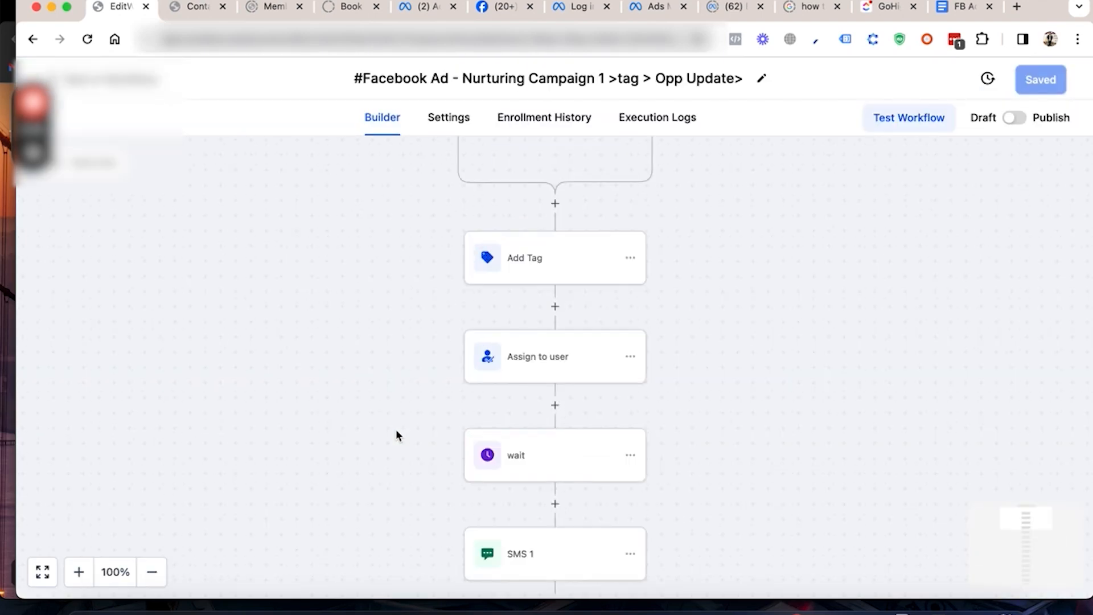
{"action": "scroll", "coordinate": [393, 330], "scroll_direction": "up", "scroll_amount": 3}
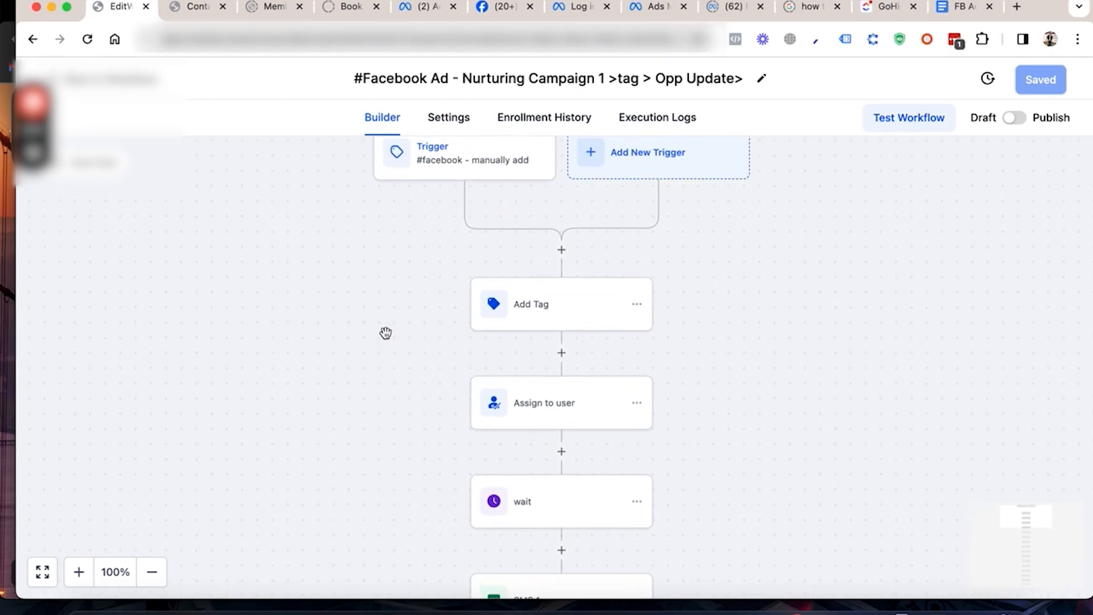
{"action": "scroll", "coordinate": [456, 329], "scroll_direction": "down", "scroll_amount": 1}
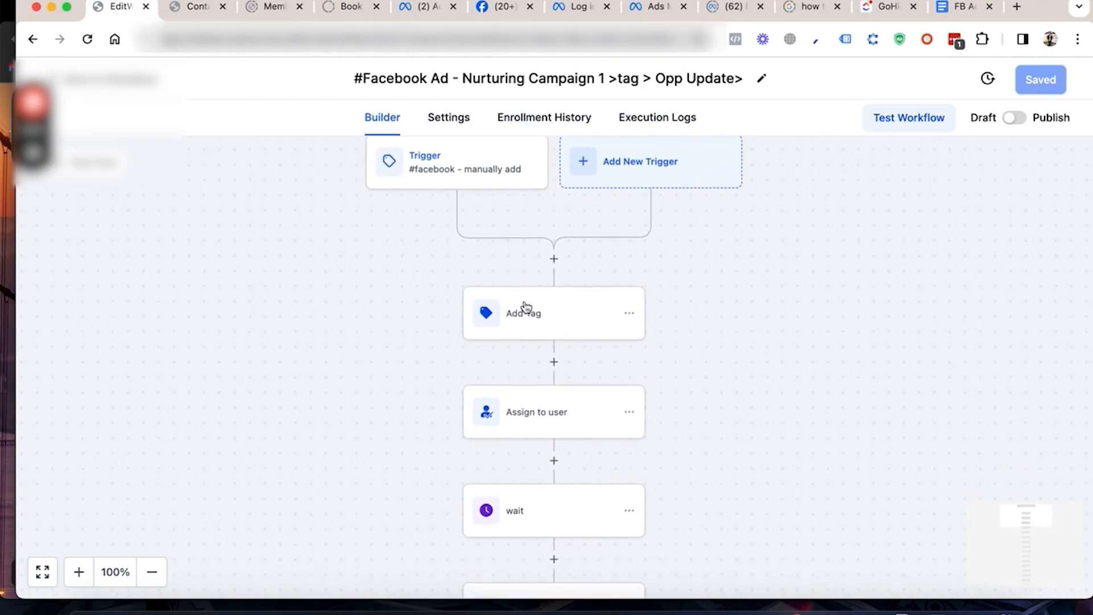
Step: Check the user selection in Nurturing Campaign 1's Assign to user action and close it without saving
{"action": "left_click", "coordinate": [520, 405]}
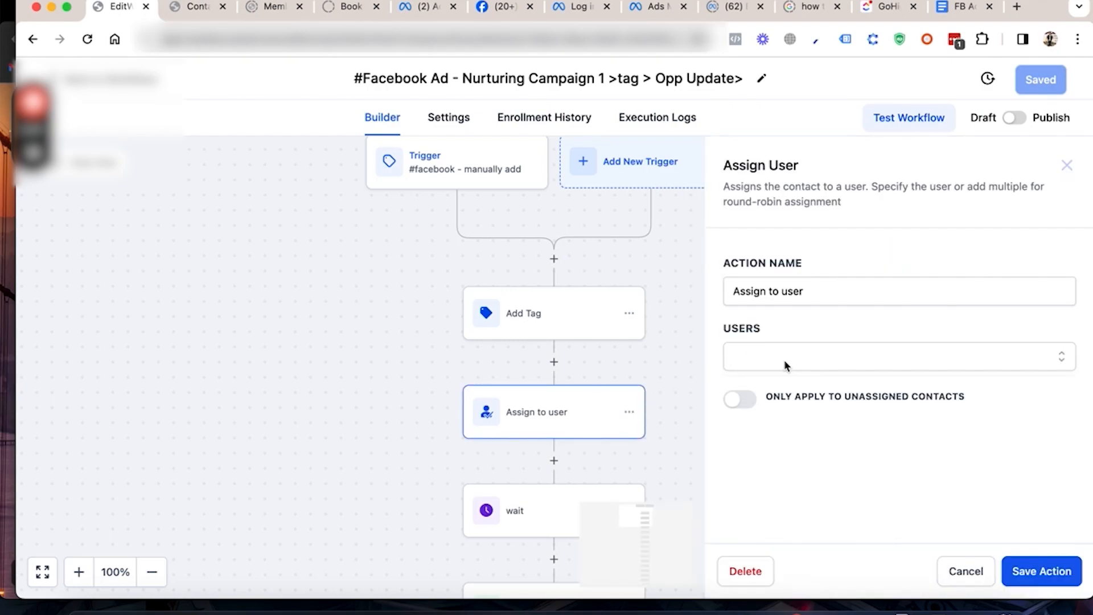
{"action": "left_click", "coordinate": [783, 361]}
{"action": "left_click", "coordinate": [784, 361]}
{"action": "left_click", "coordinate": [948, 572]}
Step: Open the SMS 1 action in Nurturing Campaign 1 and review its message
{"action": "scroll", "coordinate": [583, 451], "scroll_direction": "down", "scroll_amount": 5}
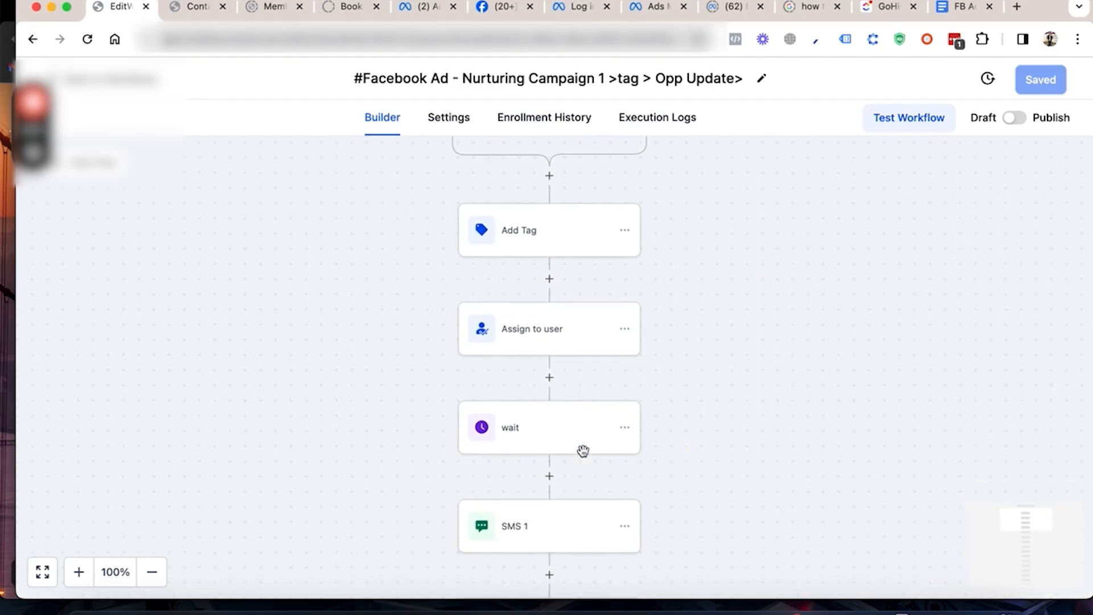
{"action": "left_click", "coordinate": [550, 443]}
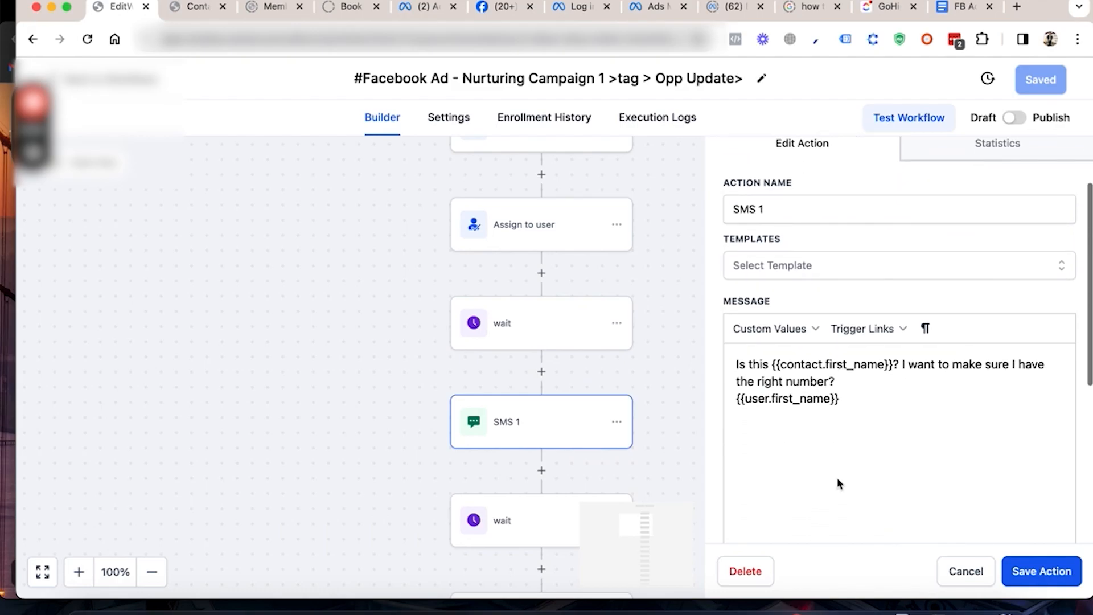
Step: Close SMS 1, then review the SMS 2 and SMS 3 messages in Nurturing Campaign 1, closing each without saving
{"action": "left_click", "coordinate": [967, 572]}
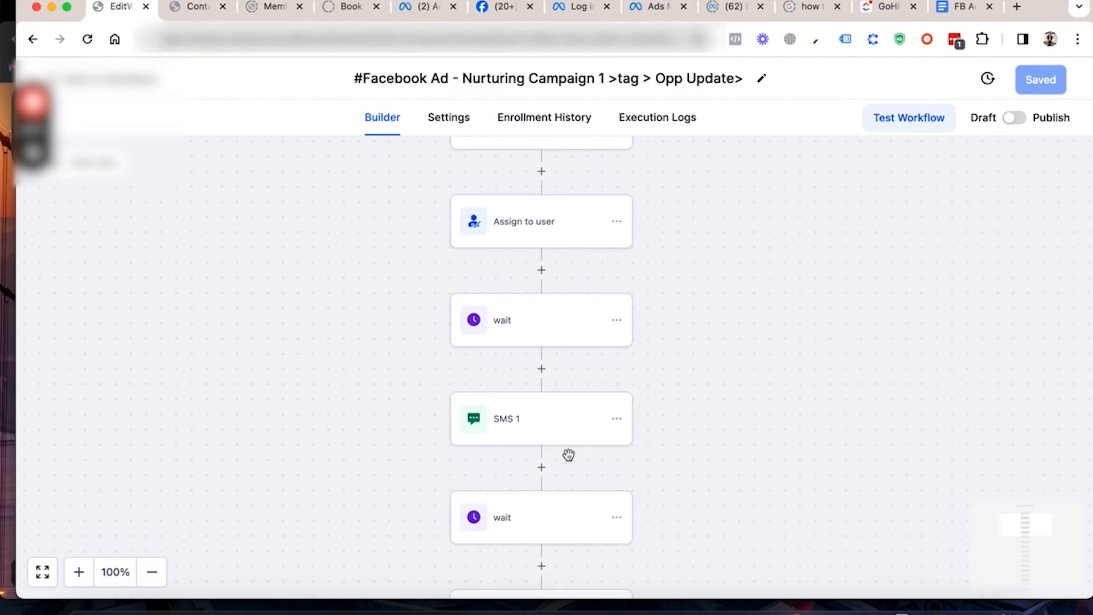
{"action": "scroll", "coordinate": [568, 455], "scroll_direction": "down", "scroll_amount": 6}
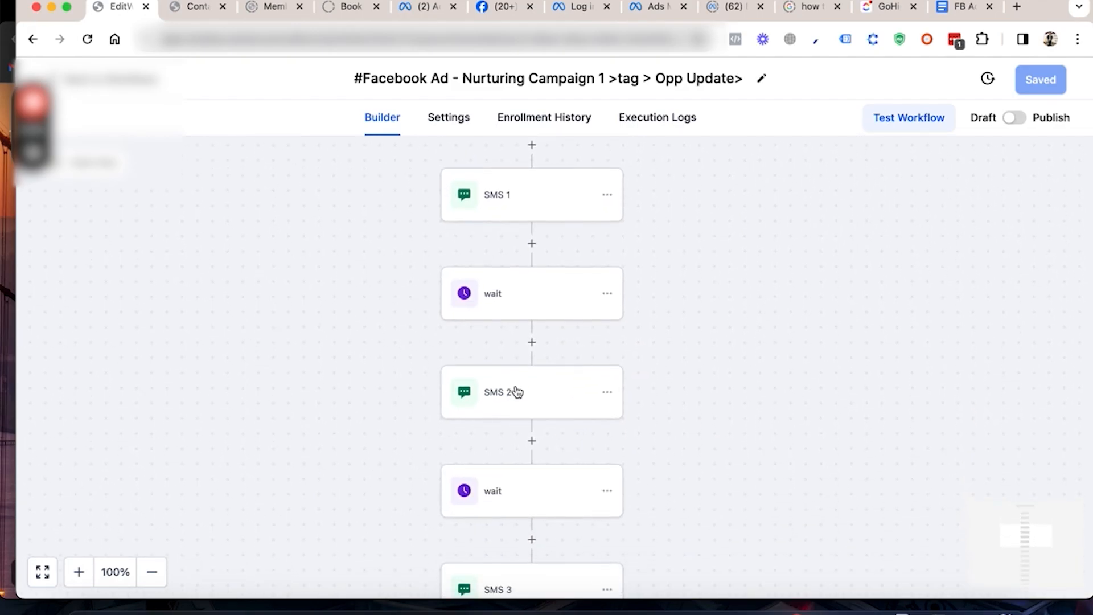
{"action": "left_click", "coordinate": [515, 390]}
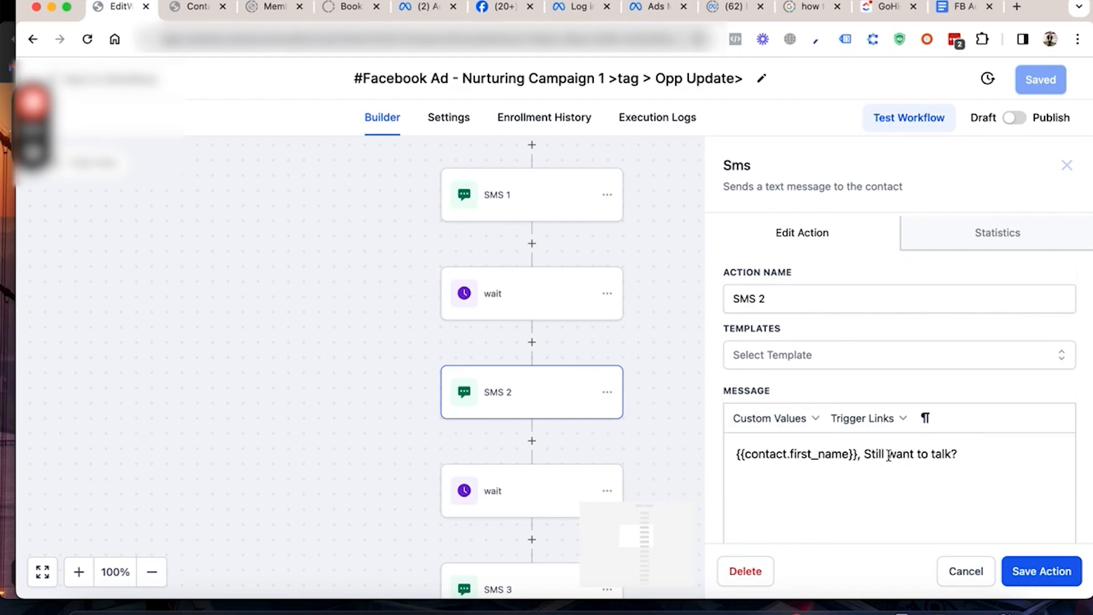
{"action": "left_click", "coordinate": [956, 575]}
{"action": "scroll", "coordinate": [518, 417], "scroll_direction": "down", "scroll_amount": 4}
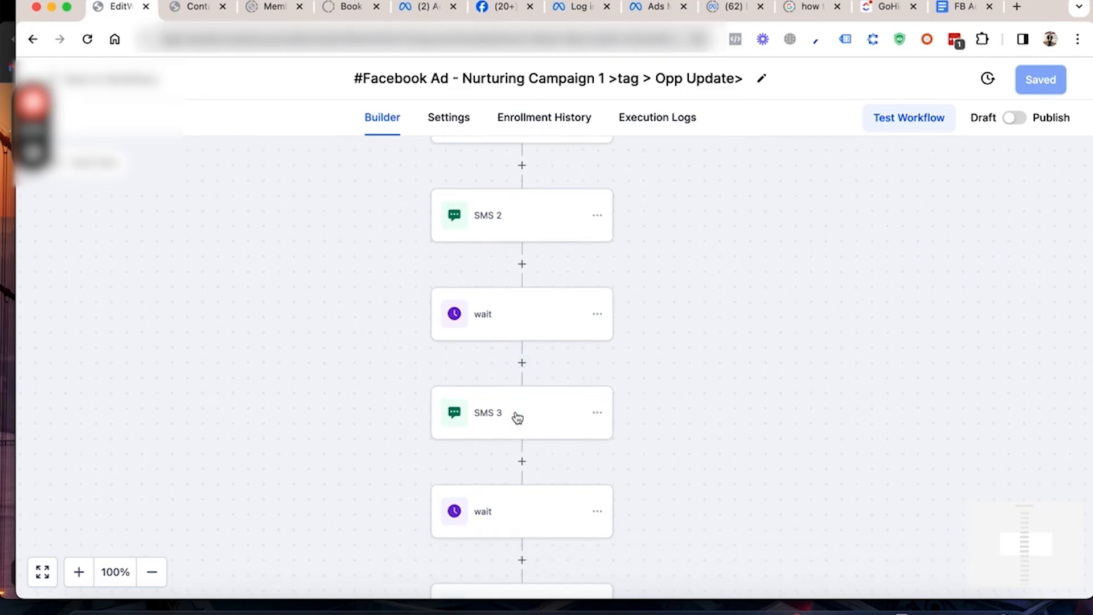
{"action": "left_click", "coordinate": [517, 416]}
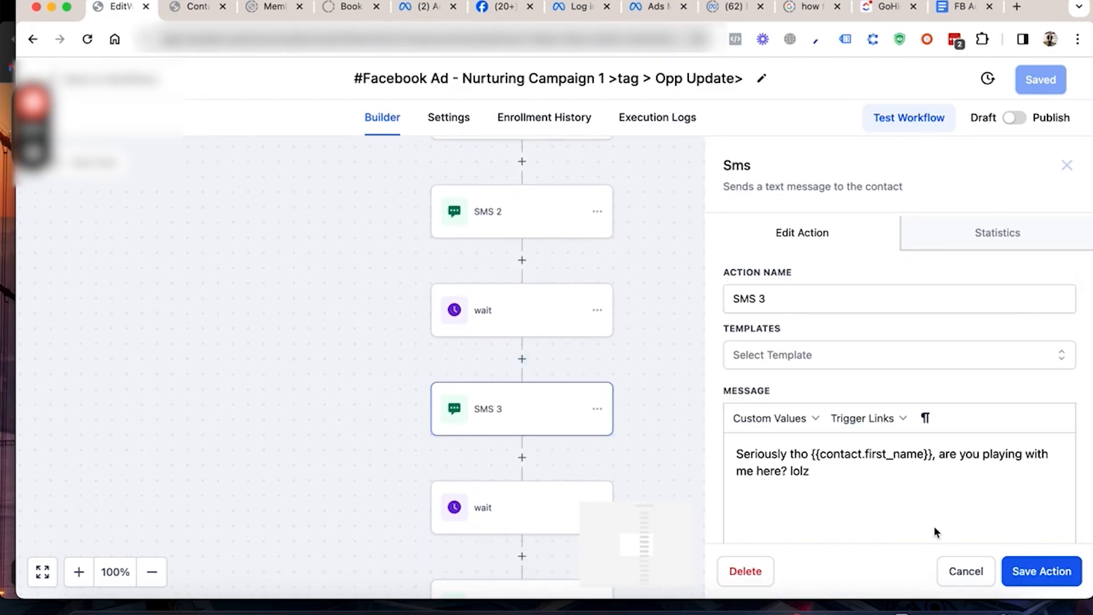
{"action": "left_click", "coordinate": [964, 572]}
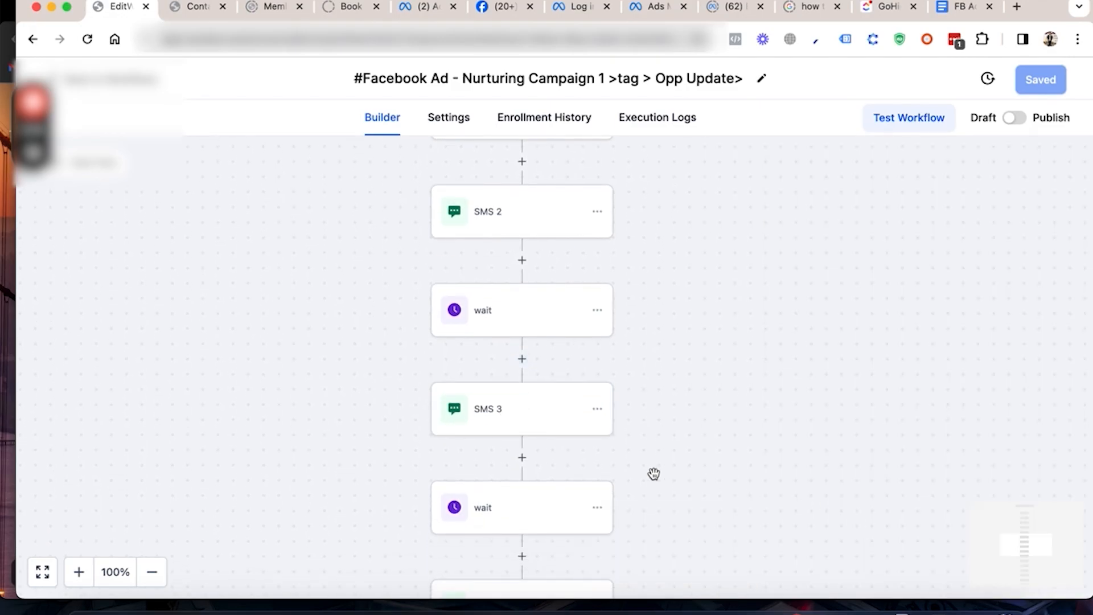
Step: Look over the remaining Nurturing Campaign 1 actions and open the "#Facebook Ad - [Positive Reply From Nurture 1] -Nurturing Campaign 2" workflow
{"action": "scroll", "coordinate": [653, 474], "scroll_direction": "down", "scroll_amount": 10}
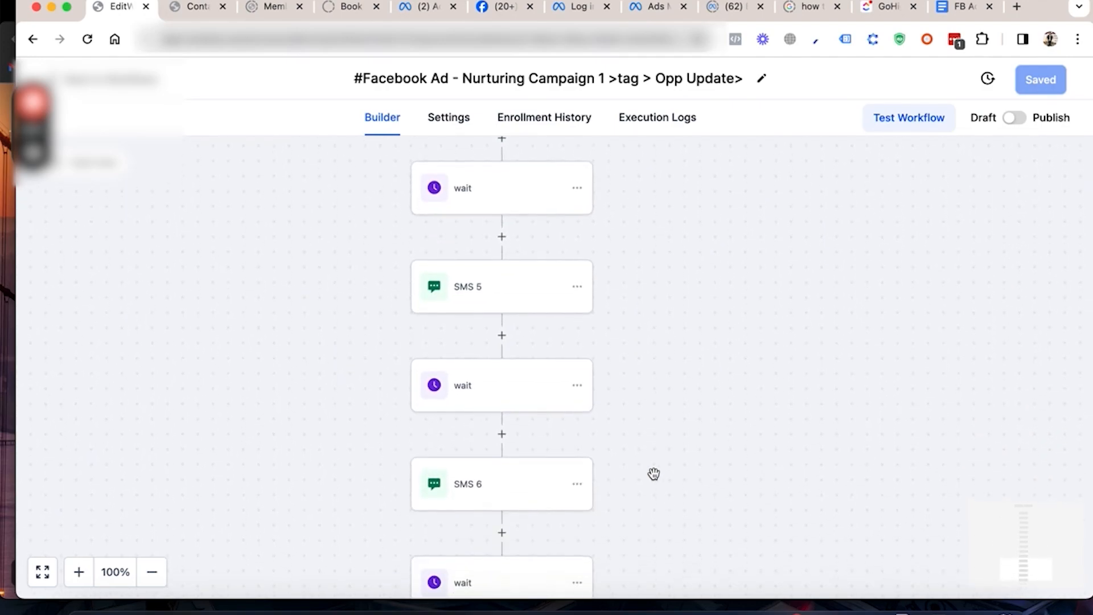
{"action": "scroll", "coordinate": [654, 473], "scroll_direction": "down", "scroll_amount": 5}
{"action": "scroll", "coordinate": [654, 474], "scroll_direction": "up", "scroll_amount": 8}
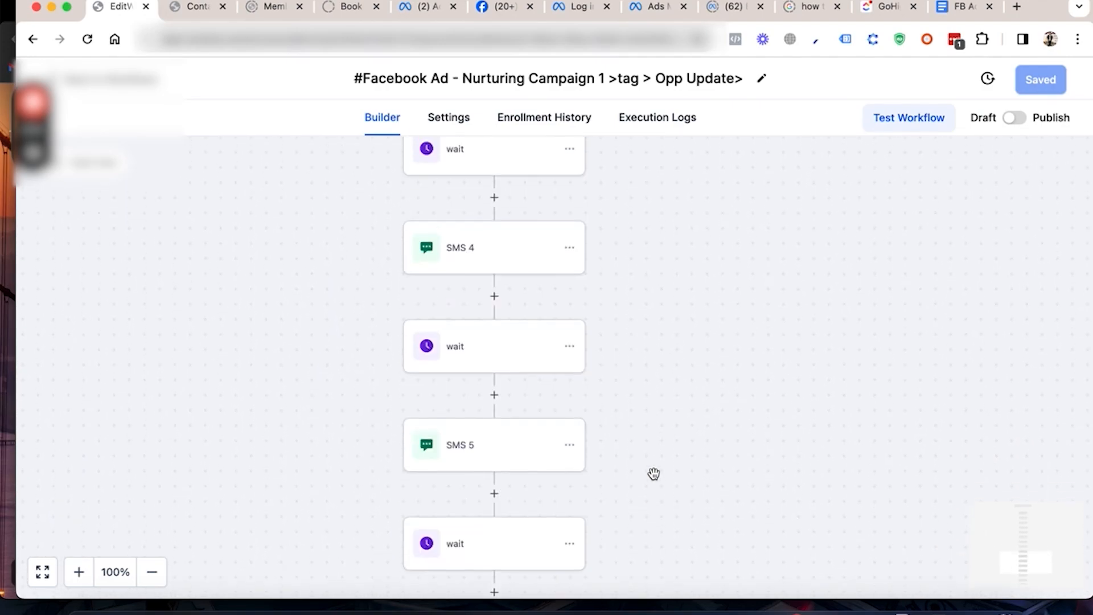
{"action": "scroll", "coordinate": [653, 474], "scroll_direction": "up", "scroll_amount": 3}
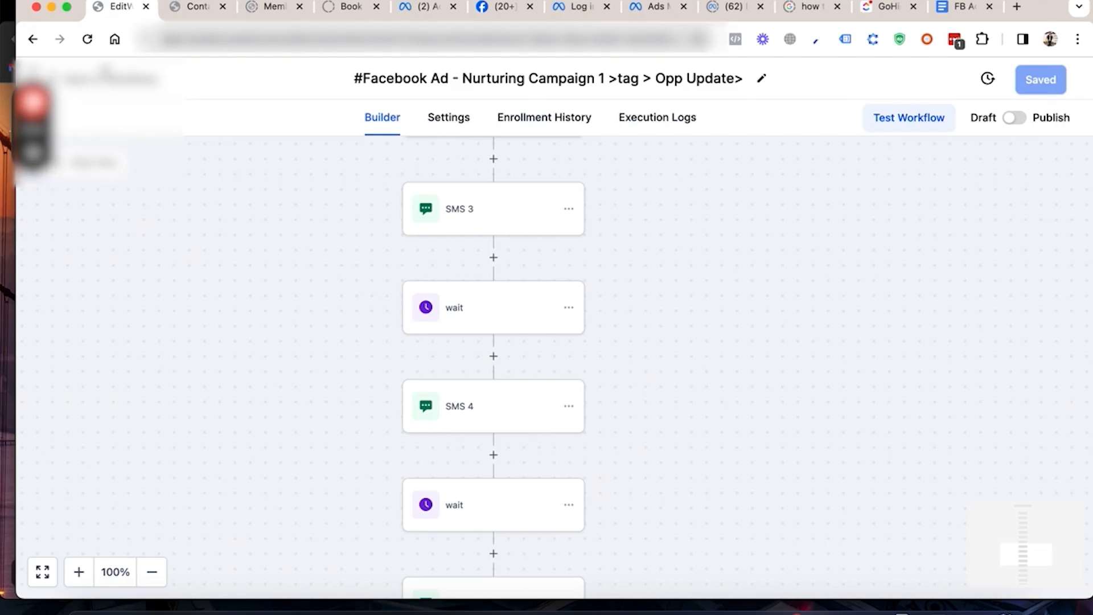
{"action": "left_click", "coordinate": [113, 81]}
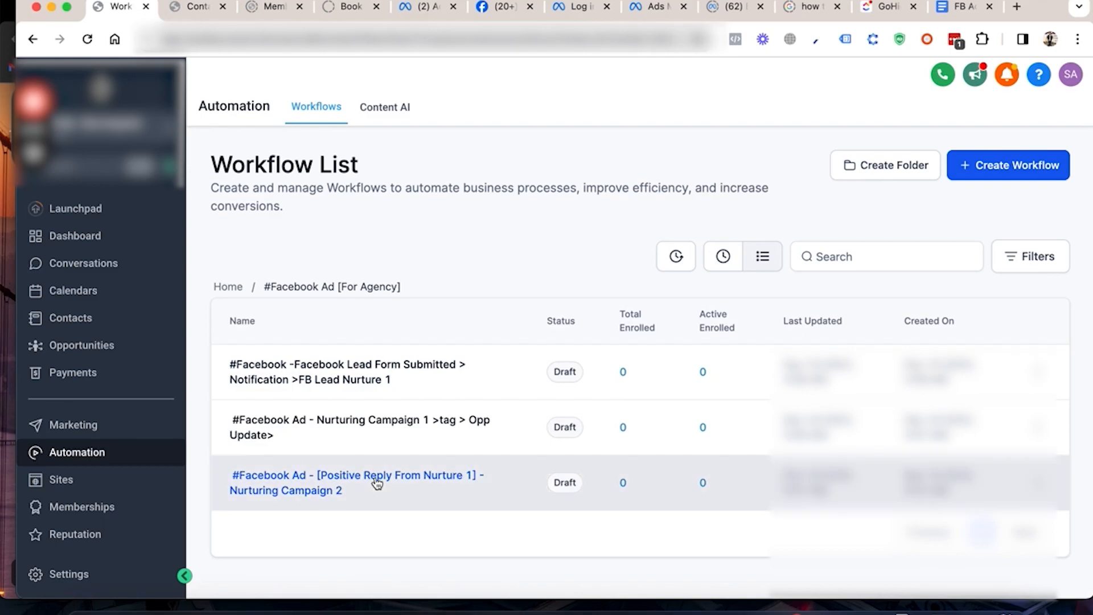
{"action": "left_click", "coordinate": [377, 483]}
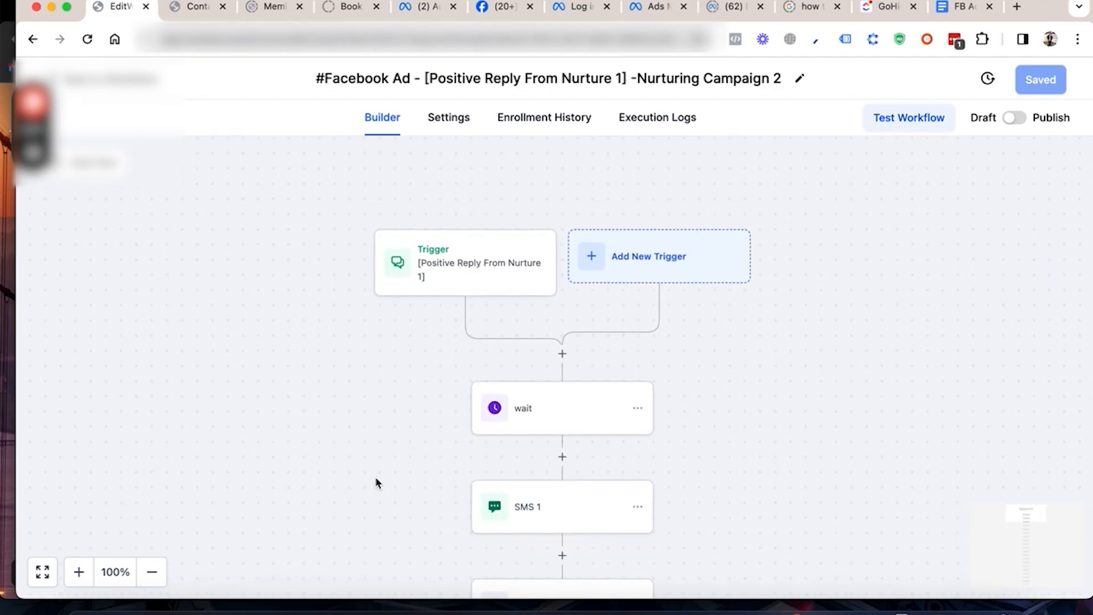
Step: Set the positive reply trigger's Replied to Workflow filter to "Workflow from - #Facebook Ad - Nurturing Campaign 1 >tag > Opp Update>" and save the trigger
{"action": "left_click", "coordinate": [468, 265]}
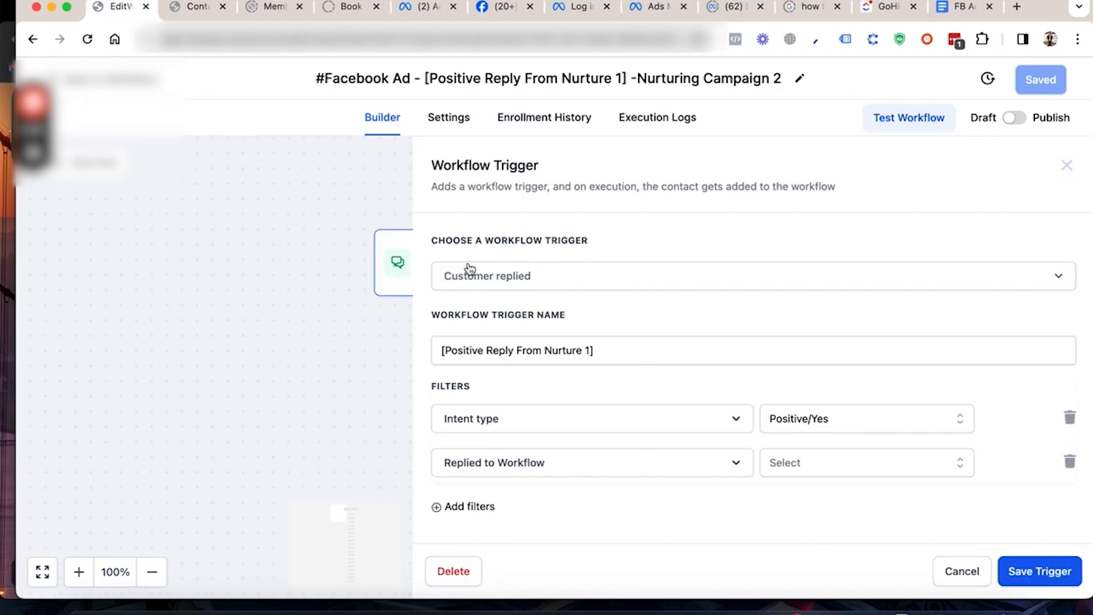
{"action": "left_click", "coordinate": [784, 464]}
{"action": "scroll", "coordinate": [804, 462], "scroll_direction": "down", "scroll_amount": 2}
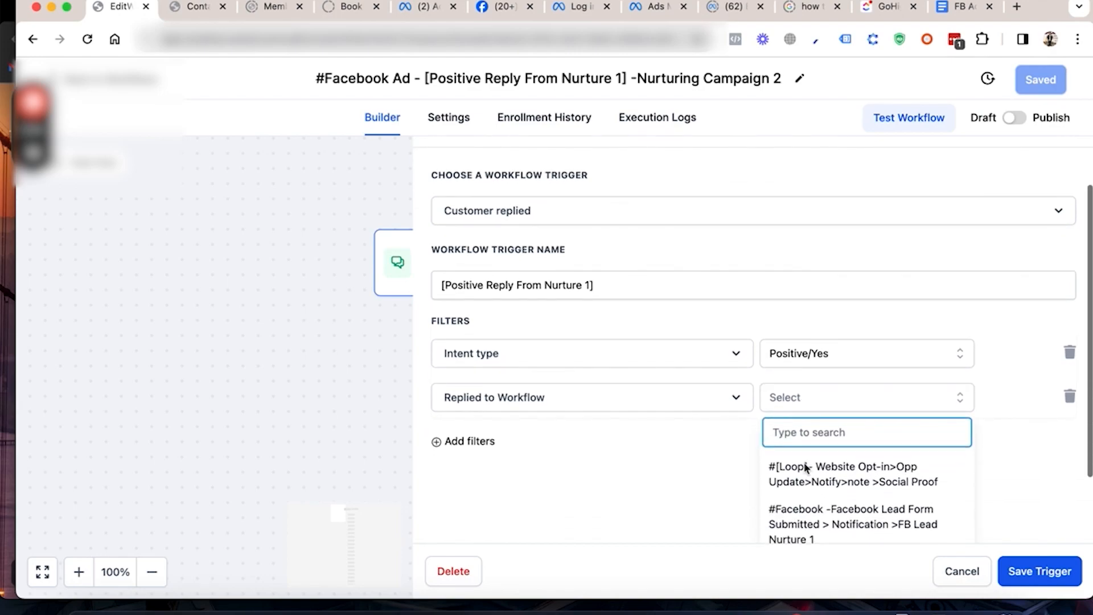
{"action": "type", "text": "facebo"}
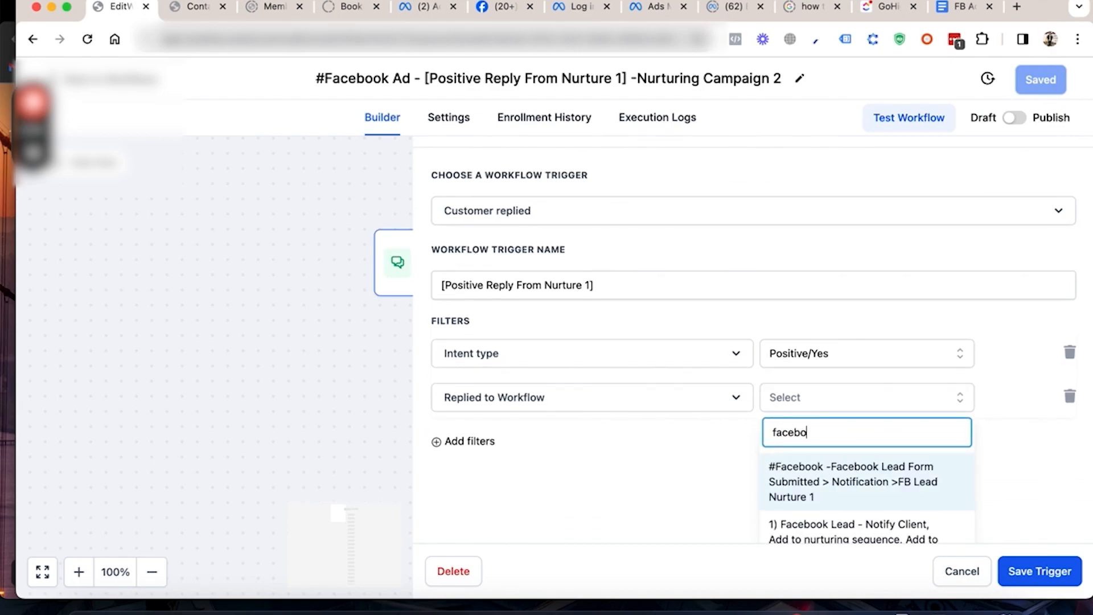
{"action": "type", "text": "ok"}
{"action": "scroll", "coordinate": [855, 478], "scroll_direction": "down", "scroll_amount": 3}
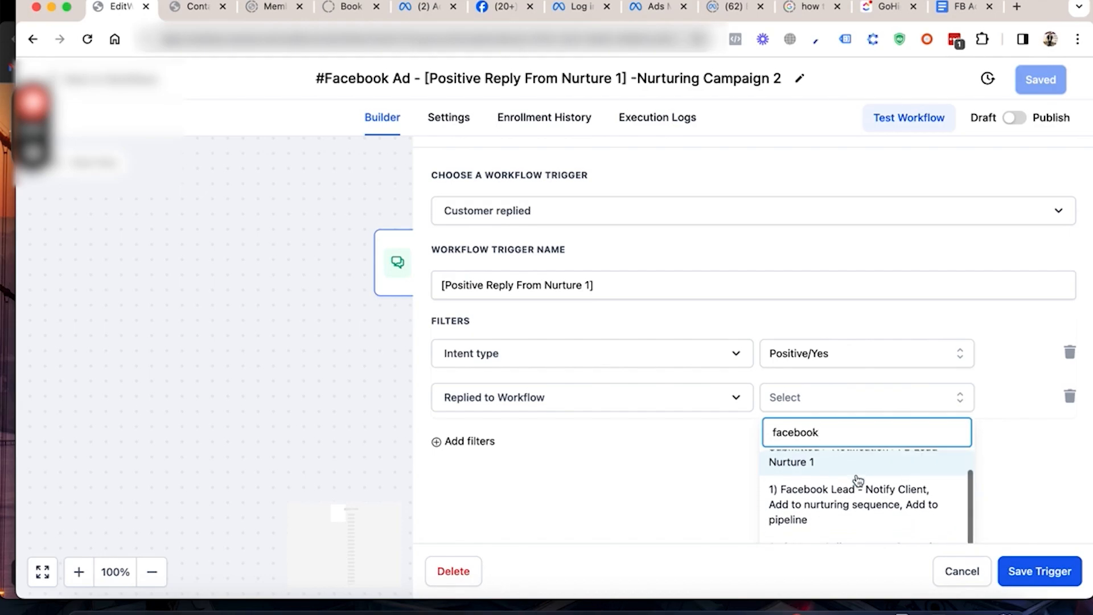
{"action": "scroll", "coordinate": [858, 479], "scroll_direction": "down", "scroll_amount": 2}
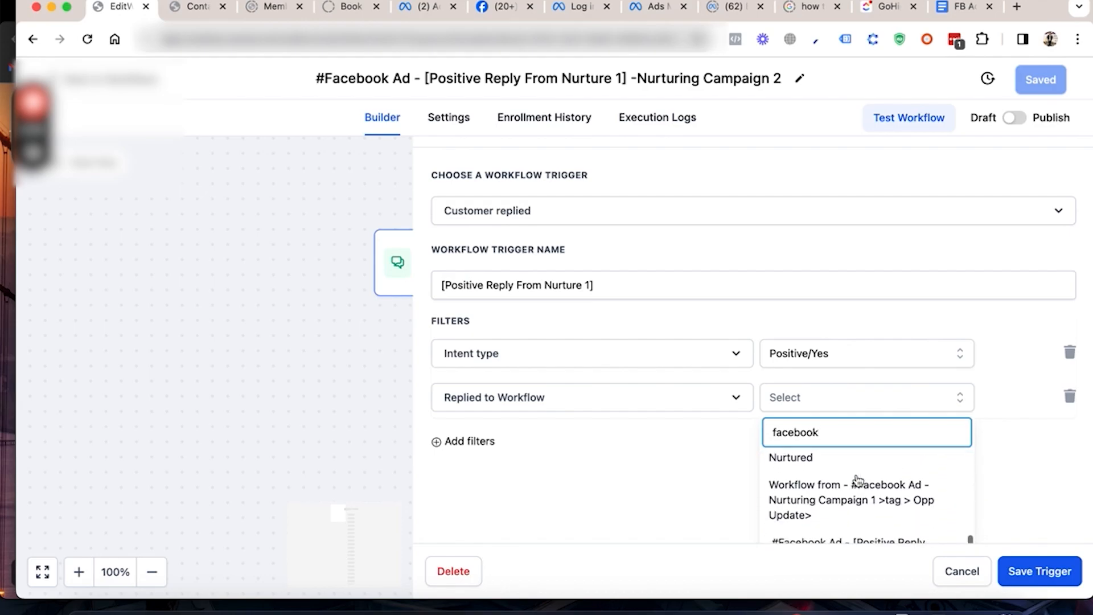
{"action": "left_click", "coordinate": [818, 514]}
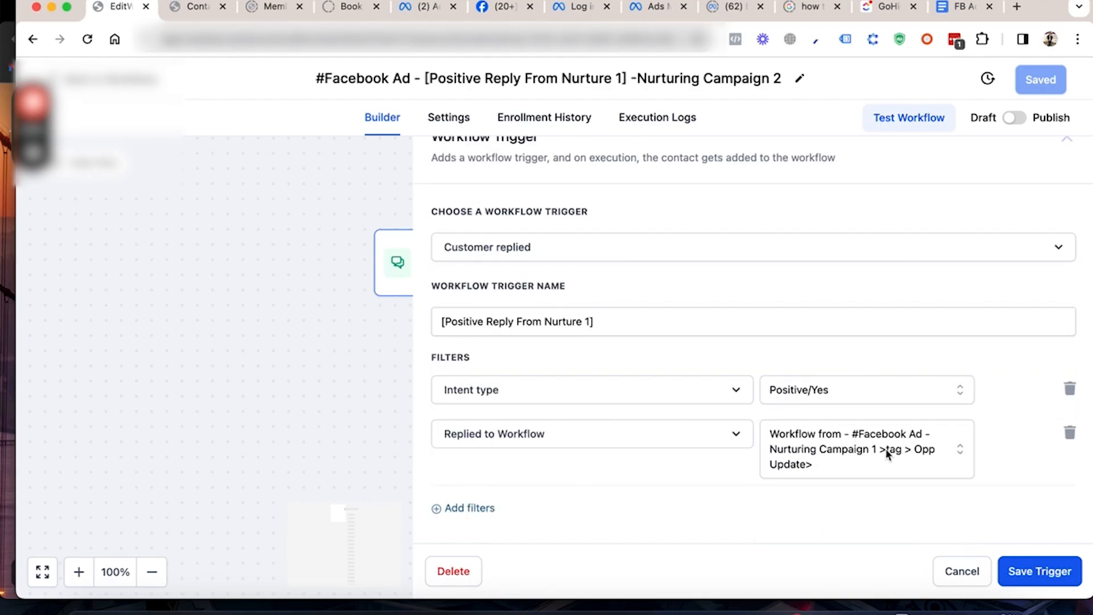
{"action": "left_click", "coordinate": [1021, 569]}
Step: Open the SMS 1 and SMS 2 actions in Nurturing Campaign 2 and check the SMS 2 message
{"action": "scroll", "coordinate": [676, 439], "scroll_direction": "down", "scroll_amount": 5}
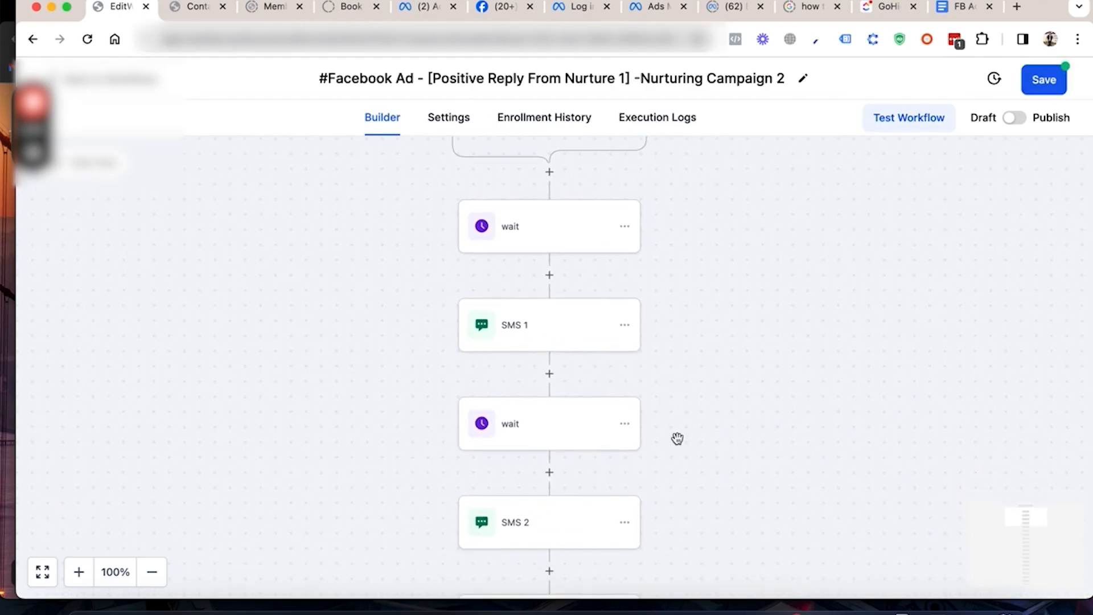
{"action": "scroll", "coordinate": [676, 437], "scroll_direction": "down", "scroll_amount": 1}
{"action": "left_click", "coordinate": [549, 312]}
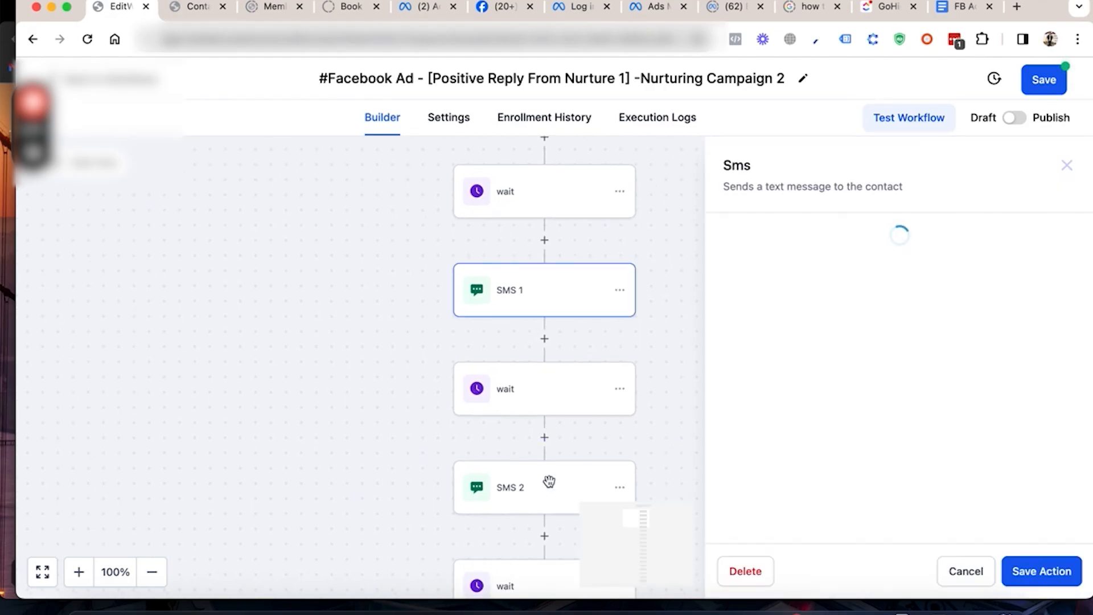
{"action": "left_click", "coordinate": [551, 492]}
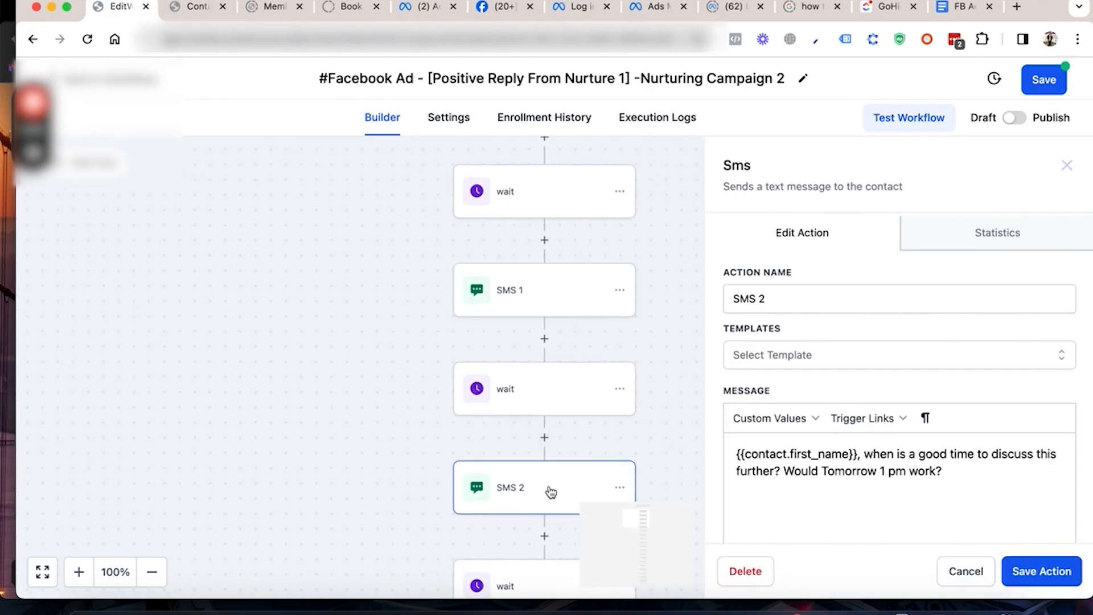
Step: Open the Email 24 action in Nurturing Campaign 2 and examine its subject and message body
{"action": "scroll", "coordinate": [551, 492], "scroll_direction": "down", "scroll_amount": 10}
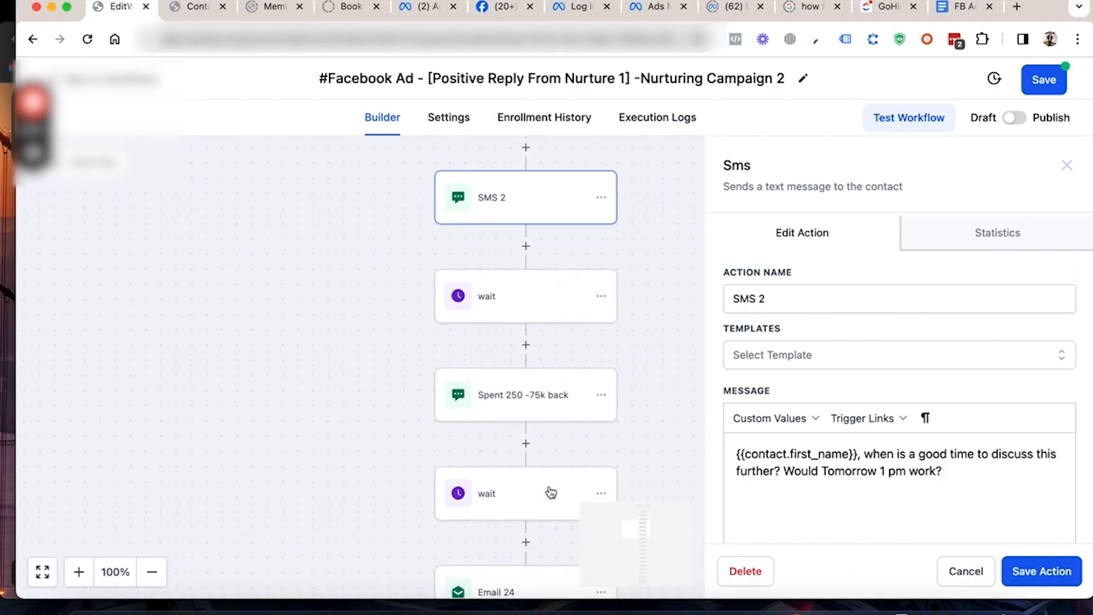
{"action": "scroll", "coordinate": [550, 490], "scroll_direction": "down", "scroll_amount": 4}
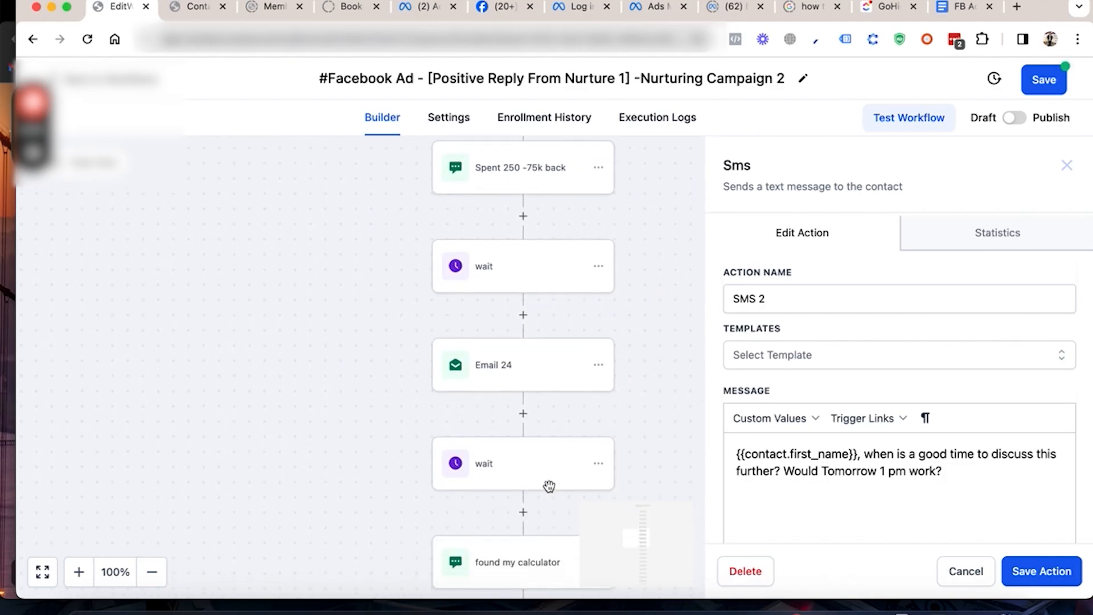
{"action": "left_click", "coordinate": [522, 348]}
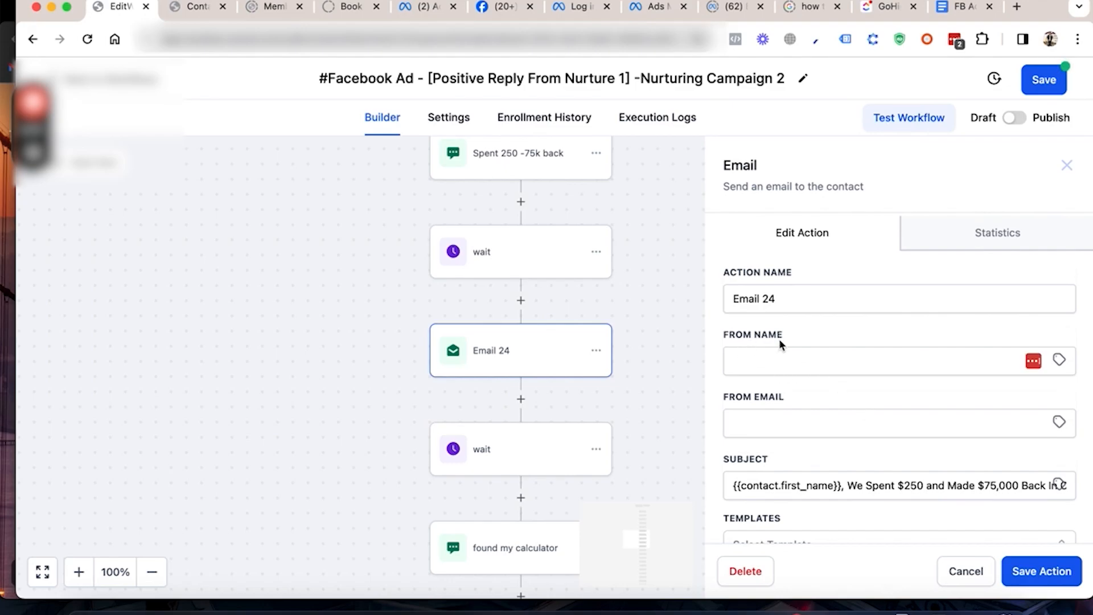
{"action": "scroll", "coordinate": [836, 470], "scroll_direction": "down", "scroll_amount": 3}
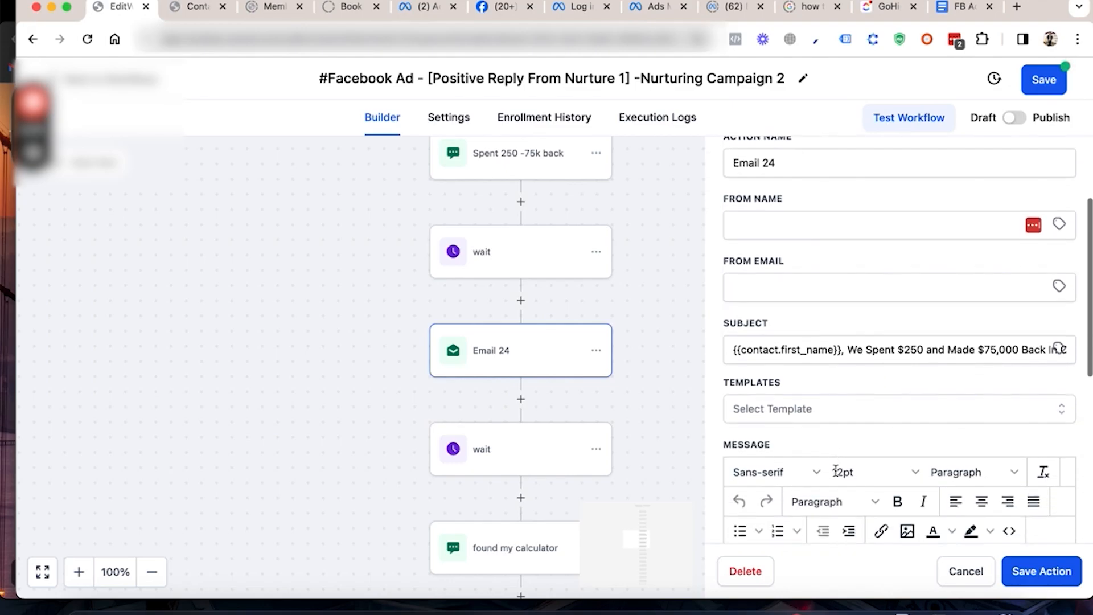
{"action": "scroll", "coordinate": [890, 342], "scroll_direction": "down", "scroll_amount": 8}
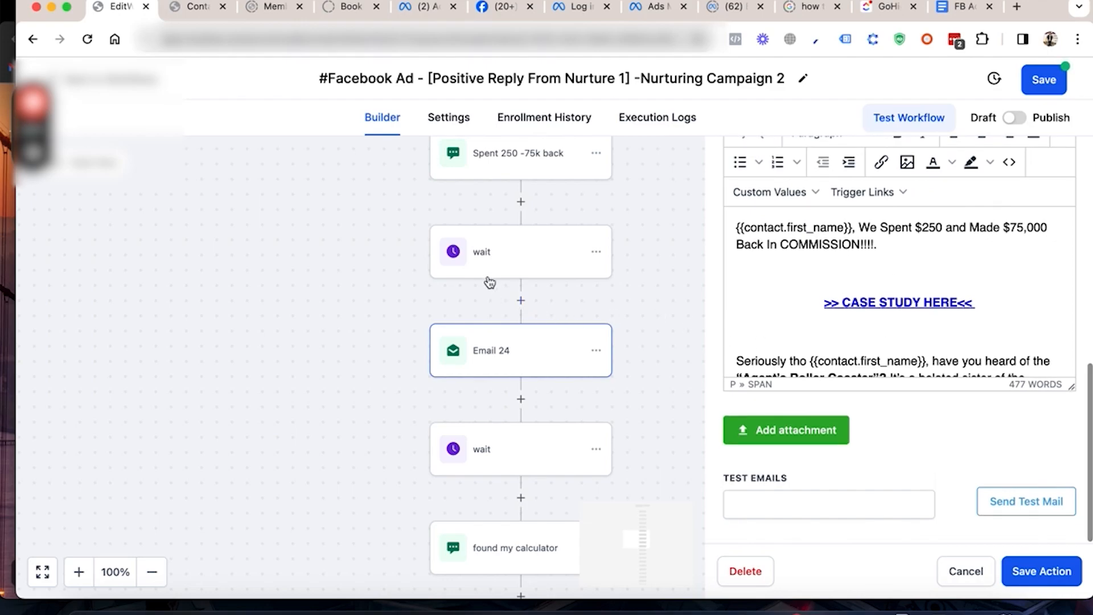
Step: Reopen SMS 2 and SMS 1 in Nurturing Campaign 2 to review their messages, and close the action without saving
{"action": "scroll", "coordinate": [489, 282], "scroll_direction": "up", "scroll_amount": 4}
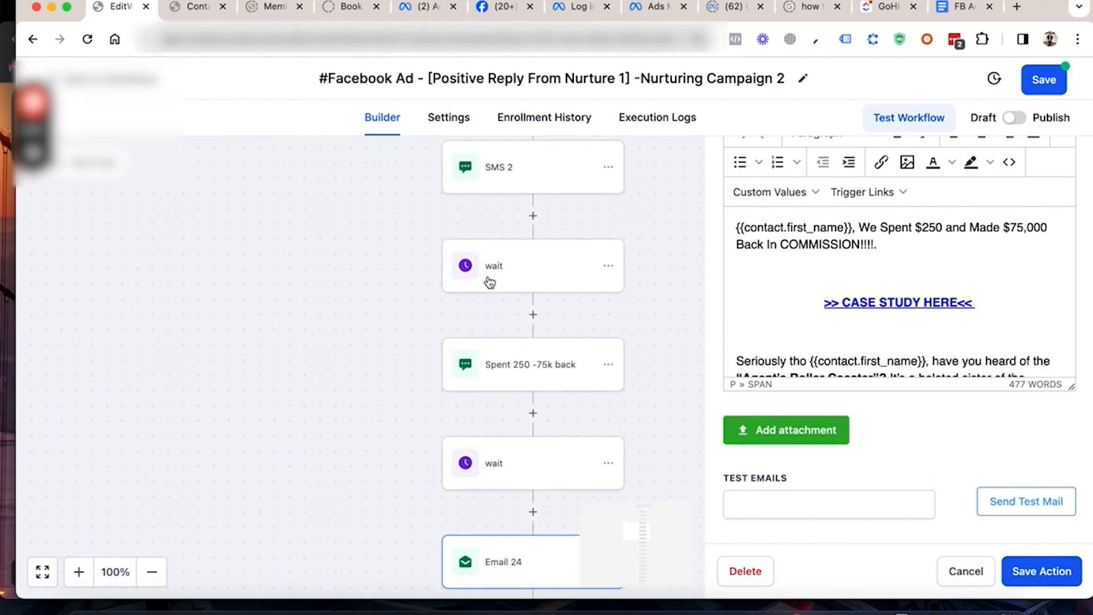
{"action": "scroll", "coordinate": [489, 282], "scroll_direction": "up", "scroll_amount": 4}
{"action": "left_click", "coordinate": [497, 296]}
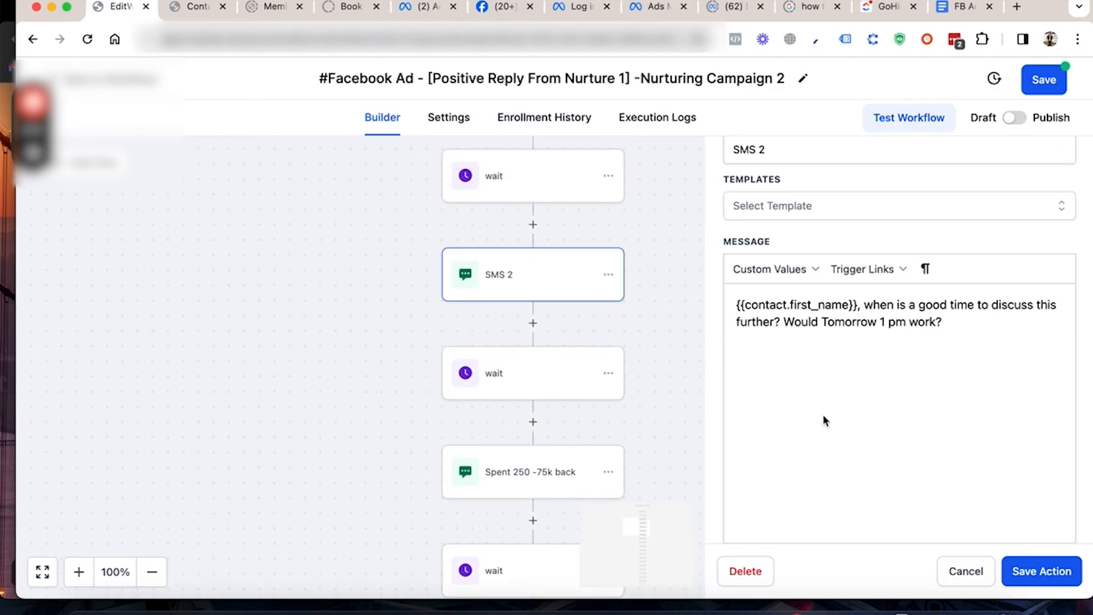
{"action": "scroll", "coordinate": [578, 283], "scroll_direction": "up", "scroll_amount": 10}
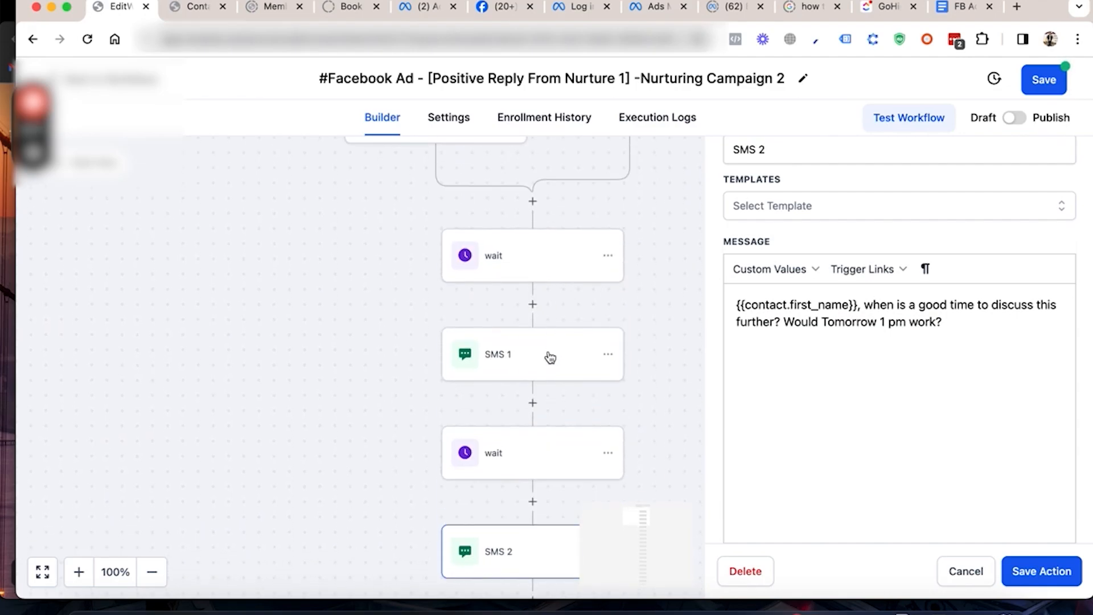
{"action": "left_click", "coordinate": [549, 357]}
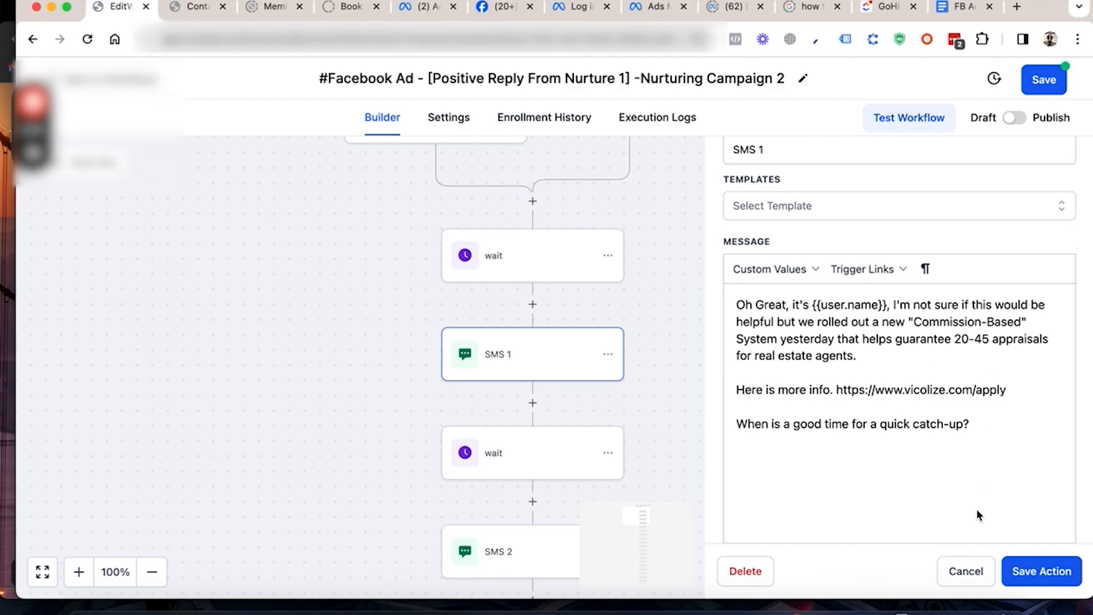
{"action": "left_click", "coordinate": [966, 571]}
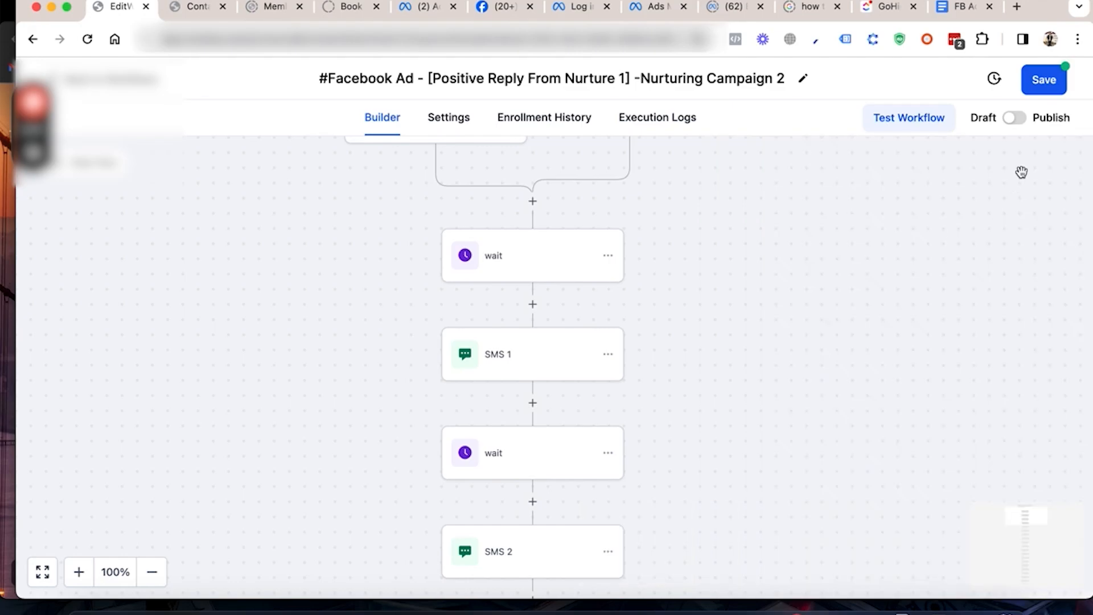
Step: Leave the workflow discarding its unsaved changes, and open the Integrations page in the account settings
{"action": "left_click", "coordinate": [136, 81]}
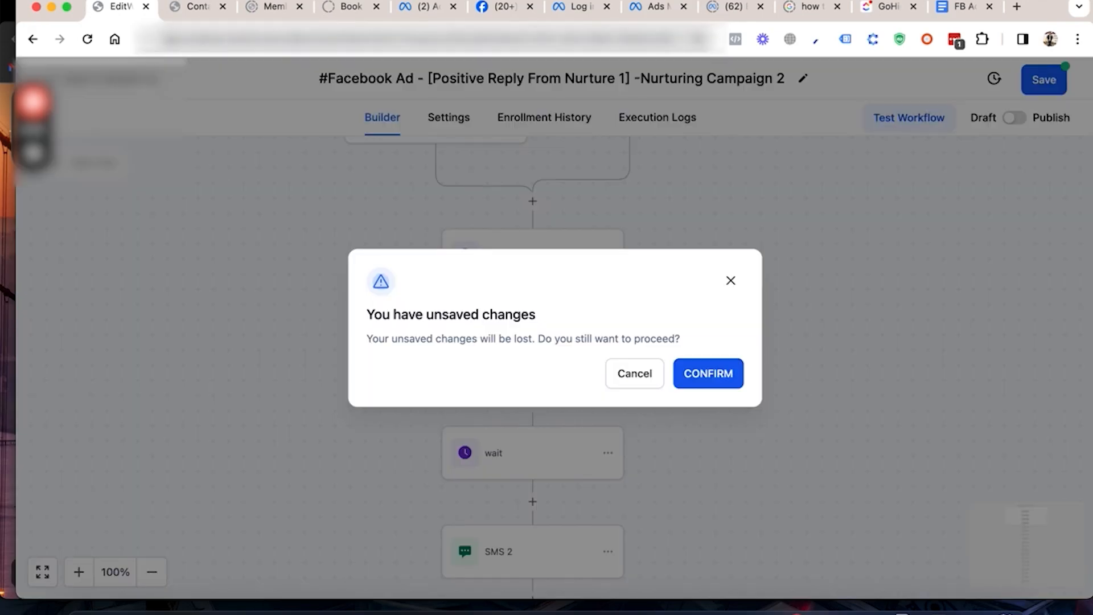
{"action": "left_click", "coordinate": [732, 370]}
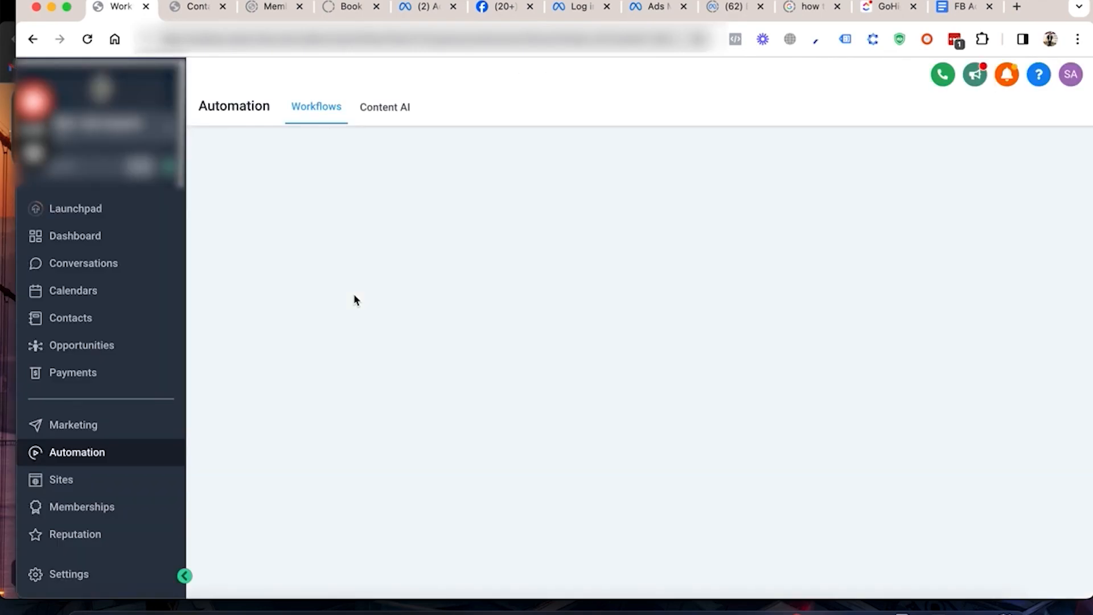
{"action": "left_click", "coordinate": [61, 576]}
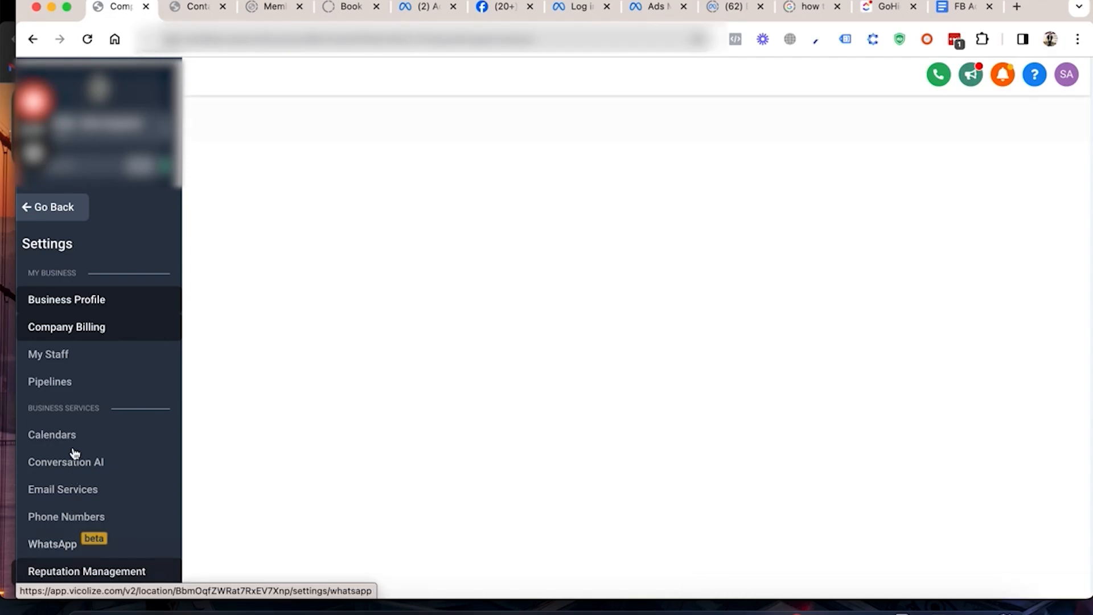
{"action": "scroll", "coordinate": [73, 442], "scroll_direction": "down", "scroll_amount": 6}
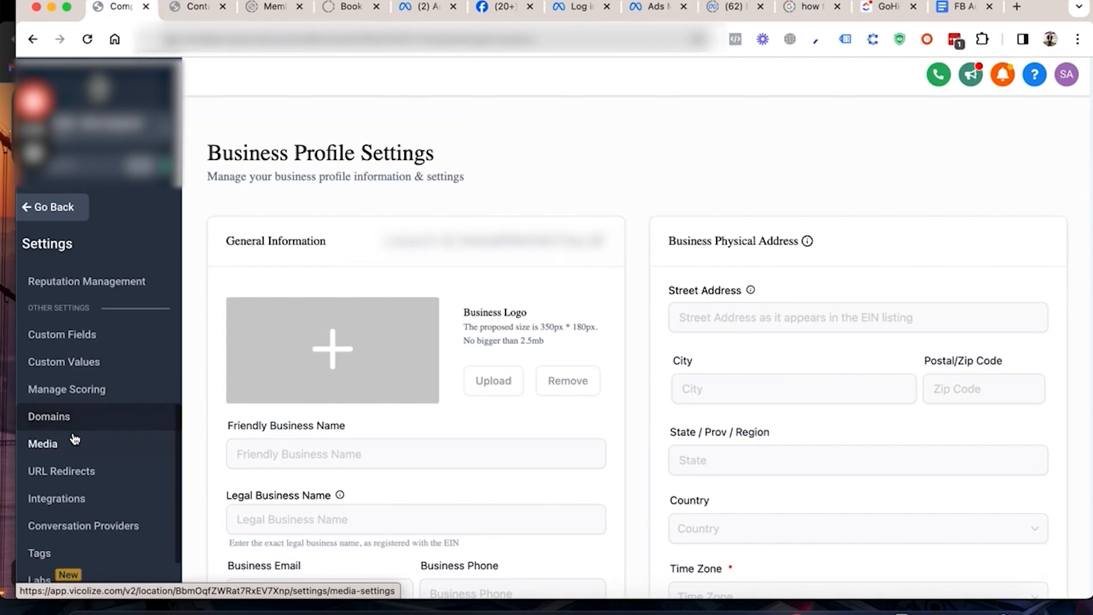
{"action": "left_click", "coordinate": [57, 442]}
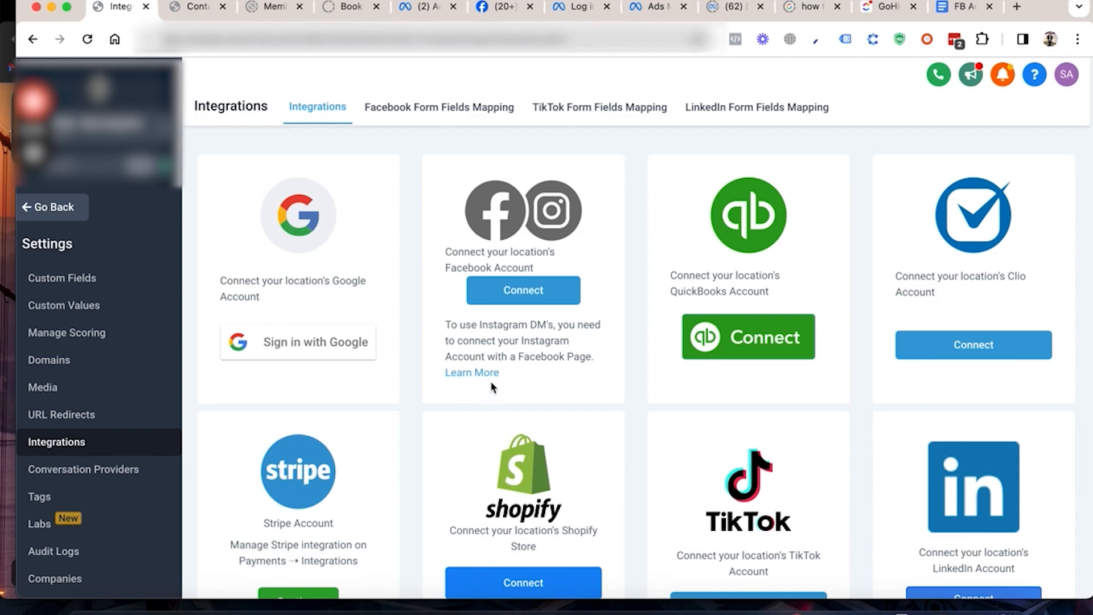
Step: Connect the location's Facebook account, look through the available Facebook pages, and close the page selection without linking one
{"action": "left_click", "coordinate": [526, 296]}
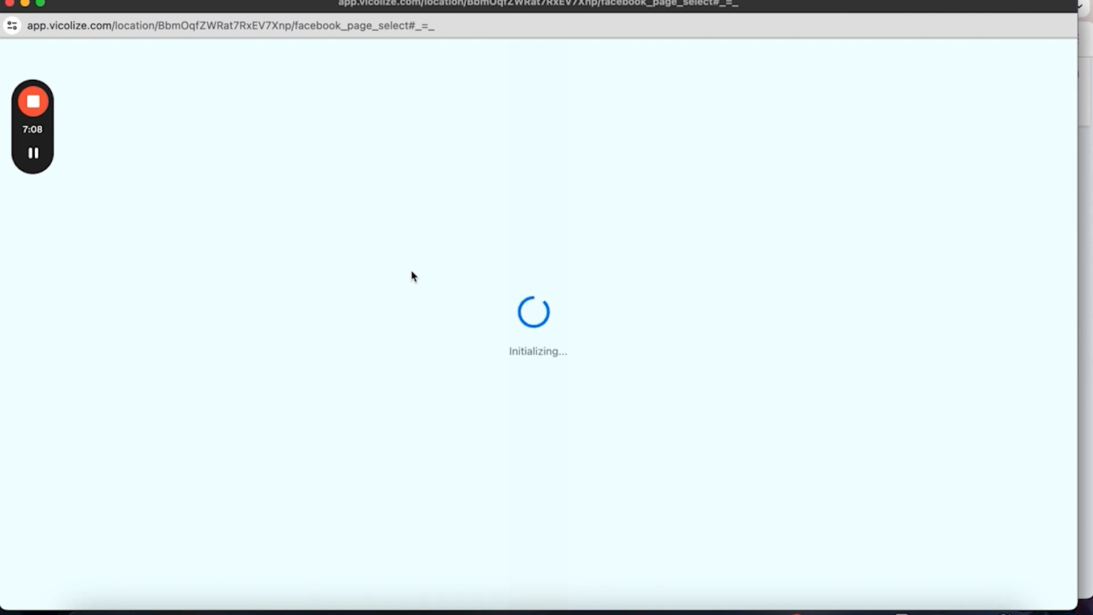
{"action": "mouse_move", "coordinate": [36, 159]}
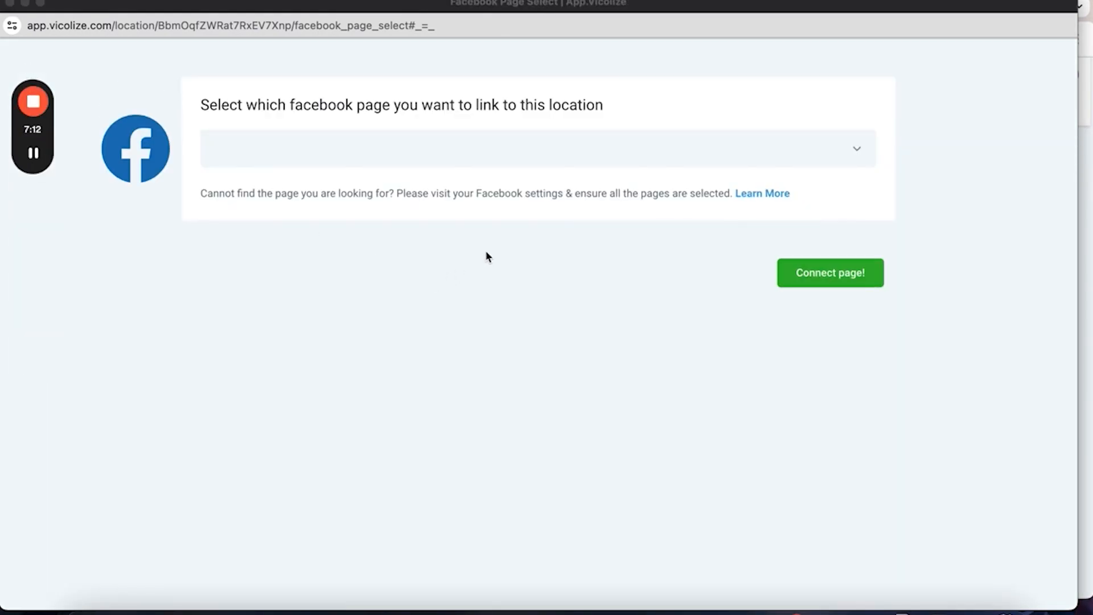
{"action": "left_click", "coordinate": [851, 156]}
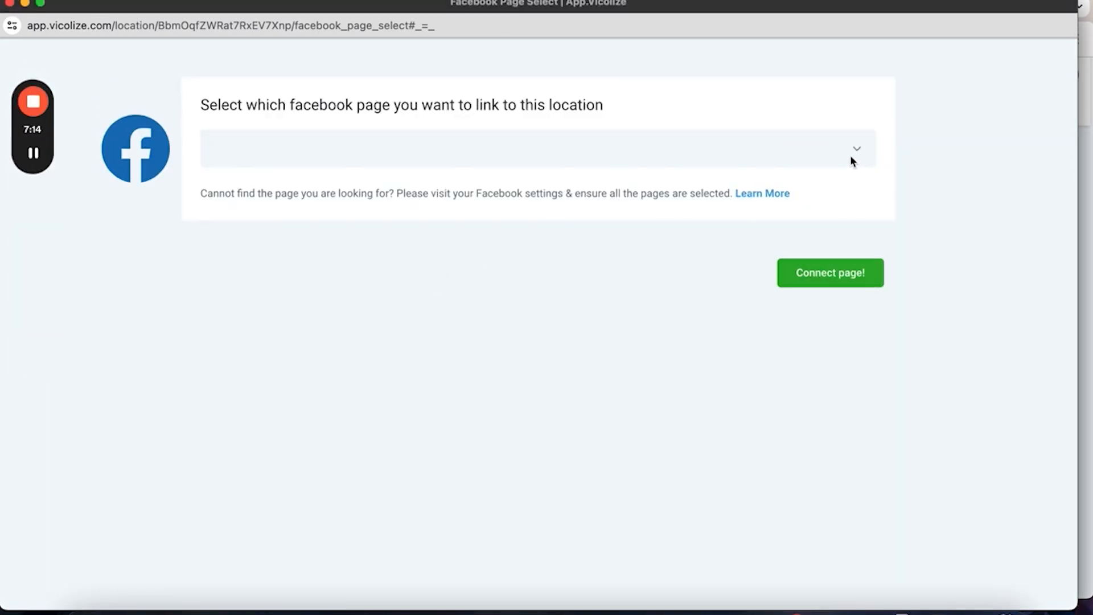
{"action": "left_click", "coordinate": [855, 156]}
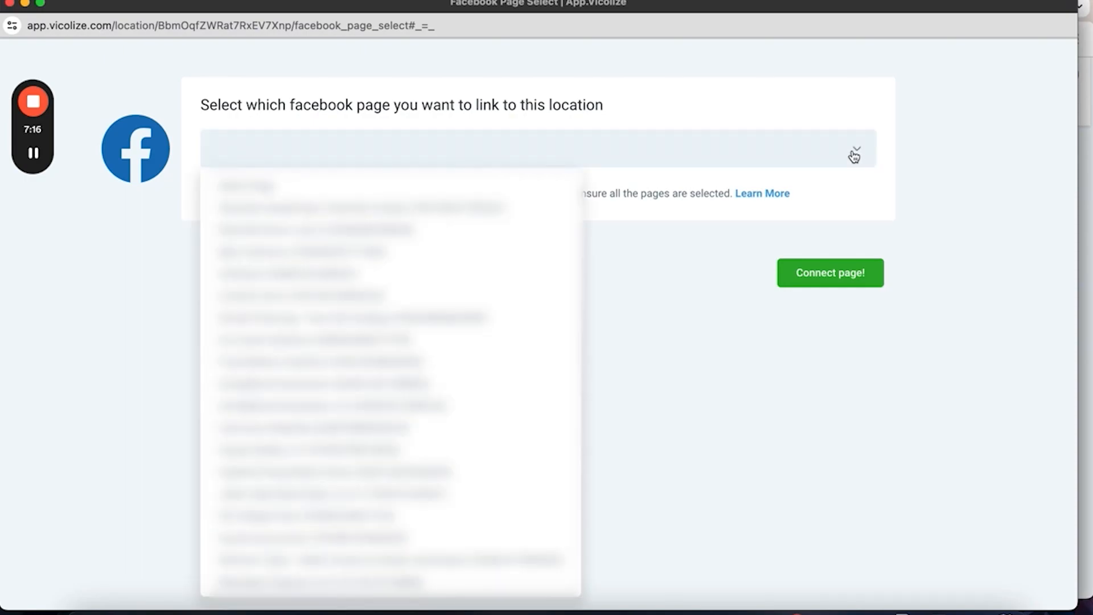
{"action": "scroll", "coordinate": [354, 393], "scroll_direction": "down", "scroll_amount": 2}
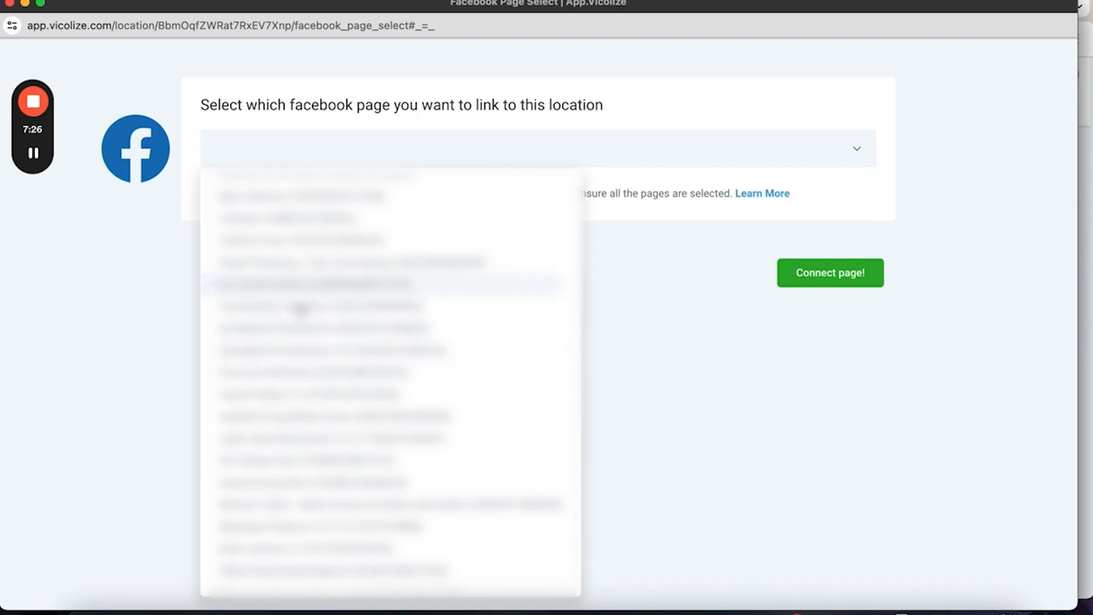
{"action": "left_click", "coordinate": [859, 147]}
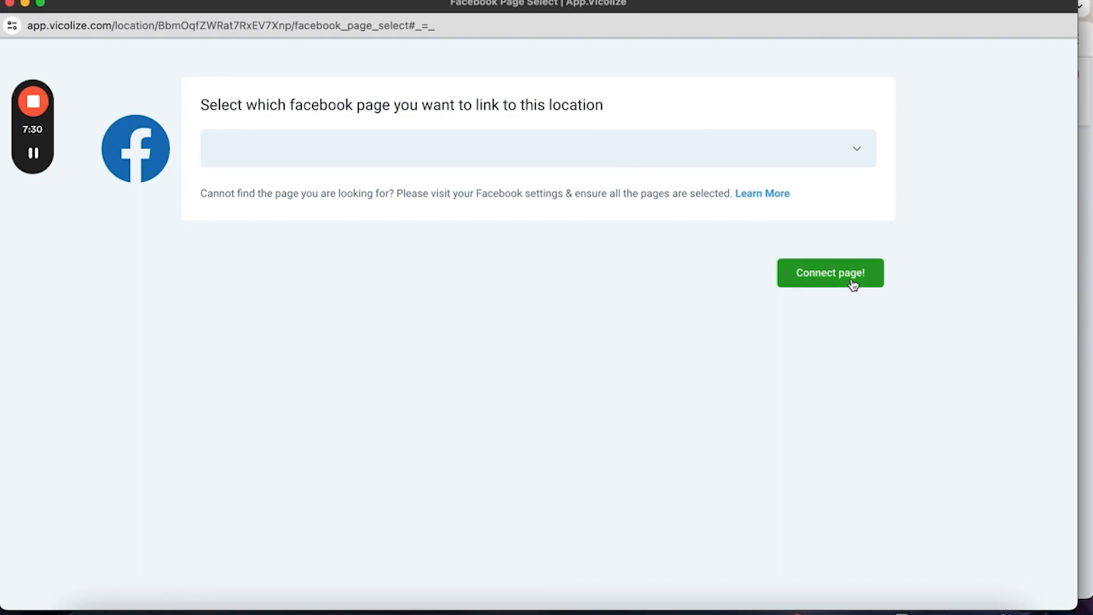
{"action": "left_click", "coordinate": [9, 3]}
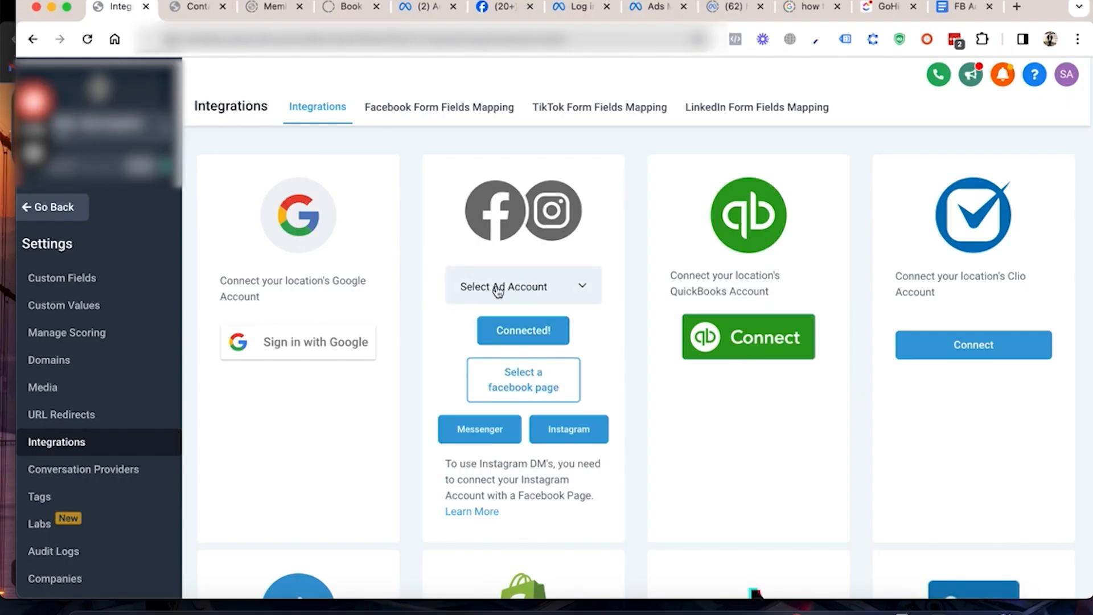
Step: Try to open the Facebook Form Fields Mapping settings, acknowledge the page connection message, and try opening them again
{"action": "left_click", "coordinate": [435, 113]}
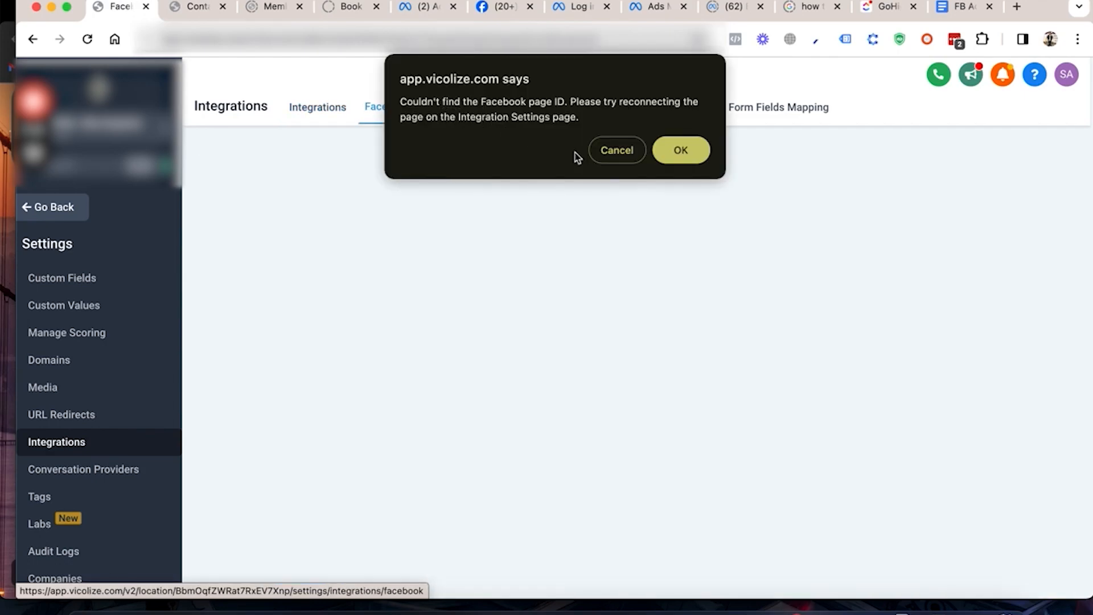
{"action": "left_click", "coordinate": [673, 157]}
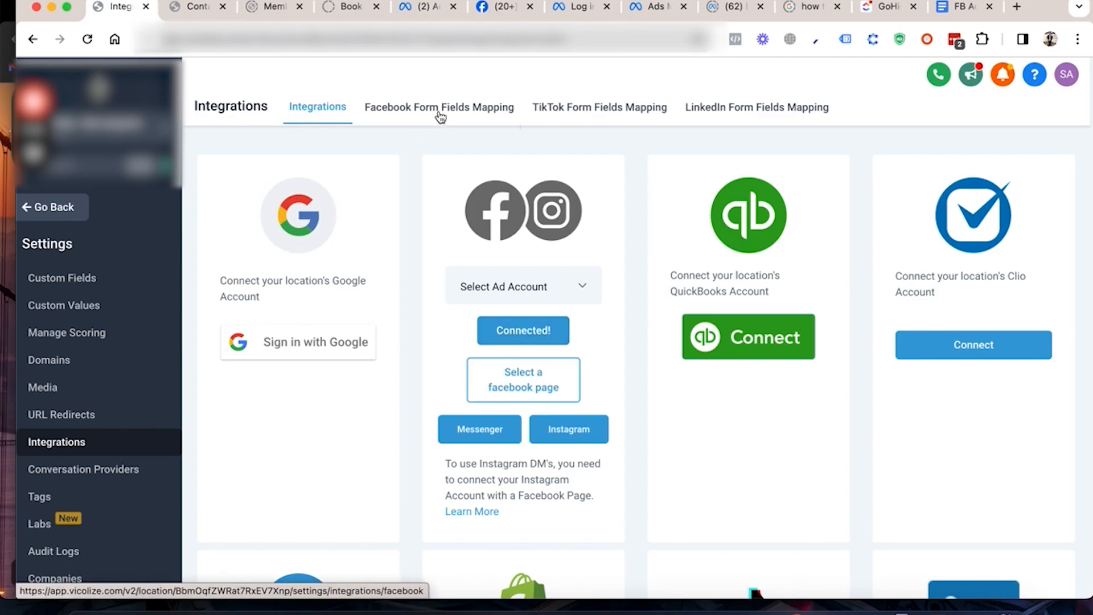
{"action": "left_click", "coordinate": [402, 110]}
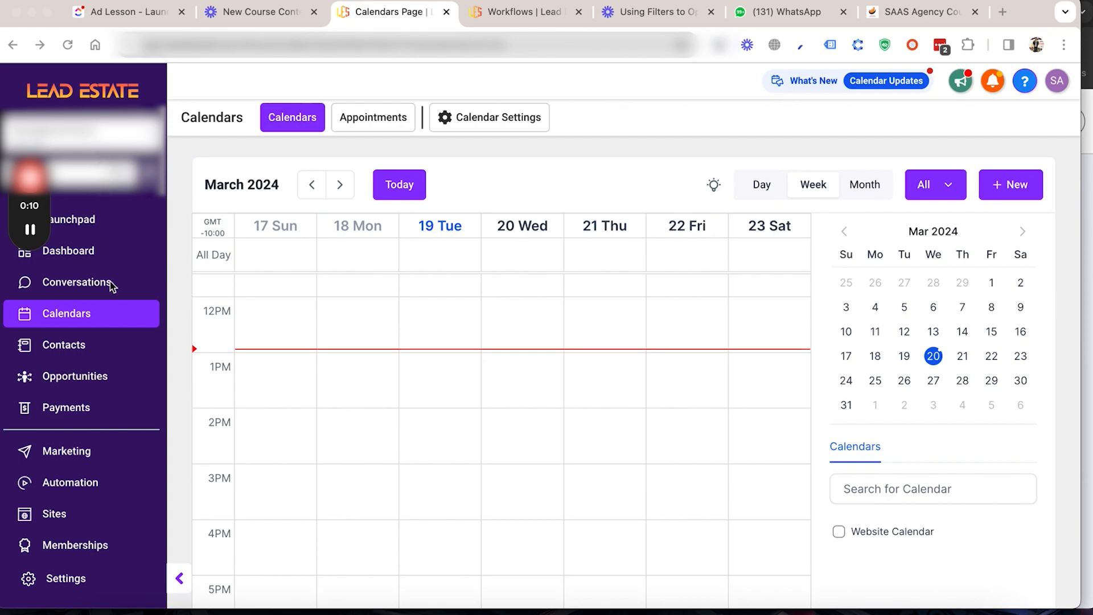
Step: Open the calendar settings and view the scheduling types offered for a new calendar, closing the selection without choosing one
{"action": "mouse_move", "coordinate": [30, 229]}
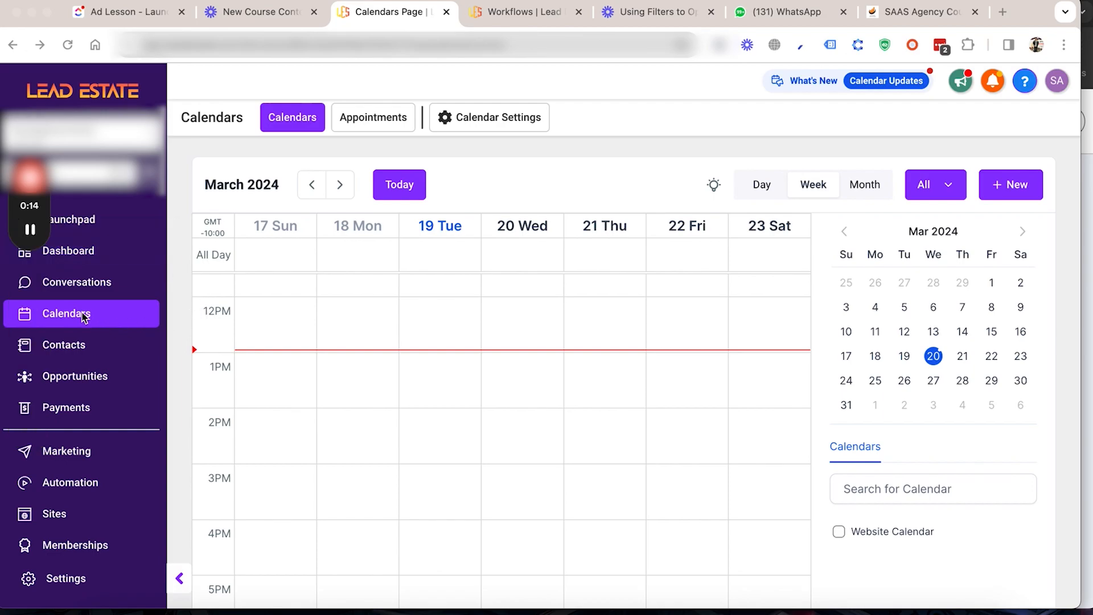
{"action": "left_click", "coordinate": [481, 120]}
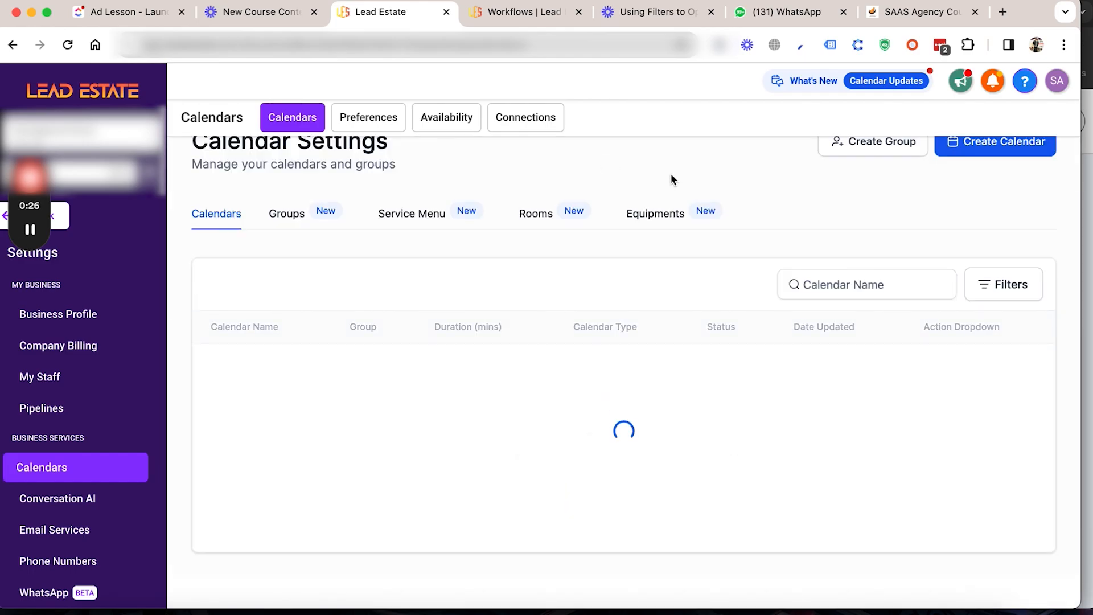
{"action": "left_click", "coordinate": [973, 154]}
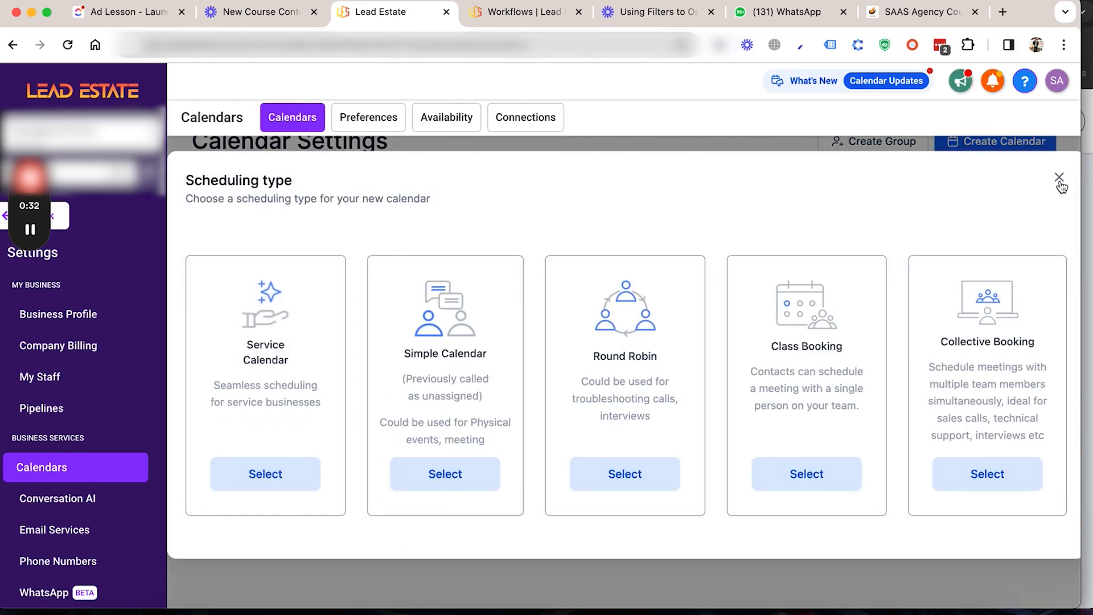
{"action": "left_click", "coordinate": [1058, 178]}
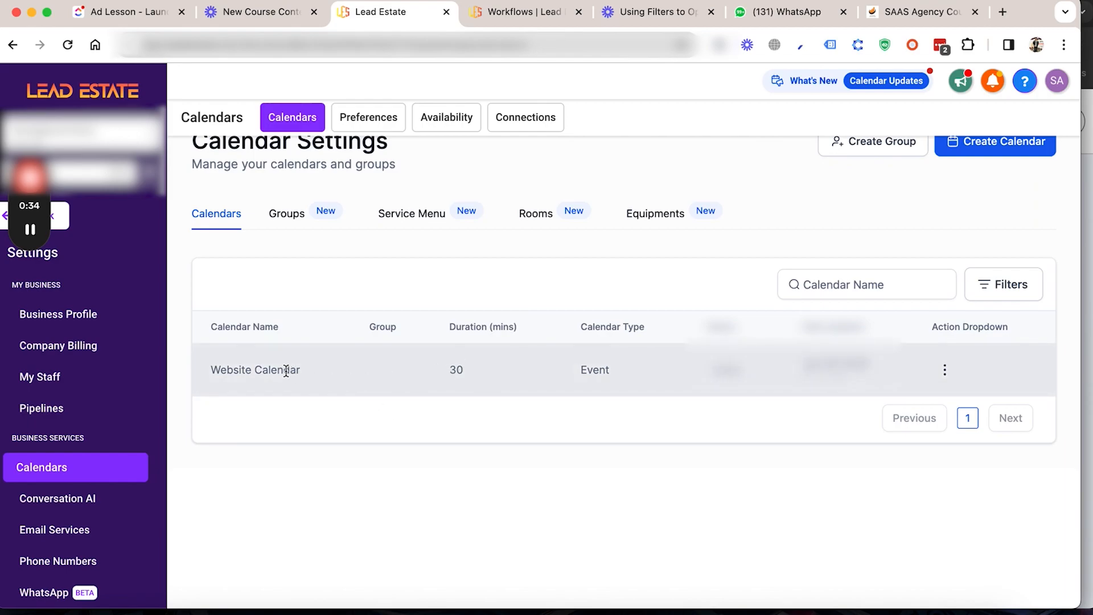
Step: Open the Website Calendar for editing and review its logo upload, name and description fields, cancelling the file selection
{"action": "left_click", "coordinate": [944, 370]}
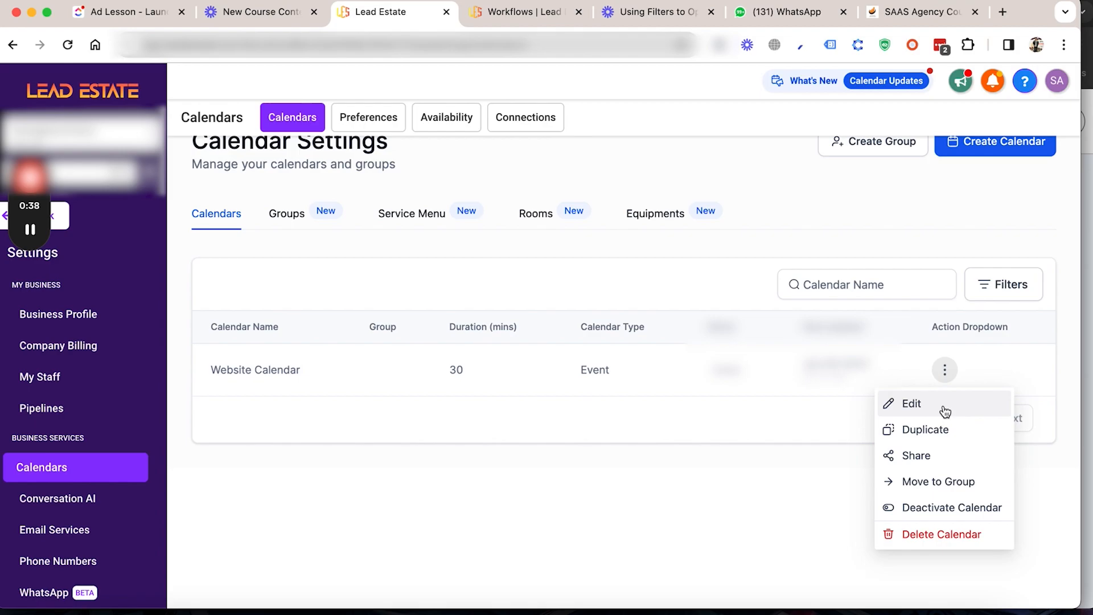
{"action": "left_click", "coordinate": [945, 411]}
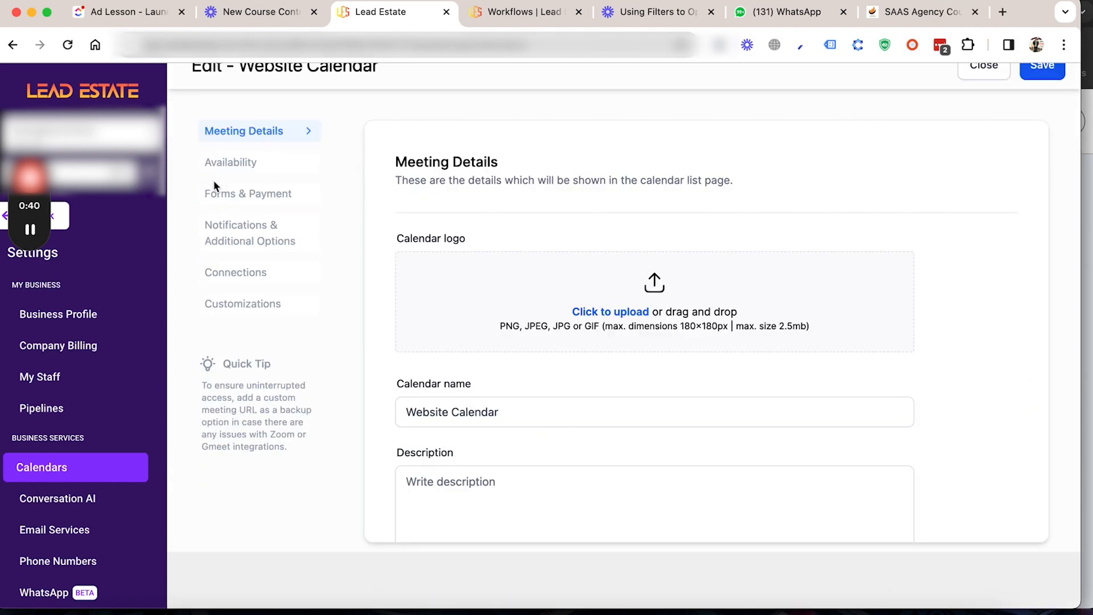
{"action": "scroll", "coordinate": [581, 296], "scroll_direction": "down", "scroll_amount": 2}
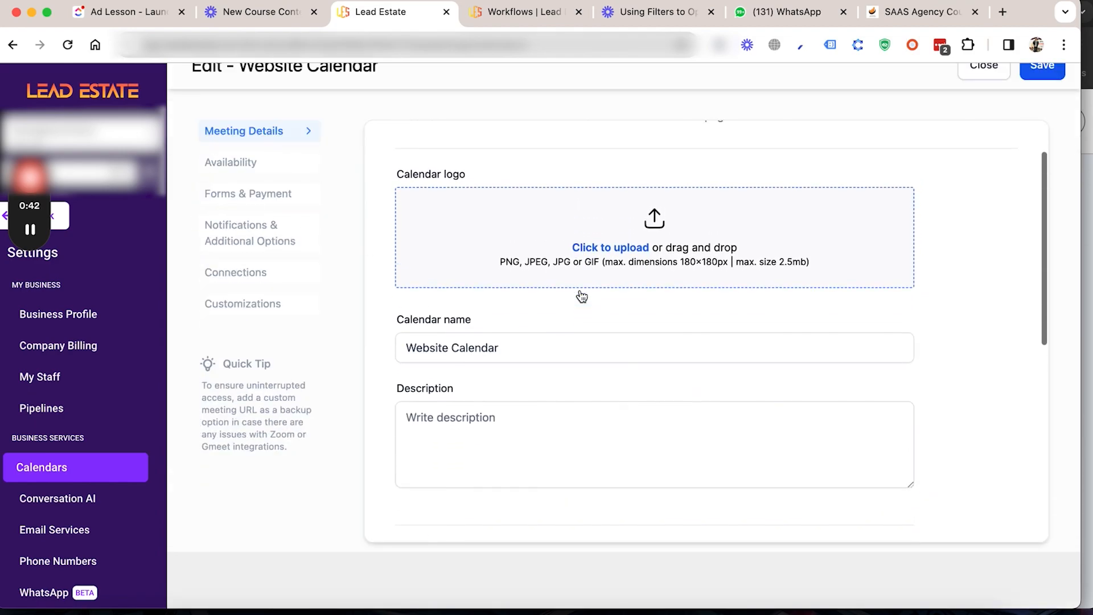
{"action": "left_click", "coordinate": [431, 348]}
{"action": "scroll", "coordinate": [434, 350], "scroll_direction": "up", "scroll_amount": 2}
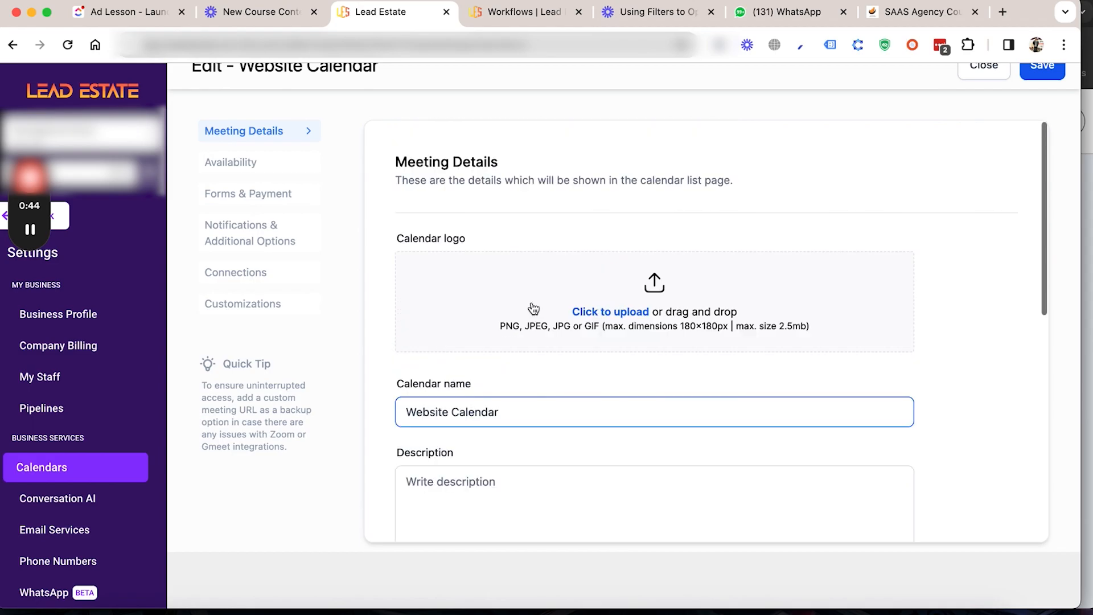
{"action": "scroll", "coordinate": [495, 319], "scroll_direction": "down", "scroll_amount": 5}
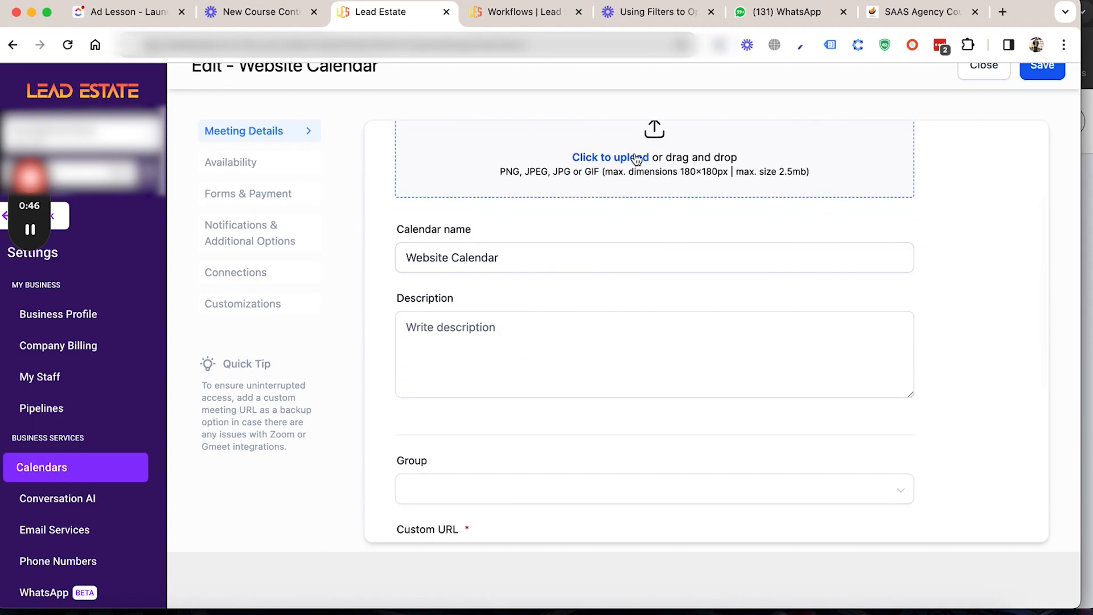
{"action": "left_click", "coordinate": [636, 159]}
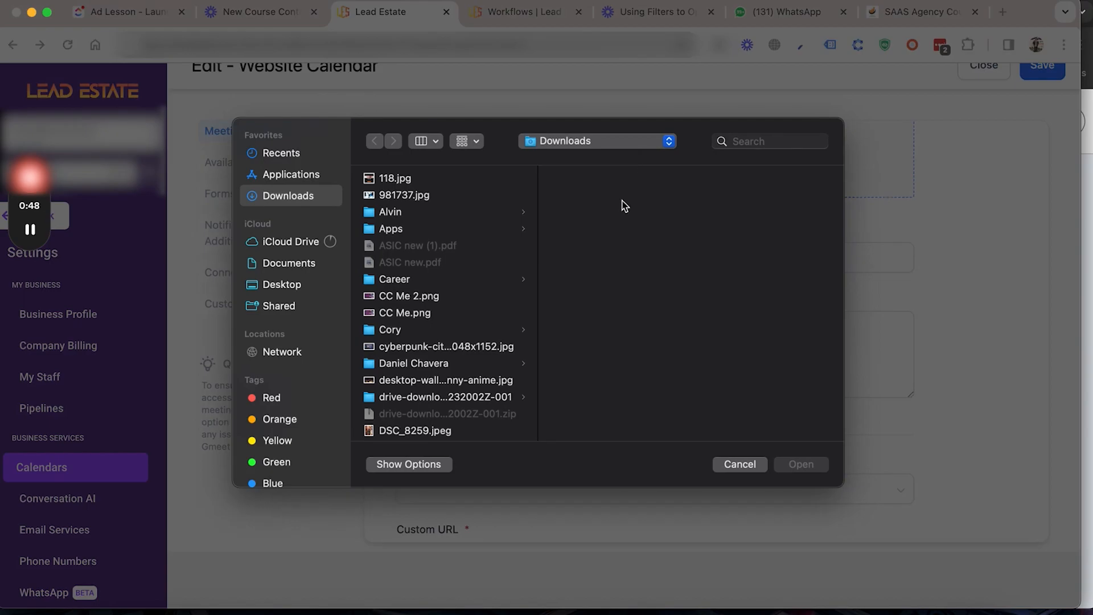
{"action": "left_click", "coordinate": [732, 465]}
{"action": "left_click", "coordinate": [608, 369]}
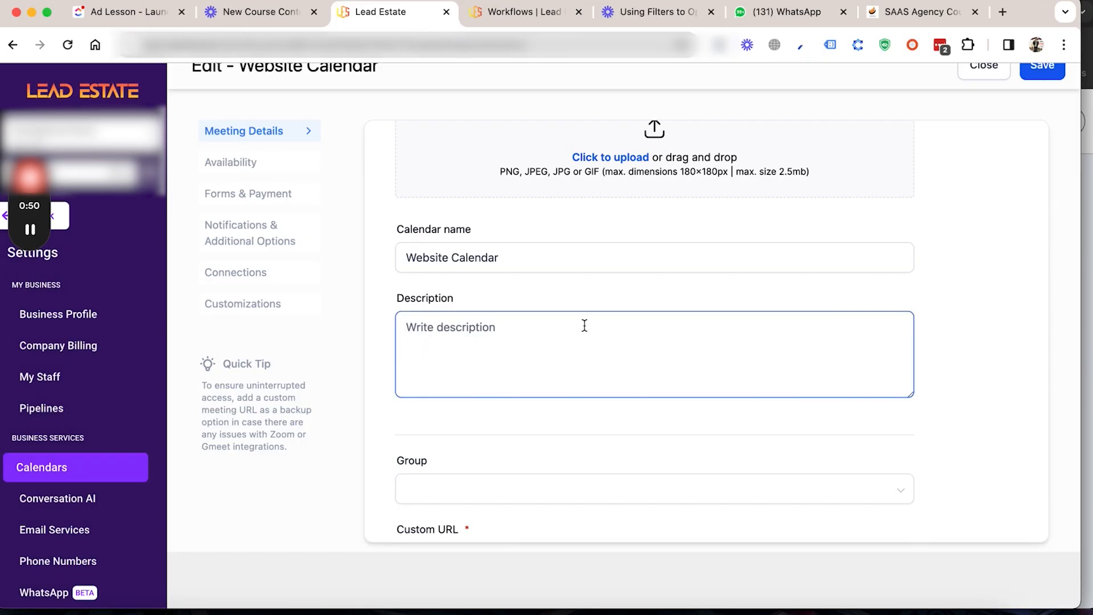
Step: Review the Website Calendar's custom URL, meeting invite title, meeting location and weekly available hours
{"action": "scroll", "coordinate": [580, 322], "scroll_direction": "down", "scroll_amount": 5}
{"action": "left_click", "coordinate": [527, 307]}
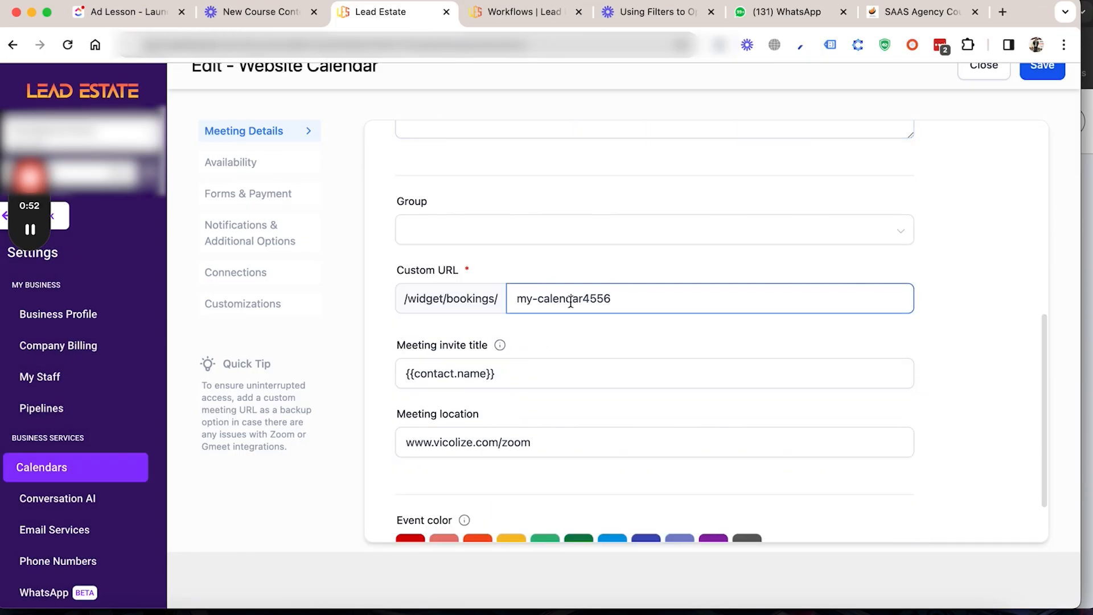
{"action": "scroll", "coordinate": [568, 300], "scroll_direction": "down", "scroll_amount": 2}
{"action": "left_click", "coordinate": [429, 293]}
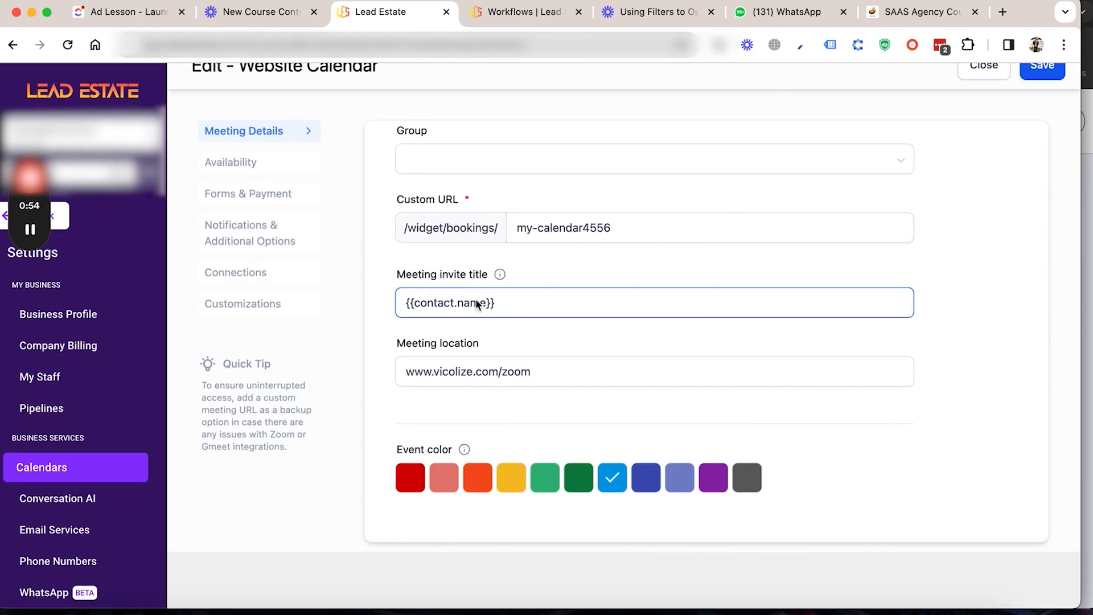
{"action": "left_click", "coordinate": [446, 360]}
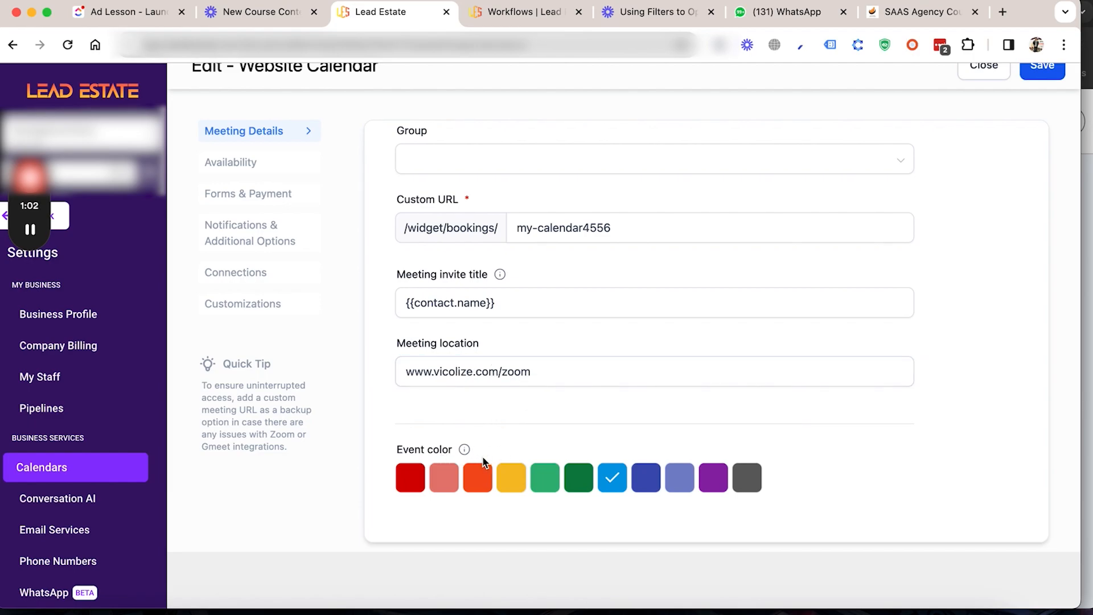
{"action": "left_click", "coordinate": [247, 165]}
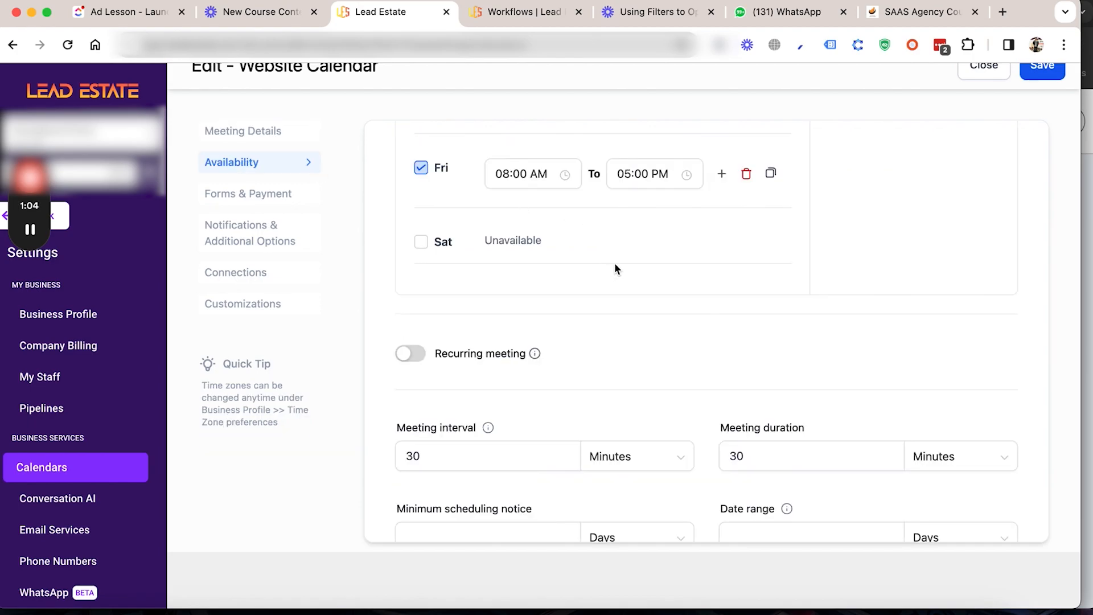
{"action": "scroll", "coordinate": [615, 268], "scroll_direction": "up", "scroll_amount": 8}
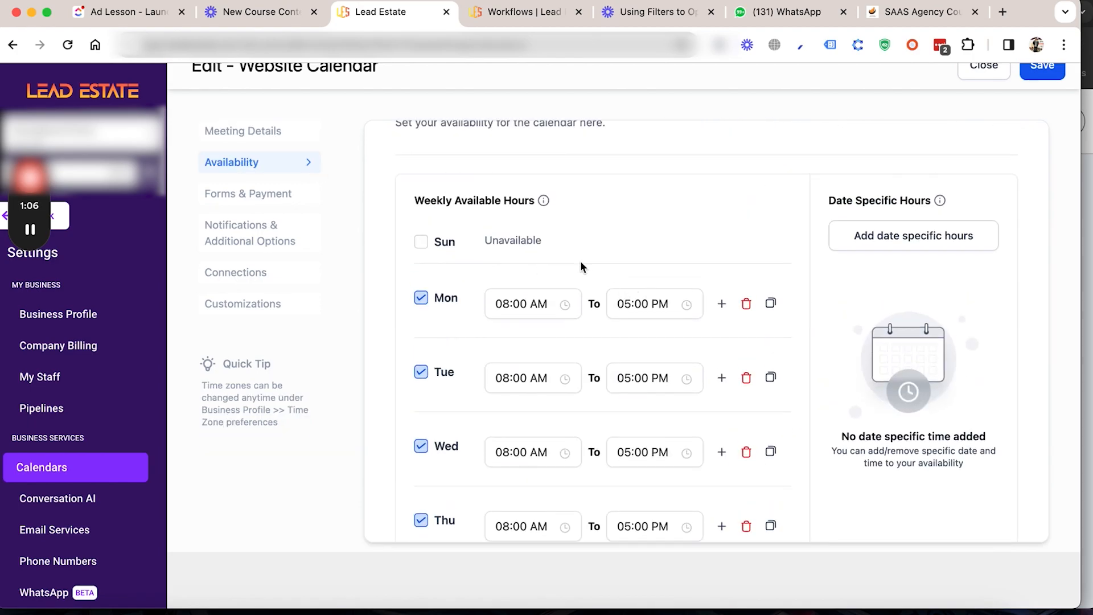
Step: Examine the Website Calendar's Forms & Payment settings, including the form selection, consent checkbox and thank-you message
{"action": "left_click", "coordinate": [269, 197]}
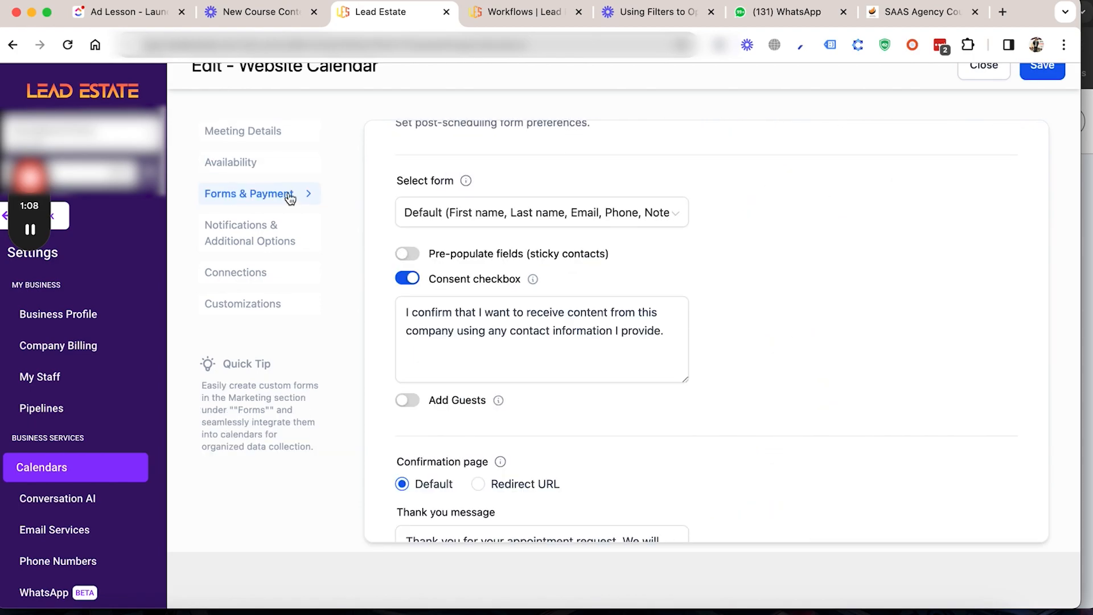
{"action": "scroll", "coordinate": [572, 260], "scroll_direction": "up", "scroll_amount": 2}
{"action": "scroll", "coordinate": [573, 261], "scroll_direction": "down", "scroll_amount": 2}
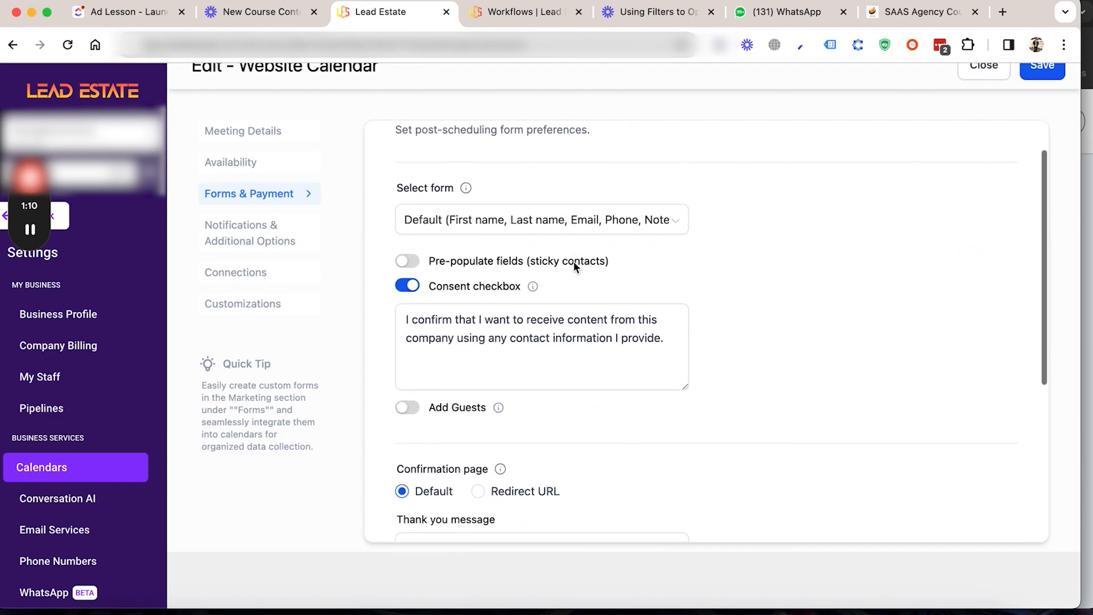
{"action": "scroll", "coordinate": [509, 231], "scroll_direction": "down", "scroll_amount": 2}
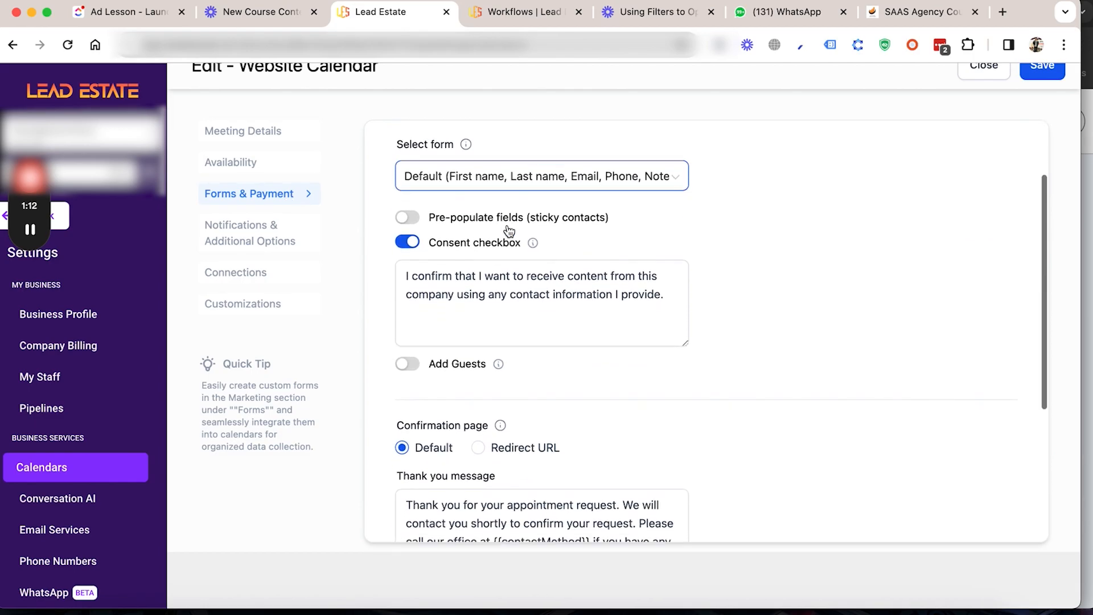
{"action": "scroll", "coordinate": [593, 248], "scroll_direction": "down", "scroll_amount": 2}
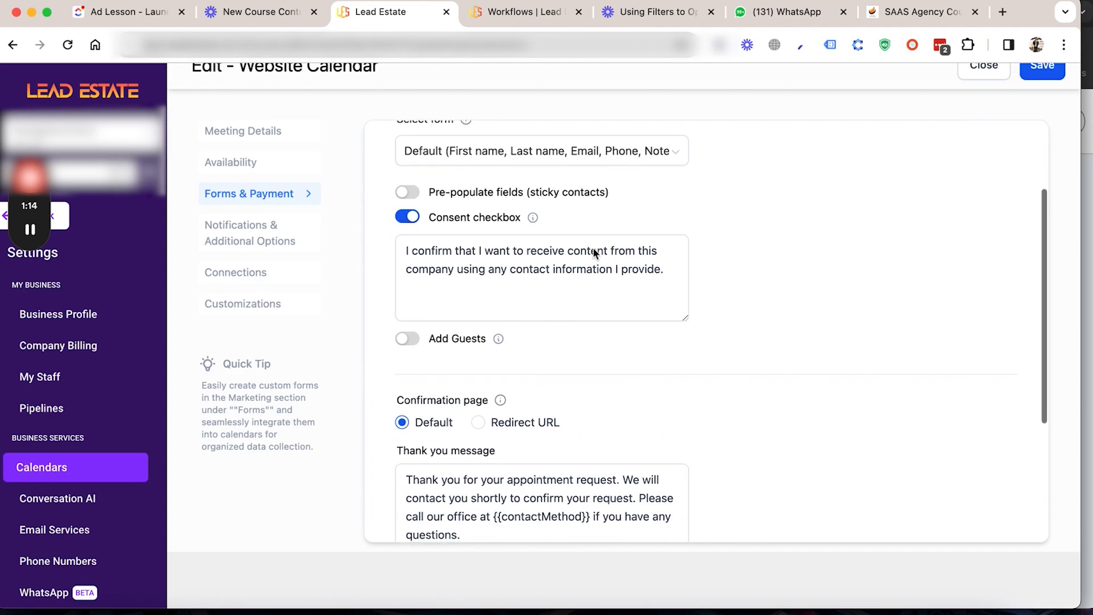
{"action": "scroll", "coordinate": [592, 254], "scroll_direction": "down", "scroll_amount": 2}
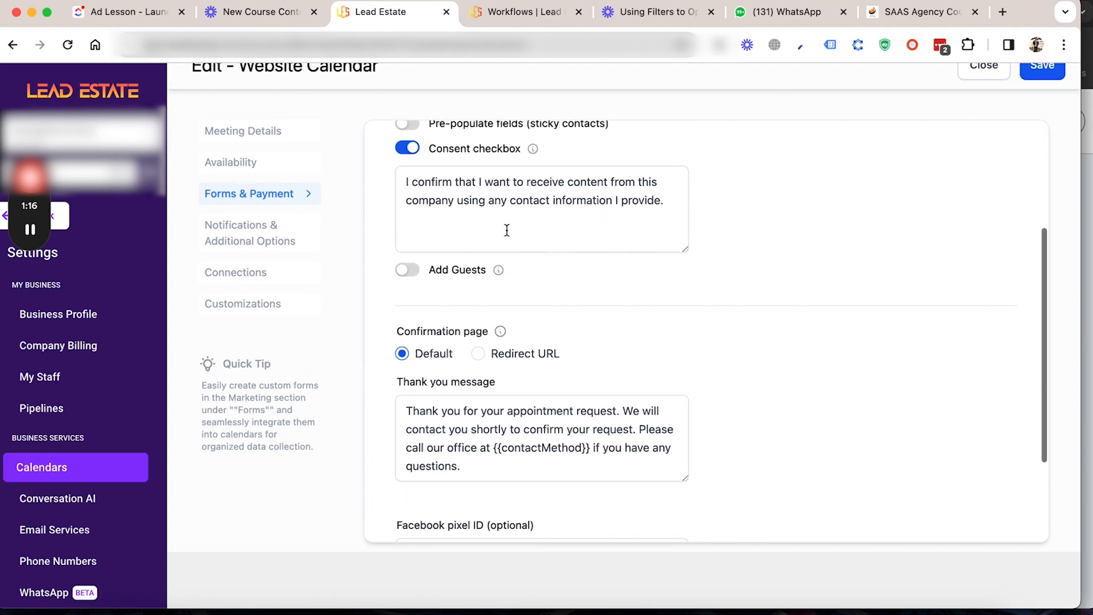
{"action": "scroll", "coordinate": [468, 211], "scroll_direction": "down", "scroll_amount": 3}
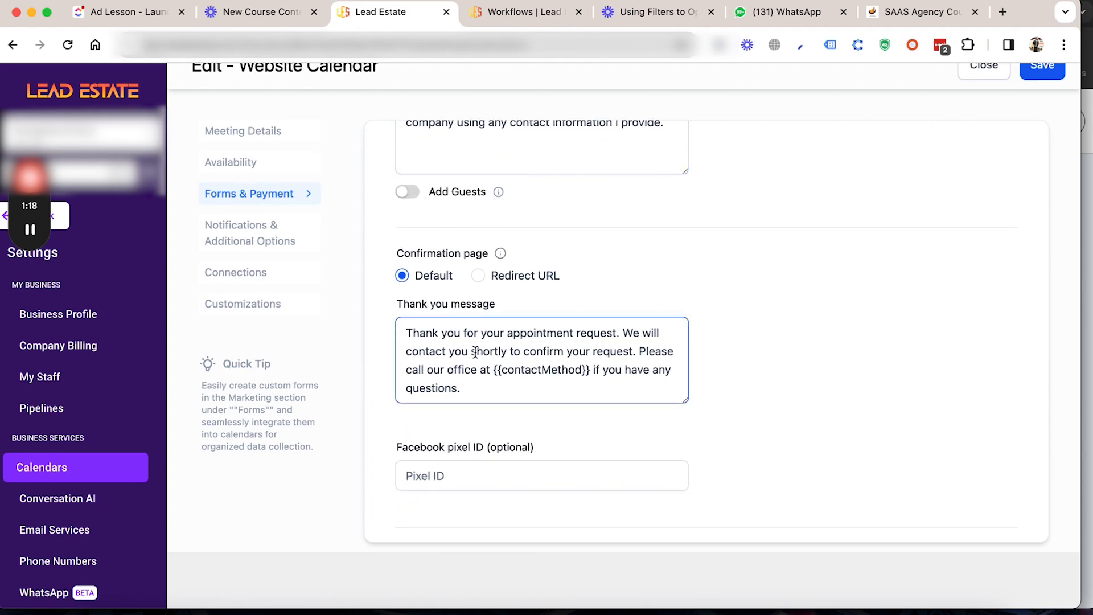
Step: Switch the confirmation page to Redirect URL and back to Default to compare the two options
{"action": "left_click", "coordinate": [478, 275]}
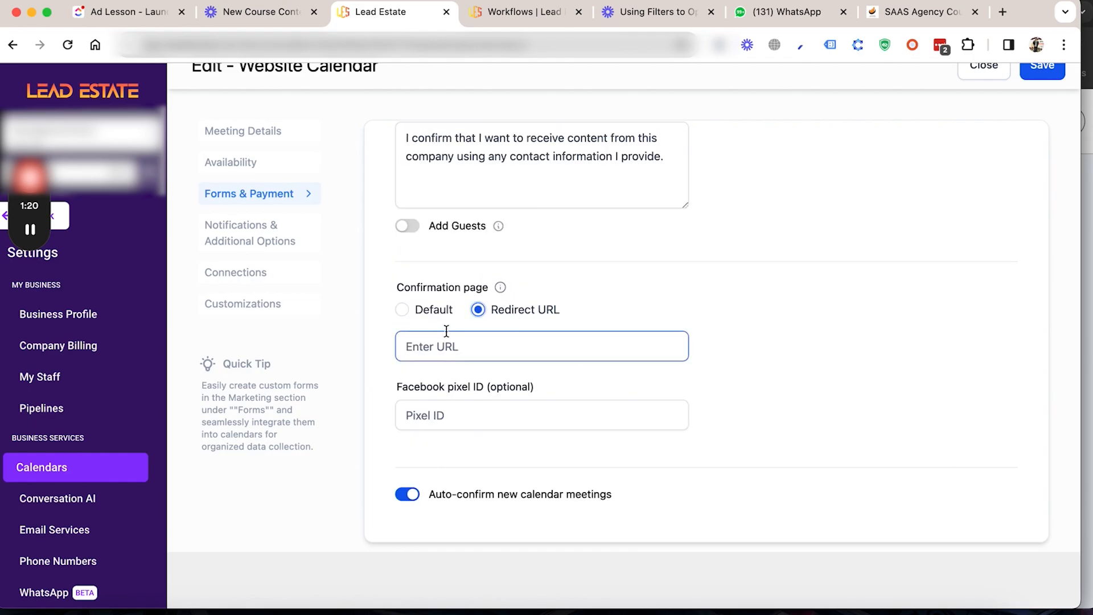
{"action": "left_click", "coordinate": [402, 310]}
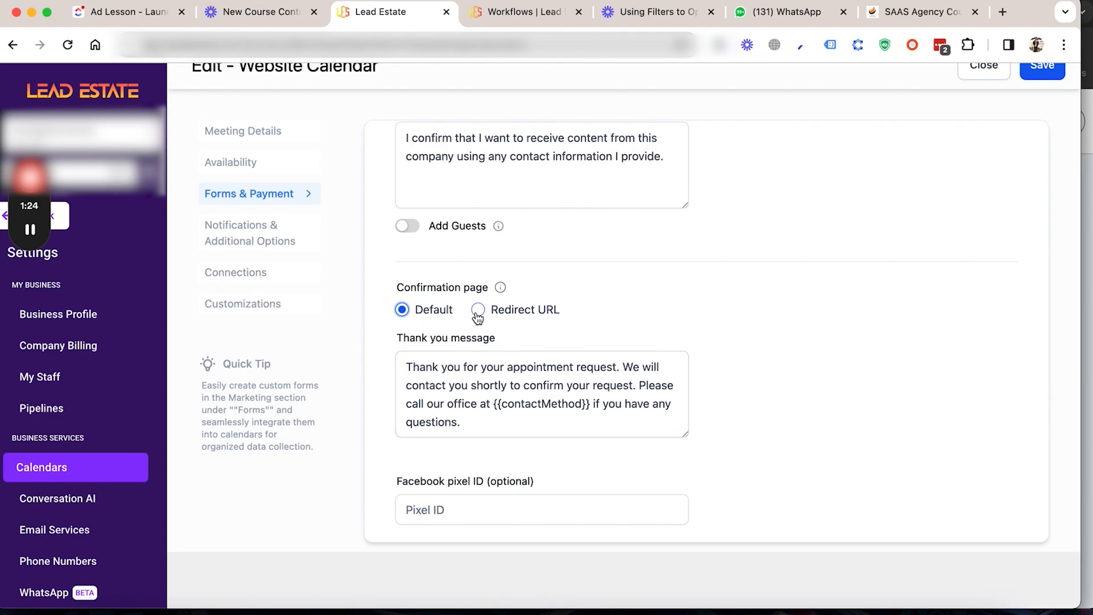
{"action": "scroll", "coordinate": [501, 396], "scroll_direction": "down", "scroll_amount": 2}
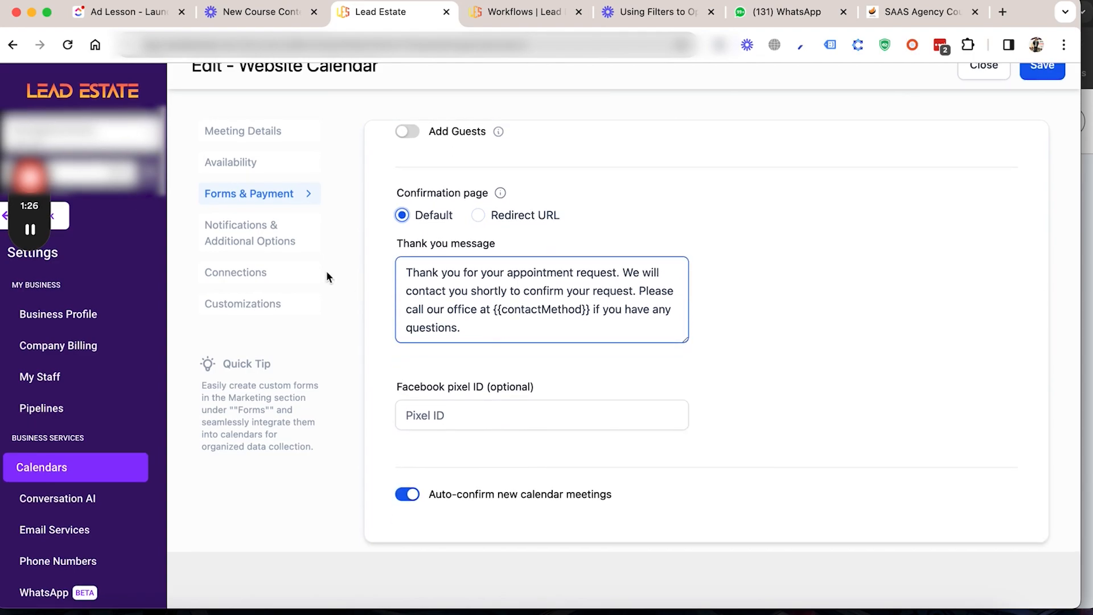
Step: Review the Website Calendar's notification type and recipient options, toggling Contact and Additional emails on and back off
{"action": "left_click", "coordinate": [278, 246]}
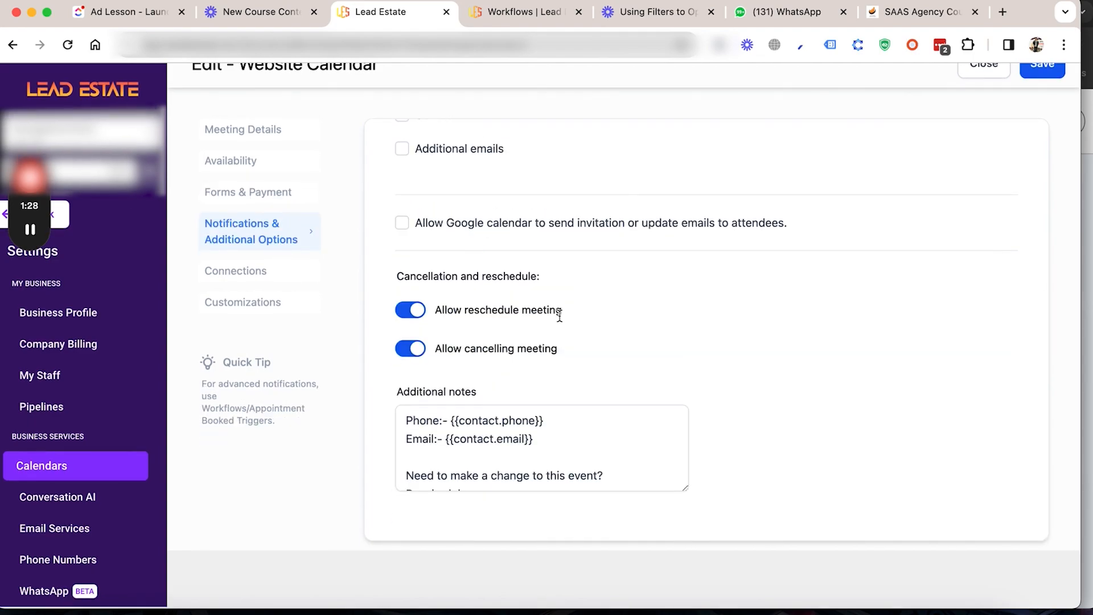
{"action": "scroll", "coordinate": [559, 315], "scroll_direction": "up", "scroll_amount": 3}
{"action": "scroll", "coordinate": [530, 244], "scroll_direction": "up", "scroll_amount": 3}
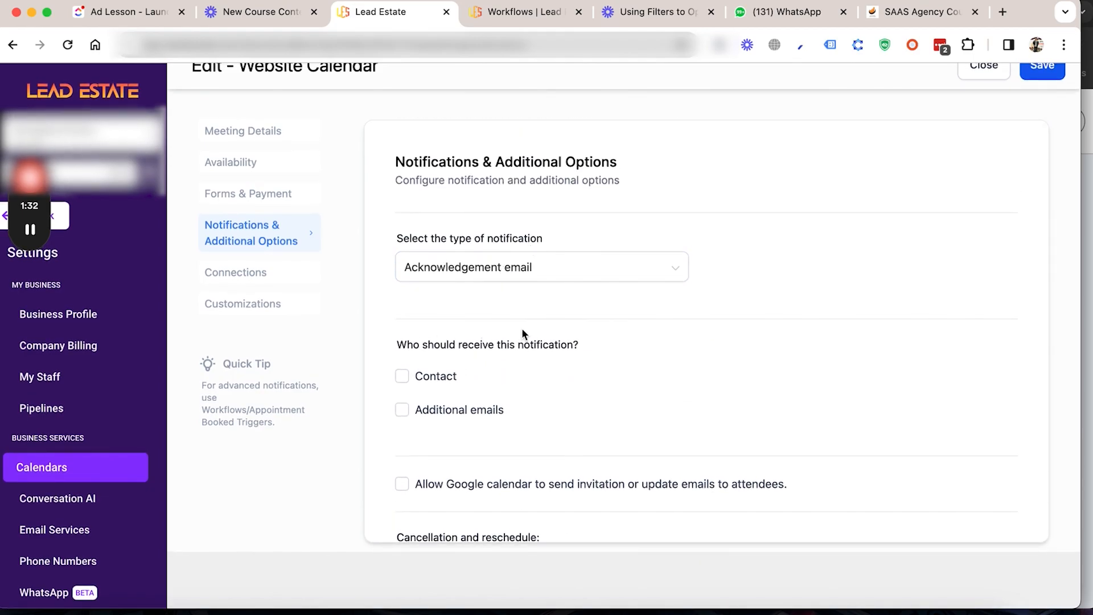
{"action": "left_click", "coordinate": [402, 378]}
{"action": "left_click", "coordinate": [402, 379]}
{"action": "left_click", "coordinate": [403, 410]}
{"action": "left_click", "coordinate": [403, 410]}
Step: Review the Website Calendar's Google invitation option, reschedule and cancellation permissions, and additional notes
{"action": "scroll", "coordinate": [572, 383], "scroll_direction": "down", "scroll_amount": 3}
{"action": "scroll", "coordinate": [571, 384], "scroll_direction": "down", "scroll_amount": 2}
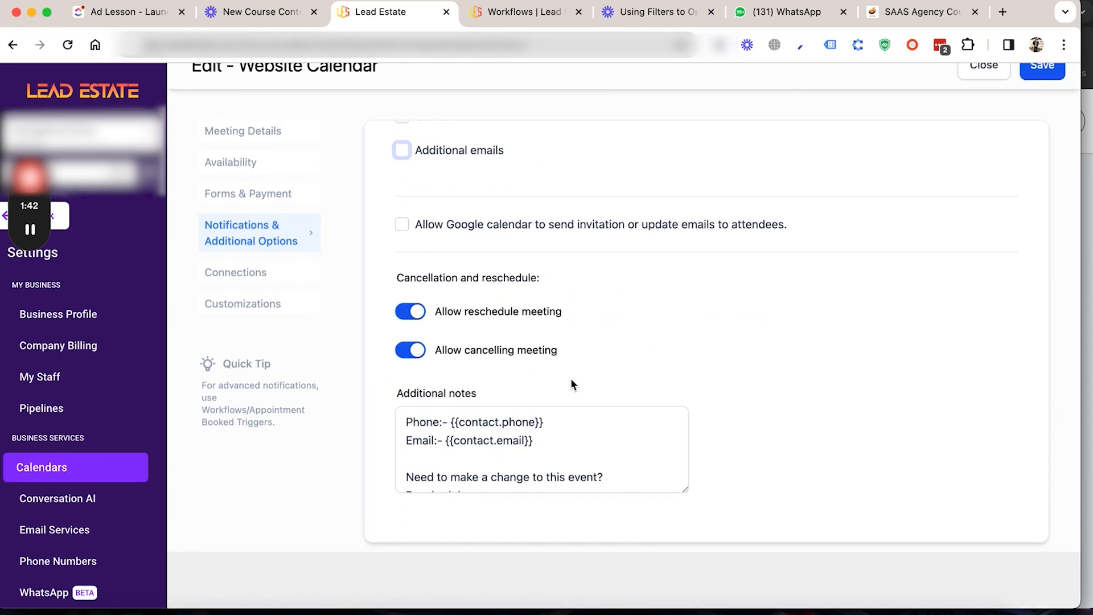
{"action": "left_click", "coordinate": [482, 446]}
Step: Review the Website Calendar's external calendar sync and check which calendars can be linked
{"action": "left_click", "coordinate": [254, 275]}
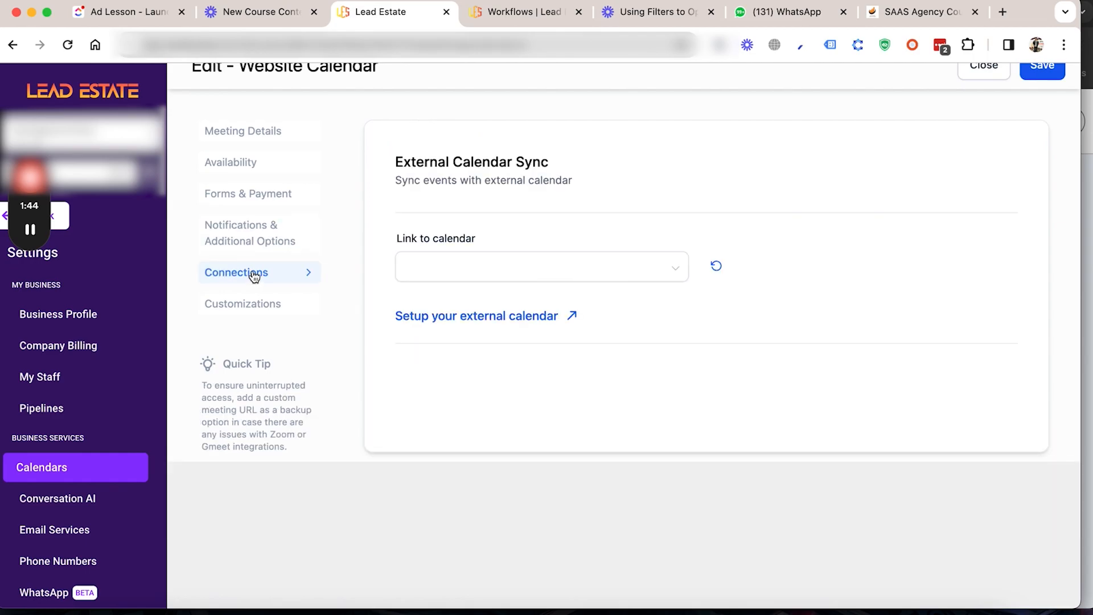
{"action": "left_click", "coordinate": [528, 278]}
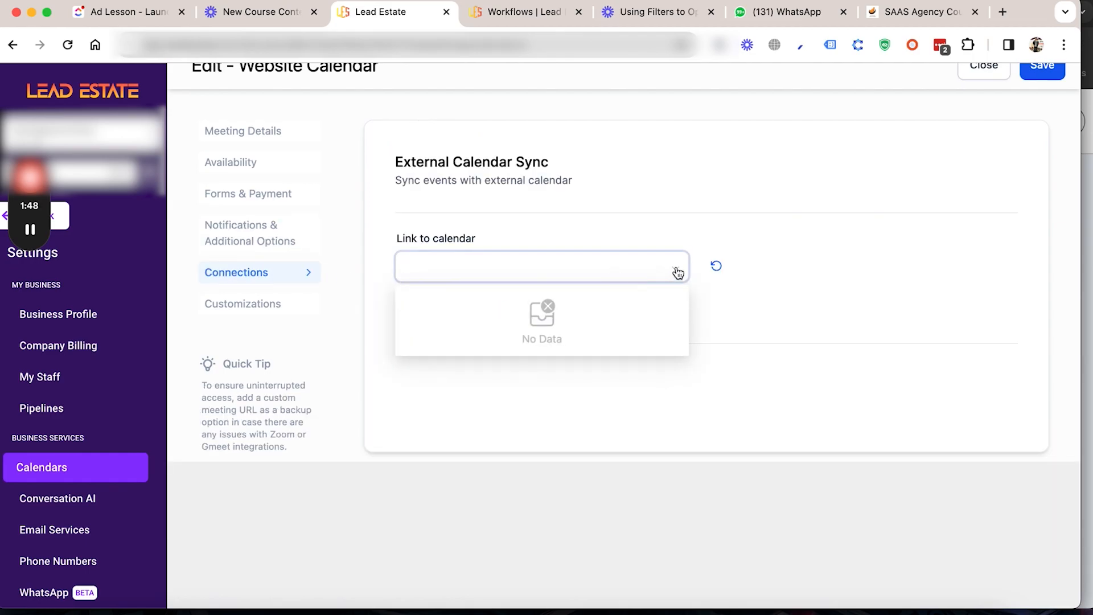
{"action": "left_click", "coordinate": [523, 229]}
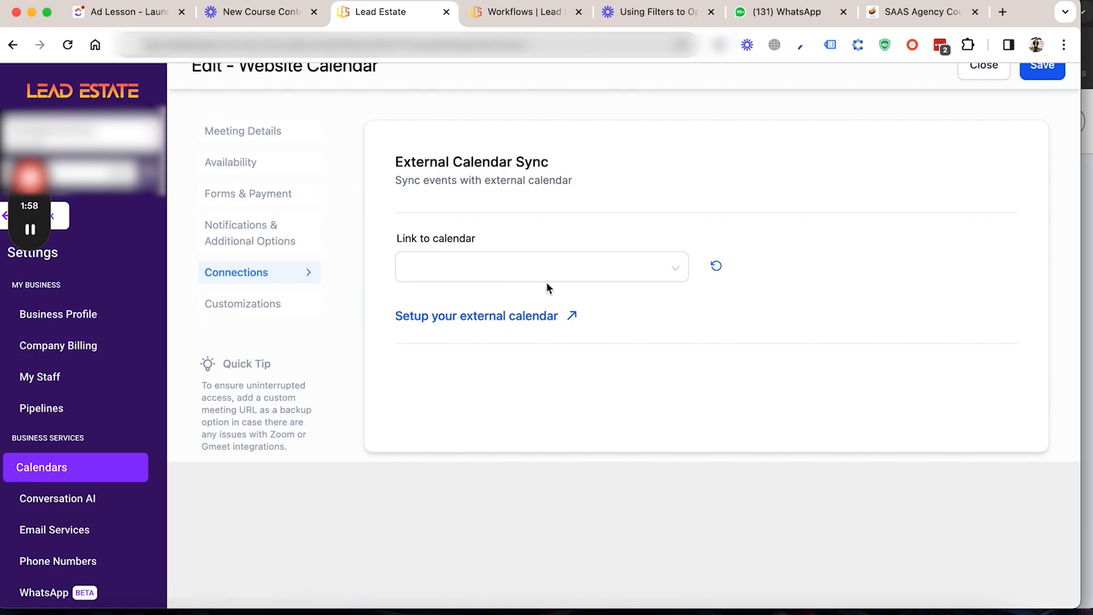
{"action": "left_click", "coordinate": [482, 276]}
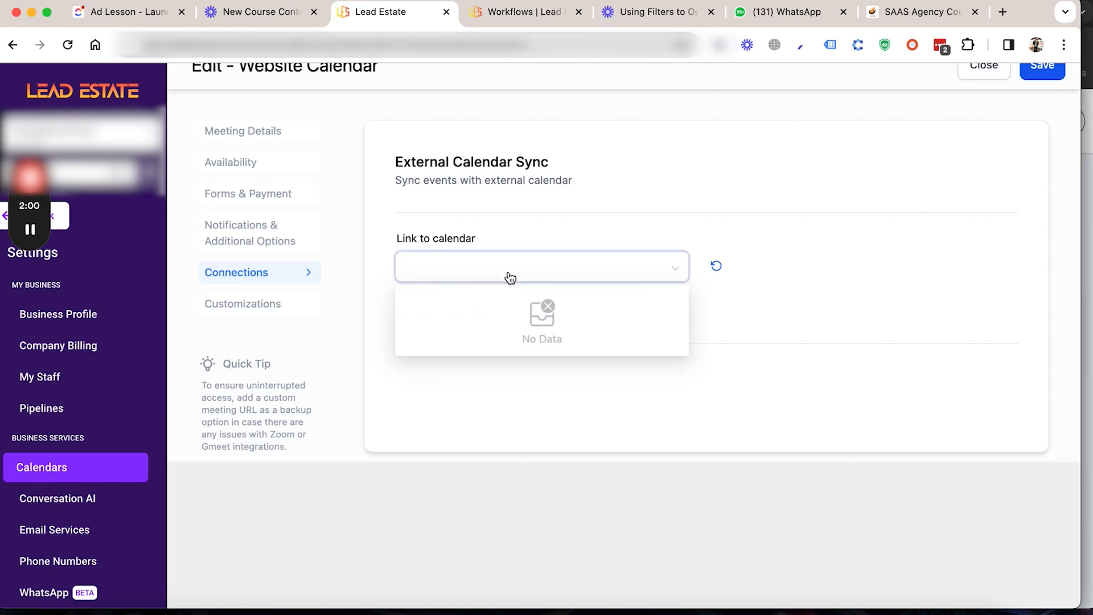
{"action": "left_click", "coordinate": [359, 312]}
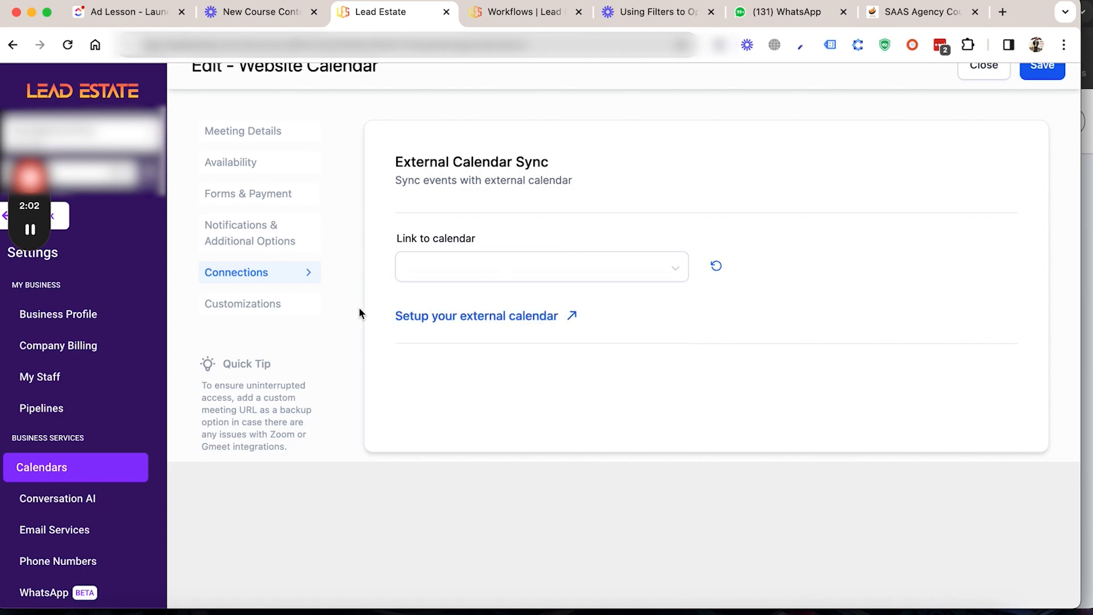
Step: Review the Website Calendar's cover image, widget style, colors, button text and display options, and leave the calendar editor
{"action": "left_click", "coordinate": [263, 305]}
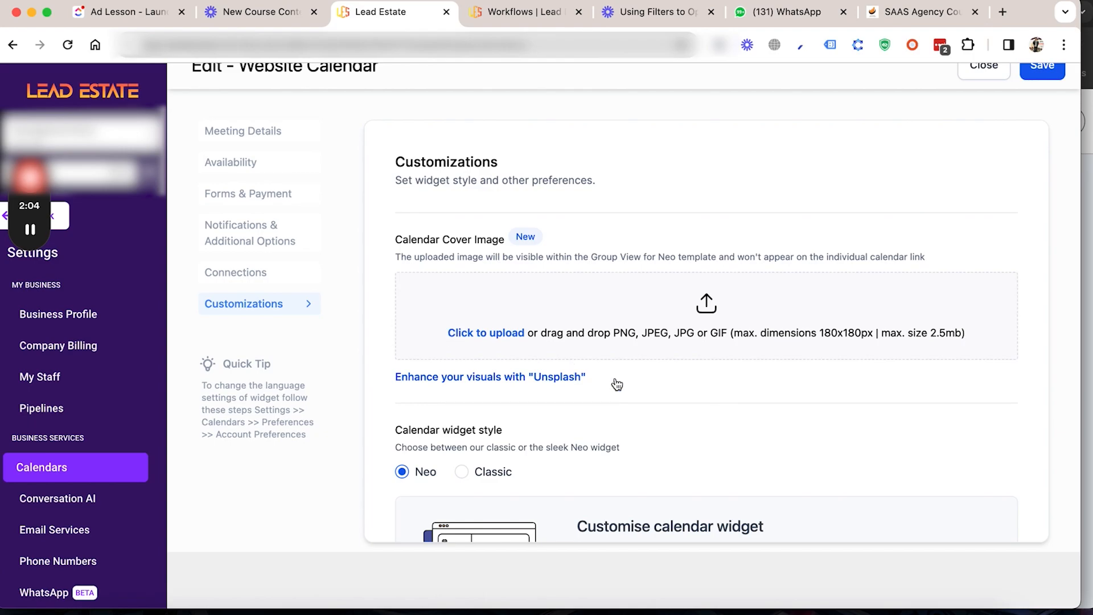
{"action": "scroll", "coordinate": [616, 383], "scroll_direction": "down", "scroll_amount": 2}
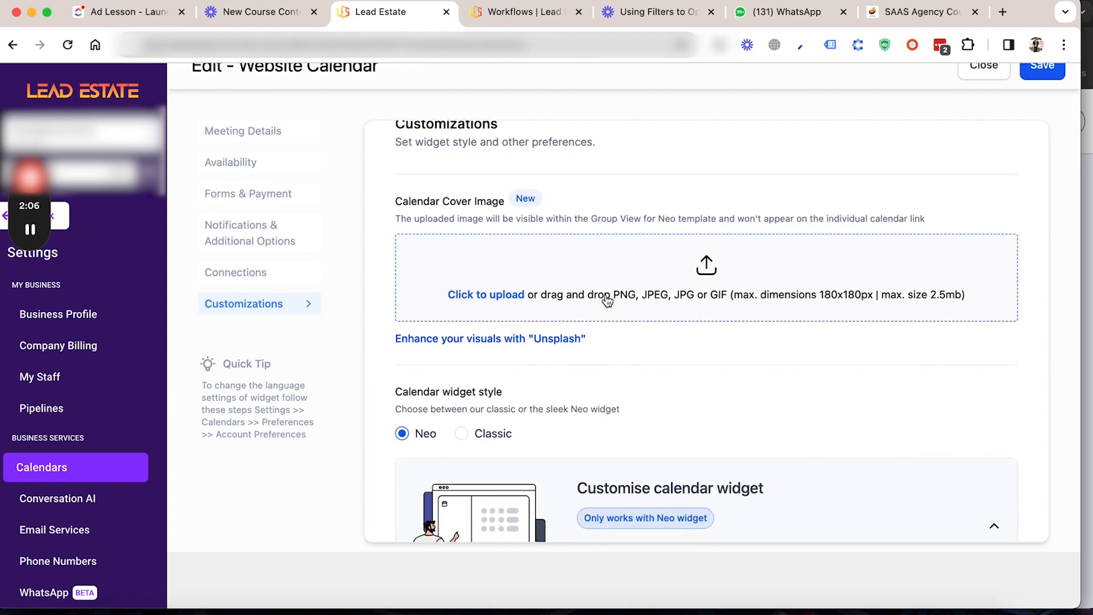
{"action": "scroll", "coordinate": [576, 298], "scroll_direction": "down", "scroll_amount": 5}
{"action": "scroll", "coordinate": [607, 301], "scroll_direction": "down", "scroll_amount": 3}
{"action": "scroll", "coordinate": [562, 298], "scroll_direction": "down", "scroll_amount": 5}
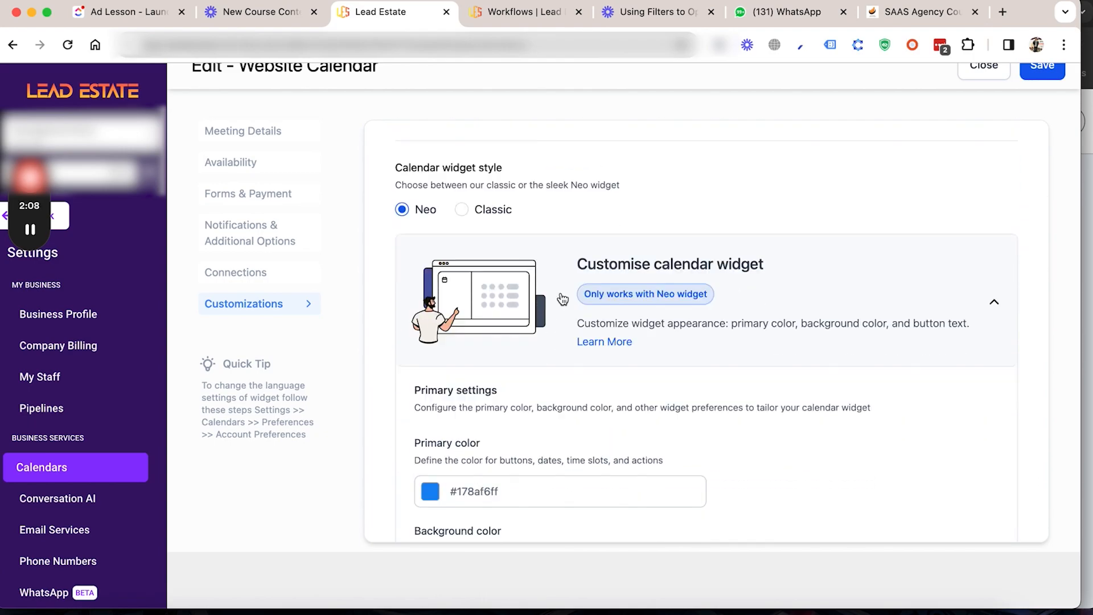
{"action": "scroll", "coordinate": [537, 307], "scroll_direction": "down", "scroll_amount": 15}
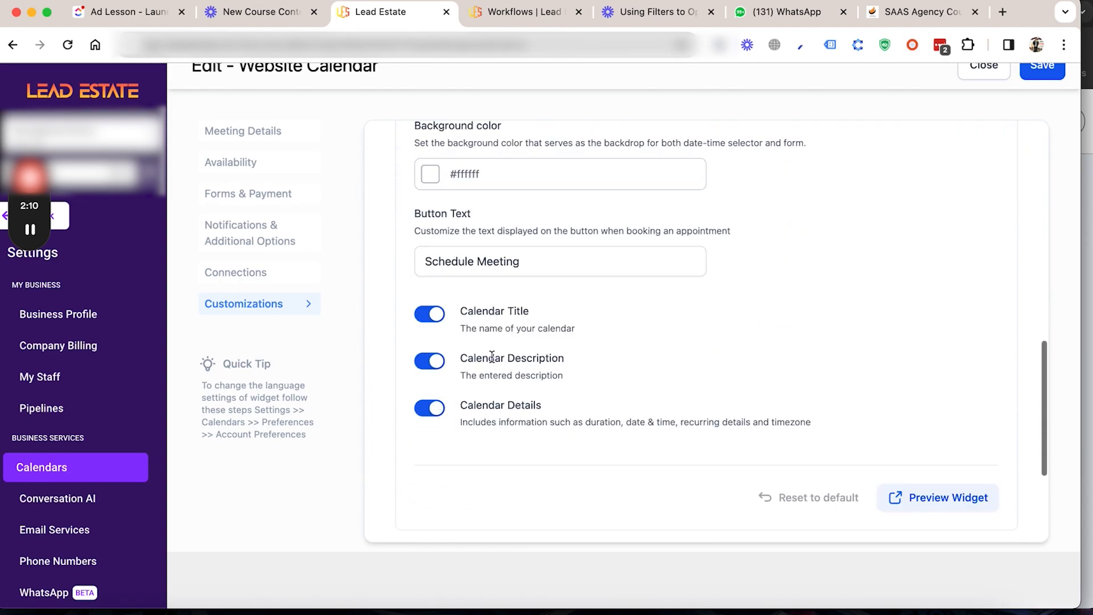
{"action": "scroll", "coordinate": [669, 380], "scroll_direction": "up", "scroll_amount": 10}
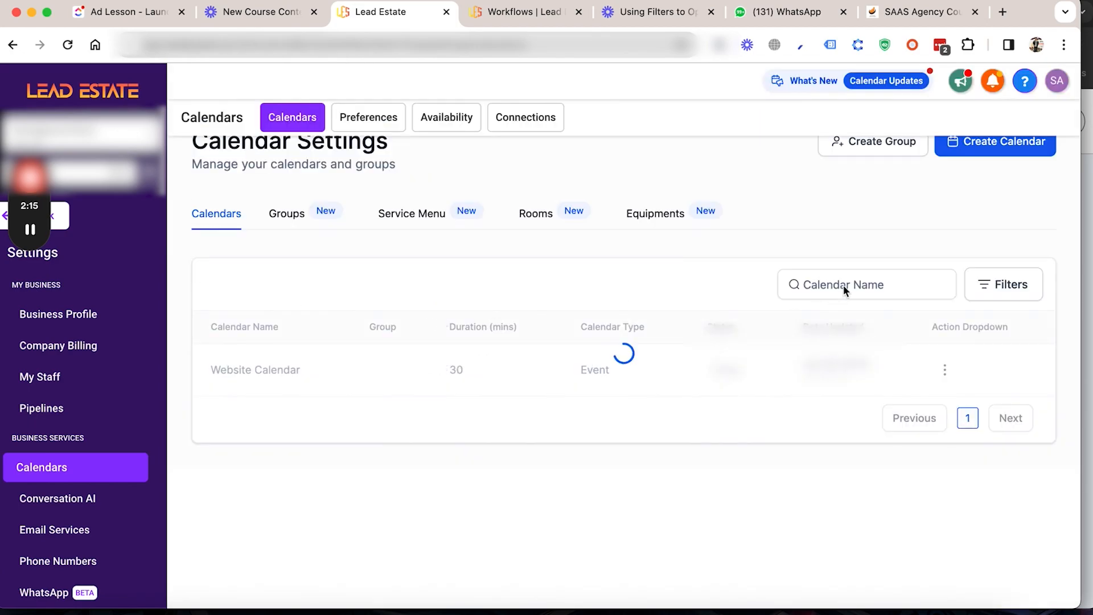
Step: Open a new Simple Calendar form to review its URL, duration, availability and location fields, and cancel the creation
{"action": "left_click", "coordinate": [965, 151]}
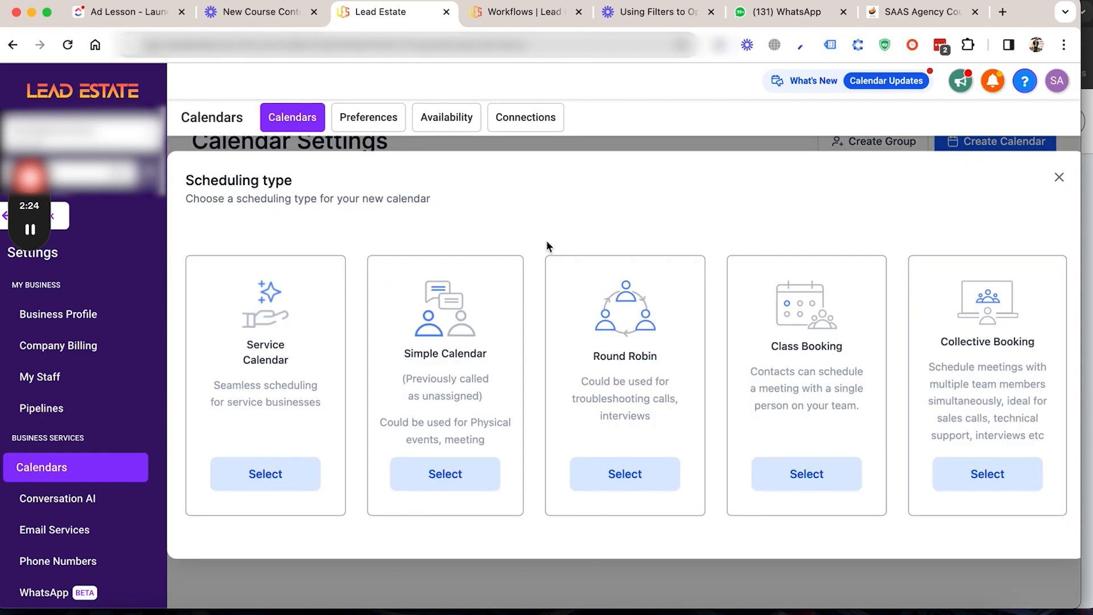
{"action": "left_click", "coordinate": [442, 475]}
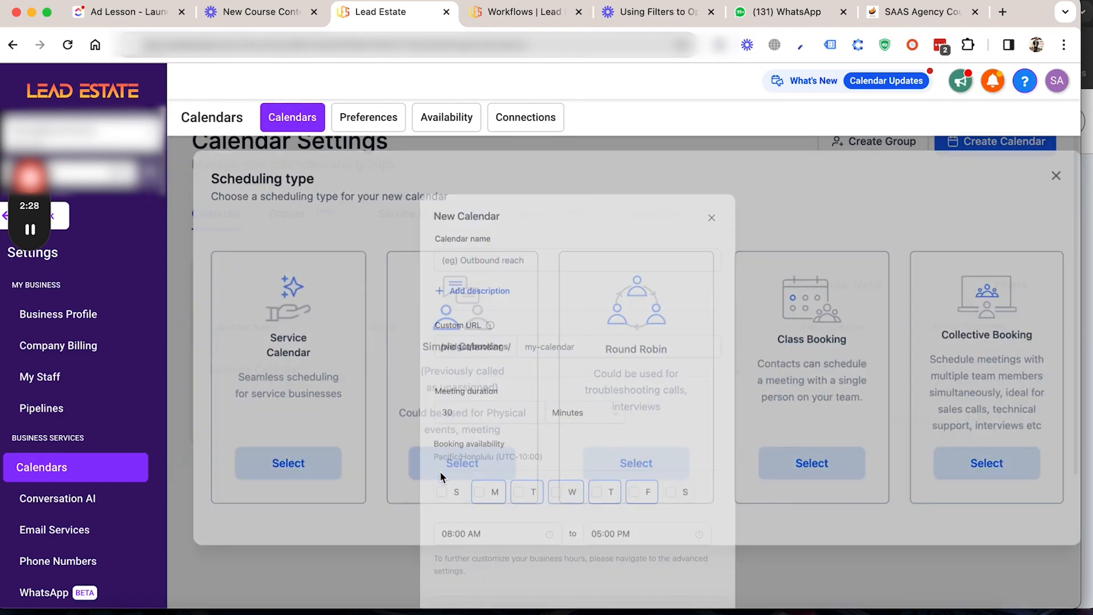
{"action": "left_click", "coordinate": [473, 201]}
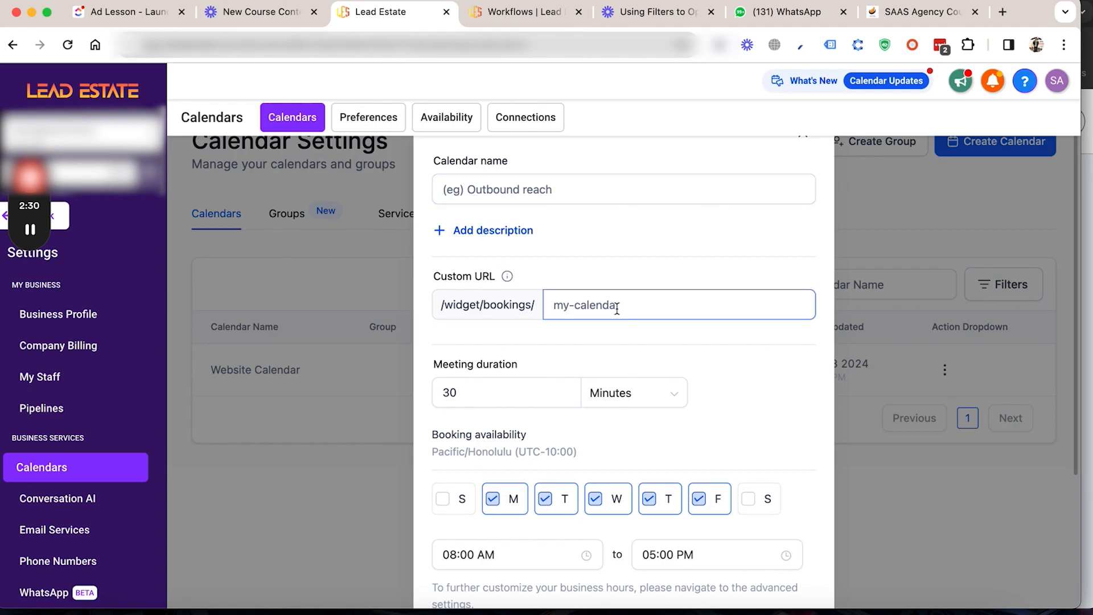
{"action": "scroll", "coordinate": [580, 307], "scroll_direction": "down", "scroll_amount": 3}
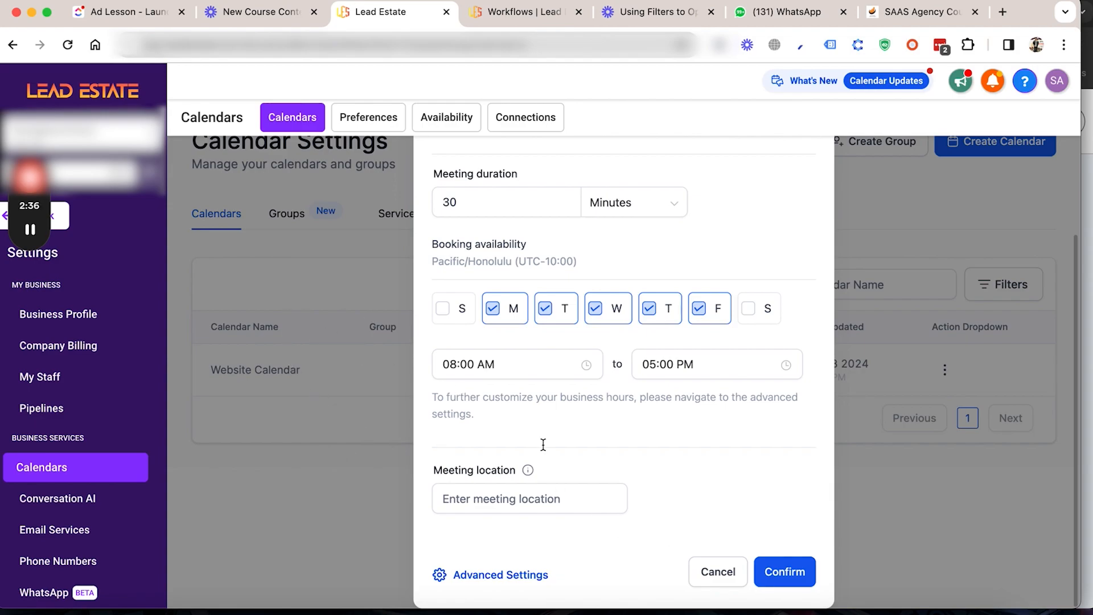
{"action": "left_click", "coordinate": [731, 576]}
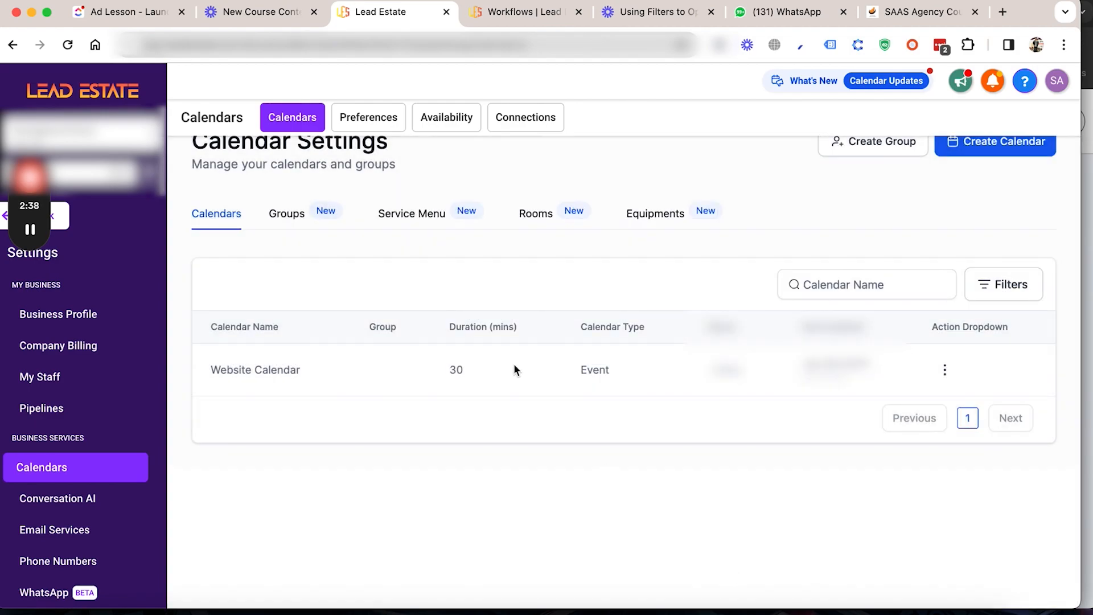
Step: Leave the settings and open Appointment Confirmation - Workflow from the automation workflow list
{"action": "left_click", "coordinate": [60, 219]}
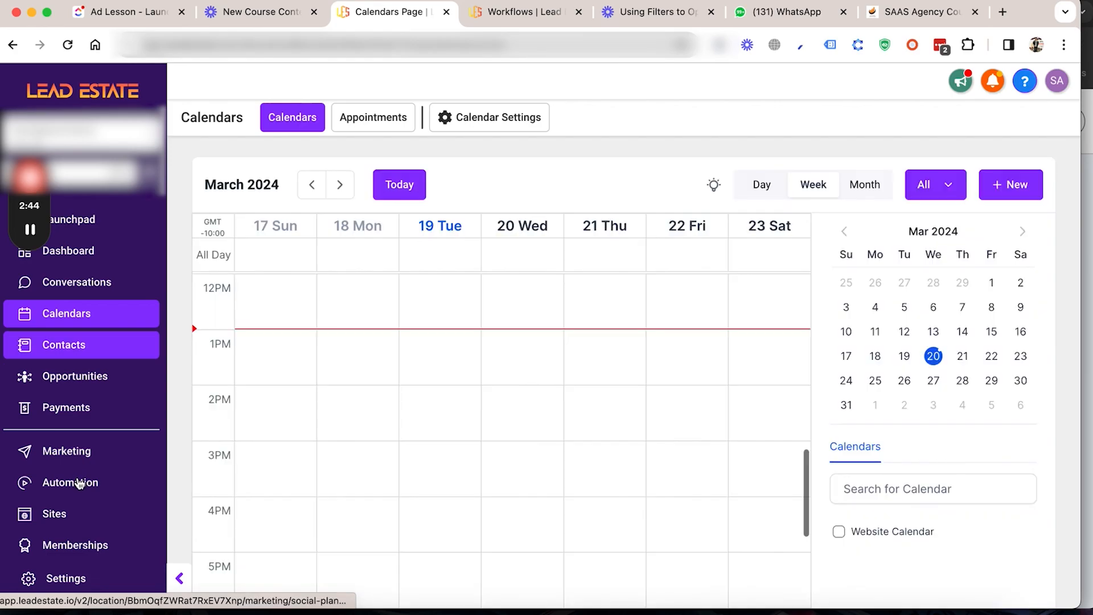
{"action": "left_click", "coordinate": [78, 483]}
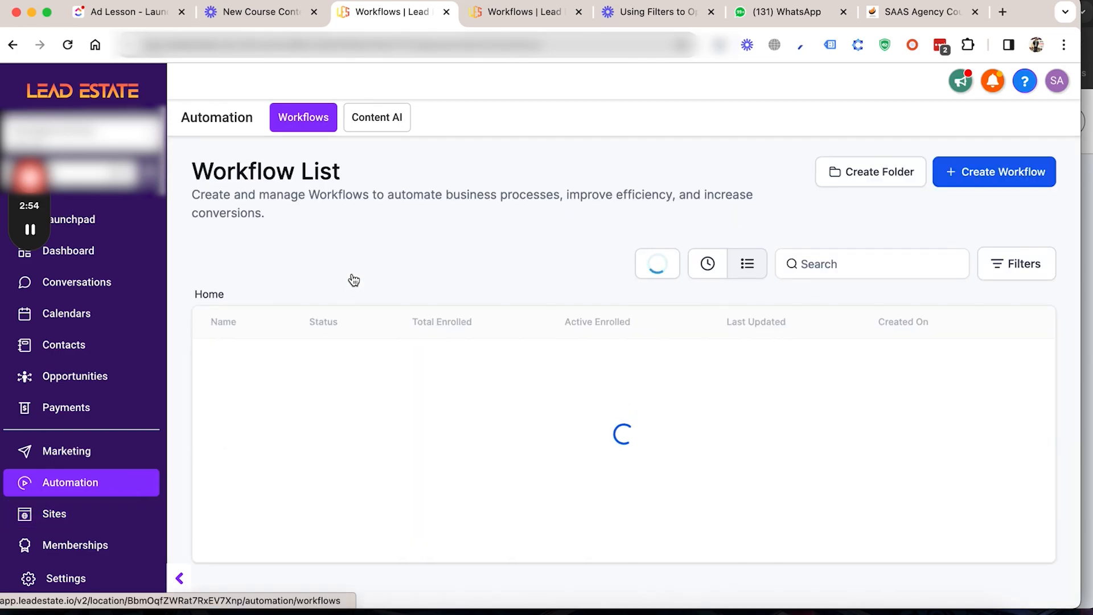
{"action": "scroll", "coordinate": [410, 317], "scroll_direction": "down", "scroll_amount": 3}
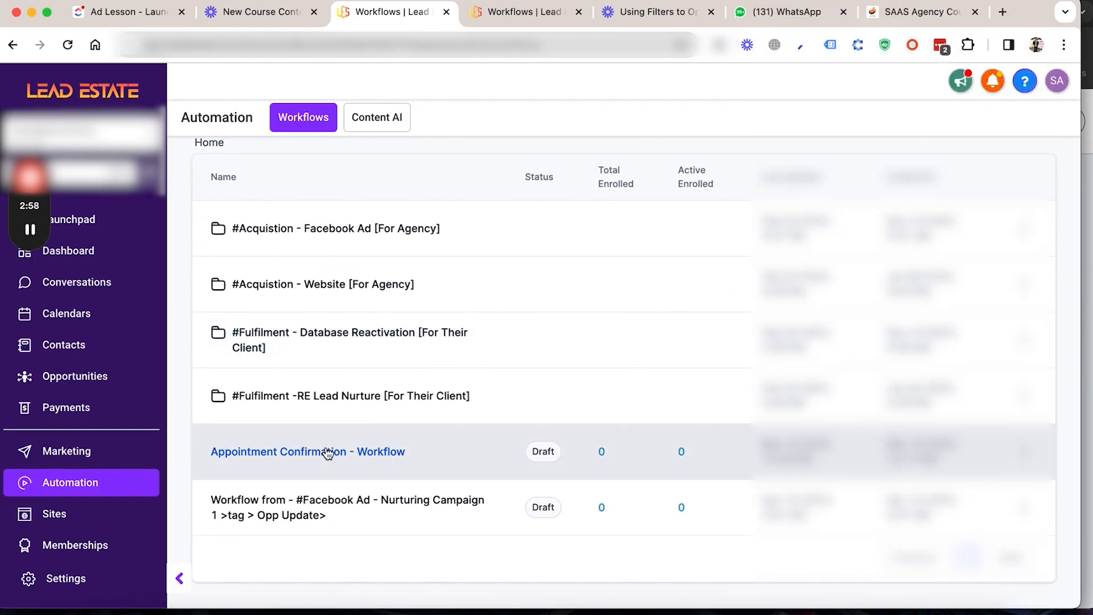
{"action": "left_click", "coordinate": [327, 452]}
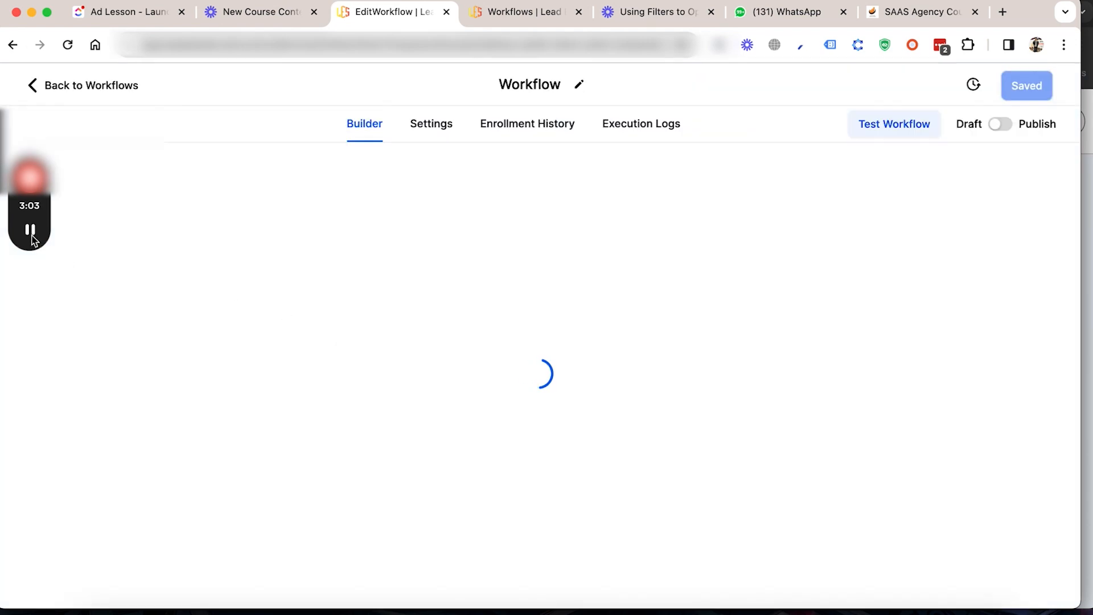
{"action": "left_click", "coordinate": [30, 232]}
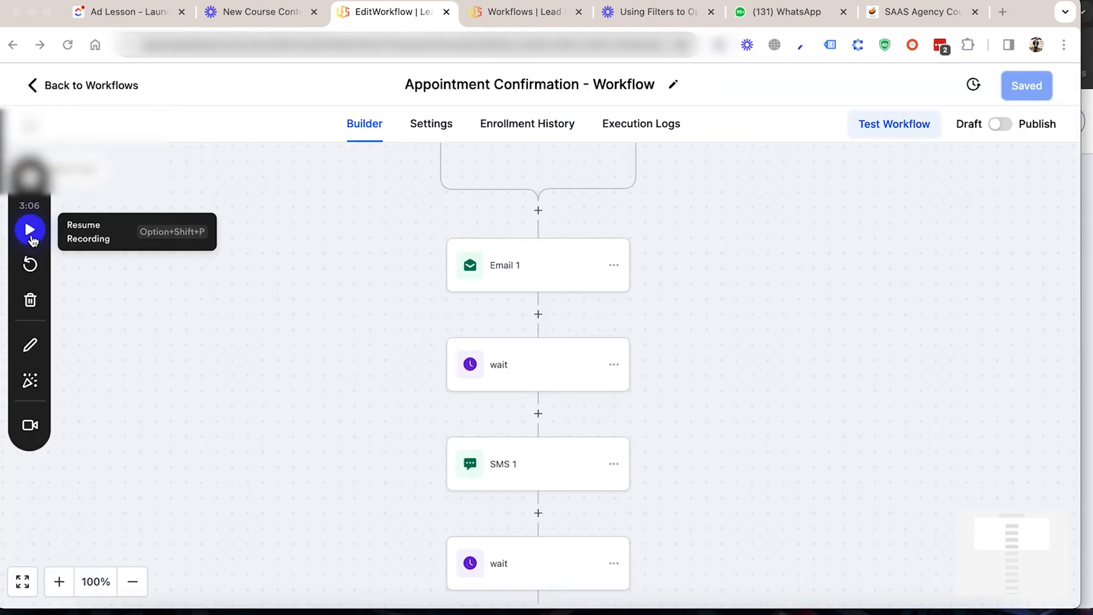
{"action": "left_click", "coordinate": [31, 232]}
Step: Review the Appointment Status trigger's event type and status filters, and close it without saving
{"action": "scroll", "coordinate": [432, 336], "scroll_direction": "up", "scroll_amount": 5}
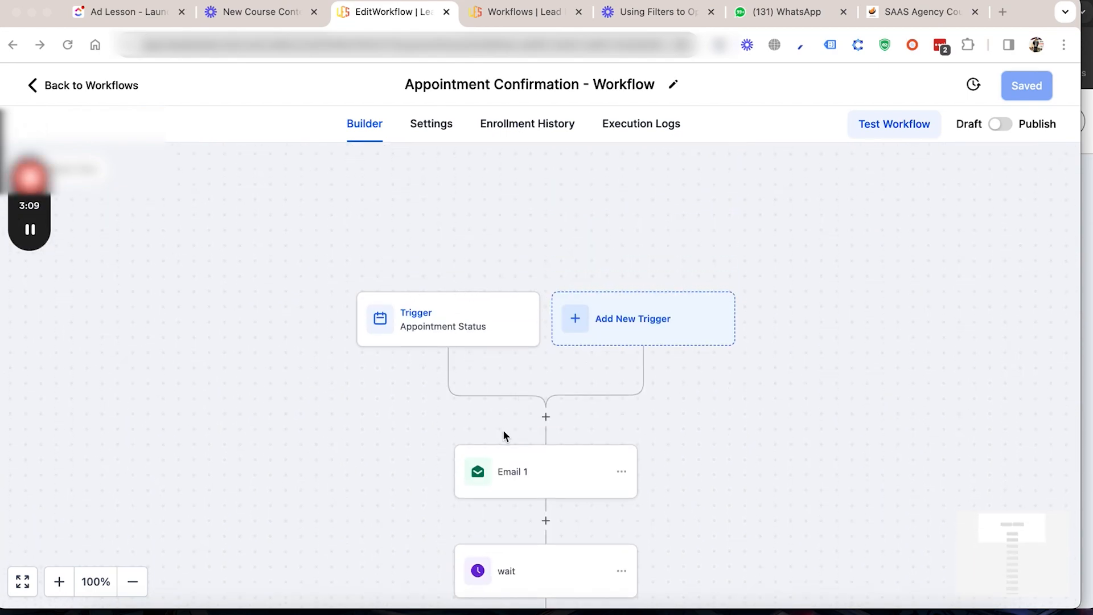
{"action": "scroll", "coordinate": [503, 433], "scroll_direction": "down", "scroll_amount": 2}
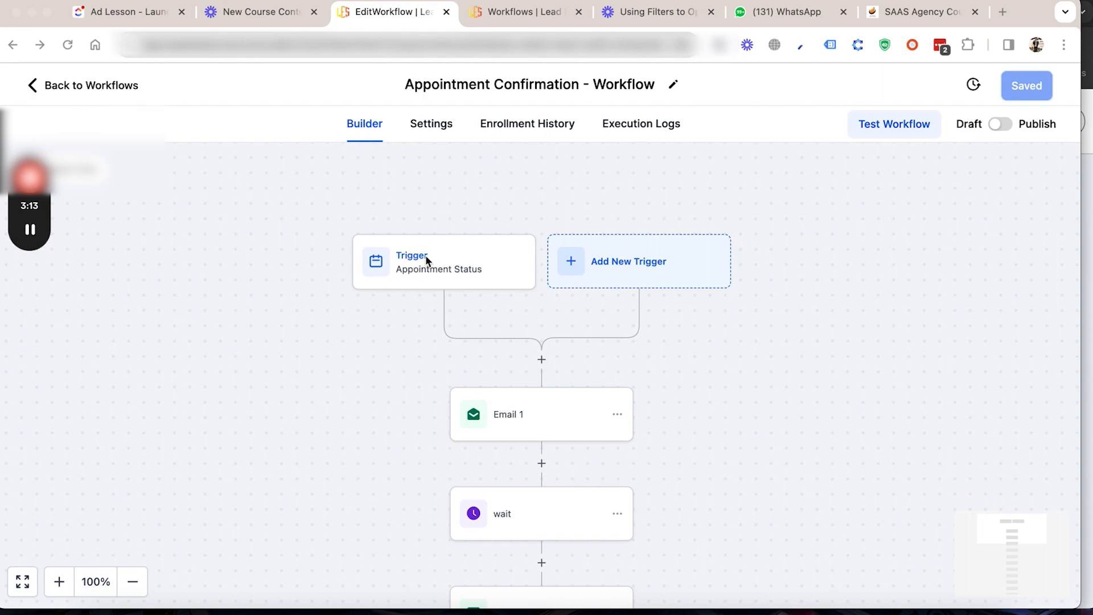
{"action": "left_click", "coordinate": [498, 419]}
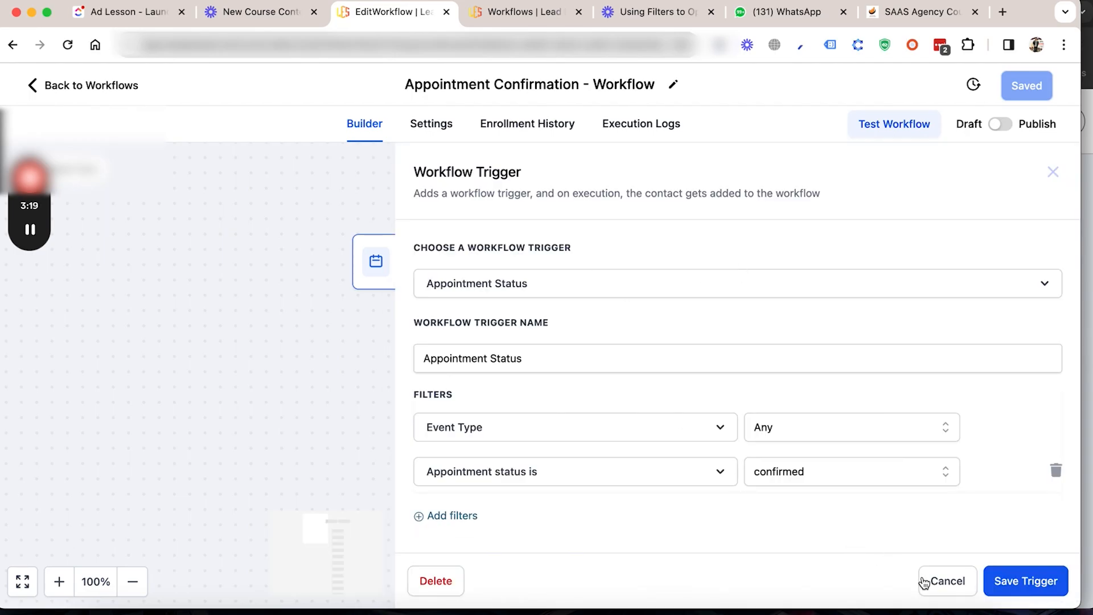
{"action": "left_click", "coordinate": [923, 581]}
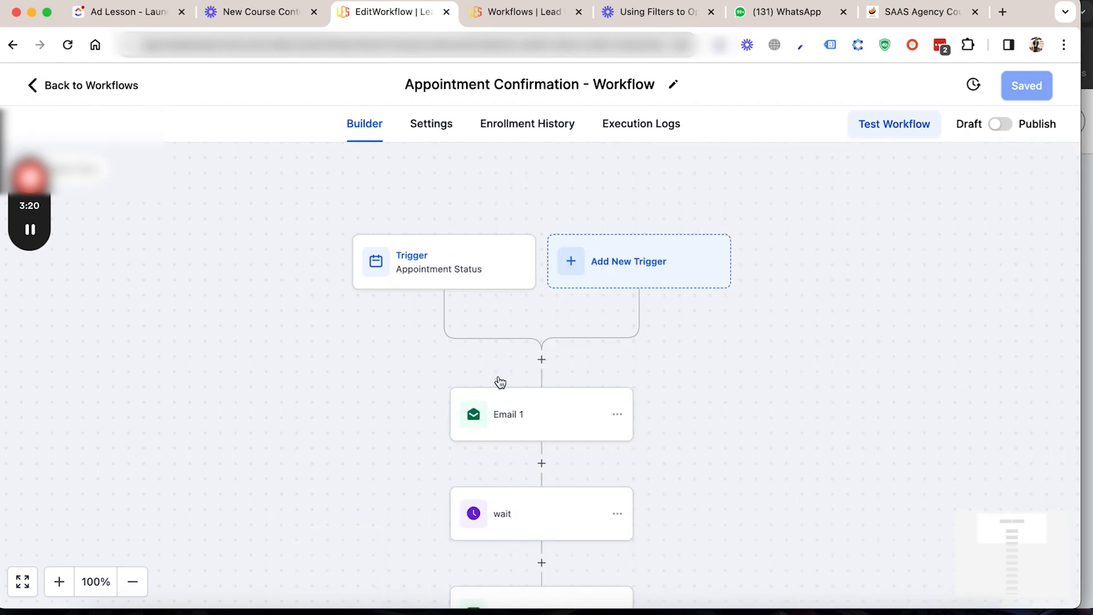
Step: Open the workflow's Email 1 action to review its sender and subject fields
{"action": "left_click", "coordinate": [526, 415]}
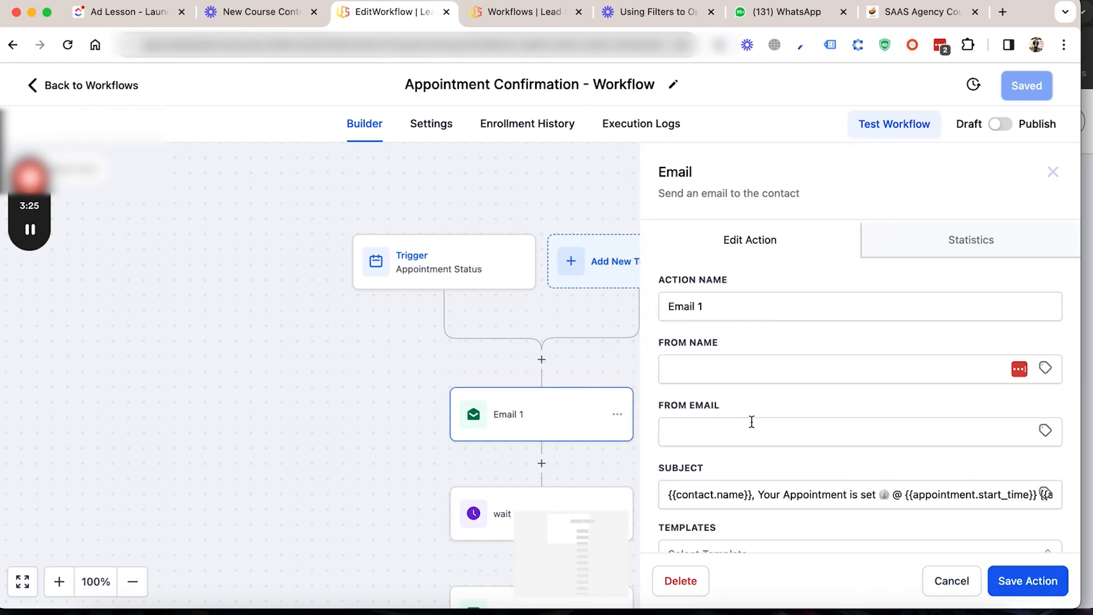
Step: Review the subject and message of the Email 1 action, and close it without saving
{"action": "scroll", "coordinate": [752, 424], "scroll_direction": "down", "scroll_amount": 5}
{"action": "scroll", "coordinate": [752, 422], "scroll_direction": "down", "scroll_amount": 2}
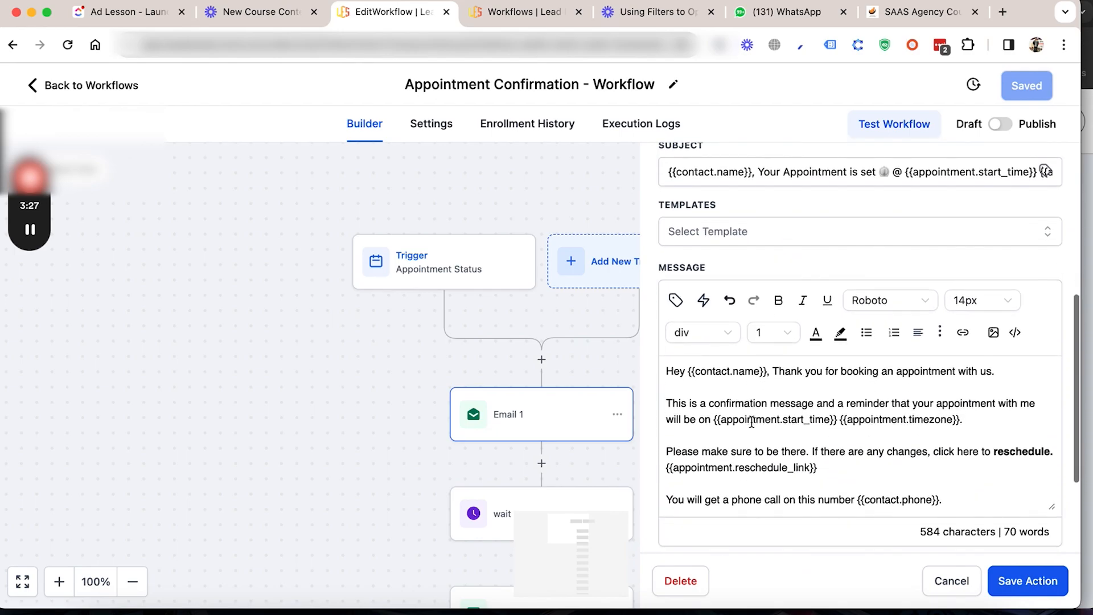
{"action": "scroll", "coordinate": [866, 419], "scroll_direction": "down", "scroll_amount": 1}
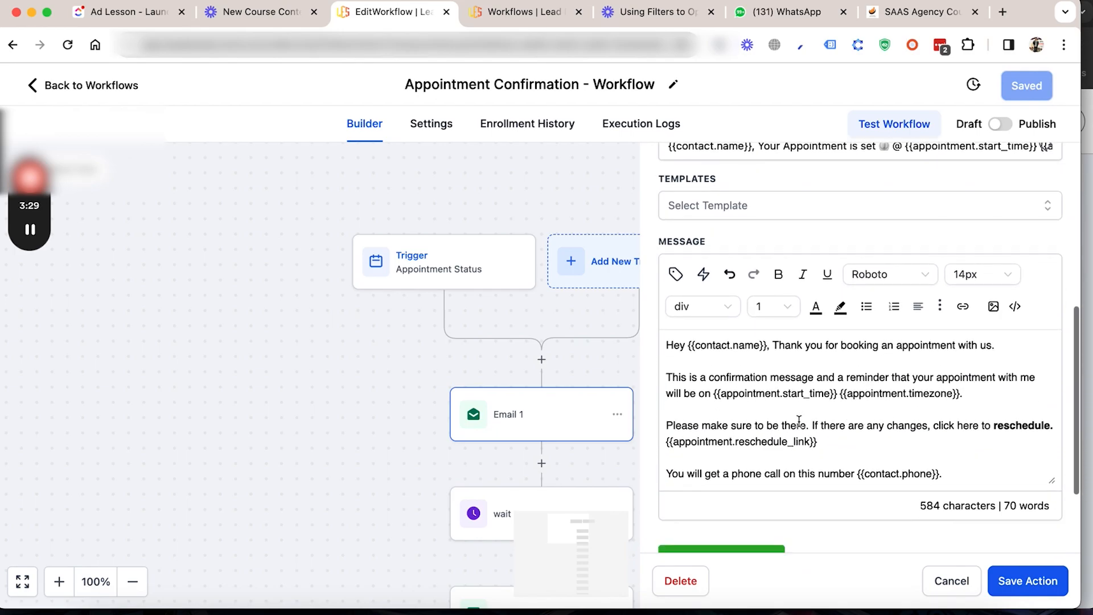
{"action": "scroll", "coordinate": [798, 420], "scroll_direction": "up", "scroll_amount": 8}
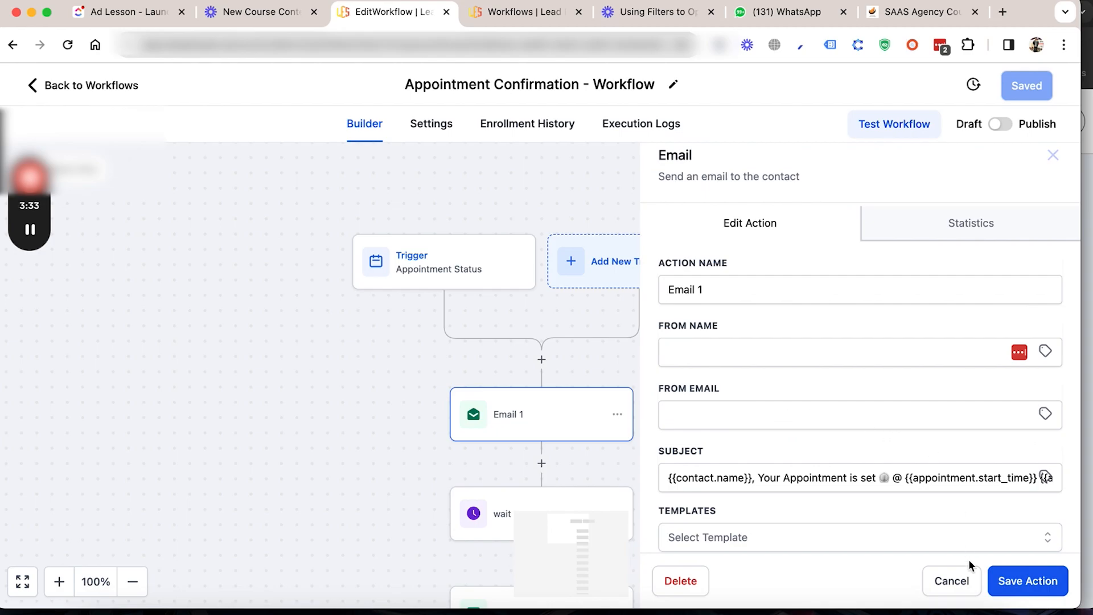
{"action": "left_click", "coordinate": [951, 581]}
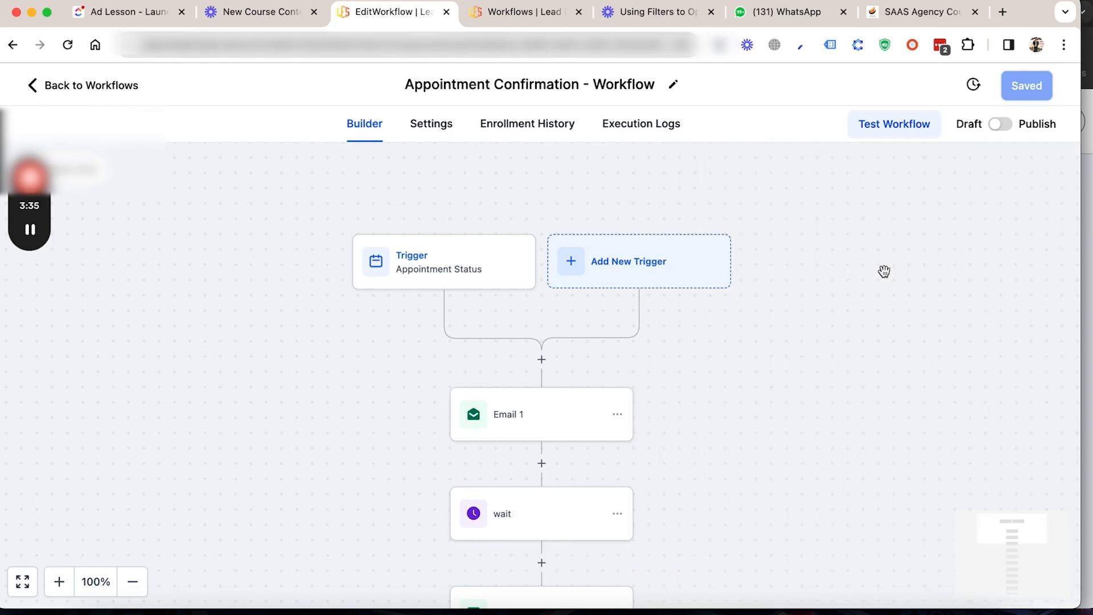
Step: Check the time delay of the wait action between Email 1 and SMS 1, and close it unchanged
{"action": "scroll", "coordinate": [893, 255], "scroll_direction": "up", "scroll_amount": 2}
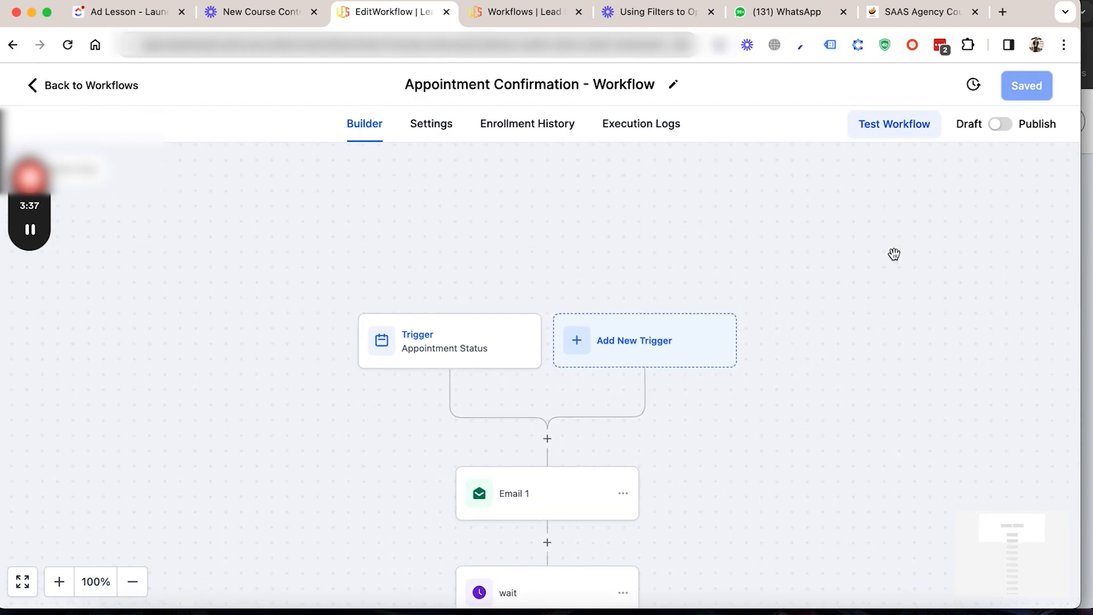
{"action": "scroll", "coordinate": [894, 255], "scroll_direction": "down", "scroll_amount": 3}
{"action": "scroll", "coordinate": [630, 415], "scroll_direction": "down", "scroll_amount": 3}
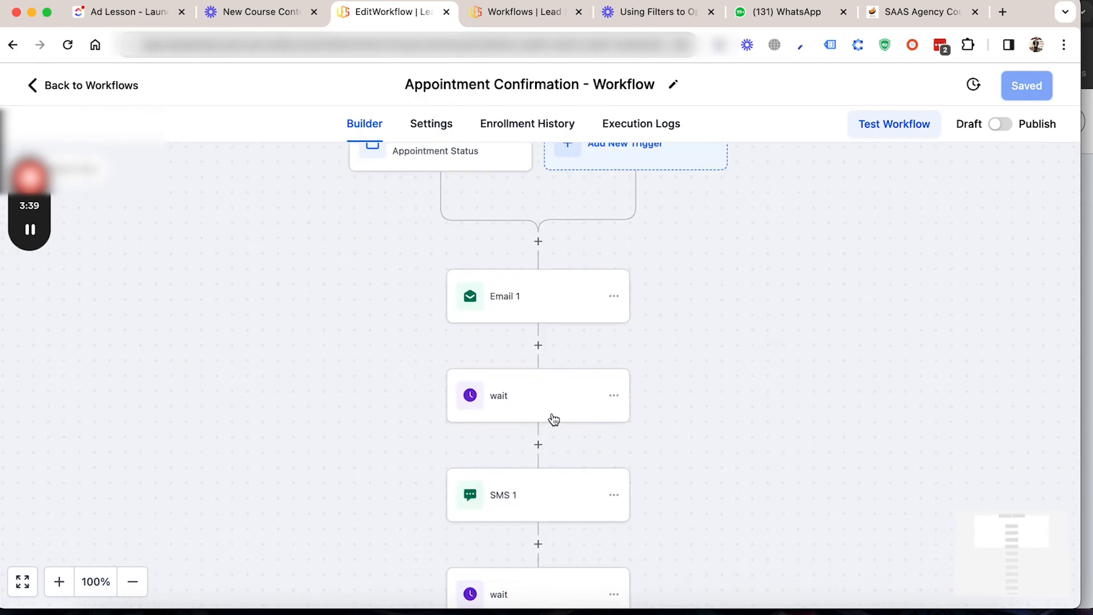
{"action": "left_click", "coordinate": [550, 402]}
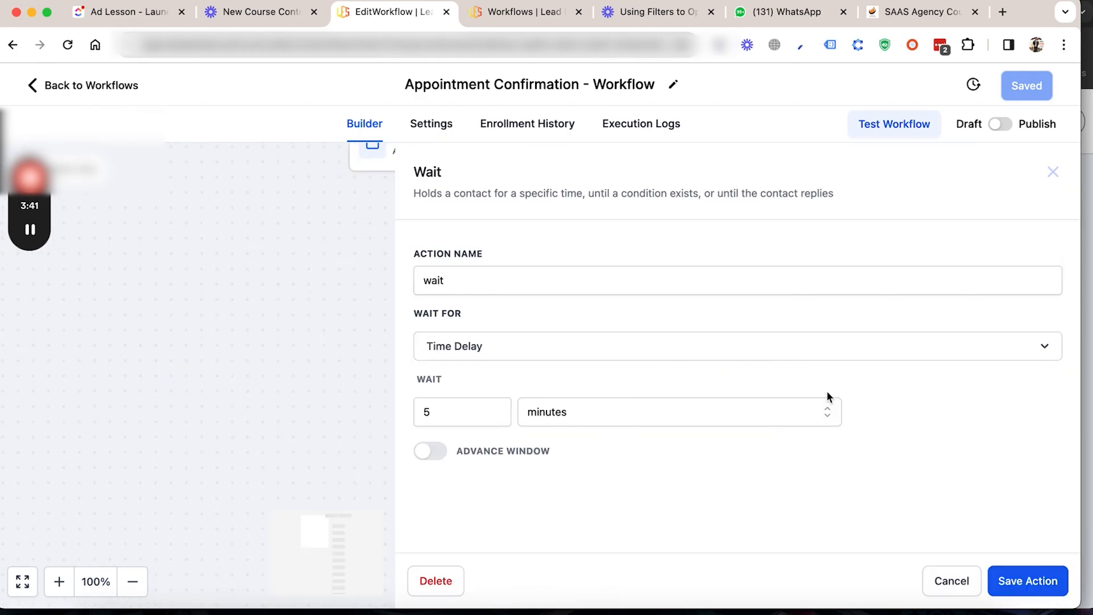
{"action": "left_click", "coordinate": [967, 576]}
Step: Read the message text of the SMS 1 action and close it without saving
{"action": "left_click", "coordinate": [518, 500]}
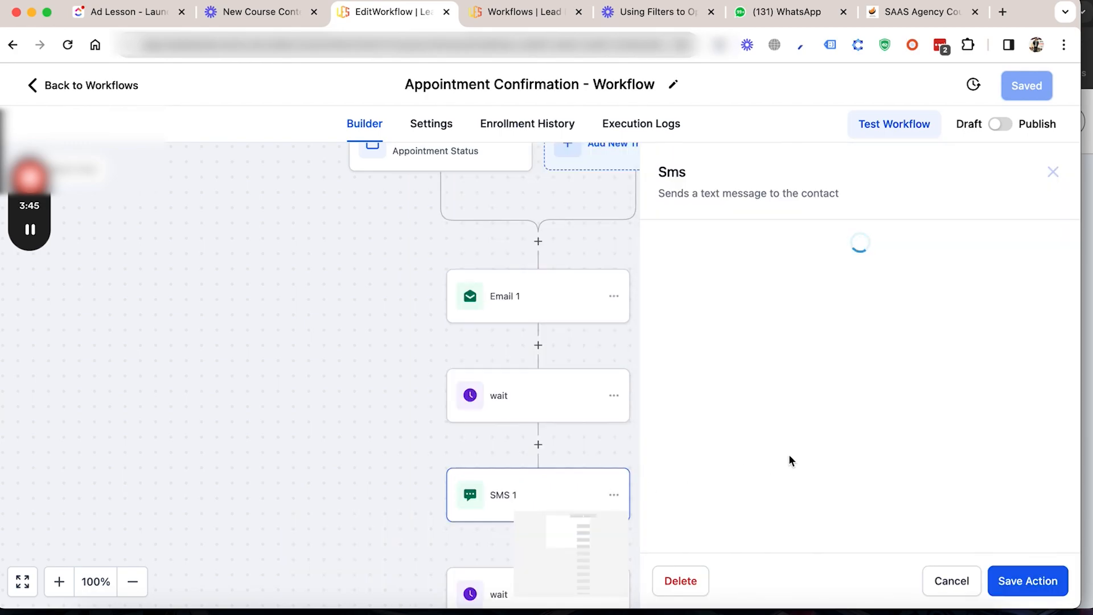
{"action": "scroll", "coordinate": [811, 454], "scroll_direction": "down", "scroll_amount": 2}
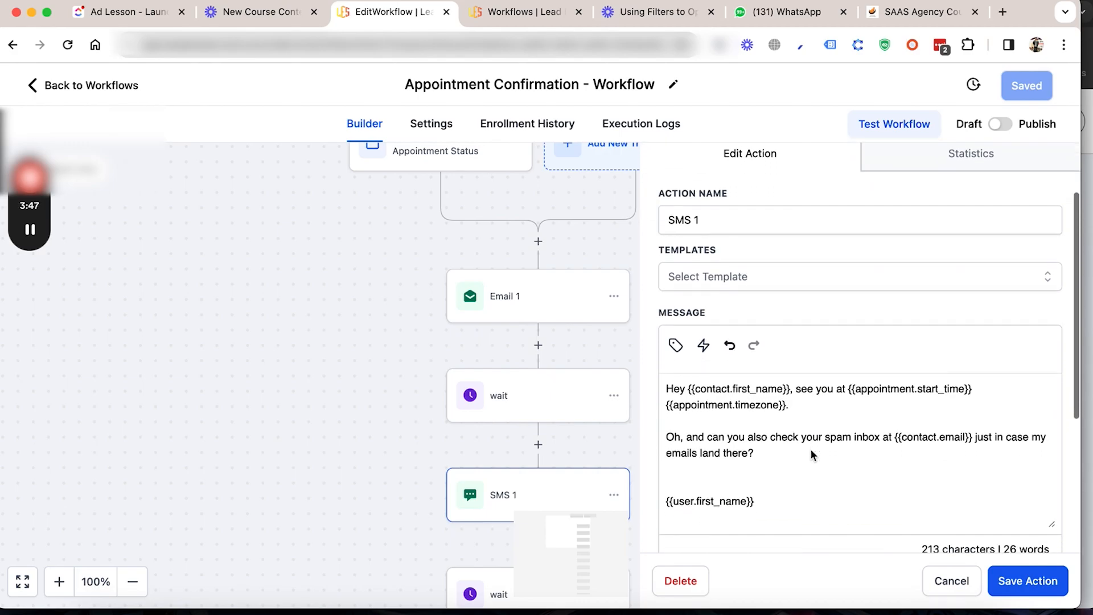
{"action": "left_click", "coordinate": [943, 580]}
Step: Check the appointment-time settings of the wait action between SMS 1 and SMS 4, and close it unchanged
{"action": "scroll", "coordinate": [620, 425], "scroll_direction": "down", "scroll_amount": 1}
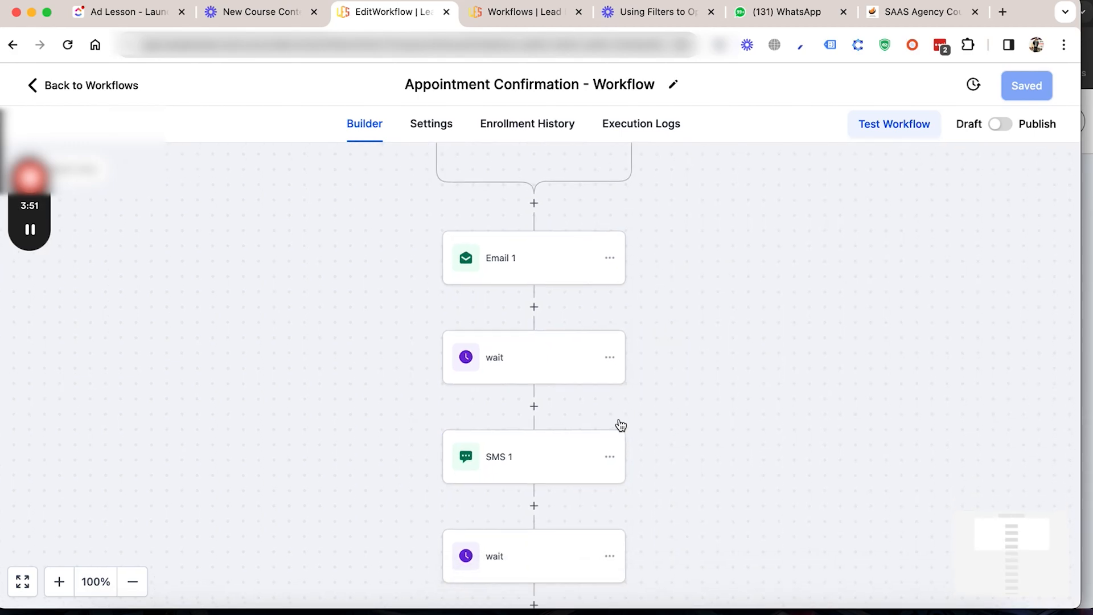
{"action": "scroll", "coordinate": [620, 426], "scroll_direction": "down", "scroll_amount": 3}
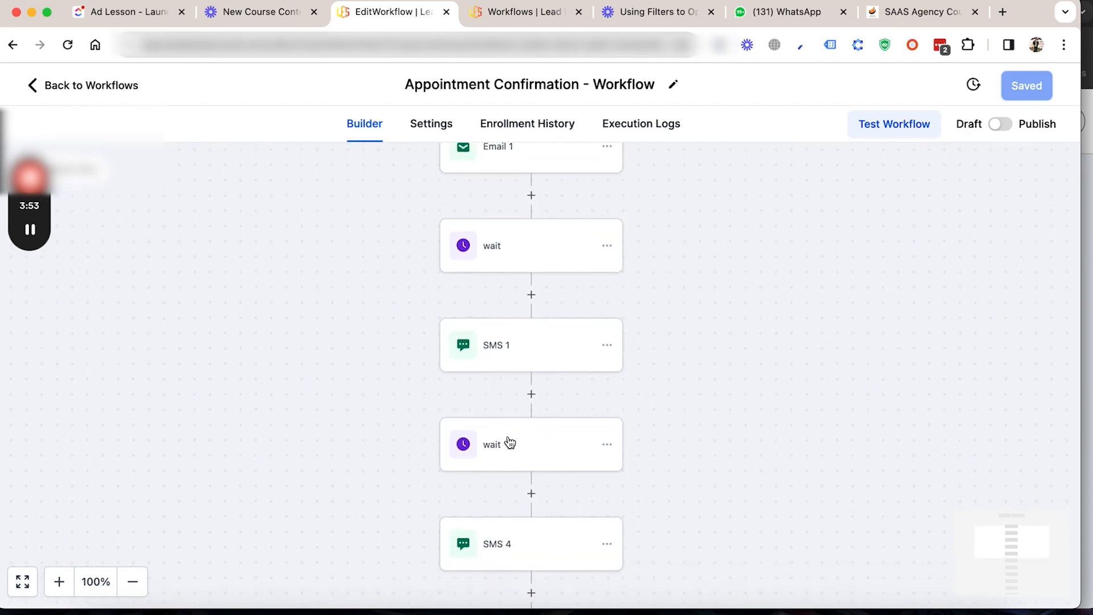
{"action": "left_click", "coordinate": [509, 442]}
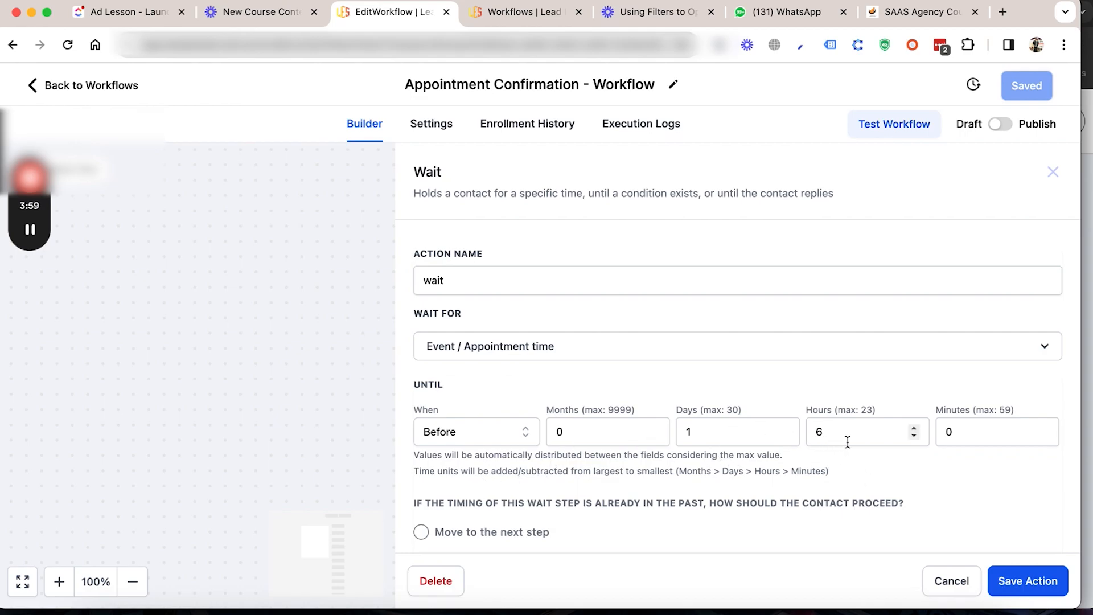
{"action": "left_click", "coordinate": [947, 582]}
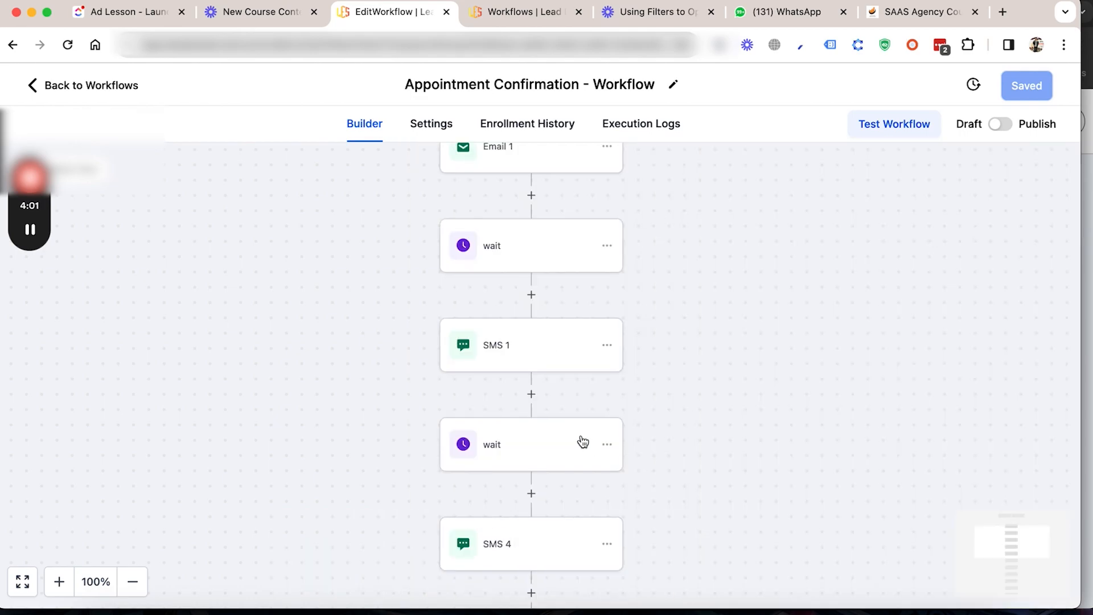
Step: Read the confirmation message in the SMS 4 action and close it without saving
{"action": "scroll", "coordinate": [583, 441], "scroll_direction": "down", "scroll_amount": 3}
{"action": "left_click", "coordinate": [502, 477]}
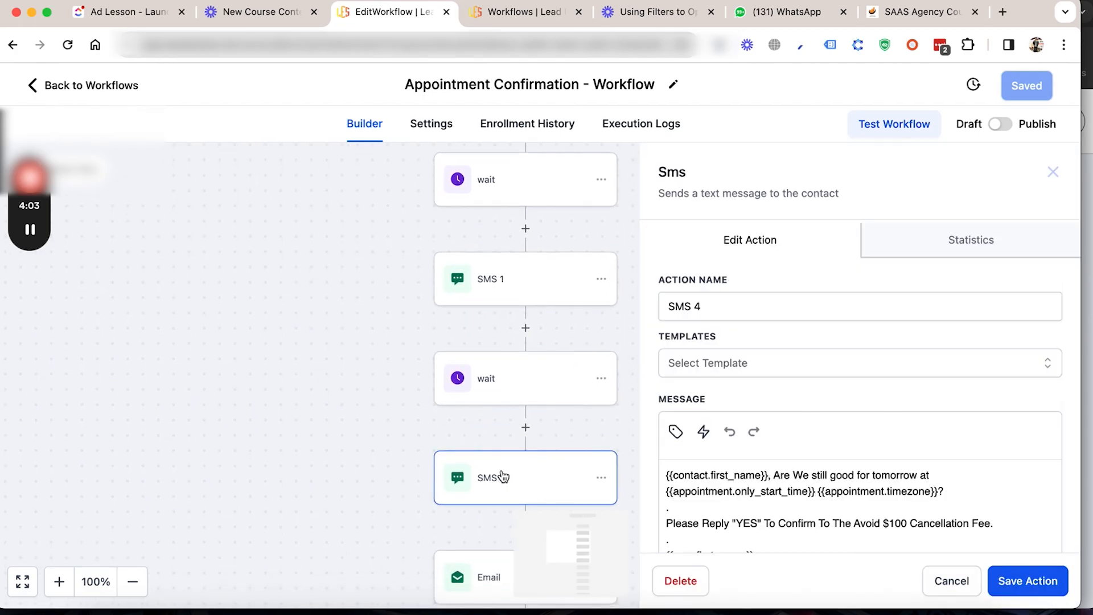
{"action": "scroll", "coordinate": [845, 463], "scroll_direction": "down", "scroll_amount": 3}
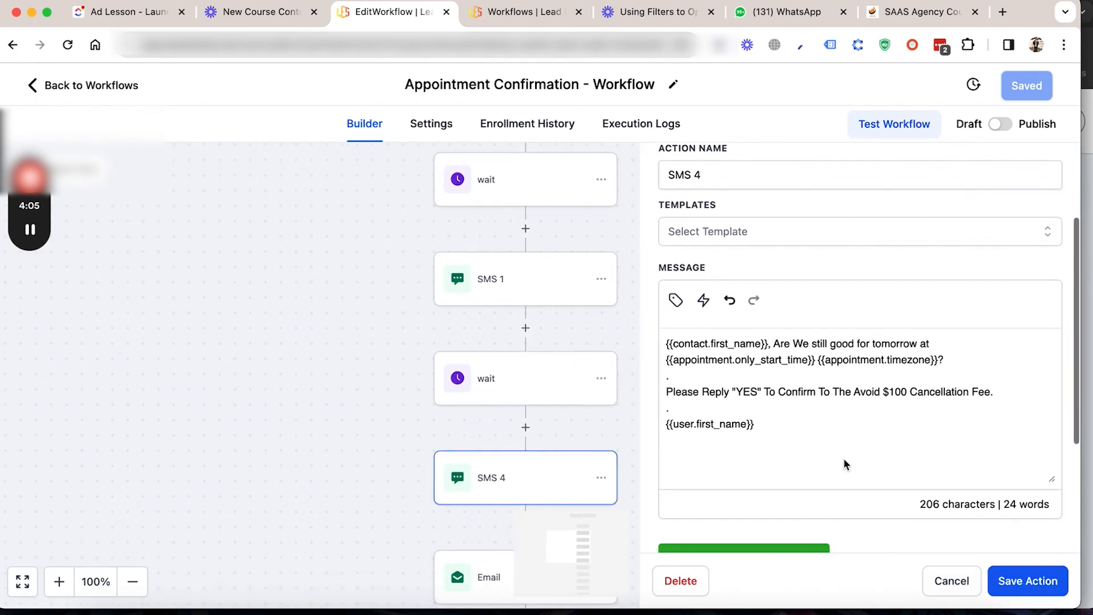
{"action": "left_click", "coordinate": [943, 582]}
Step: Review the Email action below SMS 4 and the timing of the wait action that follows it, leaving both unchanged
{"action": "scroll", "coordinate": [442, 371], "scroll_direction": "down", "scroll_amount": 3}
{"action": "scroll", "coordinate": [443, 378], "scroll_direction": "down", "scroll_amount": 1}
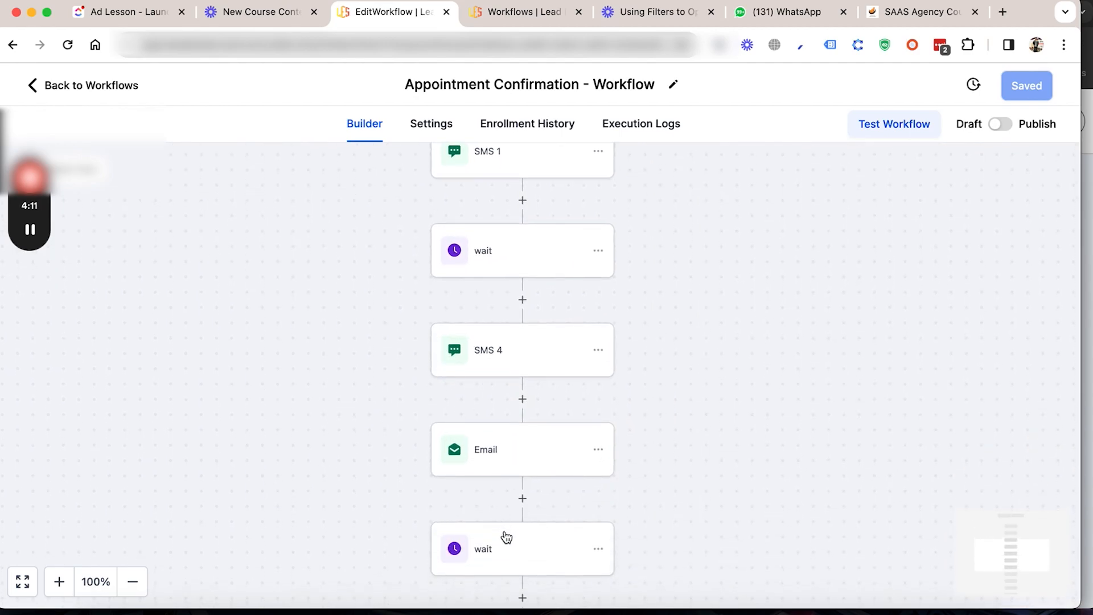
{"action": "scroll", "coordinate": [758, 509], "scroll_direction": "down", "scroll_amount": 5}
{"action": "scroll", "coordinate": [760, 508], "scroll_direction": "down", "scroll_amount": 2}
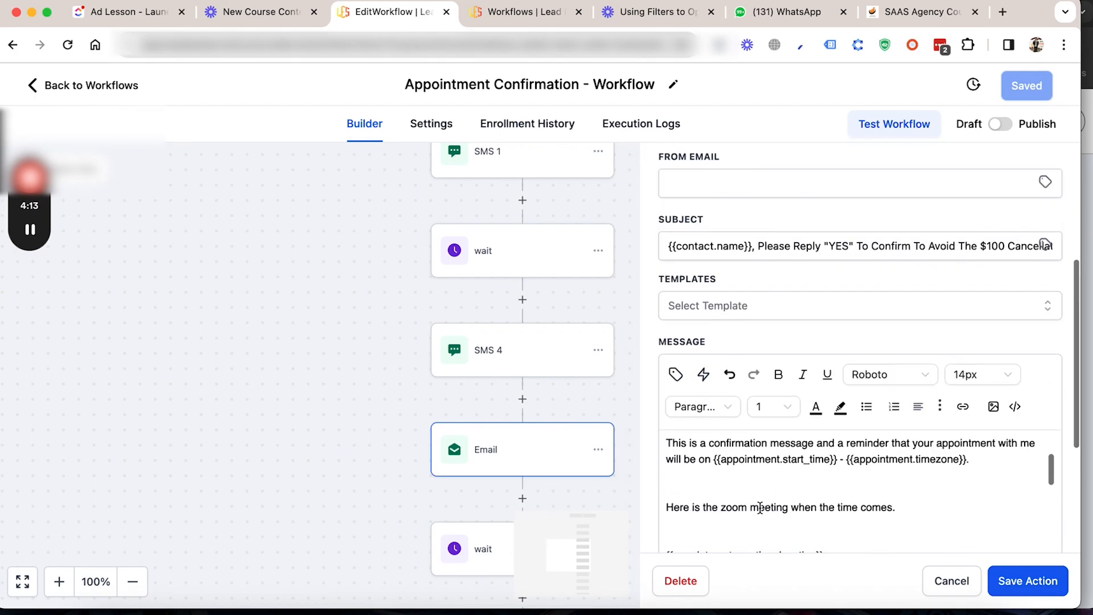
{"action": "left_click", "coordinate": [485, 552]}
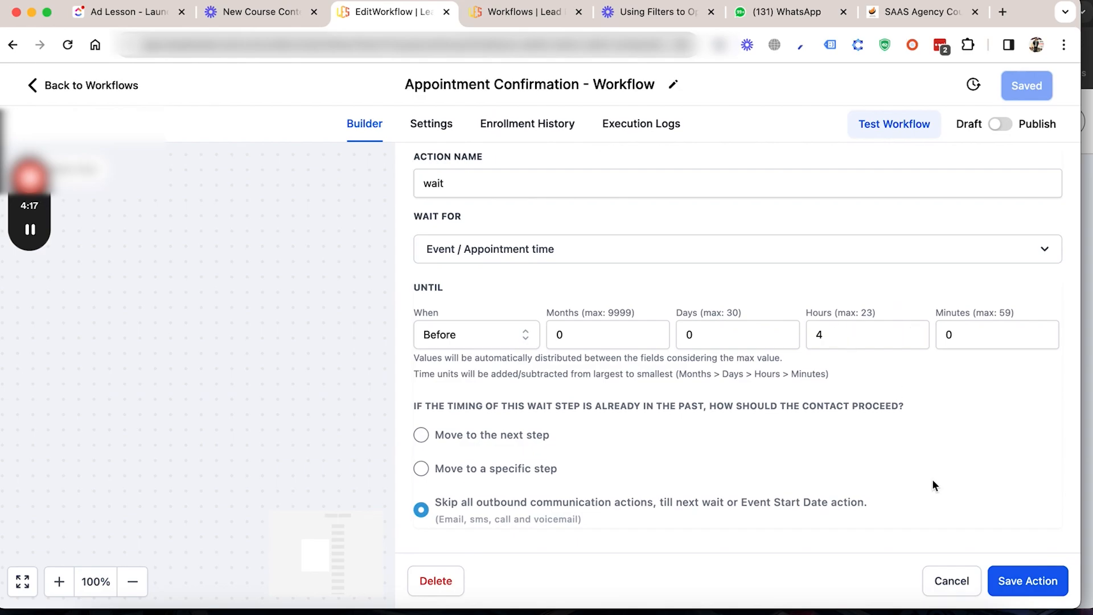
{"action": "left_click", "coordinate": [939, 580]}
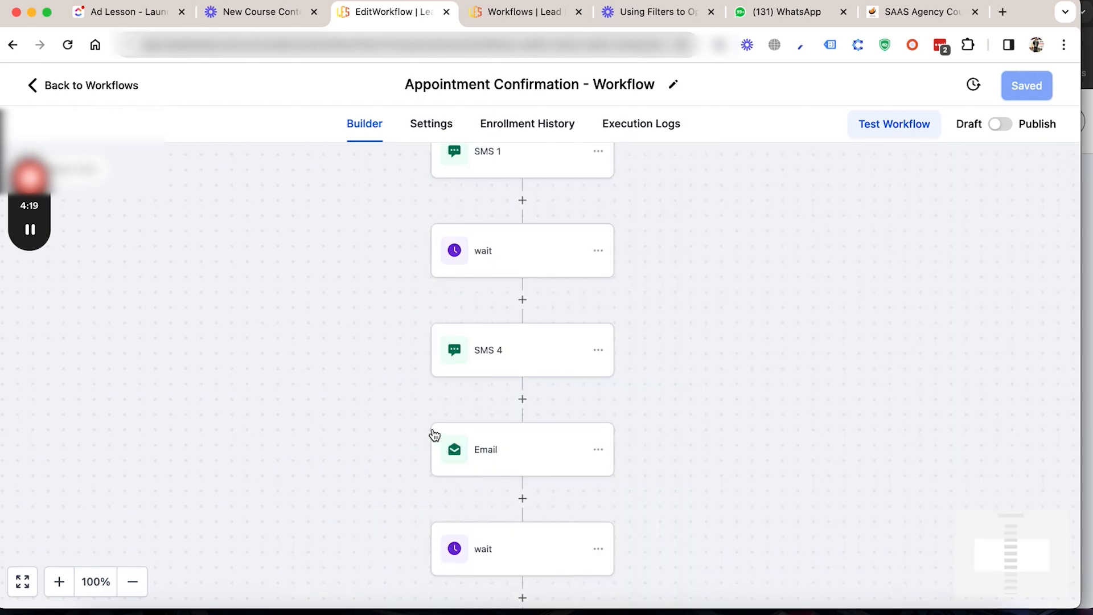
Step: Check the appointment-time settings of the wait action before the zoom link email, and close it unchanged
{"action": "scroll", "coordinate": [432, 434], "scroll_direction": "down", "scroll_amount": 4}
{"action": "scroll", "coordinate": [433, 435], "scroll_direction": "down", "scroll_amount": 1}
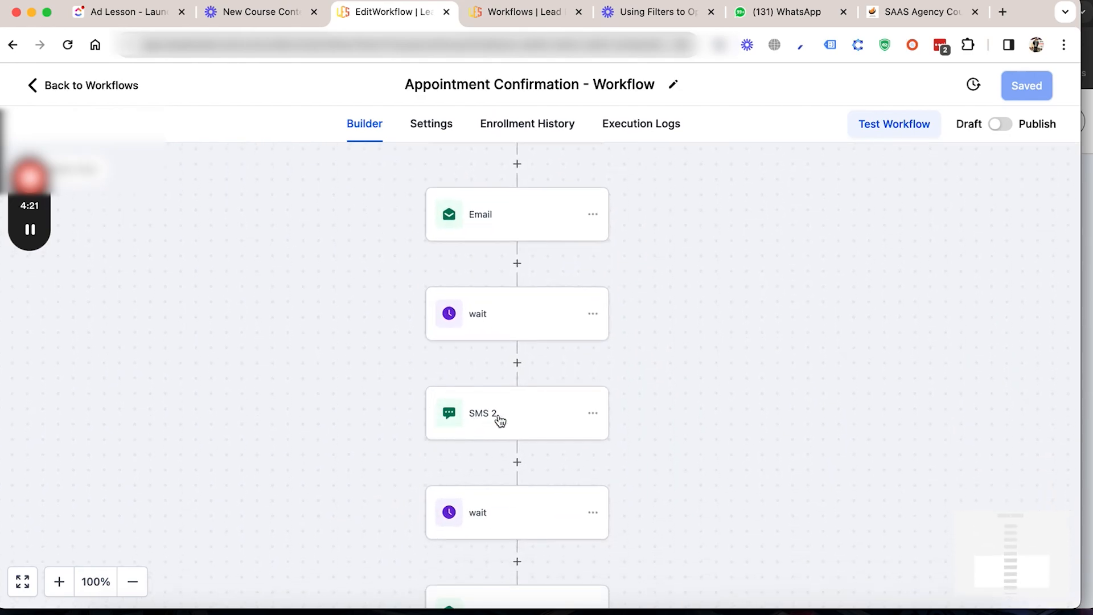
{"action": "scroll", "coordinate": [458, 431], "scroll_direction": "down", "scroll_amount": 3}
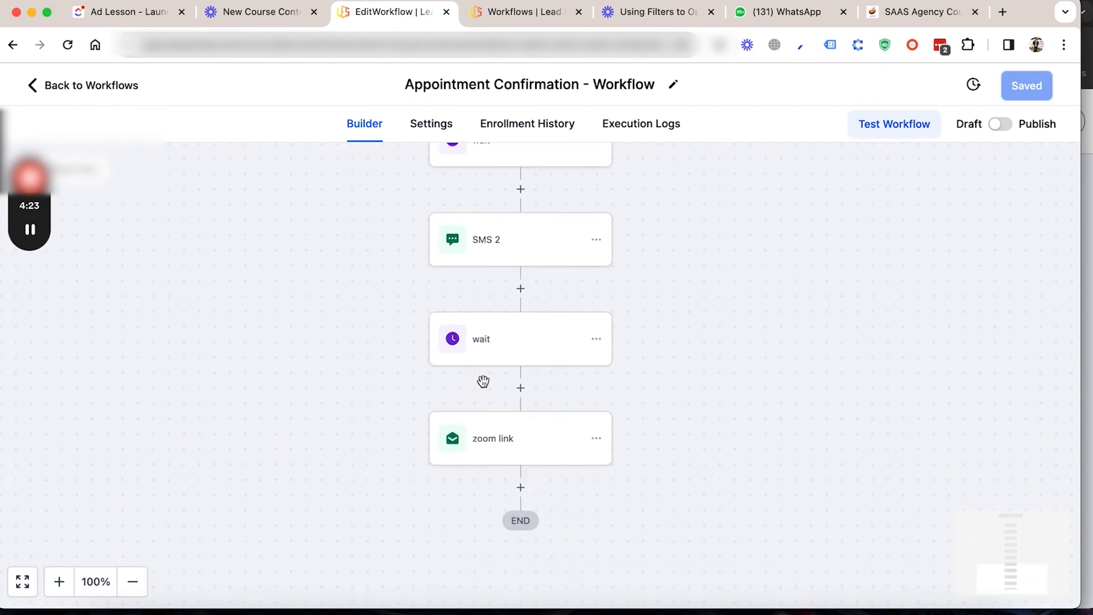
{"action": "left_click", "coordinate": [486, 357]}
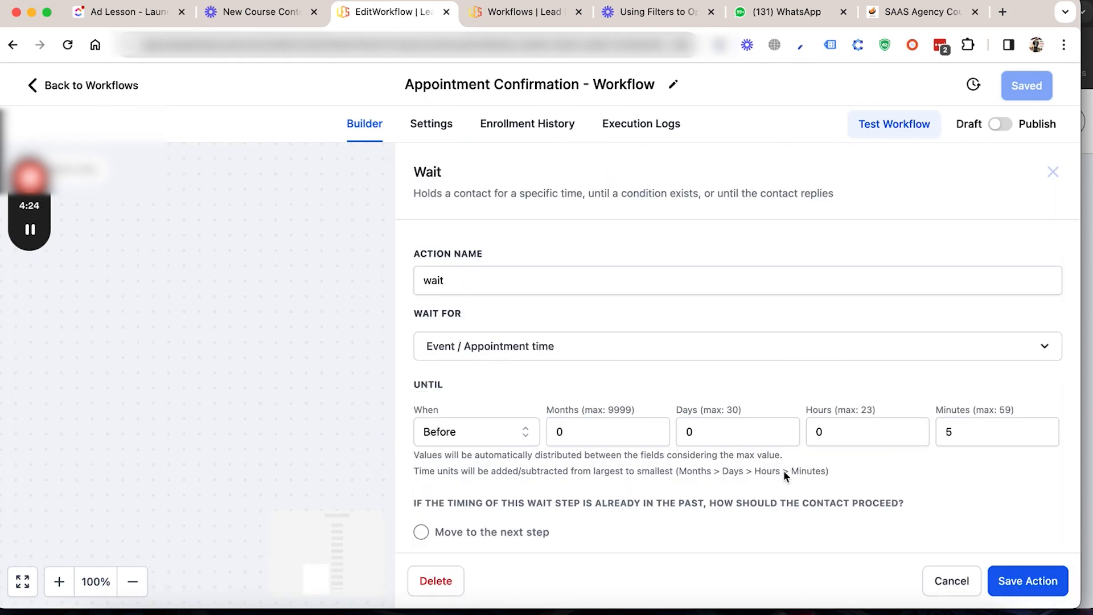
{"action": "left_click", "coordinate": [950, 579]}
Step: Review the subject and full message of the zoom link email action, and close it without saving
{"action": "left_click", "coordinate": [490, 455]}
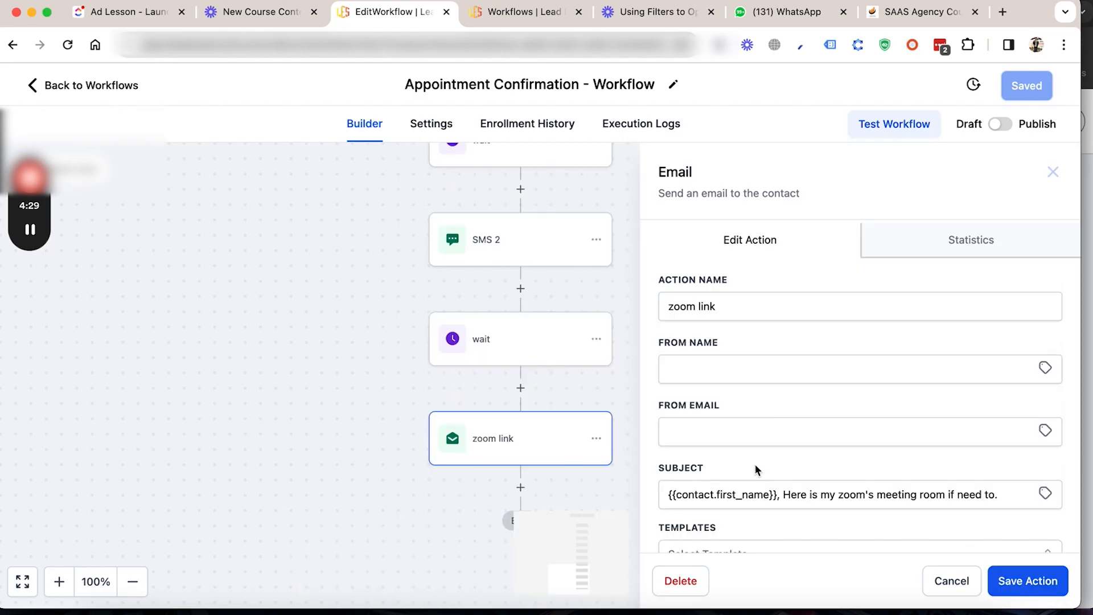
{"action": "scroll", "coordinate": [814, 478], "scroll_direction": "down", "scroll_amount": 5}
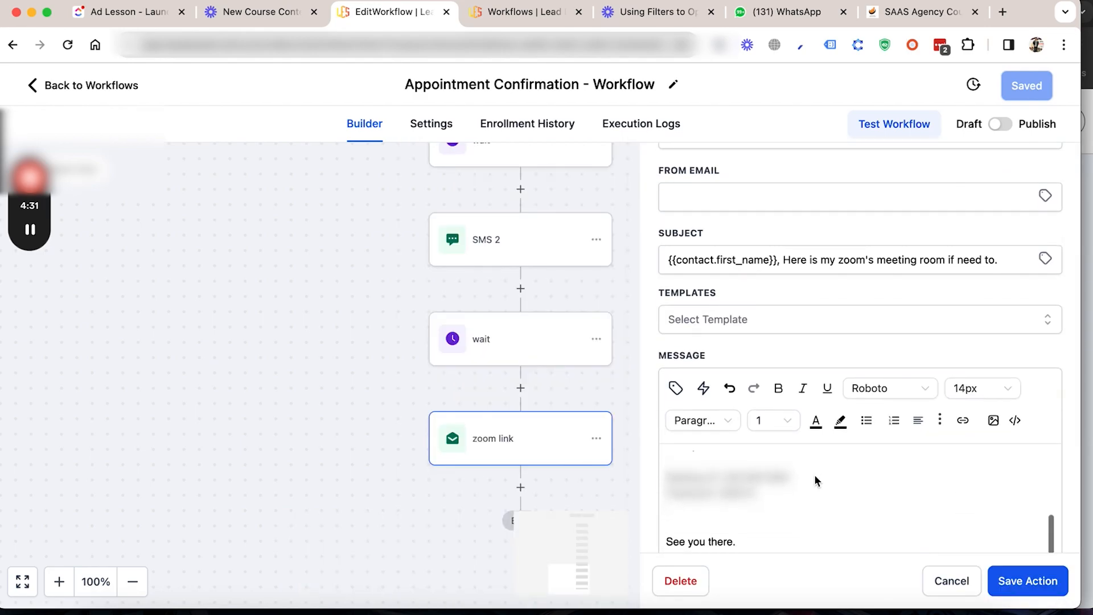
{"action": "scroll", "coordinate": [816, 480], "scroll_direction": "down", "scroll_amount": 3}
{"action": "scroll", "coordinate": [816, 479], "scroll_direction": "up", "scroll_amount": 5}
{"action": "scroll", "coordinate": [814, 476], "scroll_direction": "down", "scroll_amount": 5}
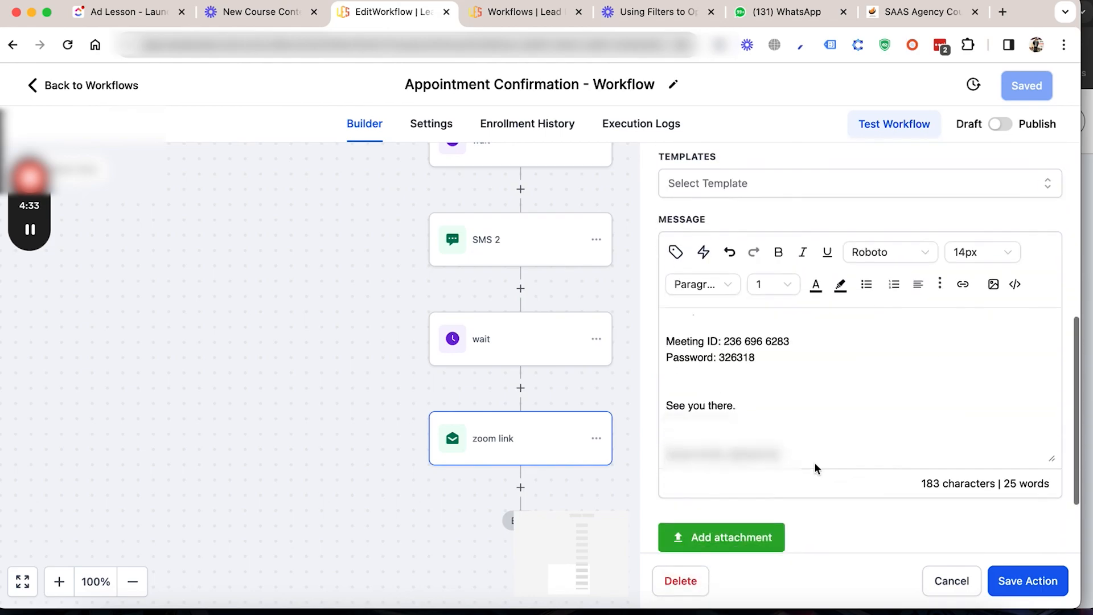
{"action": "scroll", "coordinate": [811, 393], "scroll_direction": "up", "scroll_amount": 4}
{"action": "scroll", "coordinate": [810, 395], "scroll_direction": "up", "scroll_amount": 1}
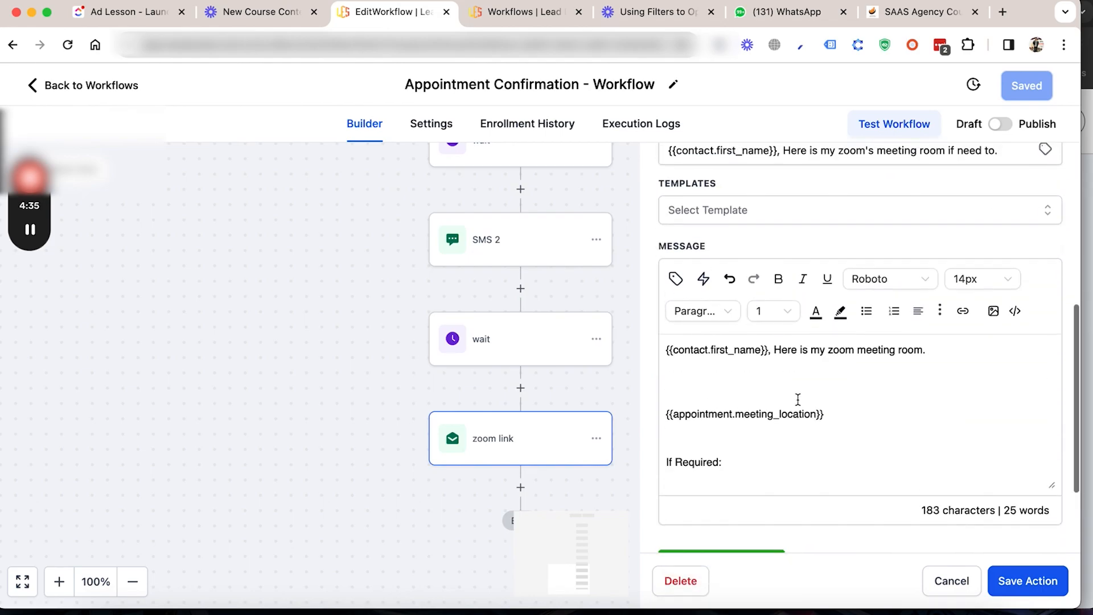
{"action": "left_click", "coordinate": [939, 582]}
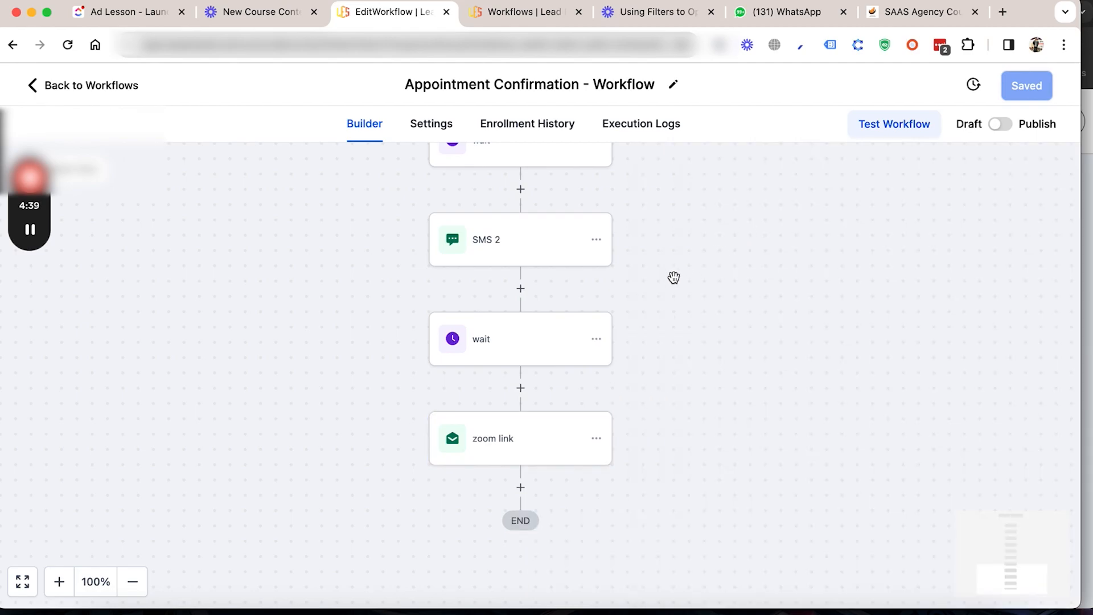
Step: Look back over the action sequence up to the trigger and return to the workflows list
{"action": "scroll", "coordinate": [673, 277], "scroll_direction": "up", "scroll_amount": 5}
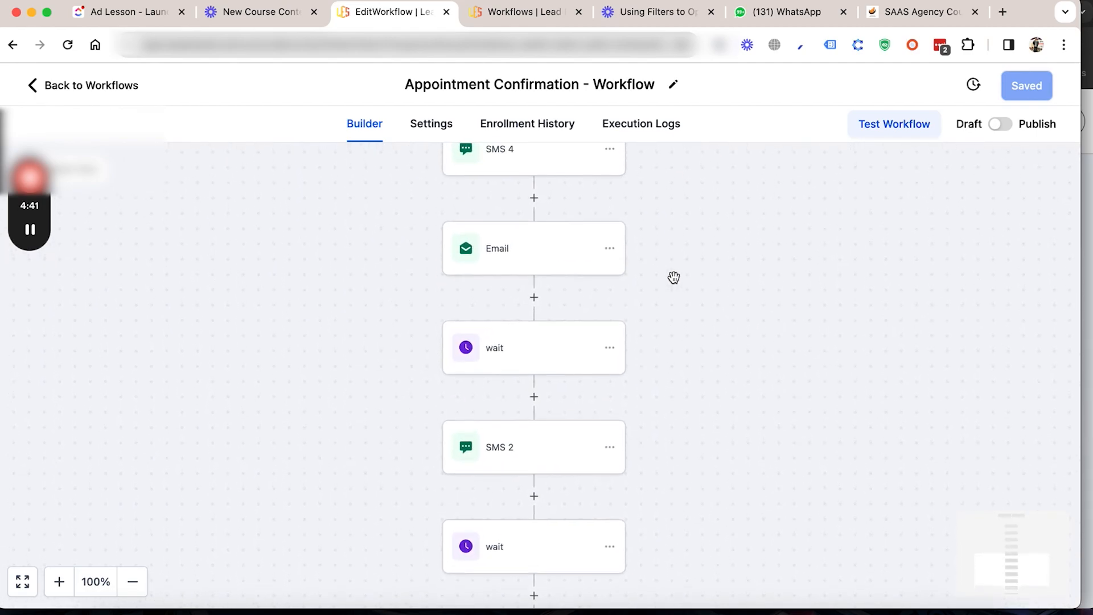
{"action": "scroll", "coordinate": [673, 277], "scroll_direction": "up", "scroll_amount": 2}
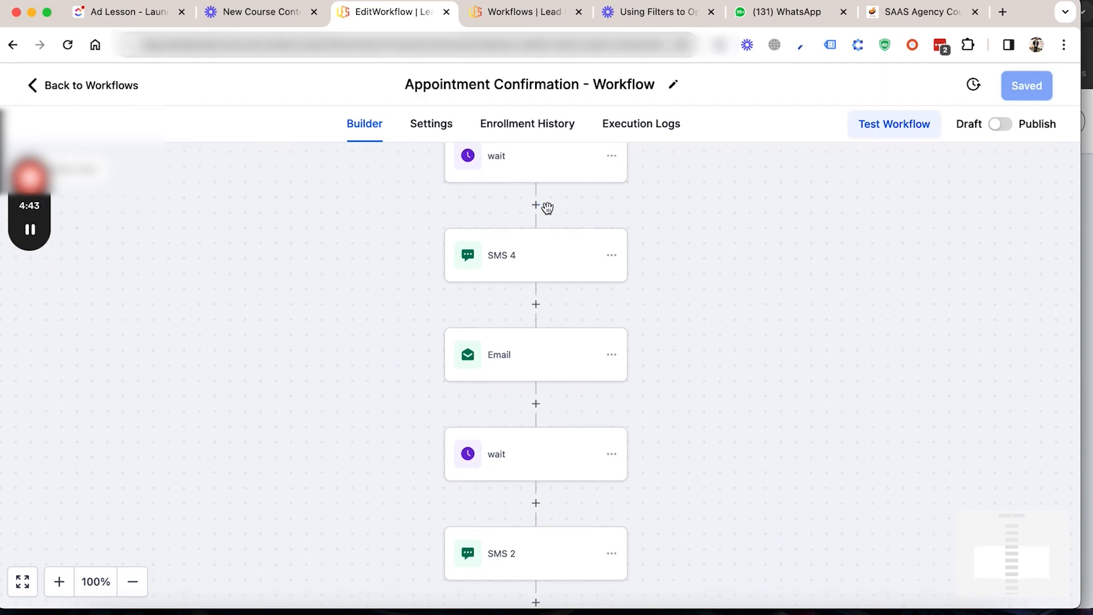
{"action": "scroll", "coordinate": [547, 335], "scroll_direction": "up", "scroll_amount": 10}
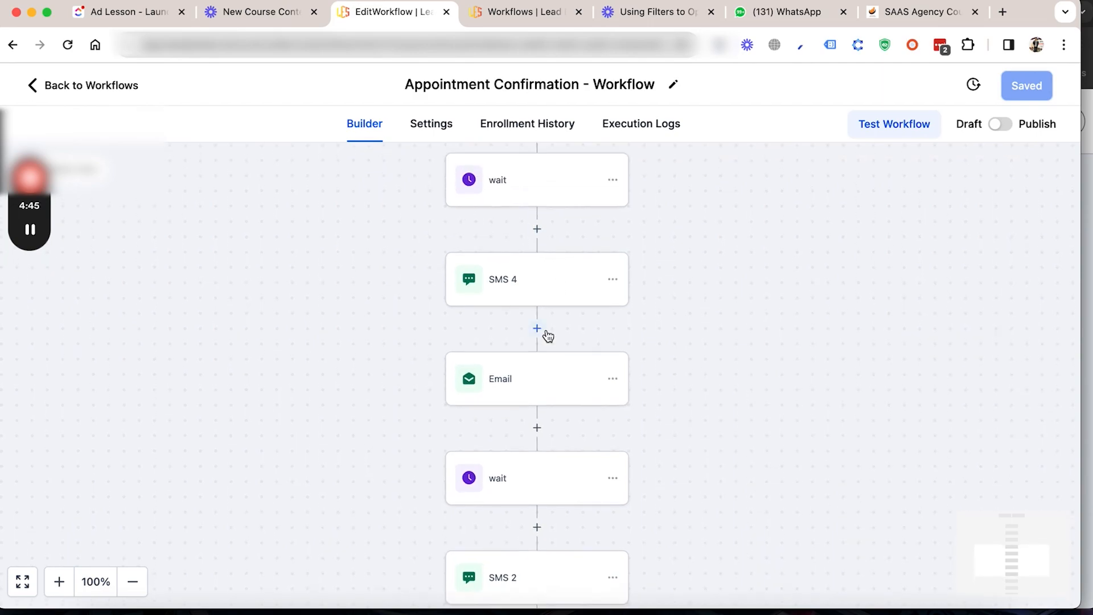
{"action": "scroll", "coordinate": [569, 267], "scroll_direction": "up", "scroll_amount": 1}
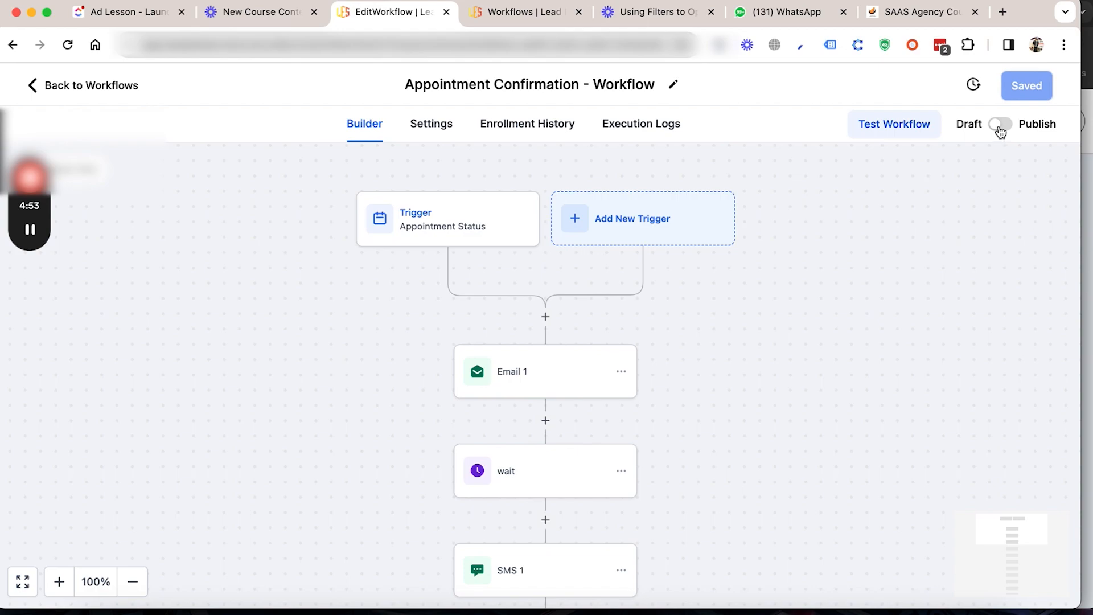
{"action": "left_click", "coordinate": [117, 86]}
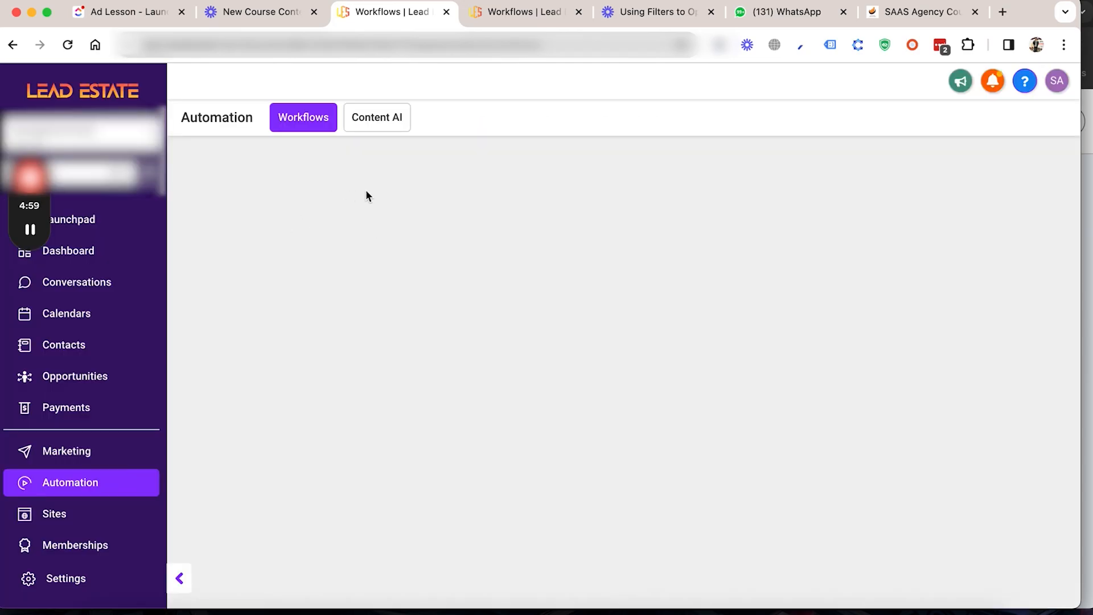
{"action": "mouse_move", "coordinate": [29, 183]}
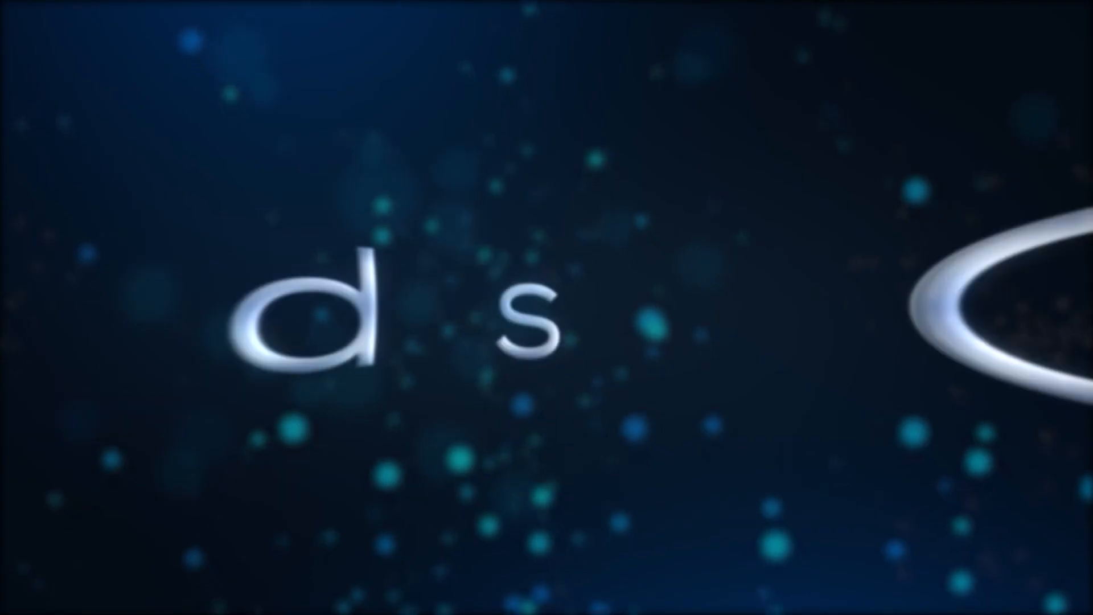
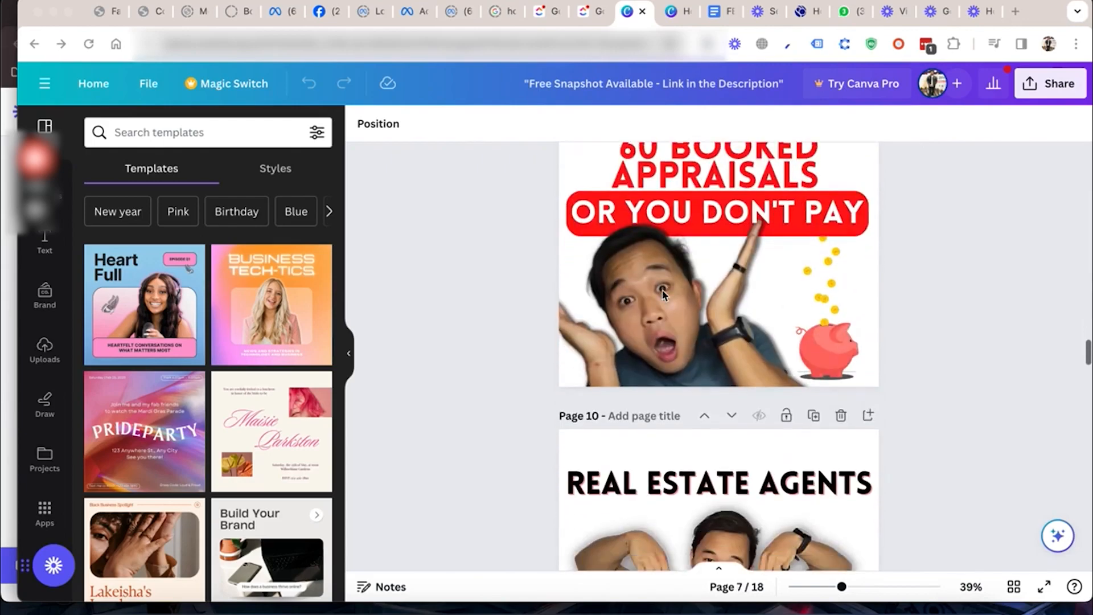
Step: Browse the remaining real estate ad pages and copy the background image of page 17
{"action": "scroll", "coordinate": [663, 295], "scroll_direction": "down", "scroll_amount": 15}
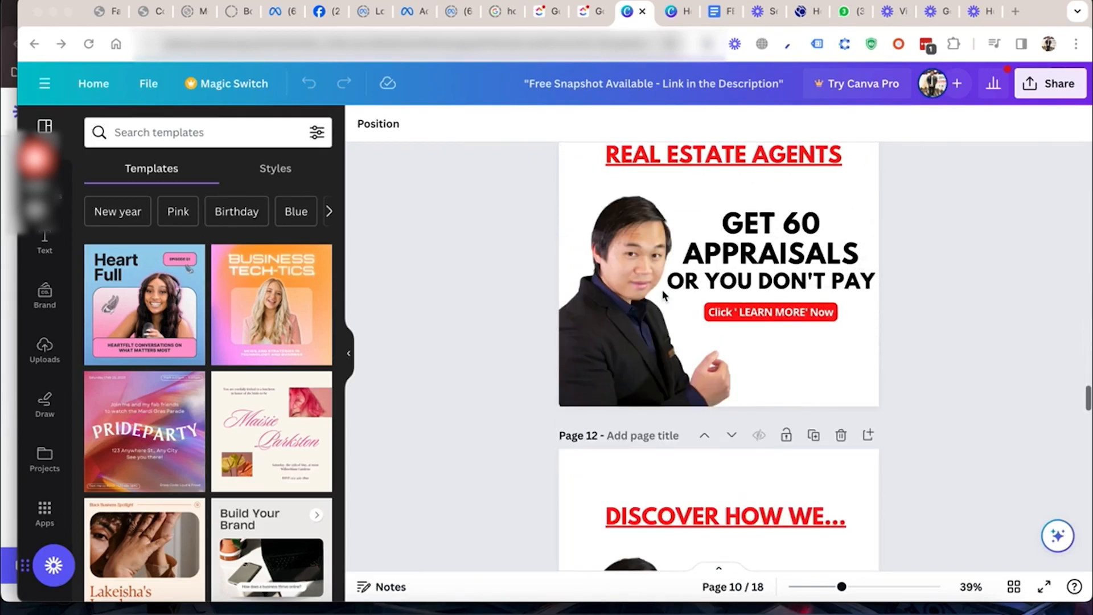
{"action": "scroll", "coordinate": [663, 295], "scroll_direction": "down", "scroll_amount": 8}
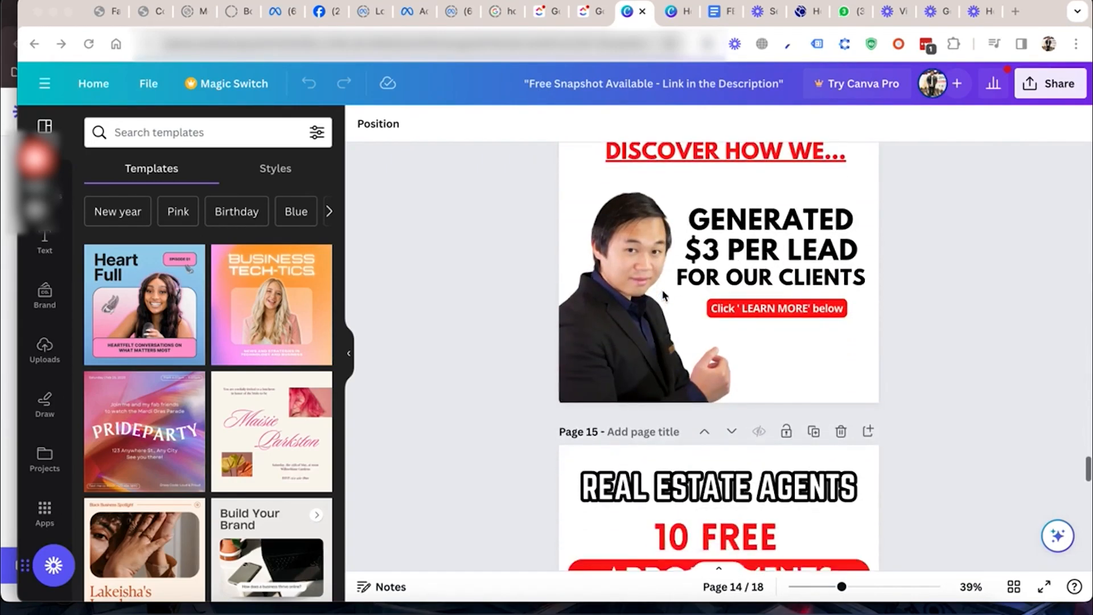
{"action": "scroll", "coordinate": [663, 295], "scroll_direction": "down", "scroll_amount": 7}
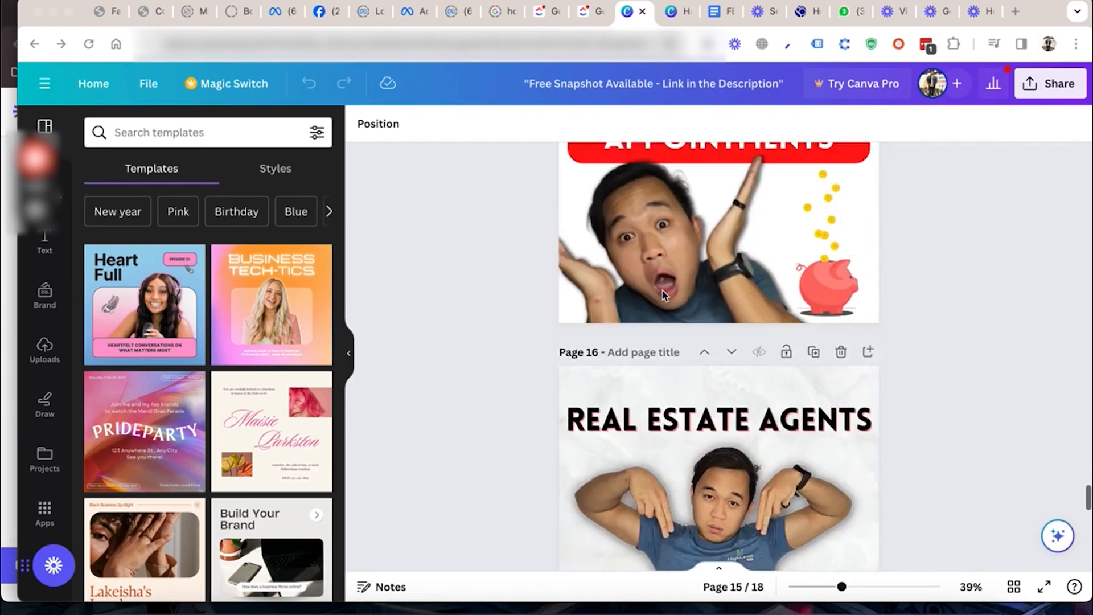
{"action": "scroll", "coordinate": [663, 295], "scroll_direction": "down", "scroll_amount": 5}
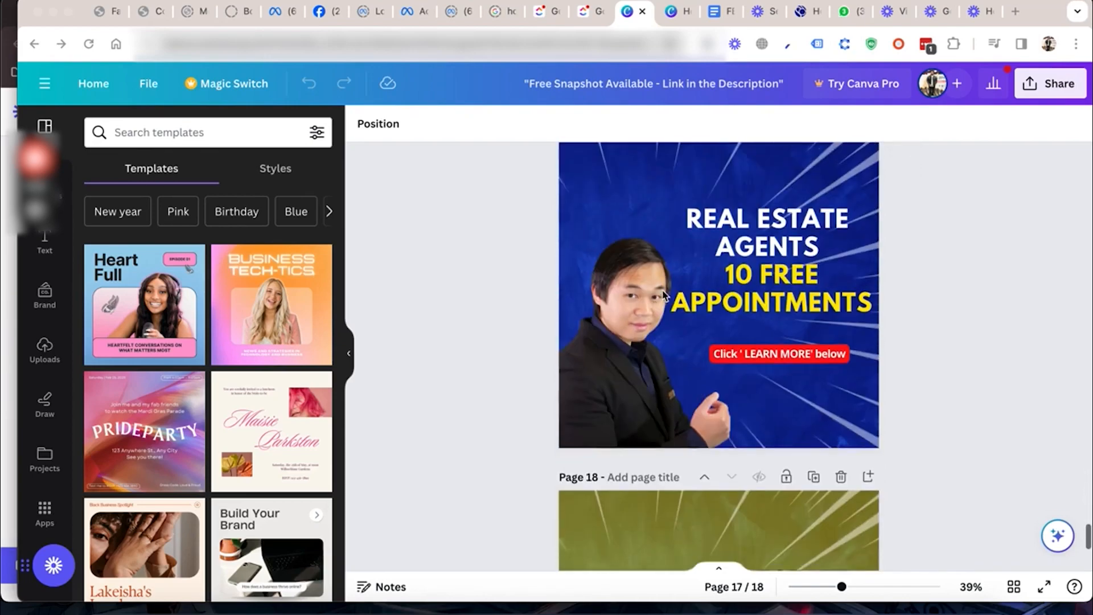
{"action": "scroll", "coordinate": [663, 295], "scroll_direction": "up", "scroll_amount": 1}
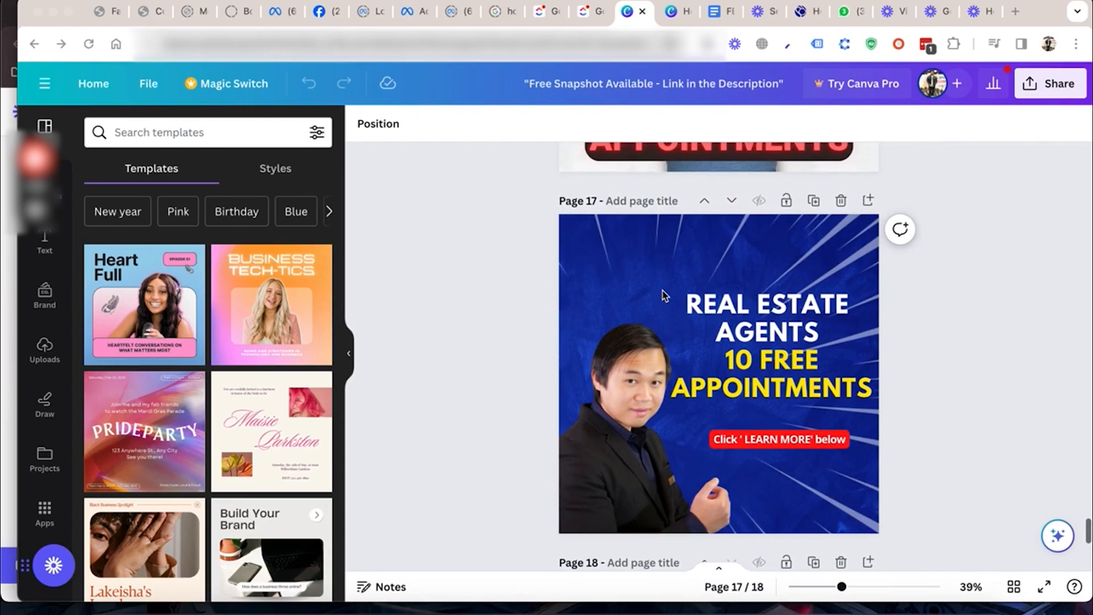
{"action": "left_click", "coordinate": [546, 213]}
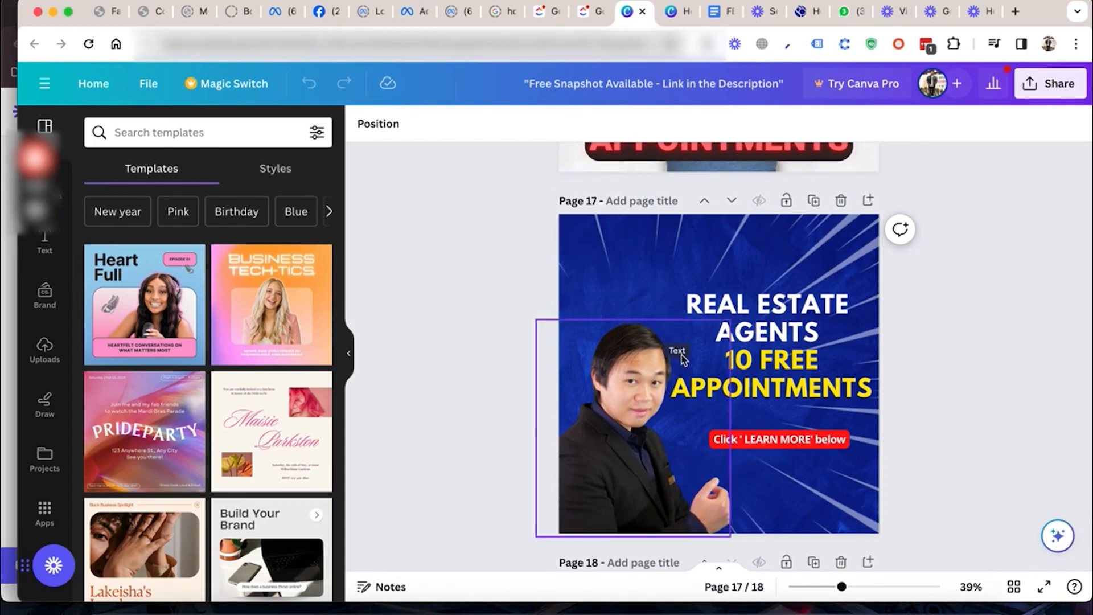
{"action": "left_click", "coordinate": [562, 268]}
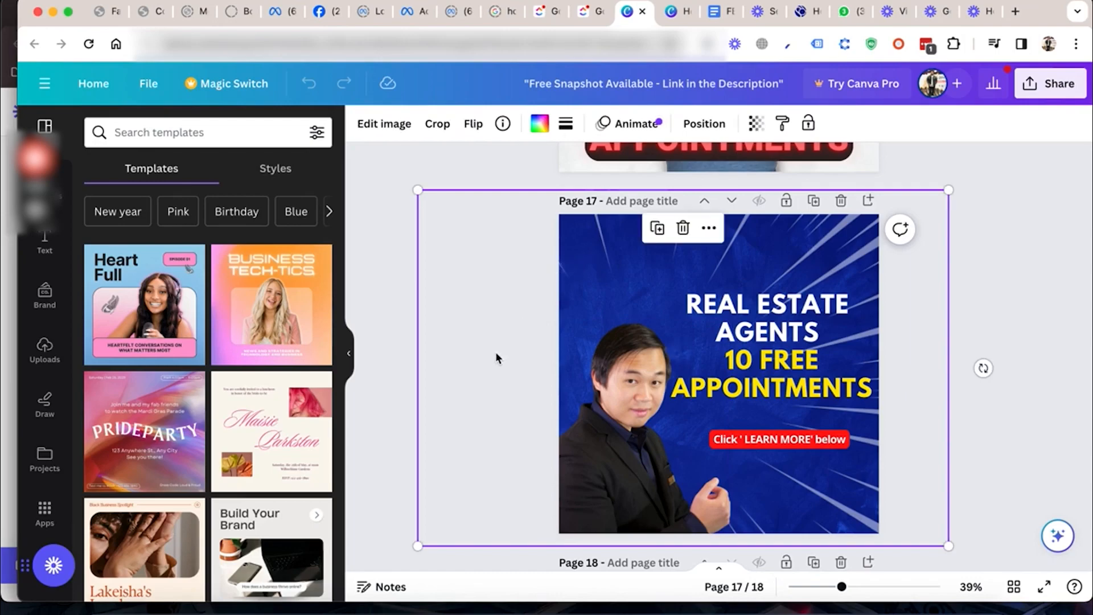
{"action": "left_click", "coordinate": [709, 229]}
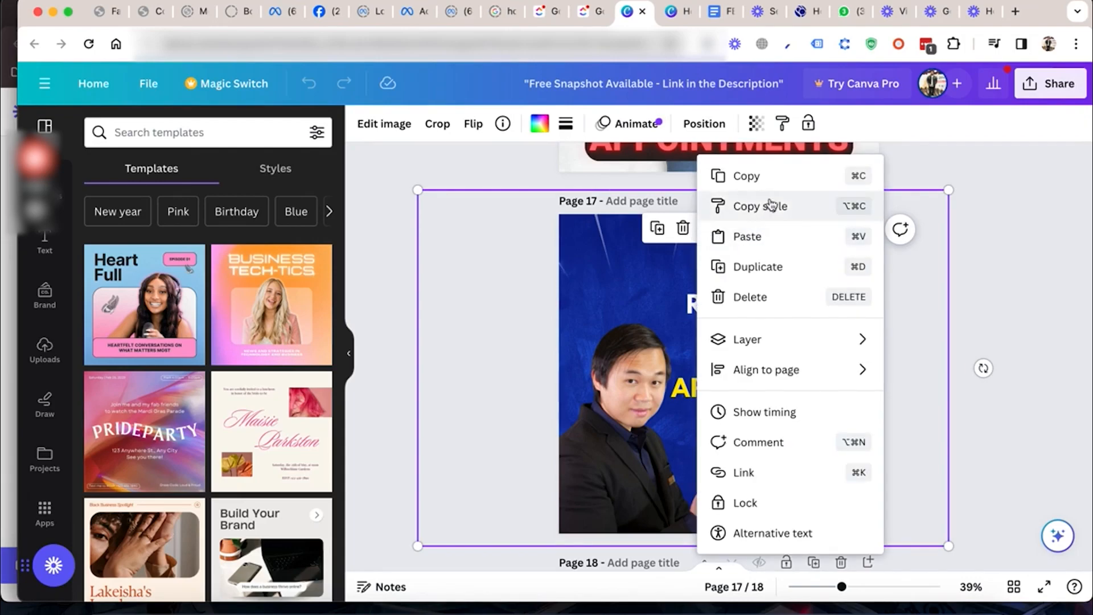
{"action": "left_click", "coordinate": [771, 178]}
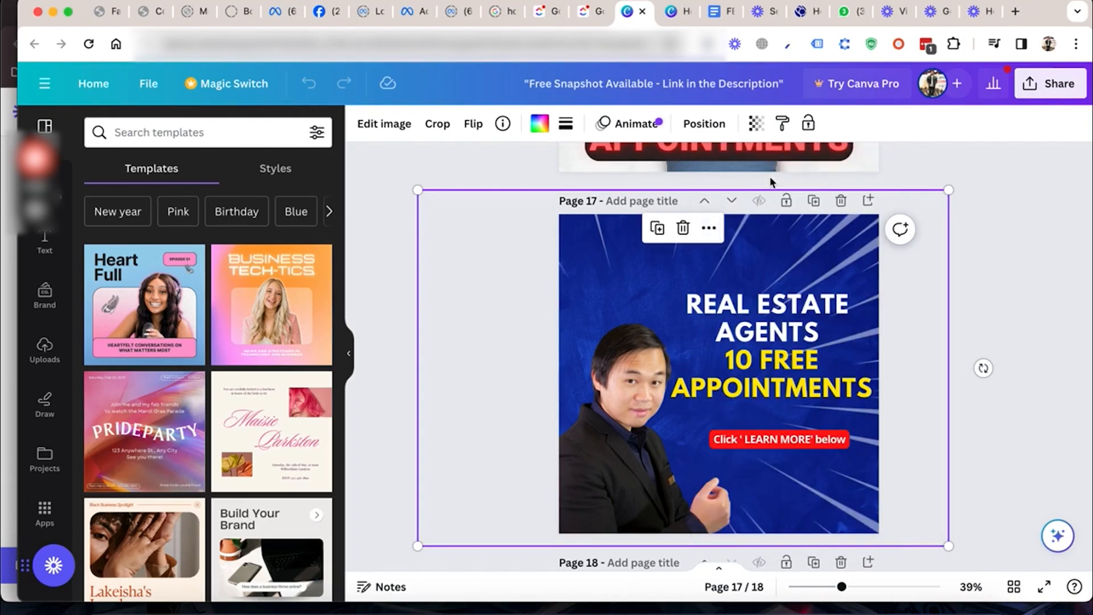
Step: Create a new blank custom-size design of 1080 × 1080 px from the Canva home page
{"action": "left_click", "coordinate": [675, 12]}
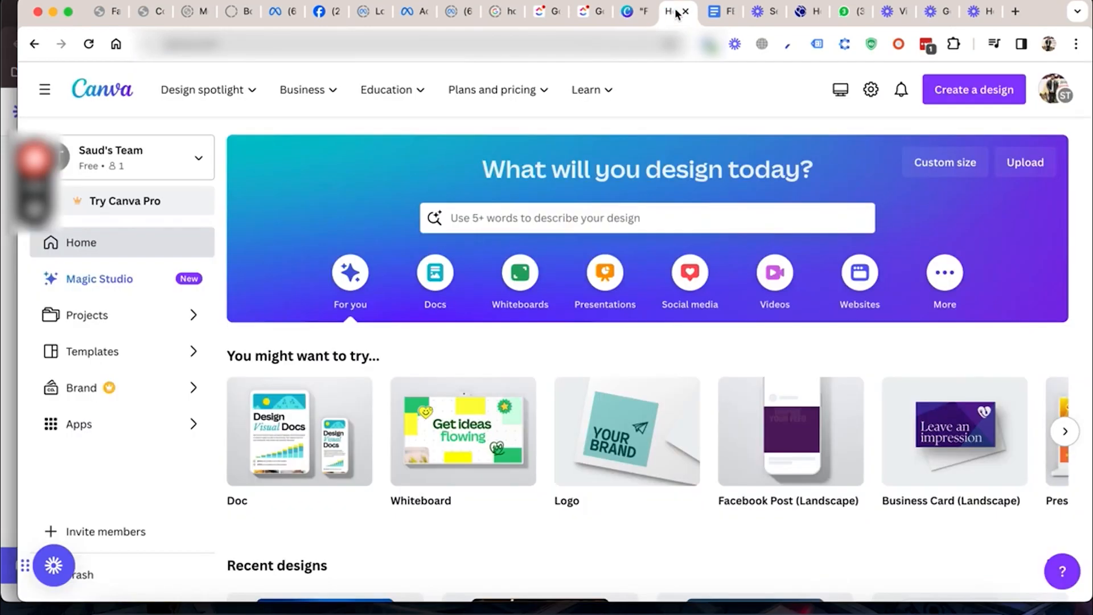
{"action": "left_click", "coordinate": [991, 99]}
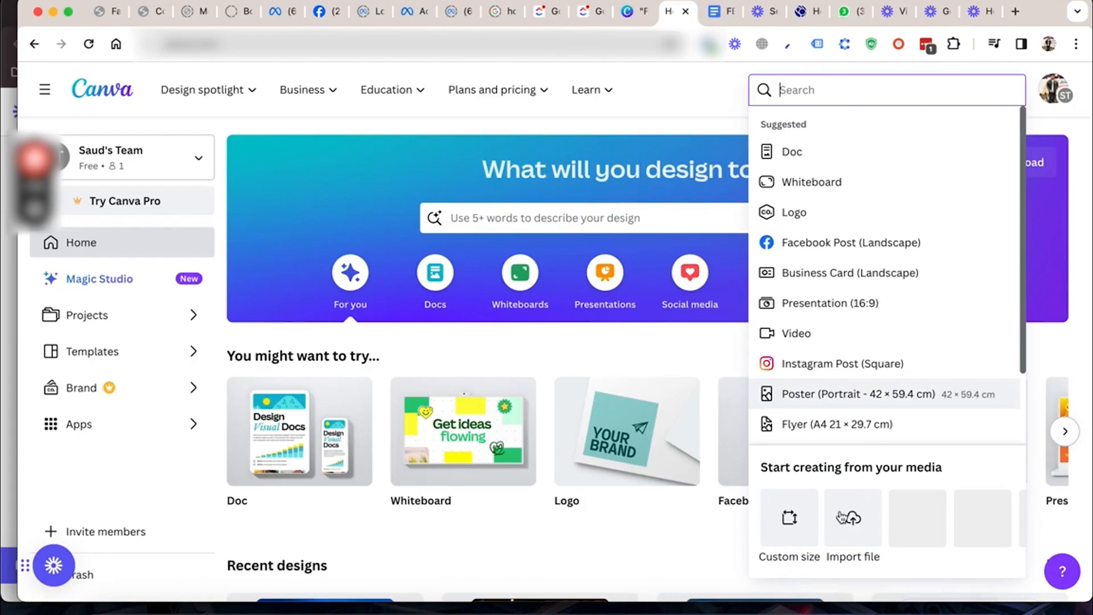
{"action": "left_click", "coordinate": [789, 516]}
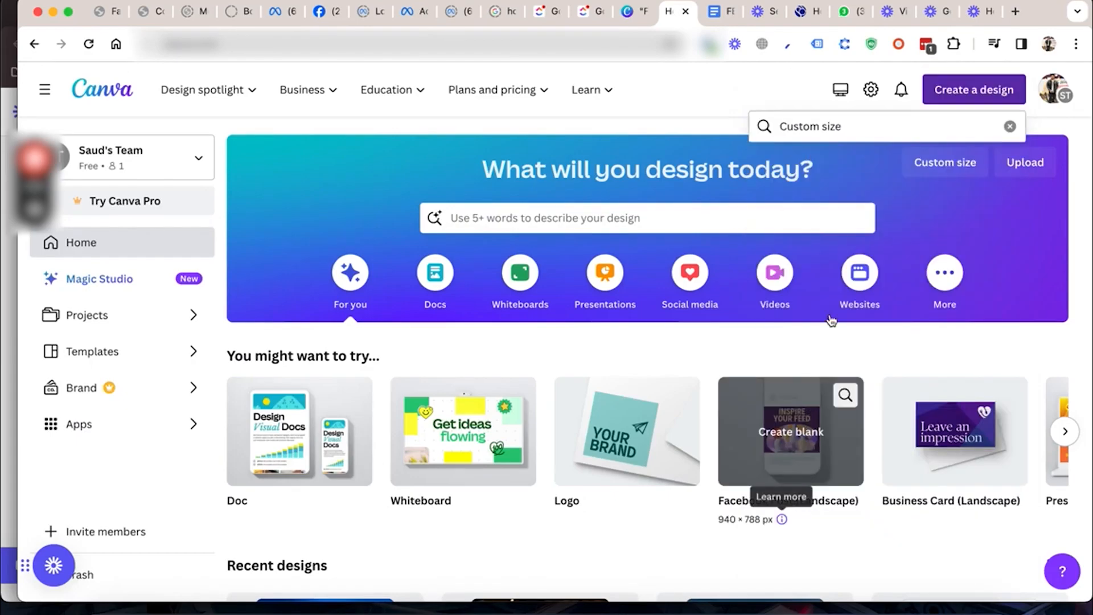
{"action": "type", "text": "1080"}
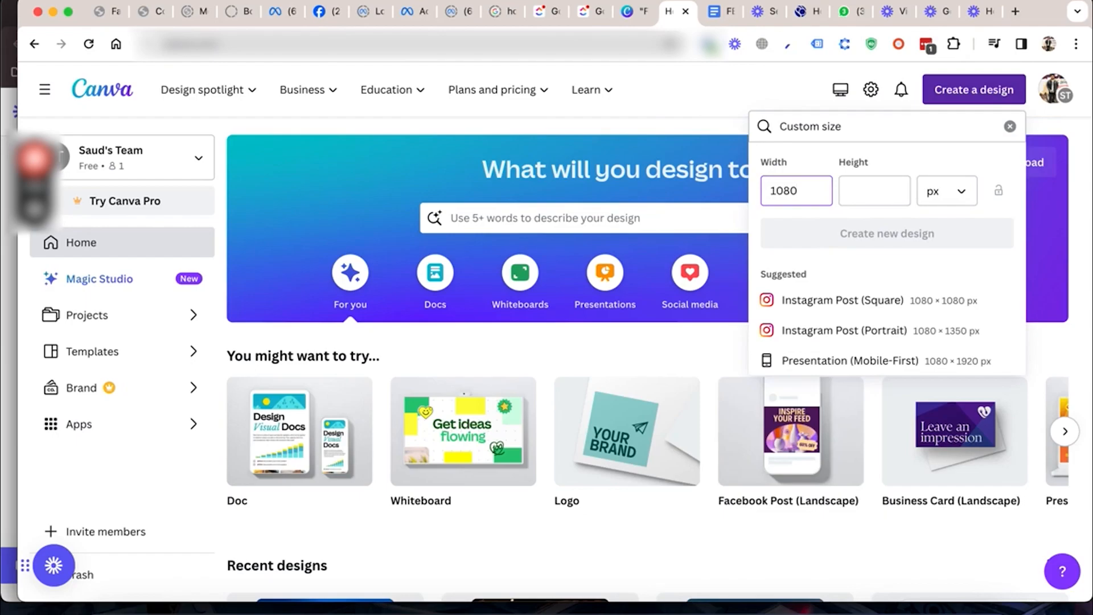
{"action": "key", "text": "Tab"}
{"action": "type", "text": "1080"}
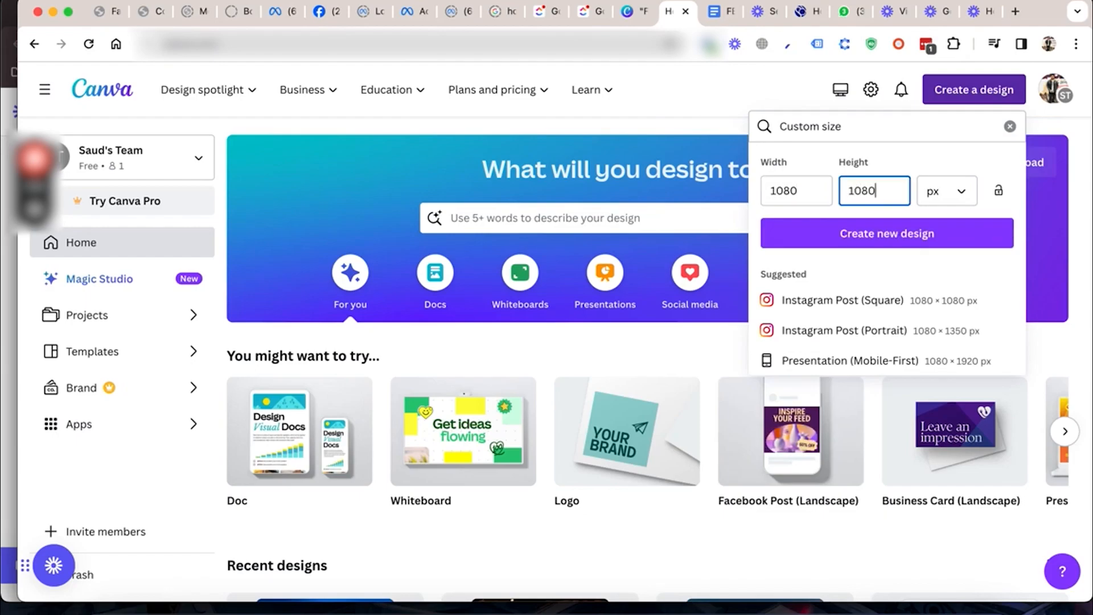
{"action": "left_click", "coordinate": [840, 243]}
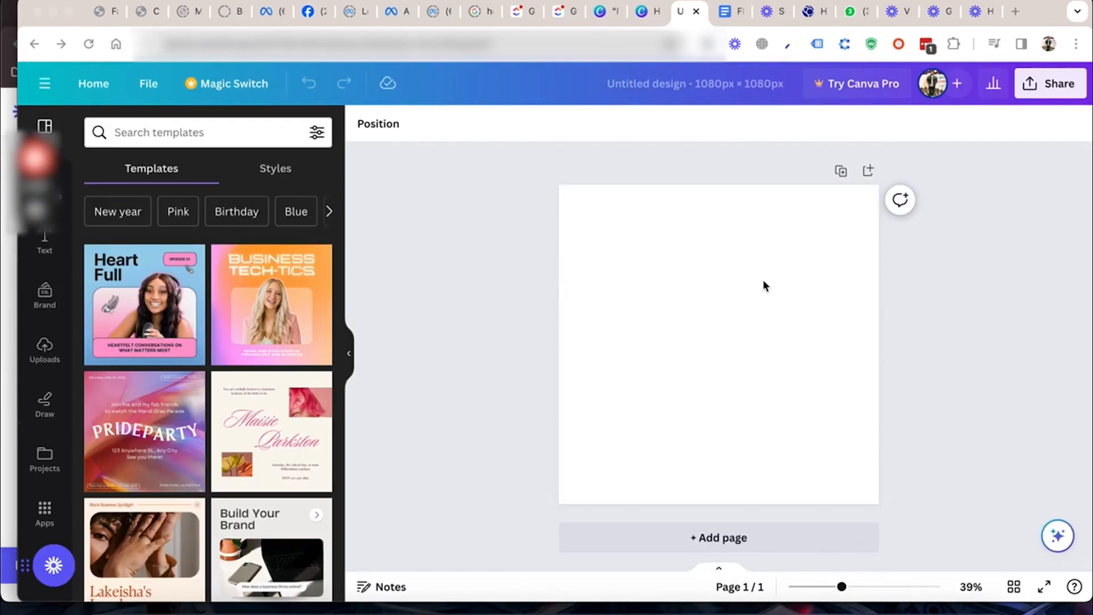
Step: Paste the copied background image onto the blank page, allowing Canva to access the clipboard
{"action": "right_click", "coordinate": [763, 280]}
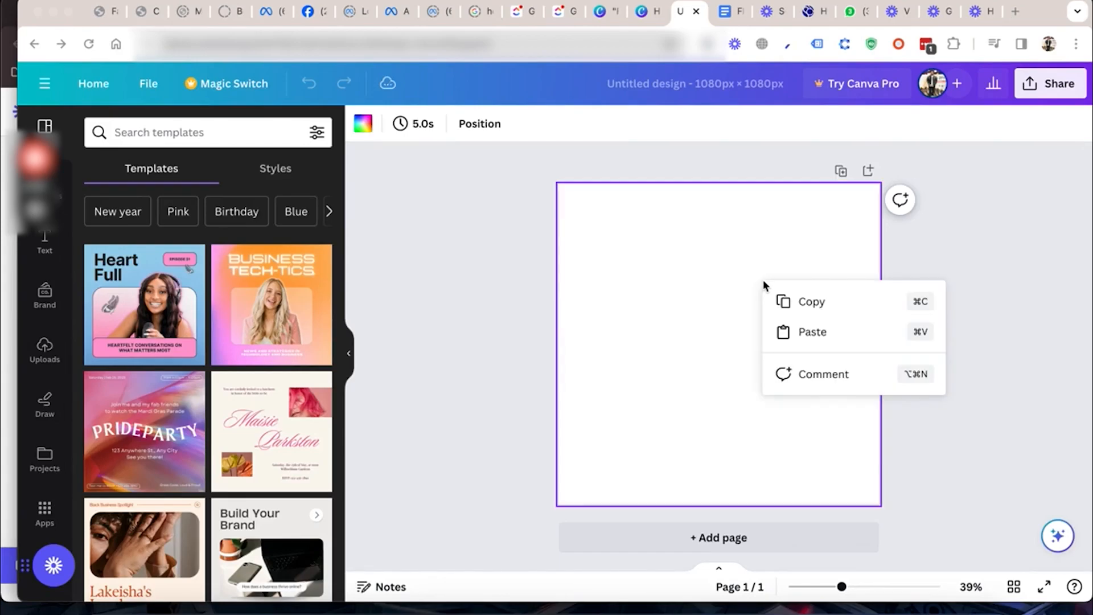
{"action": "left_click", "coordinate": [807, 333]}
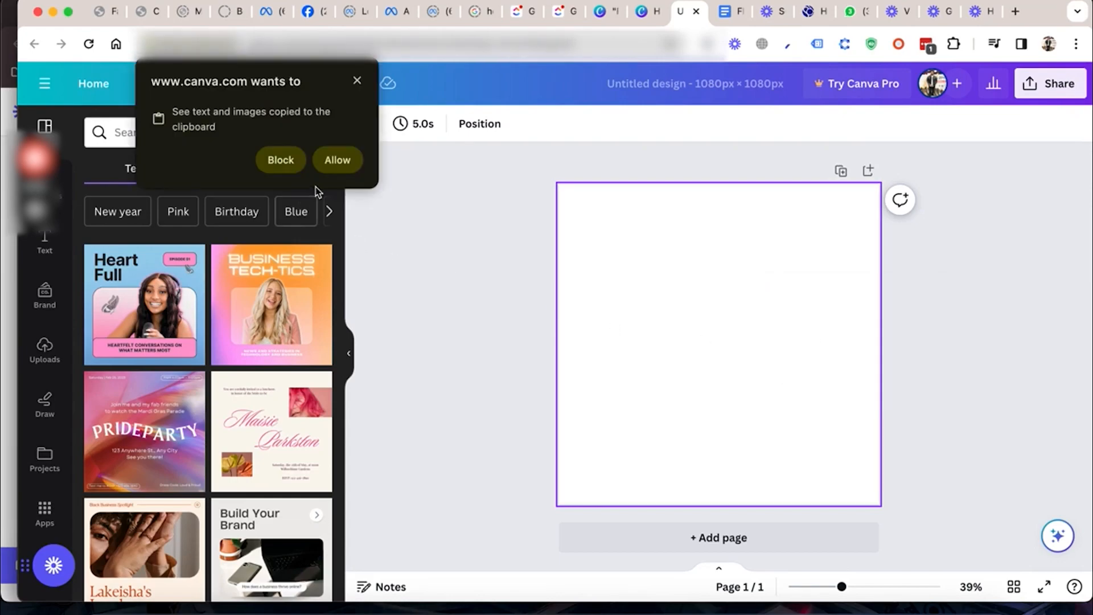
{"action": "left_click", "coordinate": [337, 165]}
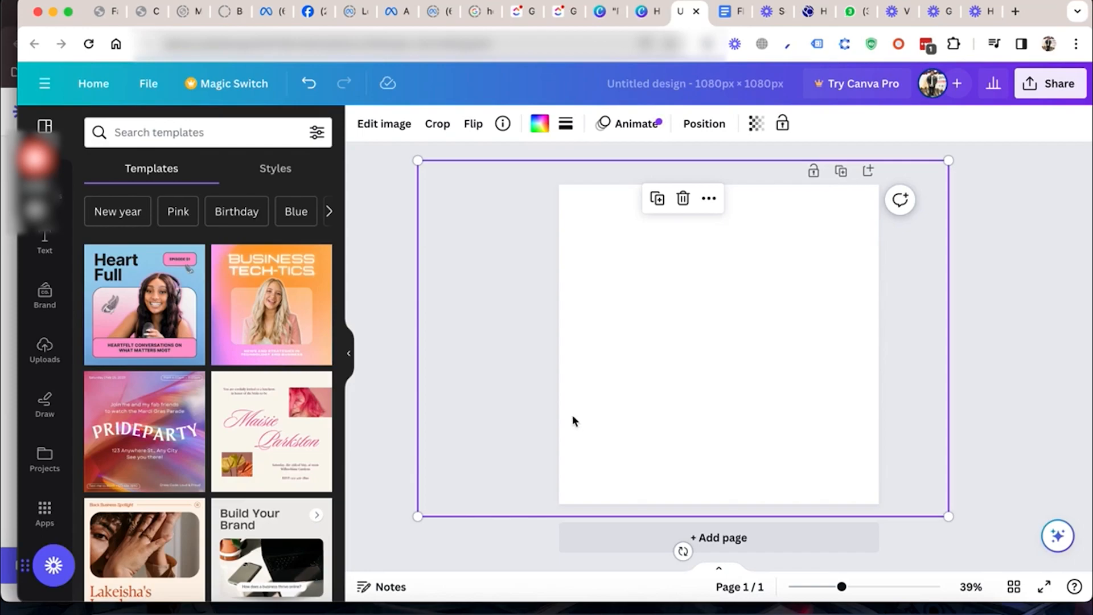
Step: Copy the texts, bar and man's photo from page 16 of the ad design into the new design, and delete the photo
{"action": "mouse_move", "coordinate": [38, 213]}
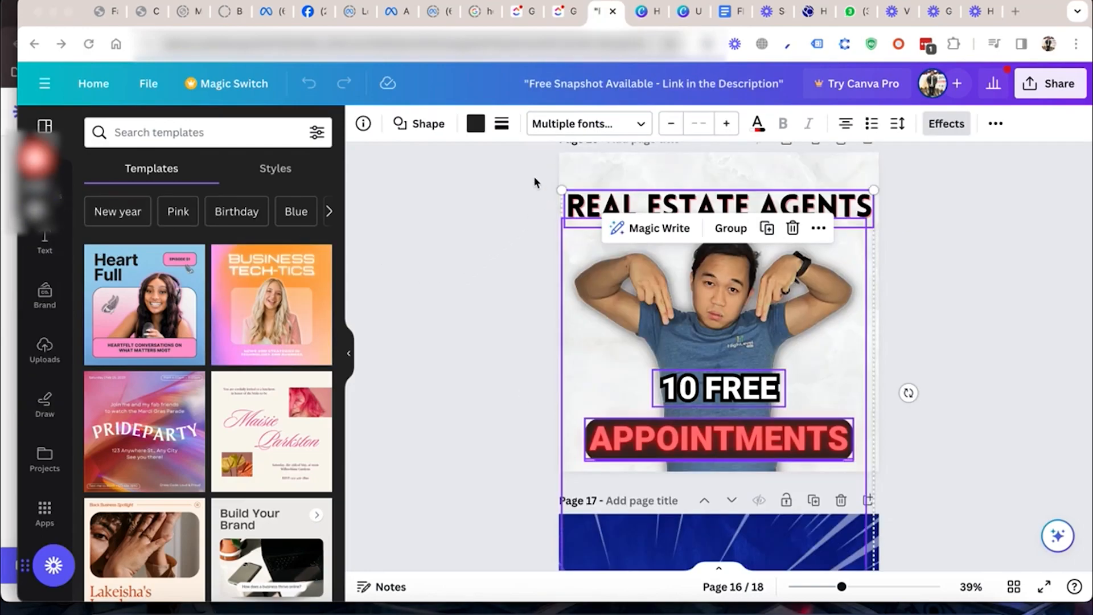
{"action": "scroll", "coordinate": [534, 177], "scroll_direction": "up", "scroll_amount": 1}
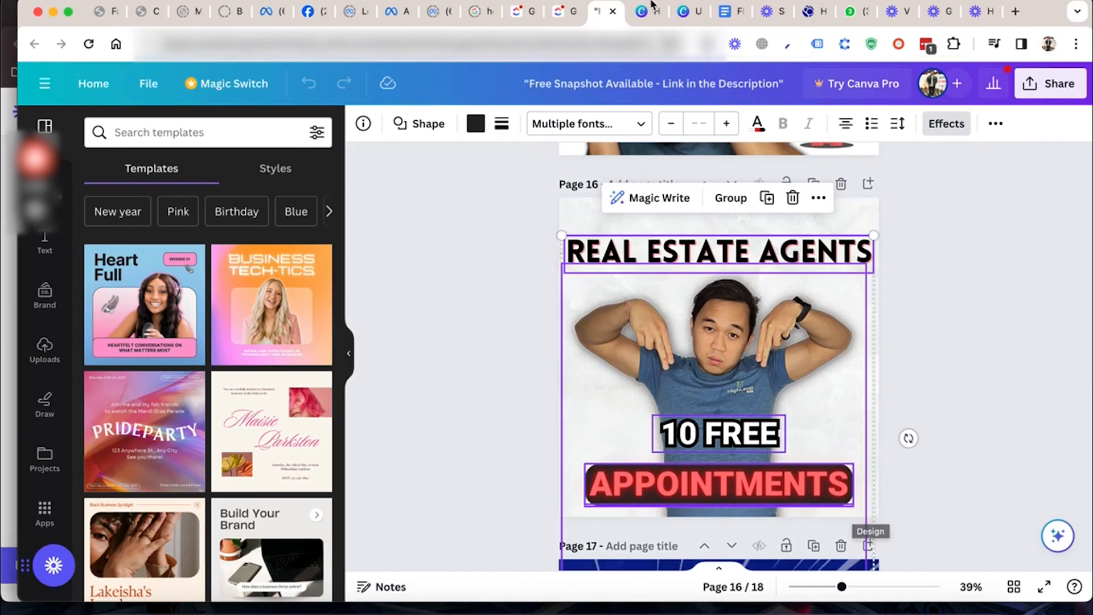
{"action": "left_click", "coordinate": [686, 17]}
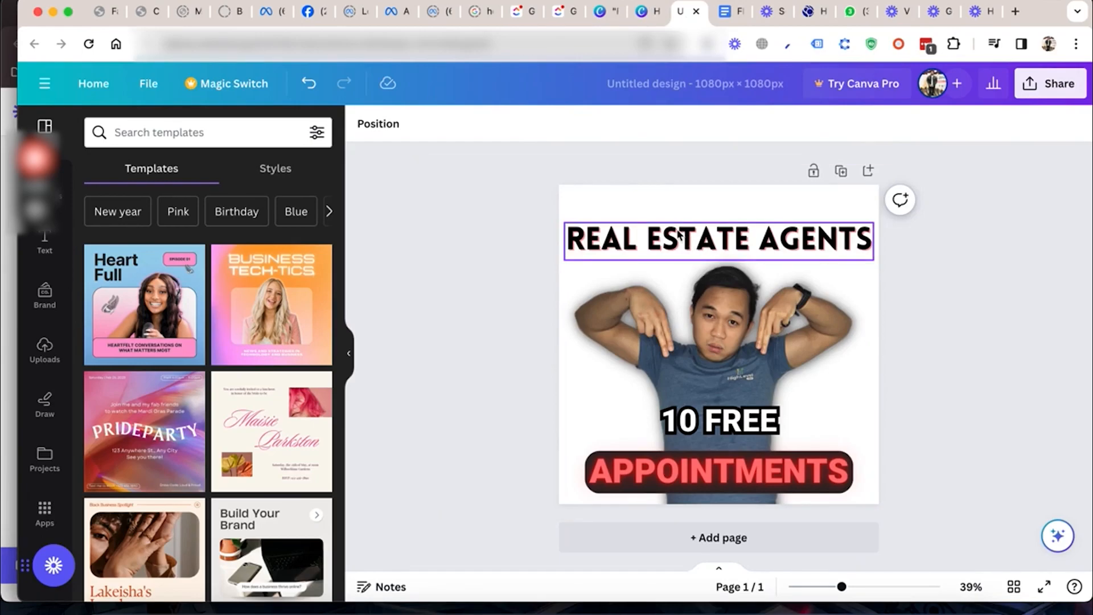
{"action": "left_click", "coordinate": [716, 347]}
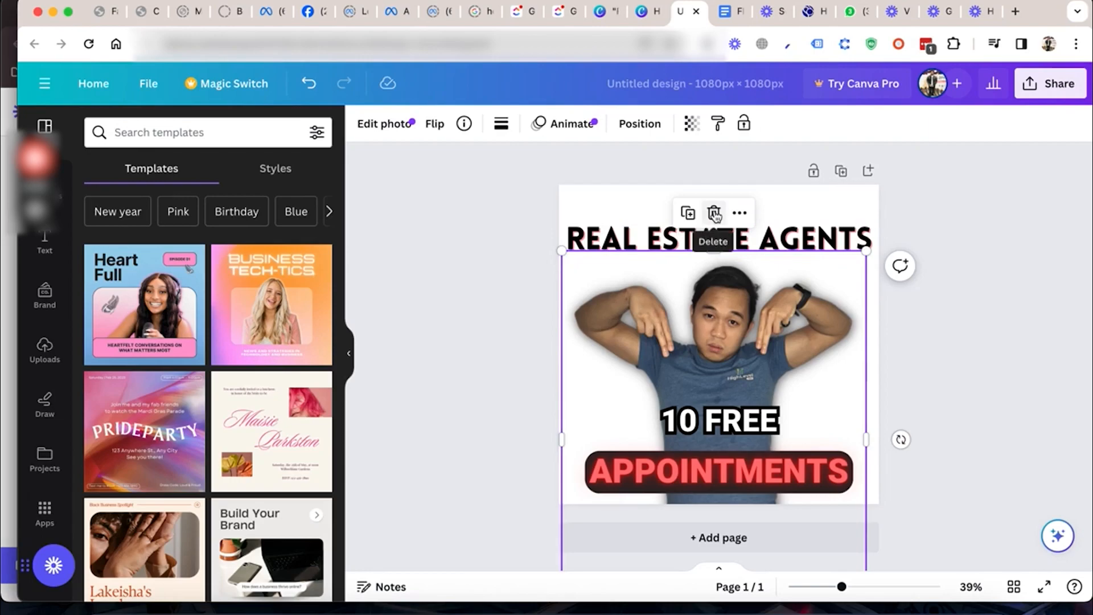
{"action": "left_click", "coordinate": [714, 213]}
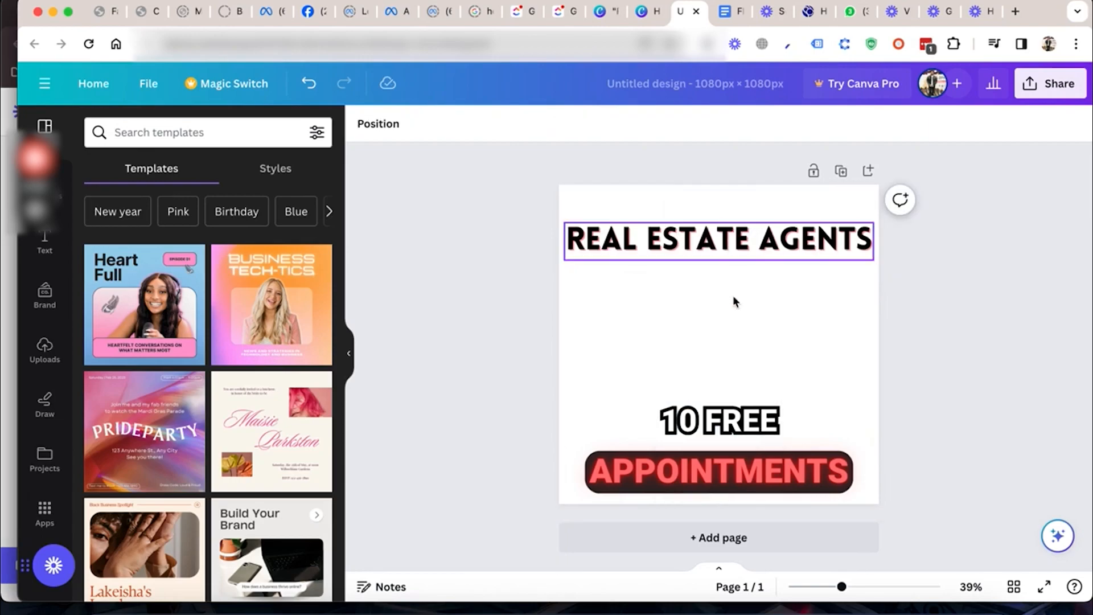
Step: Move "REAL ESTATE AGENTS" down toward the page's middle, and stack "10 FREE" and "APPOINTMENTS" closely beneath it
{"action": "left_click", "coordinate": [729, 257]}
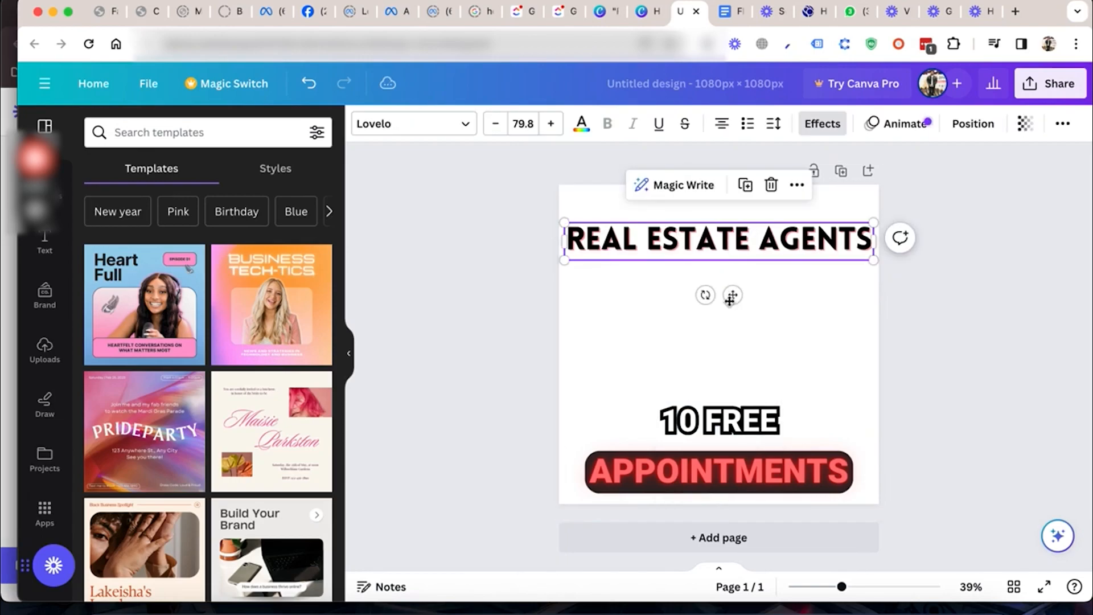
{"action": "left_click_drag", "start_coordinate": [729, 295], "coordinate": [731, 307]}
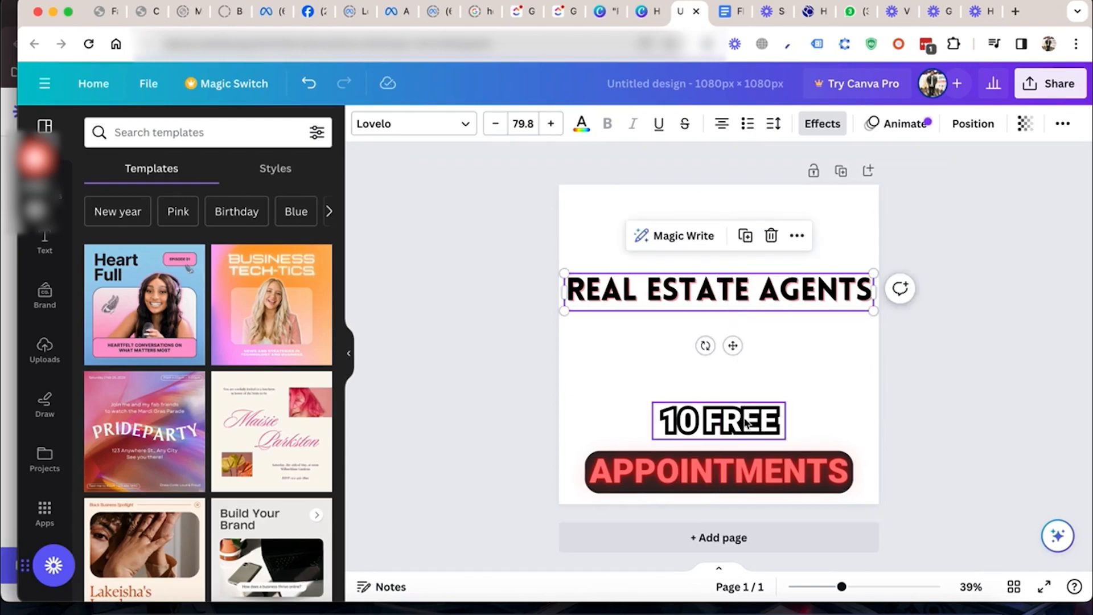
{"action": "left_click", "coordinate": [747, 423]}
{"action": "left_click_drag", "start_coordinate": [739, 421], "coordinate": [740, 345]}
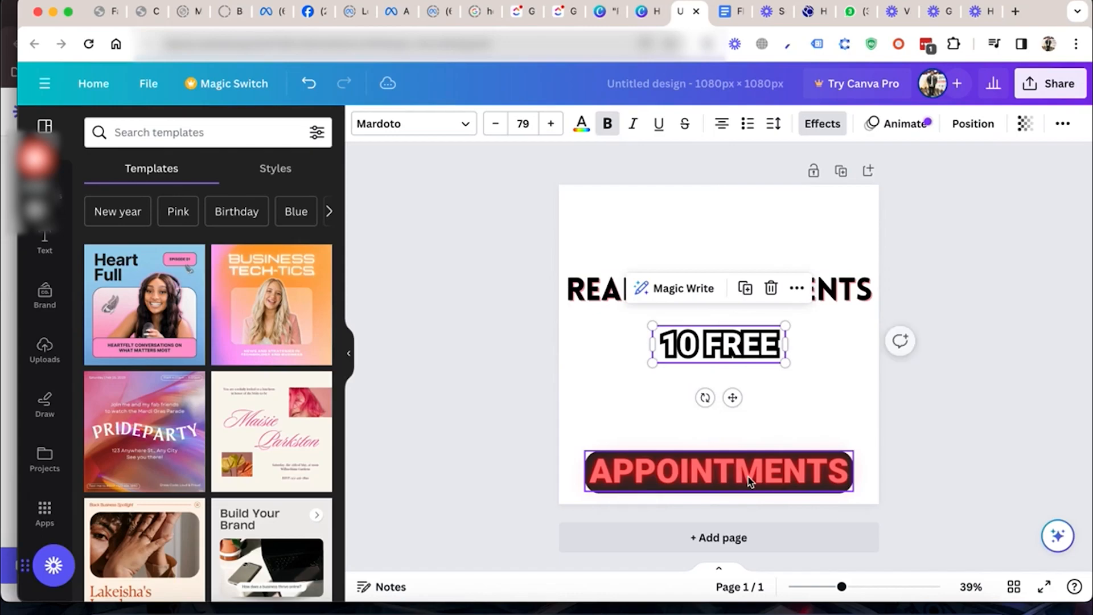
{"action": "left_click", "coordinate": [748, 484]}
{"action": "left_click_drag", "start_coordinate": [748, 484], "coordinate": [748, 413]}
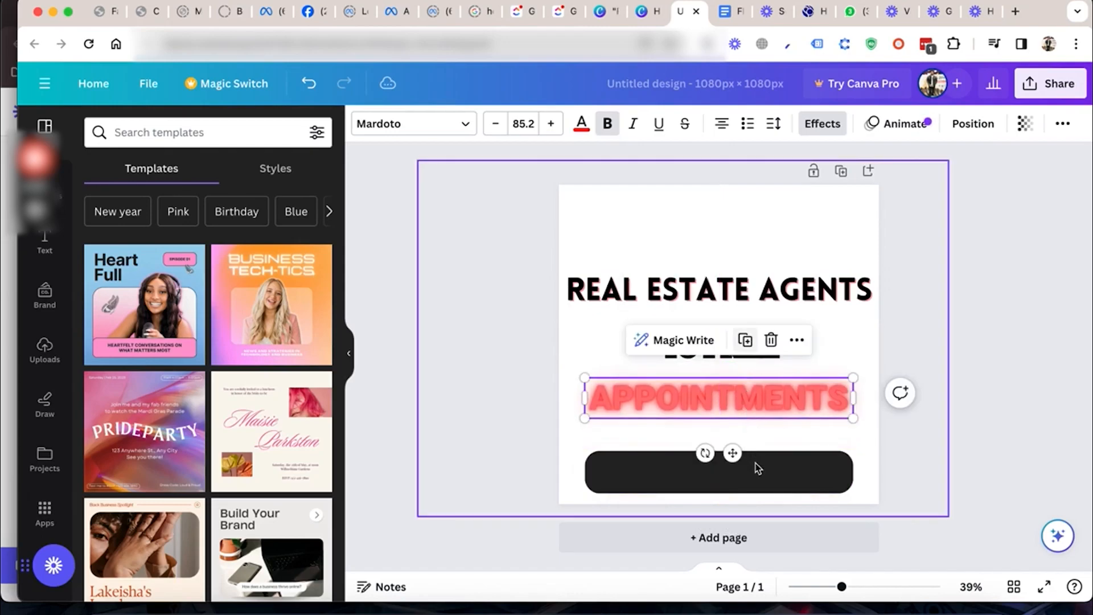
Step: Move the black rounded bar up behind "APPOINTMENTS" and nudge it left until it lines up with the text
{"action": "left_click_drag", "start_coordinate": [756, 465], "coordinate": [758, 392]}
{"action": "key", "text": "Left"}
{"action": "key", "text": "Left"}
{"action": "key", "text": "Left"}
{"action": "key", "text": "Left"}
{"action": "key", "text": "Left"}
{"action": "key", "text": "Left"}
{"action": "key", "text": "Left"}
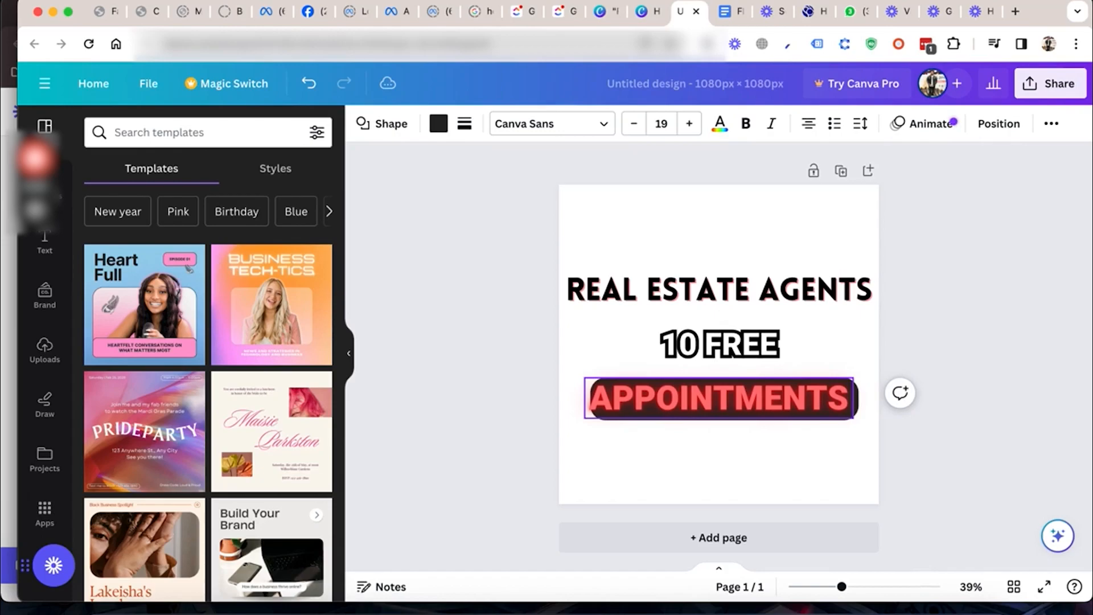
{"action": "key", "text": "Left"}
{"action": "key", "text": "Left"}
{"action": "key", "text": "Left"}
{"action": "key", "text": "Left"}
{"action": "key", "text": "Left"}
{"action": "key", "text": "Left"}
{"action": "key", "text": "Left"}
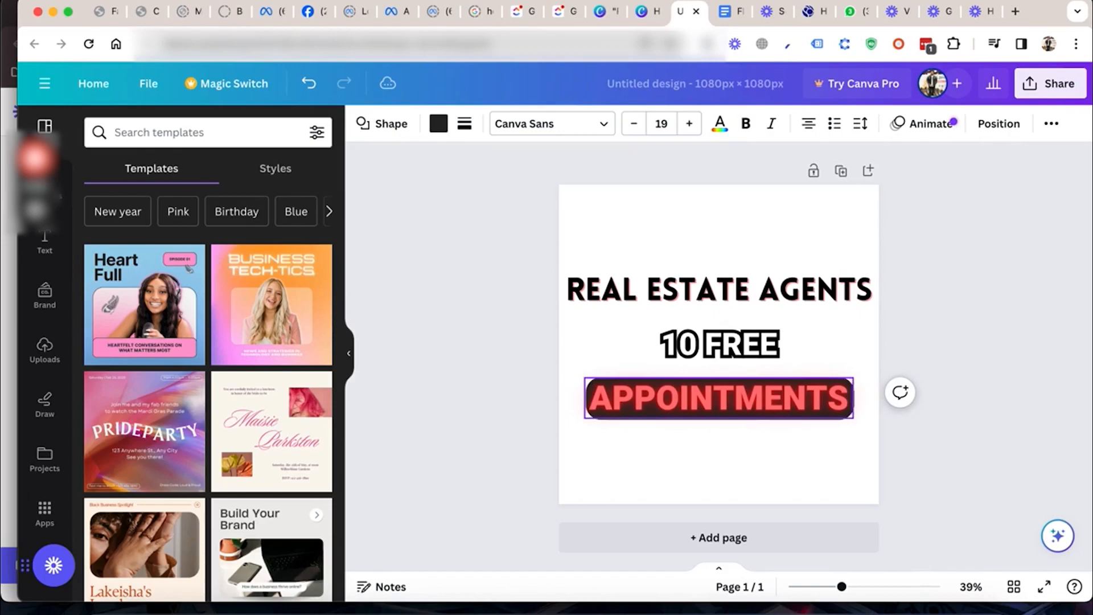
{"action": "key", "text": "Left"}
{"action": "key", "text": "Left"}
{"action": "left_click", "coordinate": [835, 470]}
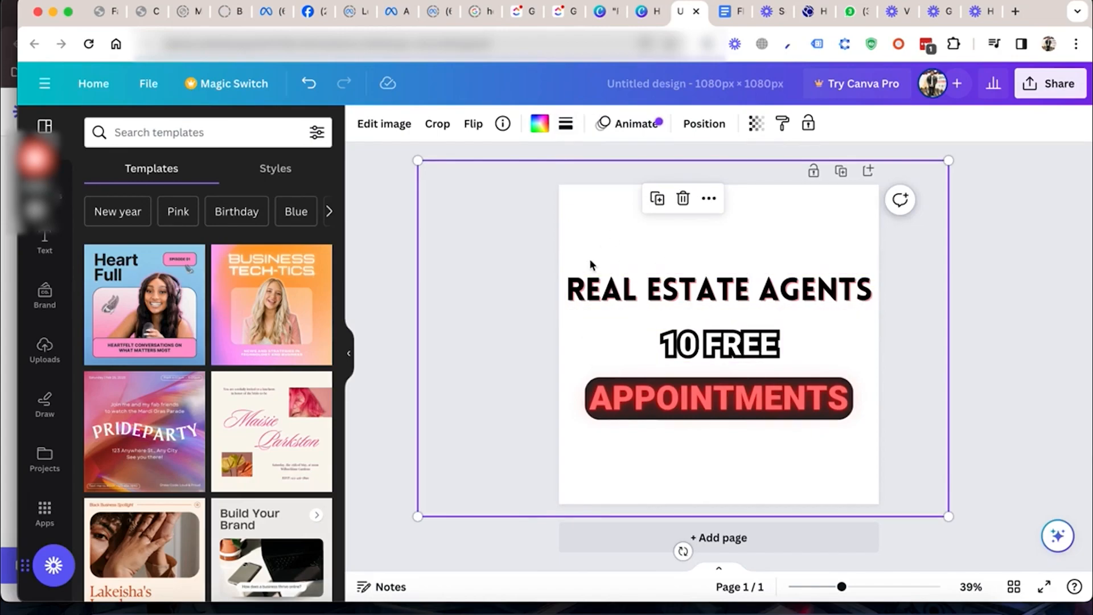
Step: Add a blank second page to the new design, and look at pages 17 and 18 of the ad design for reference
{"action": "left_click", "coordinate": [717, 537]}
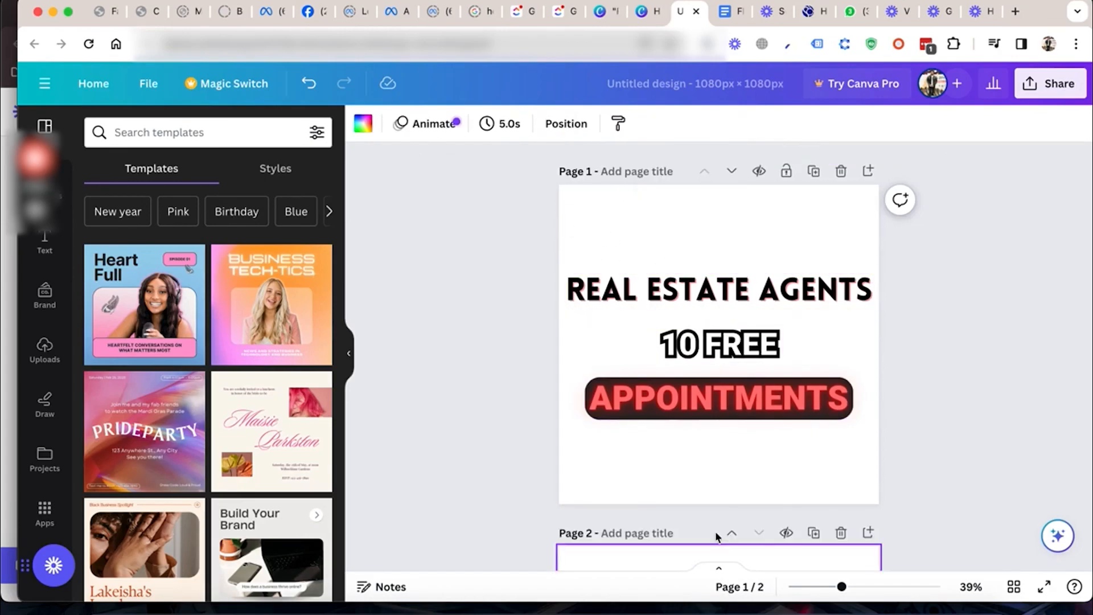
{"action": "left_click", "coordinate": [607, 16]}
{"action": "scroll", "coordinate": [528, 343], "scroll_direction": "down", "scroll_amount": 5}
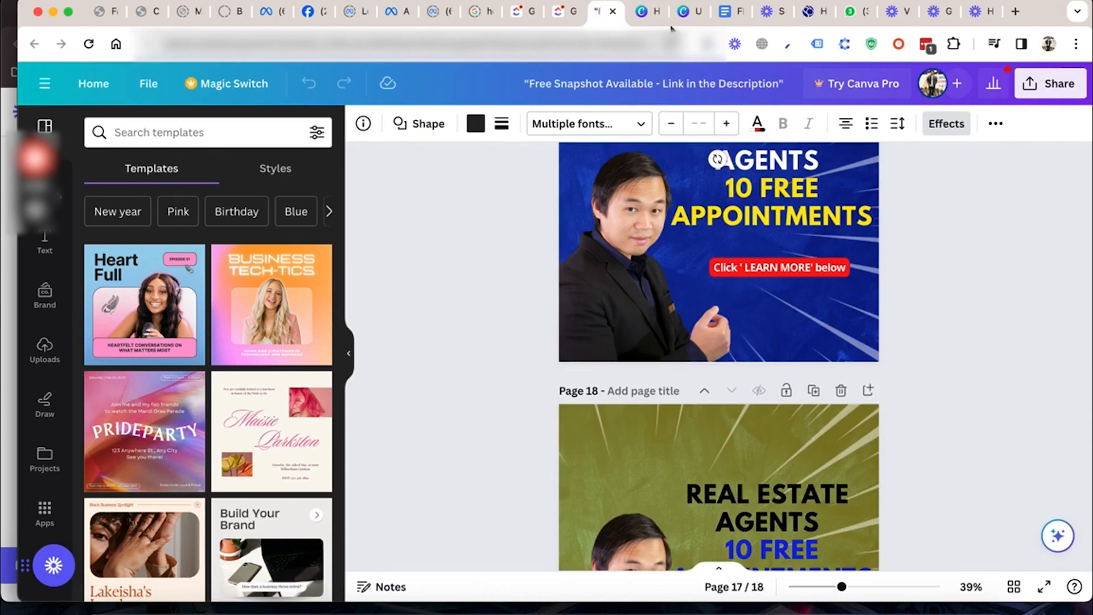
{"action": "left_click", "coordinate": [690, 12]}
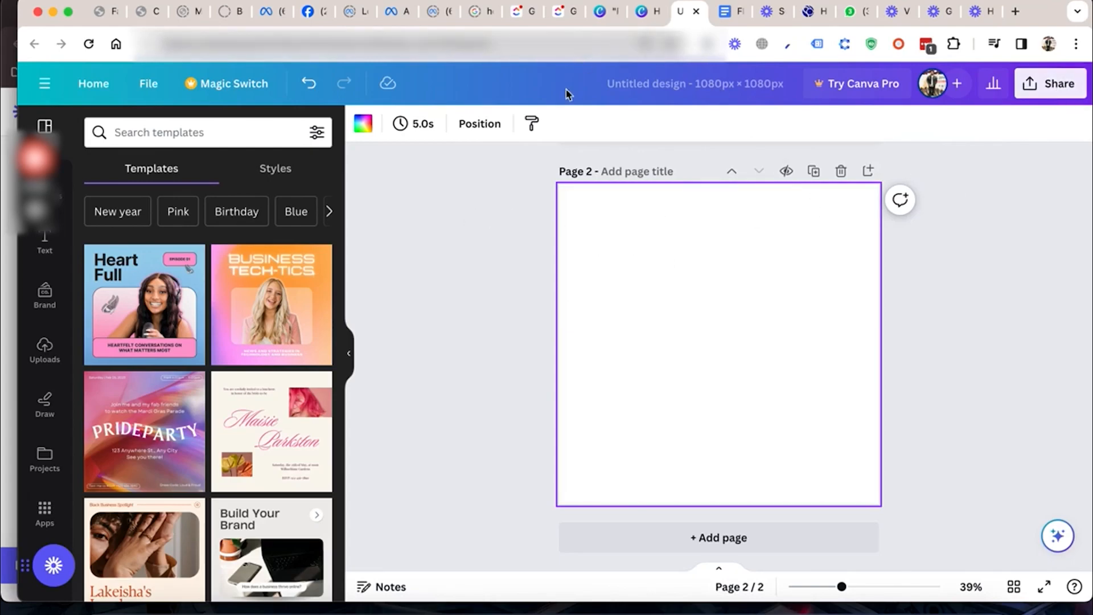
Step: Switch to Facebook, open Ads Manager, and go to the already open Campaigns page of the ad account
{"action": "mouse_move", "coordinate": [38, 161]}
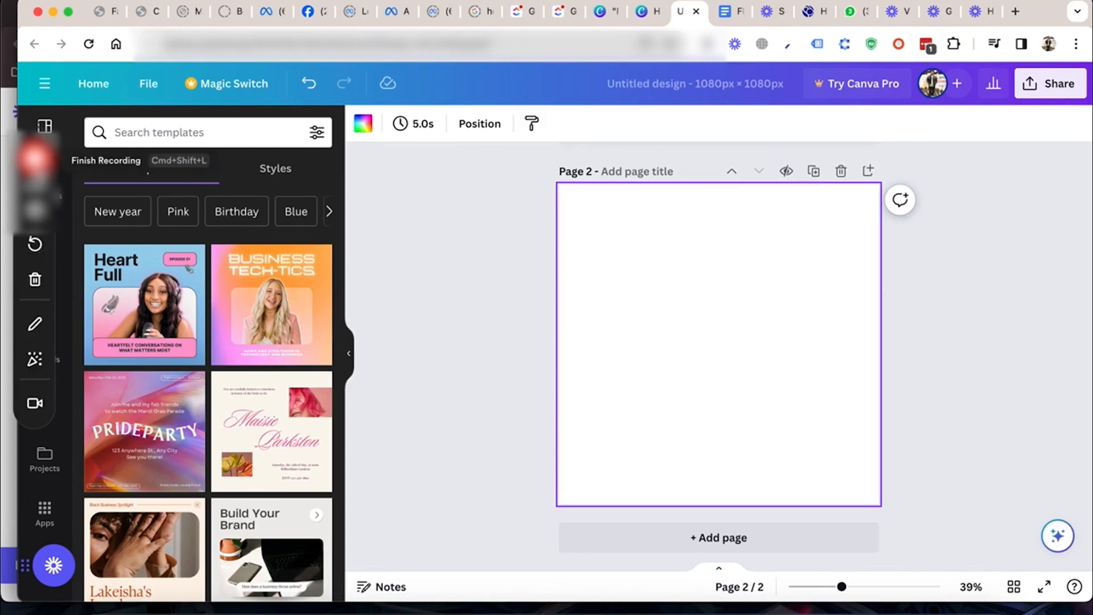
{"action": "left_click", "coordinate": [307, 13]}
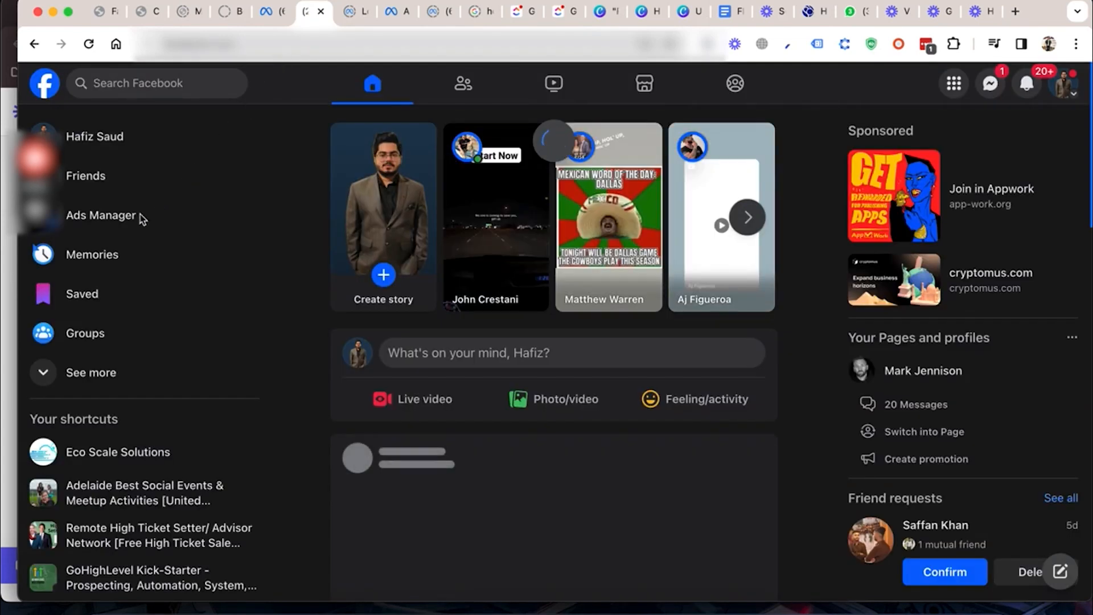
{"action": "left_click", "coordinate": [114, 222]}
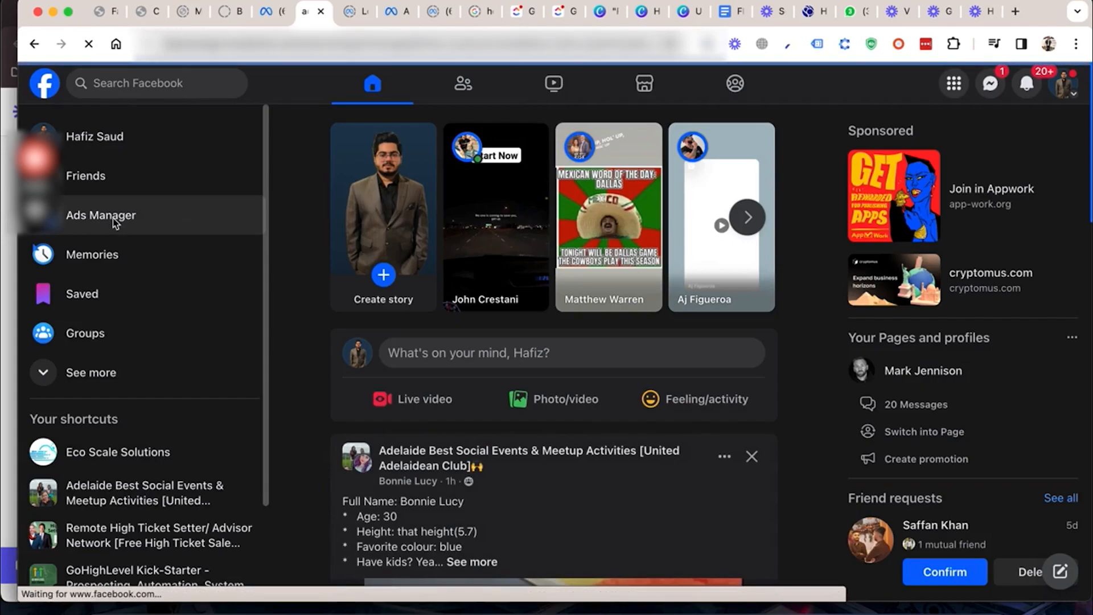
{"action": "left_click", "coordinate": [269, 18]}
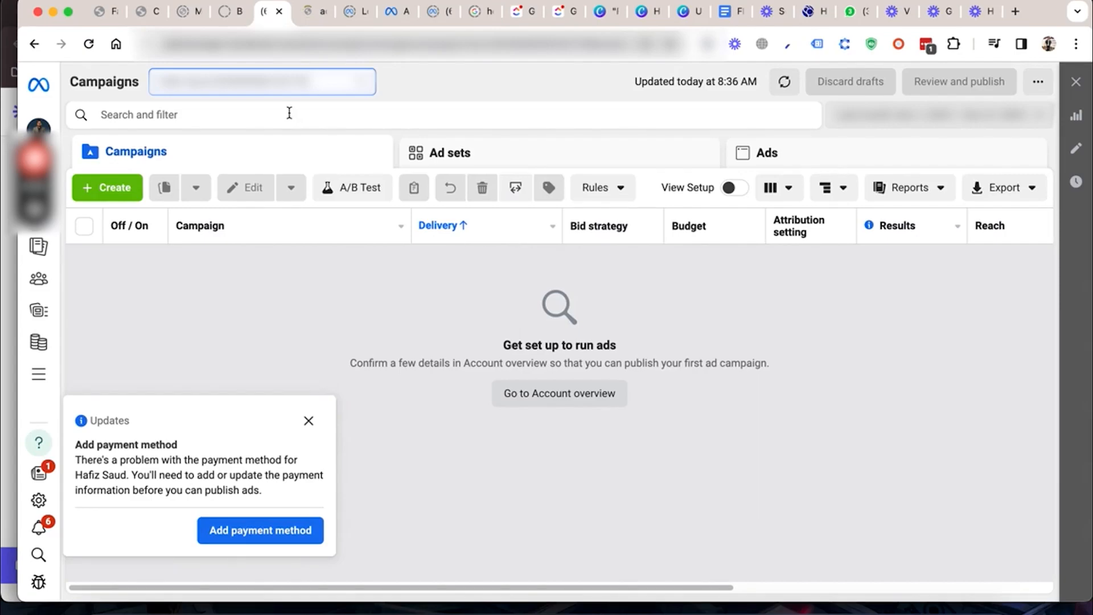
Step: Create a new campaign with the Leads objective and the Manual leads campaign setup
{"action": "left_click", "coordinate": [122, 192]}
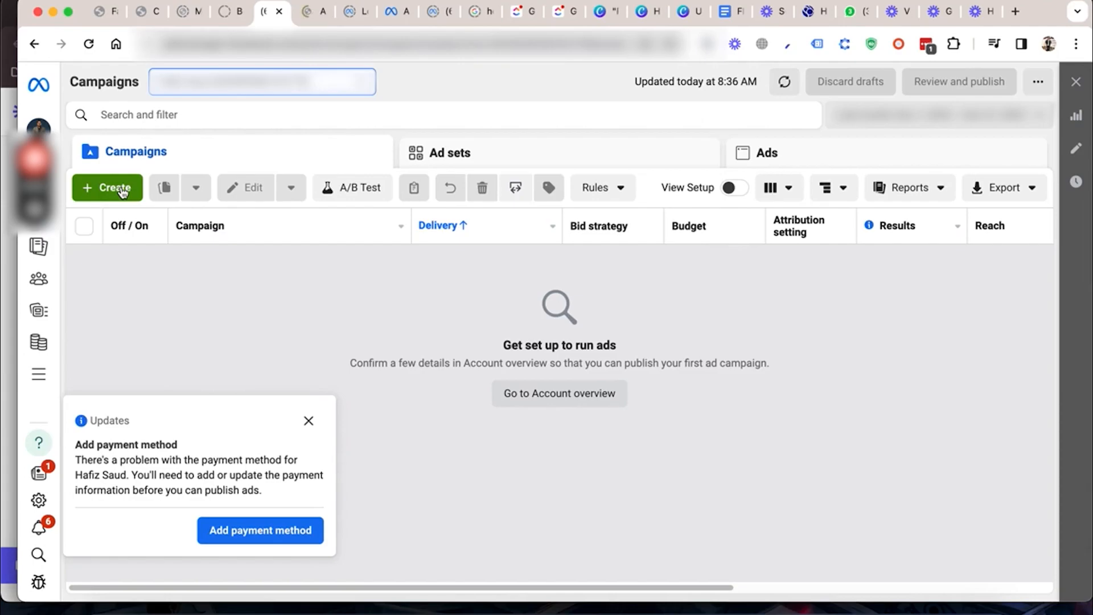
{"action": "left_click", "coordinate": [122, 193]}
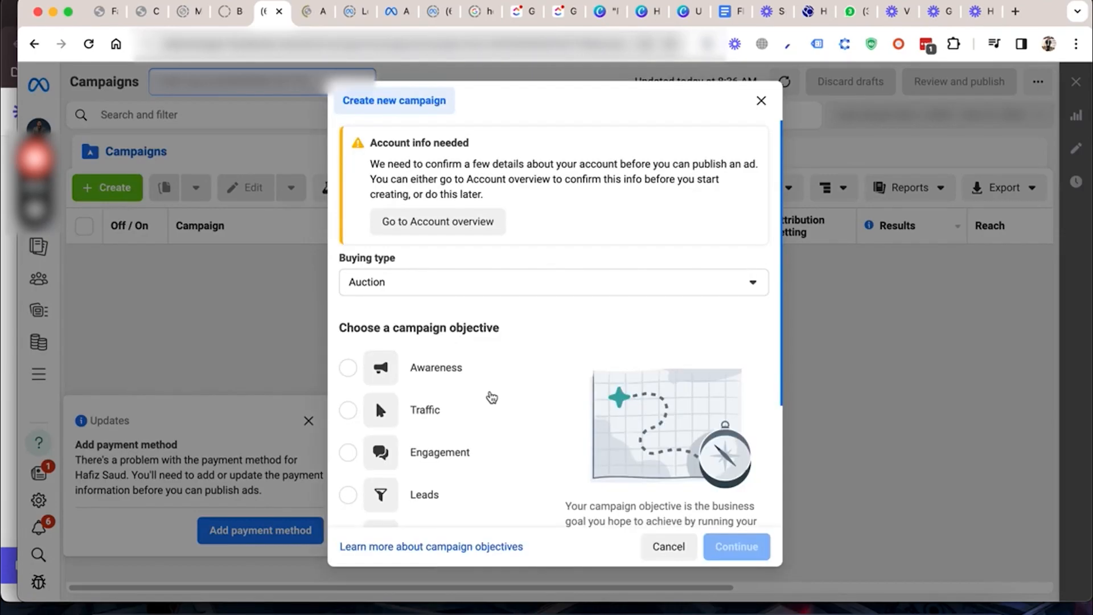
{"action": "scroll", "coordinate": [492, 398], "scroll_direction": "down", "scroll_amount": 3}
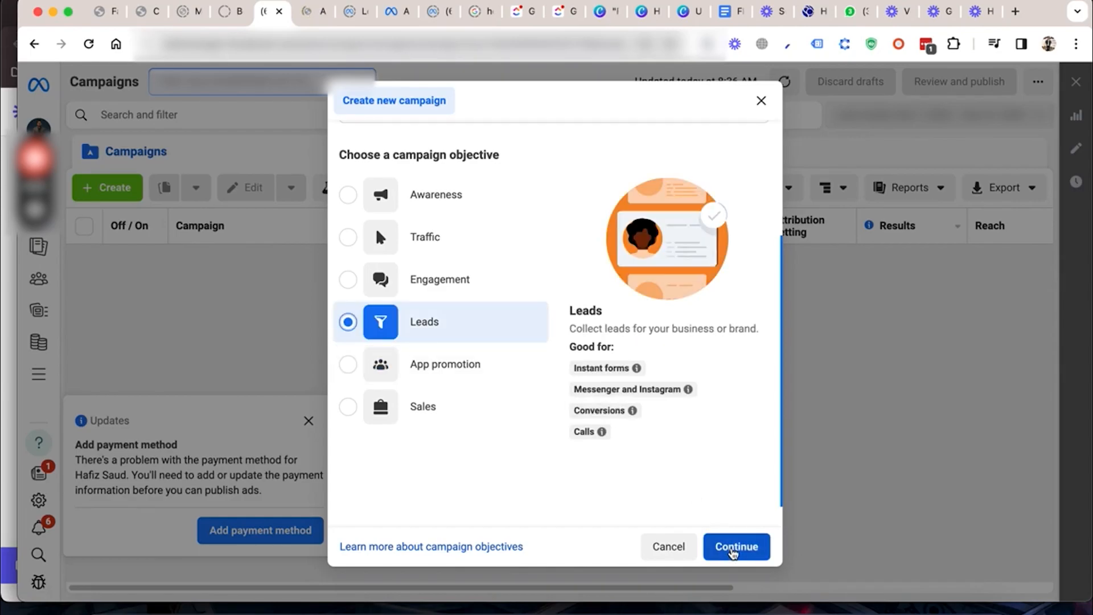
{"action": "left_click", "coordinate": [734, 547]}
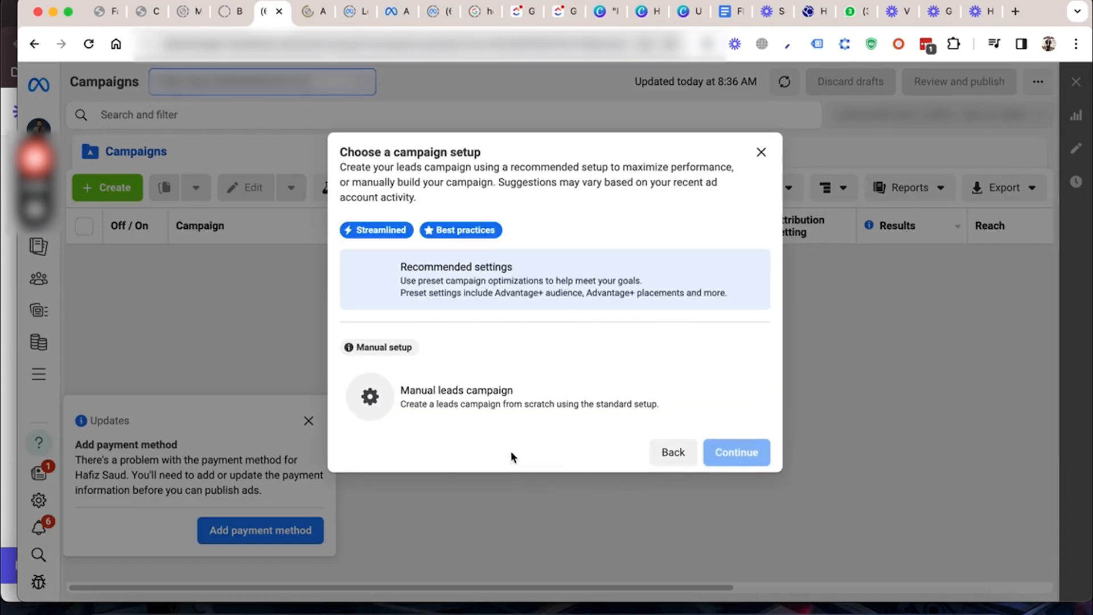
{"action": "left_click", "coordinate": [477, 404]}
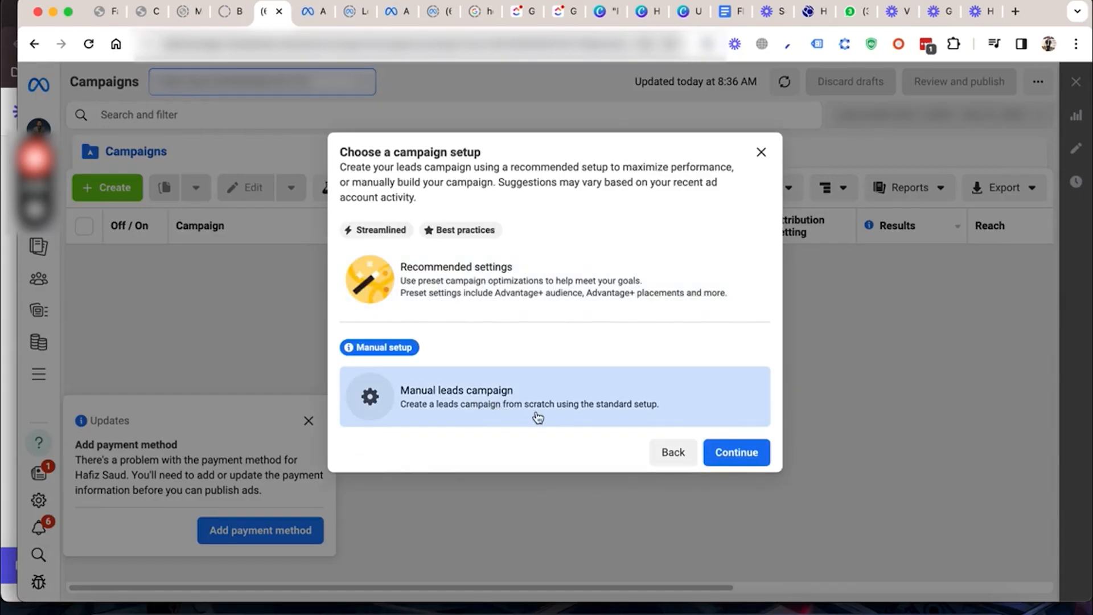
{"action": "left_click", "coordinate": [740, 452]}
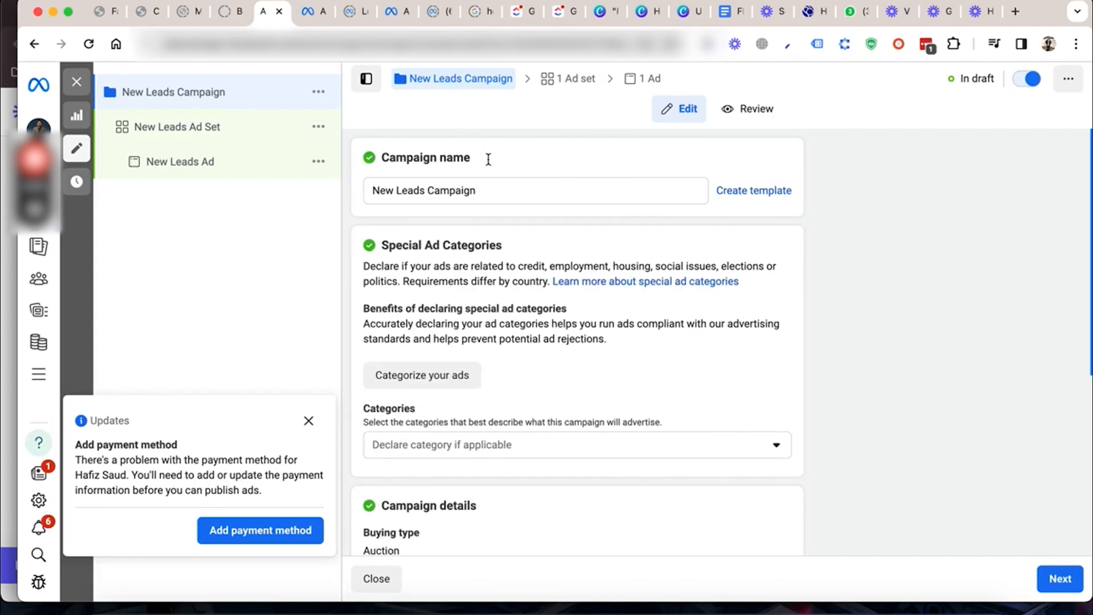
Step: Name the campaign "Agency Clients Campaign"
{"action": "triple_click", "coordinate": [497, 193]}
{"action": "type", "text": "Agency "}
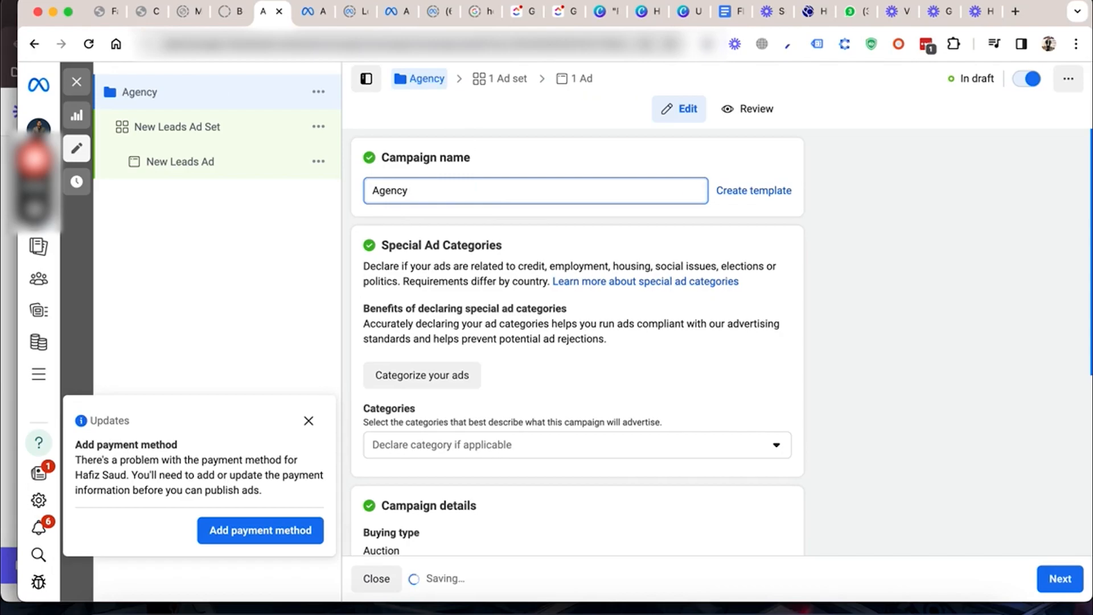
{"action": "type", "text": "Client"}
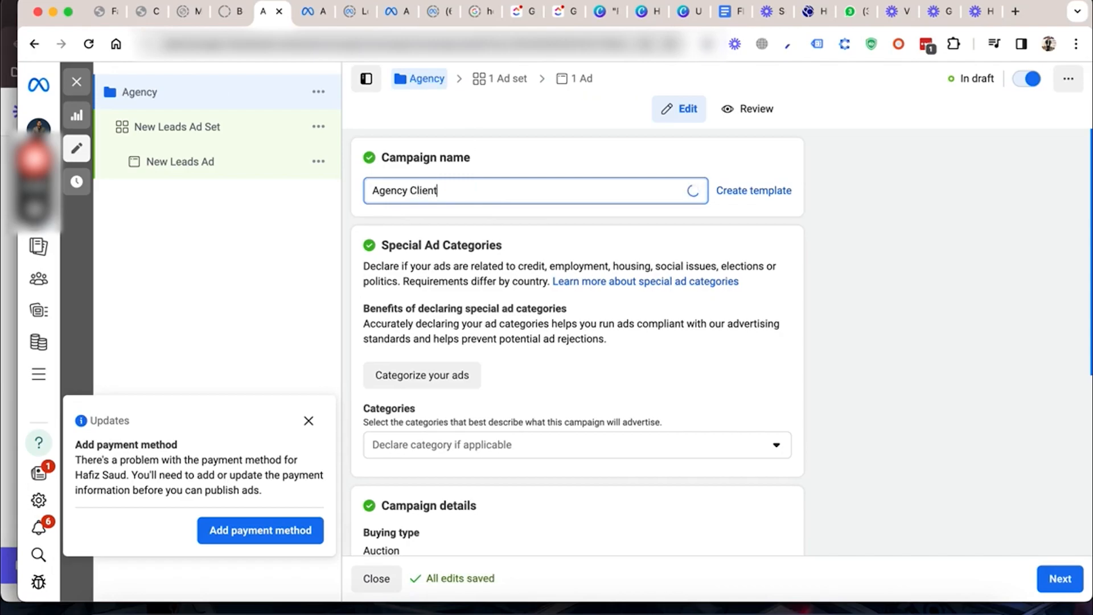
{"action": "type", "text": "s Campaign"}
Step: Look through the campaign's special ad categories, details, A/B test and budget settings, and continue to the ad set
{"action": "scroll", "coordinate": [578, 230], "scroll_direction": "down", "scroll_amount": 3}
{"action": "scroll", "coordinate": [579, 230], "scroll_direction": "down", "scroll_amount": 4}
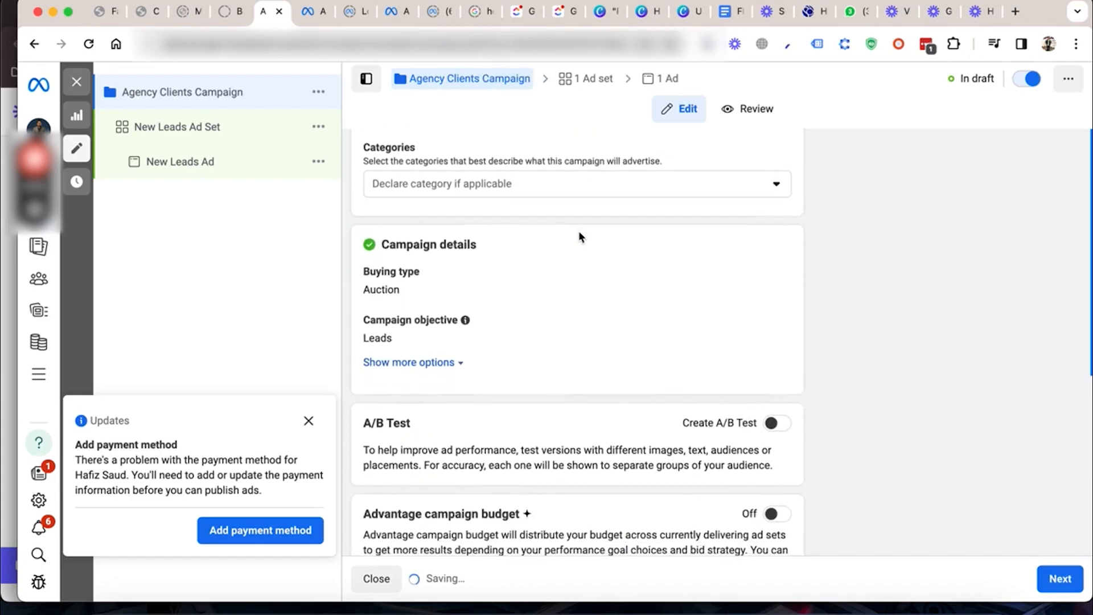
{"action": "scroll", "coordinate": [578, 231], "scroll_direction": "up", "scroll_amount": 4}
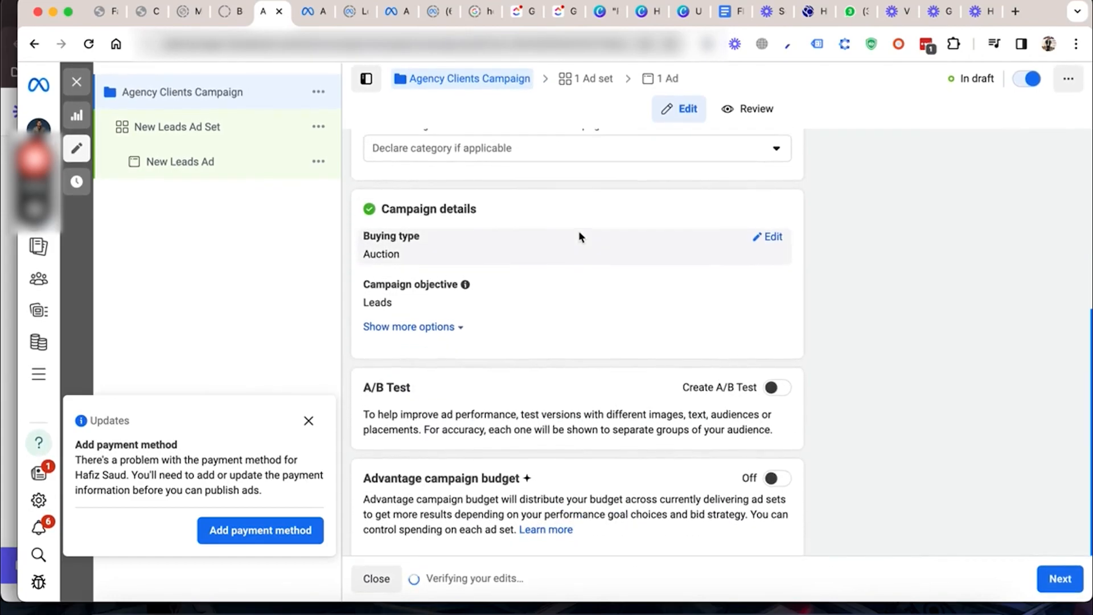
{"action": "scroll", "coordinate": [578, 230], "scroll_direction": "up", "scroll_amount": 1}
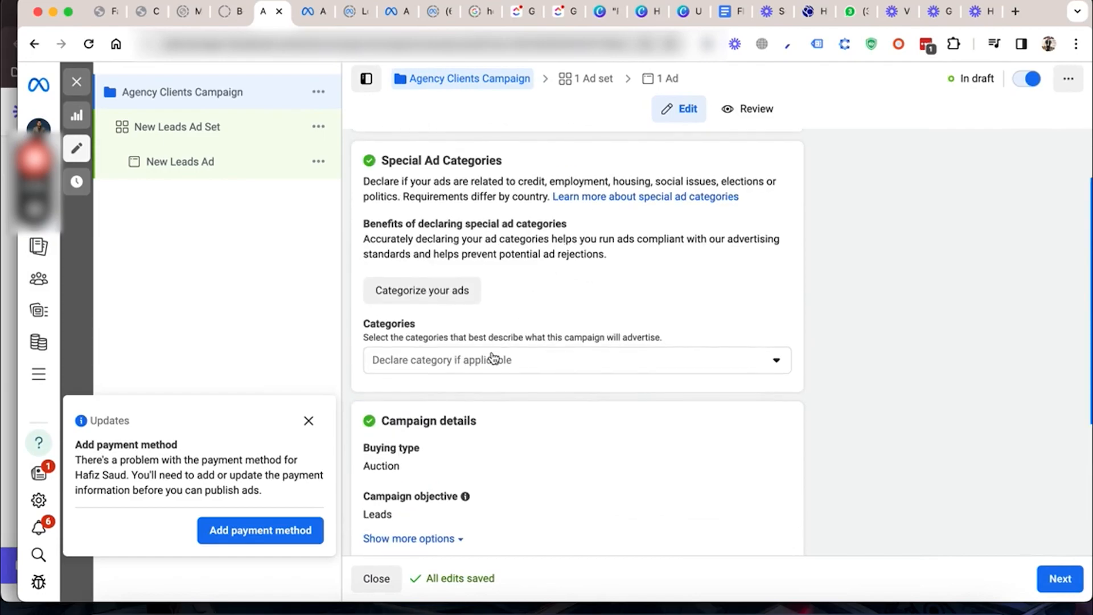
{"action": "scroll", "coordinate": [612, 290], "scroll_direction": "down", "scroll_amount": 2}
{"action": "scroll", "coordinate": [612, 290], "scroll_direction": "down", "scroll_amount": 3}
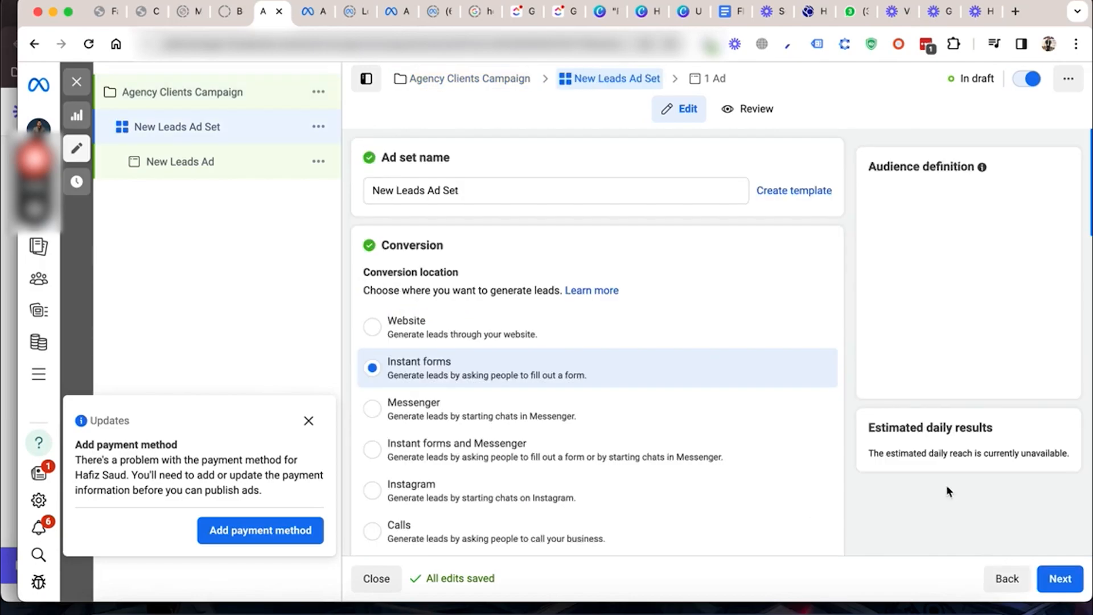
Step: Rename the ad set as "Broad"
{"action": "left_click", "coordinate": [473, 190]}
{"action": "key", "text": "super+a"}
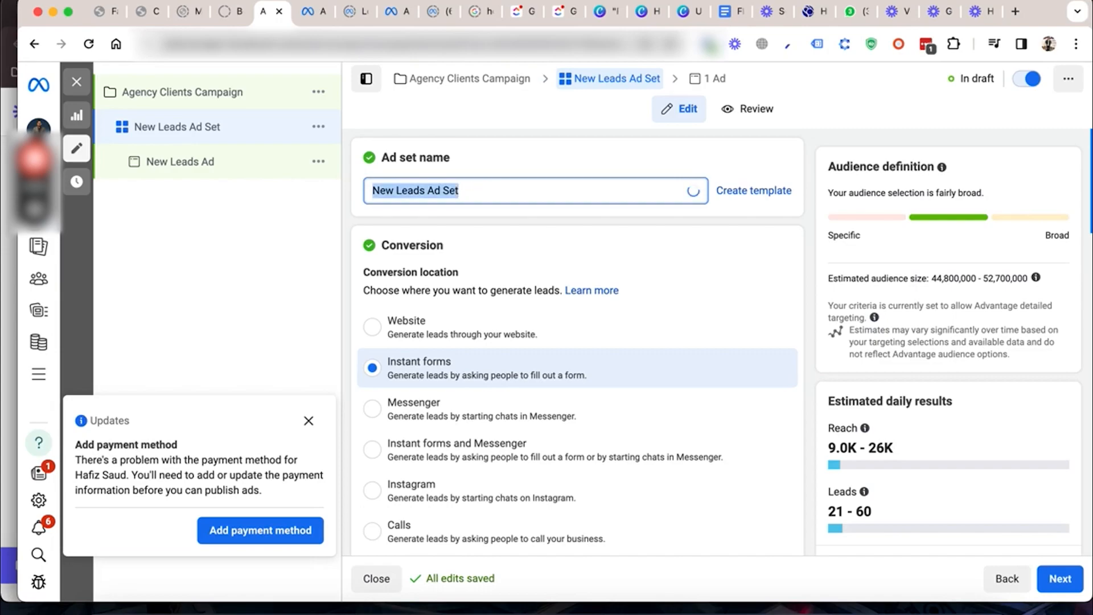
{"action": "type", "text": "Broad"}
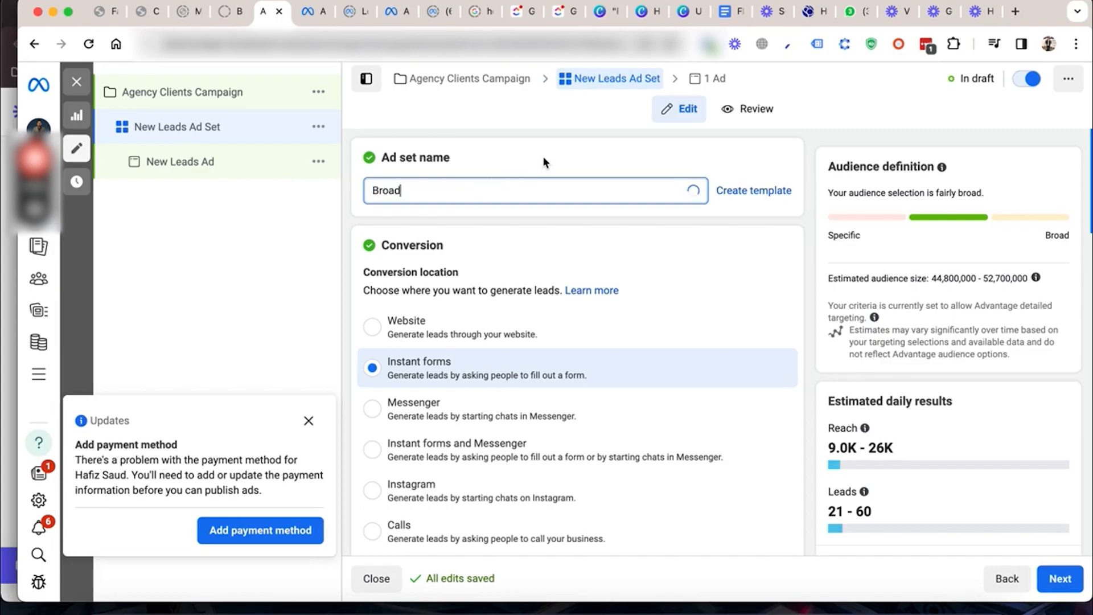
{"action": "left_click", "coordinate": [543, 161]}
Step: Search the ad set's Facebook Pages for "kick" and choose GoHighlevel Kickstarter, keeping Instant forms as the conversion location
{"action": "scroll", "coordinate": [543, 161], "scroll_direction": "down", "scroll_amount": 3}
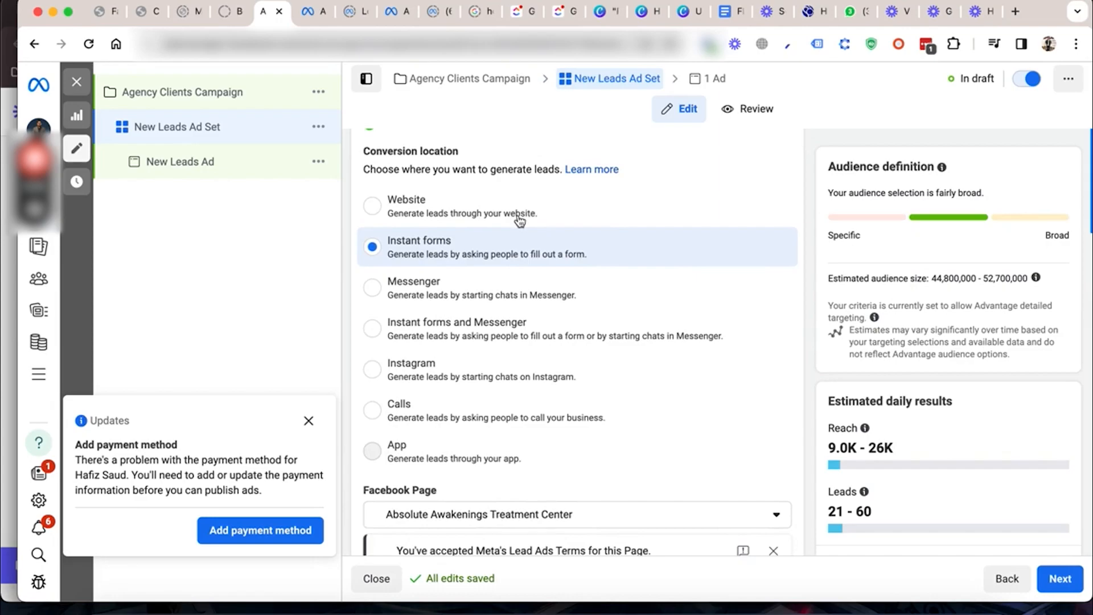
{"action": "scroll", "coordinate": [519, 219], "scroll_direction": "down", "scroll_amount": 5}
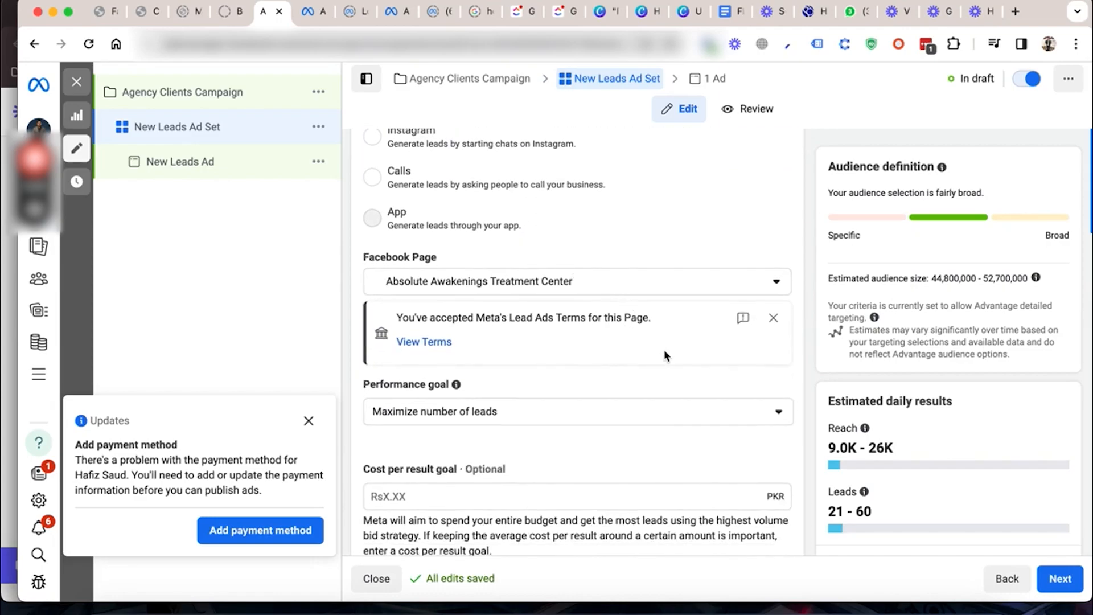
{"action": "scroll", "coordinate": [663, 352], "scroll_direction": "down", "scroll_amount": 2}
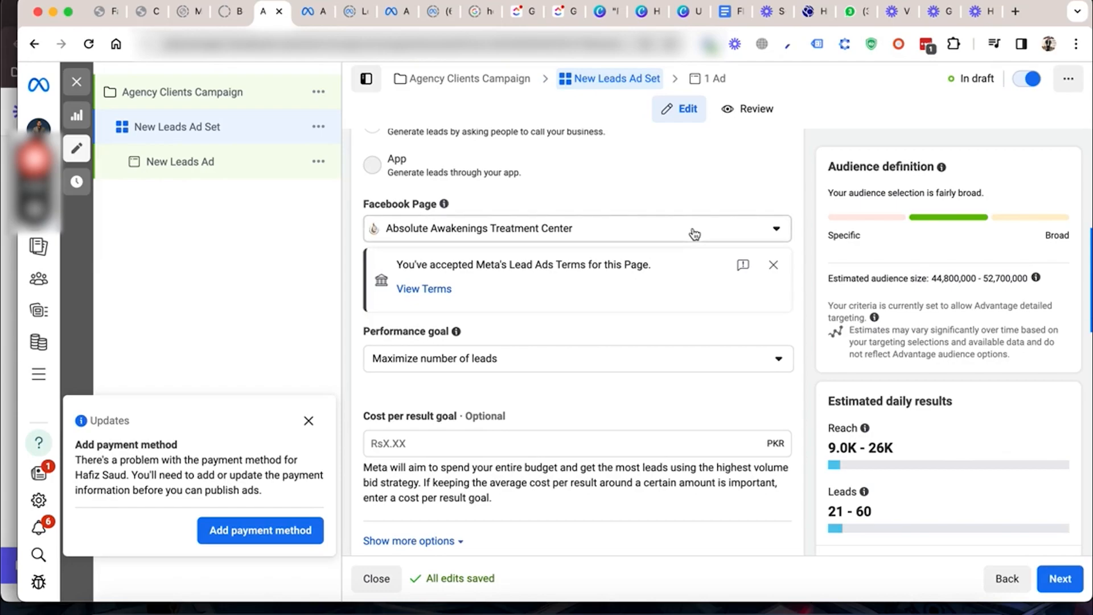
{"action": "left_click", "coordinate": [777, 231]}
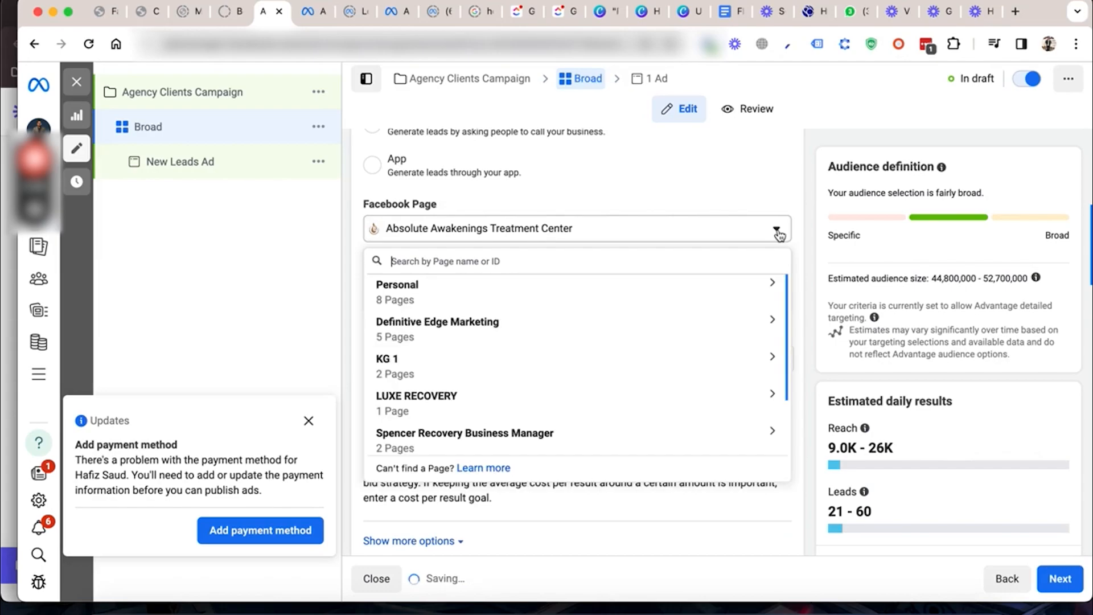
{"action": "type", "text": "kick"}
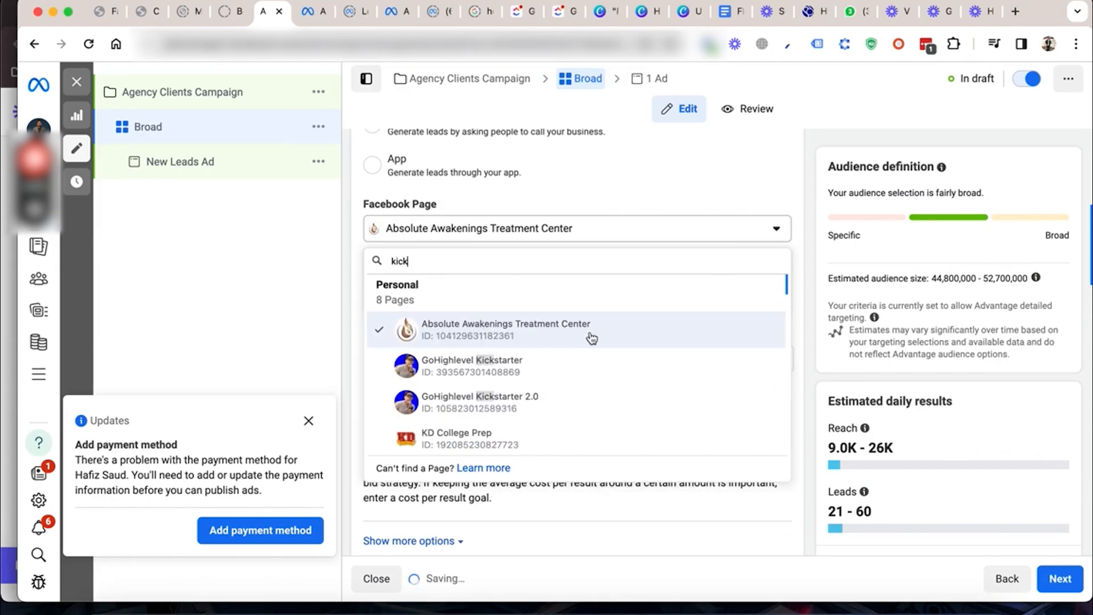
{"action": "left_click", "coordinate": [511, 366]}
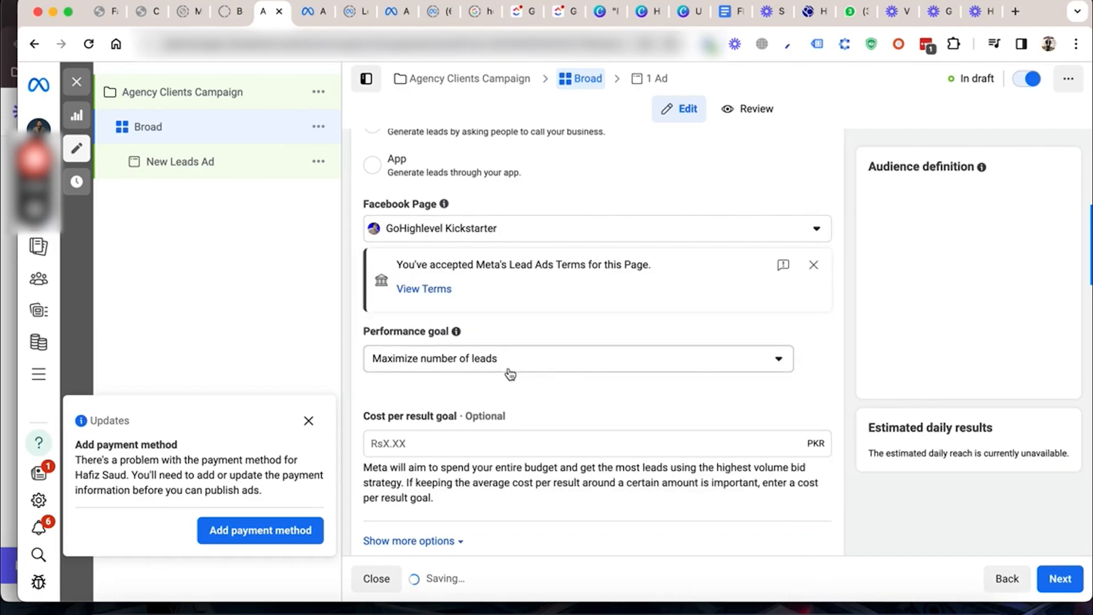
Step: Set the ad set's daily budget to 20 PKR
{"action": "scroll", "coordinate": [530, 377], "scroll_direction": "down", "scroll_amount": 2}
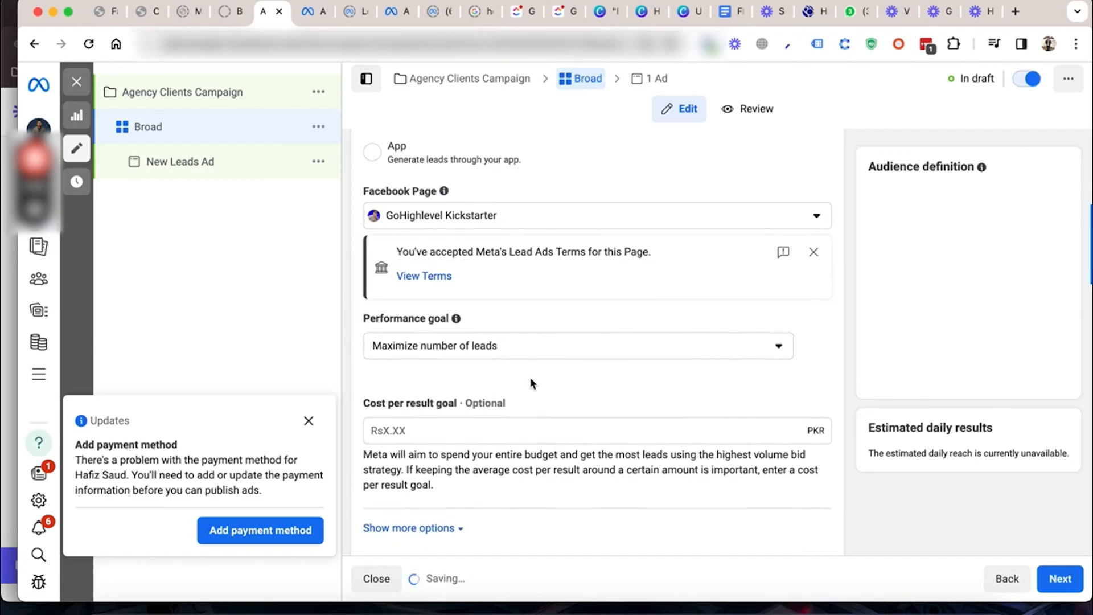
{"action": "scroll", "coordinate": [481, 313], "scroll_direction": "down", "scroll_amount": 7}
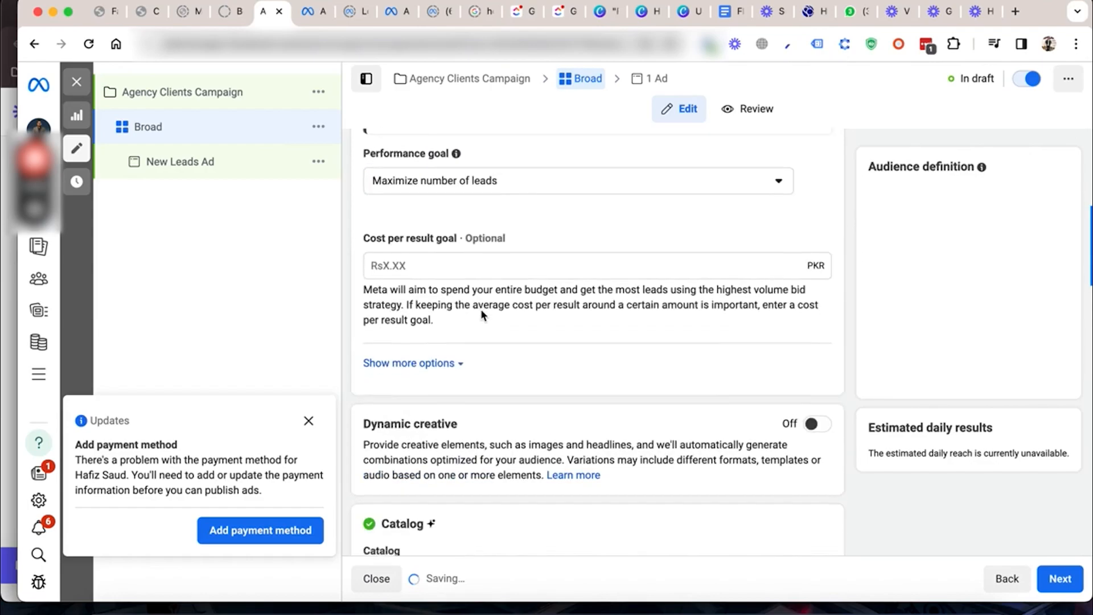
{"action": "scroll", "coordinate": [481, 311], "scroll_direction": "down", "scroll_amount": 3}
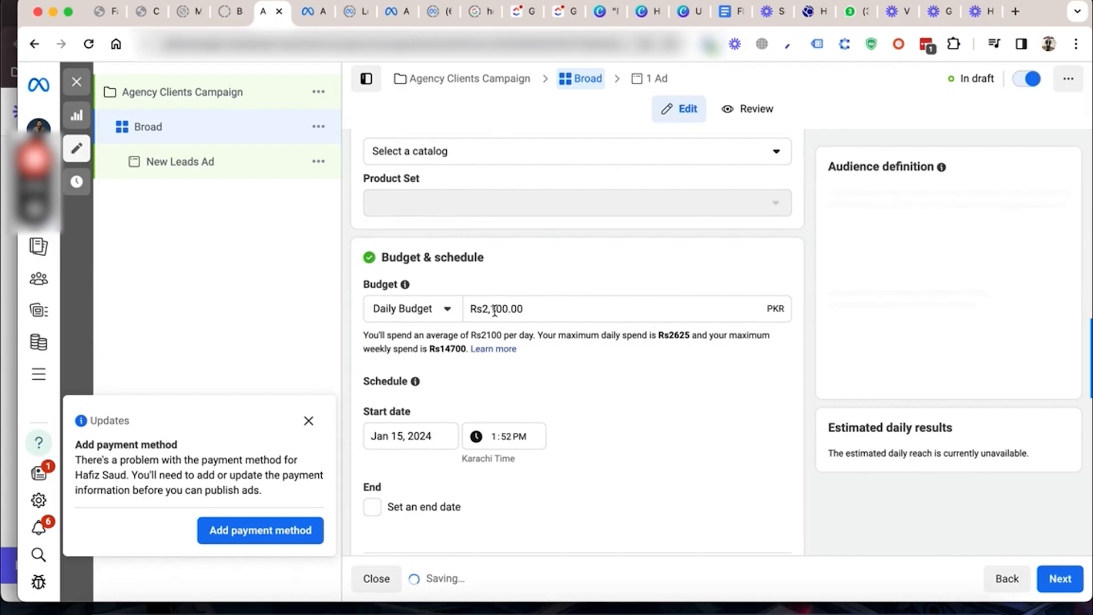
{"action": "left_click", "coordinate": [500, 309]}
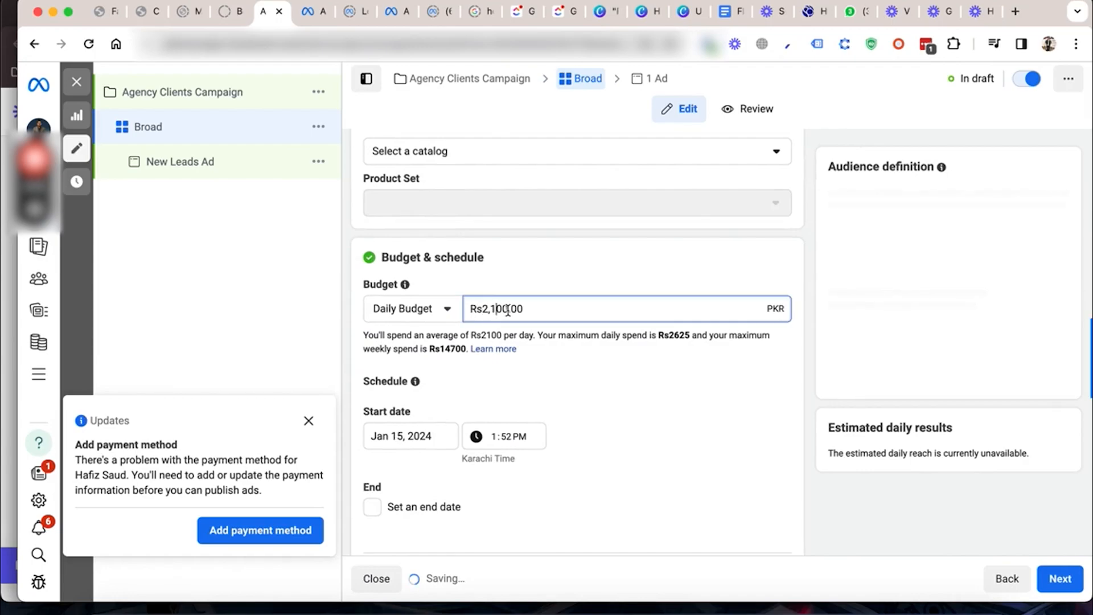
{"action": "double_click", "coordinate": [507, 309]}
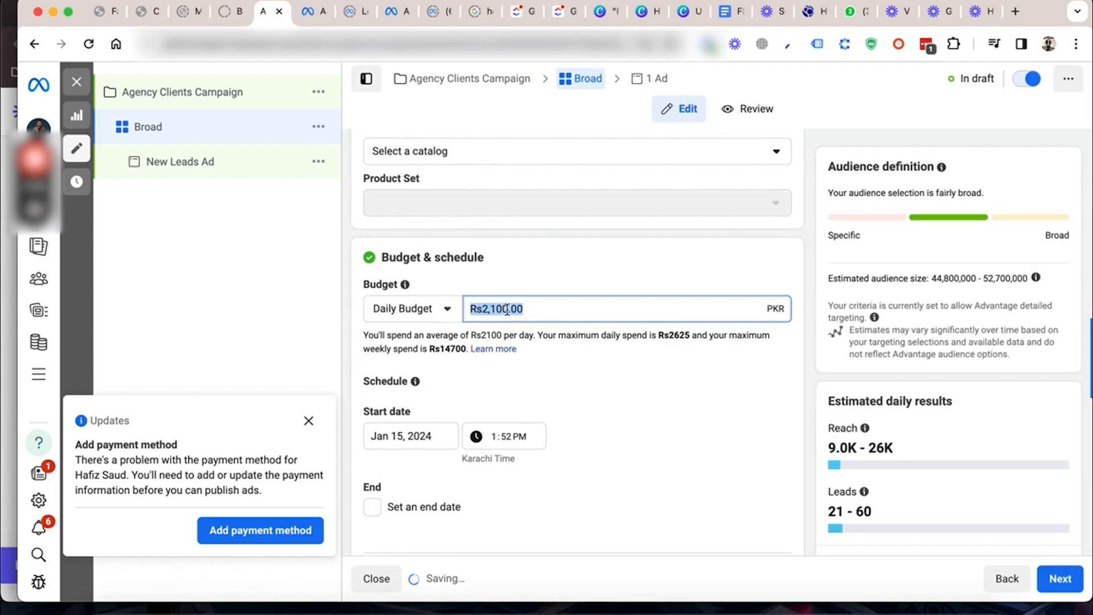
{"action": "type", "text": "20"}
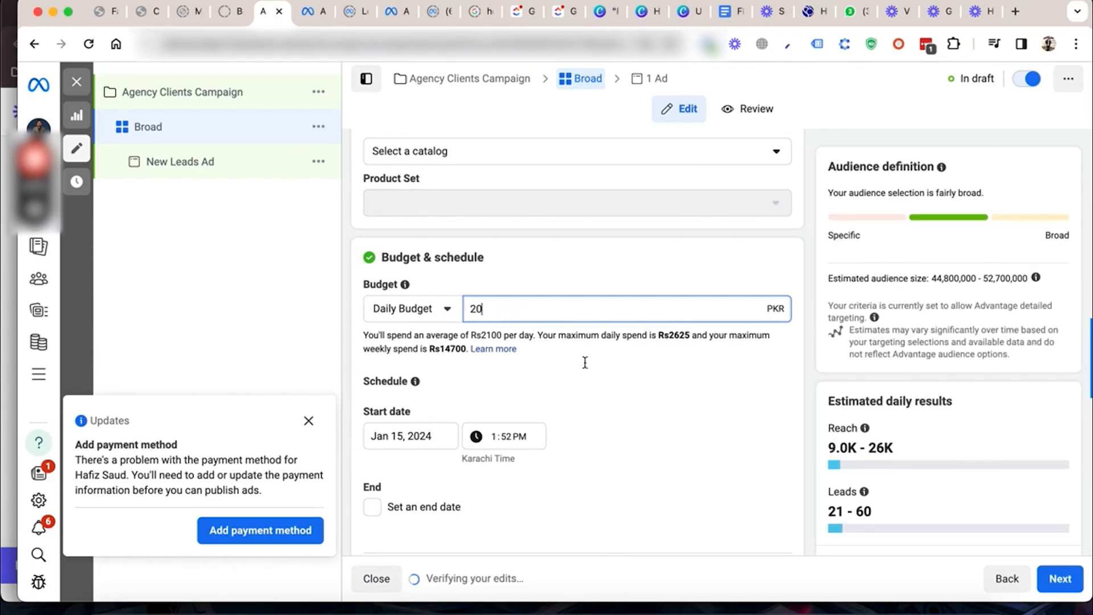
Step: Look over the ad set's schedule, budget scheduling and audience controls, and return to the daily budget
{"action": "scroll", "coordinate": [607, 394], "scroll_direction": "down", "scroll_amount": 7}
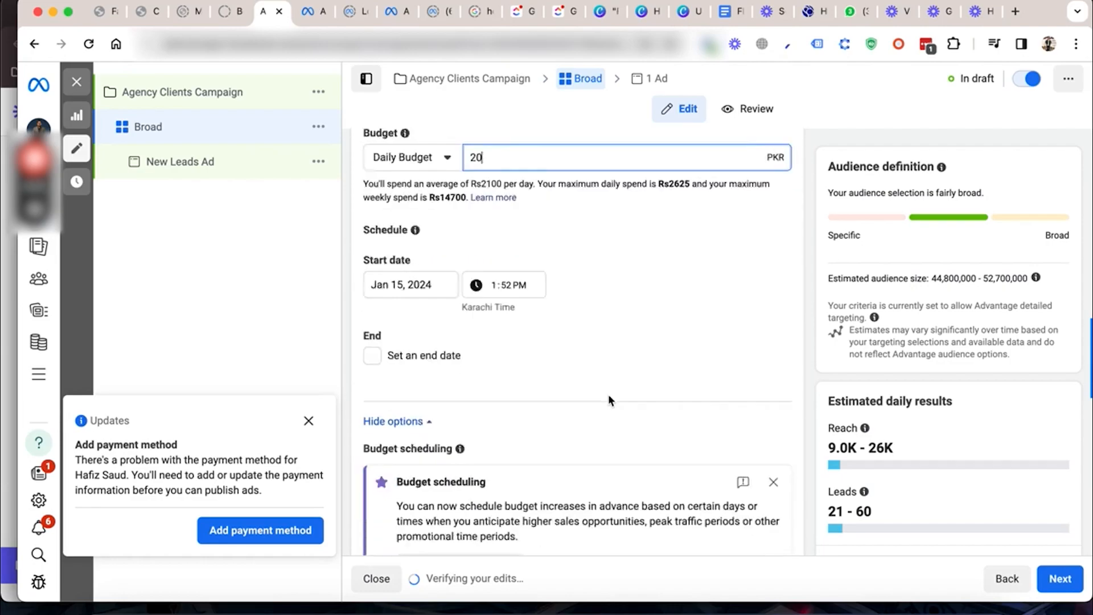
{"action": "scroll", "coordinate": [608, 394], "scroll_direction": "down", "scroll_amount": 1}
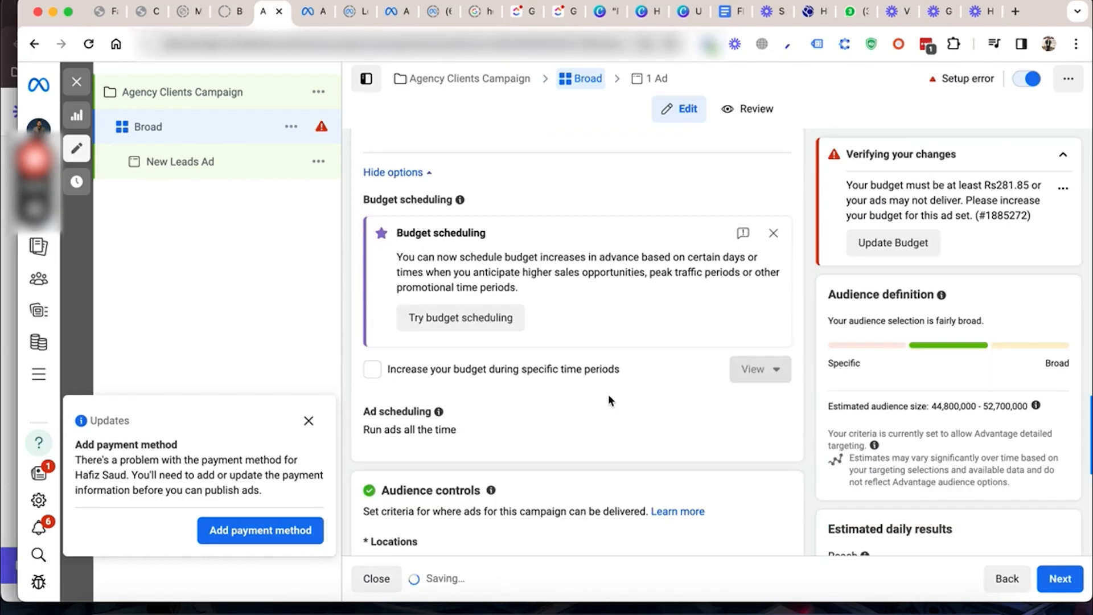
{"action": "scroll", "coordinate": [608, 394], "scroll_direction": "down", "scroll_amount": 2}
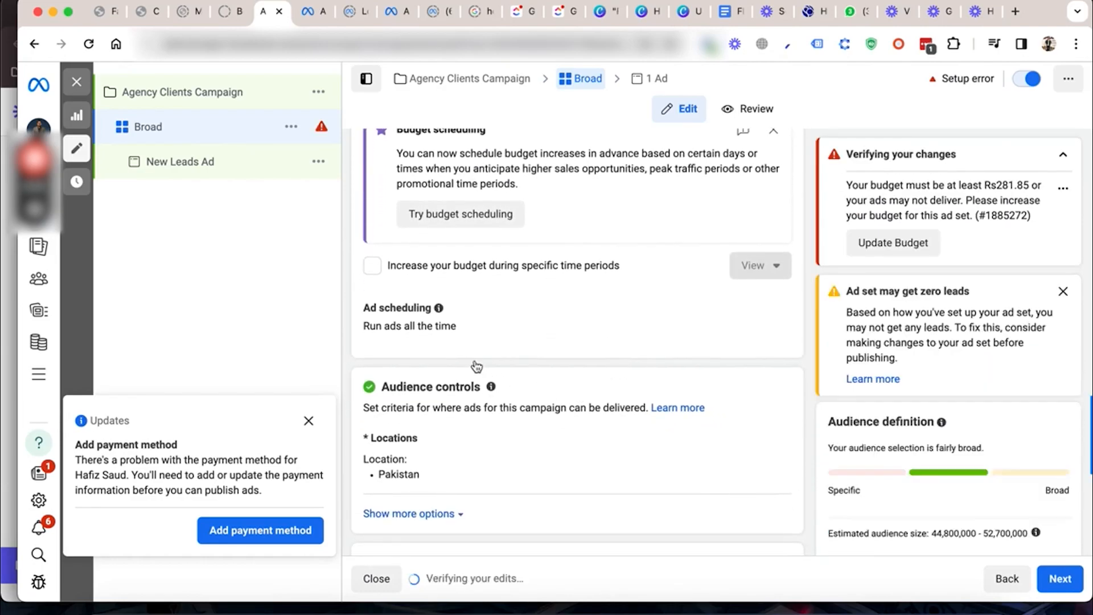
{"action": "scroll", "coordinate": [476, 366], "scroll_direction": "down", "scroll_amount": 2}
{"action": "scroll", "coordinate": [476, 366], "scroll_direction": "up", "scroll_amount": 12}
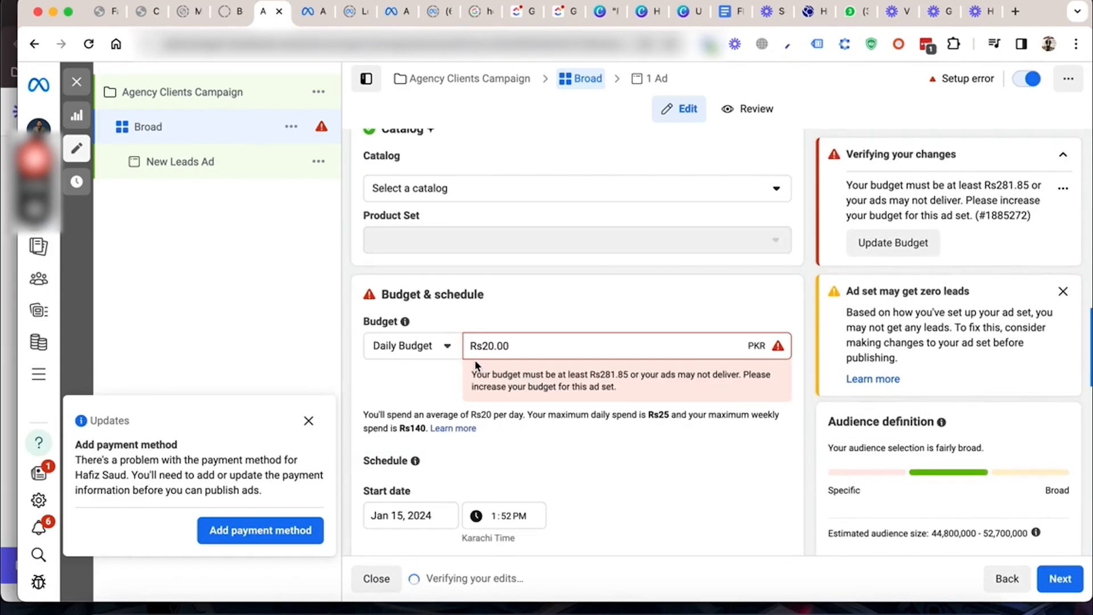
{"action": "scroll", "coordinate": [474, 364], "scroll_direction": "down", "scroll_amount": 1}
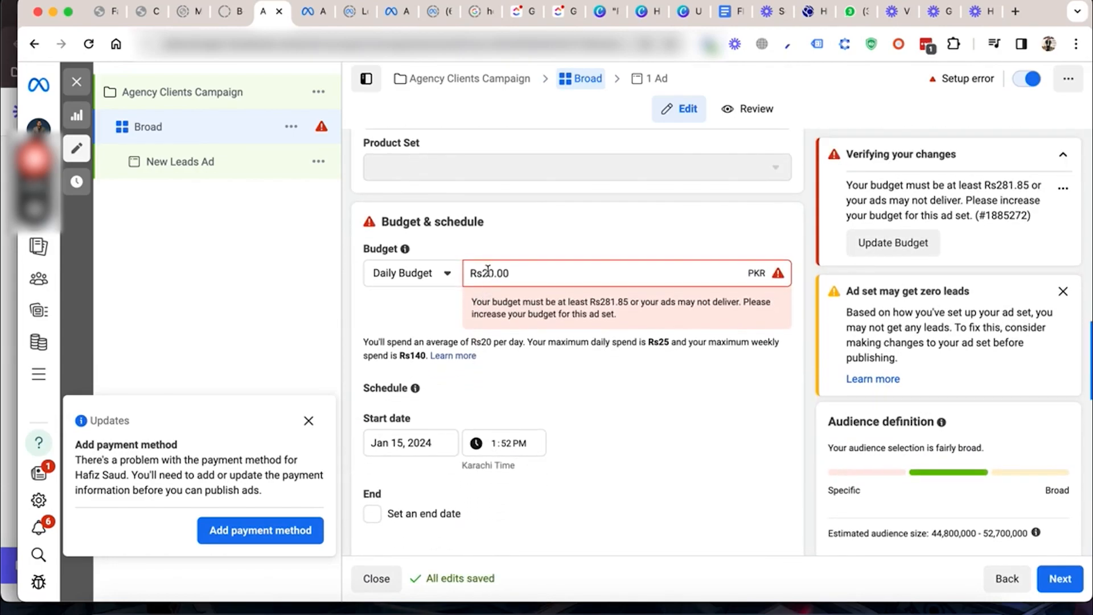
Step: Raise the ad set's daily budget to 300 PKR
{"action": "double_click", "coordinate": [488, 273]}
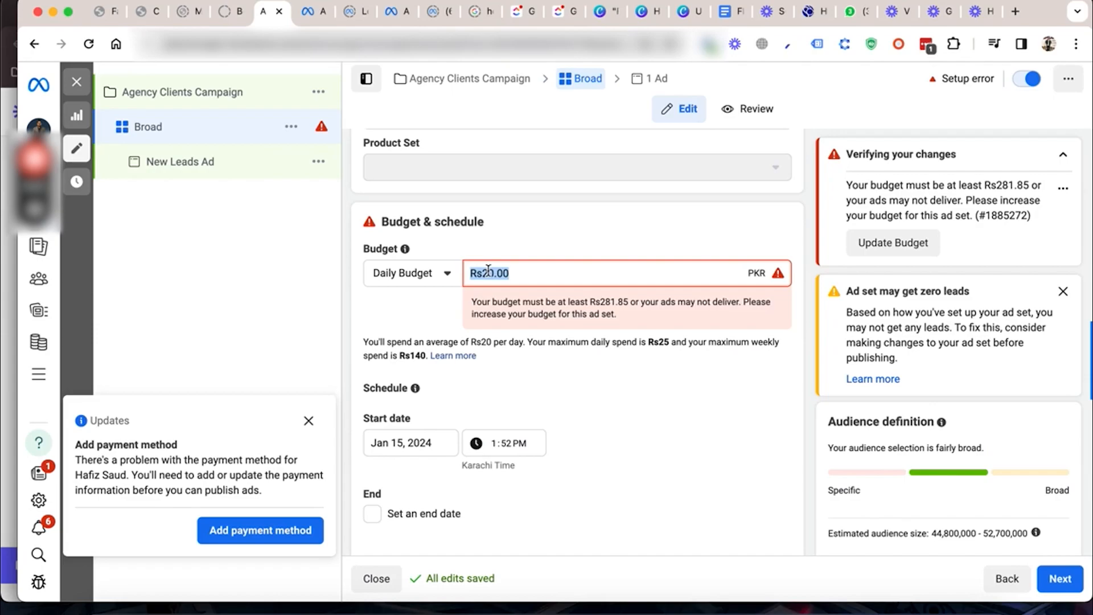
{"action": "type", "text": "300"}
{"action": "left_click", "coordinate": [681, 388]}
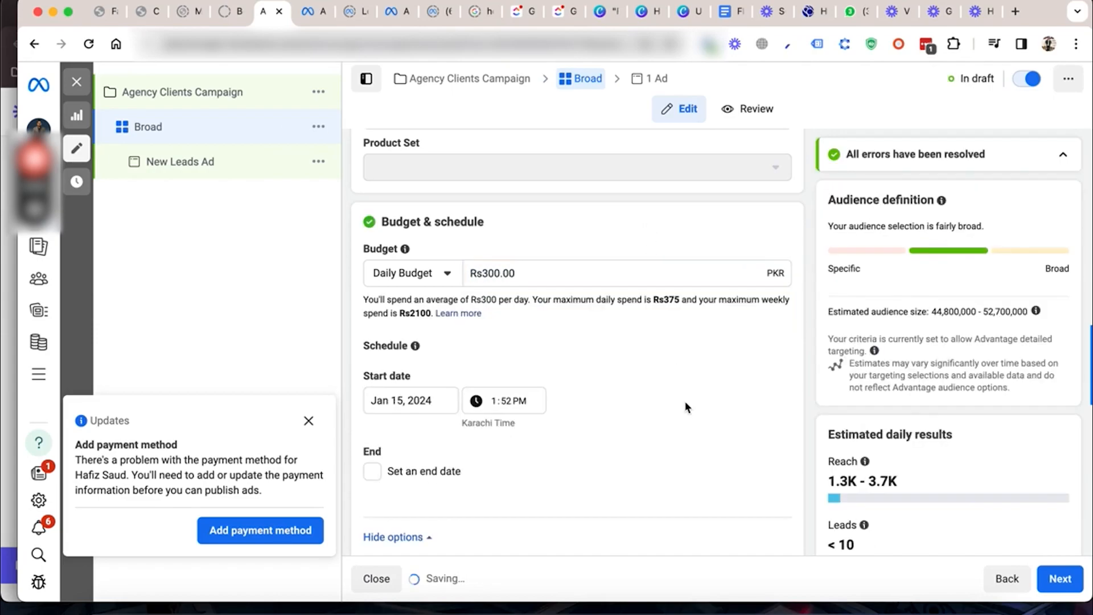
Step: Edit the audience locations and target the country United States in place of Pakistan
{"action": "scroll", "coordinate": [683, 398], "scroll_direction": "down", "scroll_amount": 6}
{"action": "scroll", "coordinate": [686, 407], "scroll_direction": "down", "scroll_amount": 5}
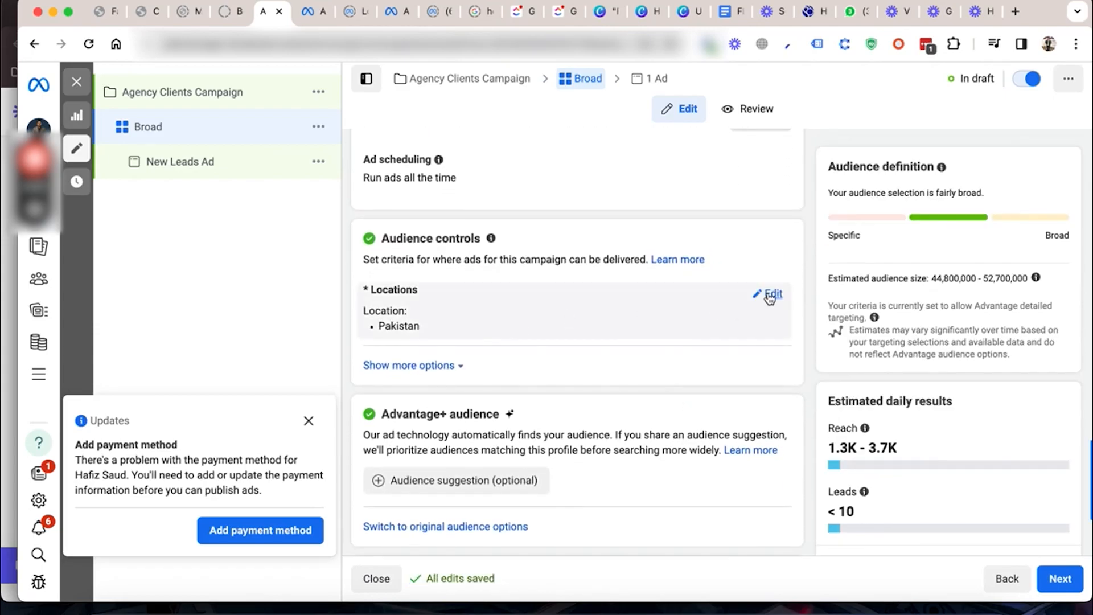
{"action": "left_click", "coordinate": [768, 295]}
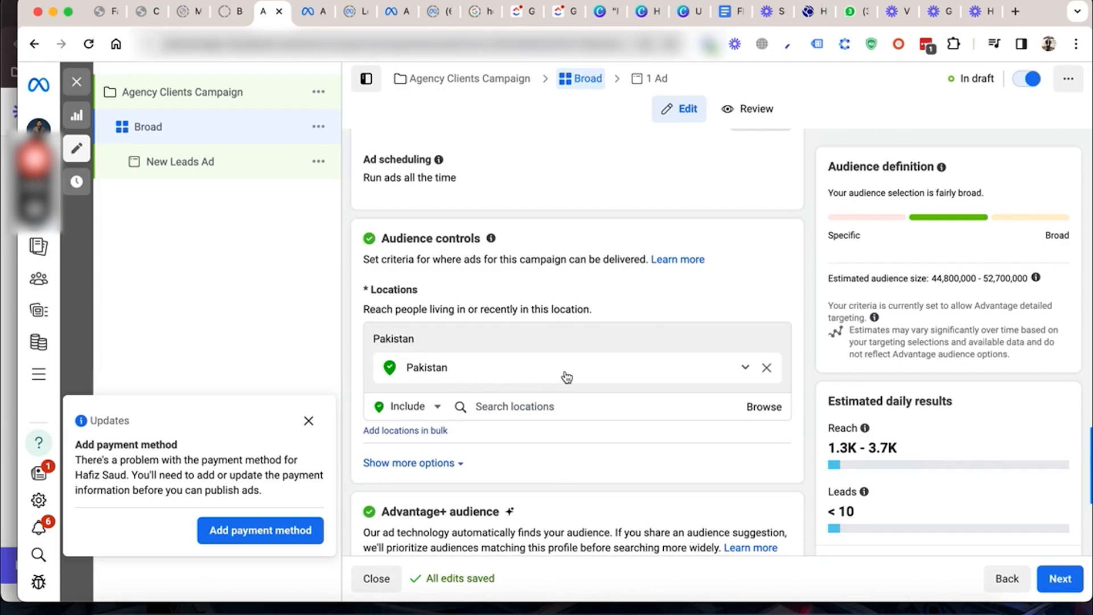
{"action": "left_click", "coordinate": [521, 406]}
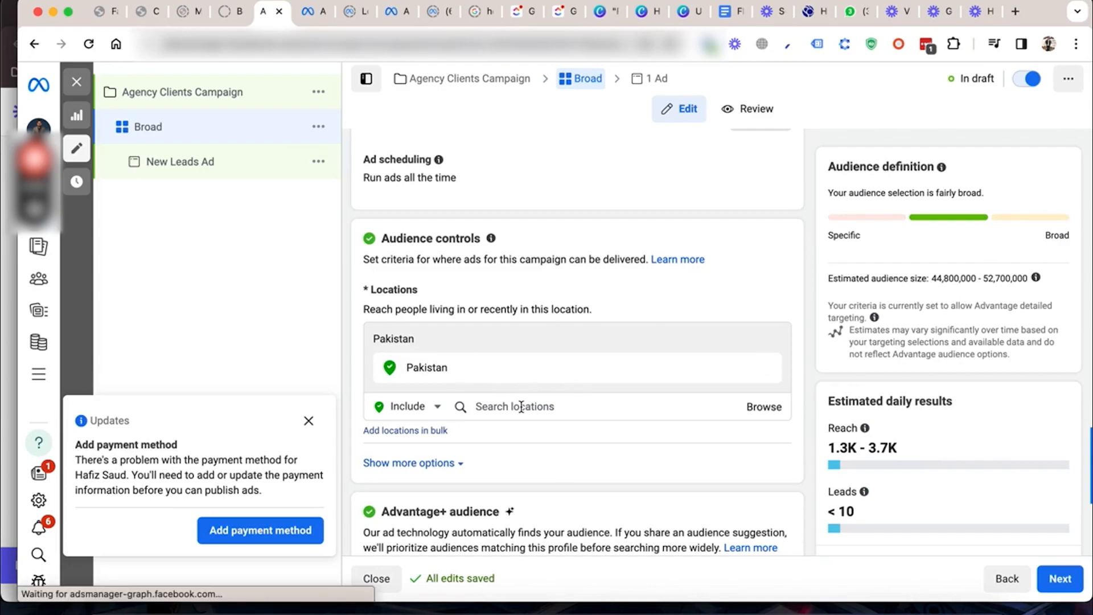
{"action": "type", "text": "united sta"}
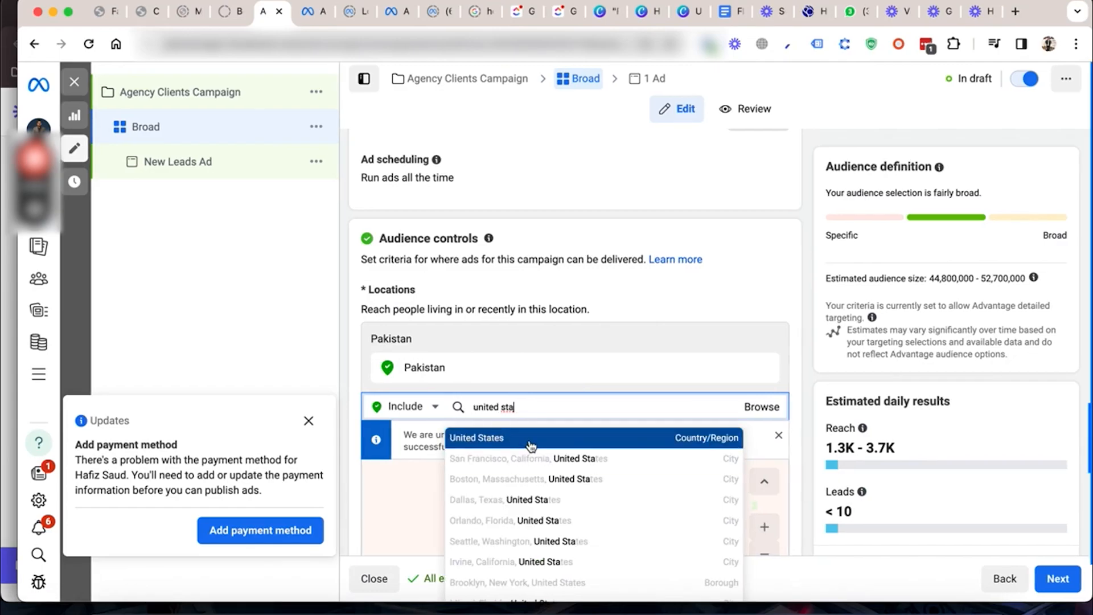
{"action": "left_click", "coordinate": [530, 446]}
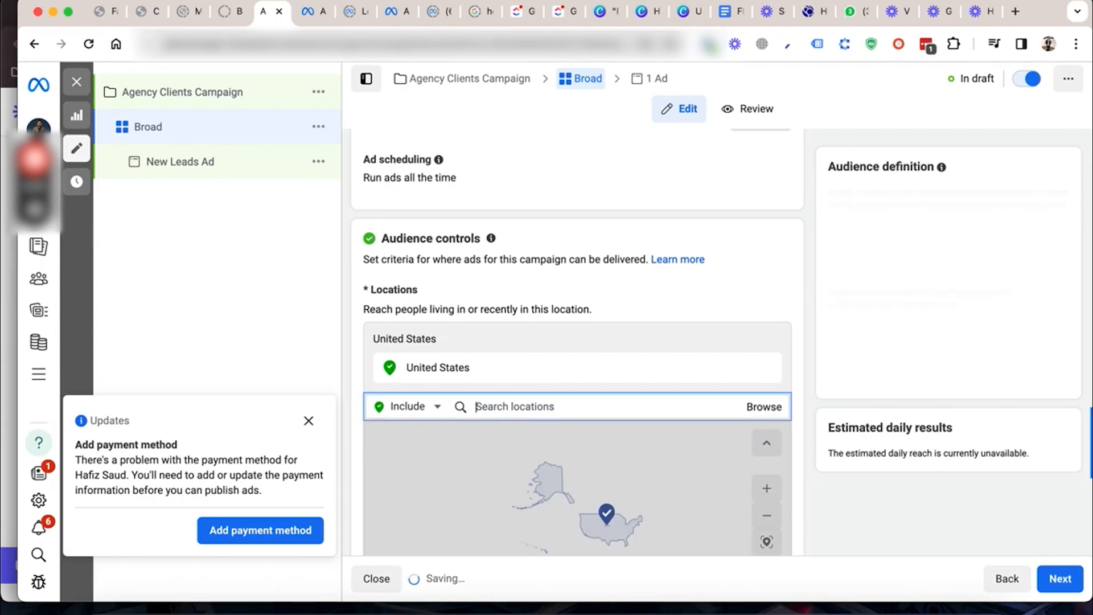
Step: Add the country Australia to the included audience locations
{"action": "type", "text": "australia"}
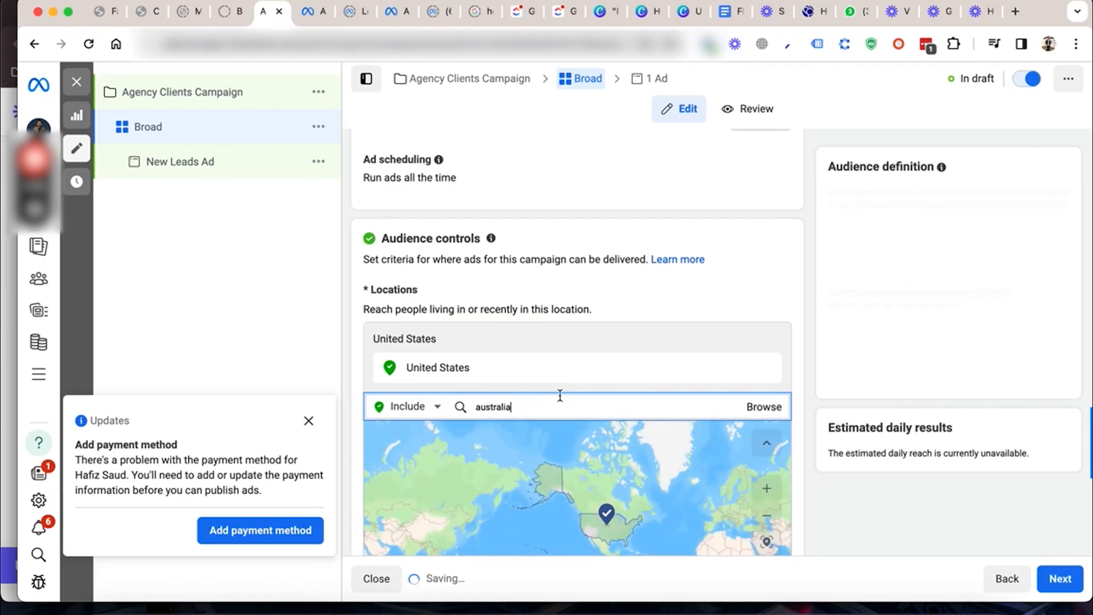
{"action": "scroll", "coordinate": [560, 395], "scroll_direction": "down", "scroll_amount": 1}
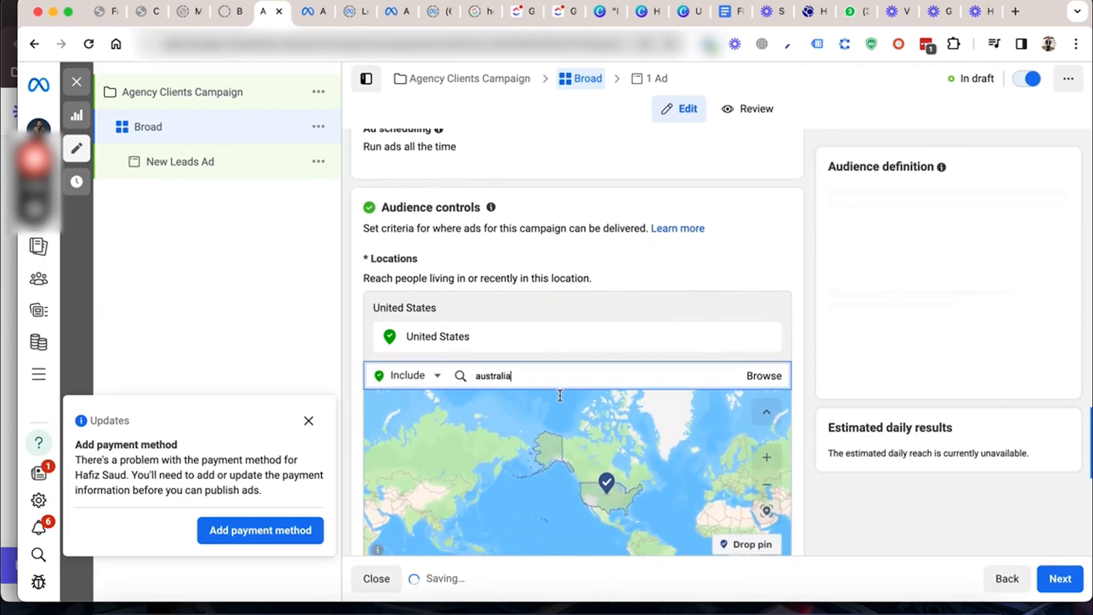
{"action": "scroll", "coordinate": [560, 395], "scroll_direction": "down", "scroll_amount": 1}
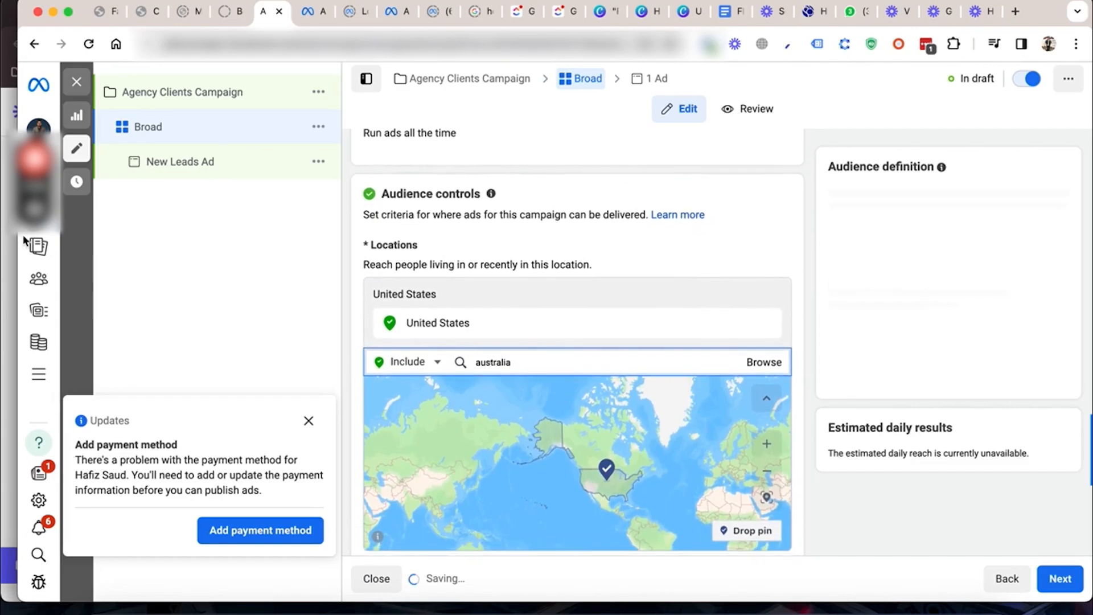
{"action": "left_click", "coordinate": [35, 210]}
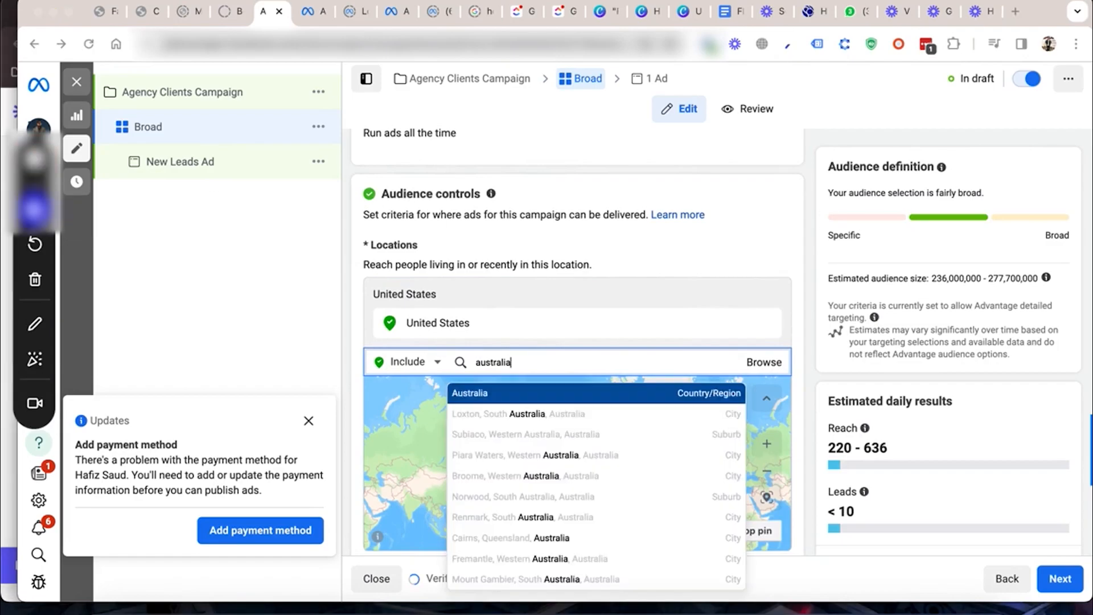
{"action": "left_click", "coordinate": [35, 210]}
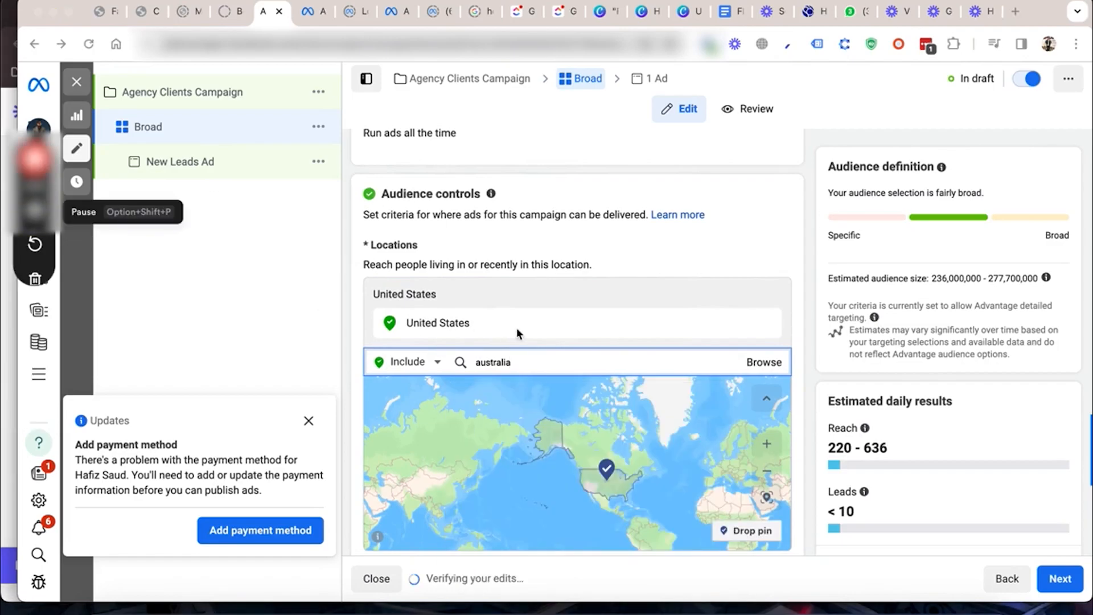
{"action": "left_click", "coordinate": [548, 362]}
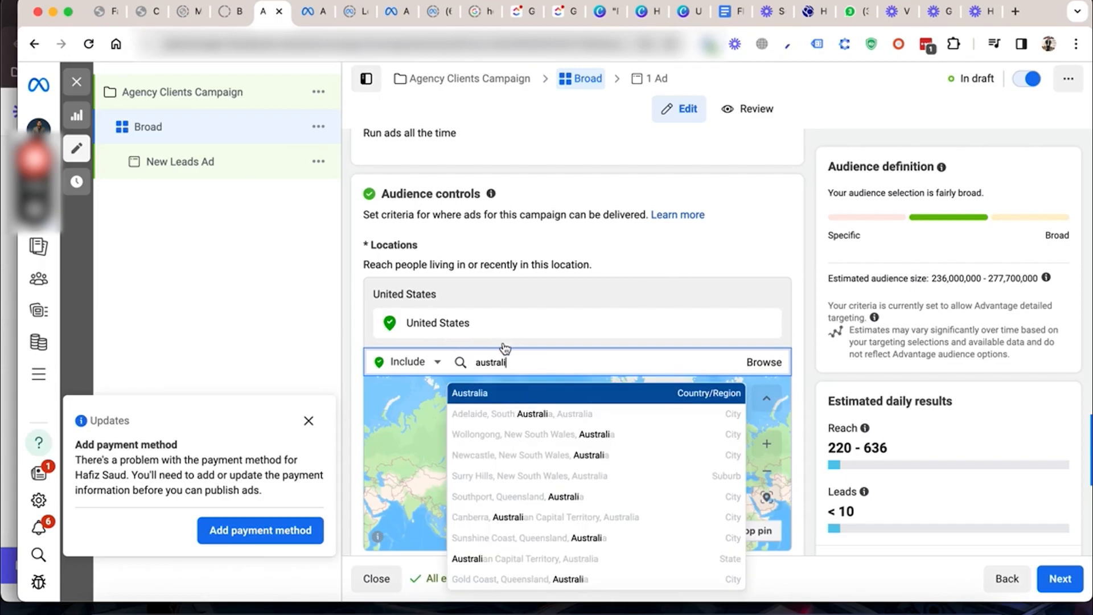
{"action": "key", "text": "Return"}
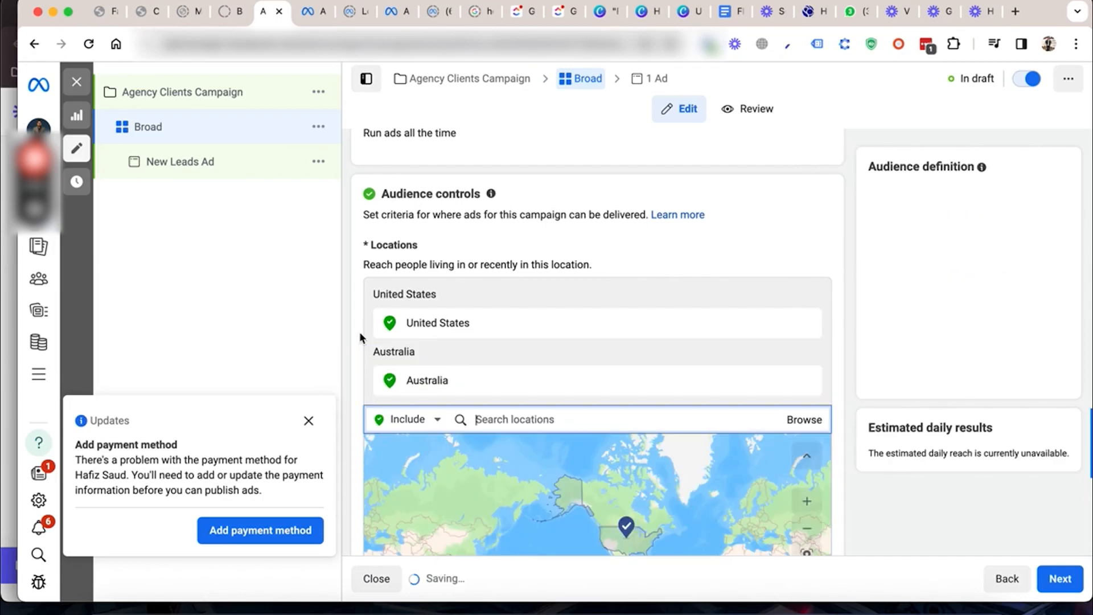
Step: Switch the ad set from Advantage+ audience to the original audience options, confirming the use of the original audience
{"action": "scroll", "coordinate": [359, 337], "scroll_direction": "down", "scroll_amount": 5}
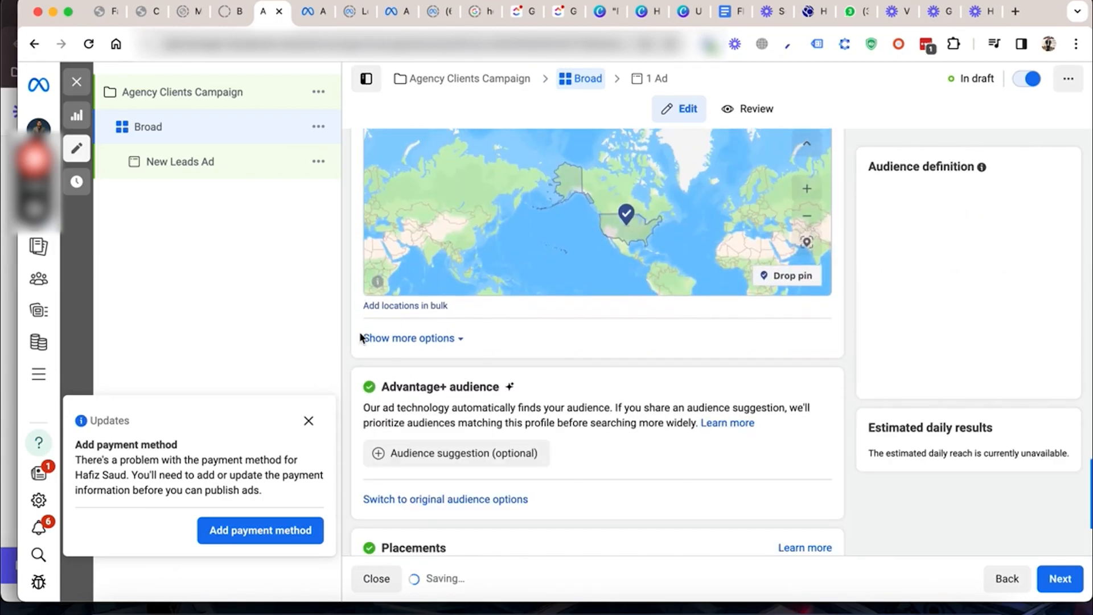
{"action": "scroll", "coordinate": [360, 331], "scroll_direction": "down", "scroll_amount": 2}
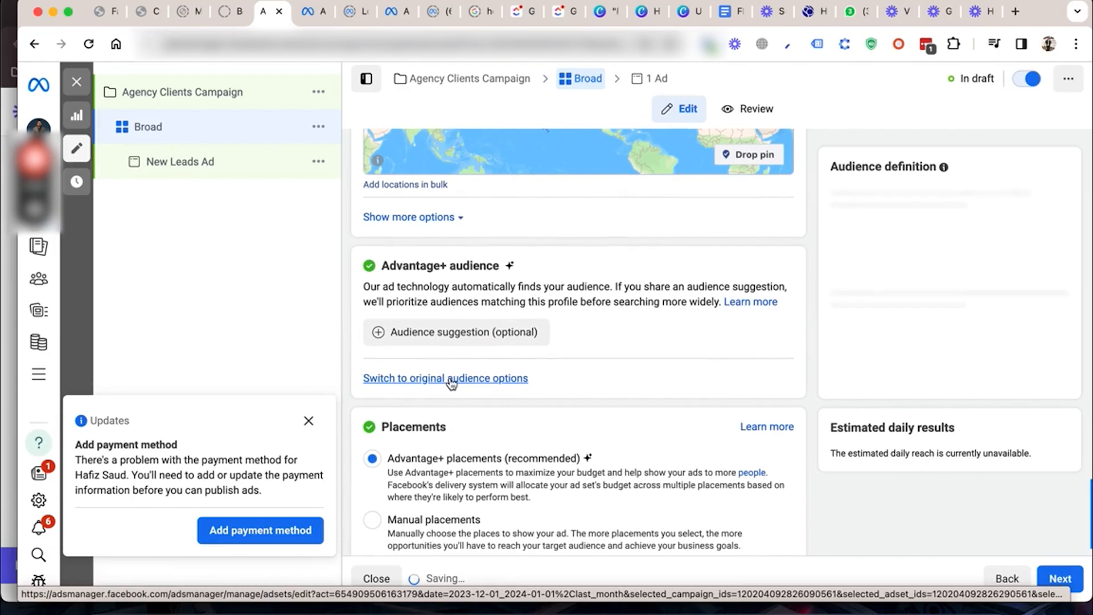
{"action": "left_click", "coordinate": [526, 377]}
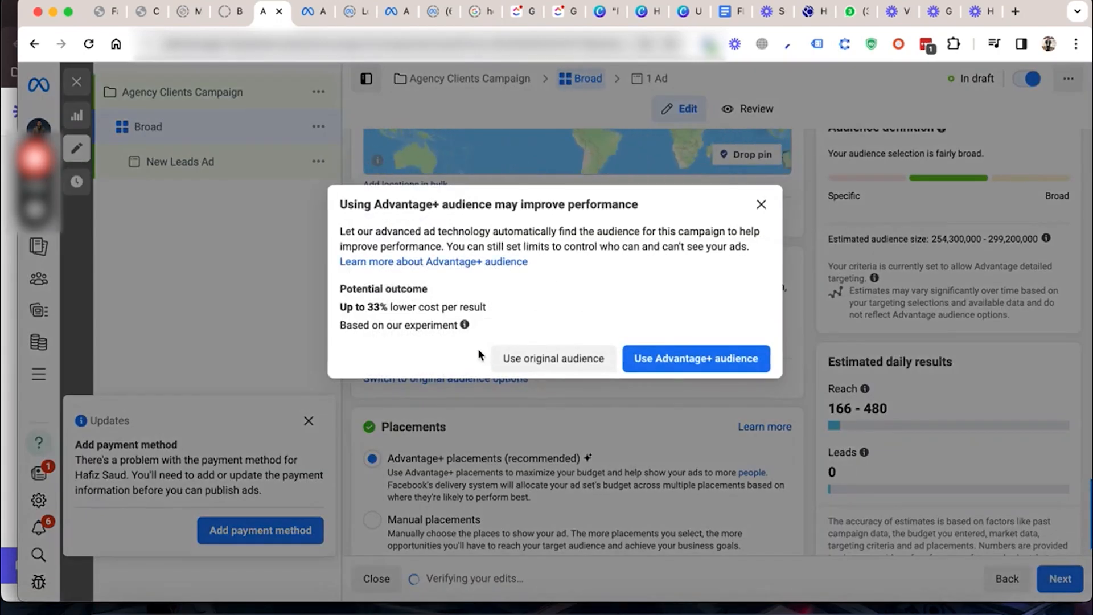
{"action": "left_click", "coordinate": [568, 365]}
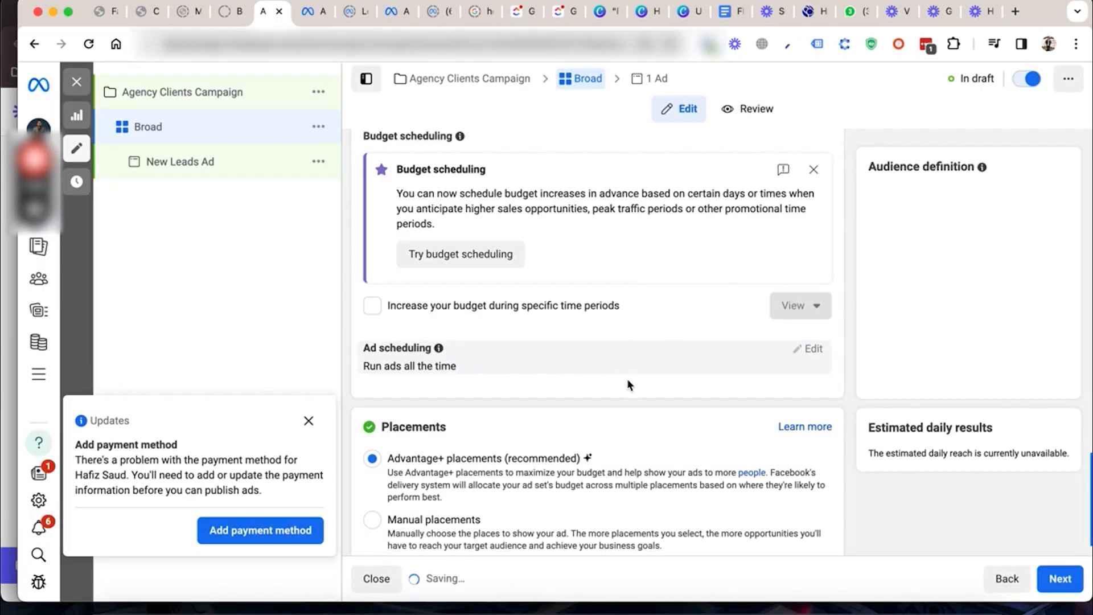
Step: Look over the ad set's budget, performance goal, placements and the original audience section with its custom audiences and locations
{"action": "scroll", "coordinate": [627, 381], "scroll_direction": "up", "scroll_amount": 7}
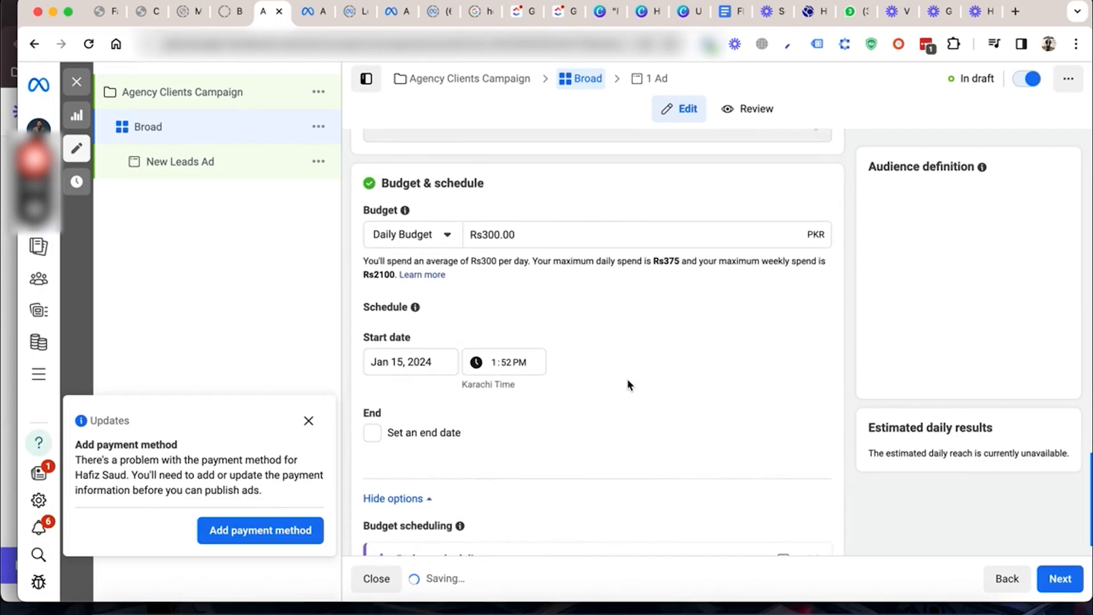
{"action": "scroll", "coordinate": [628, 385], "scroll_direction": "down", "scroll_amount": 8}
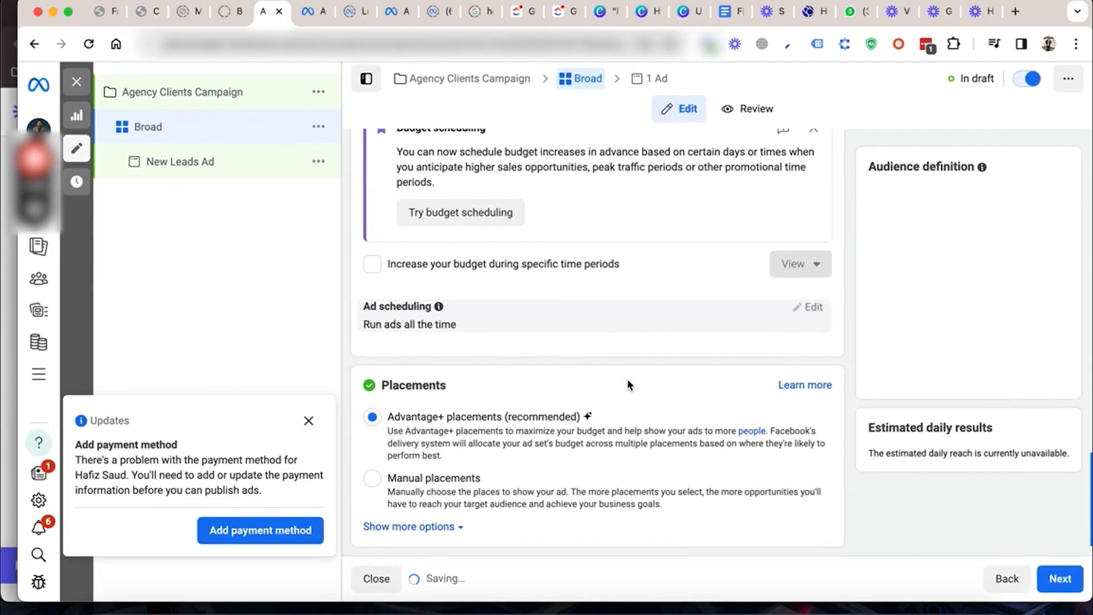
{"action": "scroll", "coordinate": [628, 385], "scroll_direction": "up", "scroll_amount": 2}
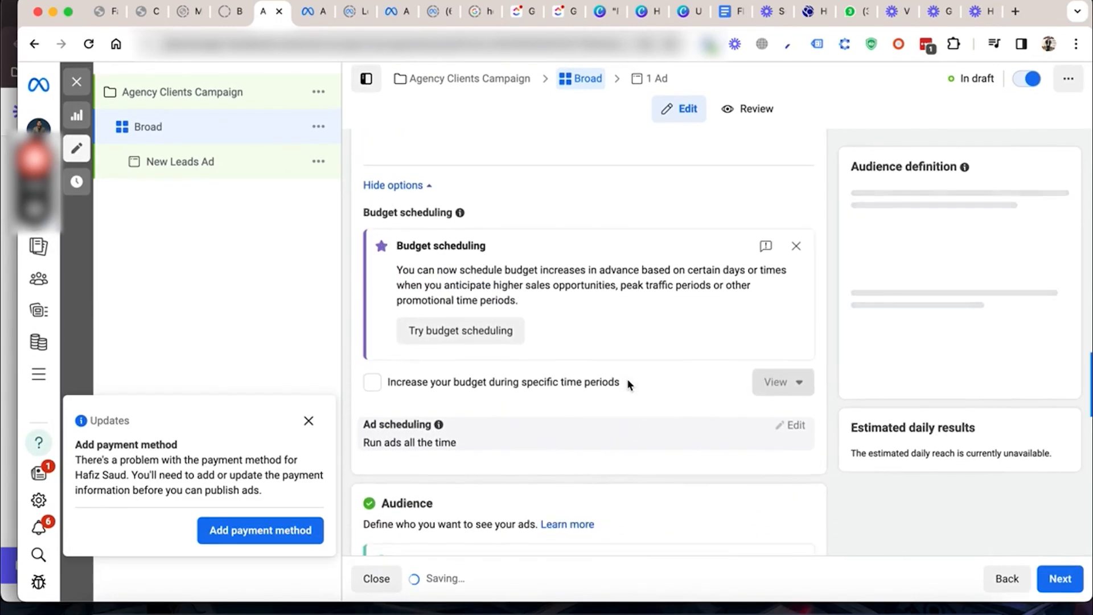
{"action": "scroll", "coordinate": [627, 383], "scroll_direction": "up", "scroll_amount": 10}
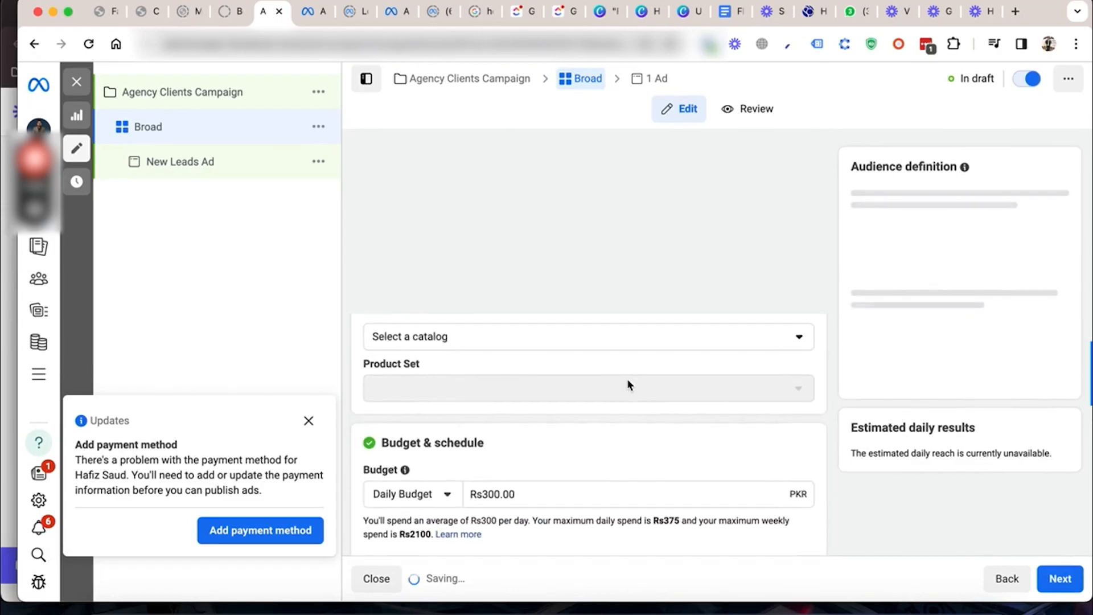
{"action": "scroll", "coordinate": [627, 384], "scroll_direction": "up", "scroll_amount": 1}
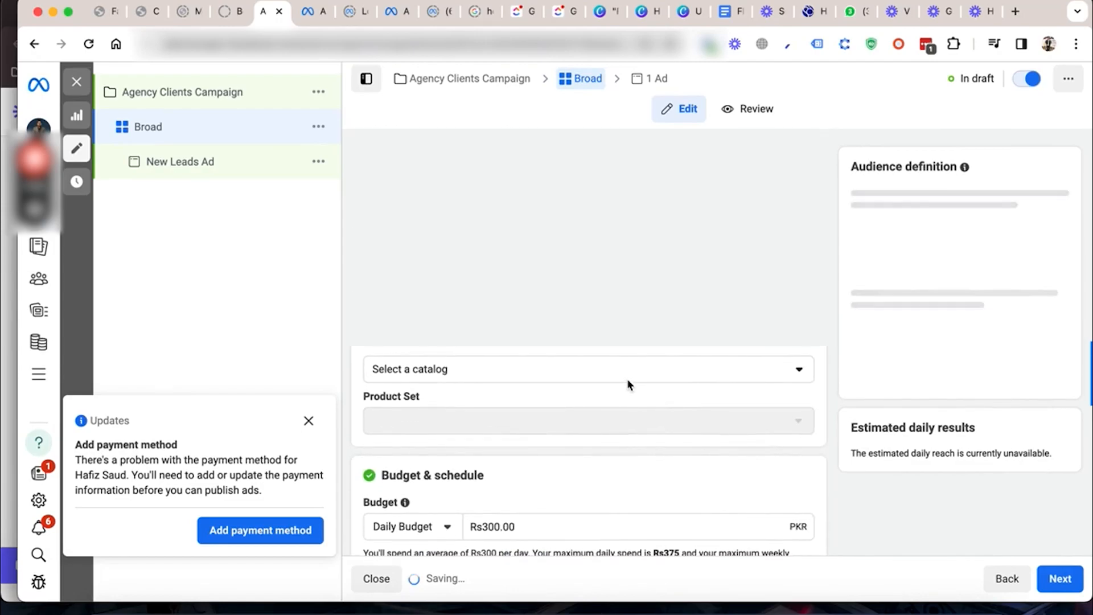
{"action": "scroll", "coordinate": [628, 384], "scroll_direction": "up", "scroll_amount": 7}
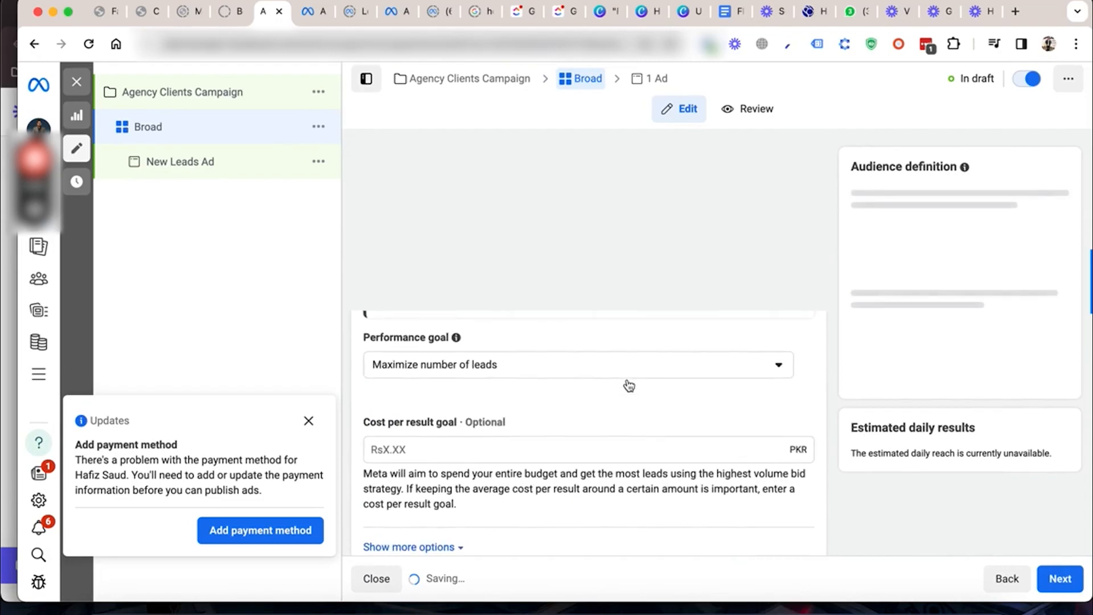
{"action": "scroll", "coordinate": [629, 386], "scroll_direction": "down", "scroll_amount": 15}
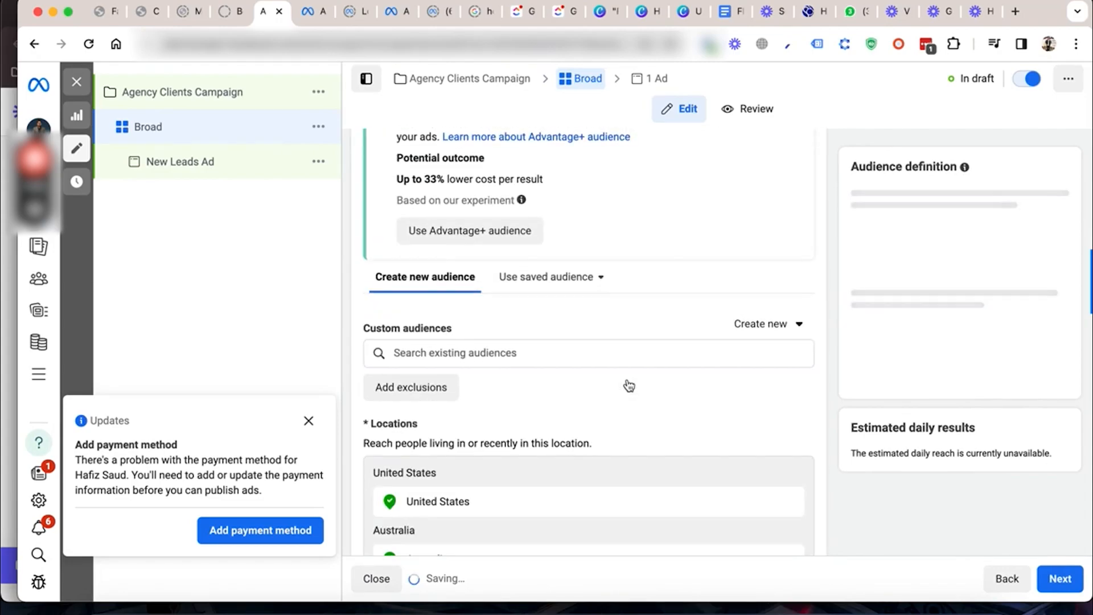
{"action": "scroll", "coordinate": [629, 386], "scroll_direction": "up", "scroll_amount": 2}
{"action": "scroll", "coordinate": [629, 384], "scroll_direction": "down", "scroll_amount": 2}
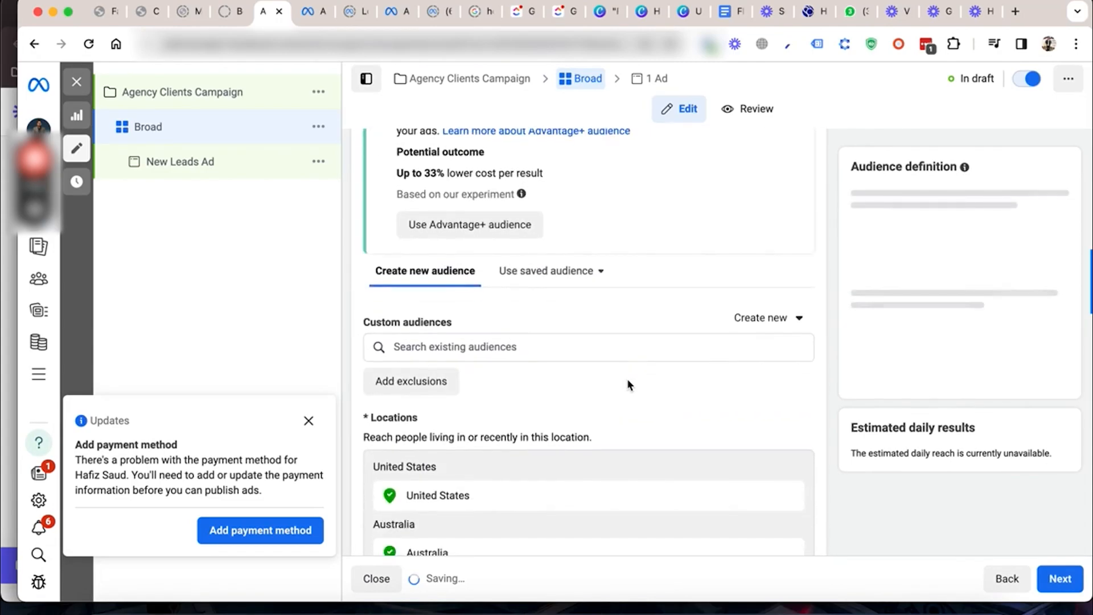
{"action": "scroll", "coordinate": [629, 385], "scroll_direction": "down", "scroll_amount": 2}
{"action": "scroll", "coordinate": [628, 385], "scroll_direction": "up", "scroll_amount": 4}
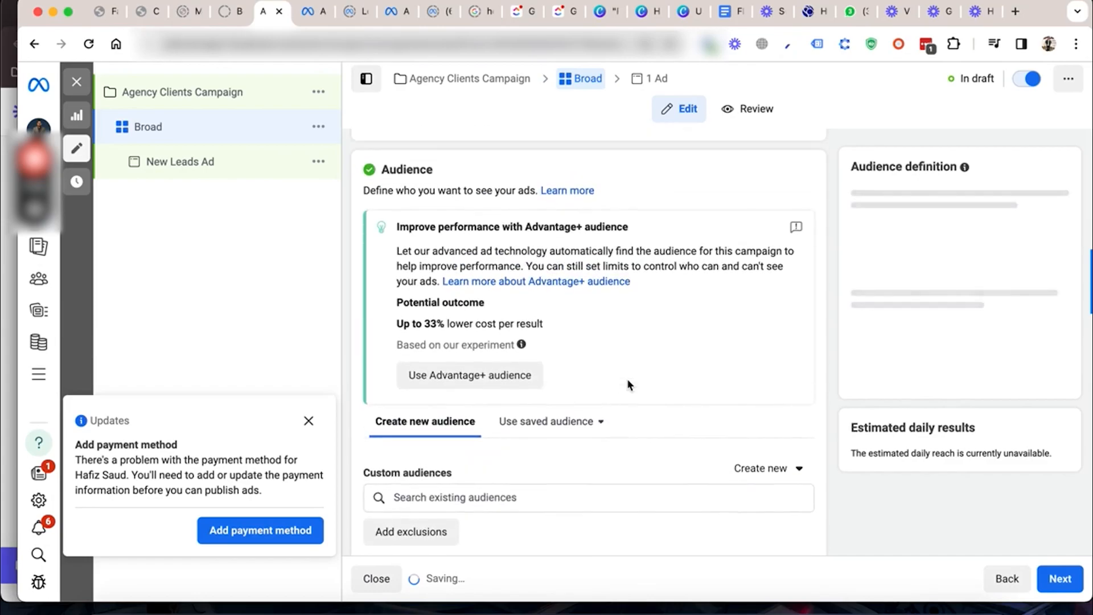
{"action": "scroll", "coordinate": [629, 385], "scroll_direction": "down", "scroll_amount": 5}
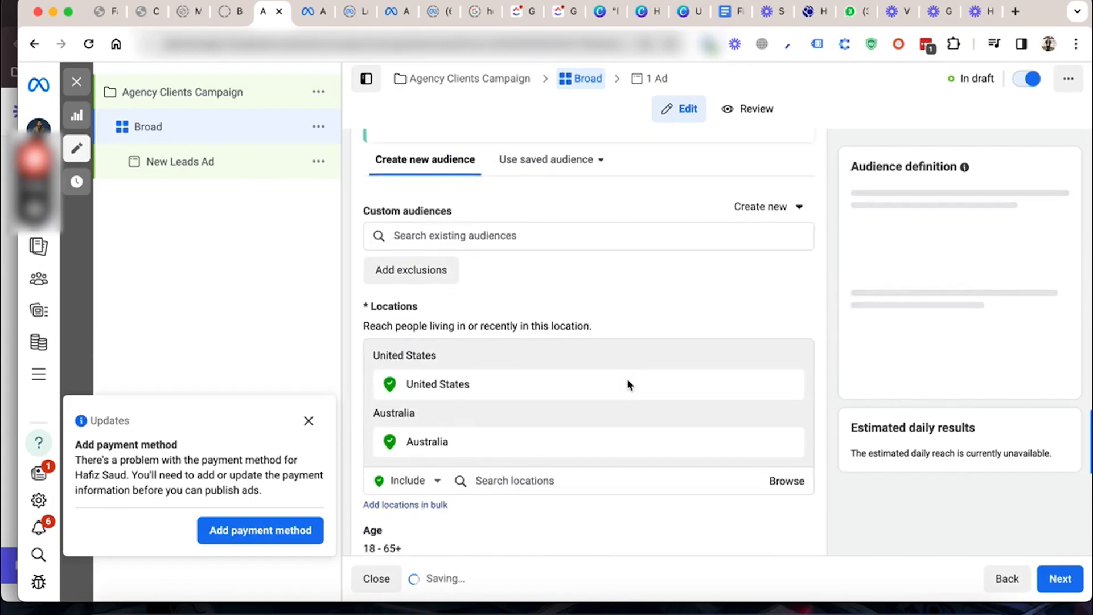
Step: Set the audience's age range to 25 to 55
{"action": "scroll", "coordinate": [629, 385], "scroll_direction": "down", "scroll_amount": 4}
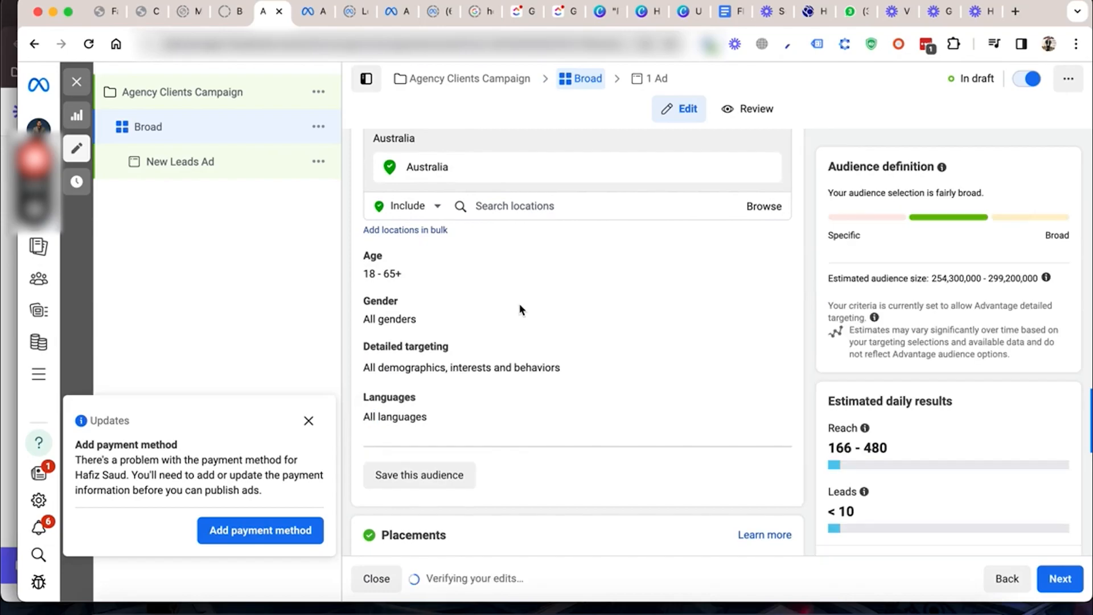
{"action": "mouse_move", "coordinate": [693, 260]}
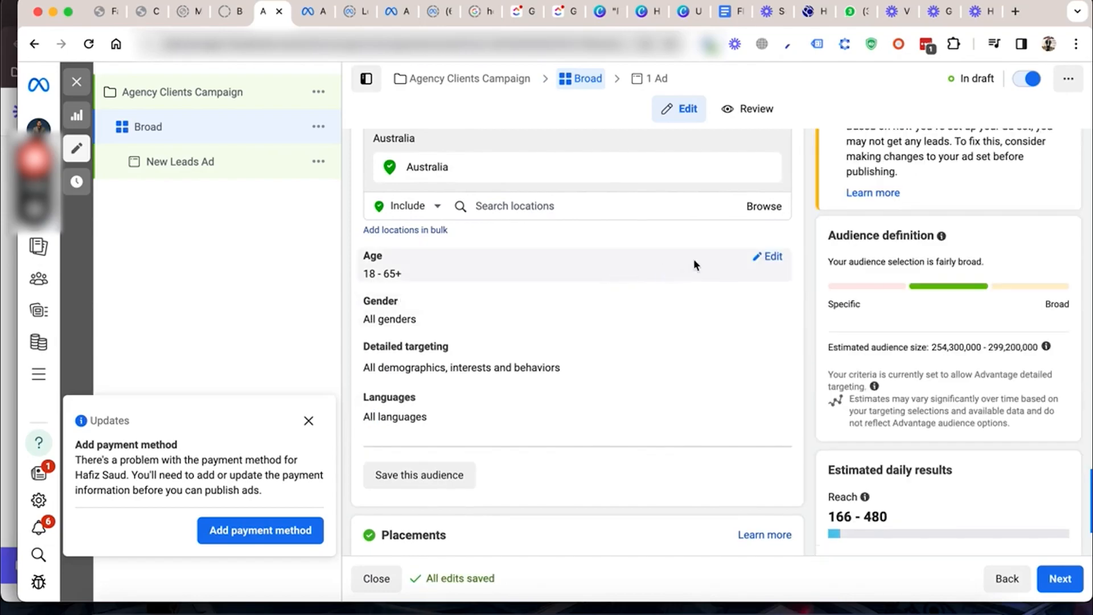
{"action": "left_click", "coordinate": [770, 259]}
{"action": "left_click", "coordinate": [416, 281]}
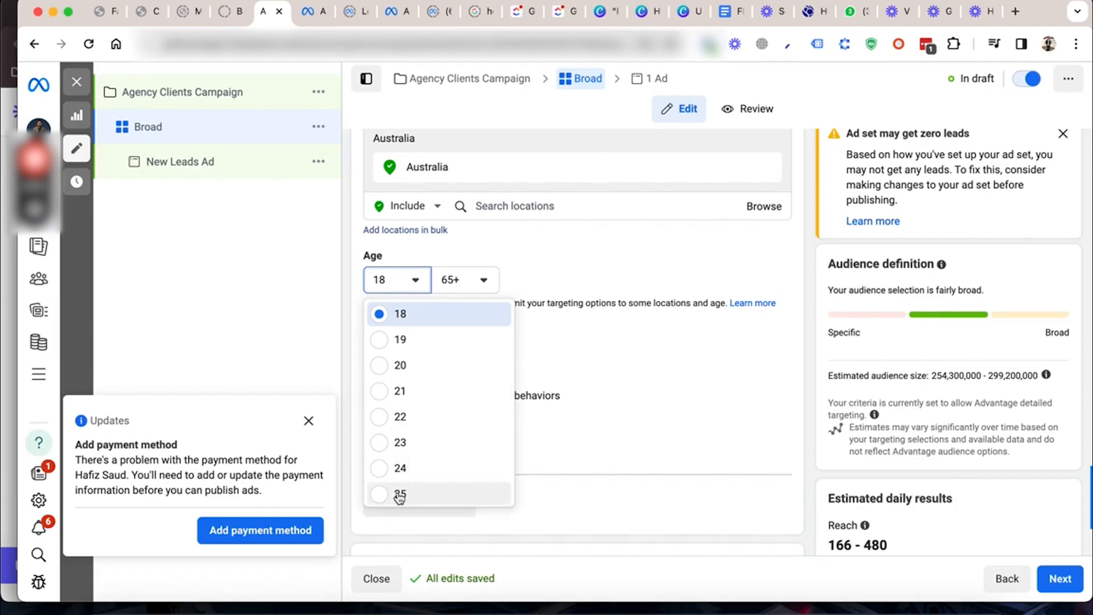
{"action": "left_click", "coordinate": [483, 280]}
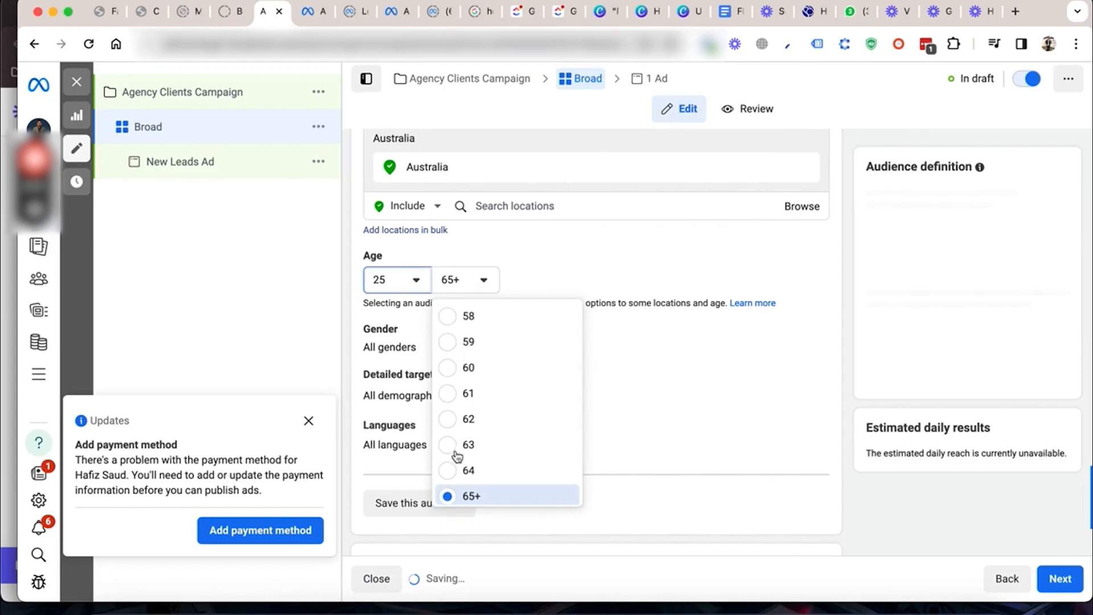
{"action": "scroll", "coordinate": [455, 444], "scroll_direction": "up", "scroll_amount": 3}
{"action": "scroll", "coordinate": [453, 410], "scroll_direction": "up", "scroll_amount": 1}
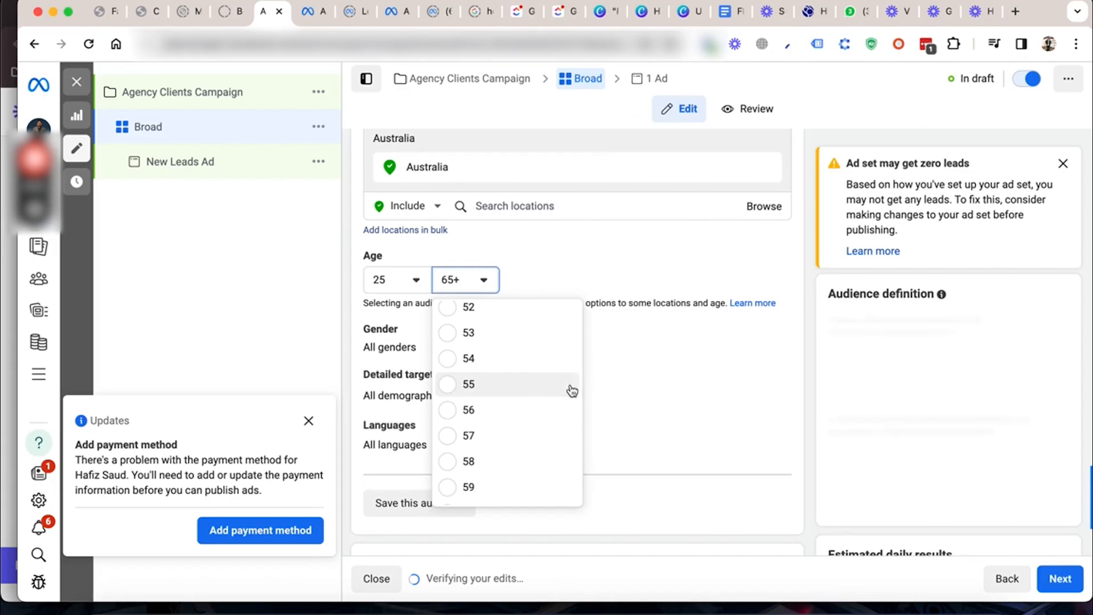
{"action": "left_click", "coordinate": [453, 385]}
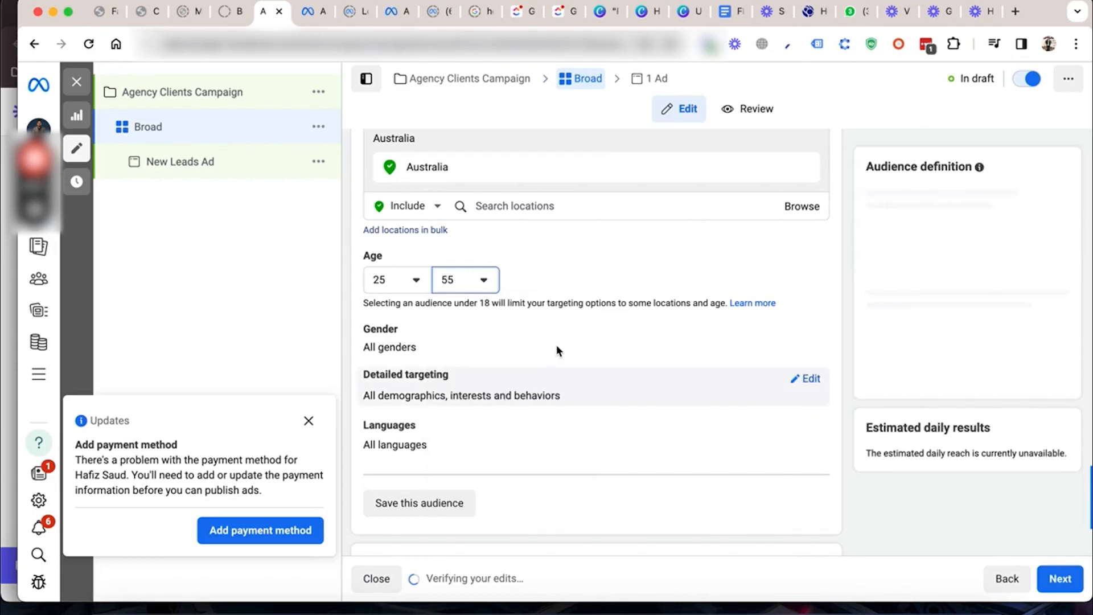
{"action": "scroll", "coordinate": [556, 346], "scroll_direction": "down", "scroll_amount": 3}
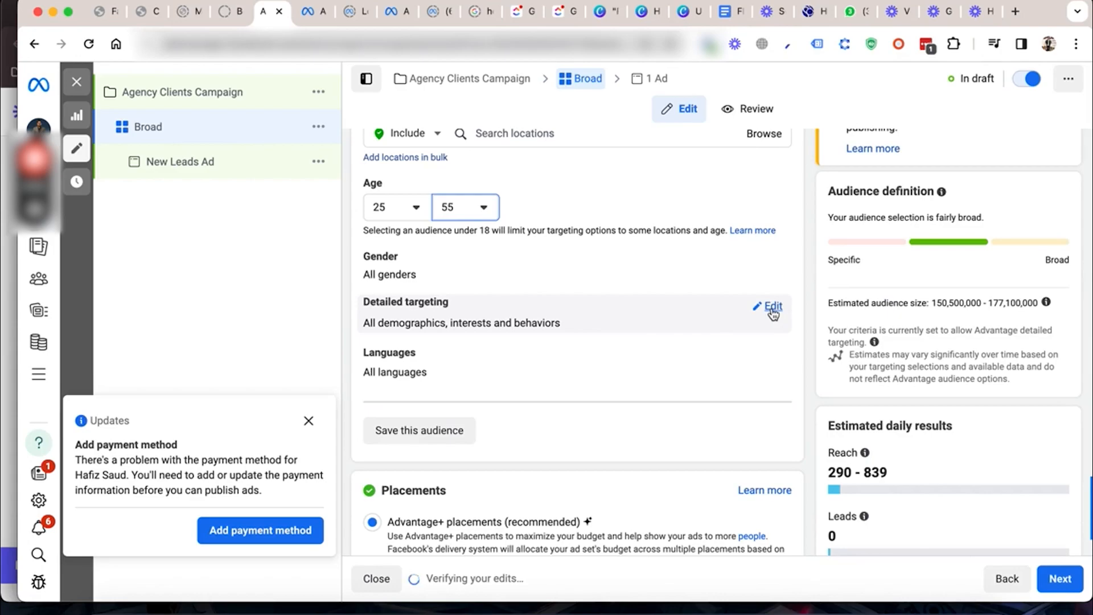
Step: Proceed from the Broad ad set to its ad and rename the ad to Ad 1
{"action": "scroll", "coordinate": [583, 333], "scroll_direction": "down", "scroll_amount": 3}
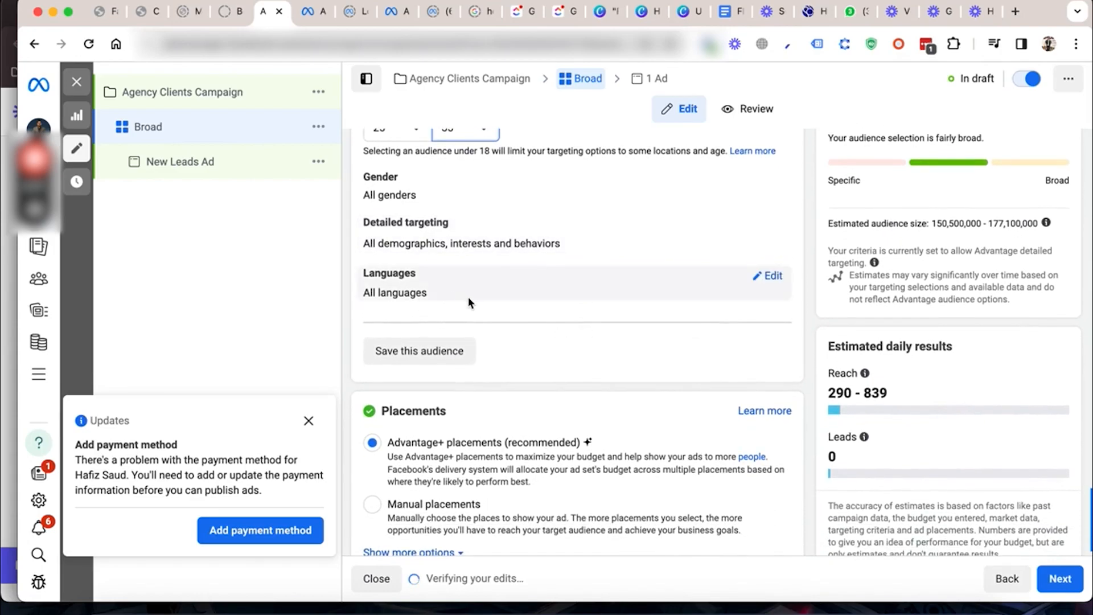
{"action": "scroll", "coordinate": [470, 302], "scroll_direction": "down", "scroll_amount": 1}
{"action": "scroll", "coordinate": [455, 285], "scroll_direction": "up", "scroll_amount": 2}
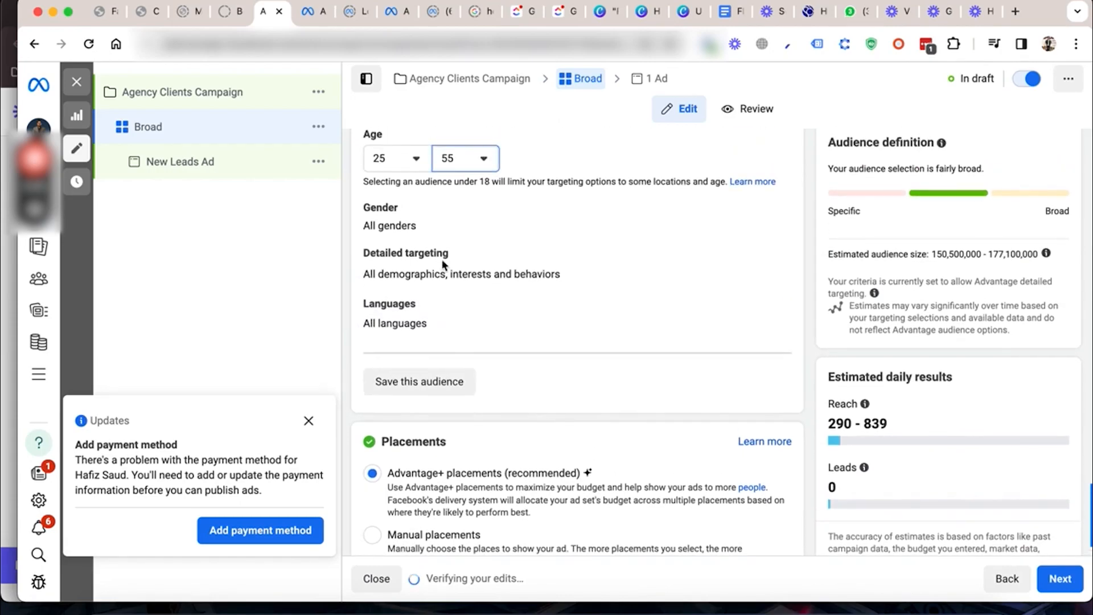
{"action": "scroll", "coordinate": [514, 371], "scroll_direction": "down", "scroll_amount": 2}
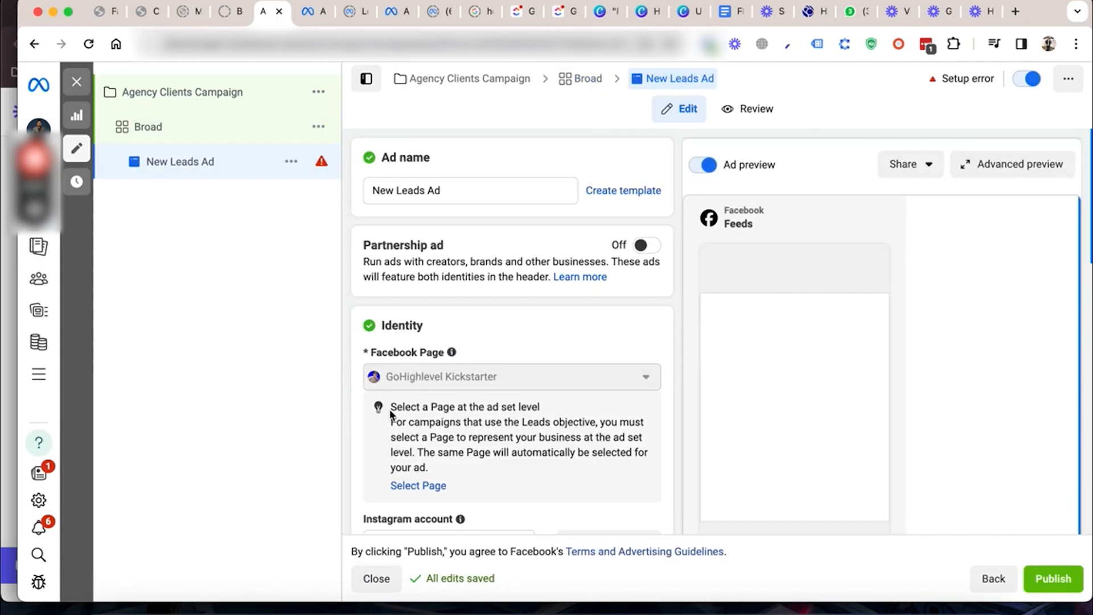
{"action": "triple_click", "coordinate": [445, 190]}
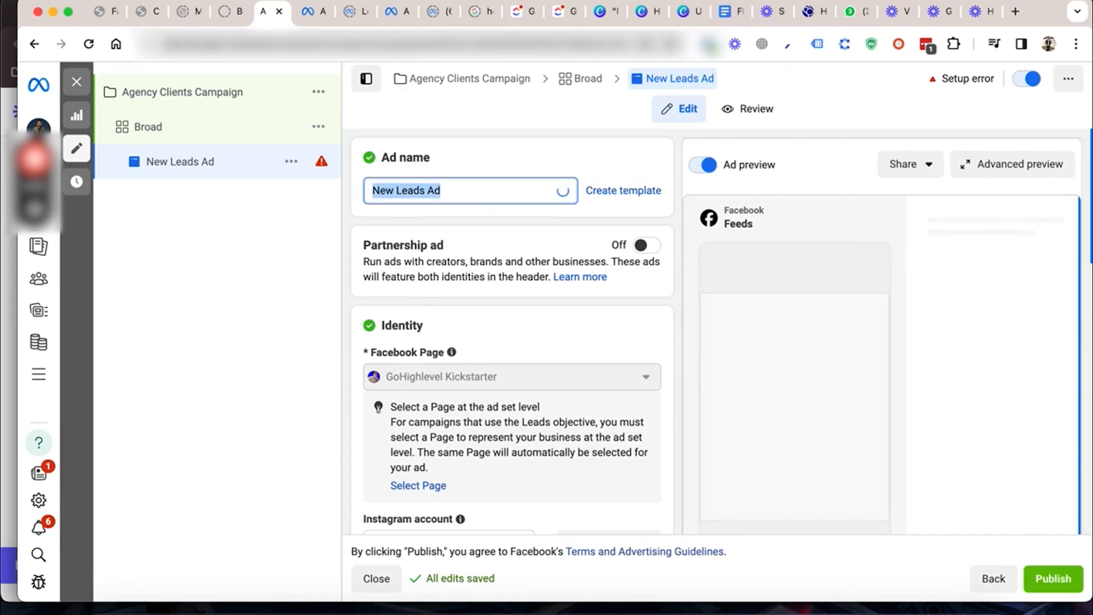
{"action": "type", "text": "Ad 1"}
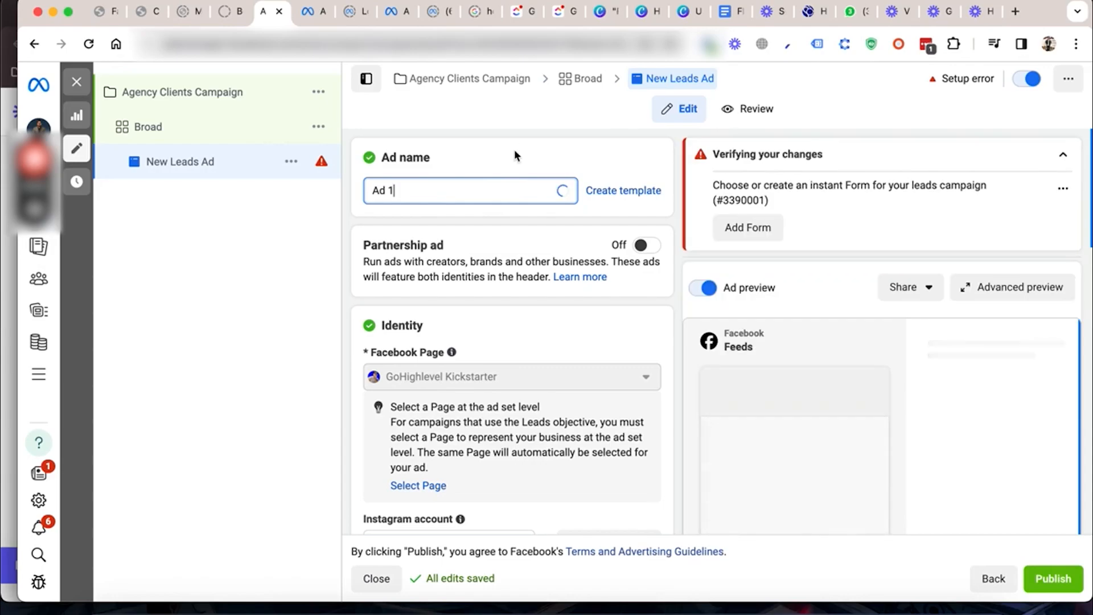
Step: Start adding an image to the ad creative's media and open the file chooser for uploading it
{"action": "scroll", "coordinate": [514, 154], "scroll_direction": "down", "scroll_amount": 3}
{"action": "scroll", "coordinate": [515, 153], "scroll_direction": "down", "scroll_amount": 7}
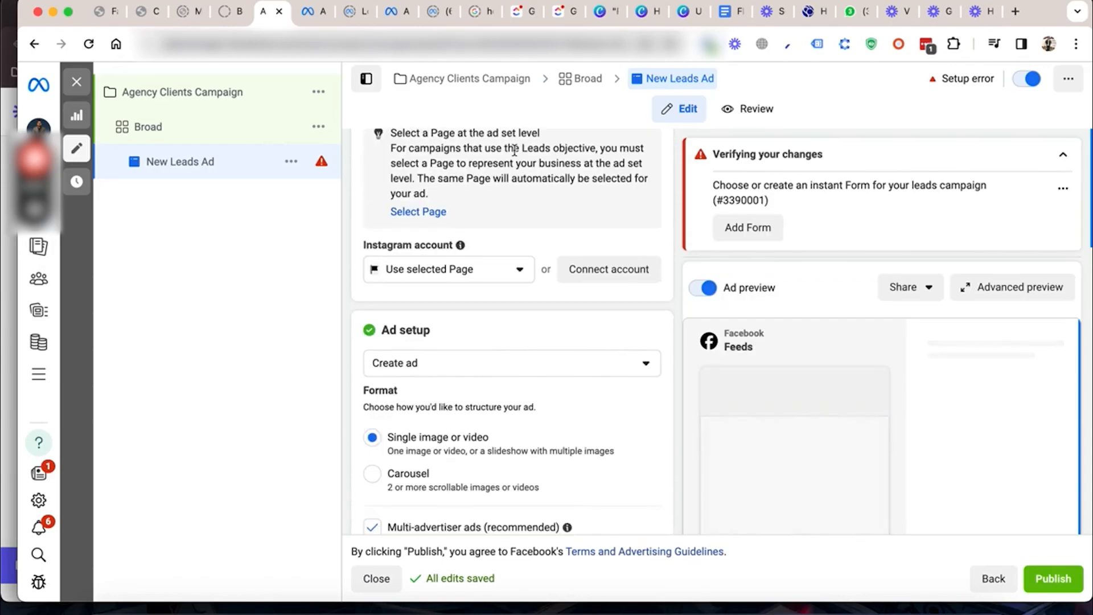
{"action": "scroll", "coordinate": [514, 155], "scroll_direction": "down", "scroll_amount": 1}
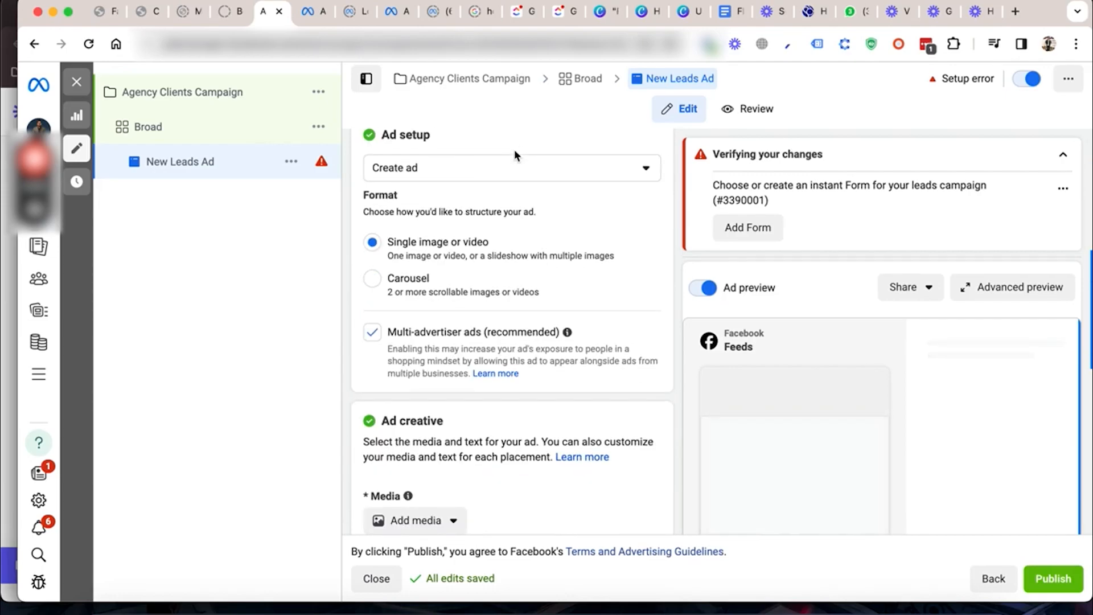
{"action": "scroll", "coordinate": [514, 151], "scroll_direction": "down", "scroll_amount": 1}
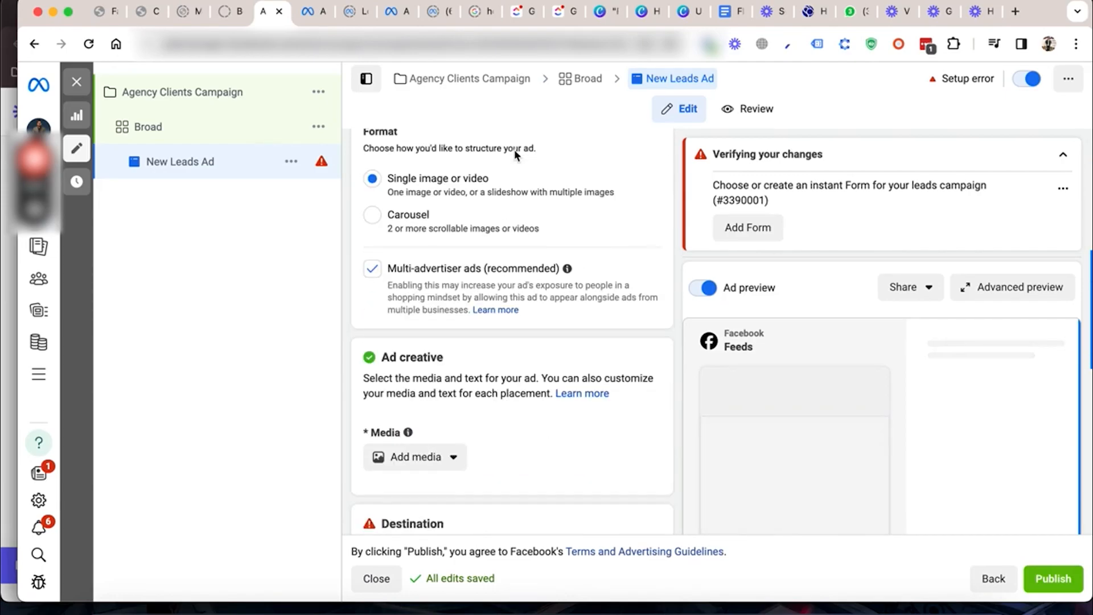
{"action": "scroll", "coordinate": [514, 151], "scroll_direction": "down", "scroll_amount": 1}
{"action": "scroll", "coordinate": [514, 154], "scroll_direction": "down", "scroll_amount": 1}
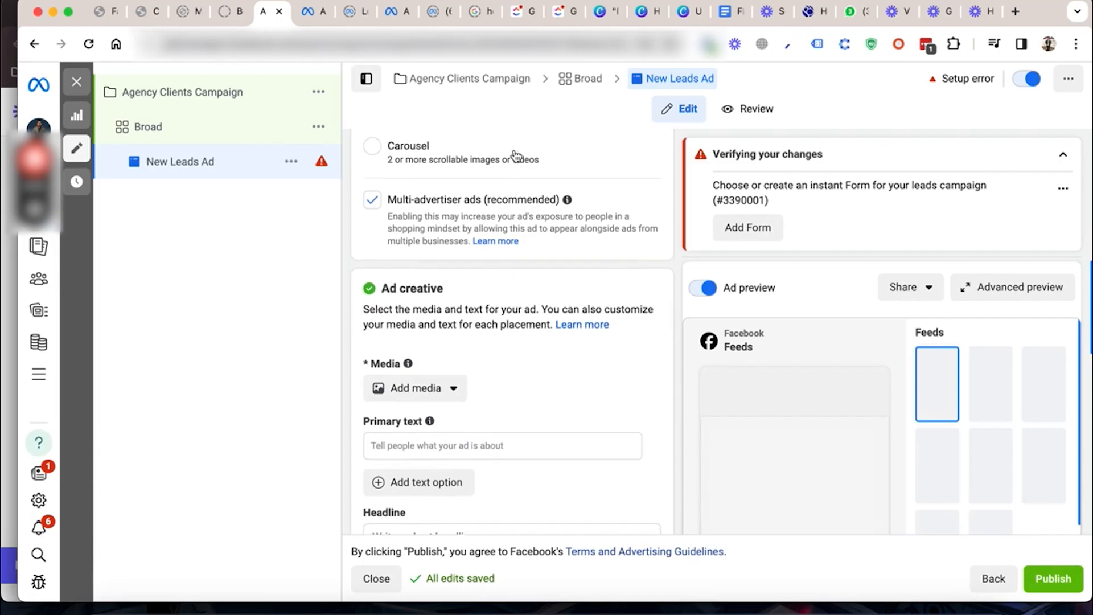
{"action": "left_click", "coordinate": [453, 387]}
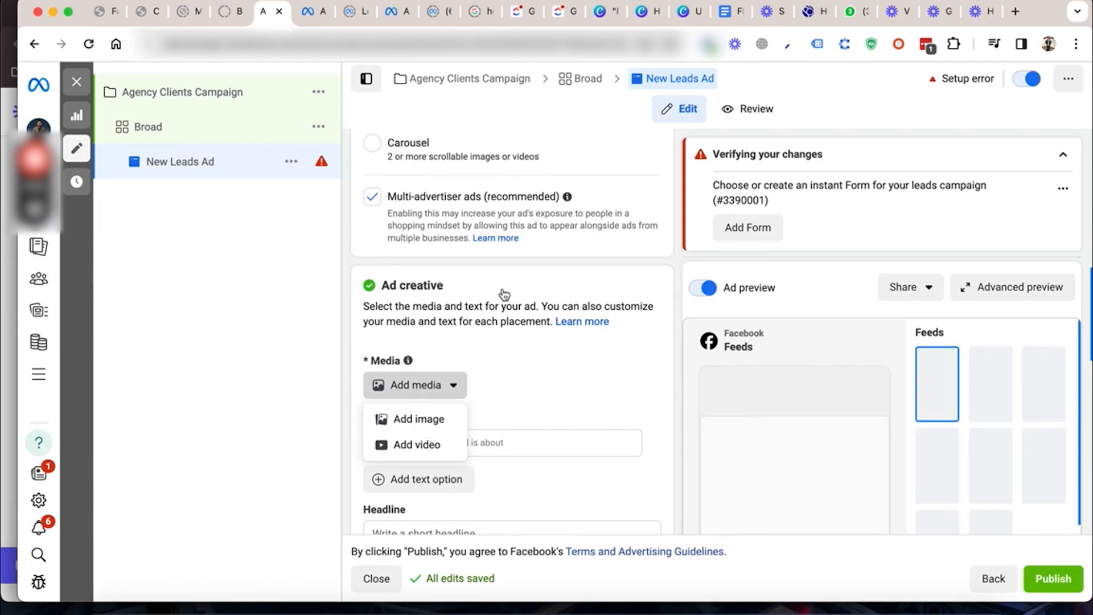
{"action": "left_click", "coordinate": [455, 414]}
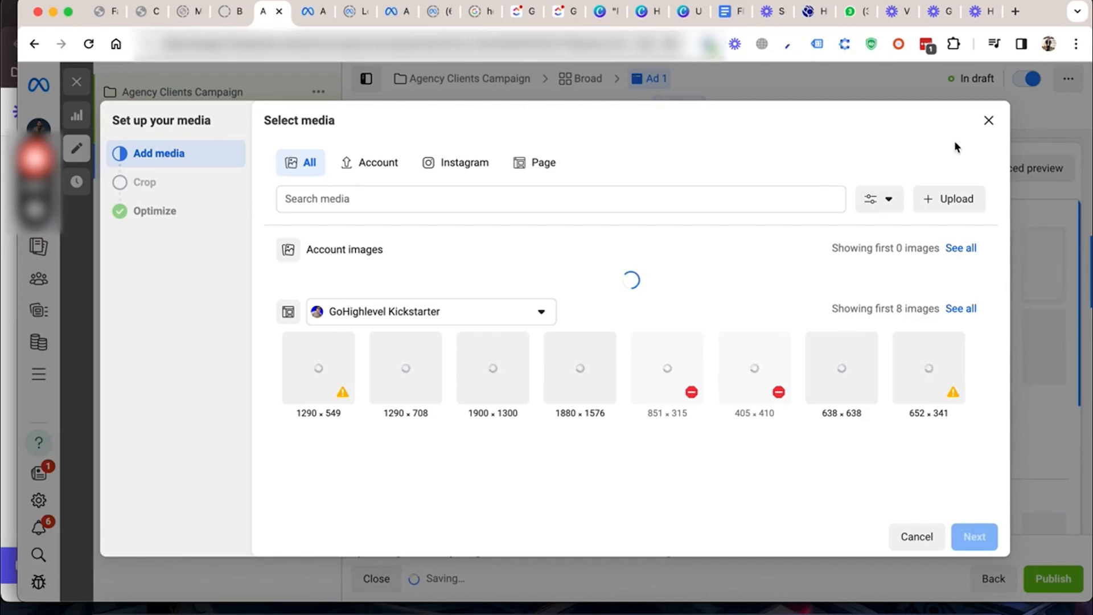
{"action": "left_click", "coordinate": [944, 198]}
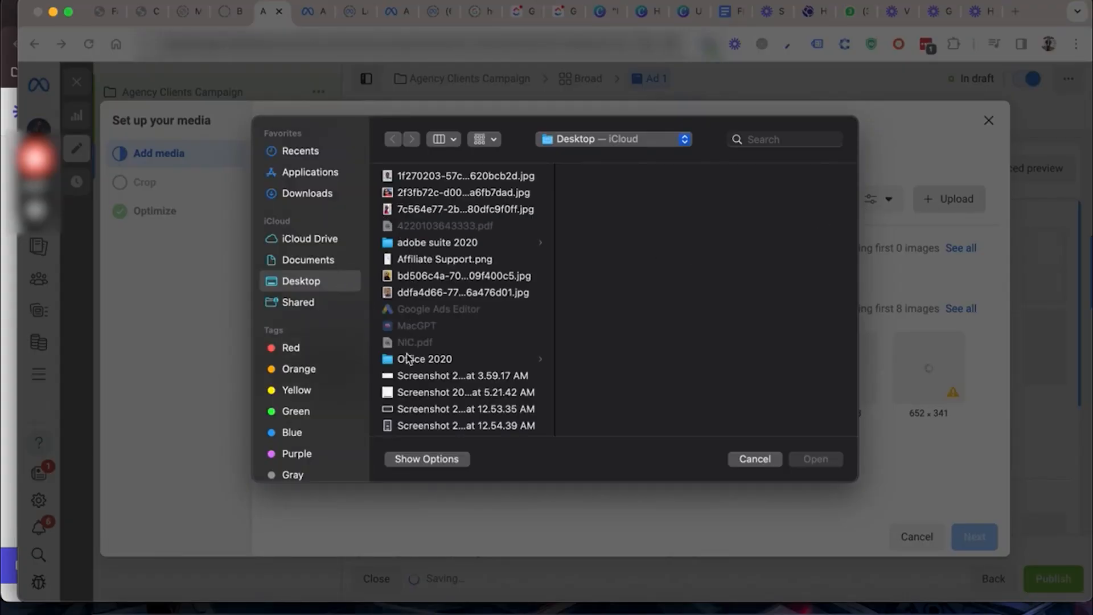
Step: Browse the Desktop and Downloads files for the ad image and open the Vico folder in Downloads
{"action": "scroll", "coordinate": [429, 384], "scroll_direction": "down", "scroll_amount": 5}
{"action": "scroll", "coordinate": [428, 383], "scroll_direction": "down", "scroll_amount": 5}
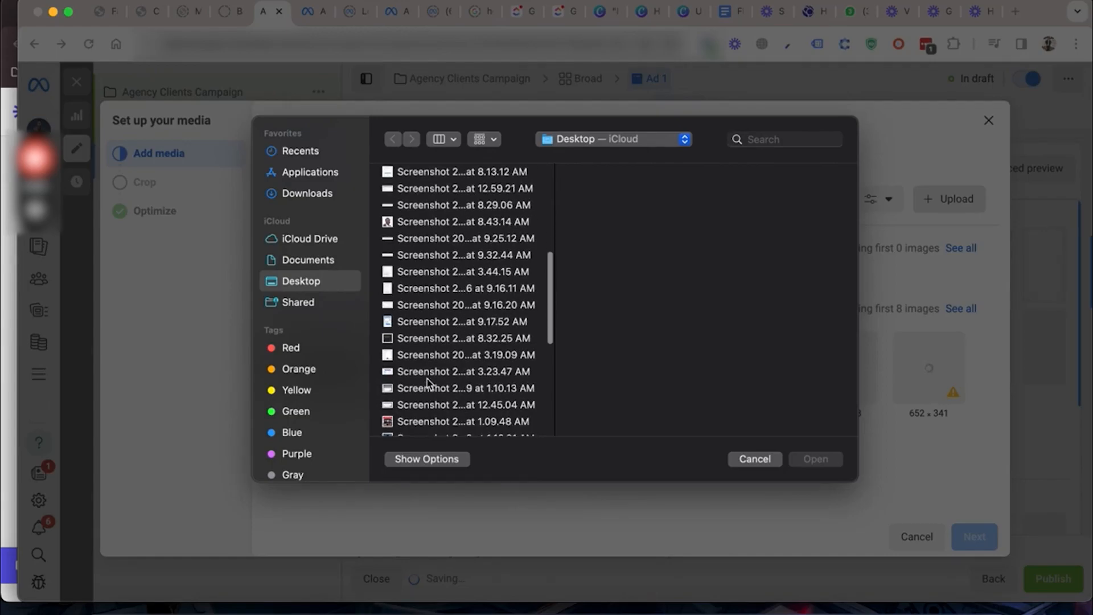
{"action": "scroll", "coordinate": [427, 383], "scroll_direction": "up", "scroll_amount": 3}
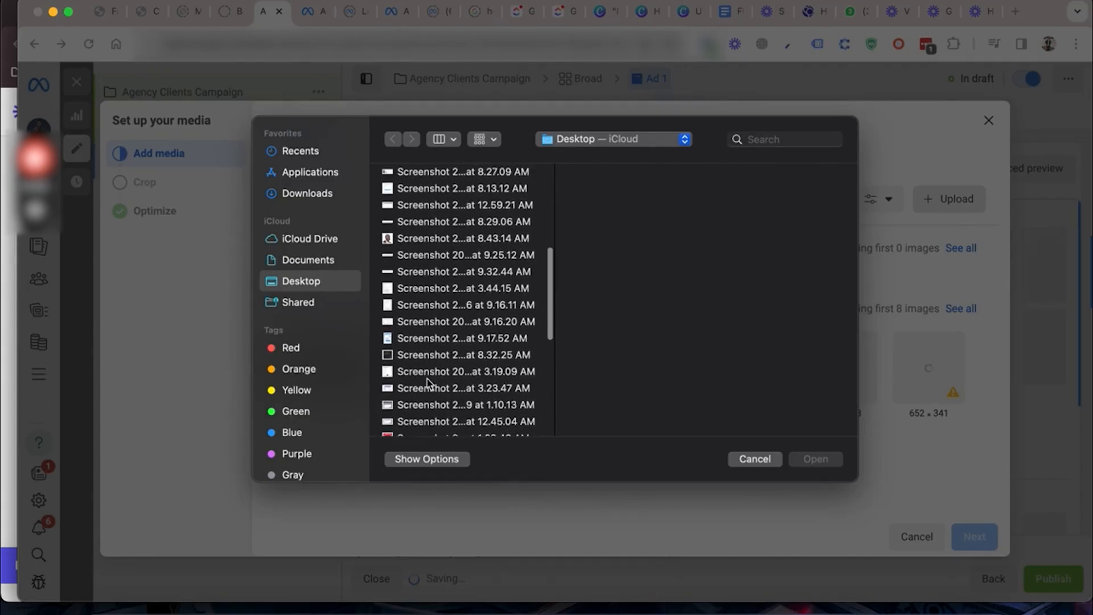
{"action": "left_click", "coordinate": [299, 193]}
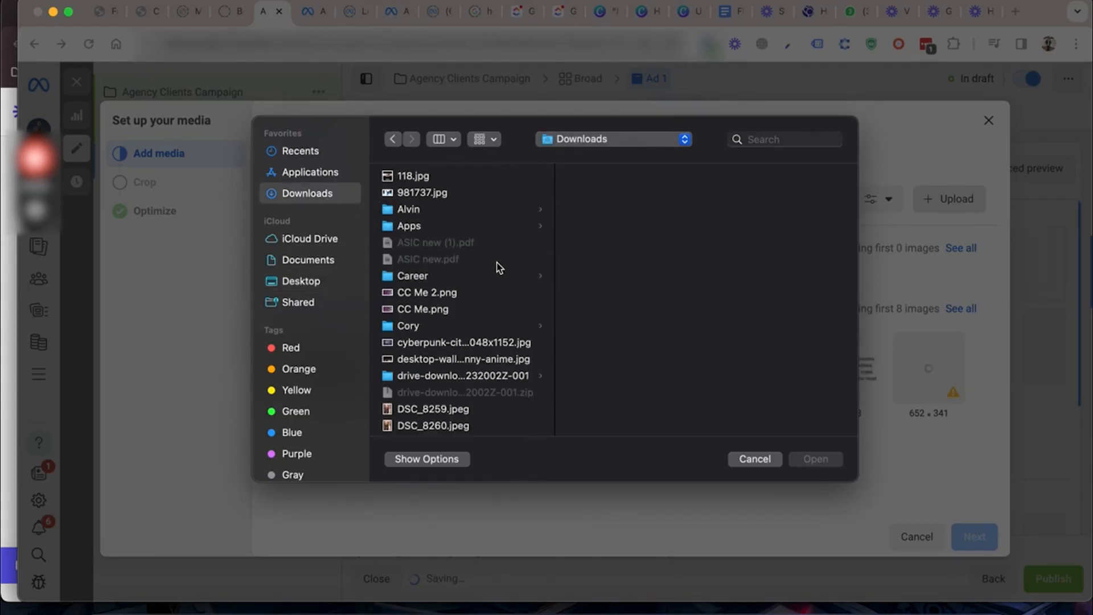
{"action": "scroll", "coordinate": [496, 266], "scroll_direction": "down", "scroll_amount": 5}
{"action": "scroll", "coordinate": [497, 266], "scroll_direction": "down", "scroll_amount": 6}
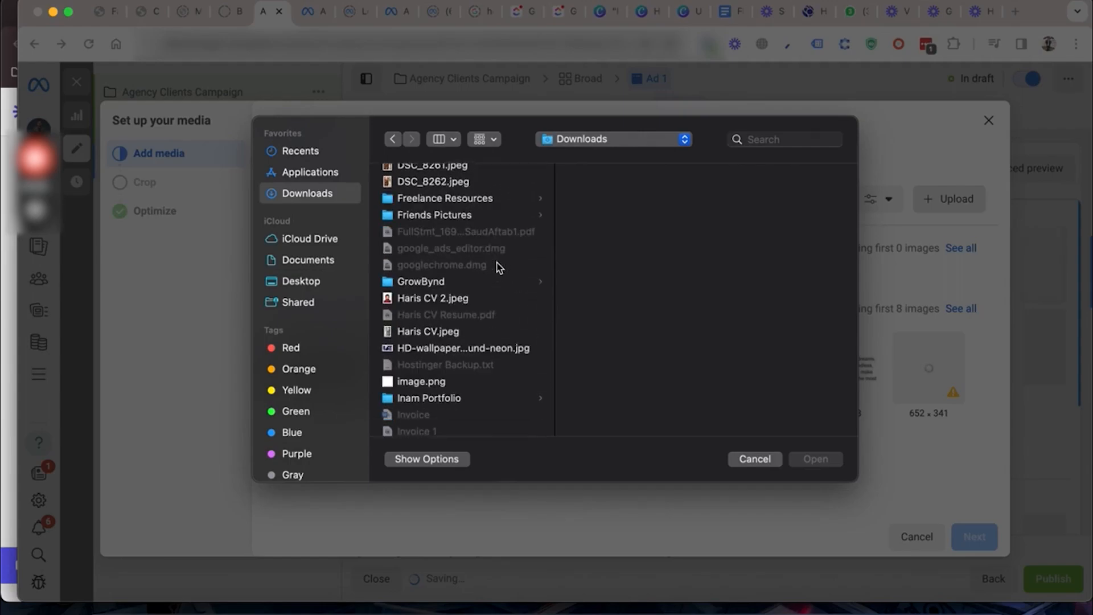
{"action": "scroll", "coordinate": [499, 267], "scroll_direction": "down", "scroll_amount": 5}
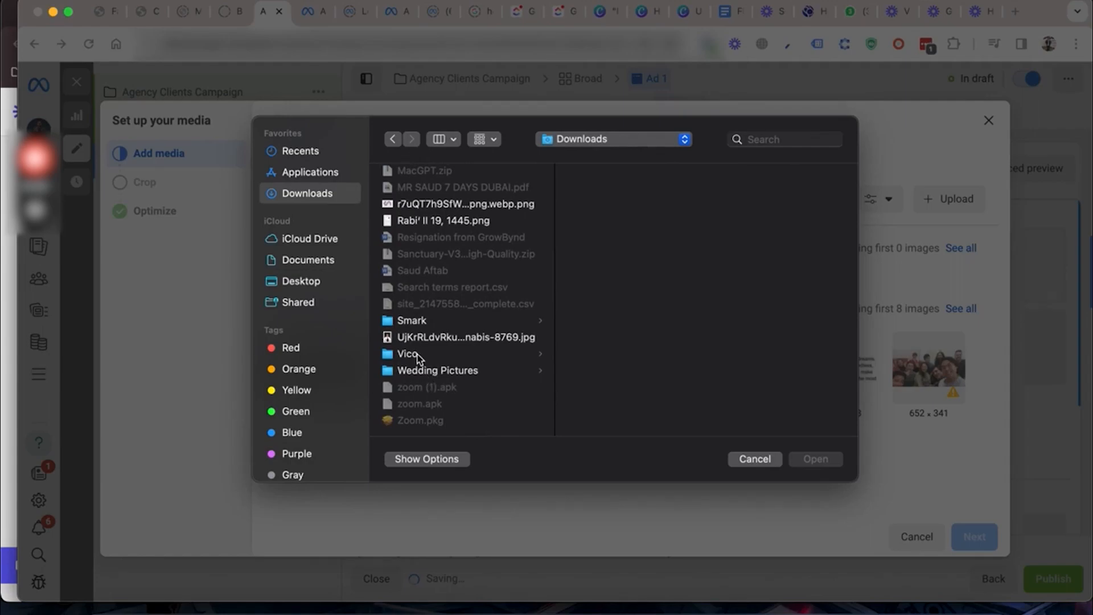
{"action": "left_click", "coordinate": [418, 354]}
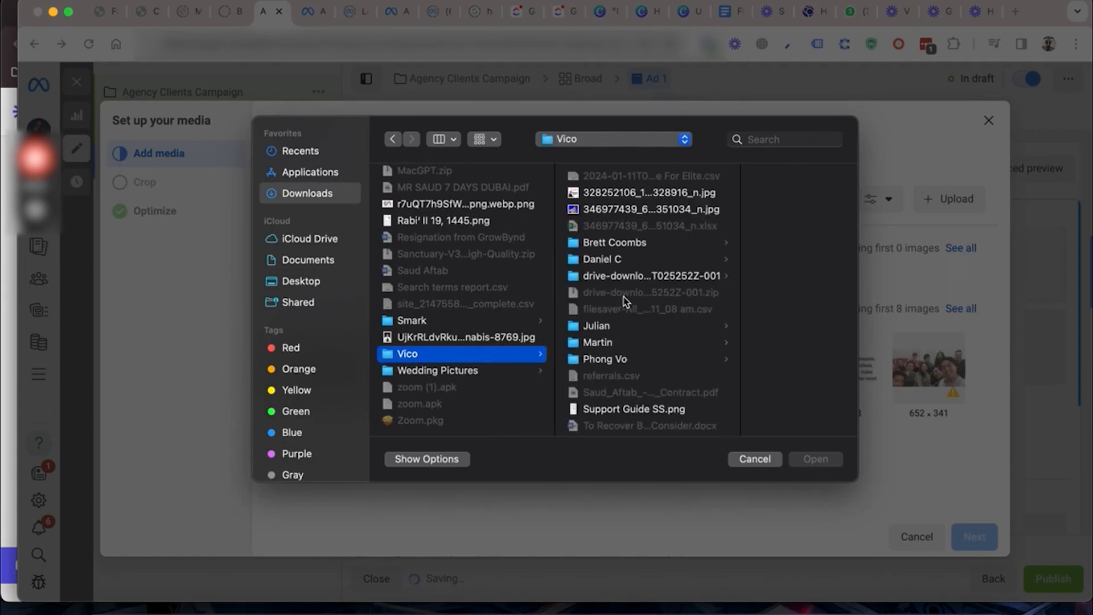
Step: Upload 5.png from the Copy of Add a heading folder in the client's subfolder and continue to cropping
{"action": "scroll", "coordinate": [623, 296], "scroll_direction": "down", "scroll_amount": 2}
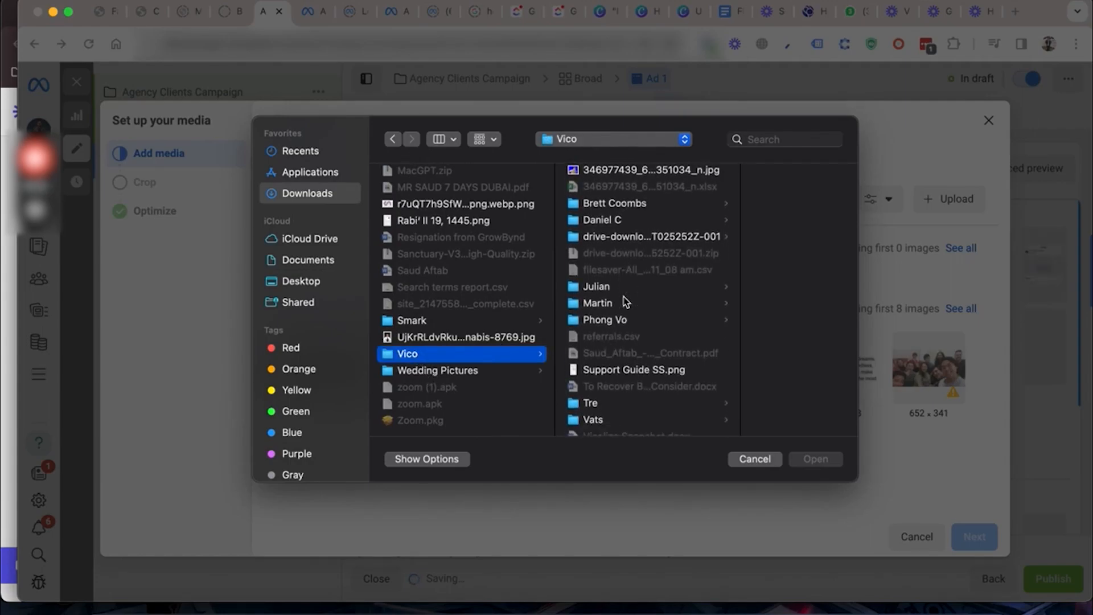
{"action": "scroll", "coordinate": [623, 296], "scroll_direction": "down", "scroll_amount": 3}
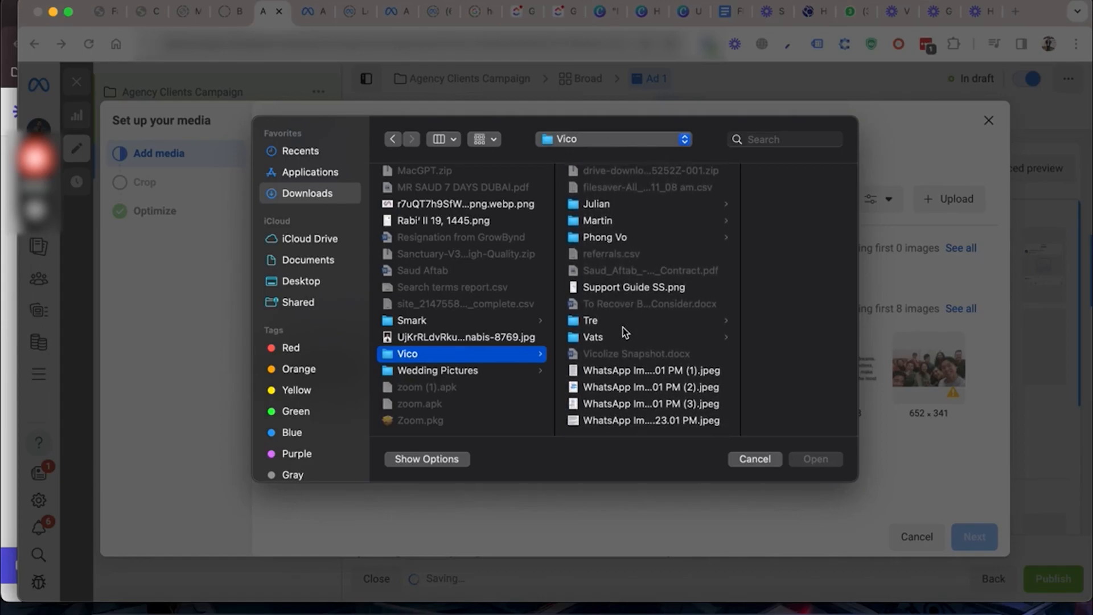
{"action": "scroll", "coordinate": [641, 326], "scroll_direction": "up", "scroll_amount": 5}
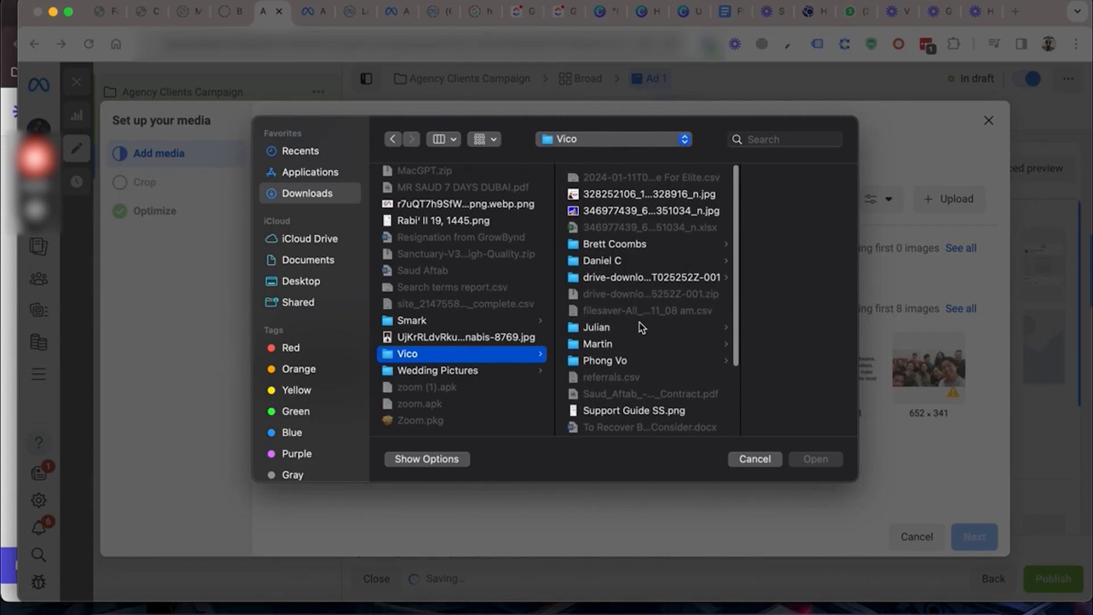
{"action": "left_click", "coordinate": [635, 246]}
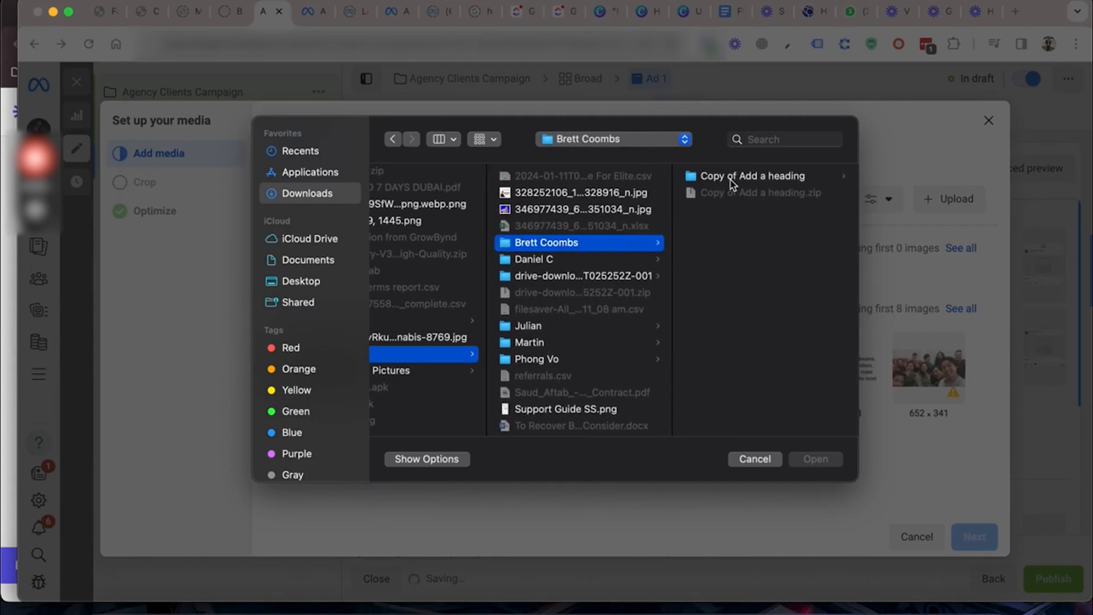
{"action": "left_click", "coordinate": [732, 177]}
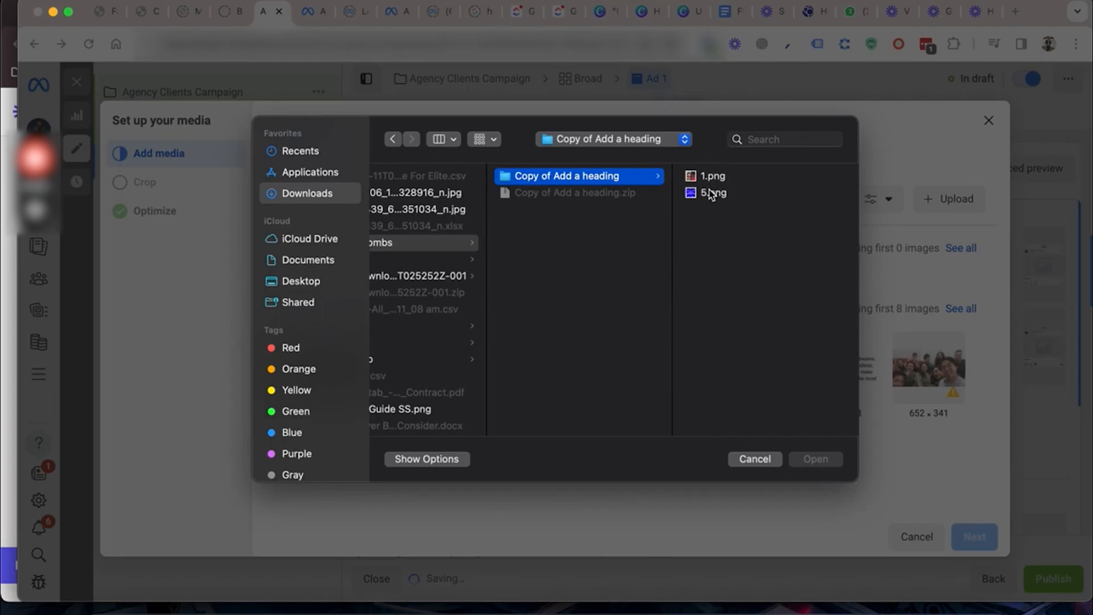
{"action": "left_click", "coordinate": [711, 194]}
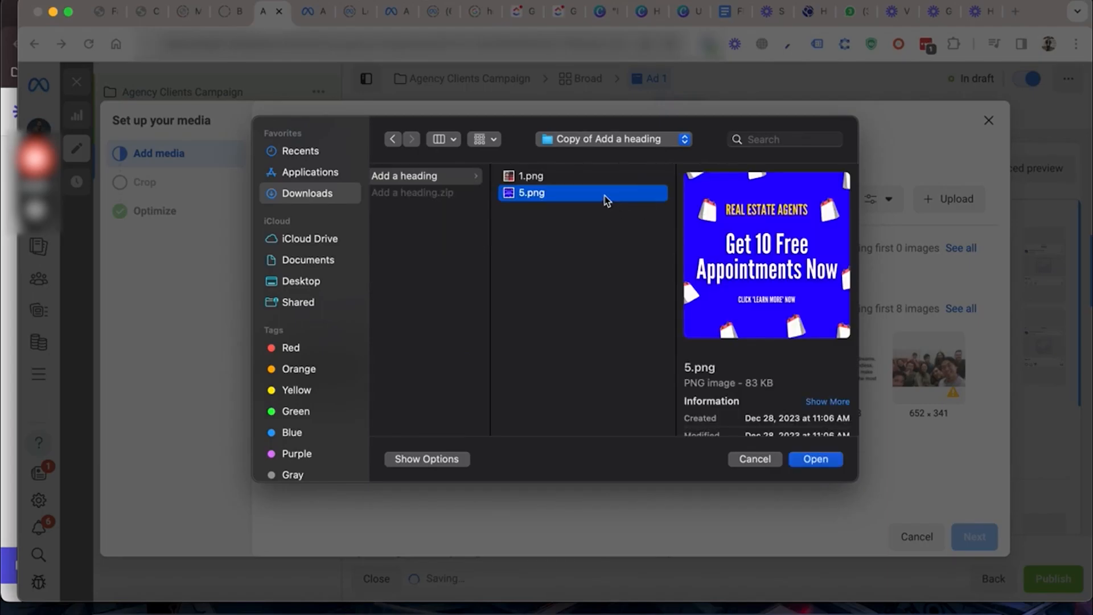
{"action": "key", "text": "Return"}
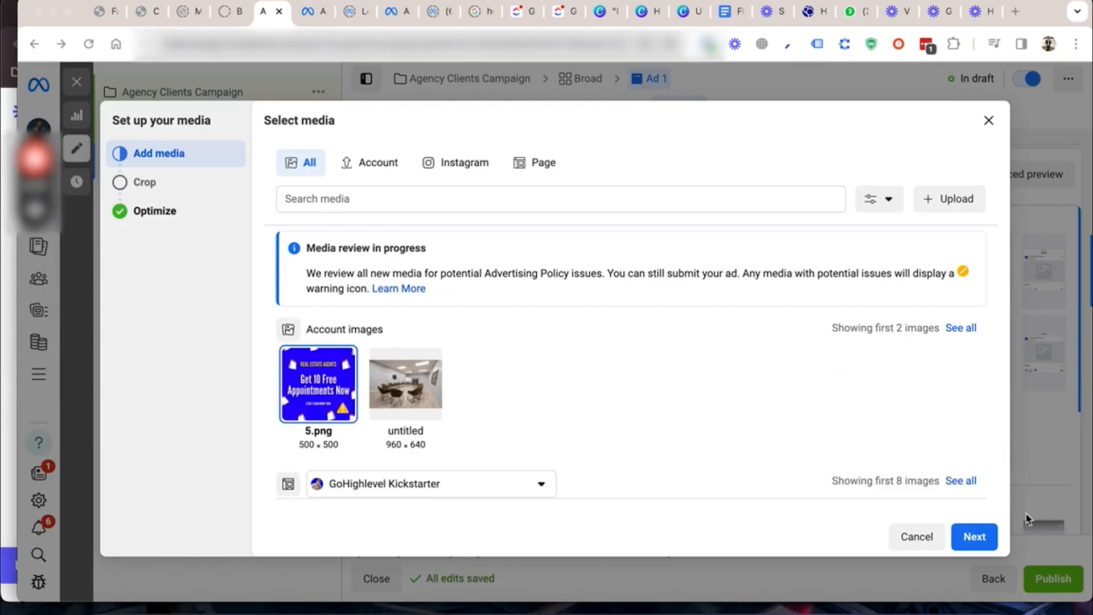
{"action": "left_click", "coordinate": [977, 537]}
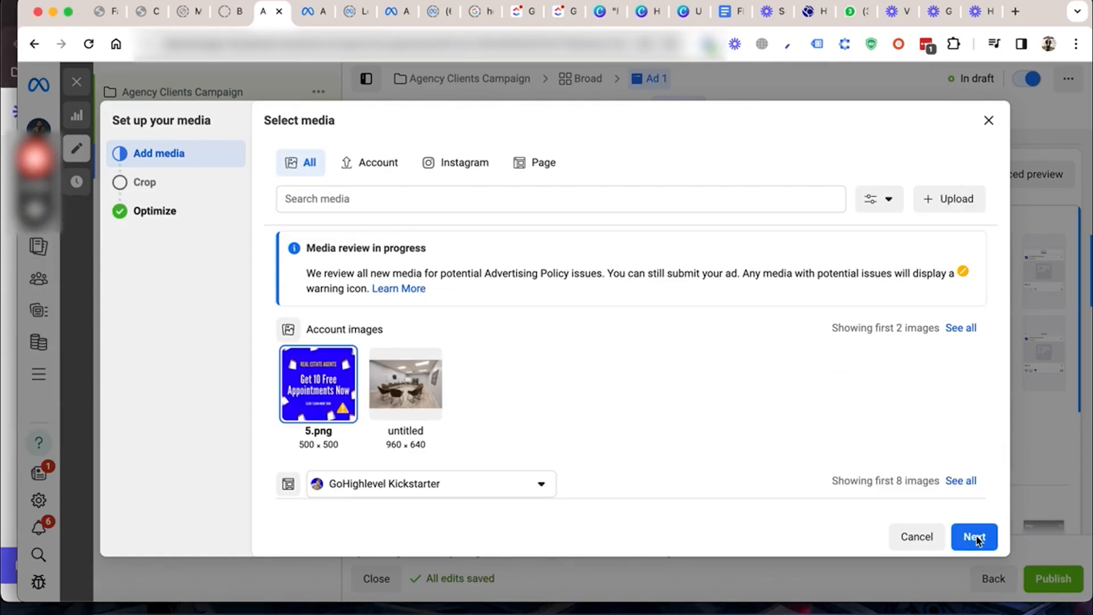
{"action": "left_click", "coordinate": [976, 539]}
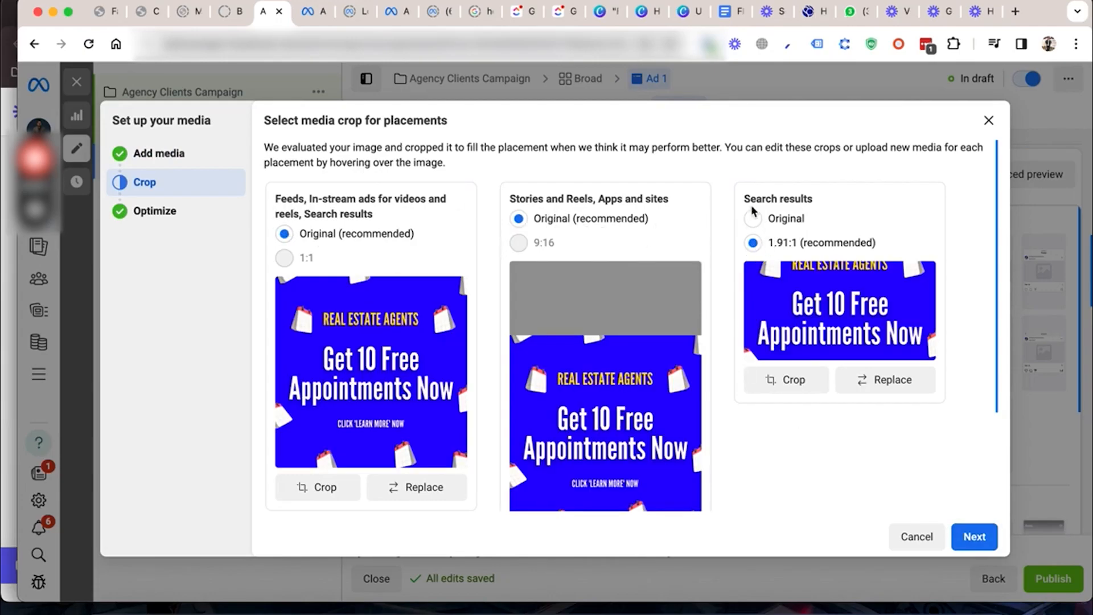
Step: Set the image crop for the Search results placement to Original and continue to the optimization stage
{"action": "left_click", "coordinate": [797, 226]}
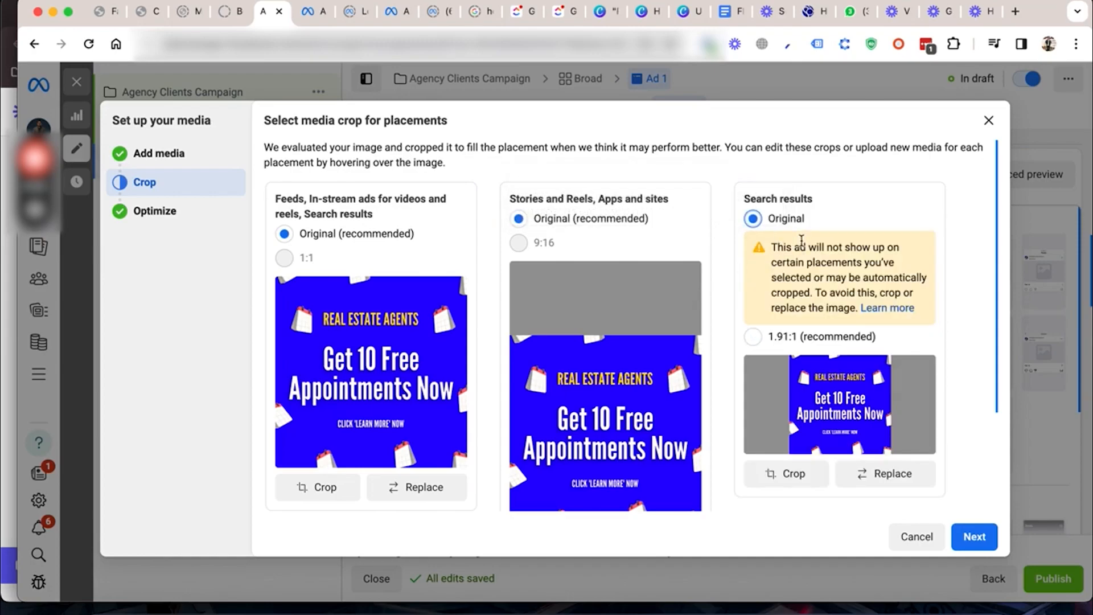
{"action": "scroll", "coordinate": [750, 301], "scroll_direction": "down", "scroll_amount": 5}
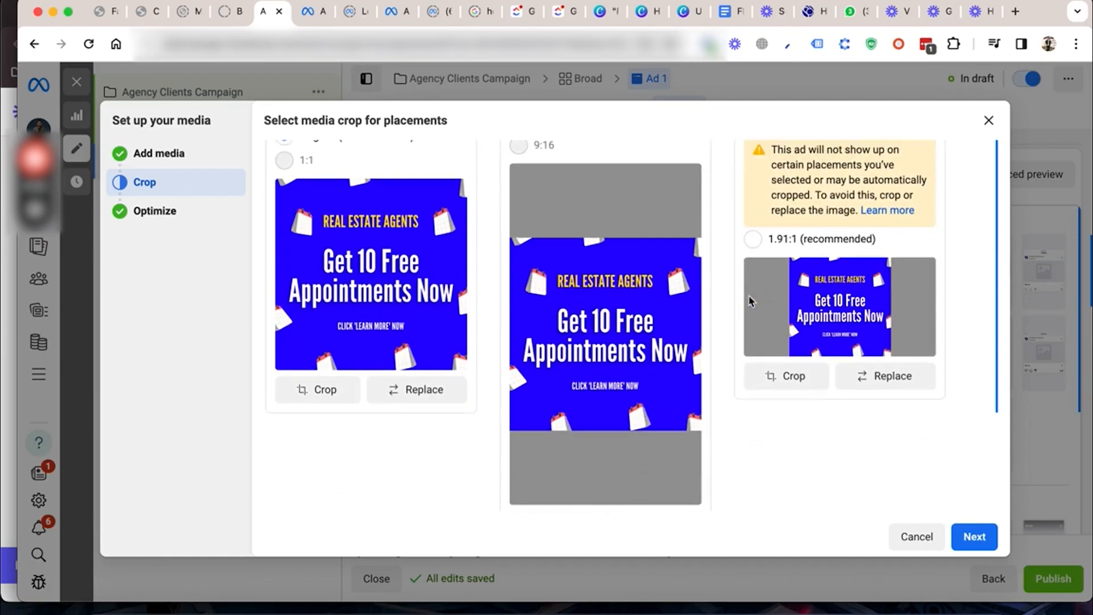
{"action": "left_click", "coordinate": [962, 538]}
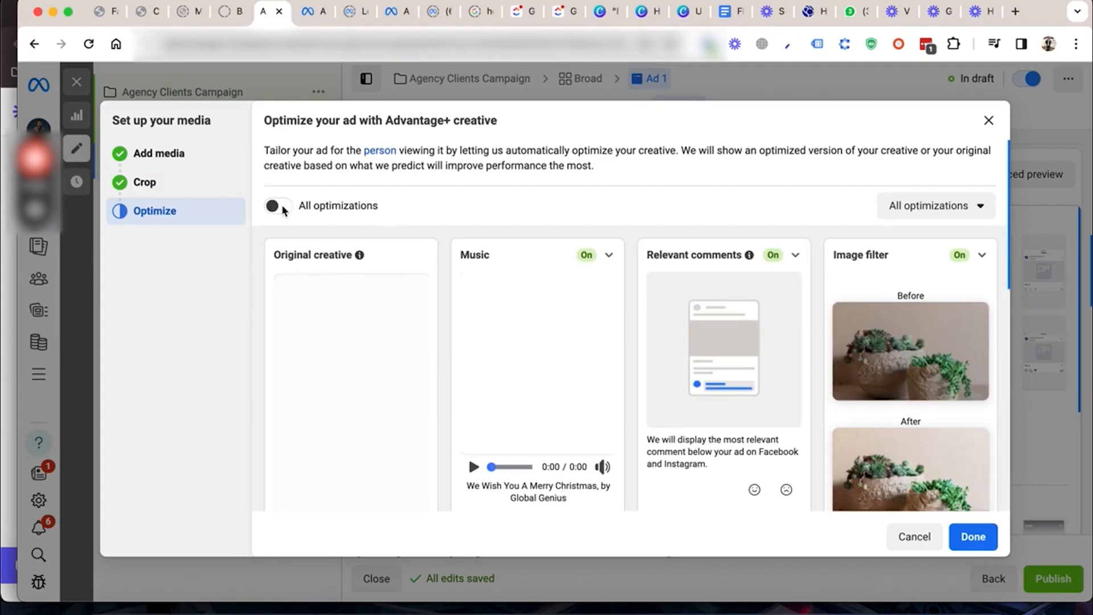
Step: Turn on all Advantage+ creative optimizations for the ad image and finish the media setup
{"action": "scroll", "coordinate": [277, 216], "scroll_direction": "down", "scroll_amount": 3}
{"action": "scroll", "coordinate": [272, 163], "scroll_direction": "up", "scroll_amount": 2}
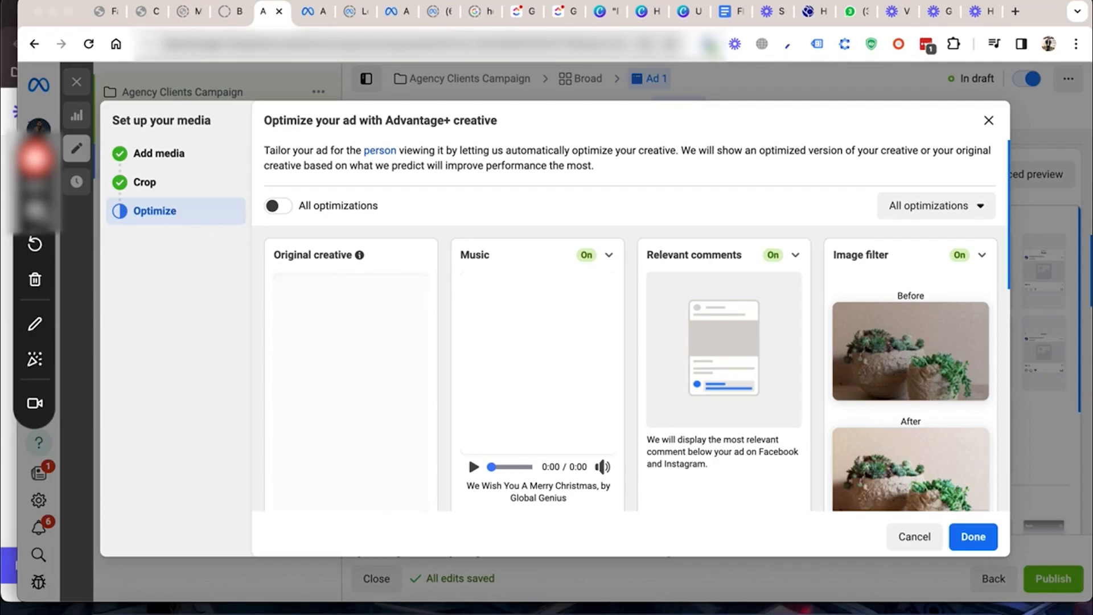
{"action": "left_click", "coordinate": [278, 205]}
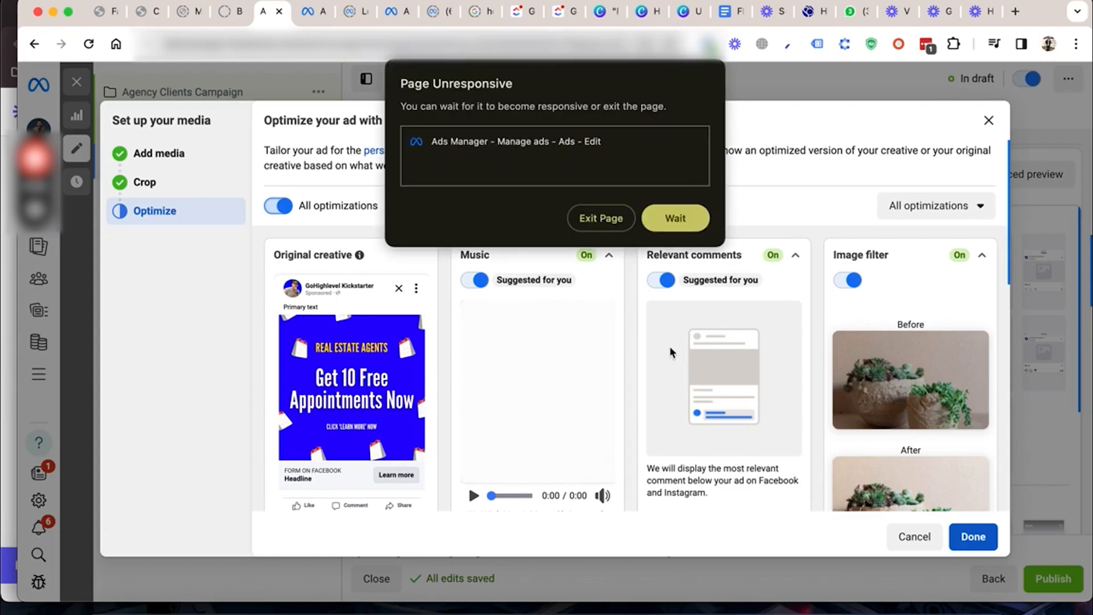
{"action": "left_click", "coordinate": [681, 214]}
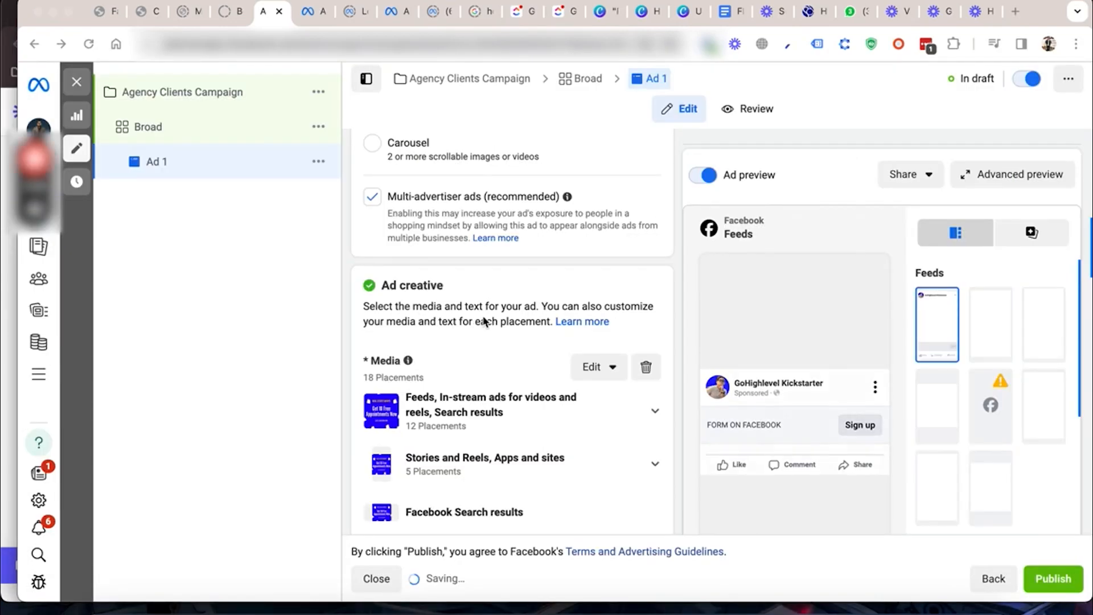
Step: Open the ad copy document of Offer 1 under Marketing Agency in the ClickUp ad library template list
{"action": "scroll", "coordinate": [485, 322], "scroll_direction": "down", "scroll_amount": 2}
{"action": "scroll", "coordinate": [489, 338], "scroll_direction": "down", "scroll_amount": 10}
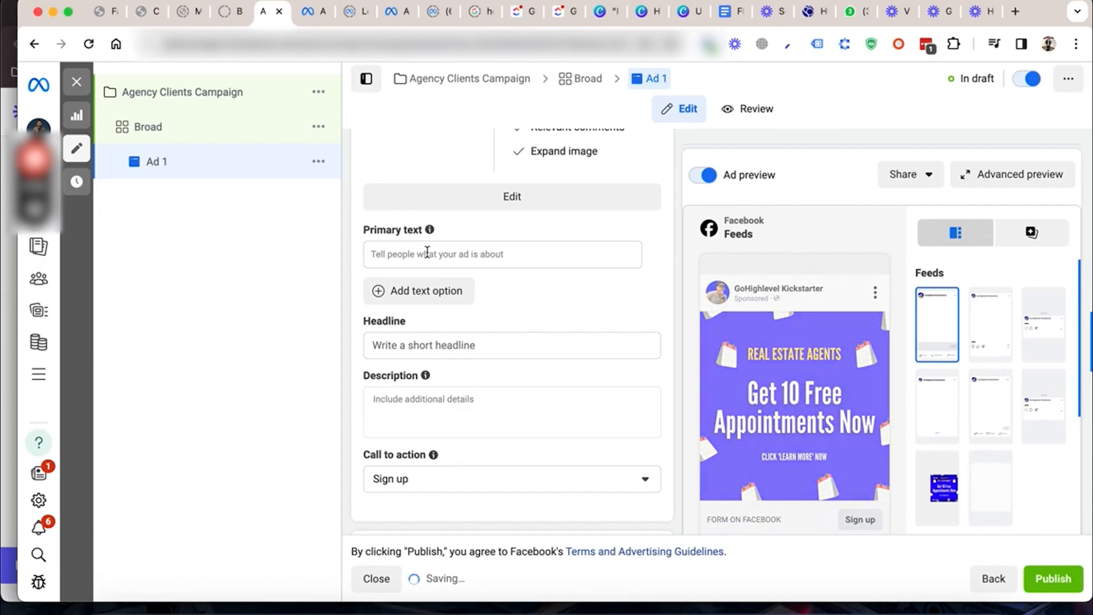
{"action": "left_click", "coordinate": [427, 252]}
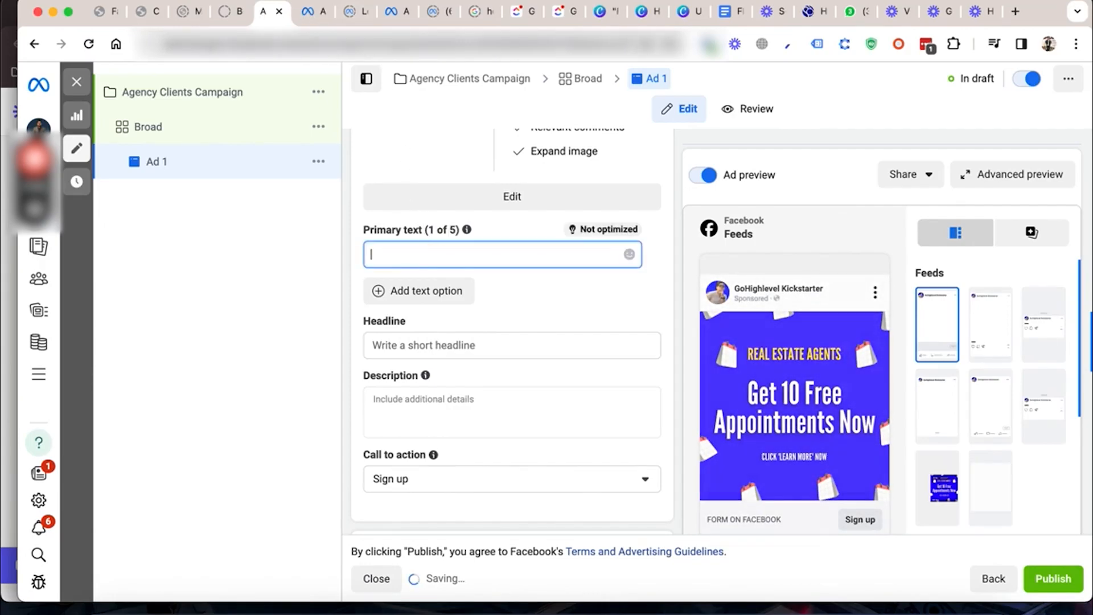
{"action": "left_click", "coordinate": [566, 15]}
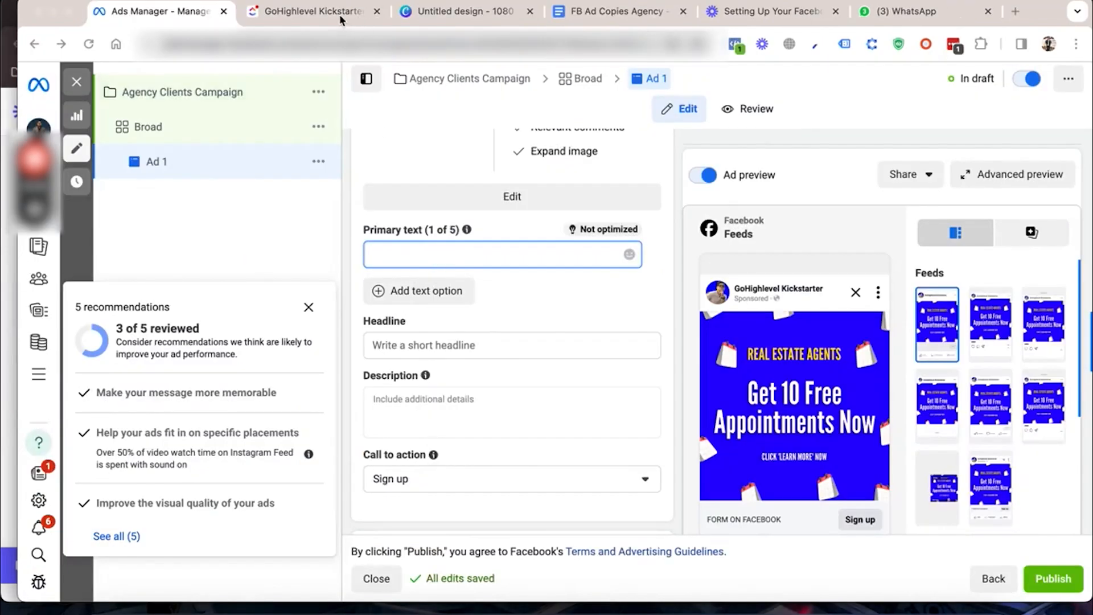
{"action": "left_click", "coordinate": [313, 13]}
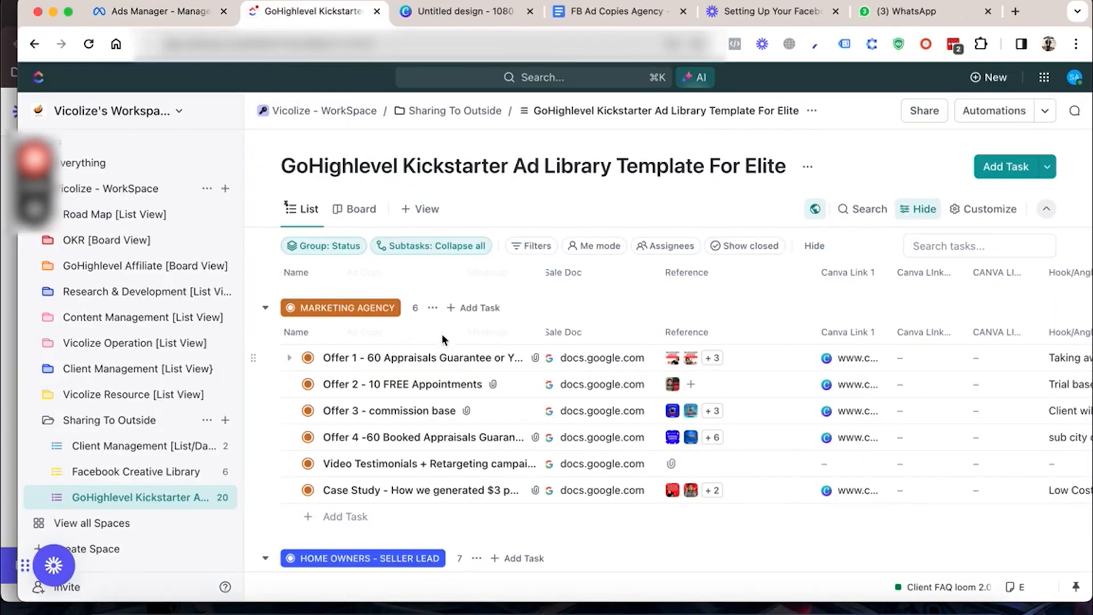
{"action": "scroll", "coordinate": [928, 454], "scroll_direction": "right", "scroll_amount": 5}
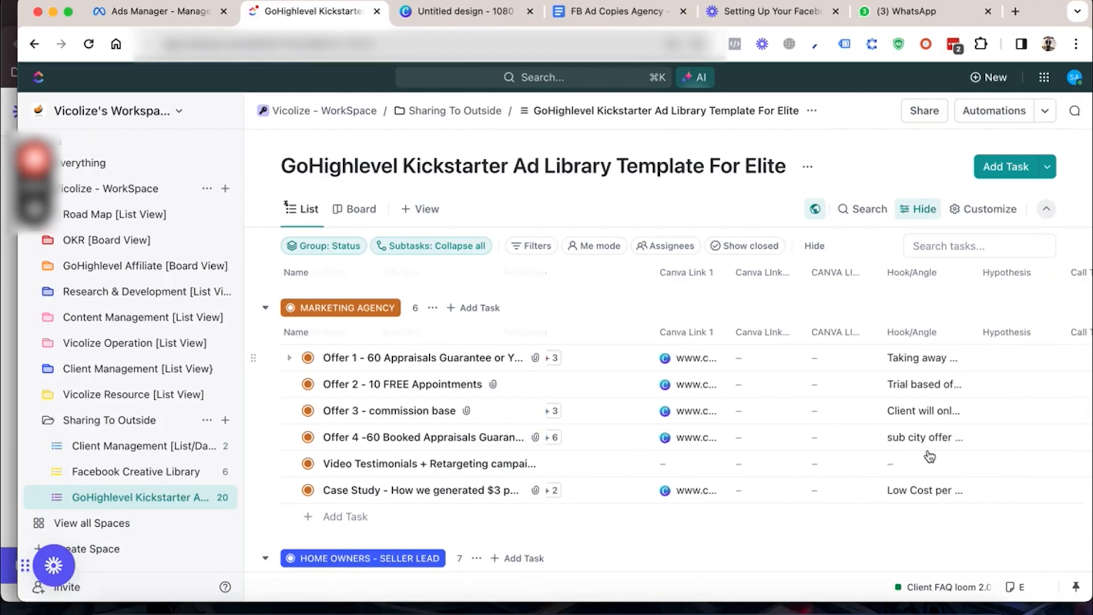
{"action": "scroll", "coordinate": [930, 456], "scroll_direction": "right", "scroll_amount": 6}
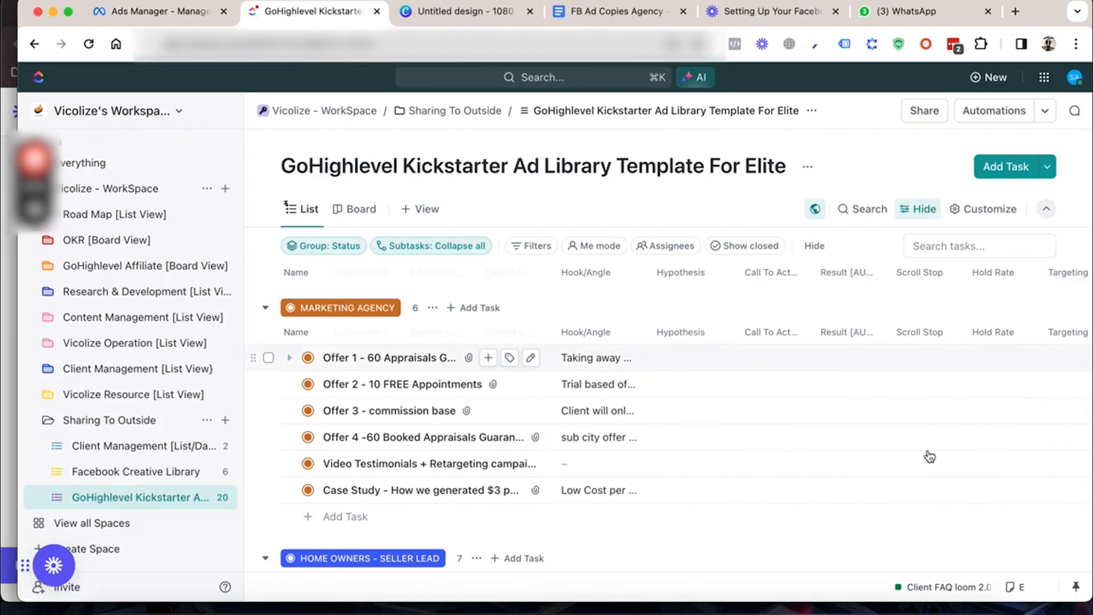
{"action": "scroll", "coordinate": [929, 457], "scroll_direction": "right", "scroll_amount": 4}
{"action": "scroll", "coordinate": [930, 456], "scroll_direction": "left", "scroll_amount": 15}
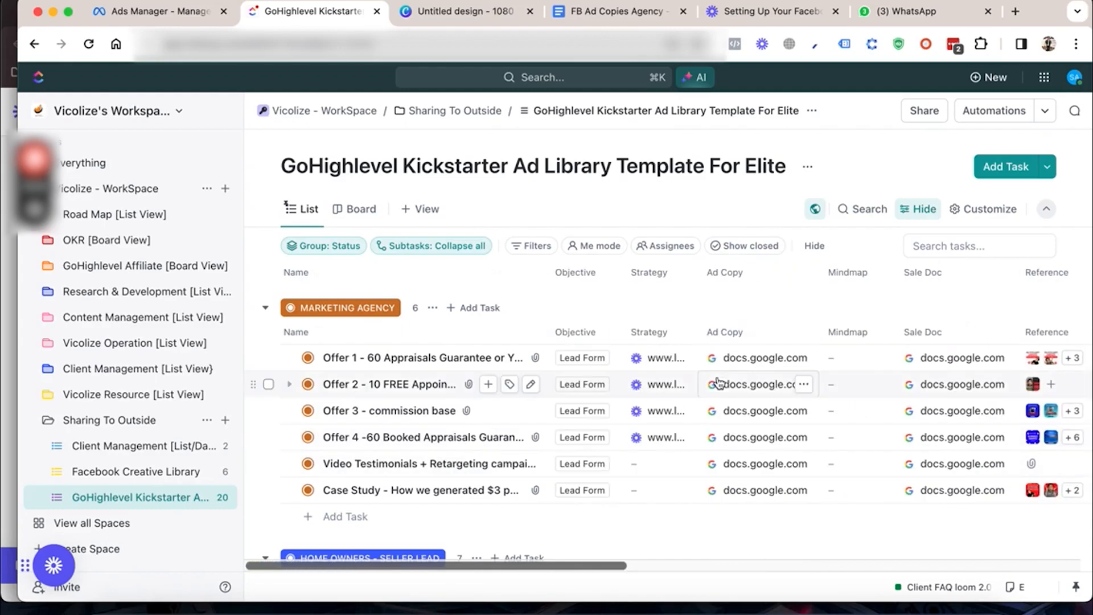
{"action": "left_click", "coordinate": [736, 359]}
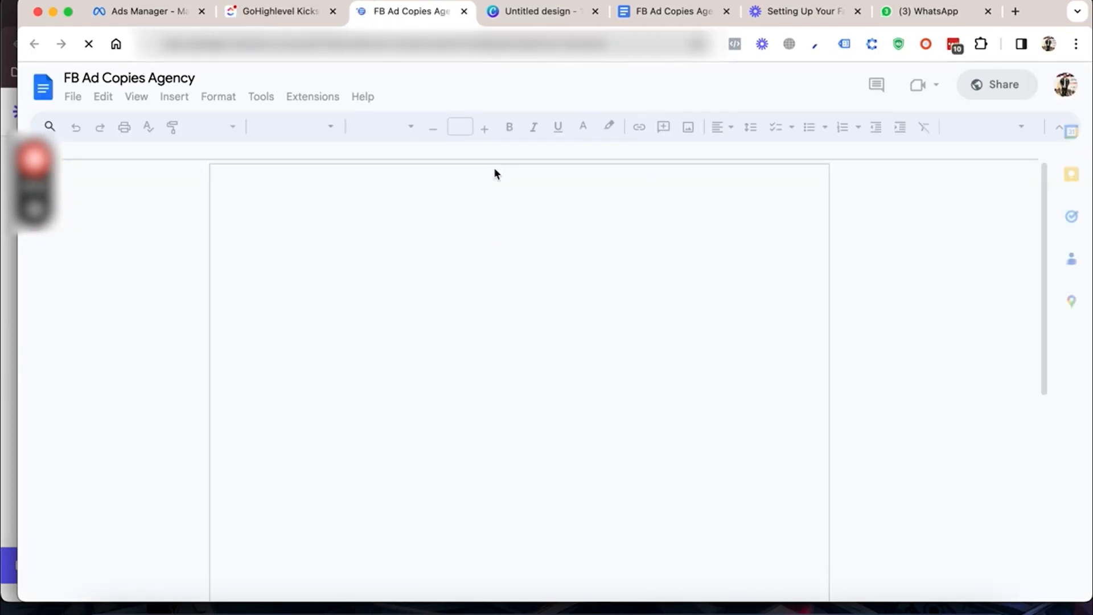
Step: Copy the AD COPY 1 text from the FB Ad Copies Agency document into the primary text of Ad 1 in Ads Manager
{"action": "scroll", "coordinate": [377, 344], "scroll_direction": "down", "scroll_amount": 15}
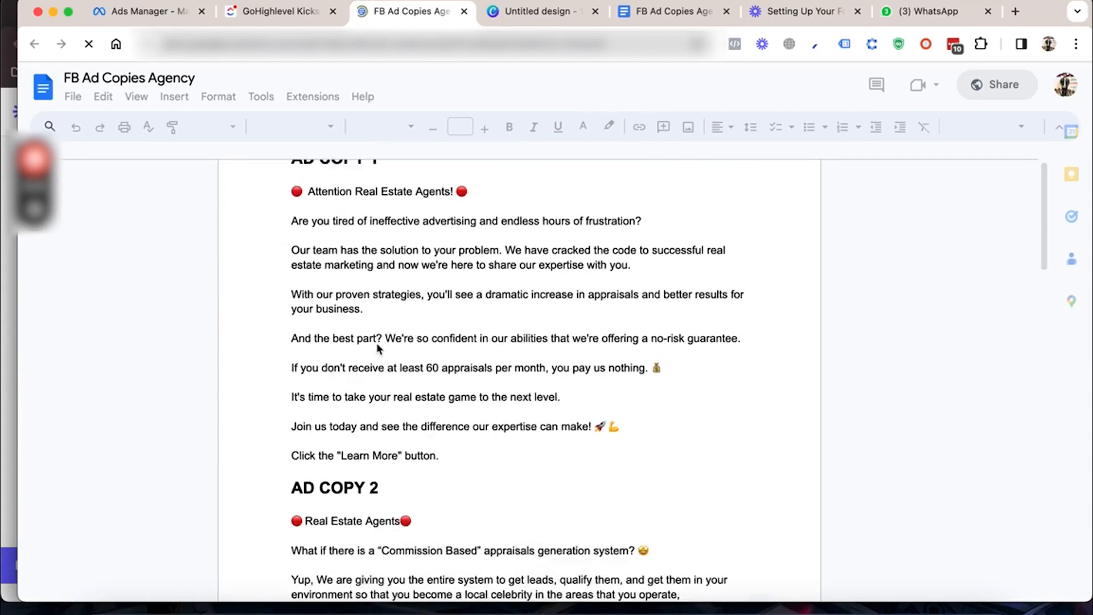
{"action": "scroll", "coordinate": [376, 344], "scroll_direction": "down", "scroll_amount": 6}
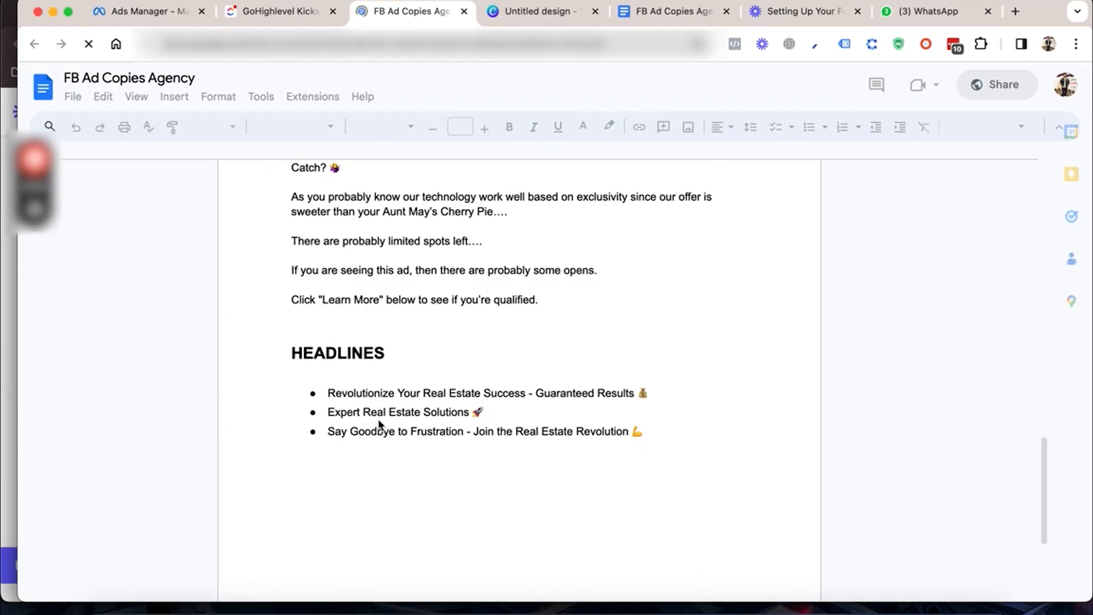
{"action": "scroll", "coordinate": [379, 424], "scroll_direction": "down", "scroll_amount": 1}
{"action": "scroll", "coordinate": [379, 424], "scroll_direction": "up", "scroll_amount": 15}
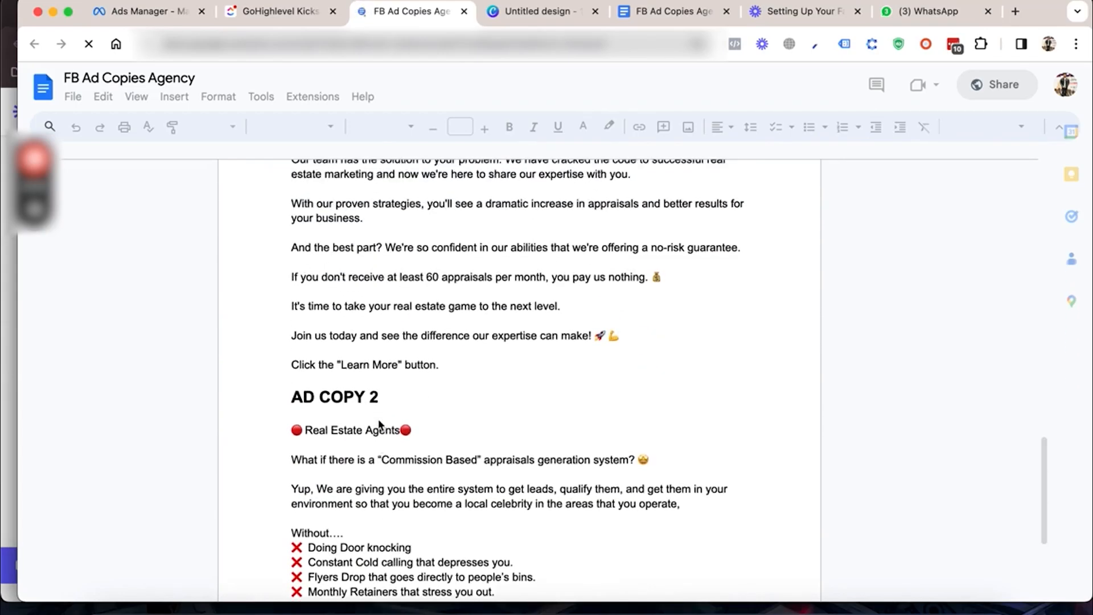
{"action": "scroll", "coordinate": [379, 424], "scroll_direction": "up", "scroll_amount": 3}
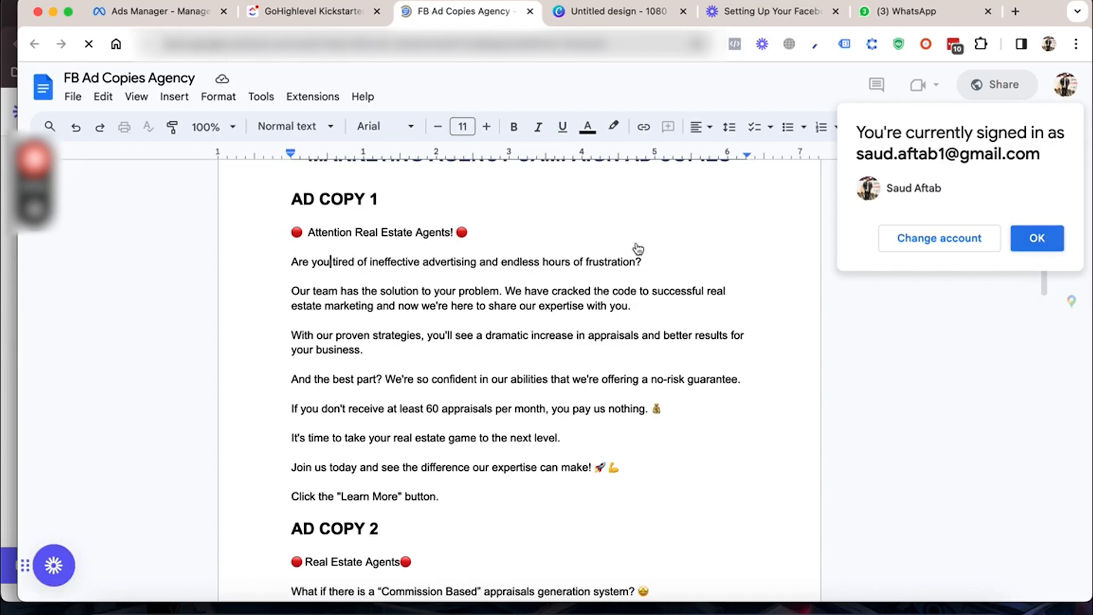
{"action": "left_click", "coordinate": [291, 231]}
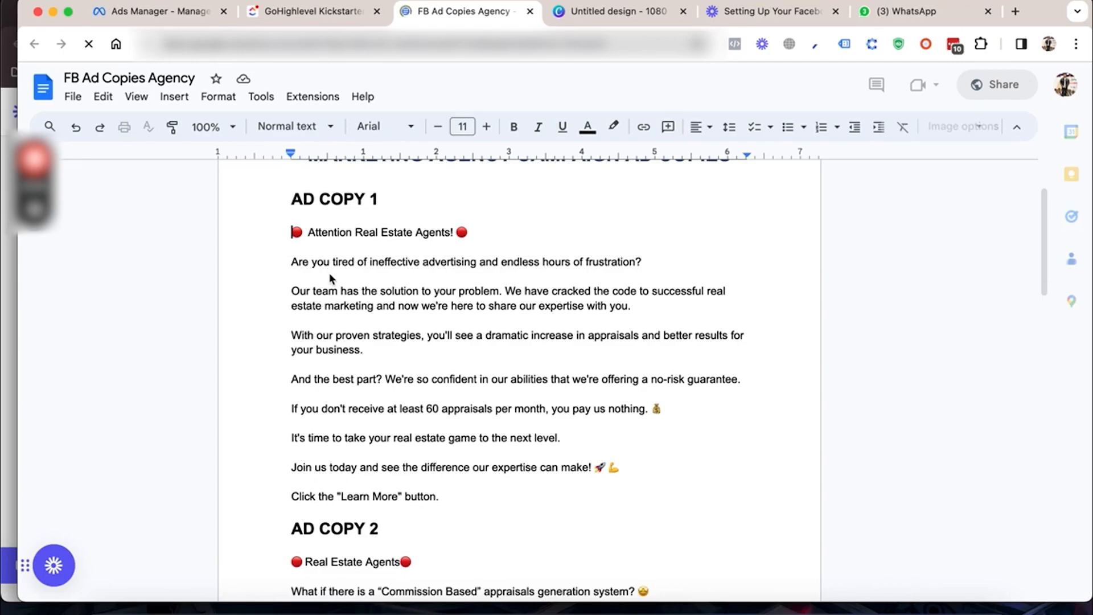
{"action": "left_click_drag", "start_coordinate": [329, 272], "coordinate": [452, 500]}
{"action": "key", "text": "super+c"}
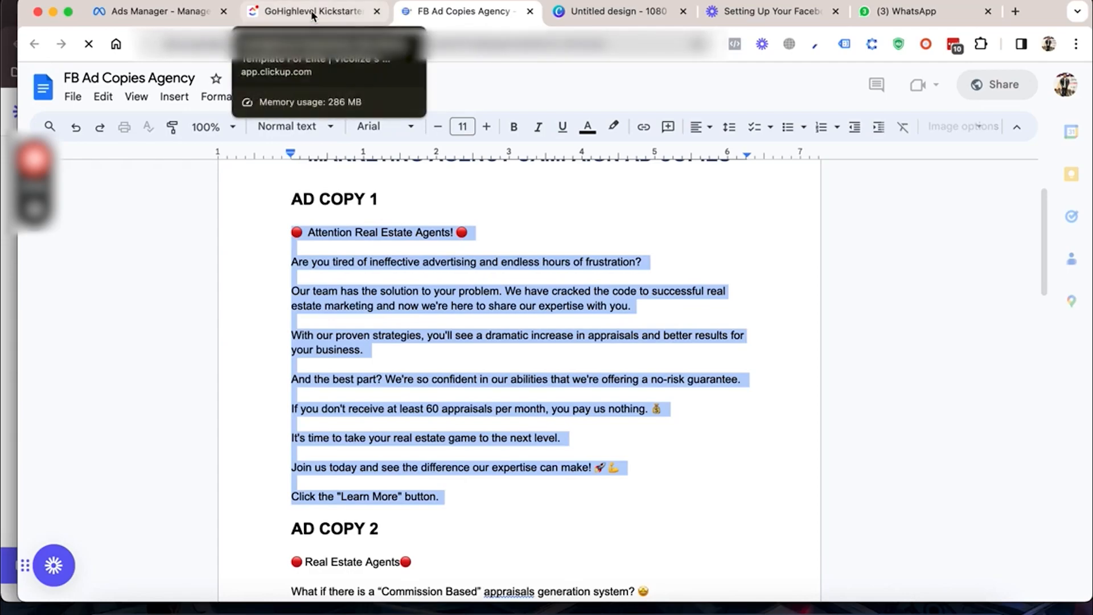
{"action": "left_click", "coordinate": [159, 10]}
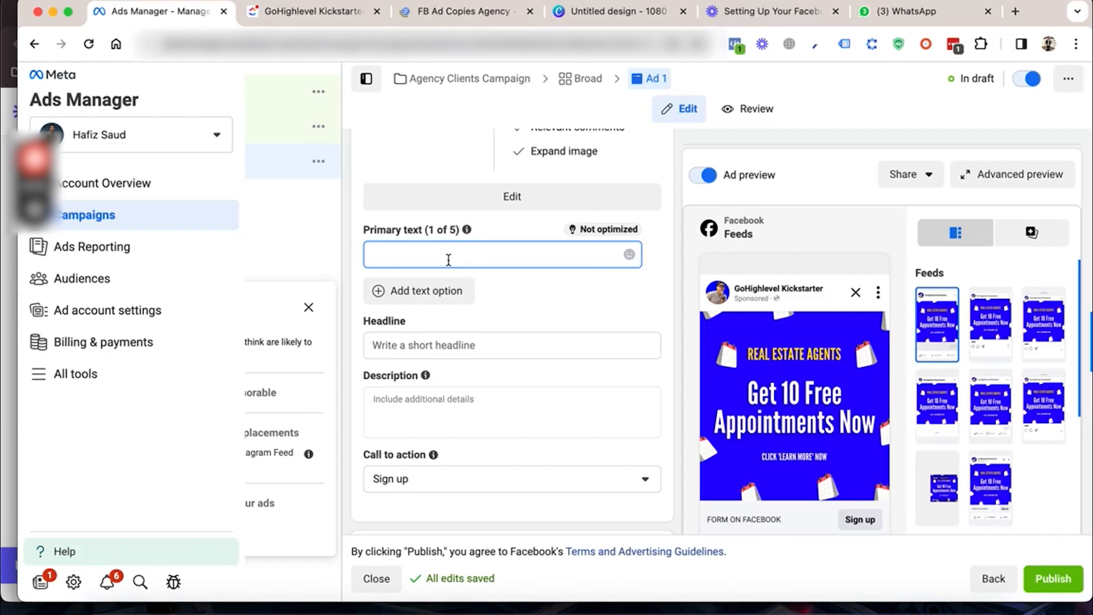
{"action": "key", "text": "super+v"}
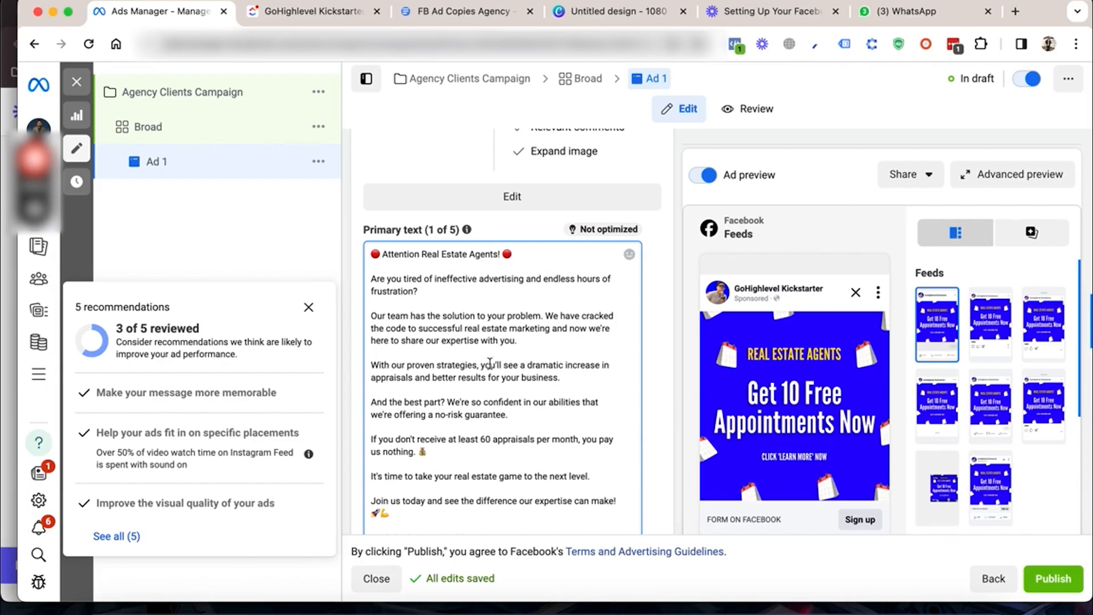
{"action": "scroll", "coordinate": [465, 504], "scroll_direction": "down", "scroll_amount": 1}
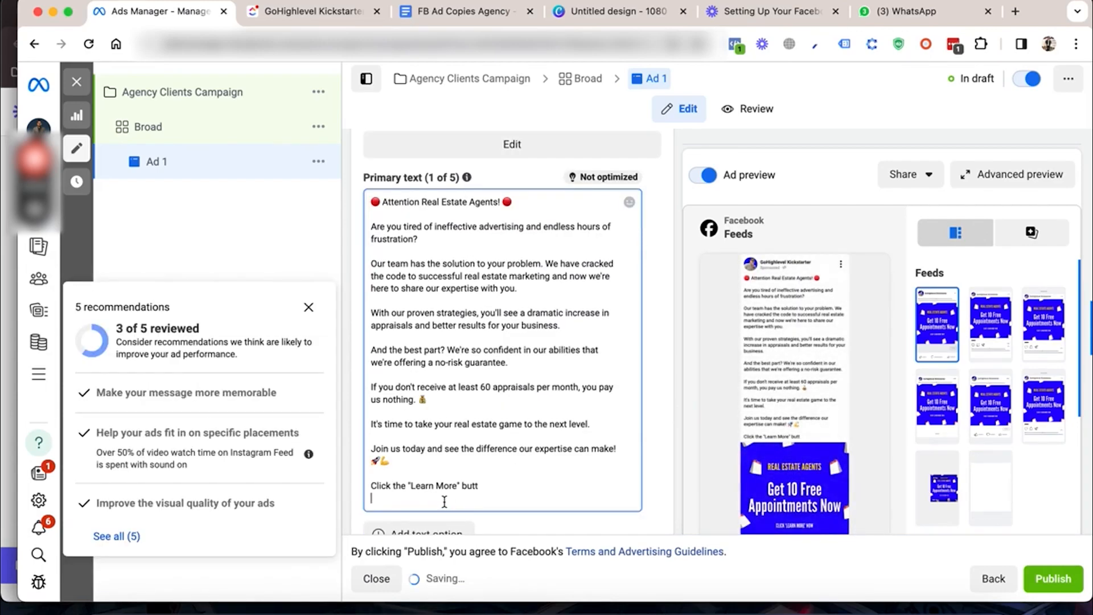
{"action": "key", "text": "BackSpace"}
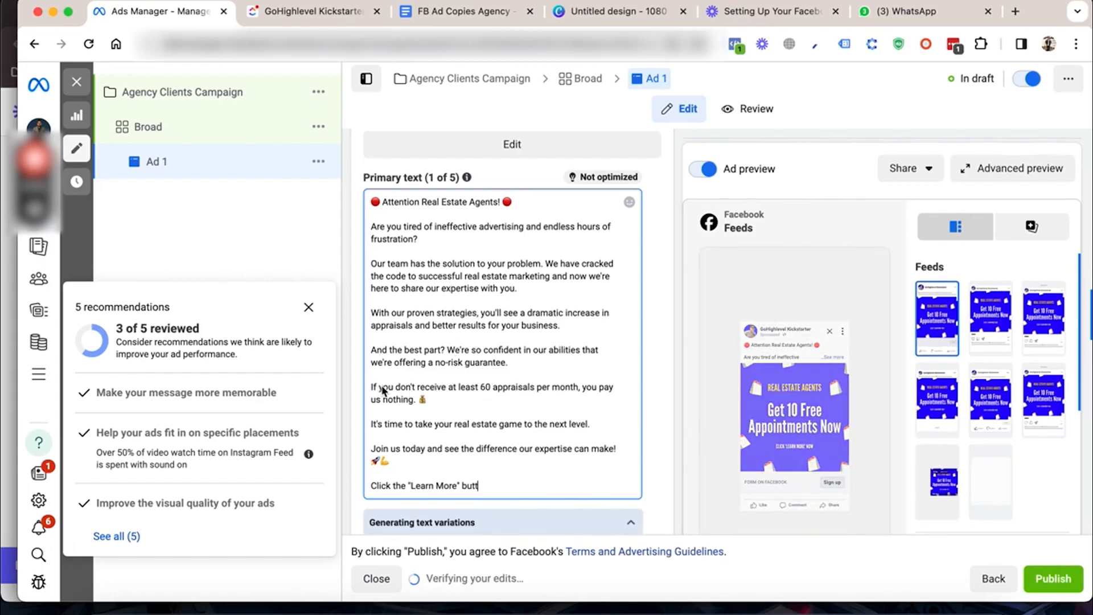
Step: Change the guarantee line of the primary text to promise at least "10 appointments" per month
{"action": "double_click", "coordinate": [485, 387]}
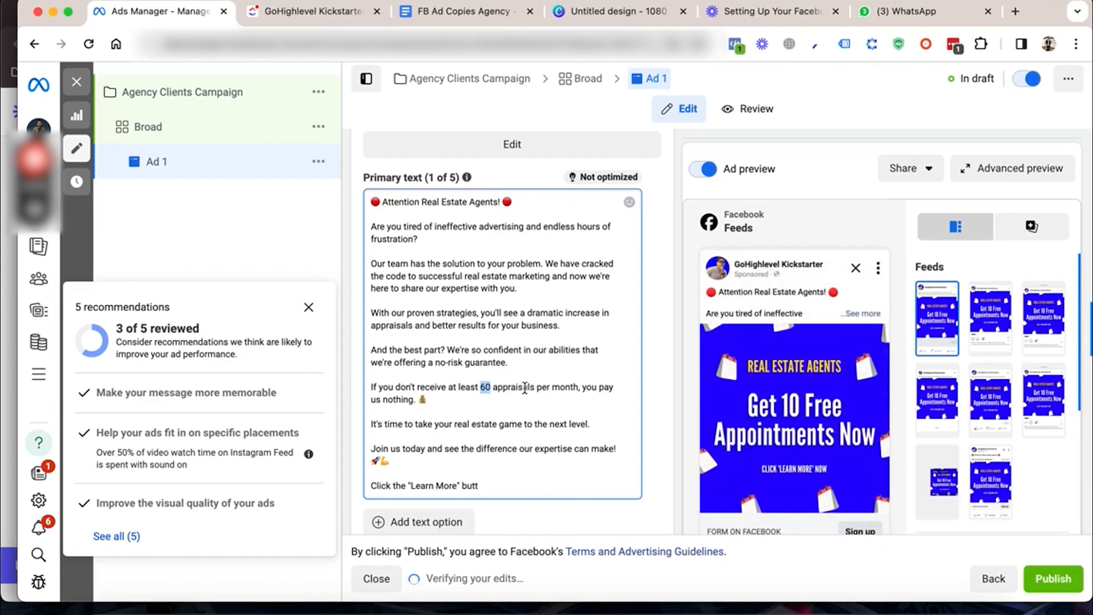
{"action": "type", "text": "10"}
{"action": "double_click", "coordinate": [519, 389]}
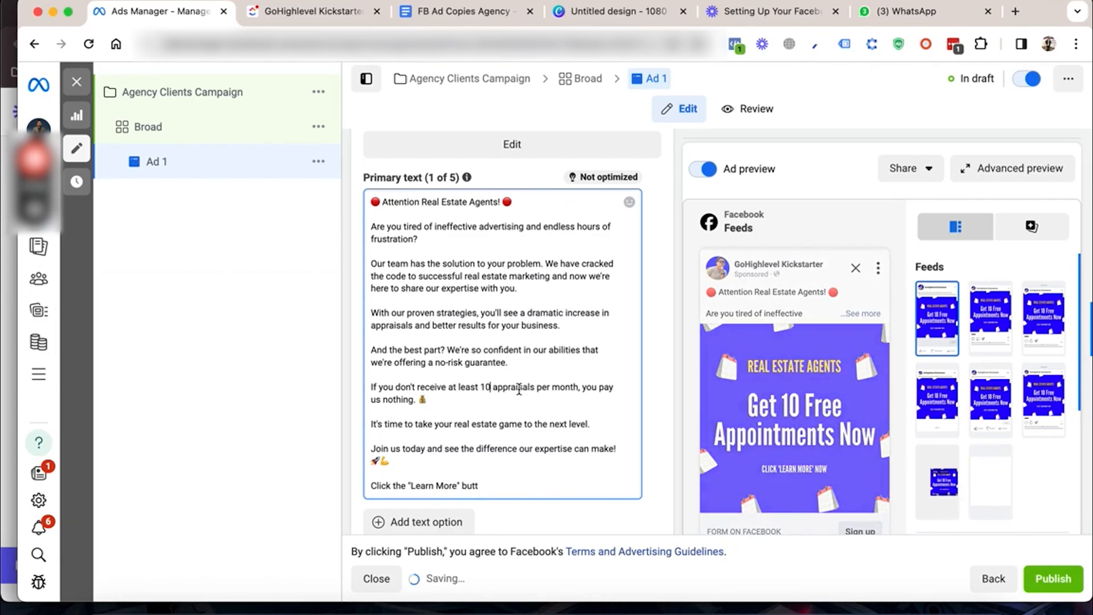
{"action": "type", "text": "ap"}
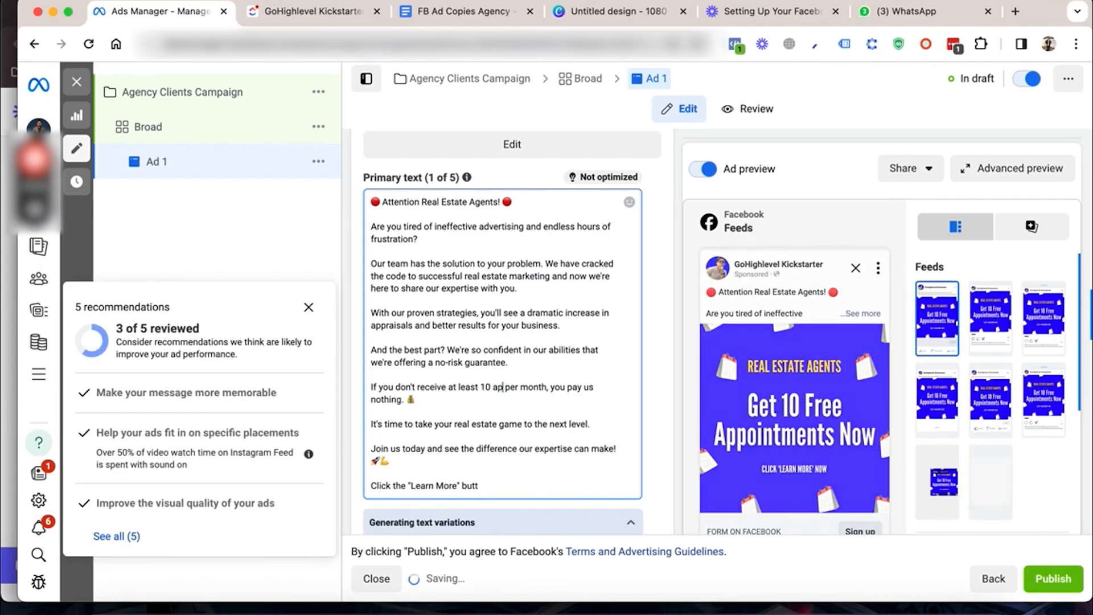
{"action": "type", "text": "pointments"}
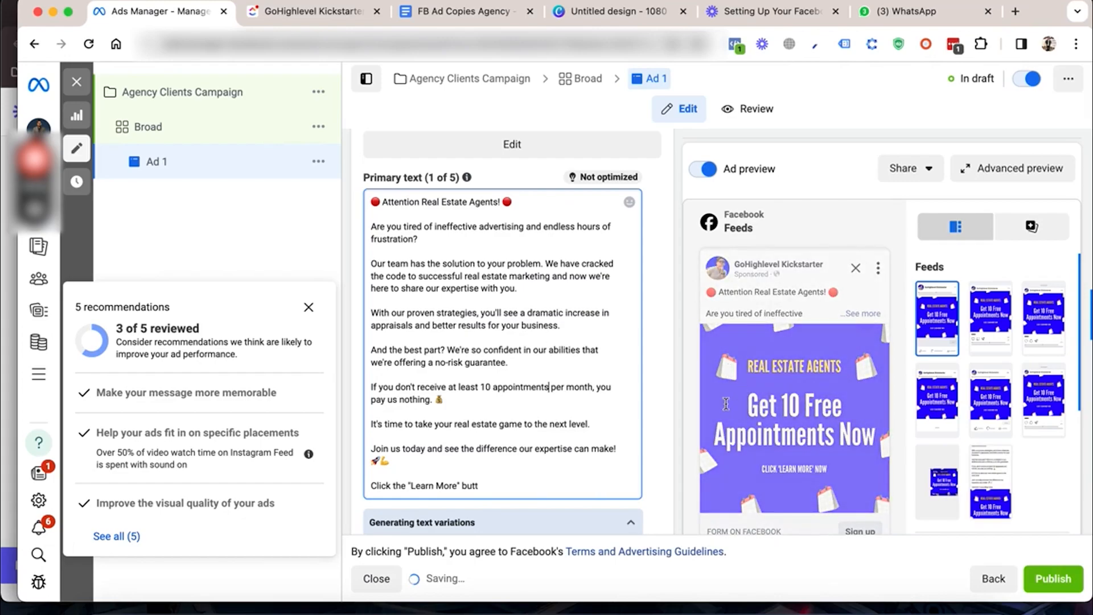
Step: Copy "Revolutionize Your Real Estate Success - Guaranteed Results 💰" from the document's headlines and enter it as the ad's headline
{"action": "scroll", "coordinate": [559, 351], "scroll_direction": "down", "scroll_amount": 3}
{"action": "scroll", "coordinate": [643, 313], "scroll_direction": "down", "scroll_amount": 1}
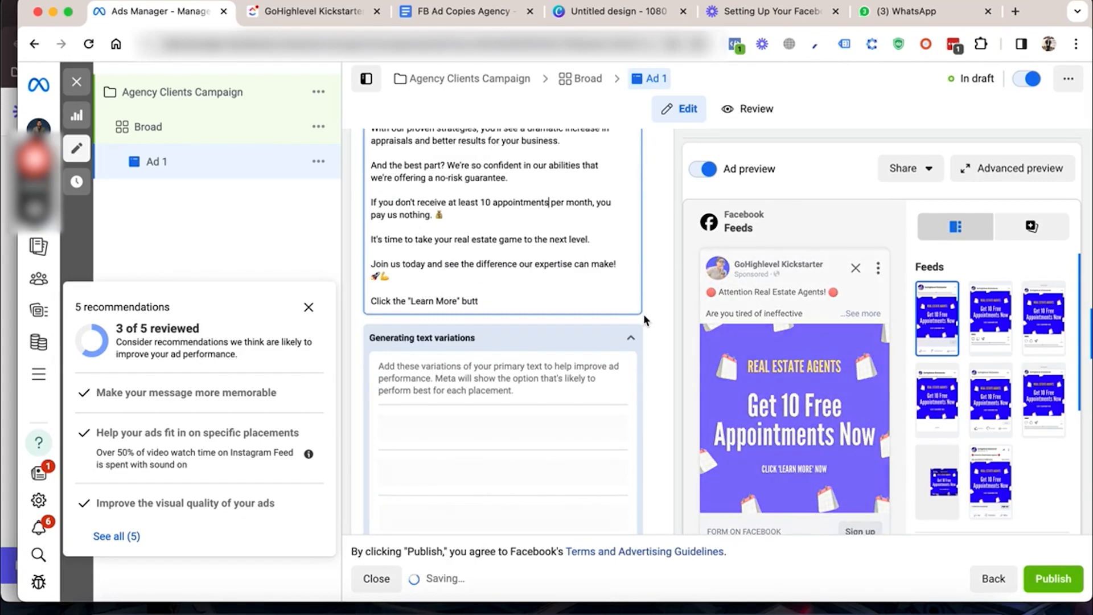
{"action": "scroll", "coordinate": [643, 313], "scroll_direction": "down", "scroll_amount": 3}
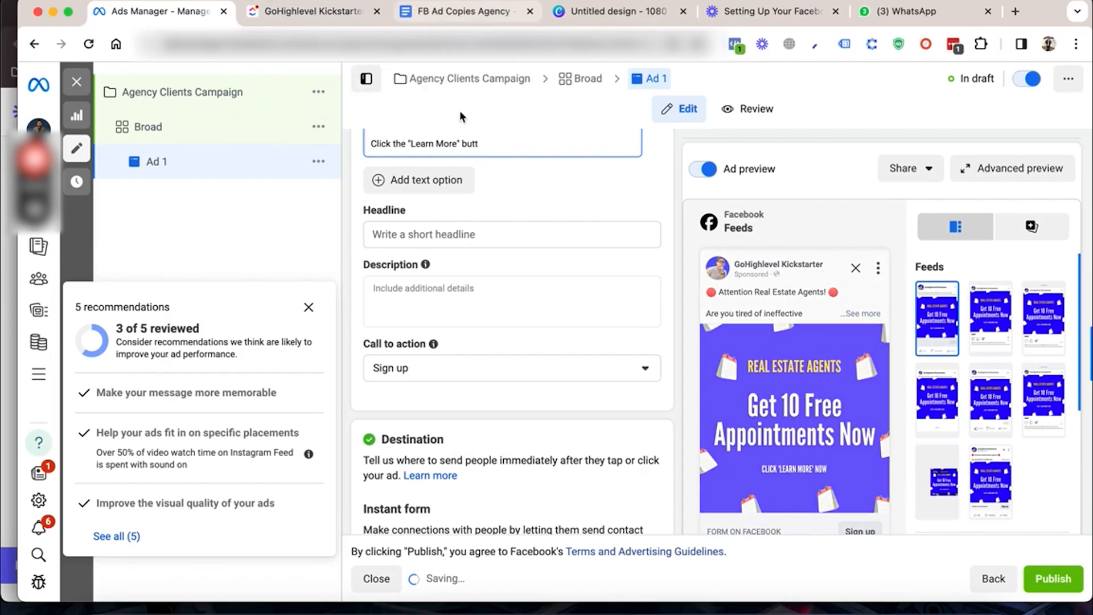
{"action": "left_click", "coordinate": [456, 11]}
{"action": "scroll", "coordinate": [447, 490], "scroll_direction": "down", "scroll_amount": 15}
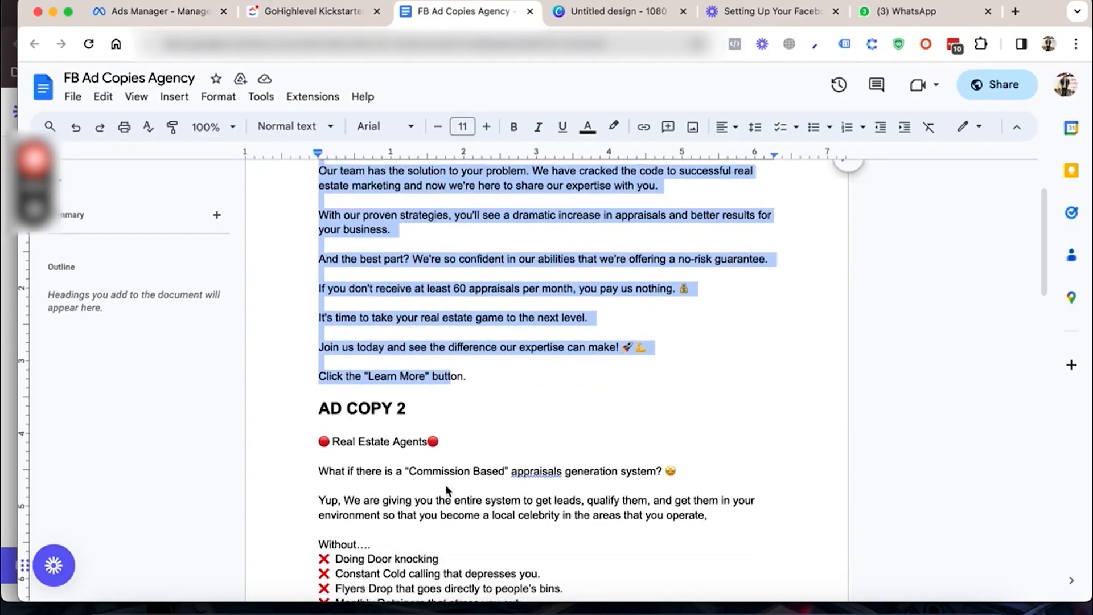
{"action": "scroll", "coordinate": [445, 487], "scroll_direction": "down", "scroll_amount": 5}
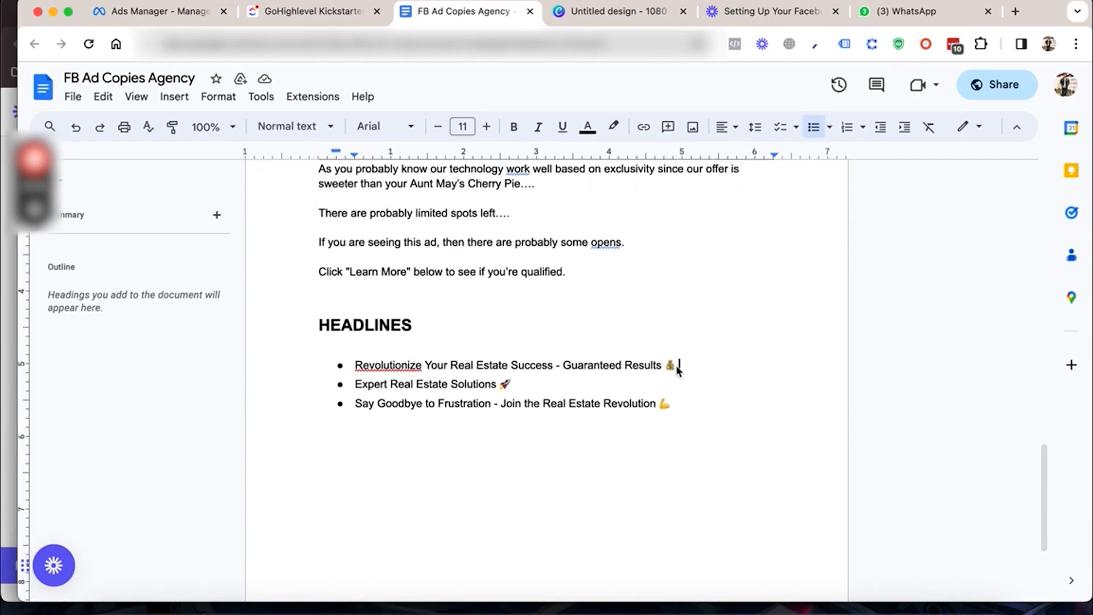
{"action": "left_click_drag", "start_coordinate": [675, 365], "coordinate": [364, 369]}
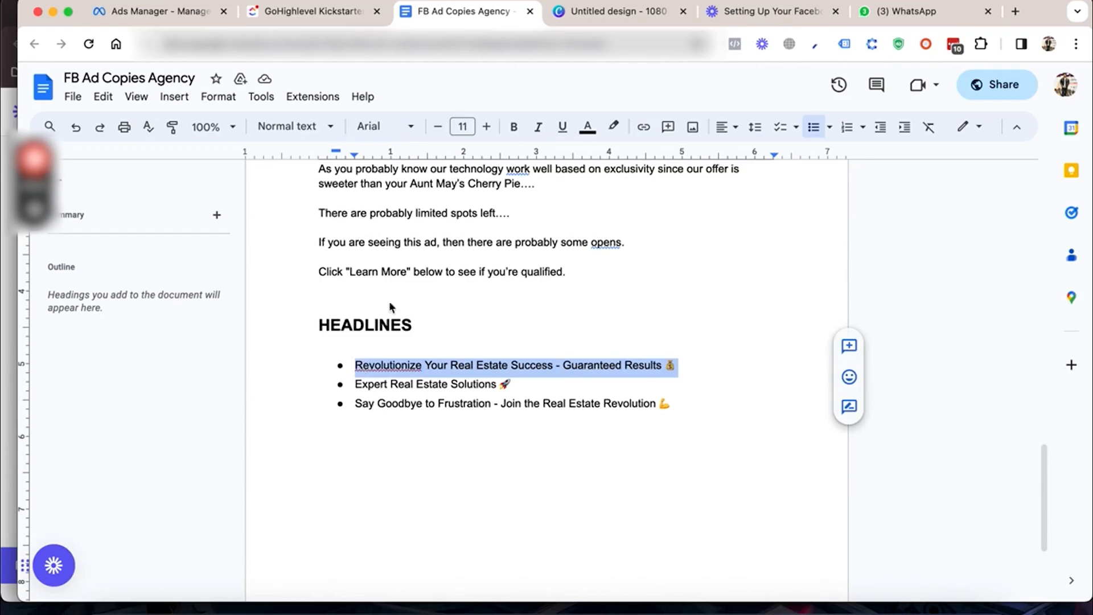
{"action": "left_click", "coordinate": [191, 17]}
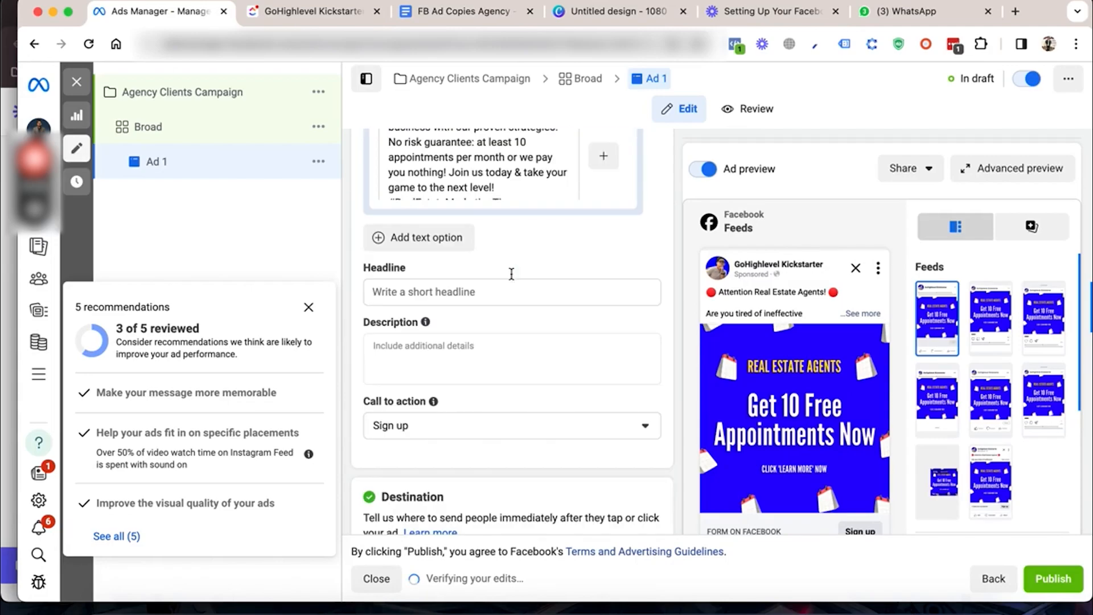
{"action": "left_click", "coordinate": [470, 291]}
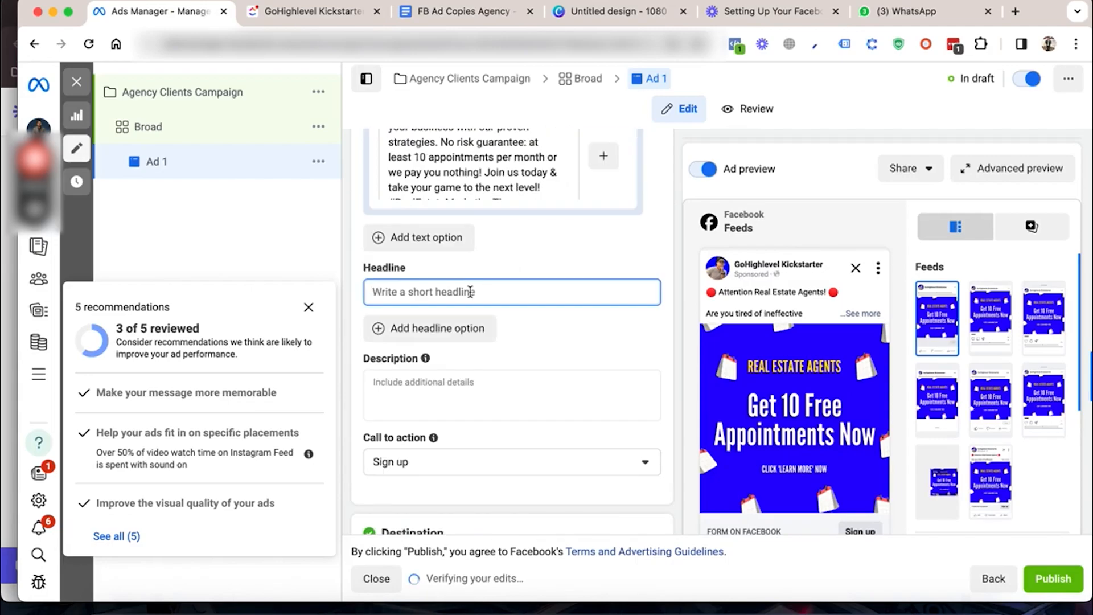
{"action": "type", "text": "Revolutionize Your Real Estate Success - Guaranteed Results 💰"}
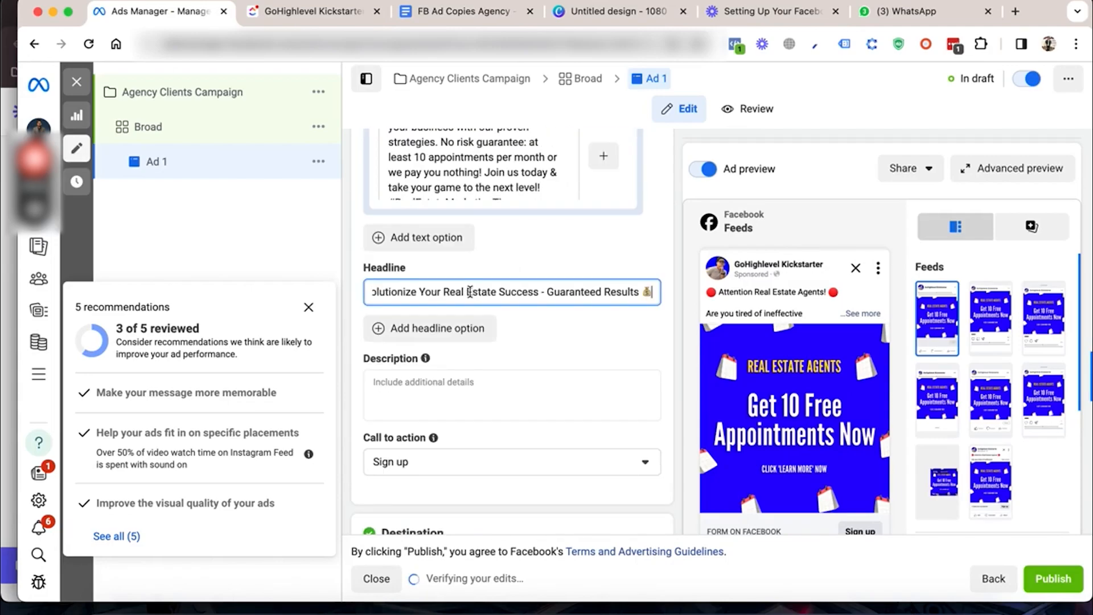
Step: Add a second headline option to the ad with "Expert Real Estate Solutions 🚀" copied from the FB Ad Copies Agency document
{"action": "left_click", "coordinate": [462, 332]}
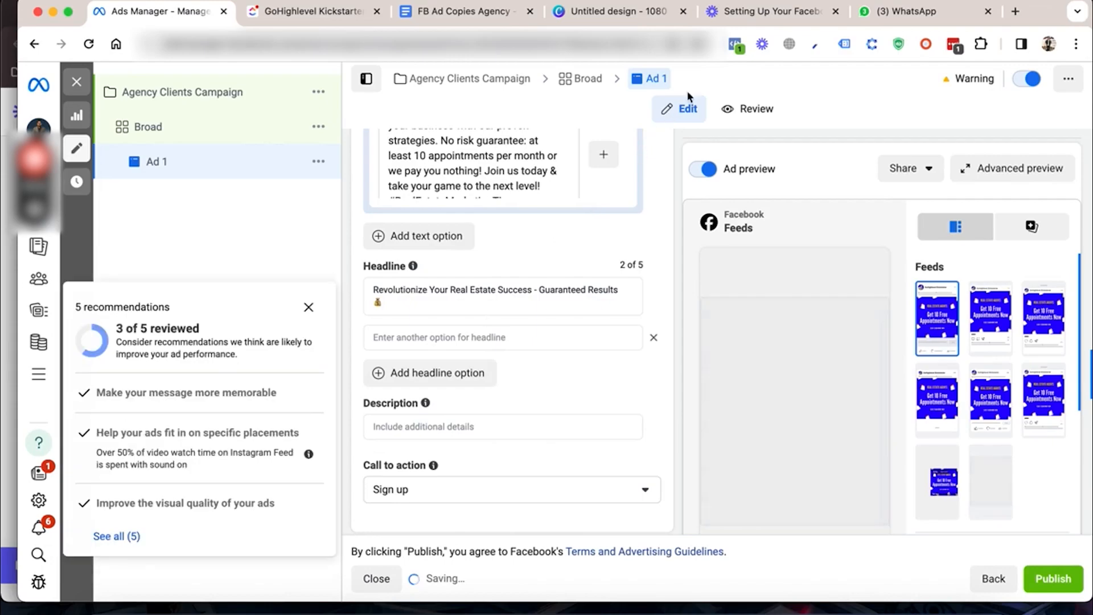
{"action": "left_click", "coordinate": [470, 12]}
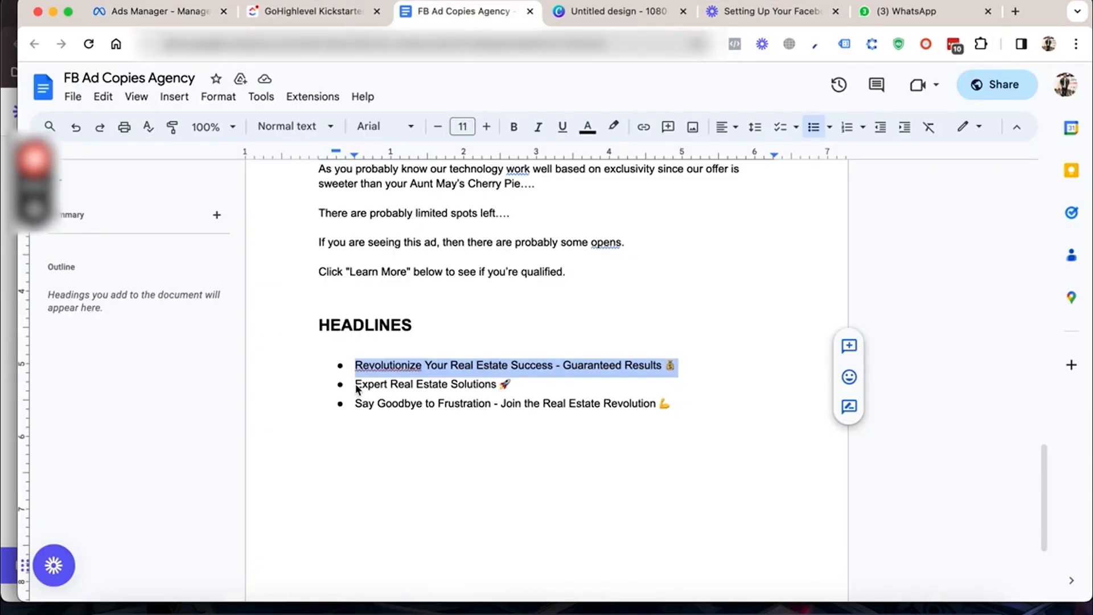
{"action": "left_click_drag", "start_coordinate": [356, 389], "coordinate": [508, 389]}
{"action": "key", "text": "super+c"}
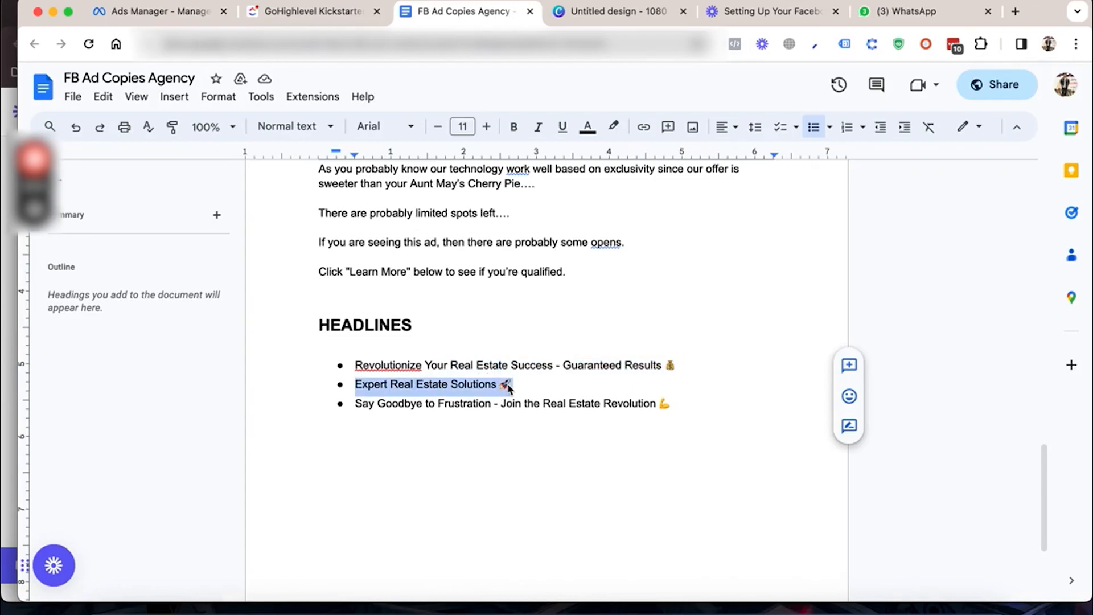
{"action": "left_click", "coordinate": [183, 12]}
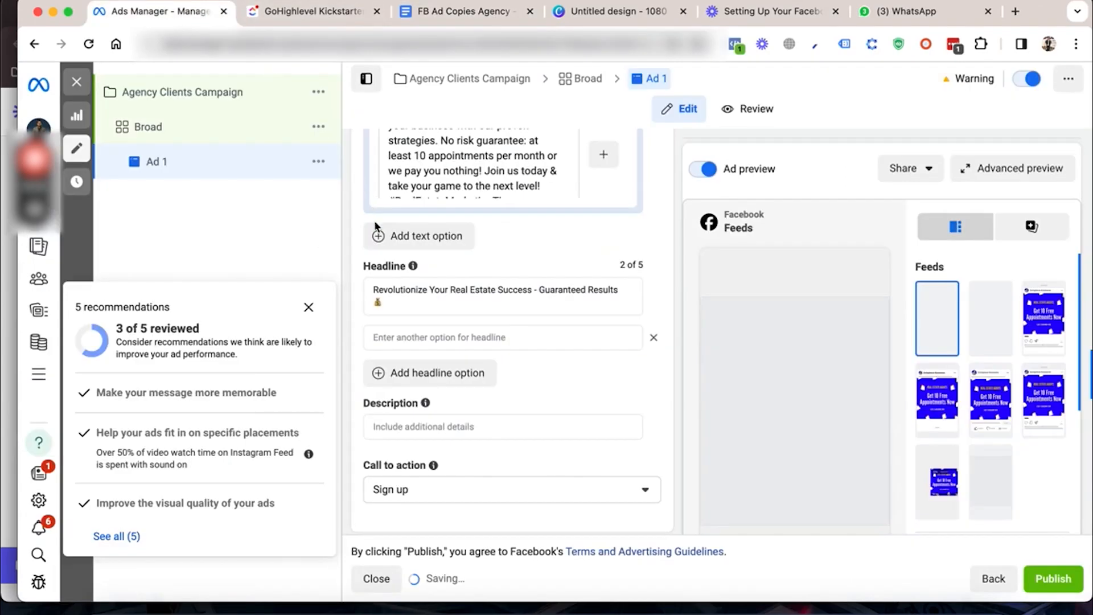
{"action": "left_click", "coordinate": [405, 336]}
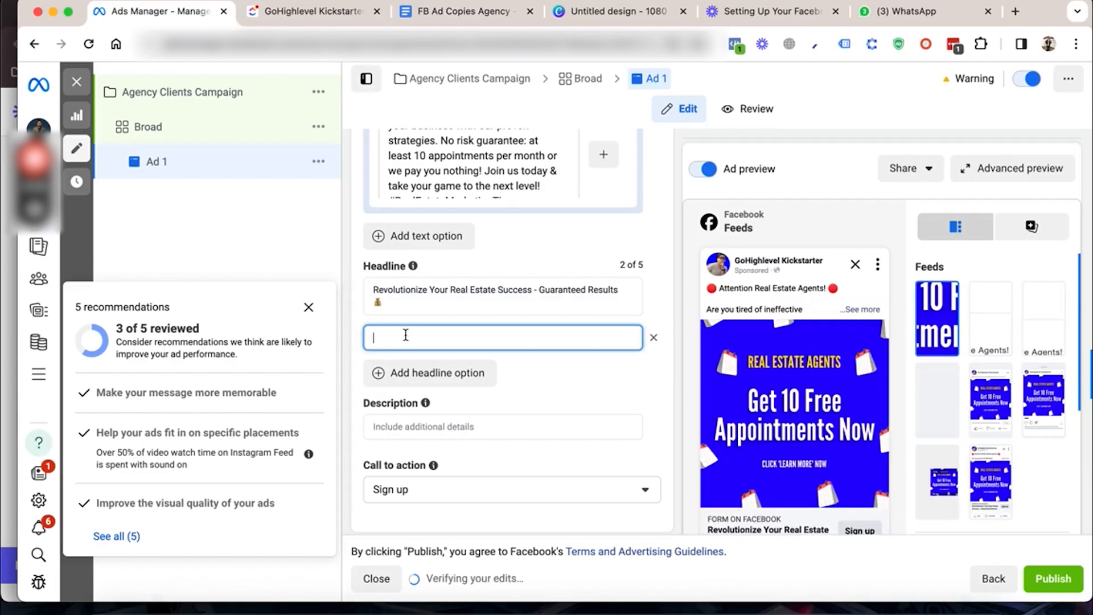
{"action": "key", "text": "super+v"}
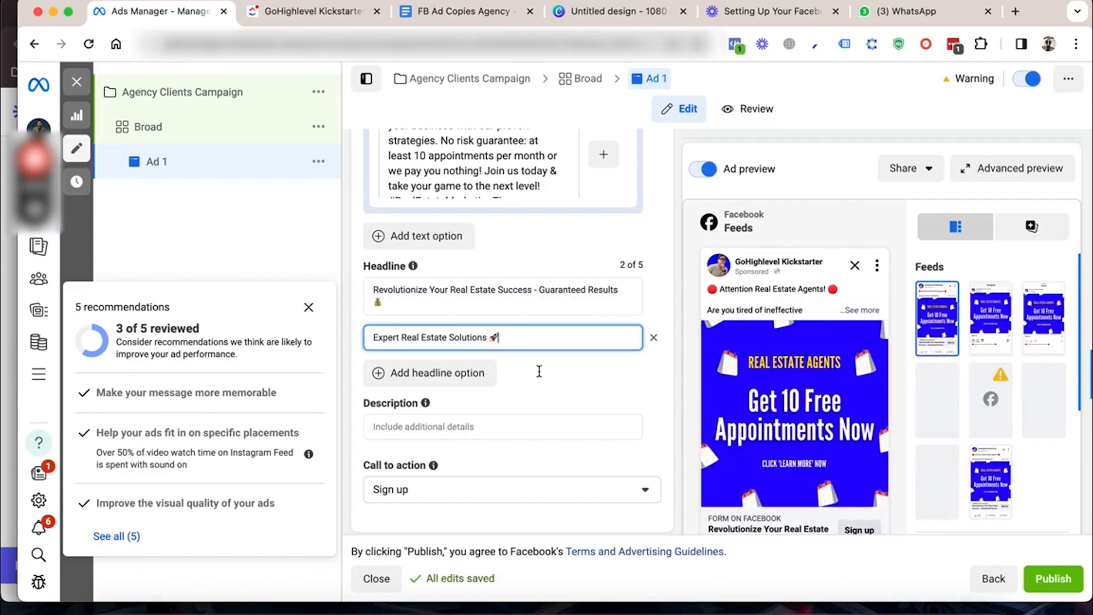
Step: Set the ad's call to action to "Learn more"
{"action": "scroll", "coordinate": [557, 397], "scroll_direction": "down", "scroll_amount": 3}
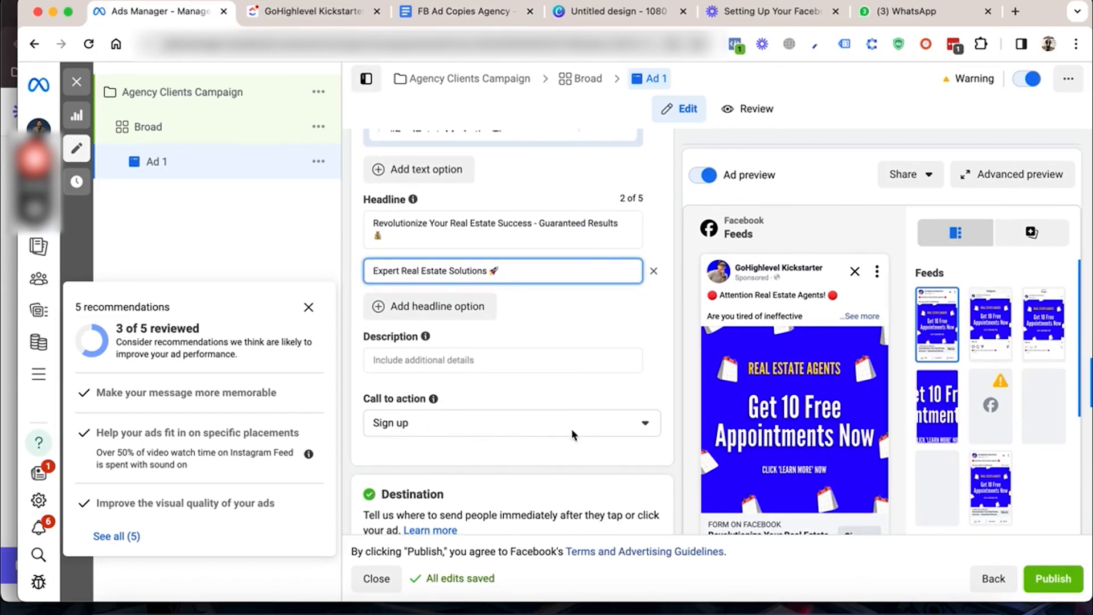
{"action": "left_click", "coordinate": [644, 426]}
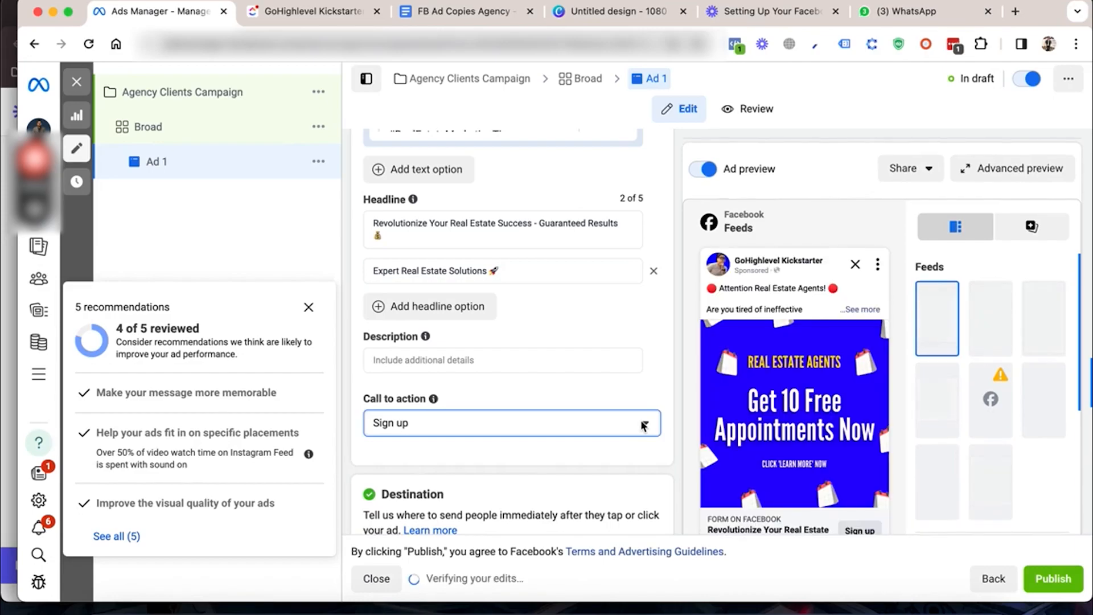
{"action": "left_click", "coordinate": [644, 425]}
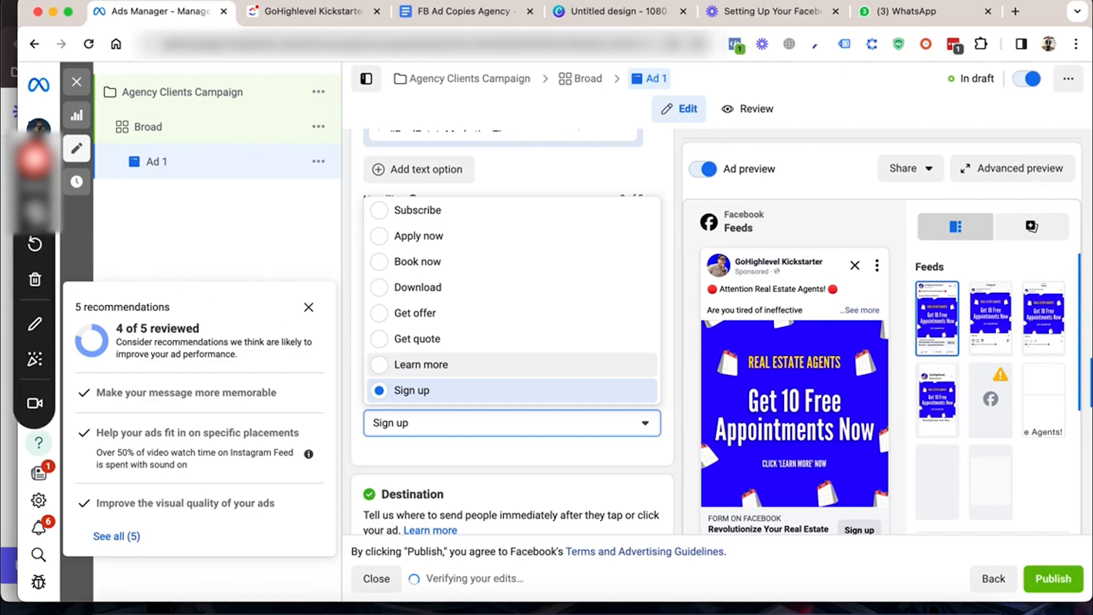
{"action": "left_click", "coordinate": [467, 365]}
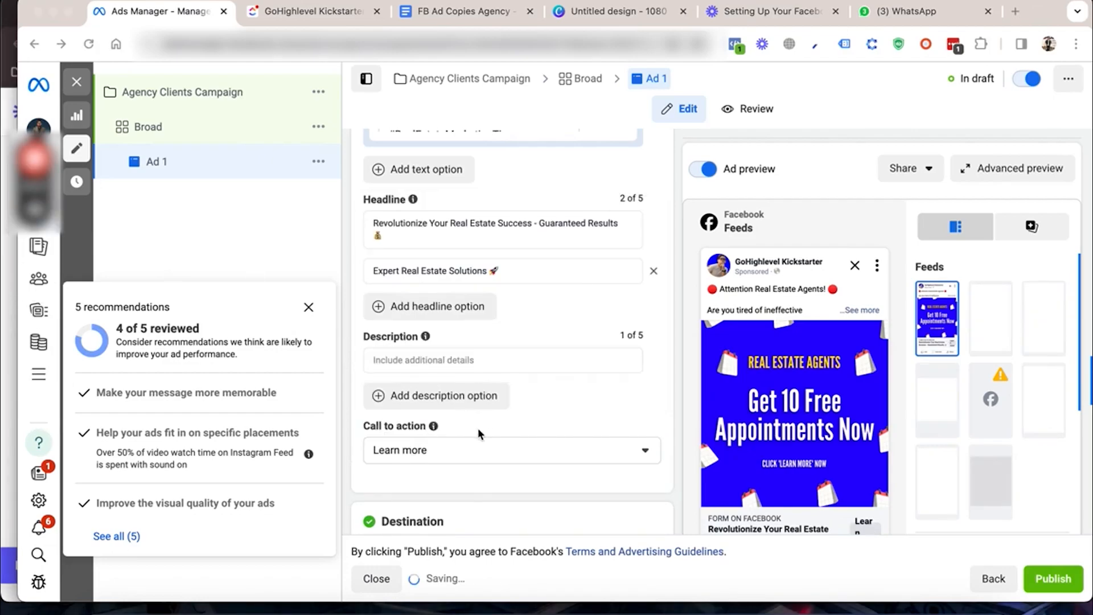
Step: Start a new custom instant form in the ad's destination section and name it "RE Agents Form - 1/15/23"
{"action": "scroll", "coordinate": [492, 363], "scroll_direction": "down", "scroll_amount": 10}
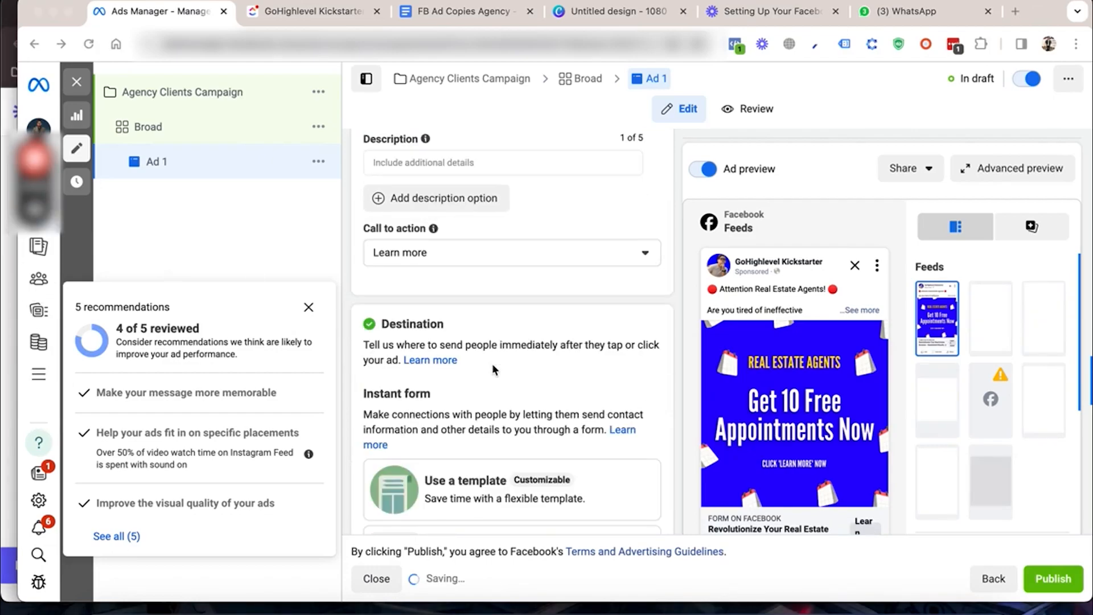
{"action": "scroll", "coordinate": [491, 364], "scroll_direction": "down", "scroll_amount": 1}
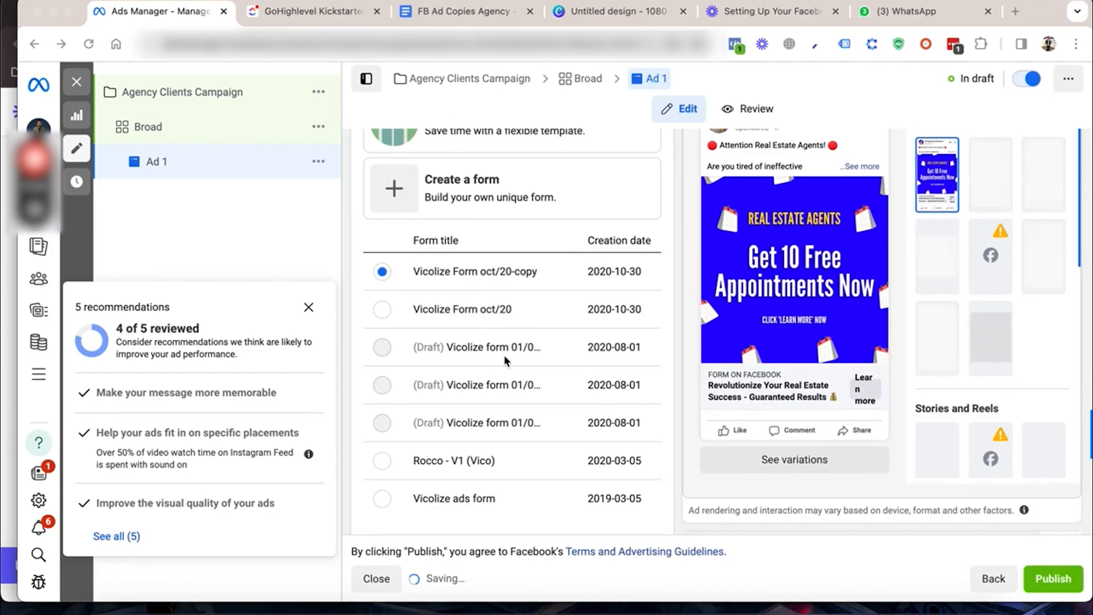
{"action": "scroll", "coordinate": [503, 354], "scroll_direction": "down", "scroll_amount": 6}
{"action": "scroll", "coordinate": [504, 354], "scroll_direction": "up", "scroll_amount": 6}
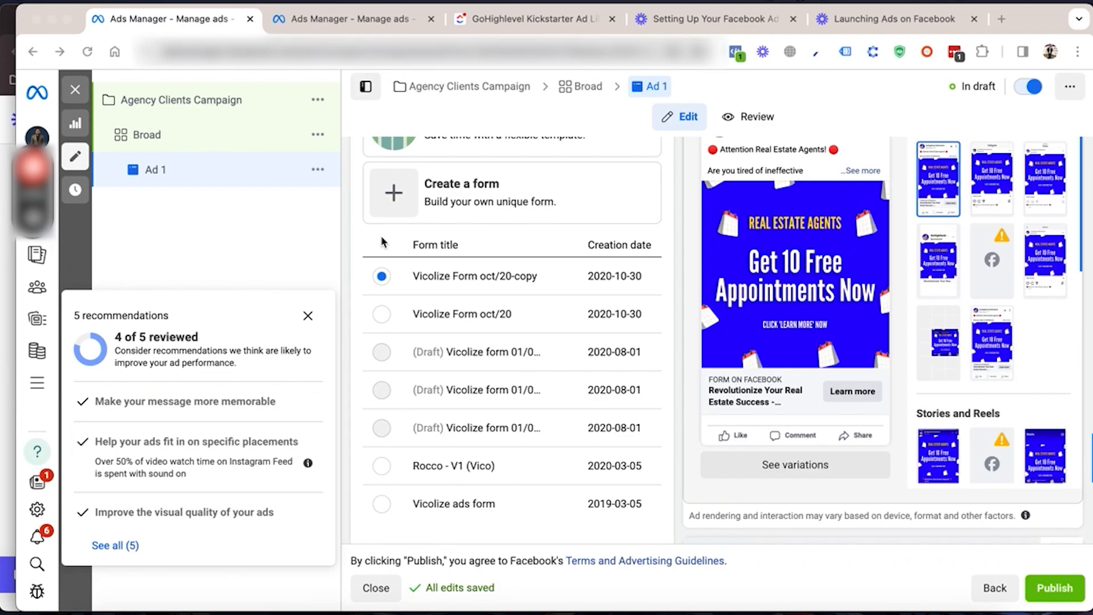
{"action": "left_click", "coordinate": [443, 202]}
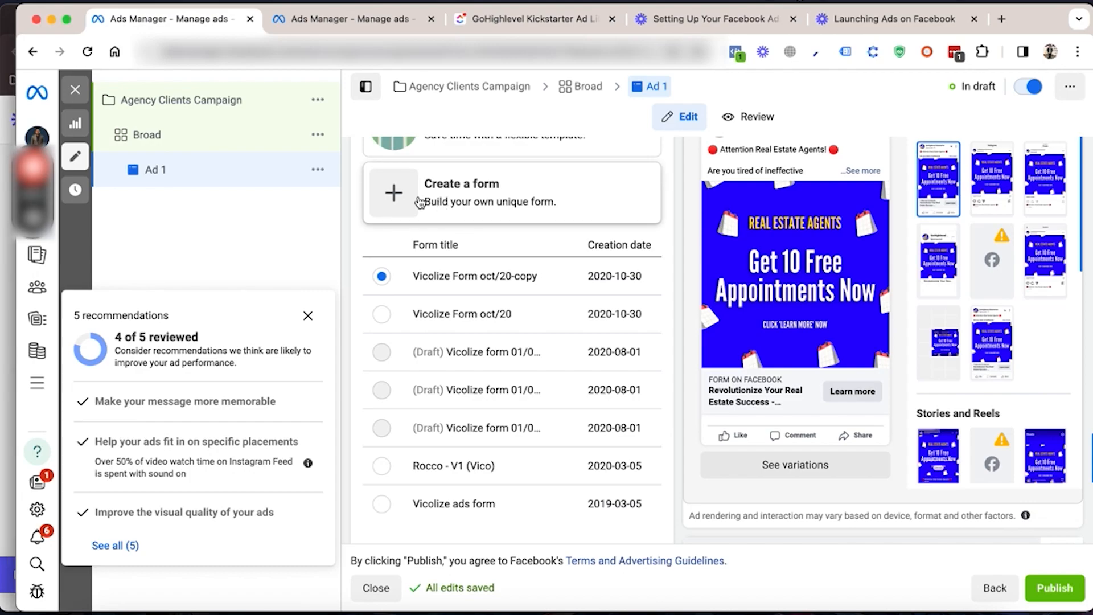
{"action": "left_click", "coordinate": [419, 202]}
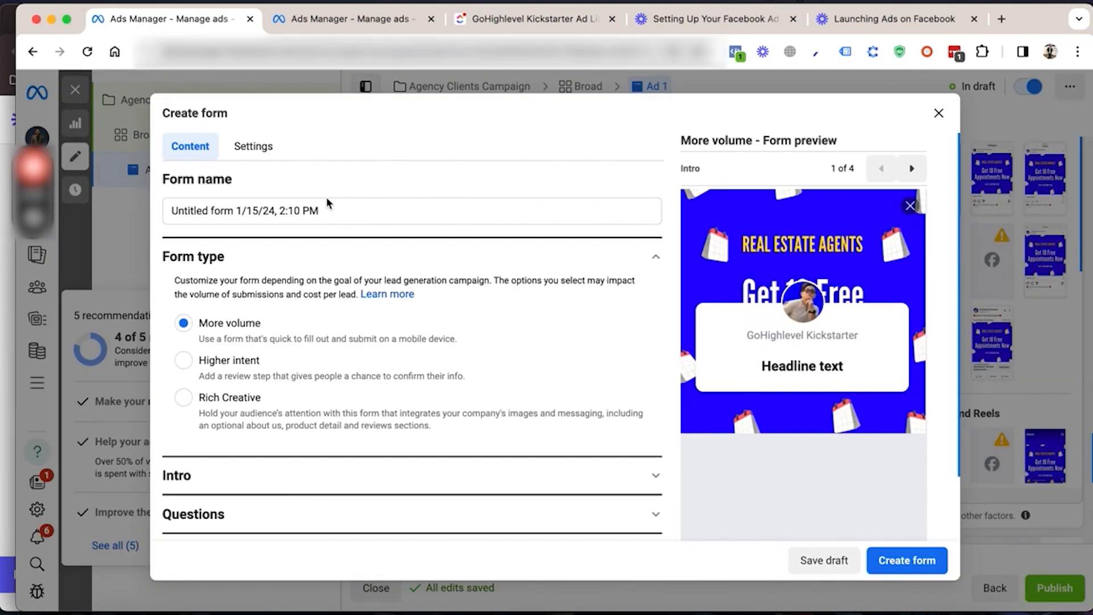
{"action": "left_click", "coordinate": [329, 211]}
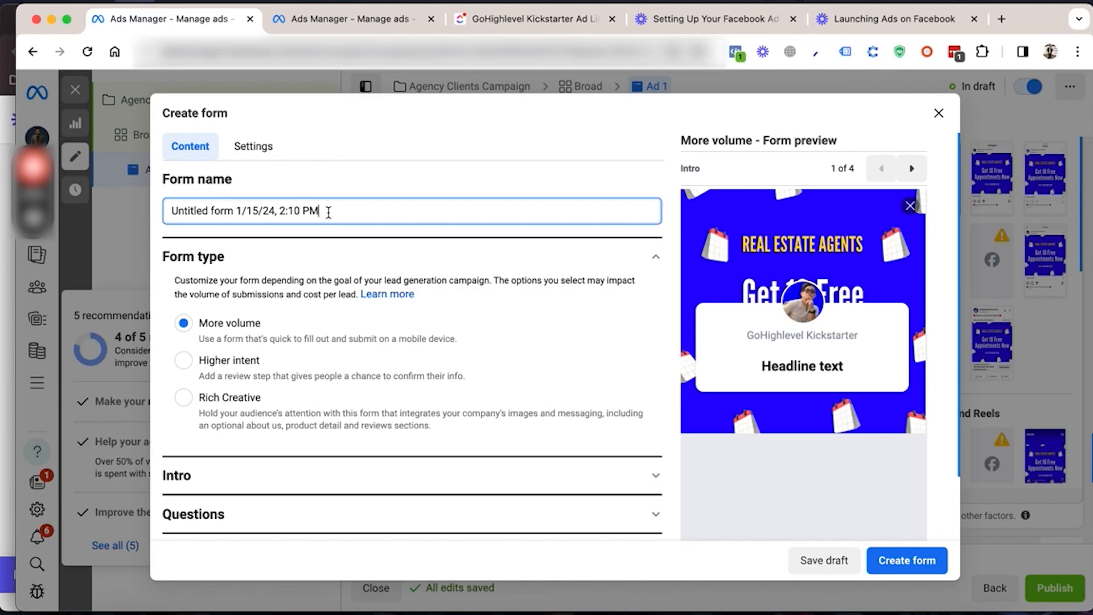
{"action": "key", "text": "super+a"}
{"action": "type", "text": "RE"}
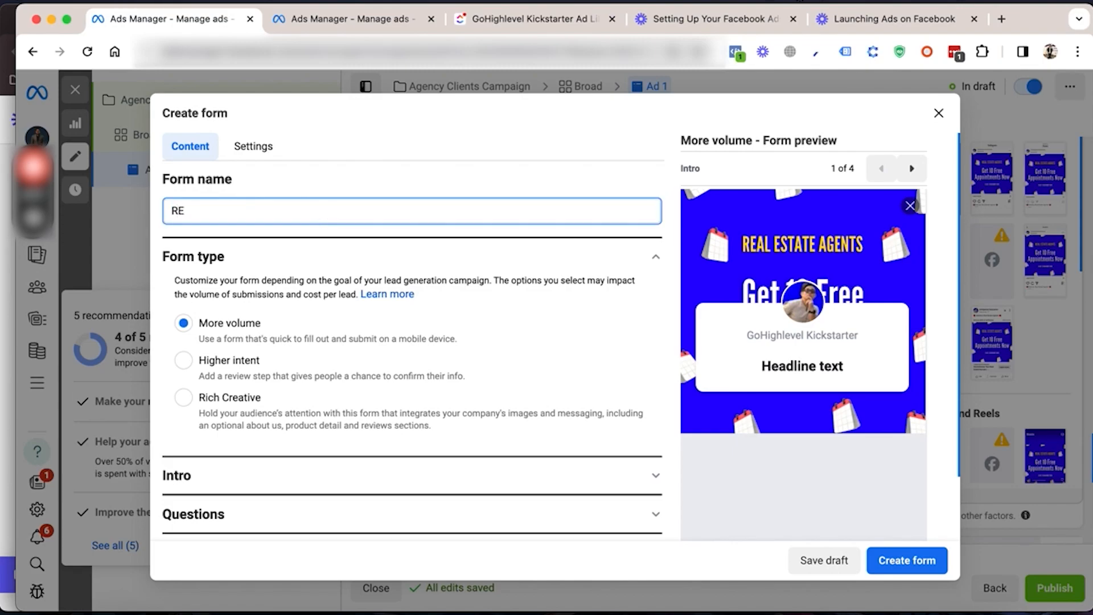
{"action": "type", "text": " Agents Form - 1/15/23"}
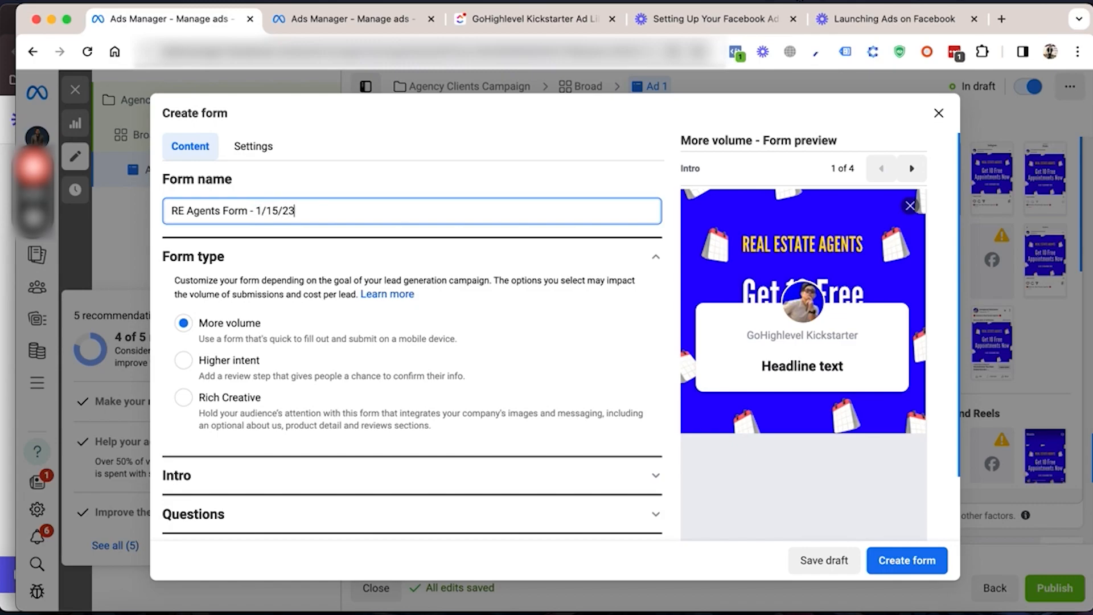
Step: Set the form's sharing to Open in its configuration and return to the form content
{"action": "left_click", "coordinate": [260, 157]}
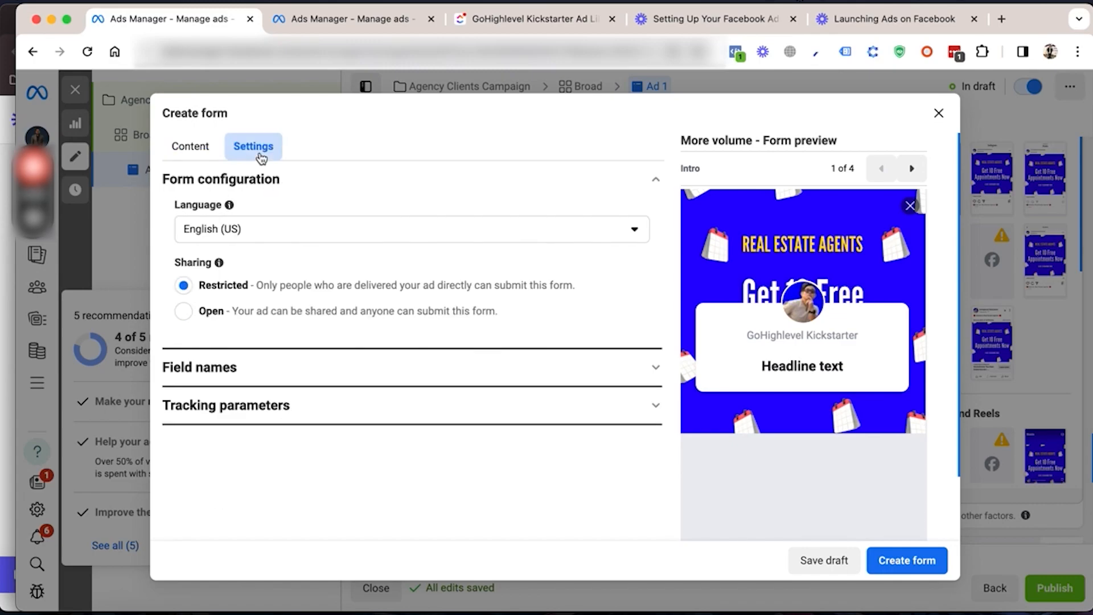
{"action": "left_click", "coordinate": [185, 311]}
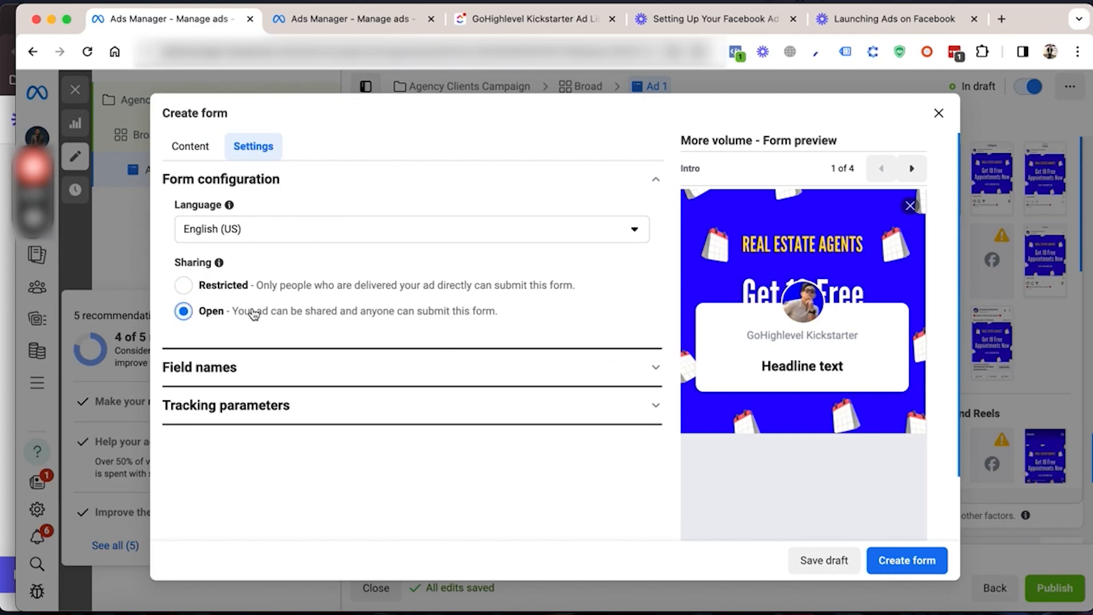
{"action": "left_click", "coordinate": [191, 147]}
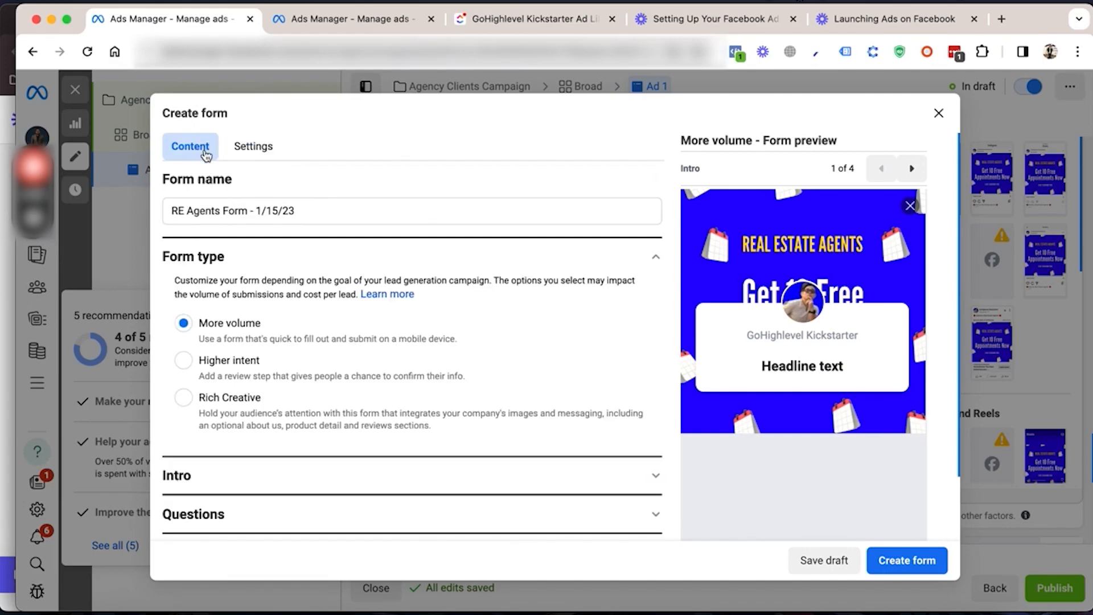
Step: Enter "Get Free Appointments And Close The Deals!" as the greeting headline in the form's intro
{"action": "scroll", "coordinate": [300, 317], "scroll_direction": "down", "scroll_amount": 2}
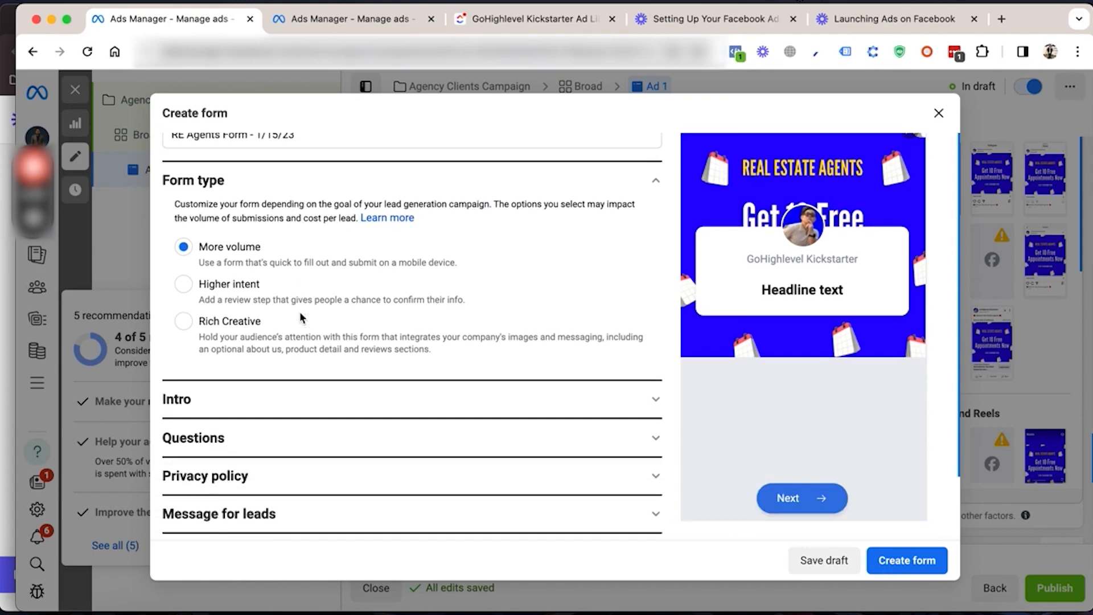
{"action": "left_click", "coordinate": [283, 408]}
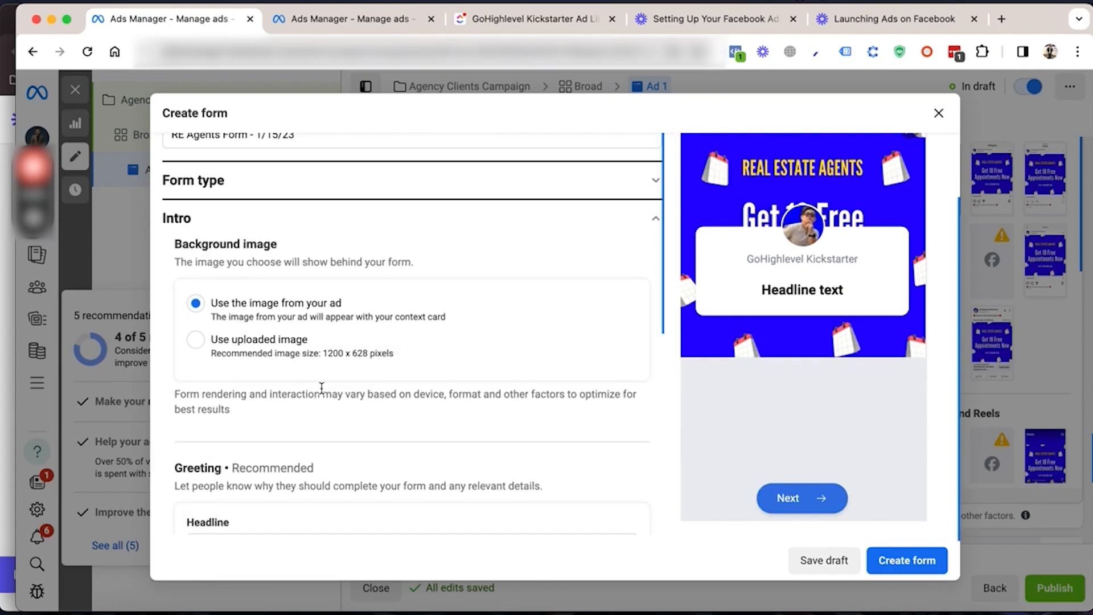
{"action": "scroll", "coordinate": [322, 388], "scroll_direction": "down", "scroll_amount": 1}
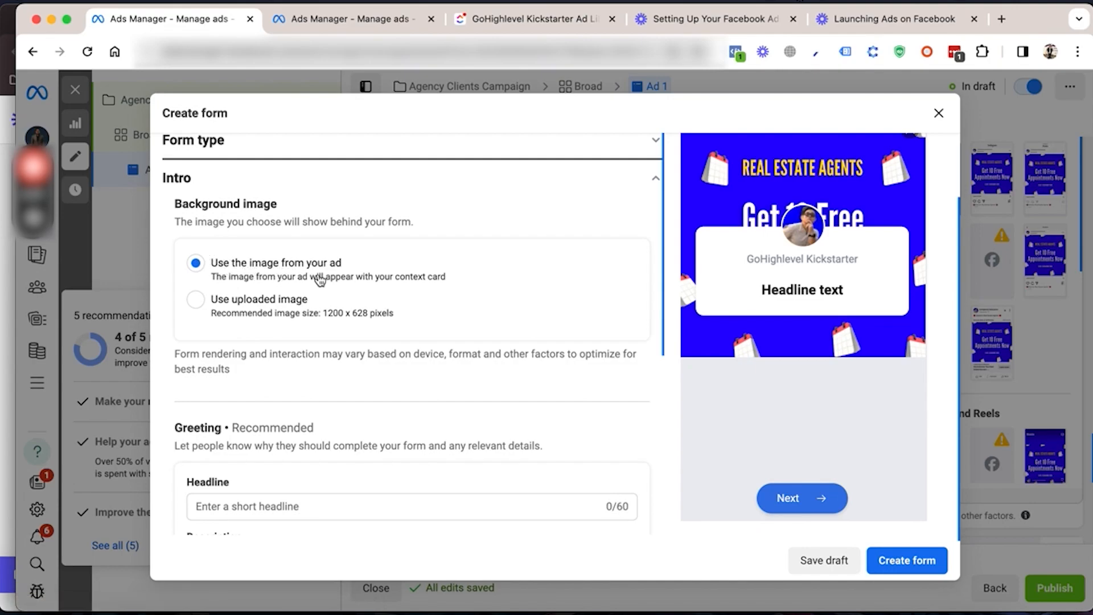
{"action": "scroll", "coordinate": [317, 279], "scroll_direction": "down", "scroll_amount": 5}
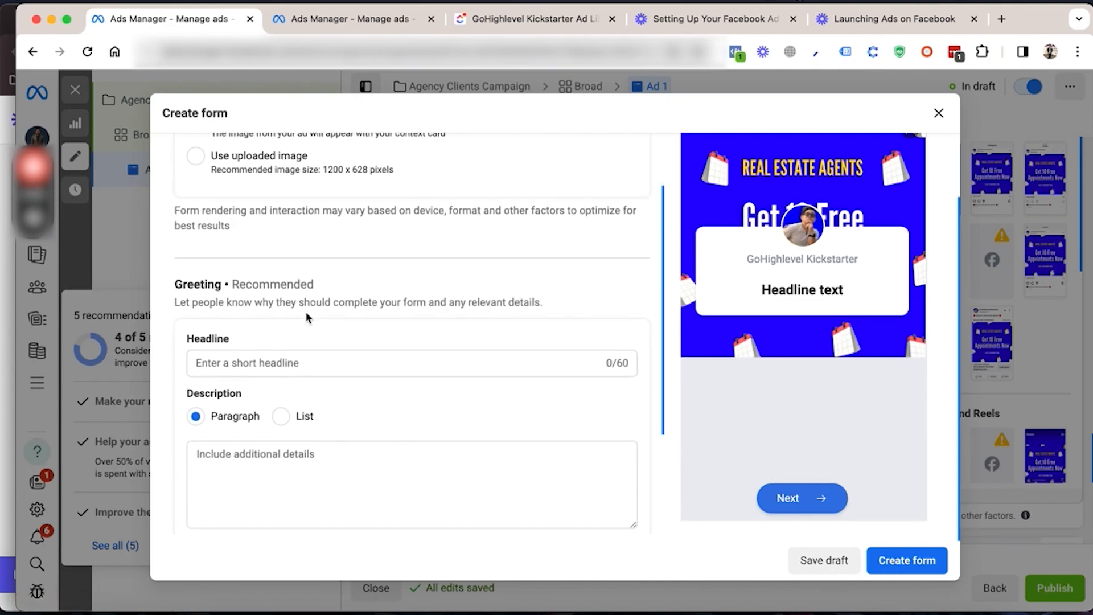
{"action": "scroll", "coordinate": [305, 316], "scroll_direction": "down", "scroll_amount": 2}
{"action": "left_click", "coordinate": [293, 308]}
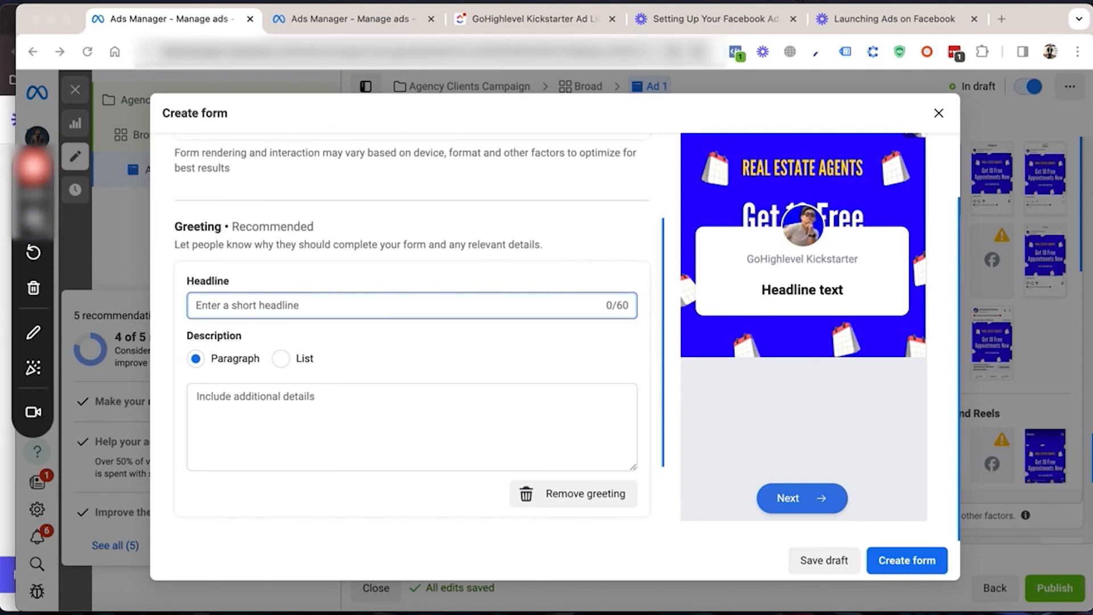
{"action": "left_click", "coordinate": [307, 311]}
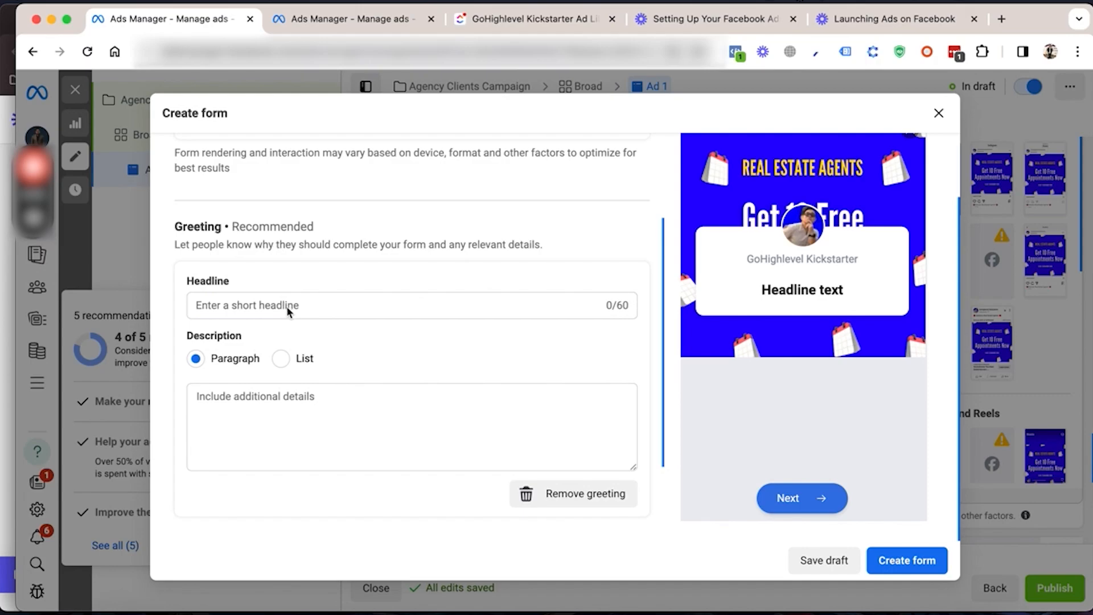
{"action": "left_click", "coordinate": [288, 307]}
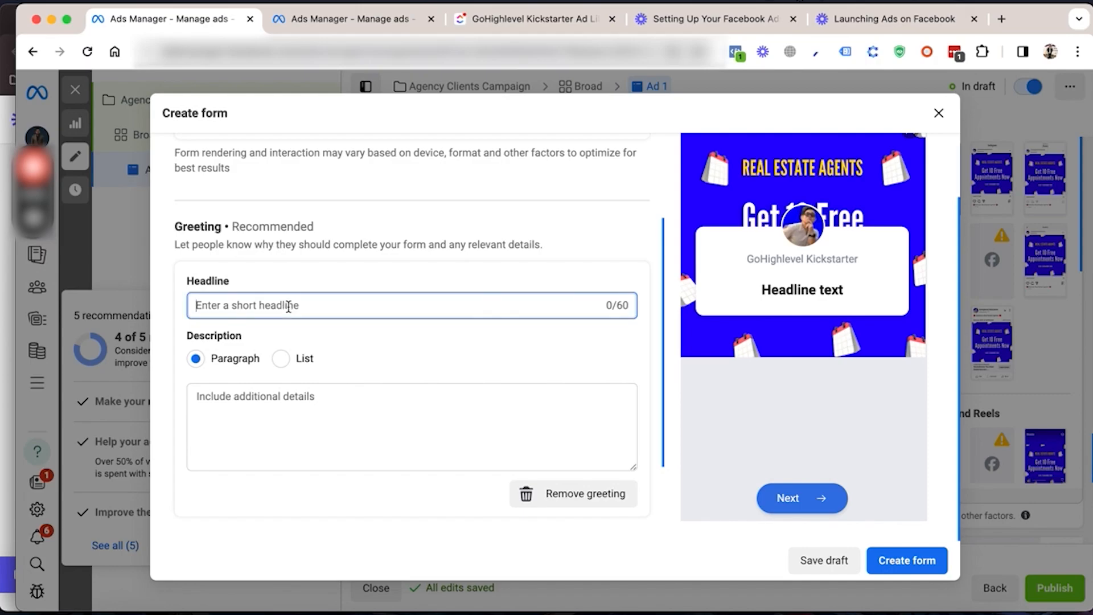
{"action": "type", "text": "Get "}
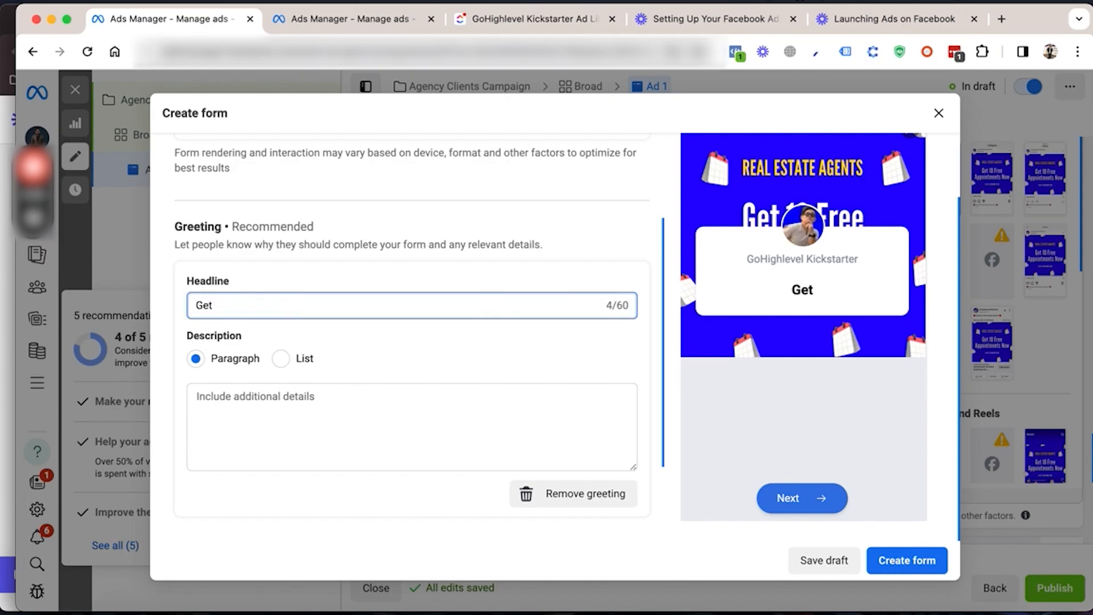
{"action": "type", "text": "Free"}
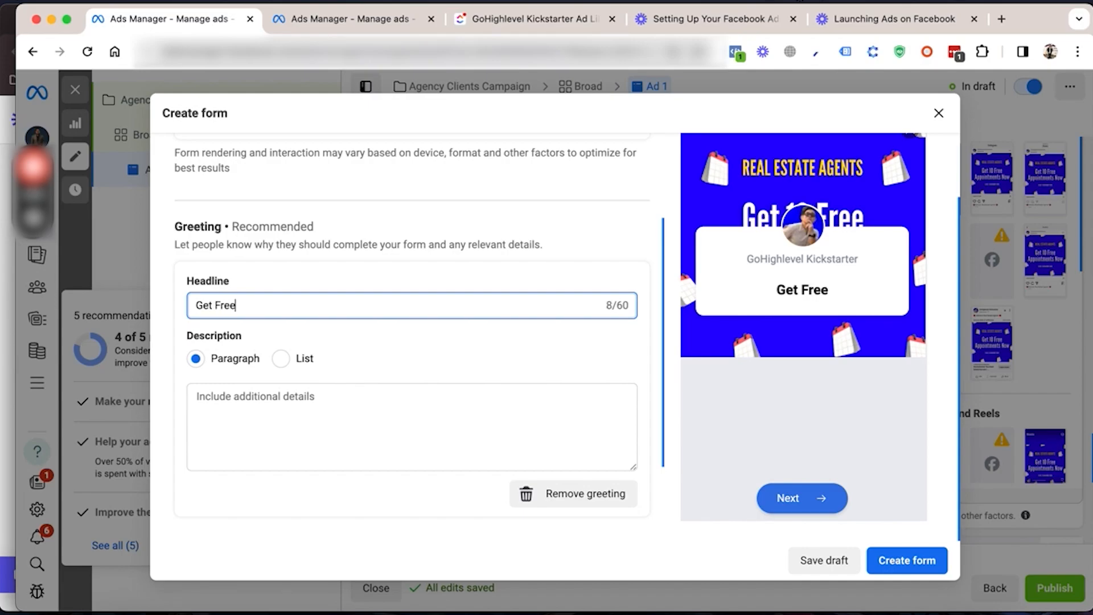
{"action": "type", "text": " Appoint"}
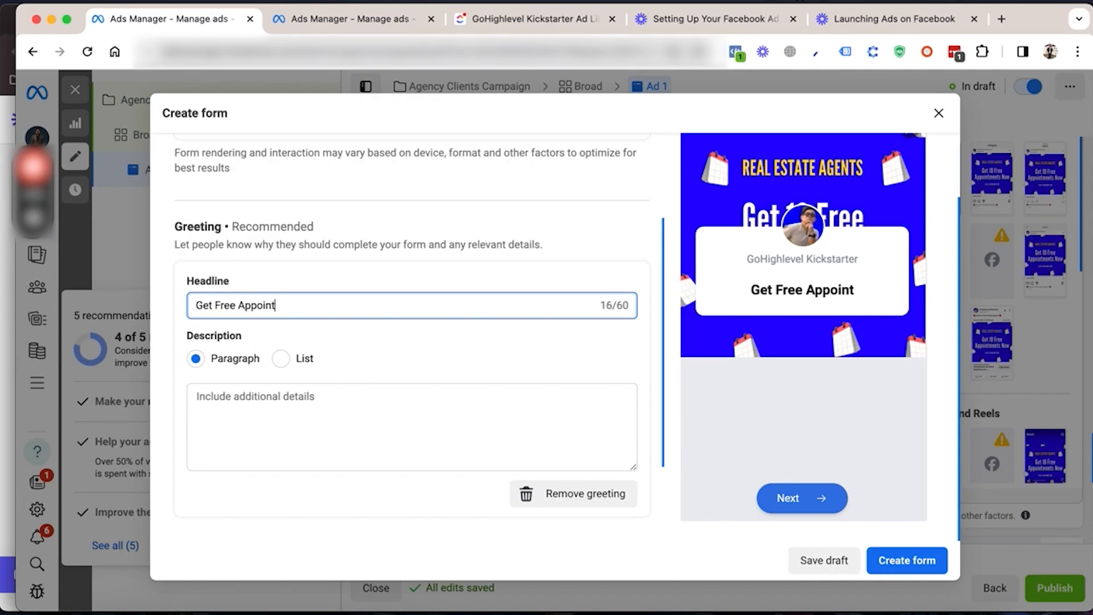
{"action": "type", "text": "ments And "}
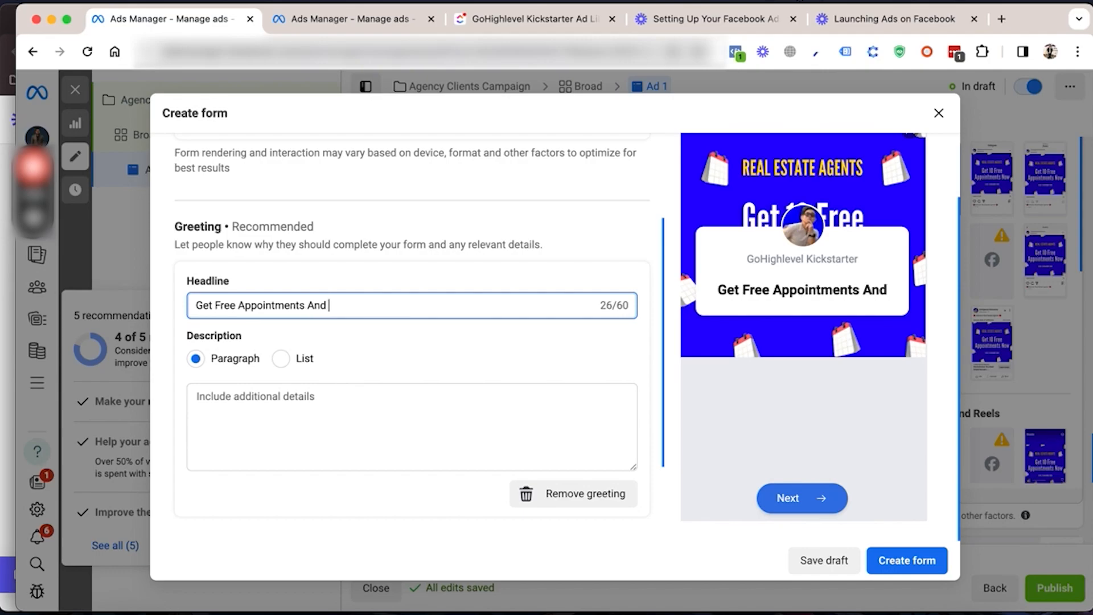
{"action": "type", "text": "Close The Deals!"}
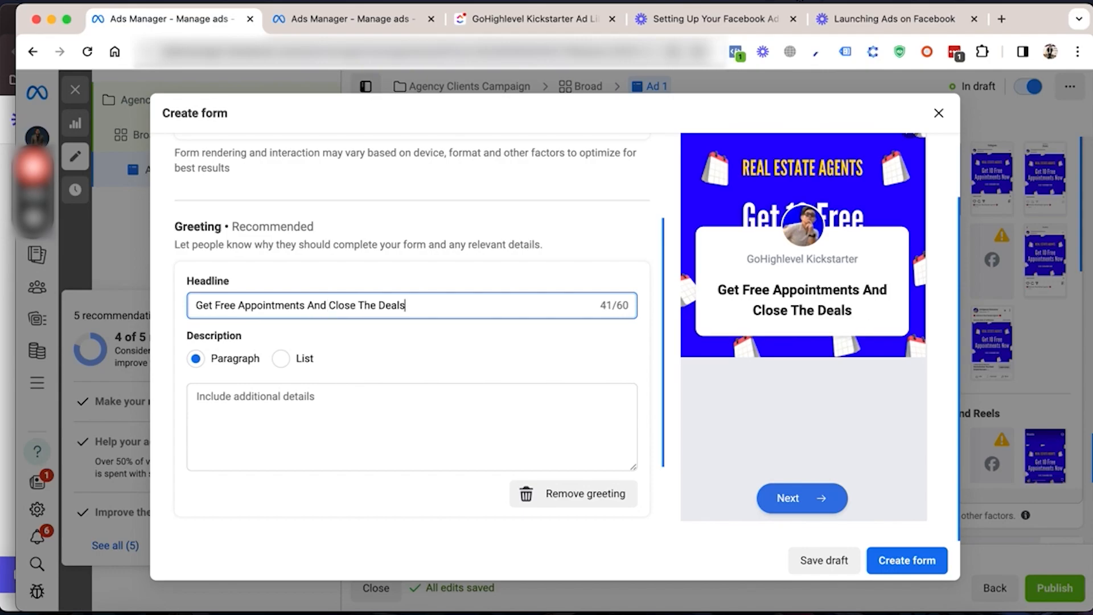
Step: Enter "10 Free Appointments" as the greeting's paragraph description
{"action": "left_click", "coordinate": [269, 396]}
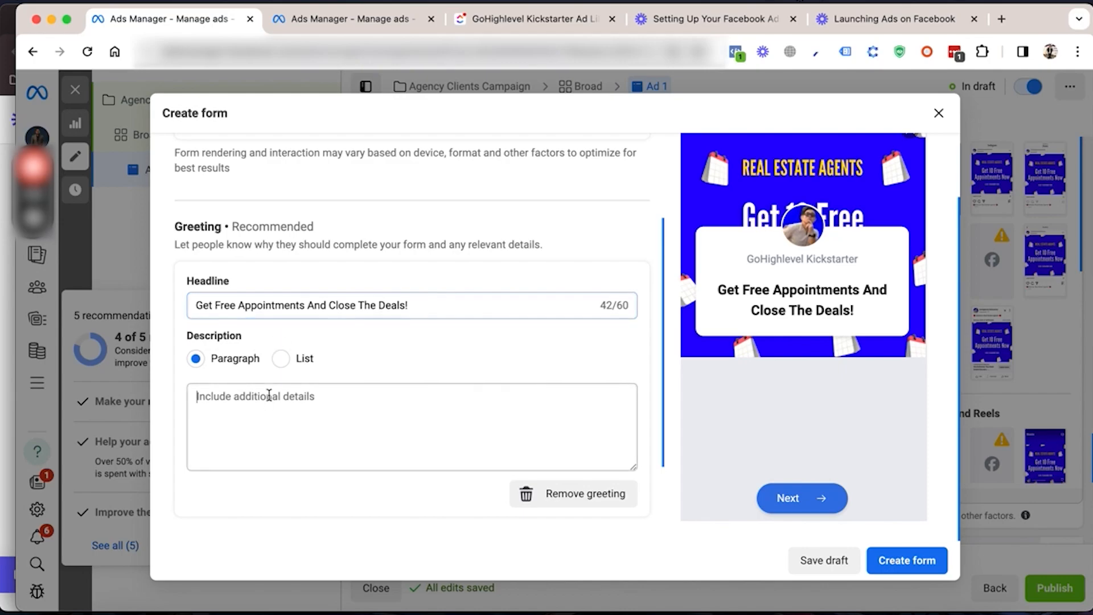
{"action": "type", "text": "10"}
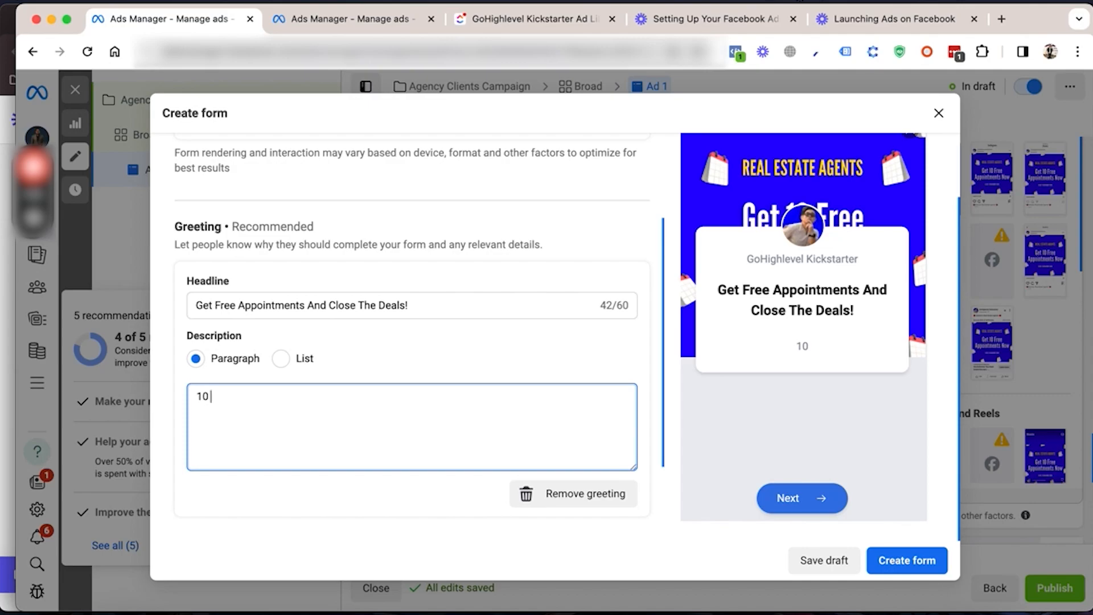
{"action": "type", "text": " Free Ap"}
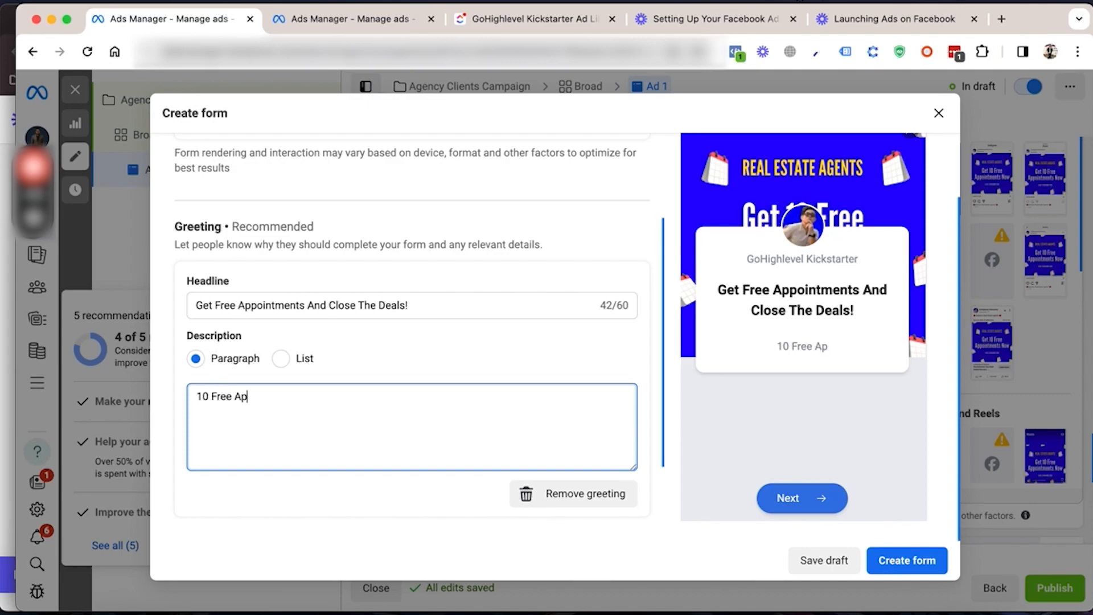
{"action": "type", "text": "pointments"}
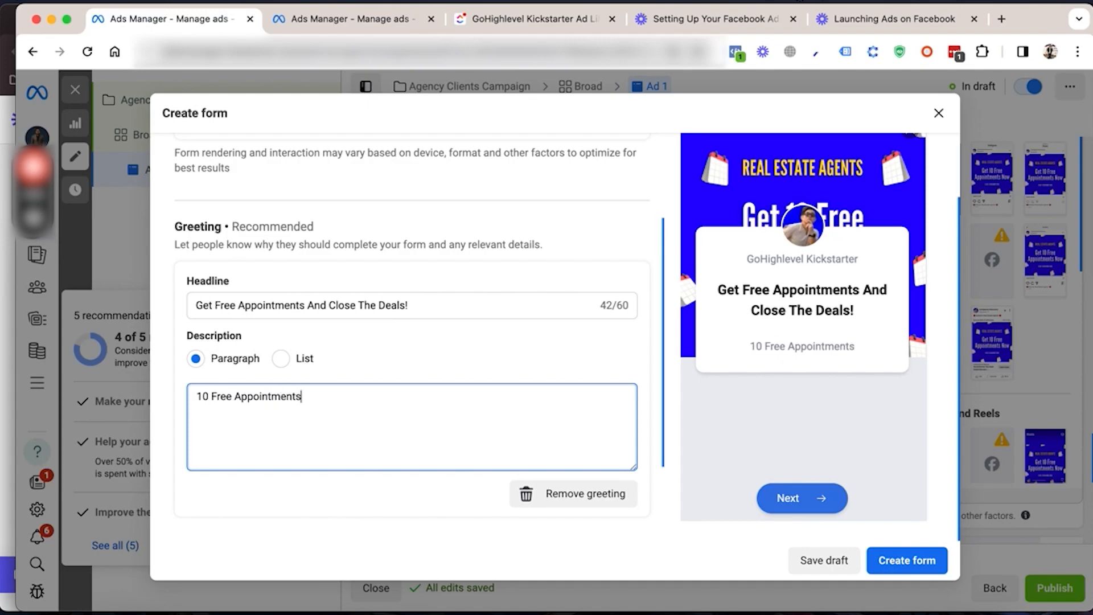
Step: Add a multiple-choice custom question asking "Do You Have An Existing Data List?" to the form
{"action": "scroll", "coordinate": [404, 364], "scroll_direction": "down", "scroll_amount": 3}
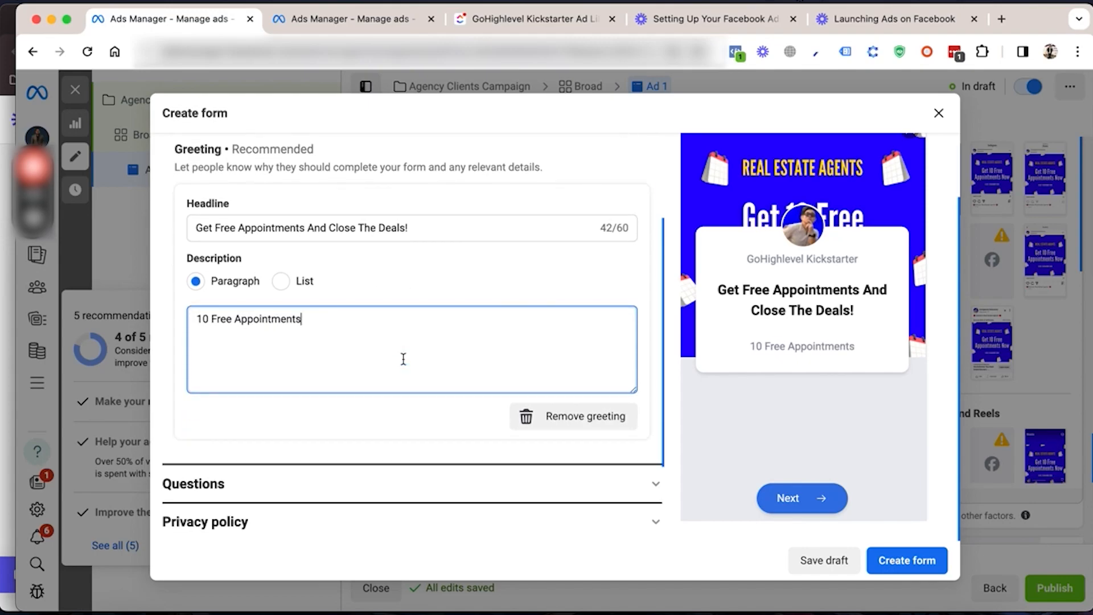
{"action": "left_click", "coordinate": [365, 451]}
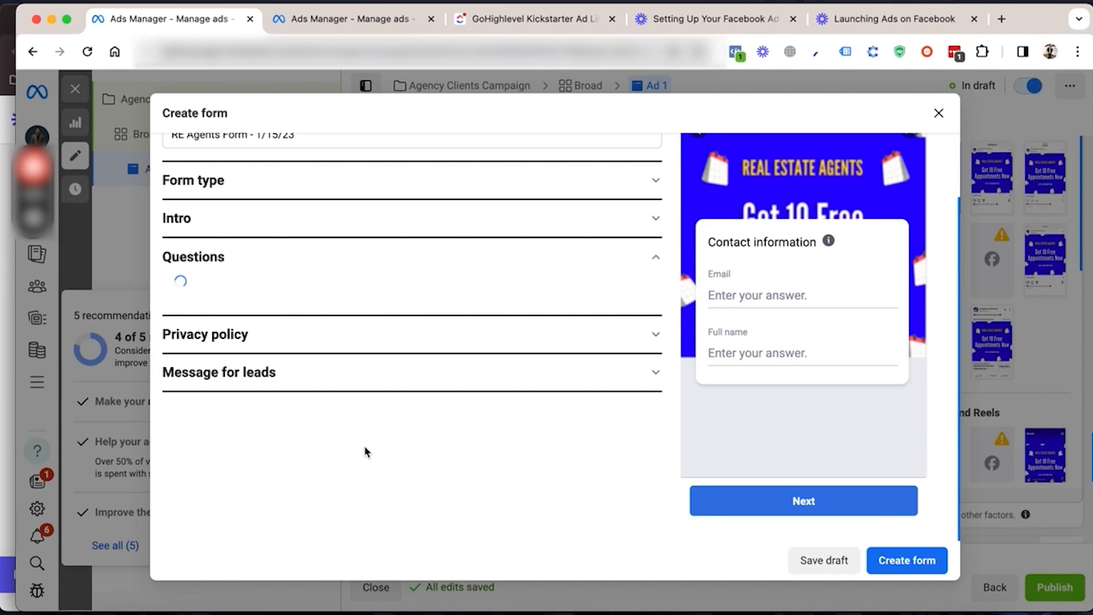
{"action": "scroll", "coordinate": [365, 451], "scroll_direction": "down", "scroll_amount": 2}
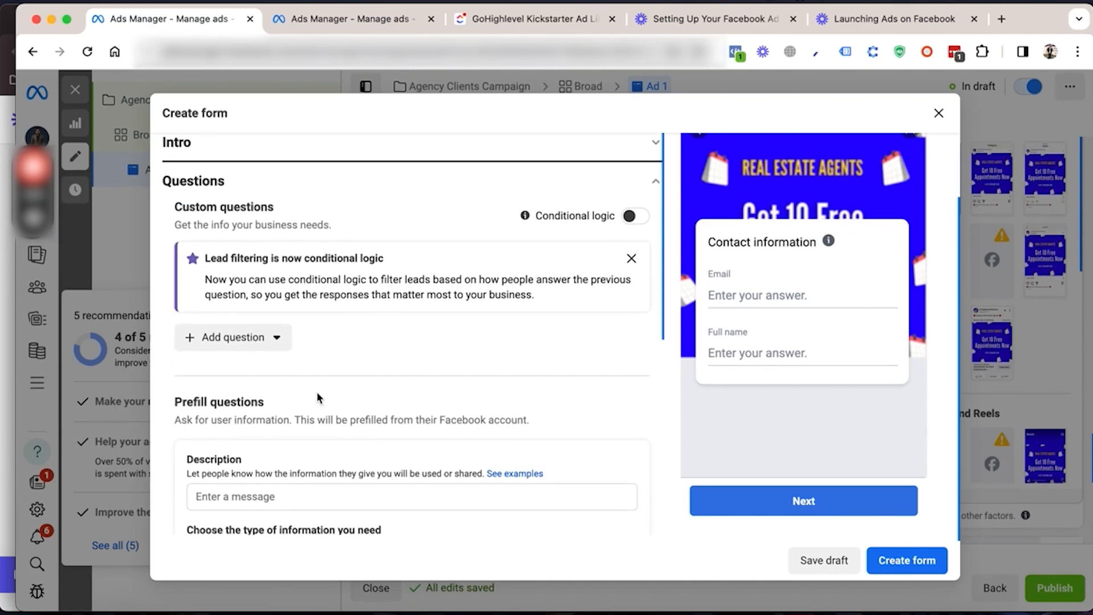
{"action": "left_click", "coordinate": [259, 340]}
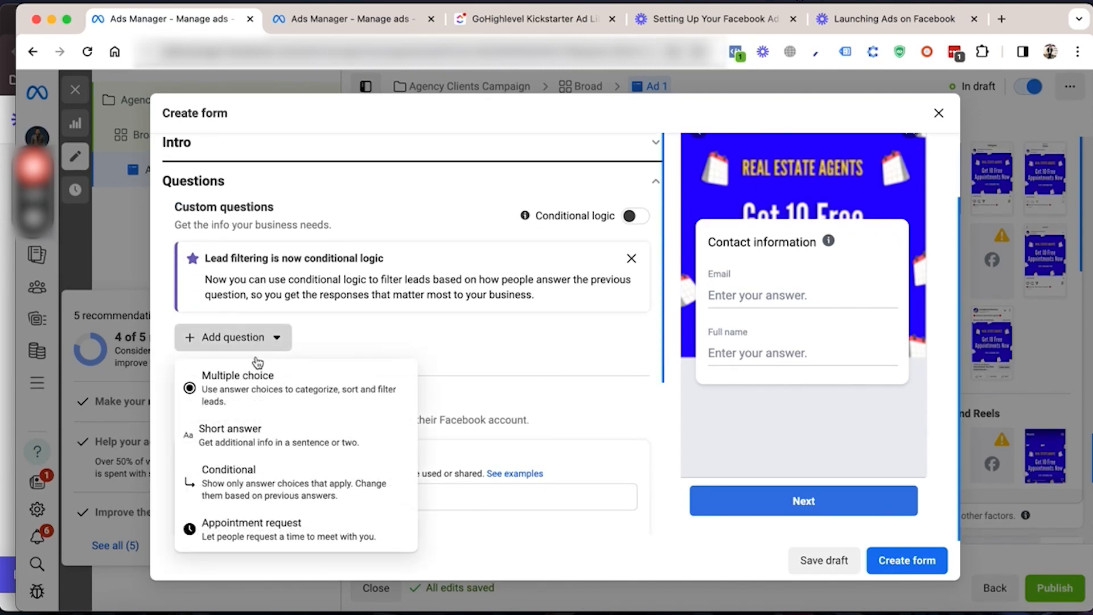
{"action": "left_click", "coordinate": [252, 391]}
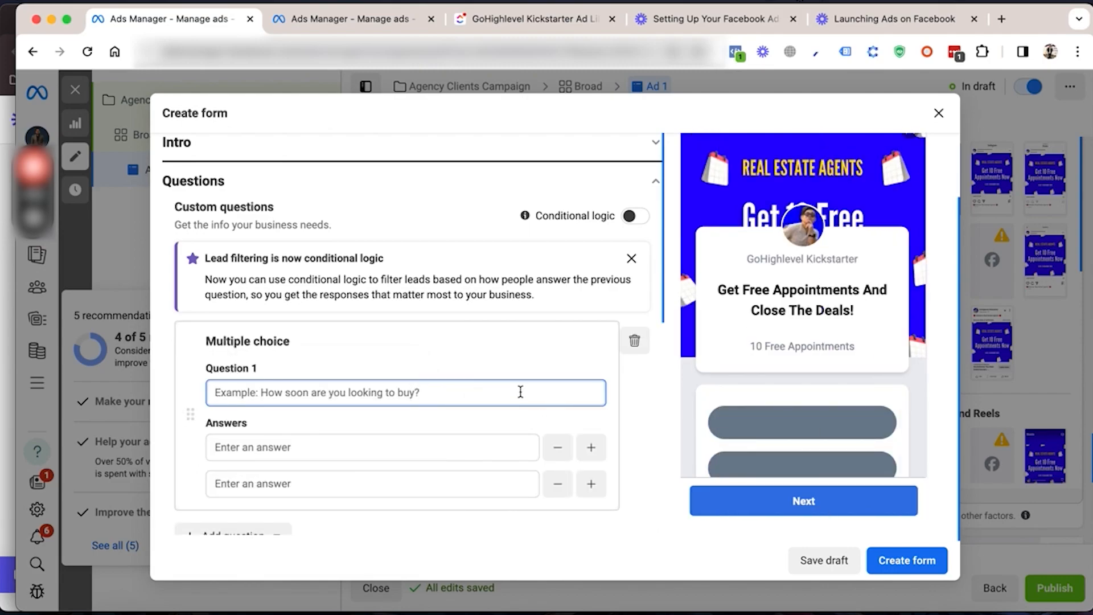
{"action": "type", "text": "Do You"}
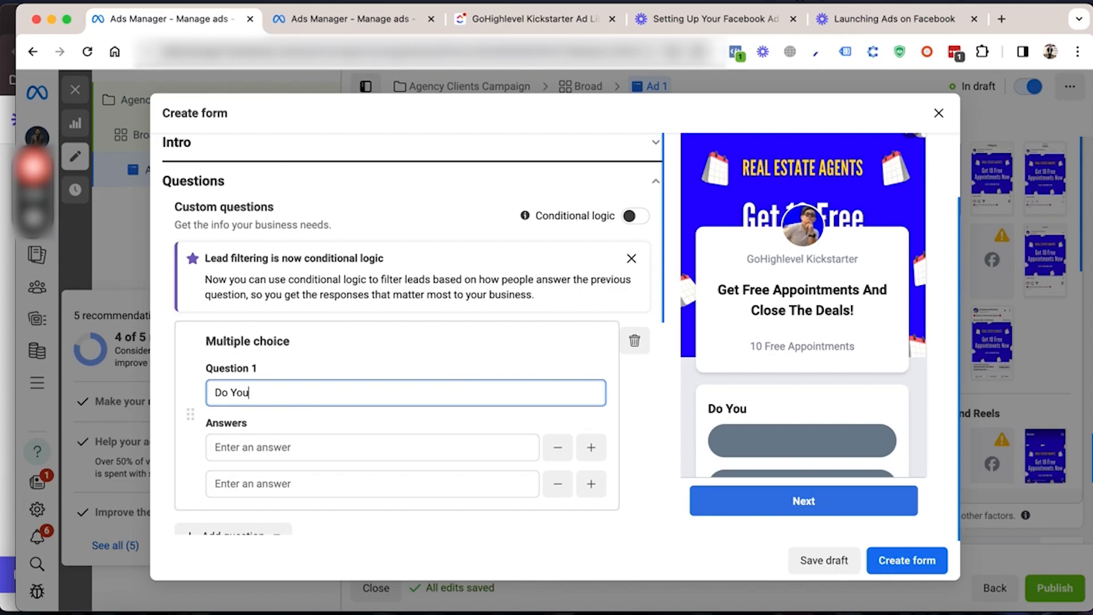
{"action": "type", "text": " Have An Ex"}
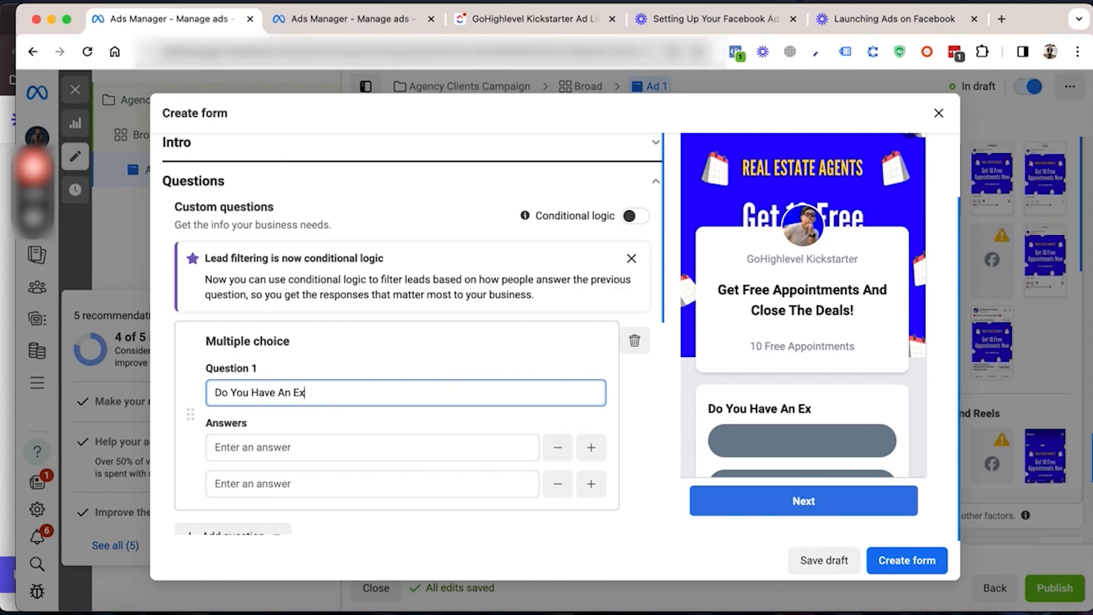
{"action": "type", "text": "isting Data List?"}
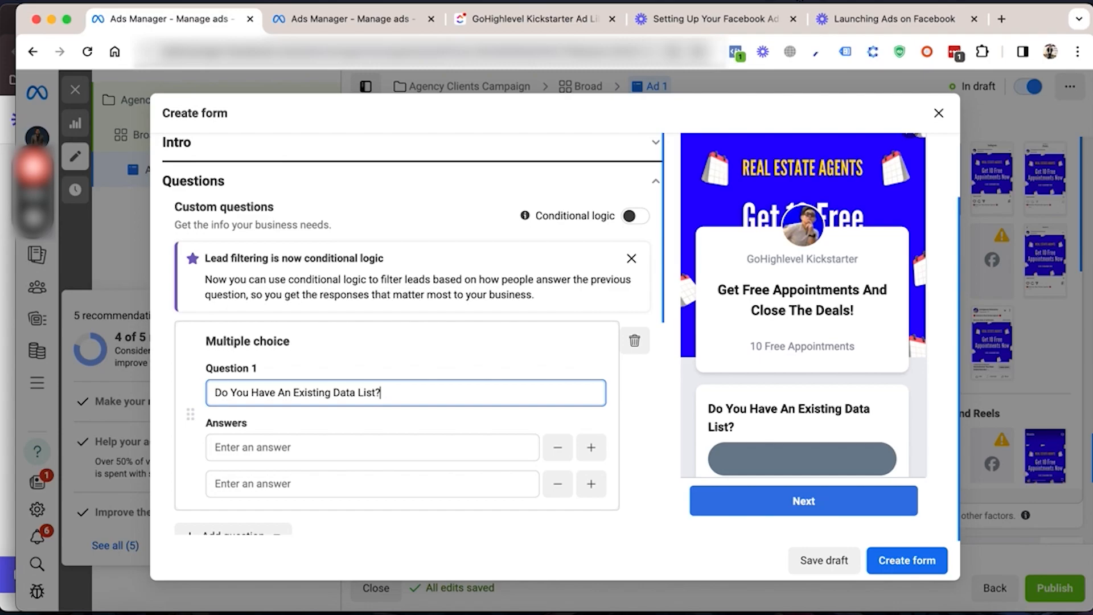
Step: Set the answers of the data list question to "Yes" and "No"
{"action": "left_click", "coordinate": [425, 447]}
{"action": "type", "text": "Yes"}
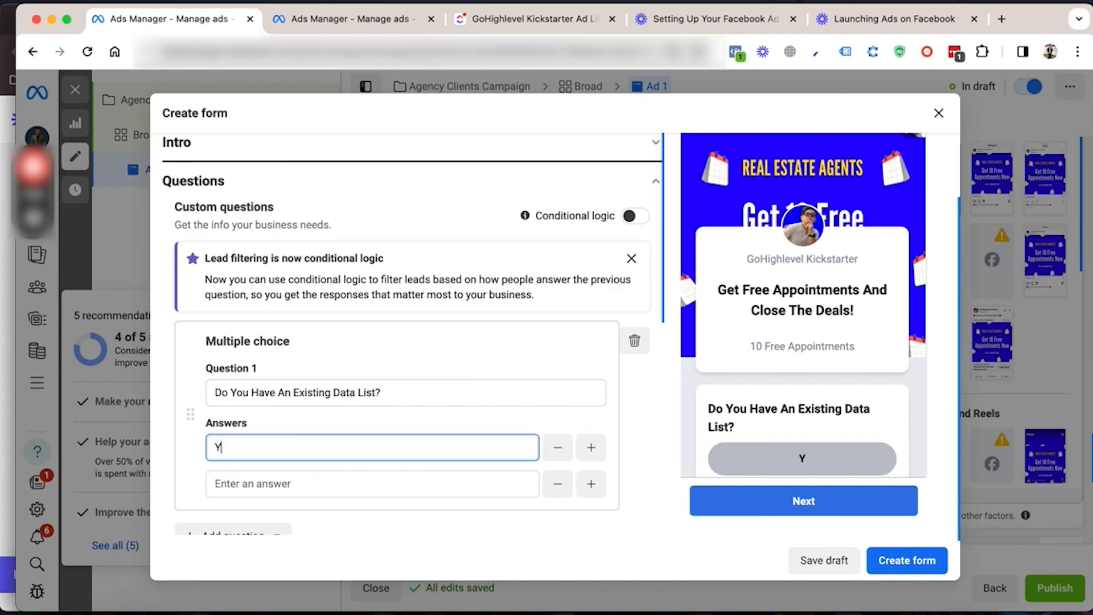
{"action": "left_click", "coordinate": [418, 482]}
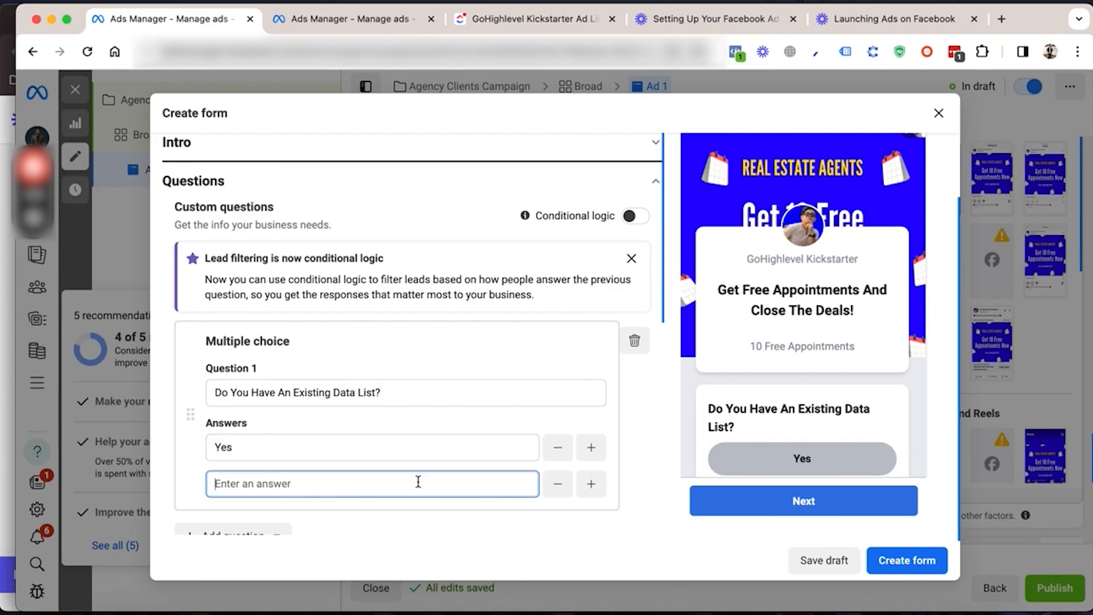
{"action": "type", "text": "No"}
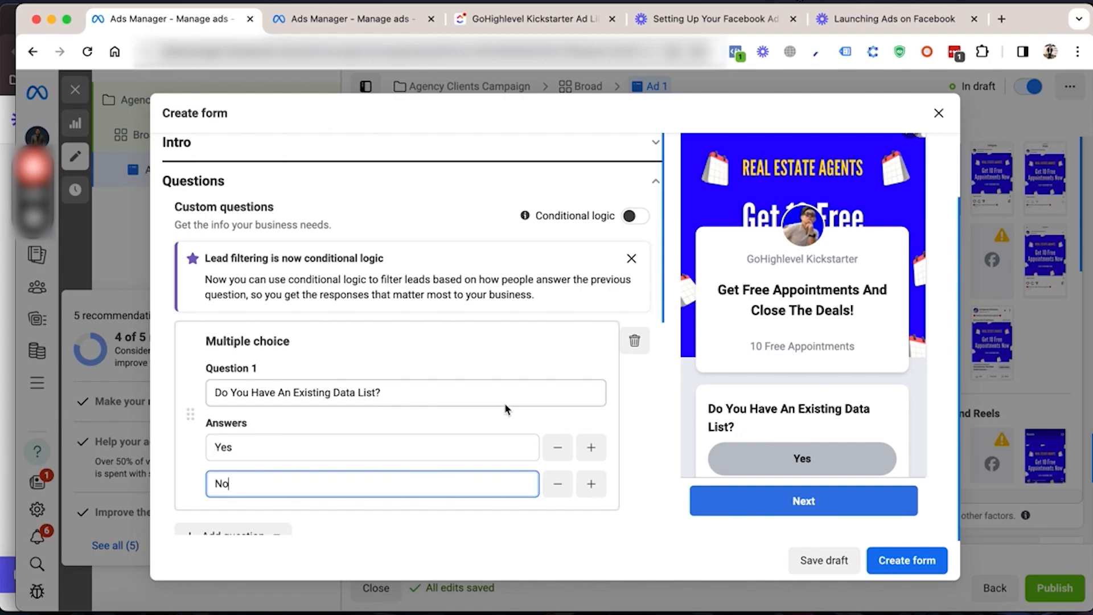
Step: Describe the prefill questions as "We will use this information for contact purpose only. Feel free to submit your contact information below."
{"action": "scroll", "coordinate": [489, 427], "scroll_direction": "down", "scroll_amount": 5}
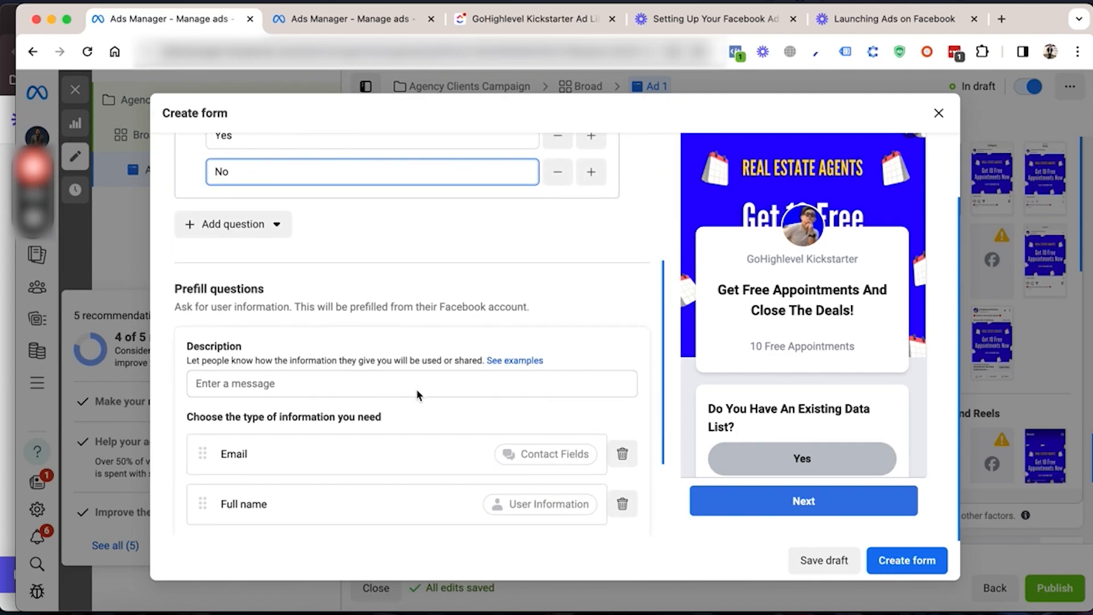
{"action": "left_click", "coordinate": [357, 379]}
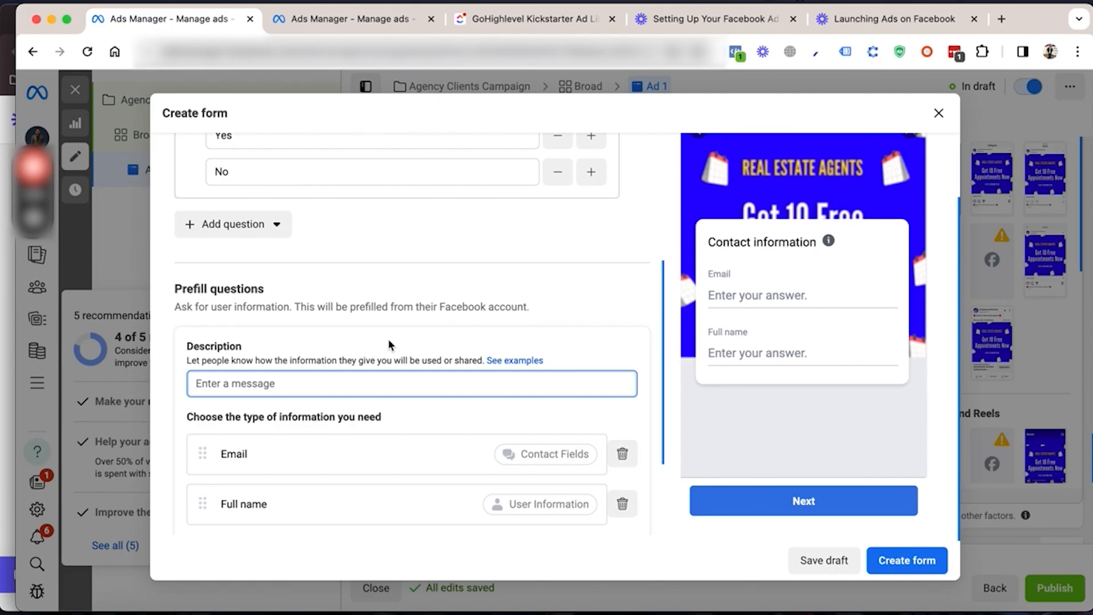
{"action": "left_click", "coordinate": [33, 219]}
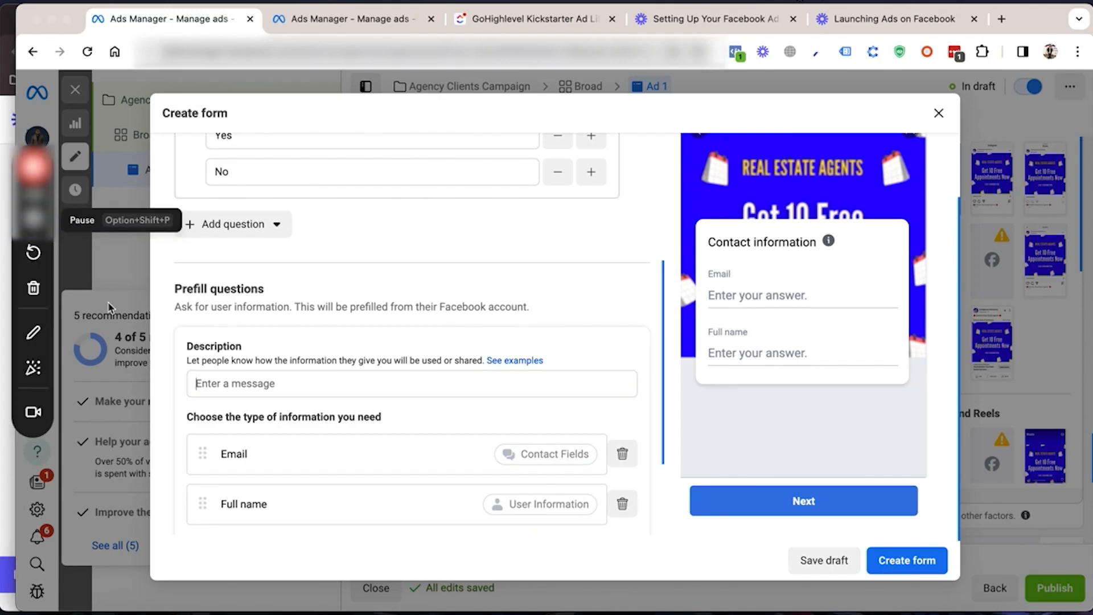
{"action": "left_click", "coordinate": [229, 385]}
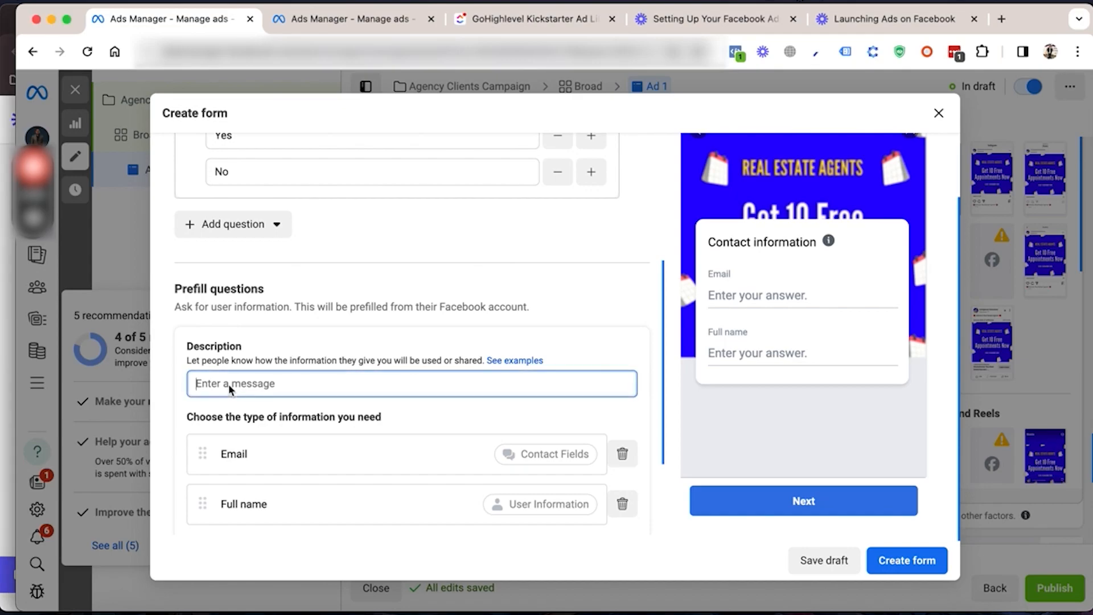
{"action": "type", "text": "We will use this information for contact purpose only. Feel free to submit your contact information below."}
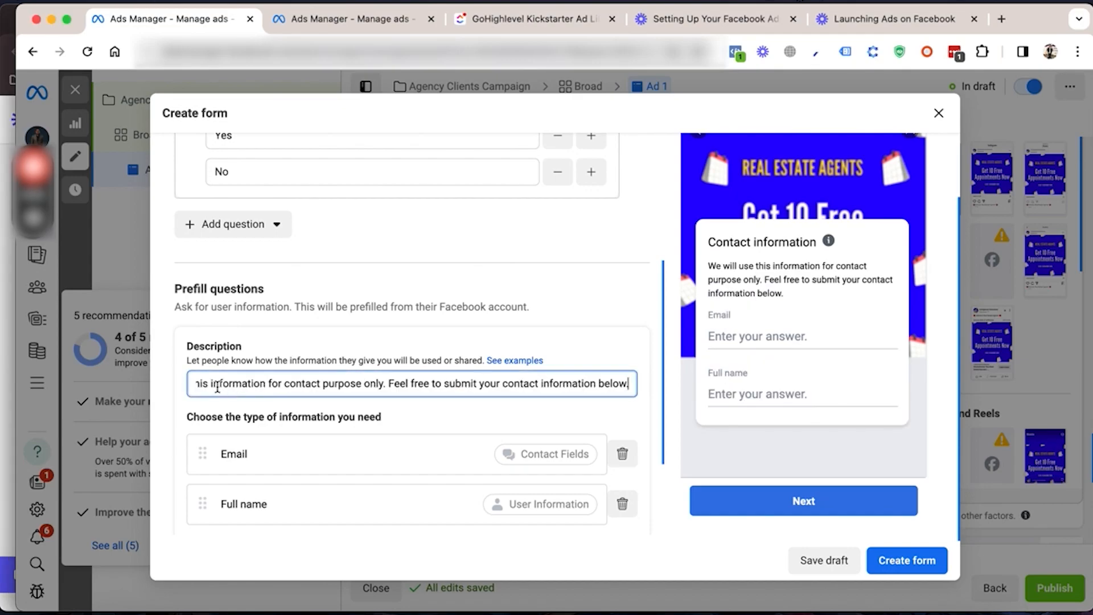
{"action": "left_click_drag", "start_coordinate": [219, 383], "coordinate": [182, 382]}
{"action": "key", "text": "Left"}
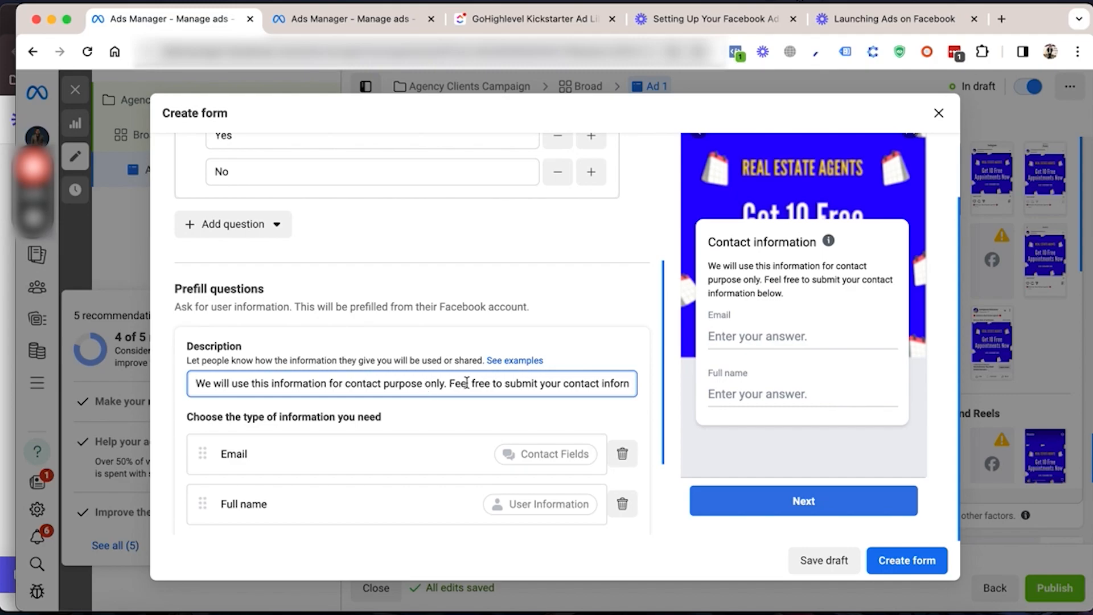
{"action": "left_click_drag", "start_coordinate": [586, 388], "coordinate": [637, 392]}
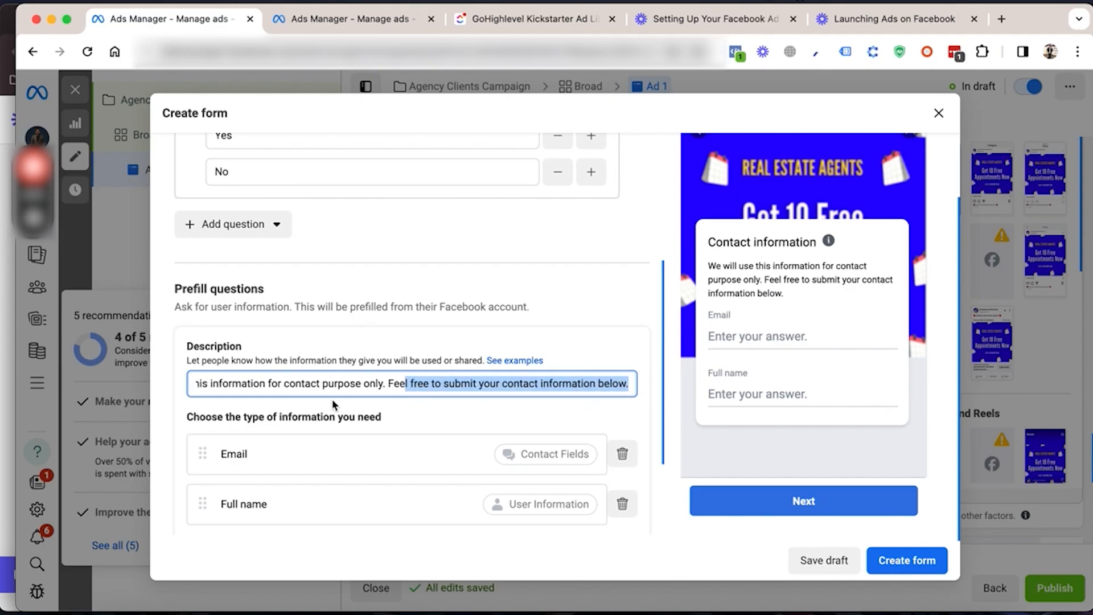
{"action": "left_click", "coordinate": [328, 381]}
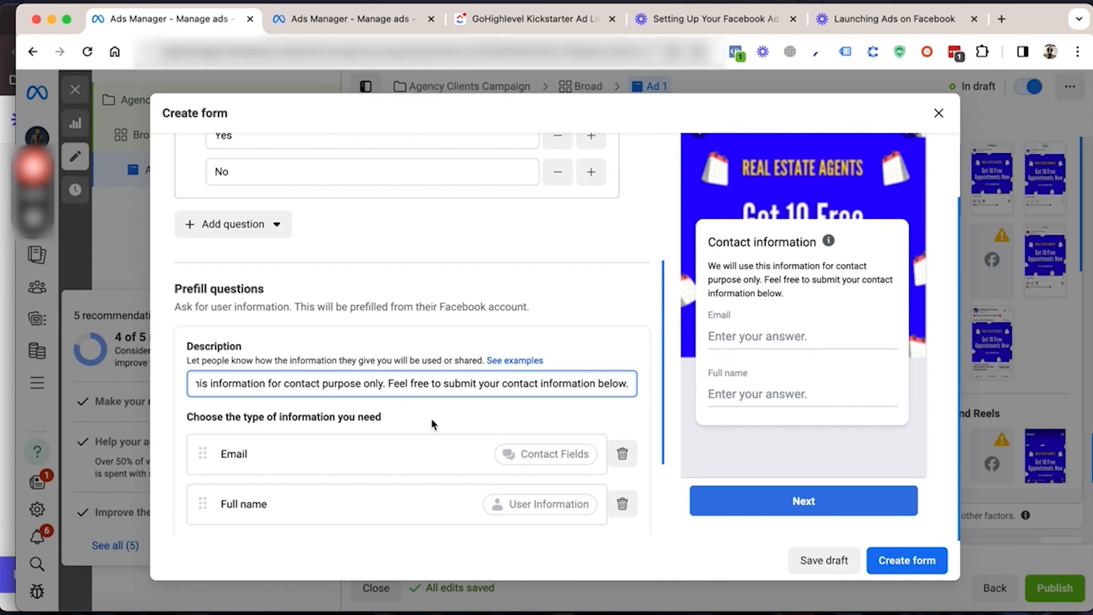
Step: Try to move the Full name field above Email in the prefill questions
{"action": "scroll", "coordinate": [441, 424], "scroll_direction": "down", "scroll_amount": 1}
{"action": "scroll", "coordinate": [441, 425], "scroll_direction": "down", "scroll_amount": 5}
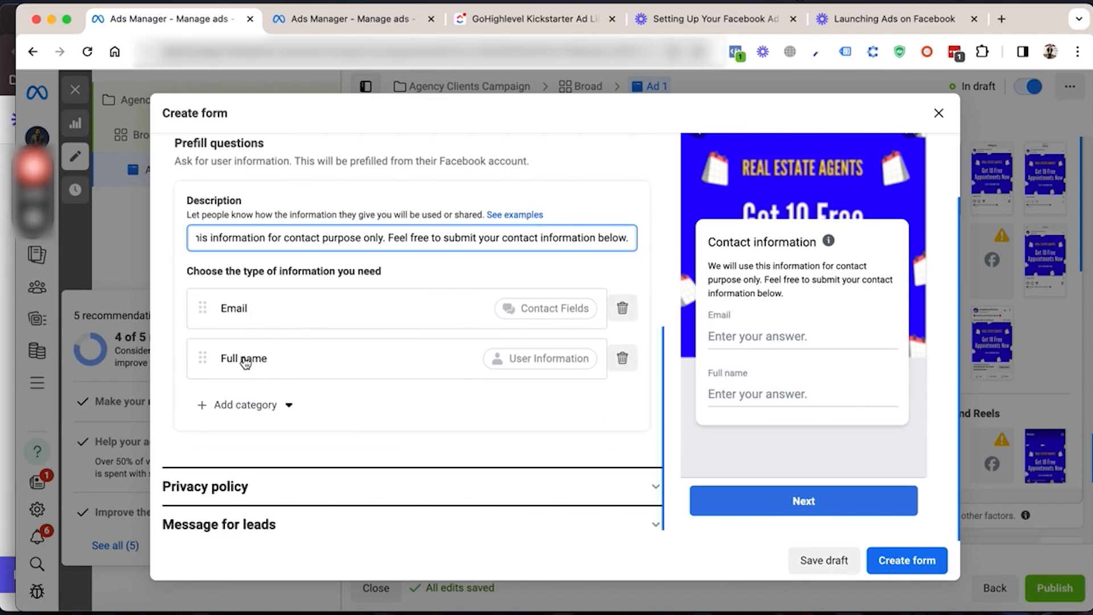
{"action": "left_click_drag", "start_coordinate": [204, 357], "coordinate": [205, 311]}
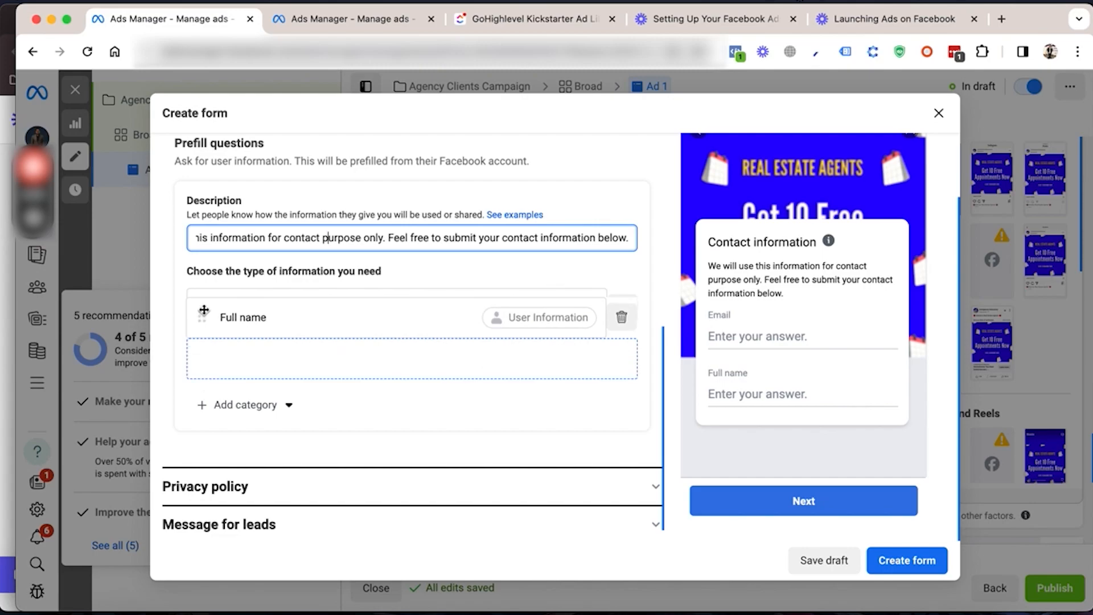
Step: Add the Phone number and City contact fields to the information requested in the prefill questions
{"action": "left_click", "coordinate": [242, 405]}
{"action": "mouse_move", "coordinate": [252, 443]}
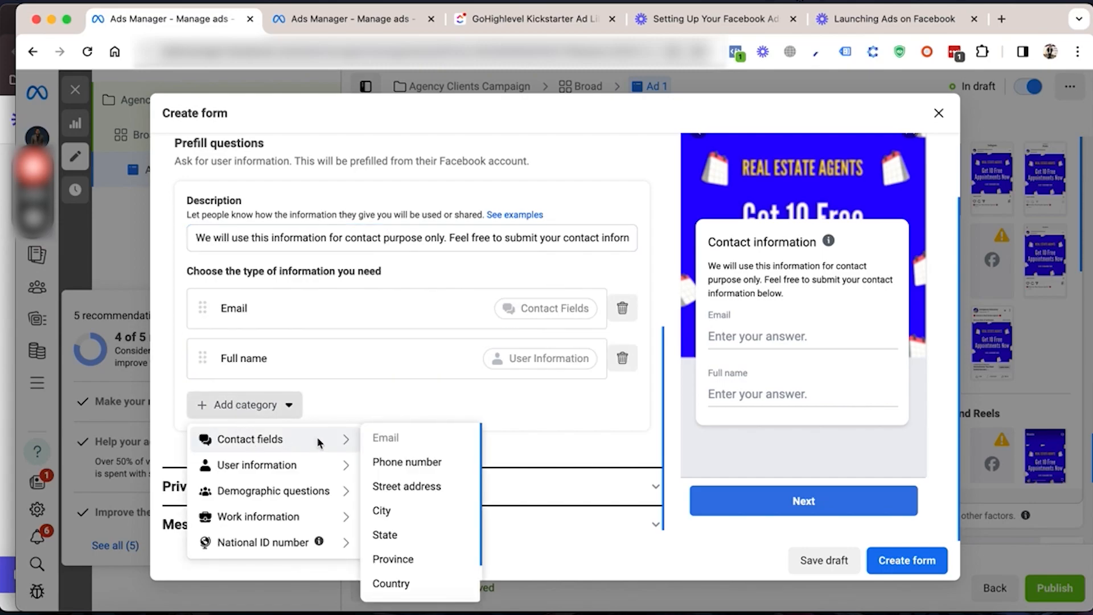
{"action": "left_click", "coordinate": [406, 462]}
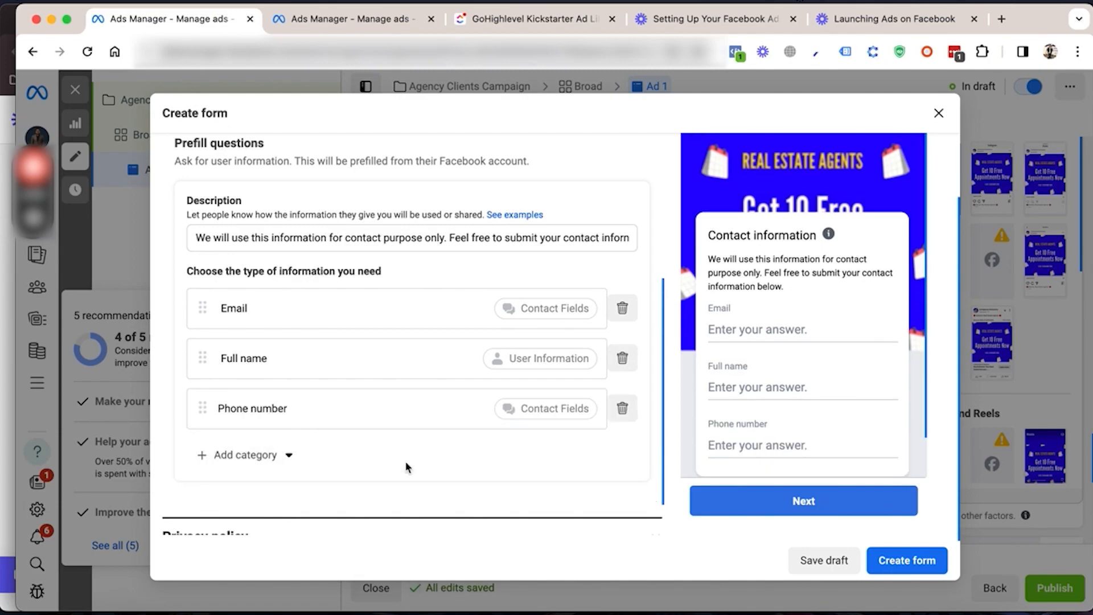
{"action": "left_click", "coordinate": [256, 460]}
{"action": "mouse_move", "coordinate": [277, 490]}
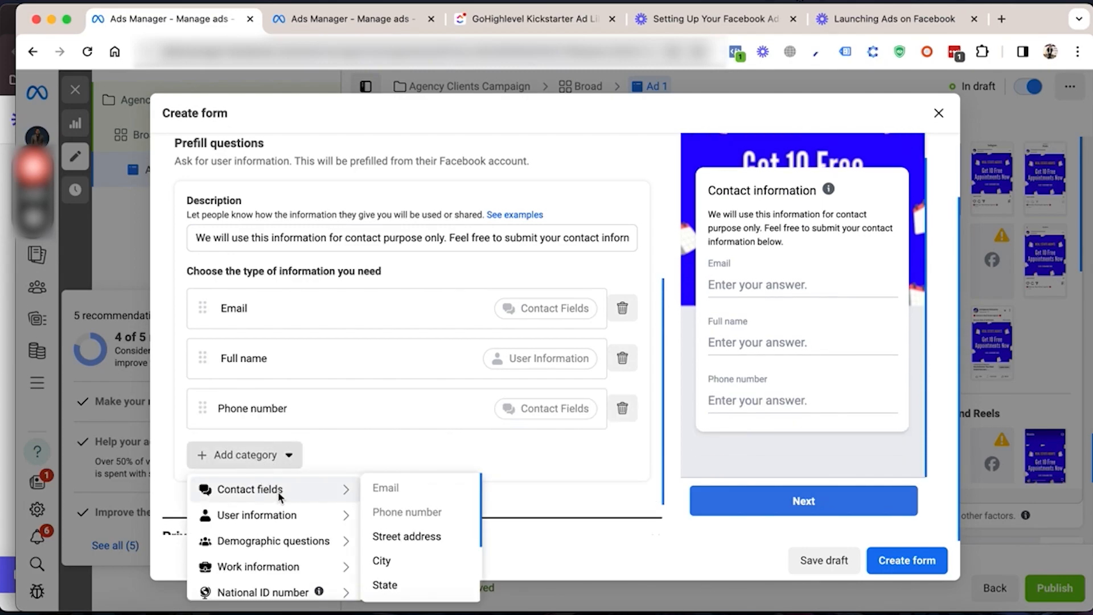
{"action": "left_click", "coordinate": [407, 560]}
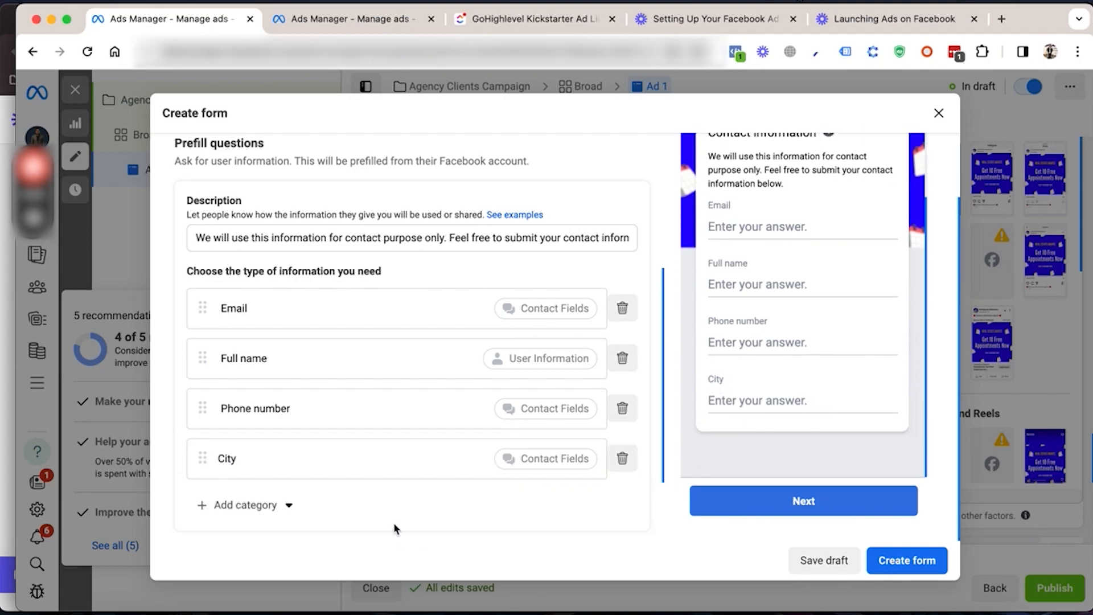
Step: Set the form's privacy policy link to vicolize.com/privacy-policy and open the message for leads settings
{"action": "scroll", "coordinate": [378, 490], "scroll_direction": "down", "scroll_amount": 4}
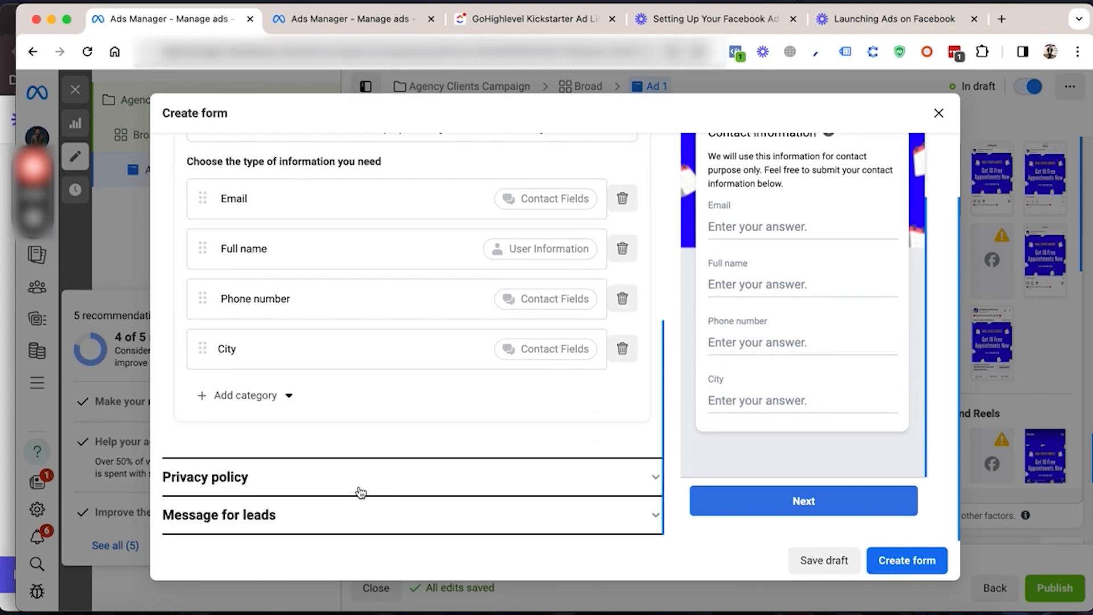
{"action": "left_click", "coordinate": [360, 492]}
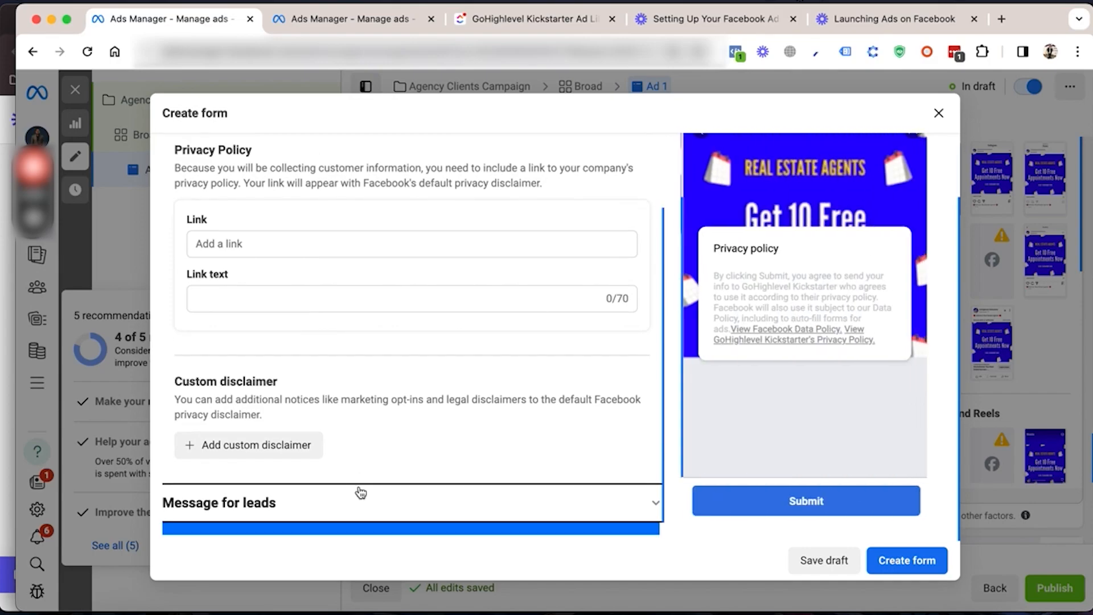
{"action": "left_click", "coordinate": [248, 256]}
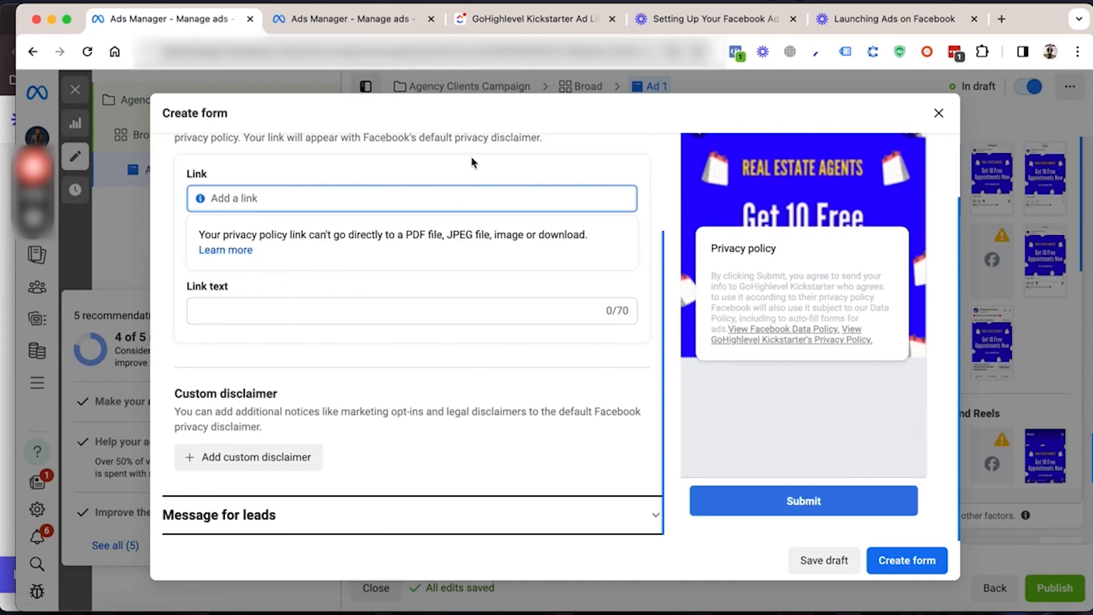
{"action": "type", "text": "v"}
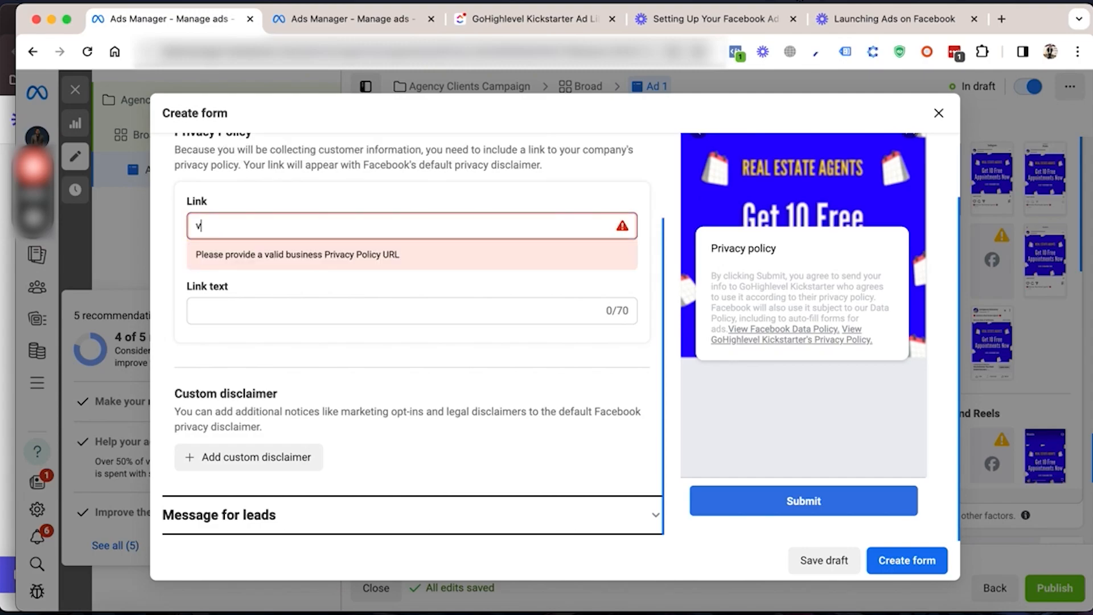
{"action": "type", "text": "icolize.com/privacy-"}
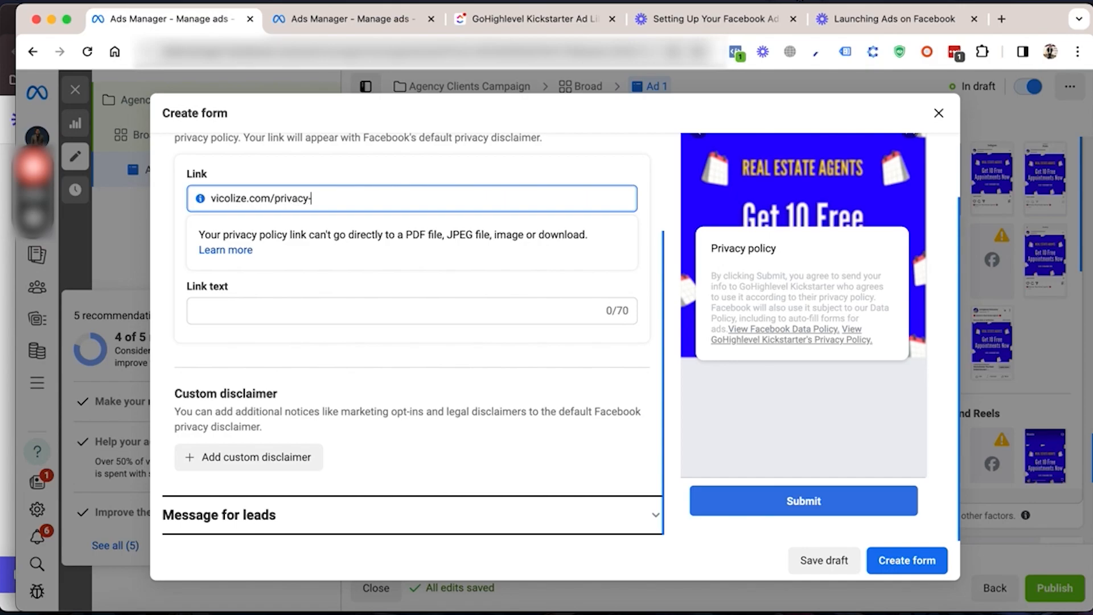
{"action": "type", "text": "policy"}
{"action": "left_click", "coordinate": [335, 516]}
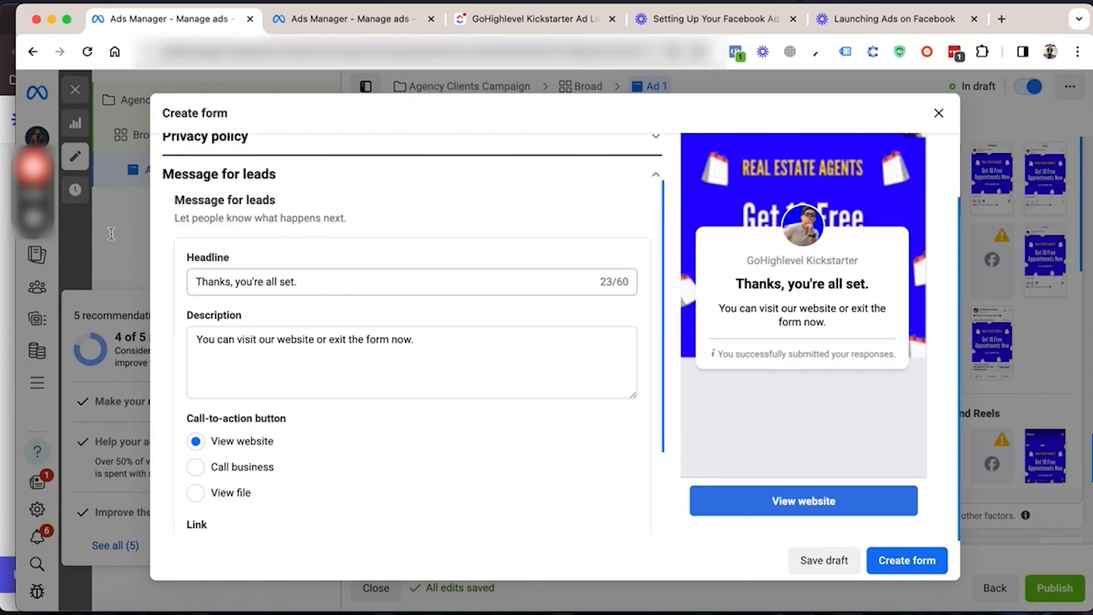
Step: Change the message for leads description to "You can book an appointment with us now or you can exit this form"
{"action": "left_click", "coordinate": [33, 219]}
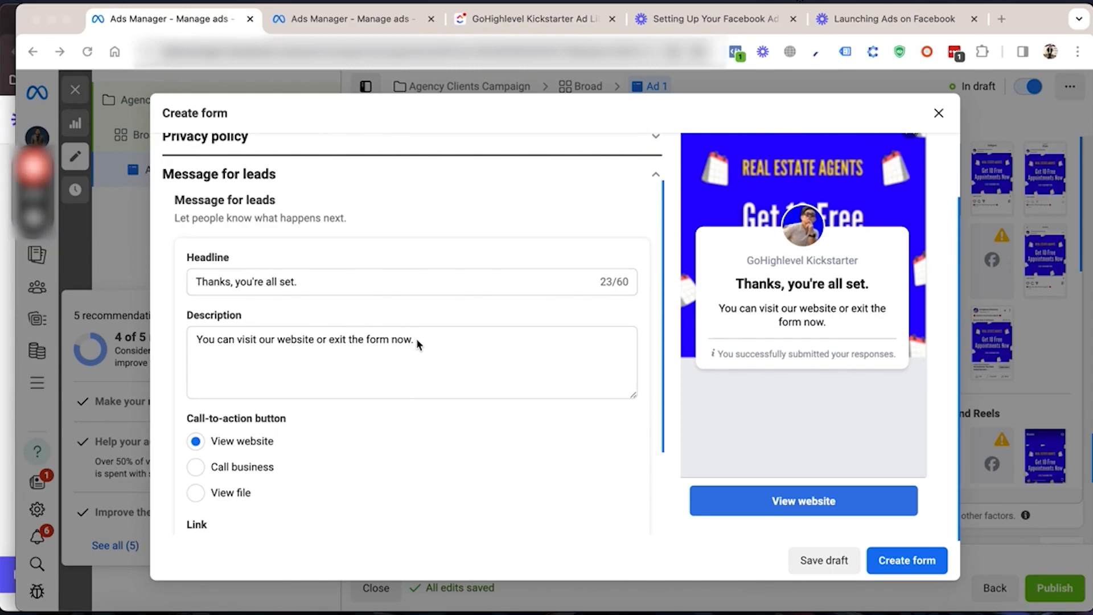
{"action": "left_click", "coordinate": [239, 345]}
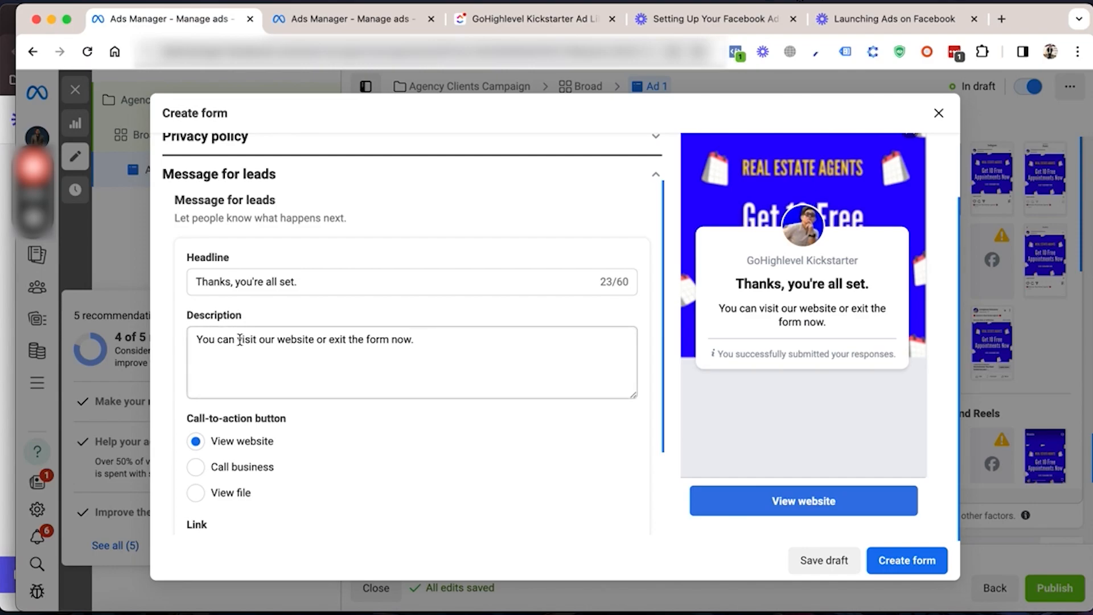
{"action": "left_click_drag", "start_coordinate": [281, 340], "coordinate": [431, 350]}
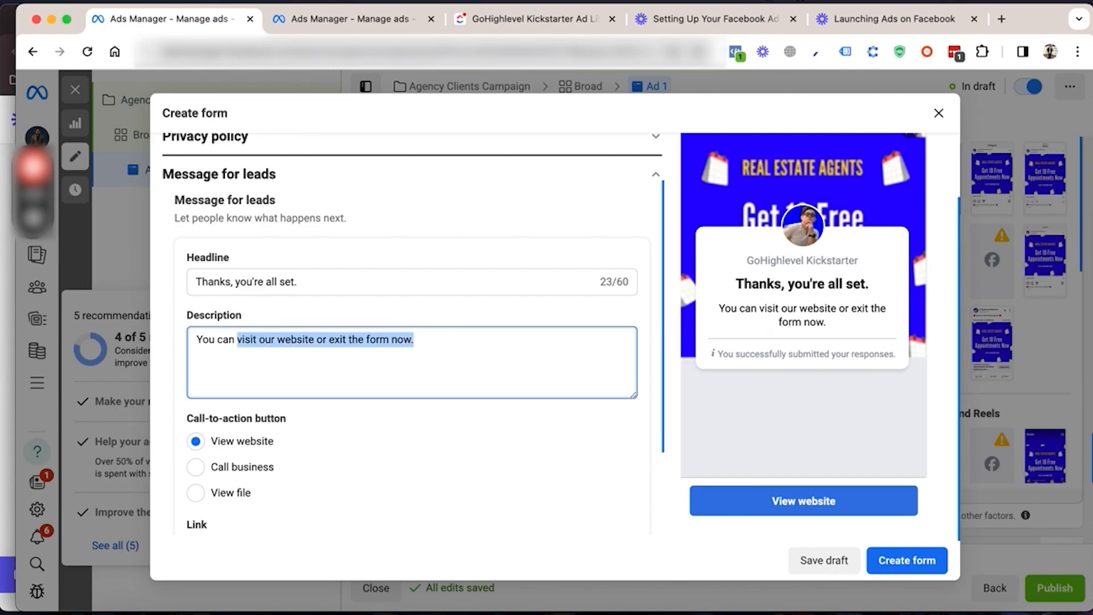
{"action": "type", "text": "book an "}
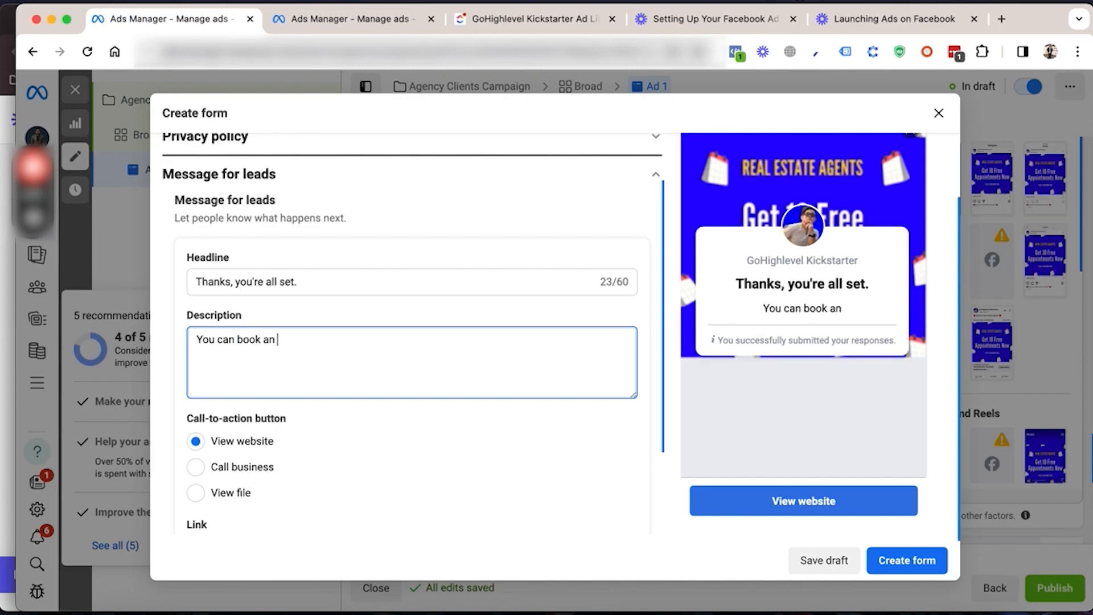
{"action": "type", "text": "appointmen"}
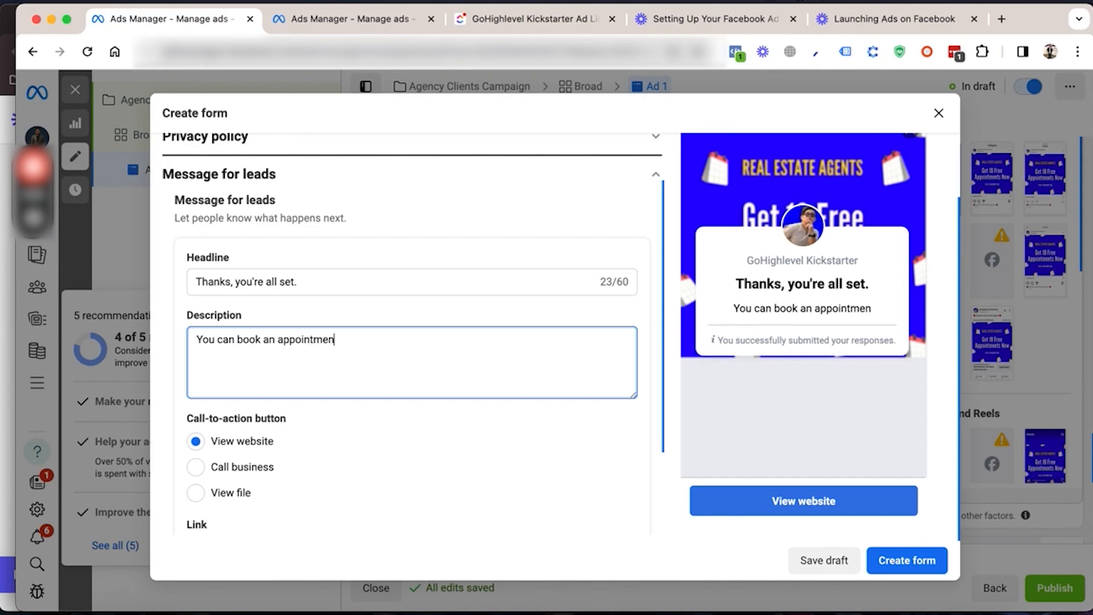
{"action": "type", "text": "t with u"}
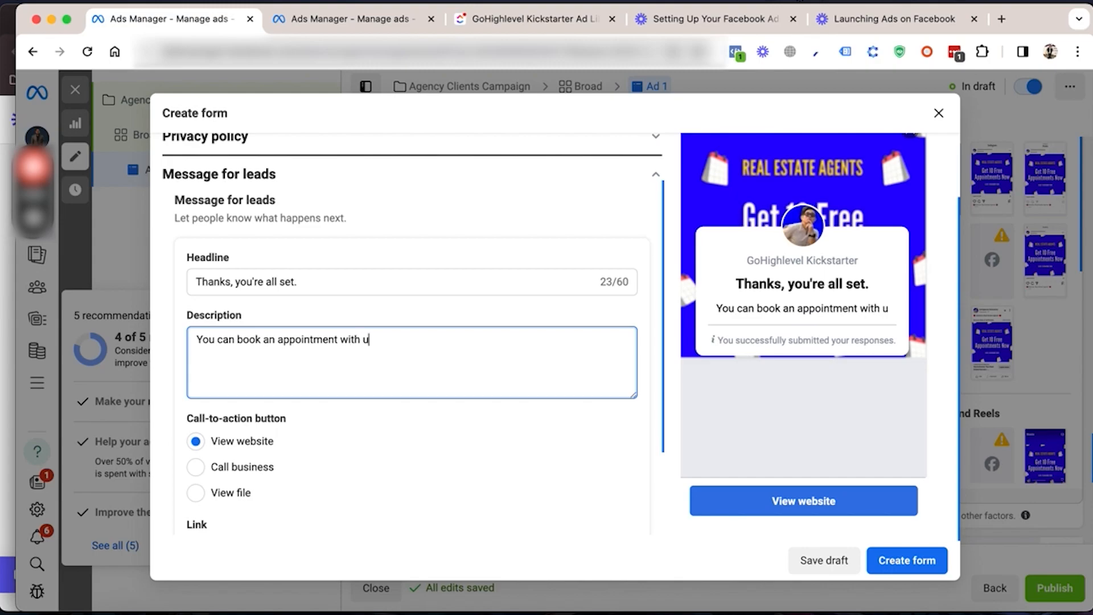
{"action": "type", "text": "s now or"}
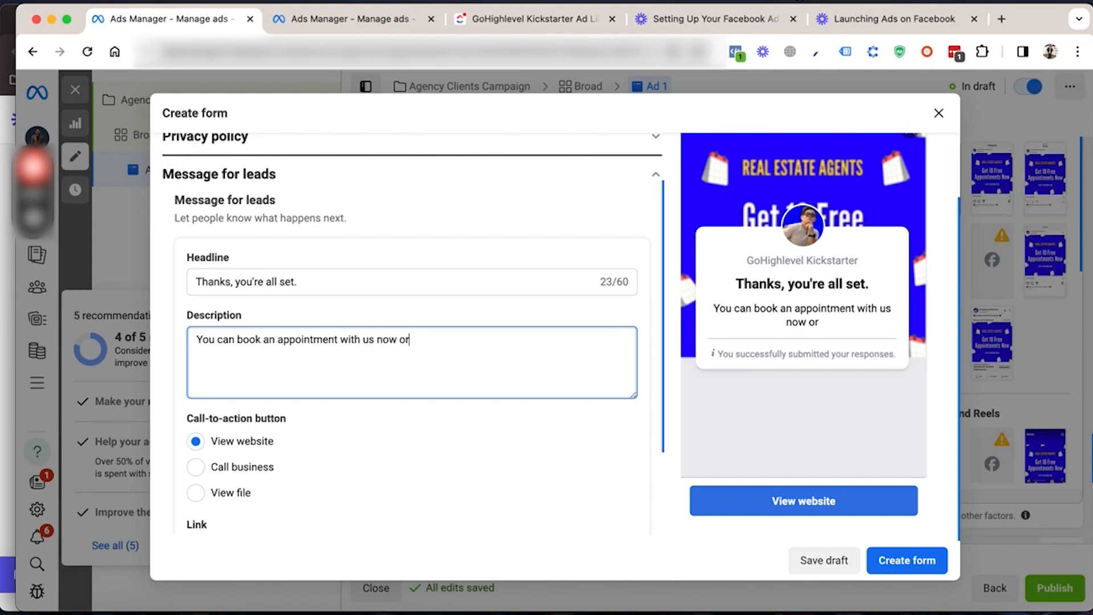
{"action": "type", "text": " you can exit "}
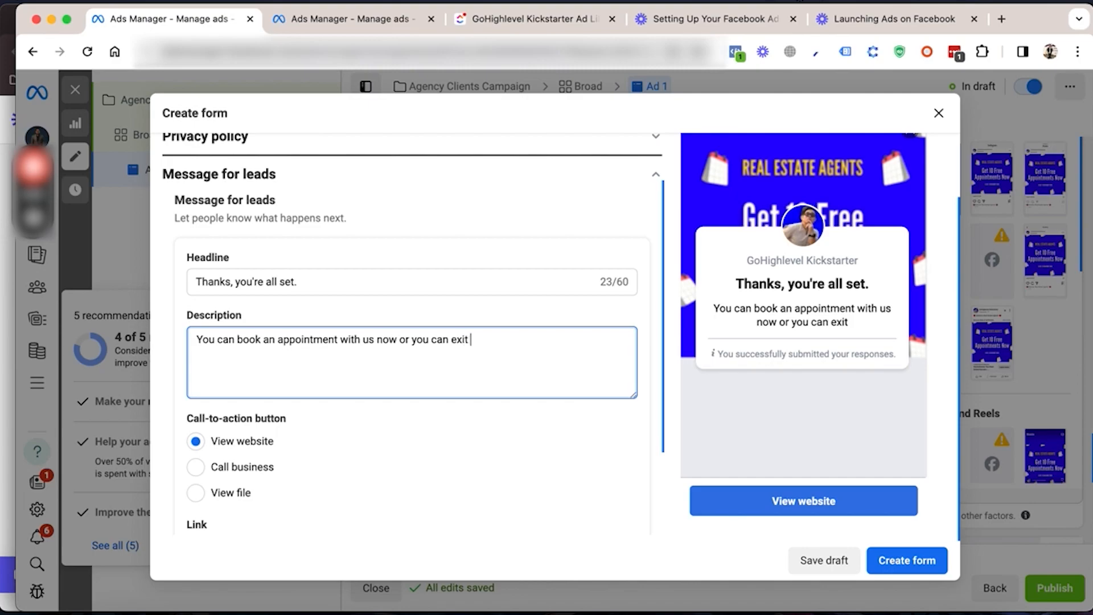
{"action": "type", "text": "this form"}
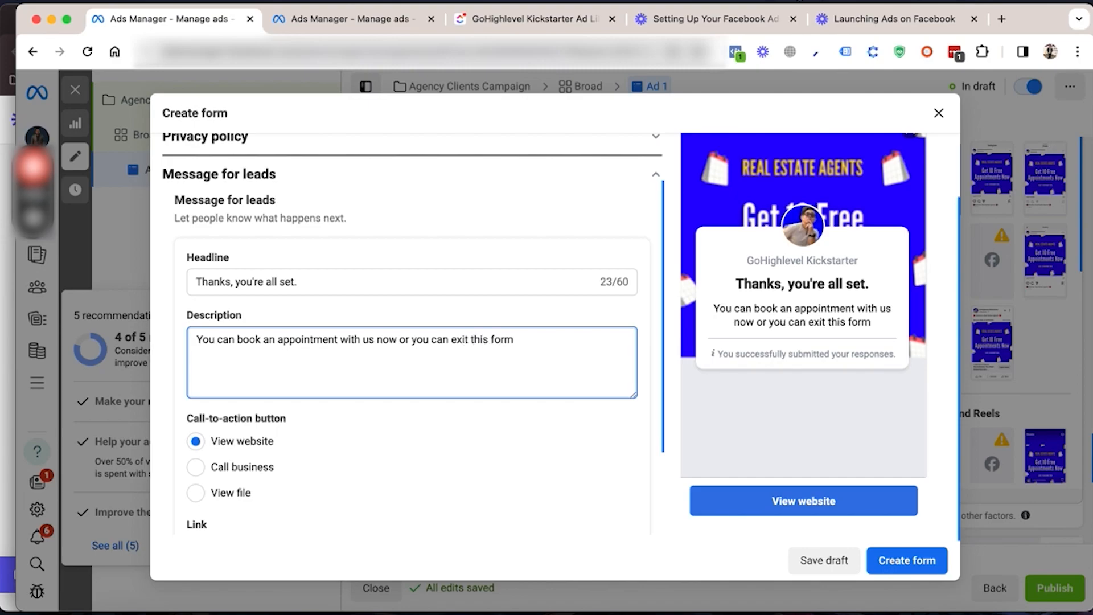
Step: Set the call-to-action text of the message for leads to "Set Up AI Appointment Booking Demo Now"
{"action": "scroll", "coordinate": [344, 392], "scroll_direction": "down", "scroll_amount": 3}
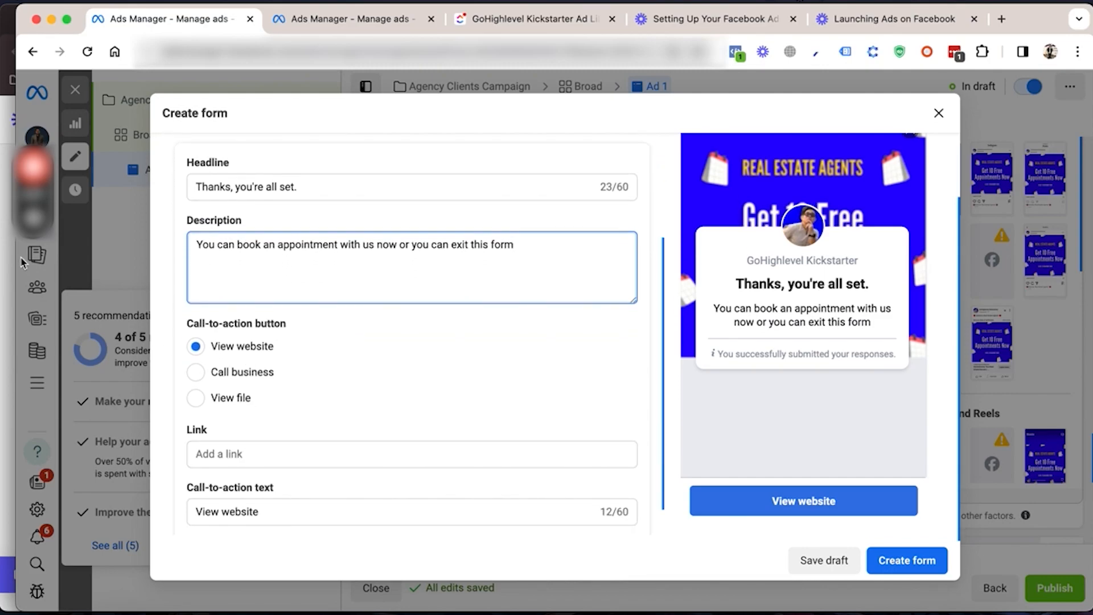
{"action": "left_click", "coordinate": [34, 221]}
{"action": "left_click", "coordinate": [34, 221]}
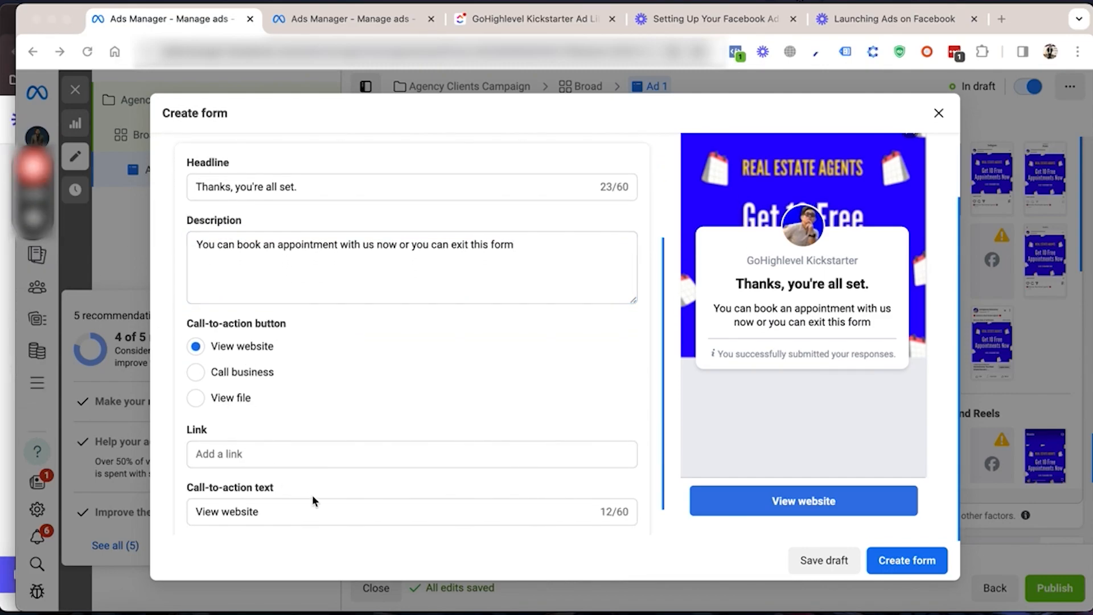
{"action": "left_click", "coordinate": [267, 515]}
{"action": "key", "text": "super+a"}
{"action": "type", "text": "Set Up AI Appointment Booking Demo Now"}
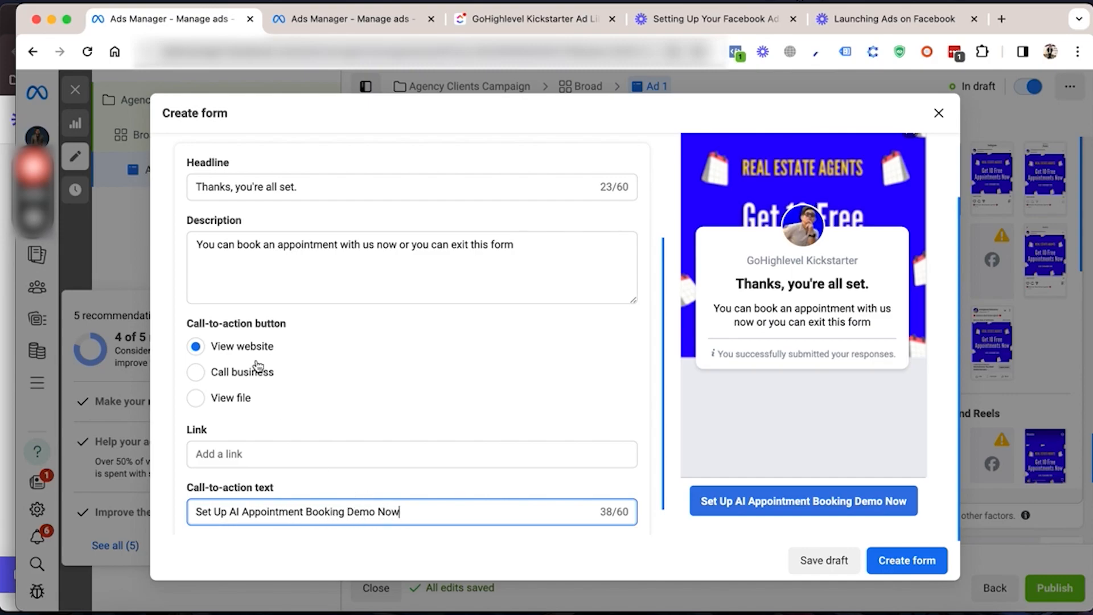
Step: Close the lead form without saving it, discarding the work in progress
{"action": "left_click", "coordinate": [220, 453]}
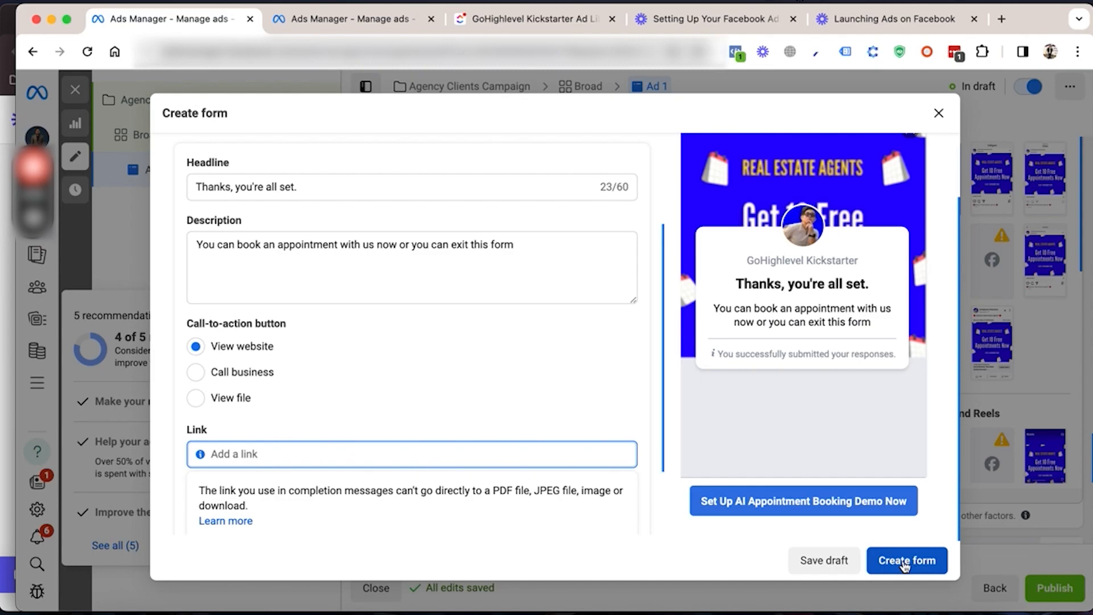
{"action": "left_click", "coordinate": [939, 115]}
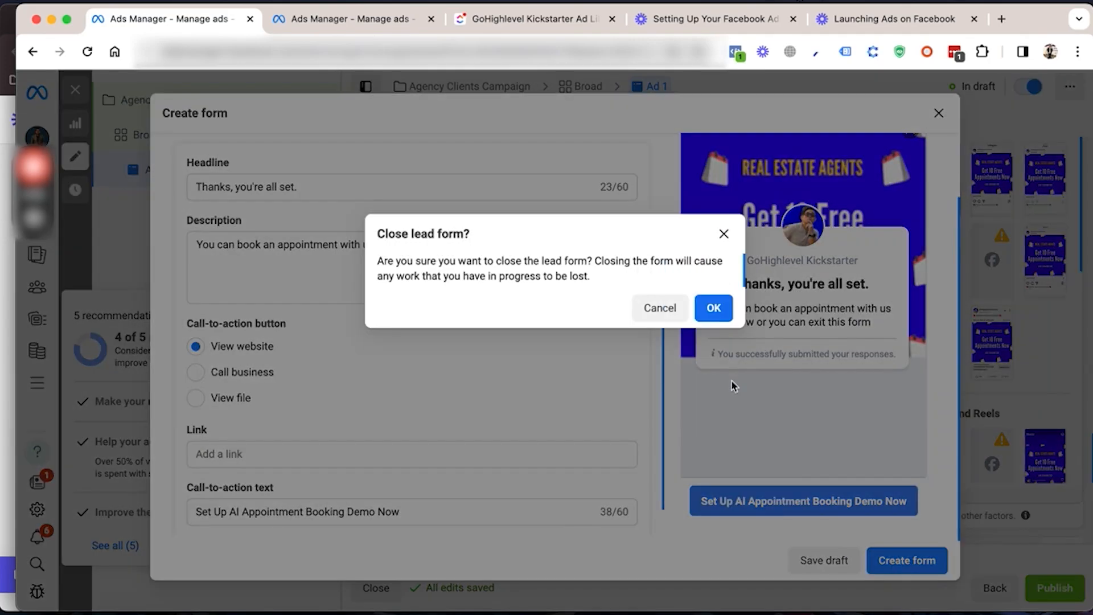
{"action": "left_click", "coordinate": [715, 308]}
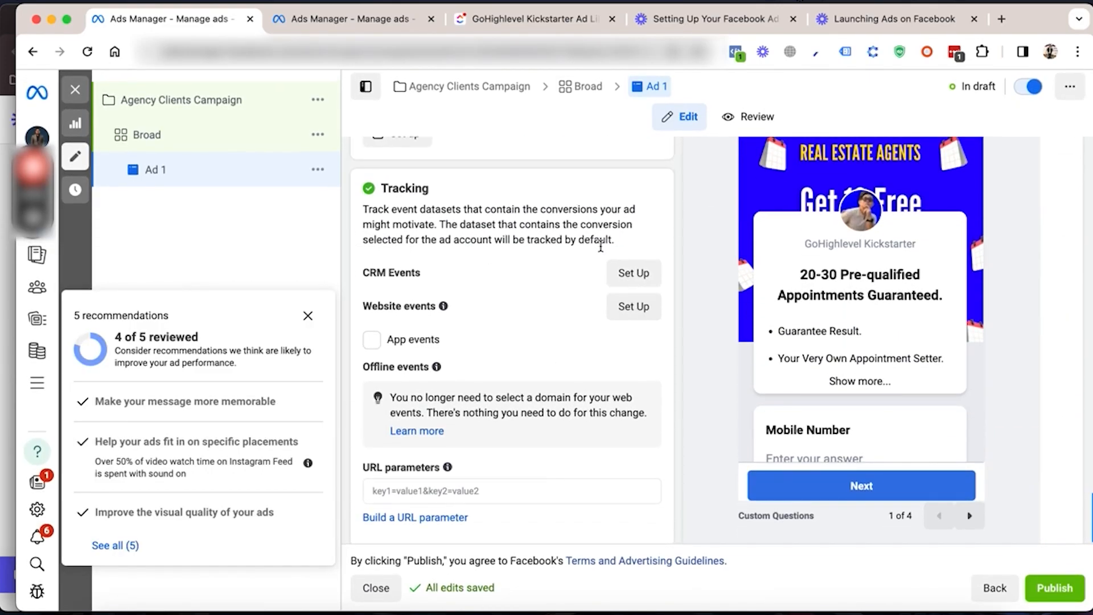
Step: Quickly duplicate Ad 1 in the Broad ad set and name the copy Ad 2
{"action": "left_click", "coordinate": [318, 171]}
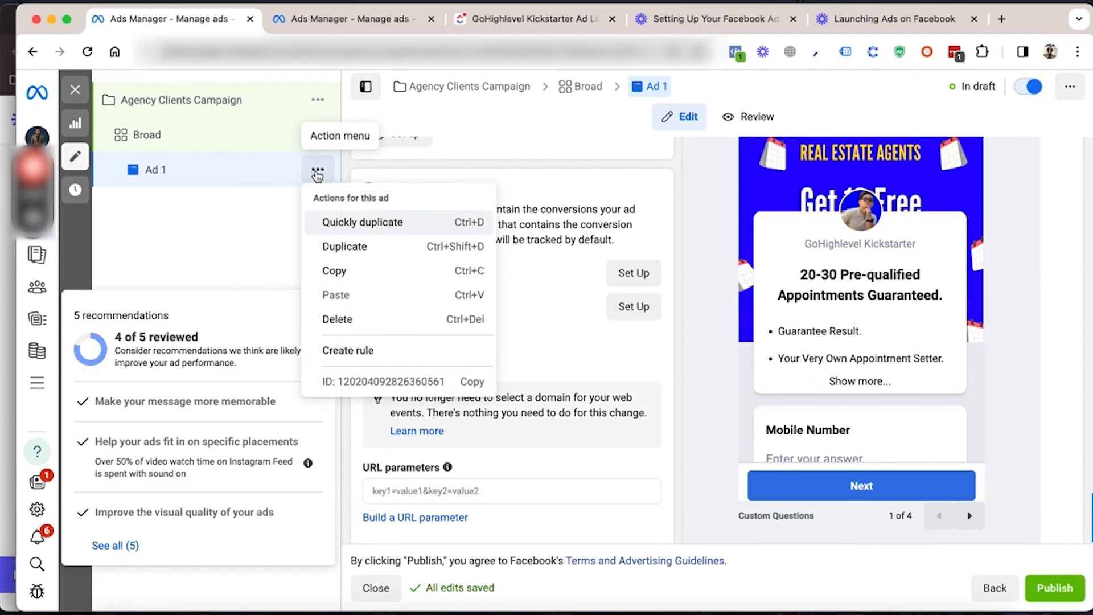
{"action": "left_click", "coordinate": [343, 224]}
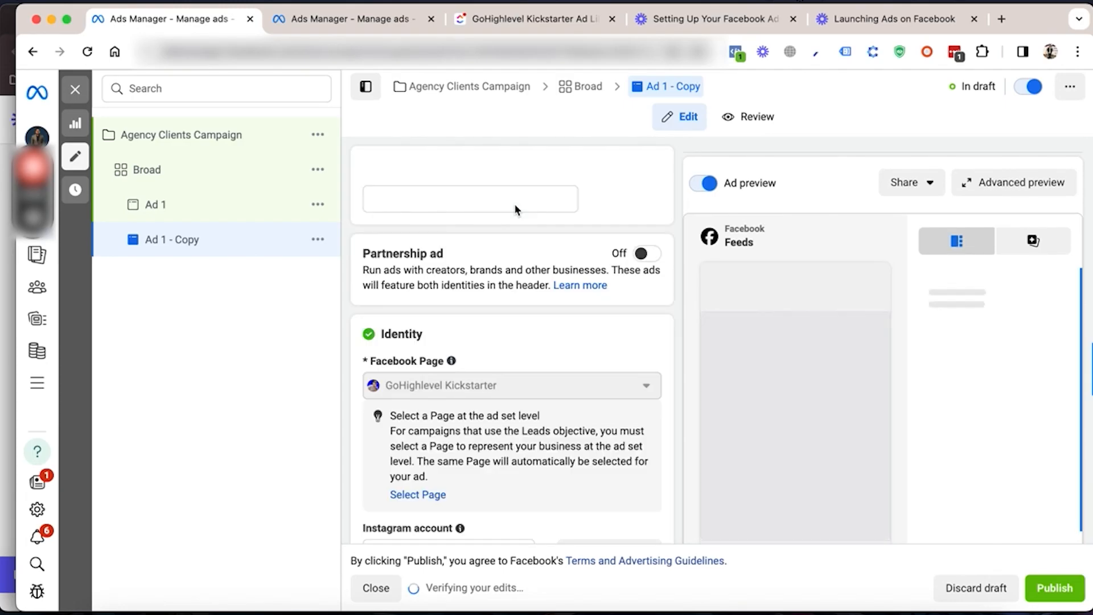
{"action": "triple_click", "coordinate": [462, 203]}
{"action": "type", "text": "Ad 2"}
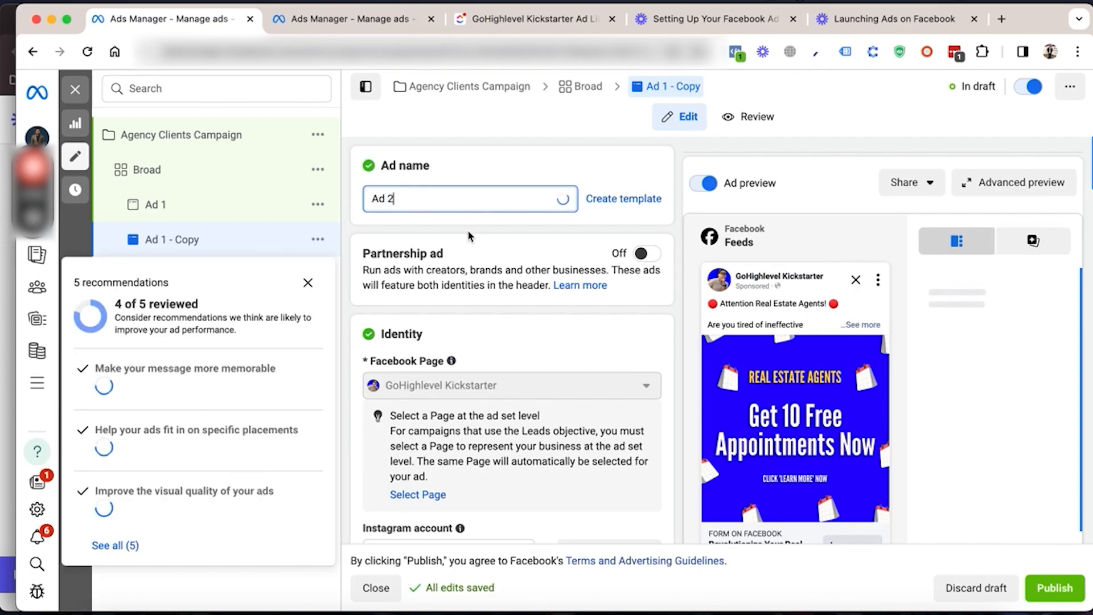
{"action": "left_click", "coordinate": [468, 225]}
Step: Remove the existing media from the ad creative of Ad 2
{"action": "scroll", "coordinate": [469, 230], "scroll_direction": "down", "scroll_amount": 4}
{"action": "scroll", "coordinate": [469, 233], "scroll_direction": "down", "scroll_amount": 9}
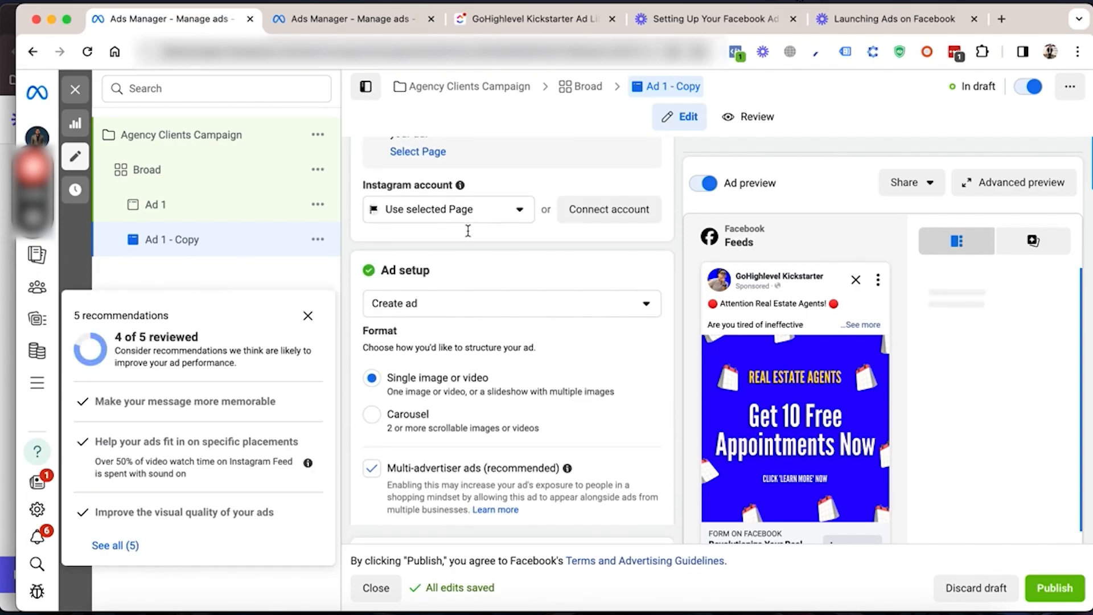
{"action": "scroll", "coordinate": [672, 348], "scroll_direction": "down", "scroll_amount": 1}
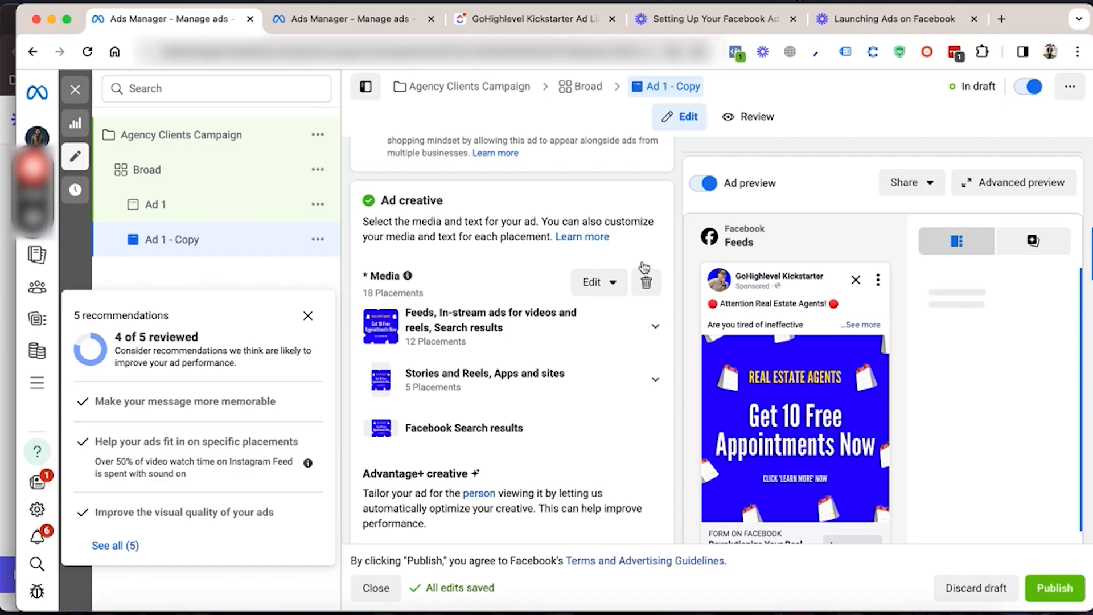
{"action": "mouse_move", "coordinate": [31, 219]}
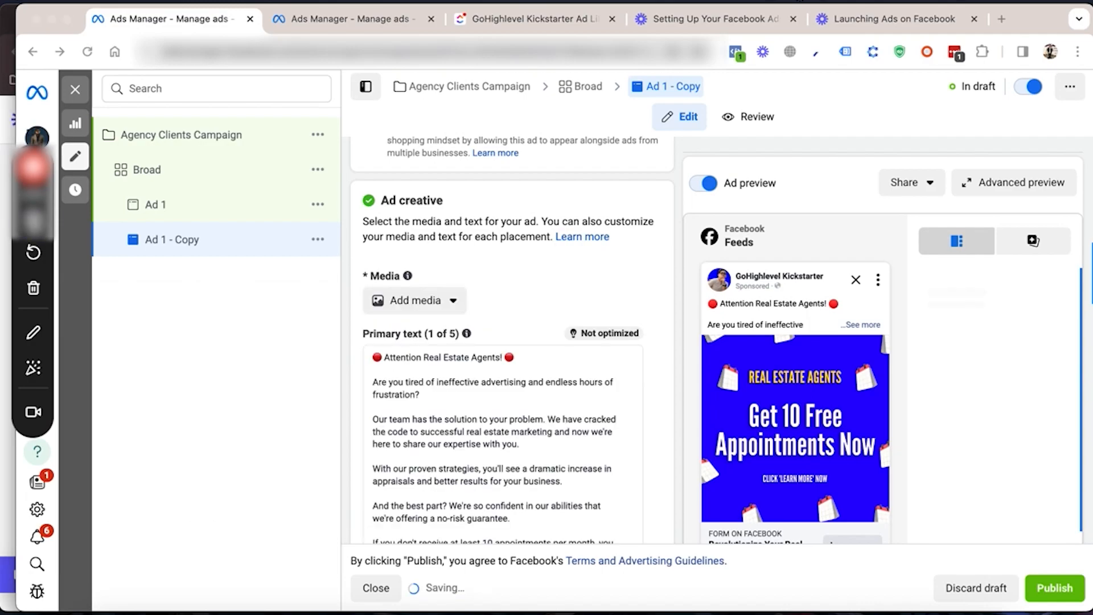
Step: Upload 1.png as the image for Ad 2, keeping the original crops for every placement and all Advantage+ creative optimizations on
{"action": "left_click", "coordinate": [439, 302]}
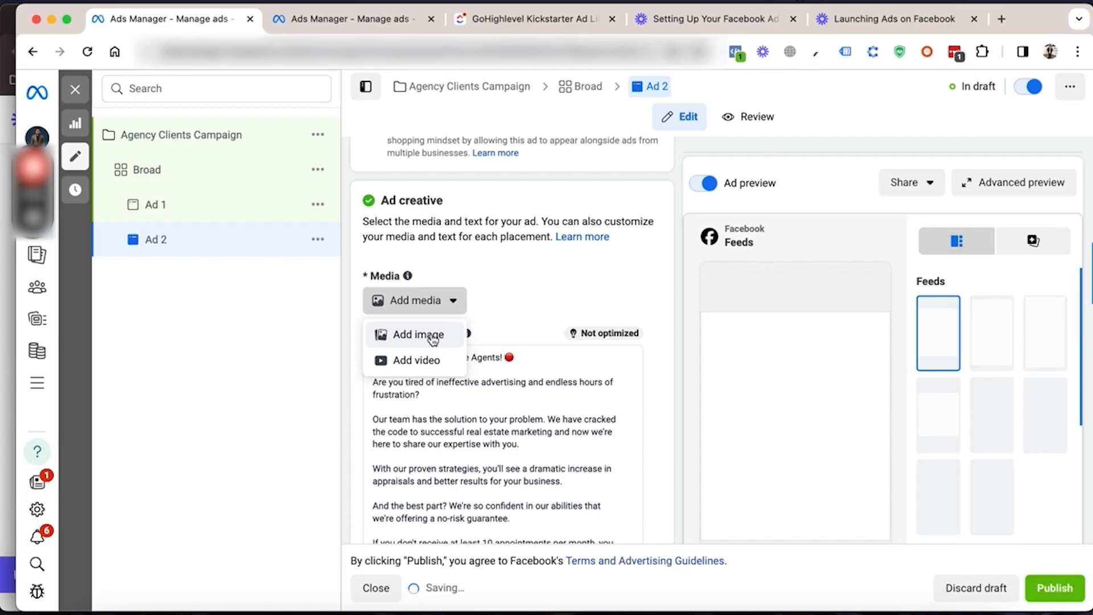
{"action": "left_click", "coordinate": [433, 338]}
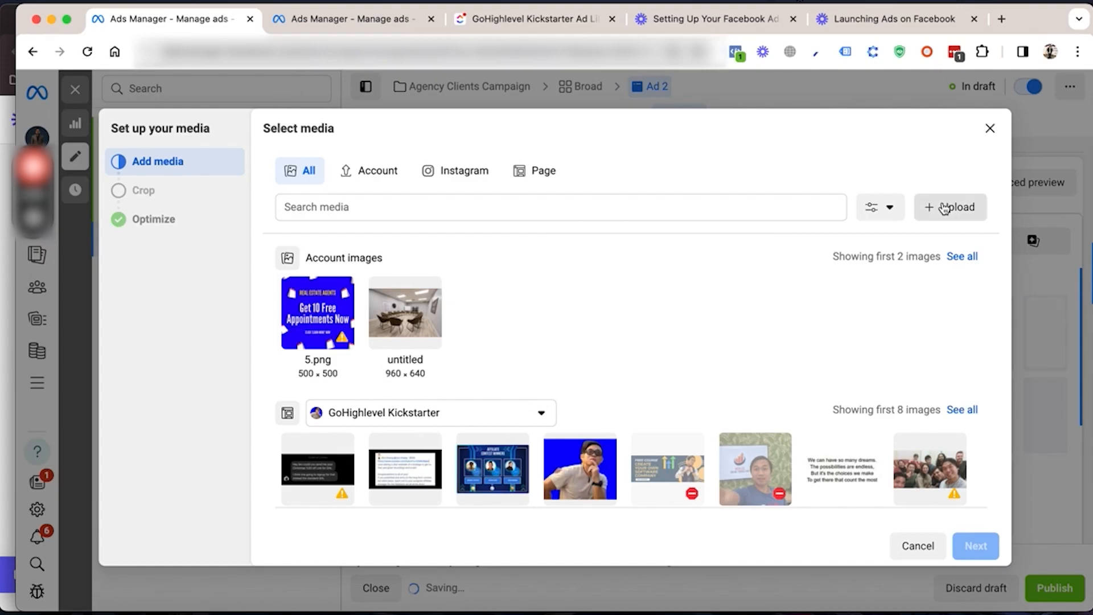
{"action": "left_click", "coordinate": [938, 207]}
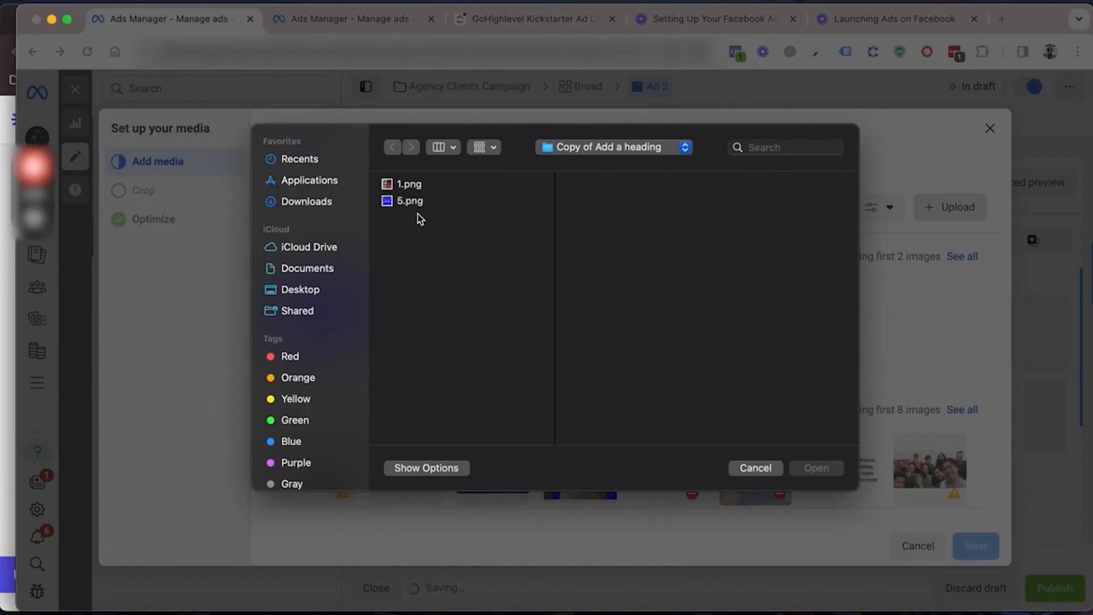
{"action": "double_click", "coordinate": [405, 184]}
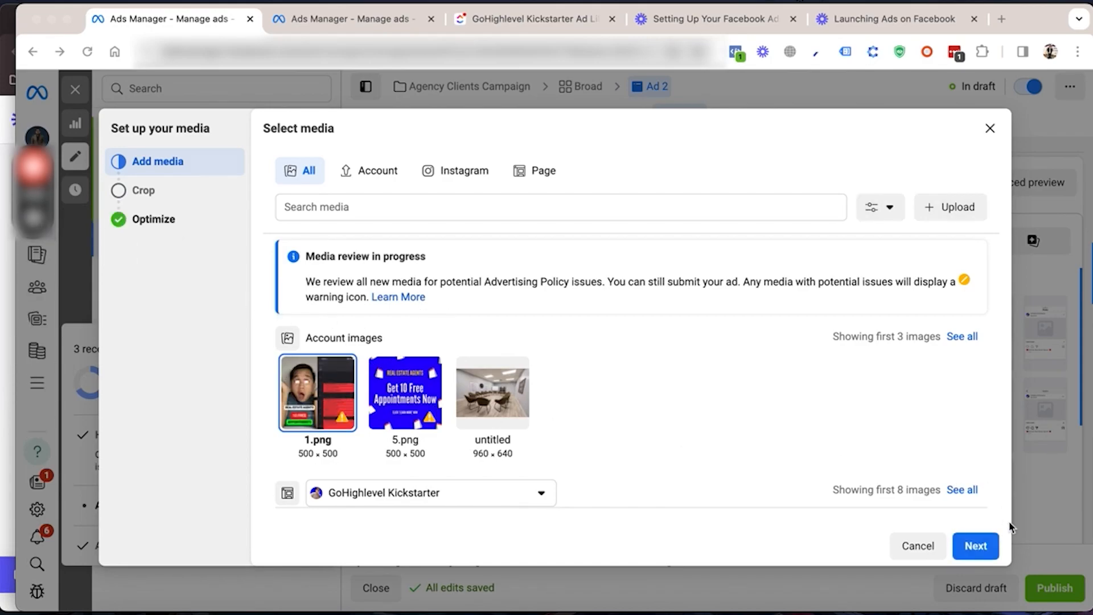
{"action": "left_click", "coordinate": [972, 545]}
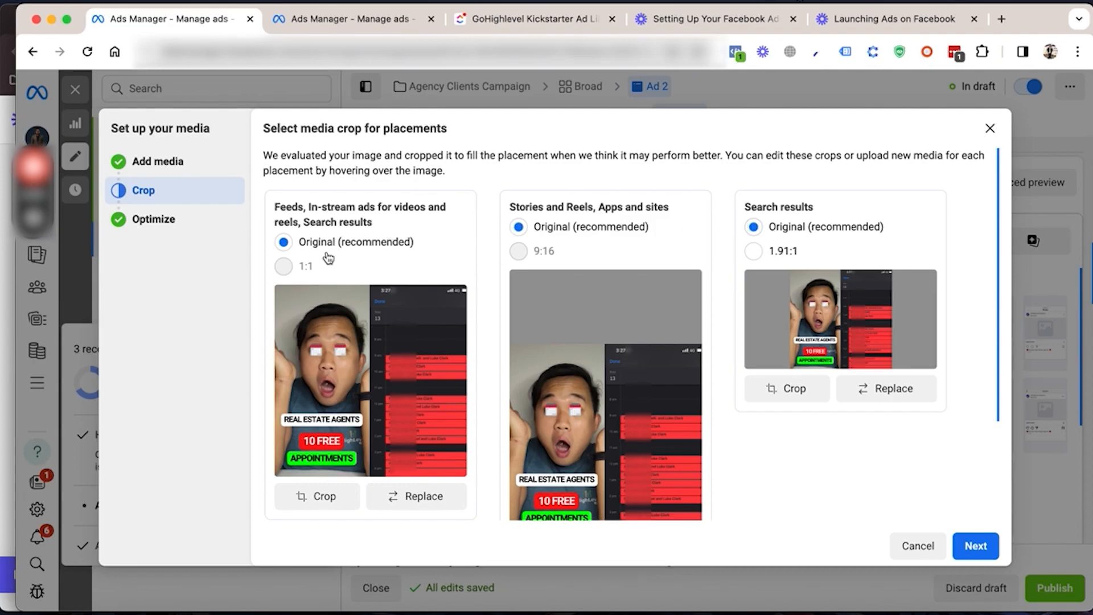
{"action": "left_click", "coordinate": [967, 548]}
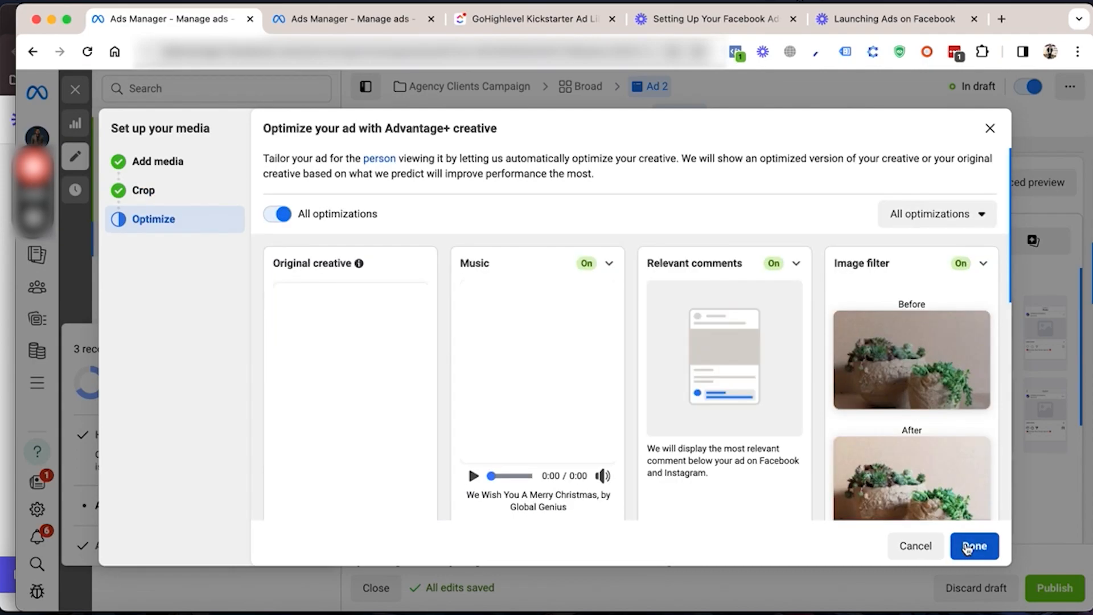
{"action": "scroll", "coordinate": [316, 240], "scroll_direction": "down", "scroll_amount": 2}
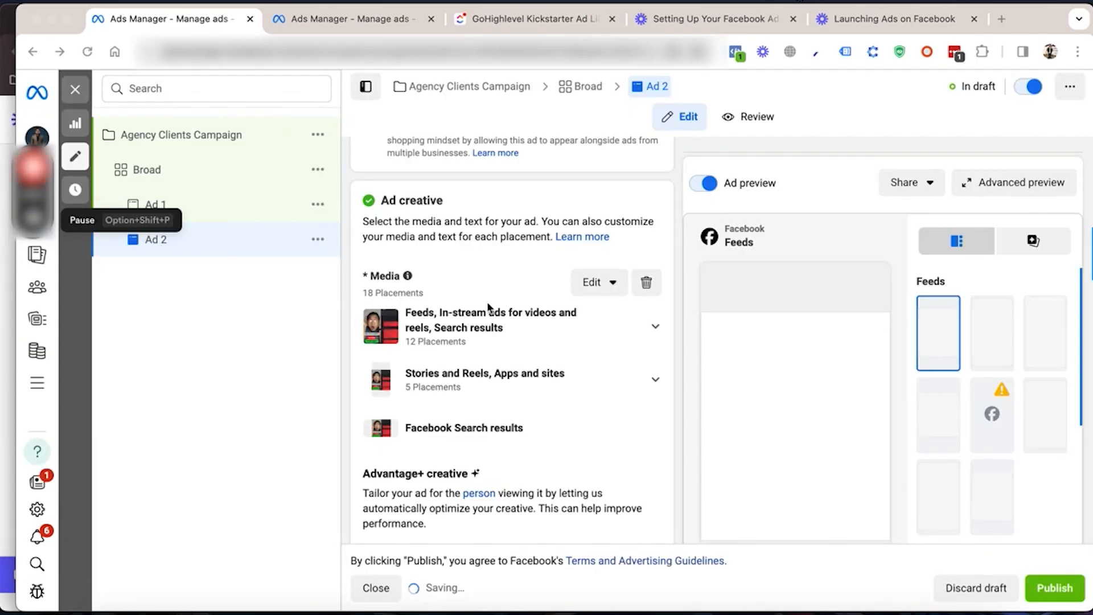
{"action": "scroll", "coordinate": [515, 329], "scroll_direction": "down", "scroll_amount": 1}
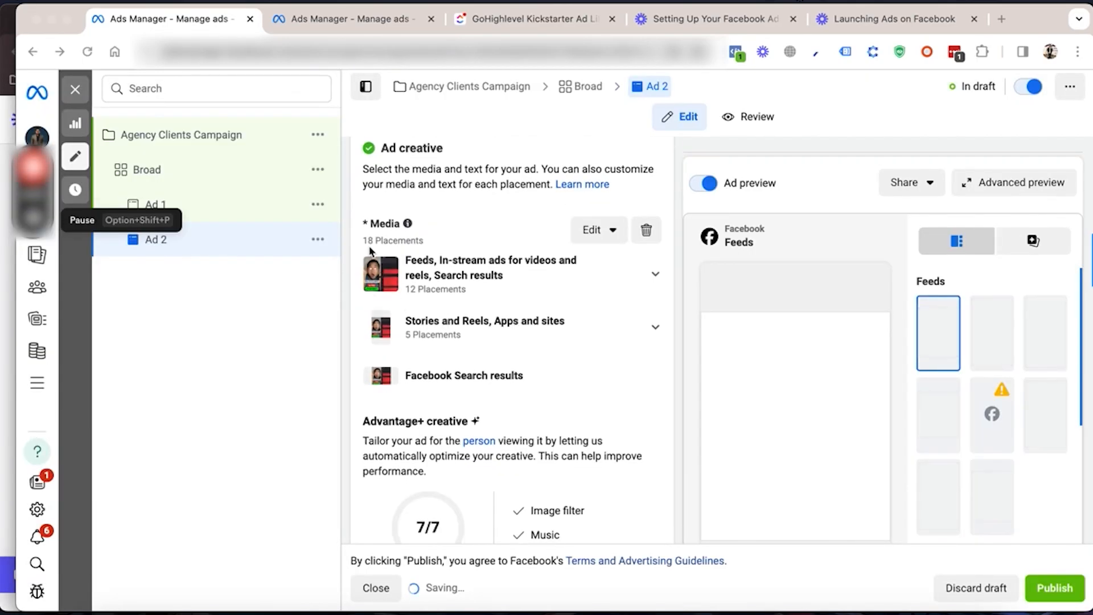